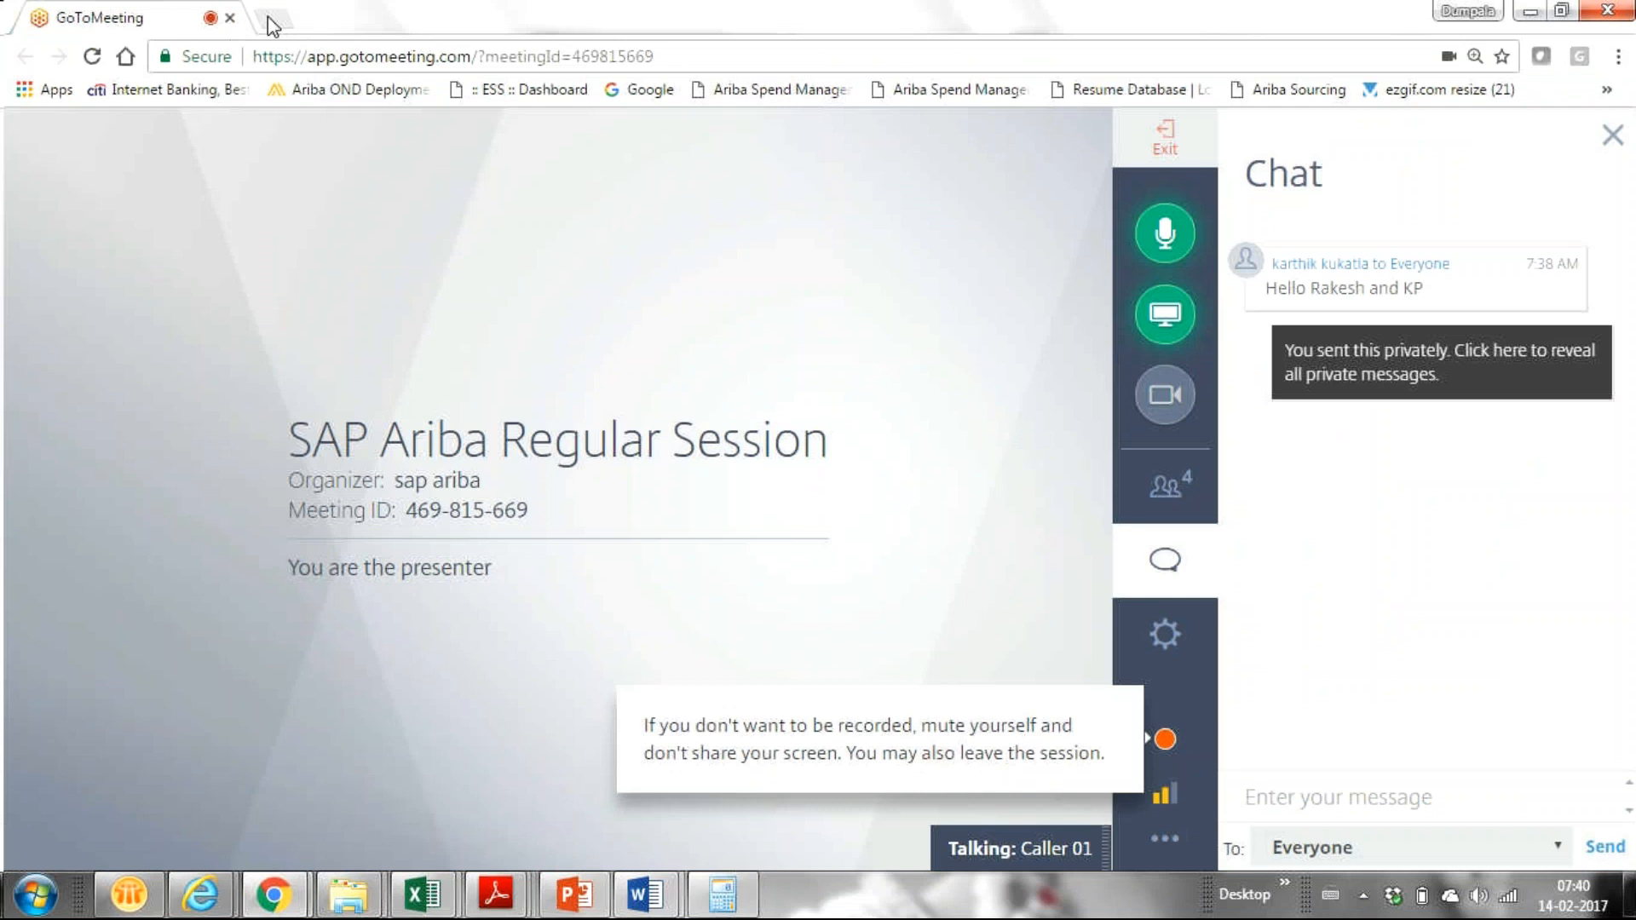
Step: Open a new blank Chrome tab beside the GoToMeeting session tab
left_click(274, 18)
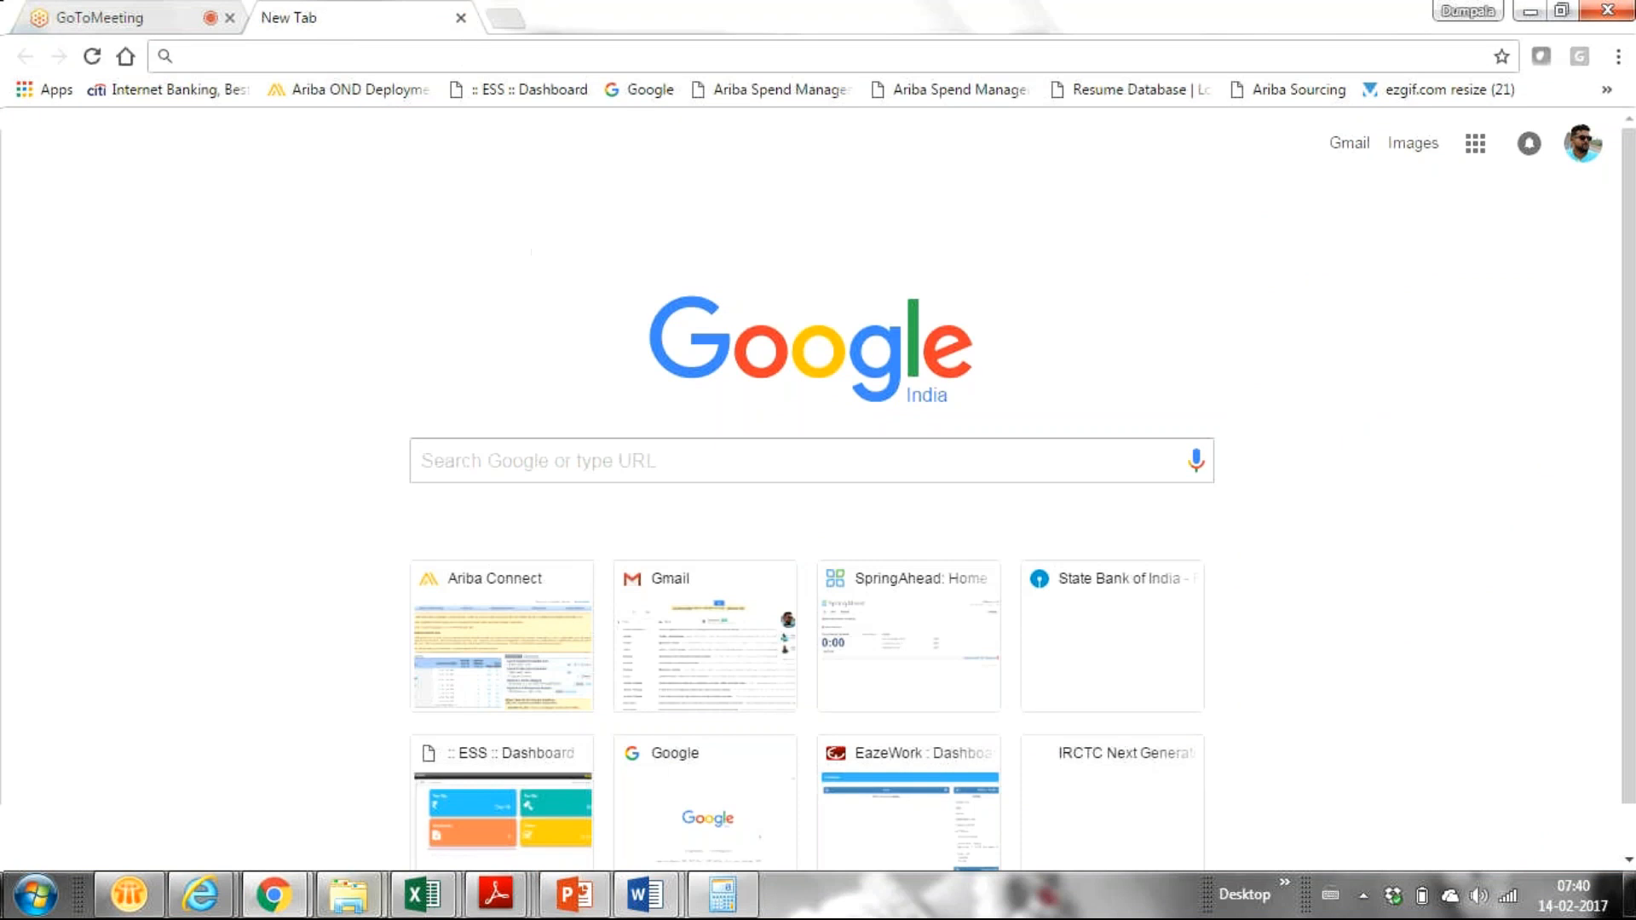
mouse_move(273, 895)
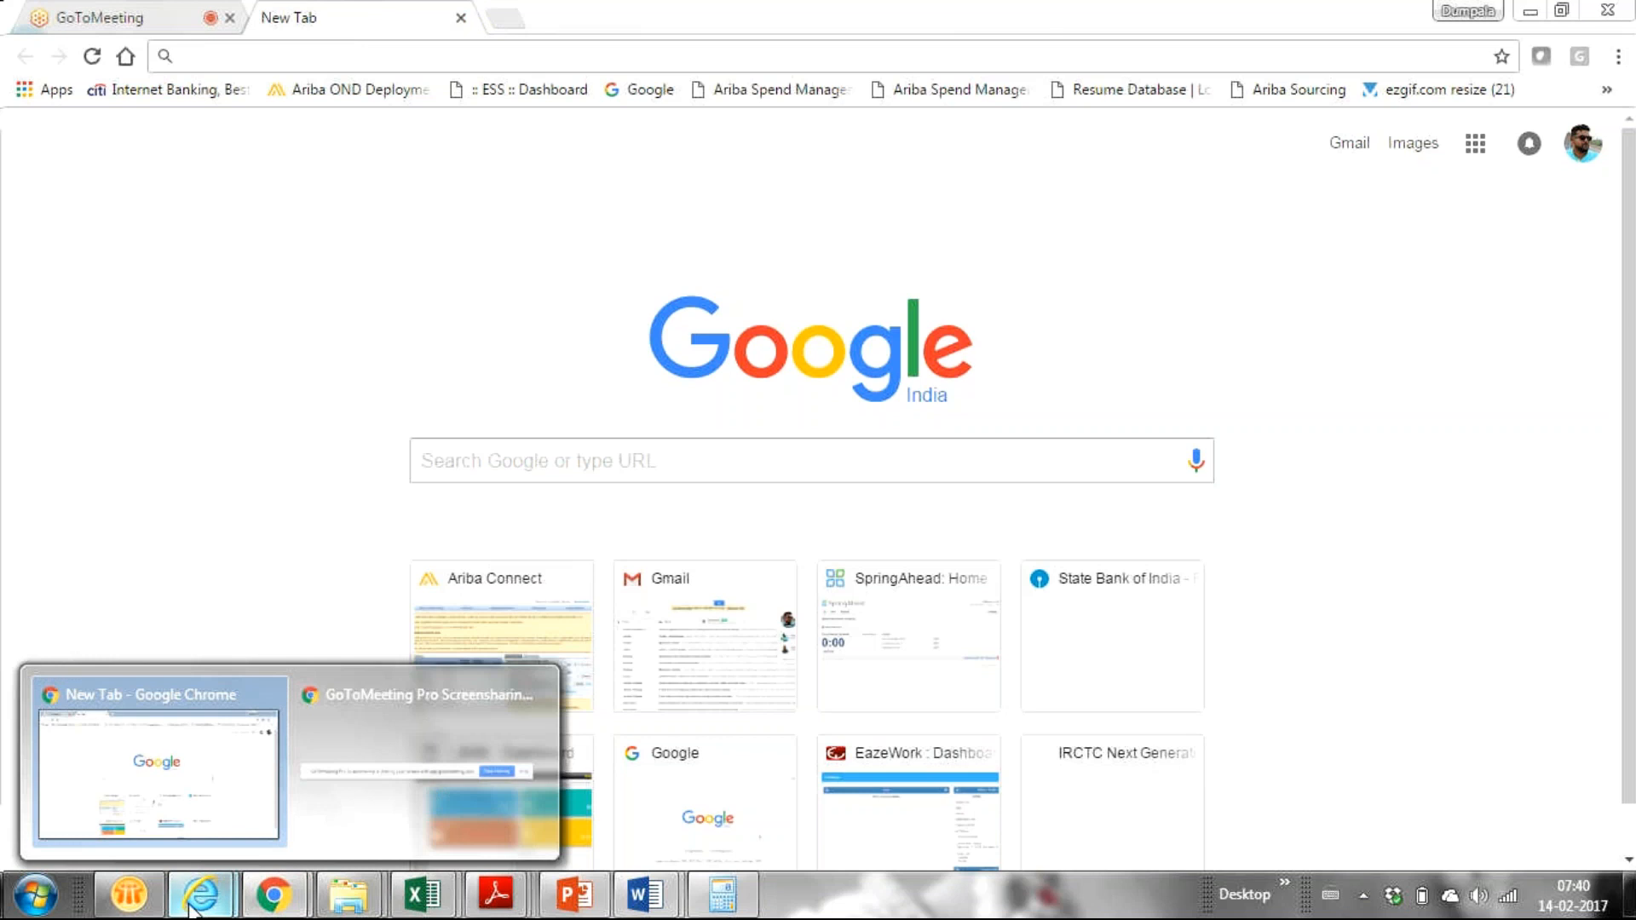
Step: In Internet Explorer, replace the old Ariba Spend Management tab with a new blank tab
mouse_move(198, 904)
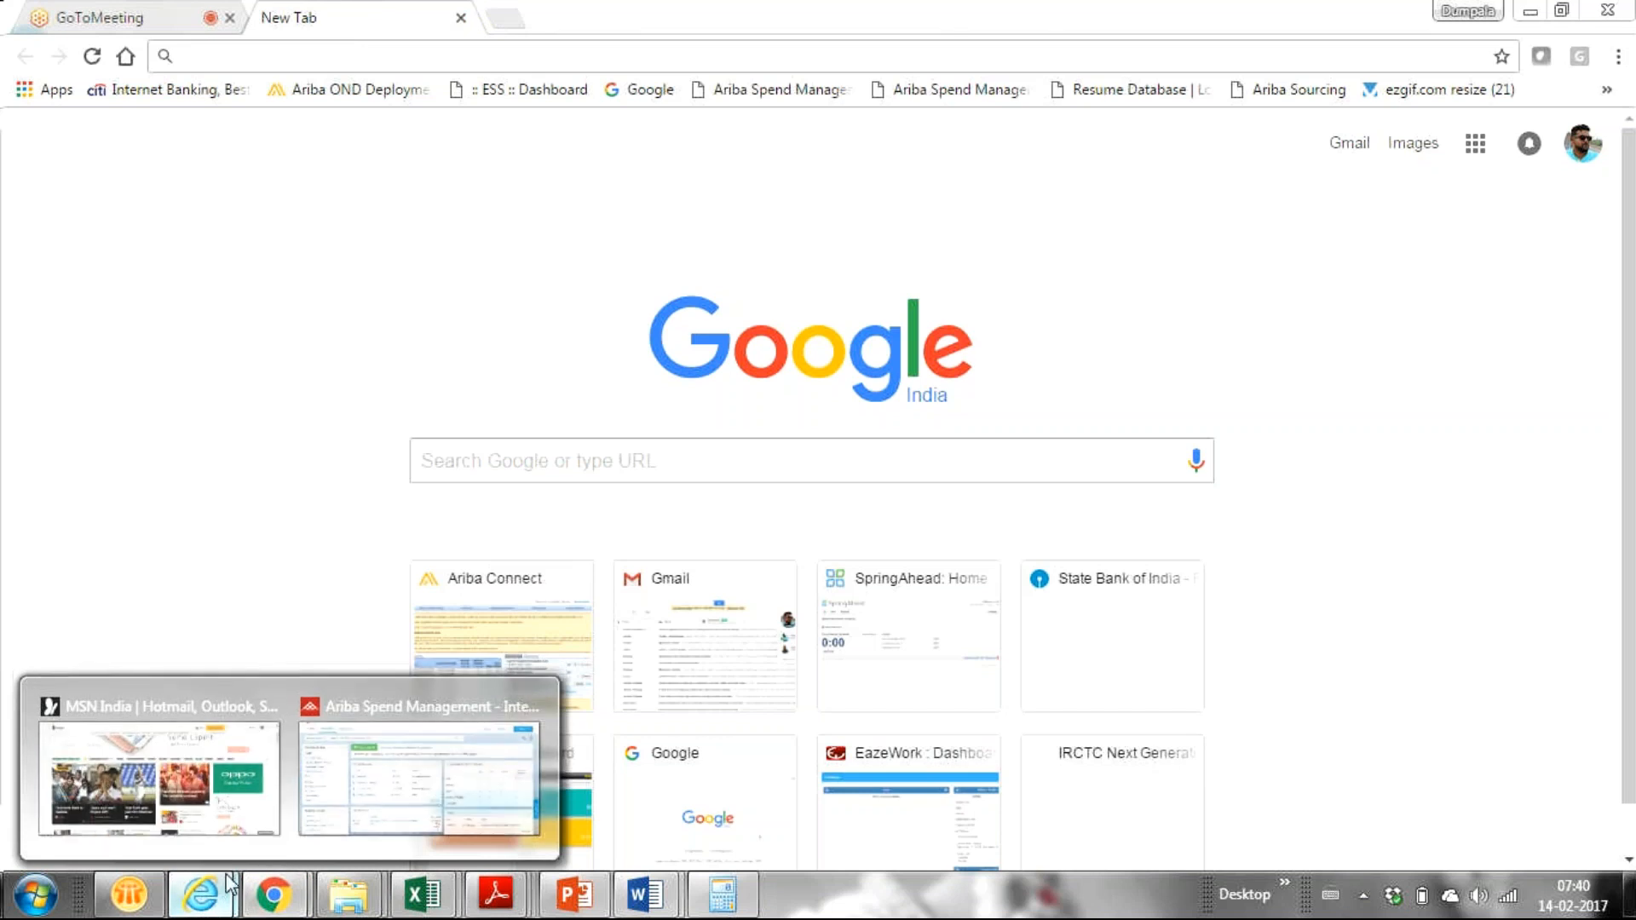
left_click(427, 784)
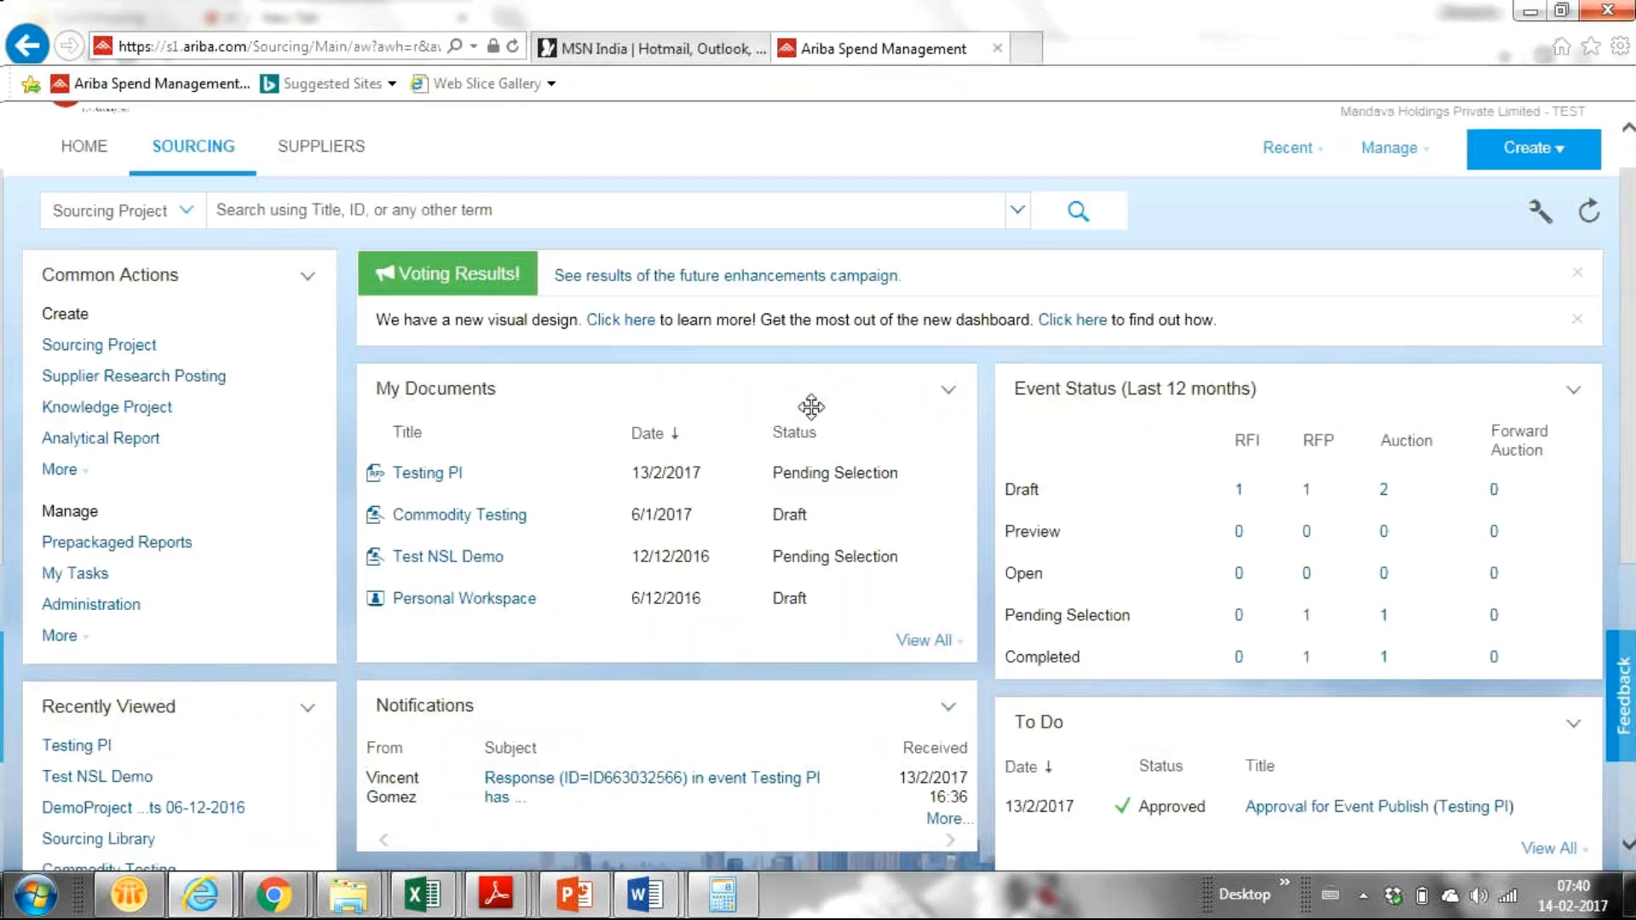
left_click(1025, 51)
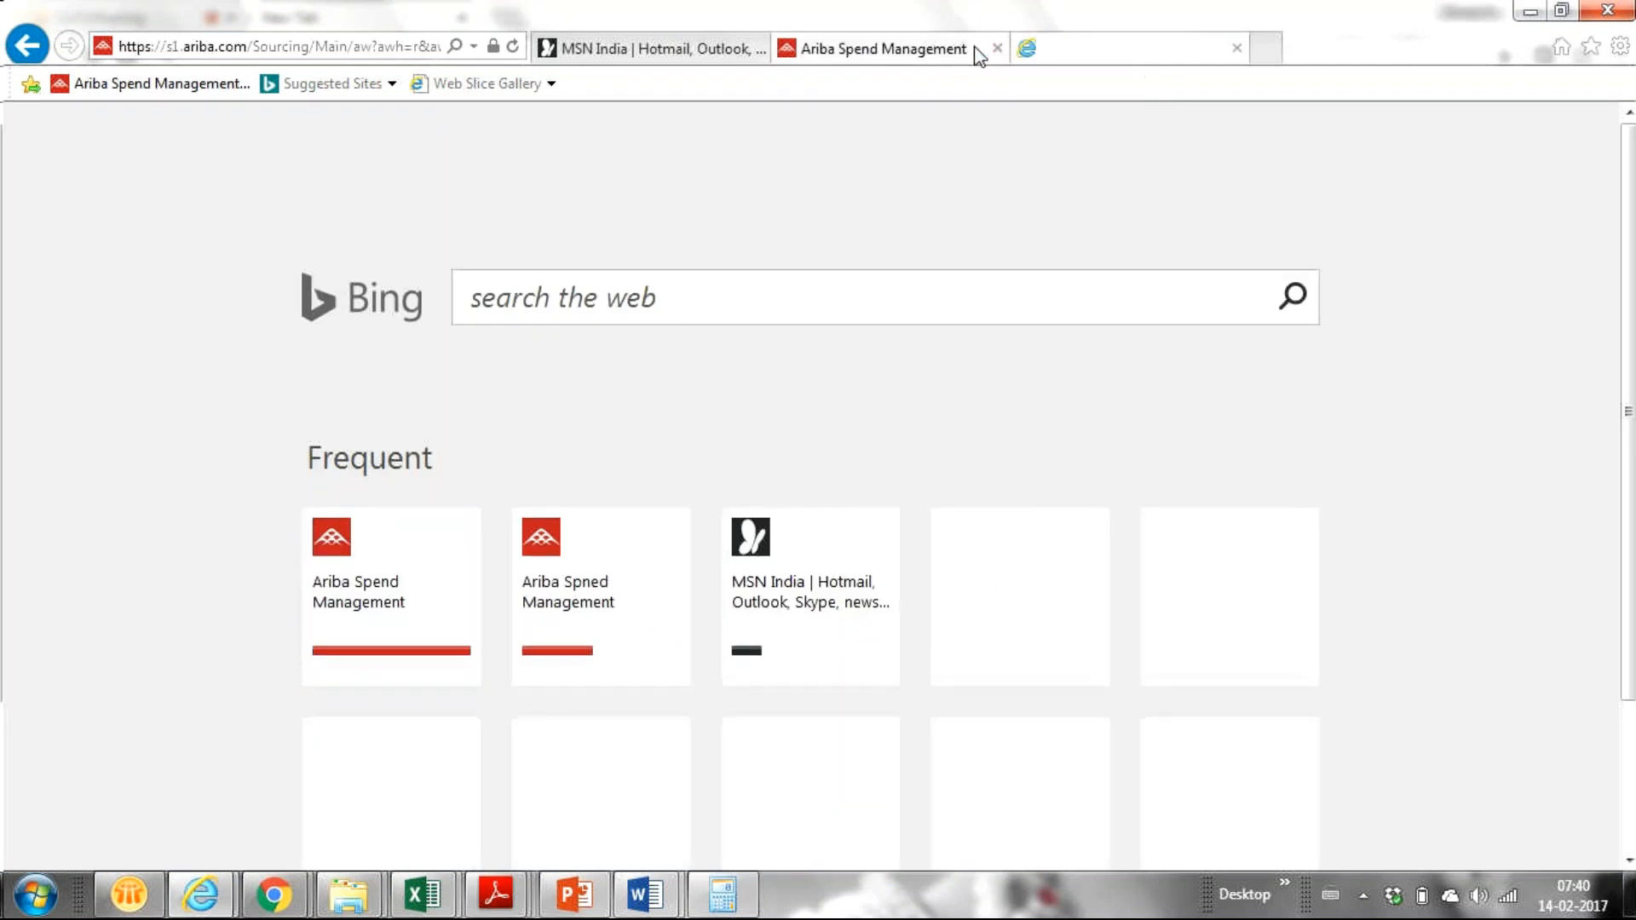
left_click(997, 51)
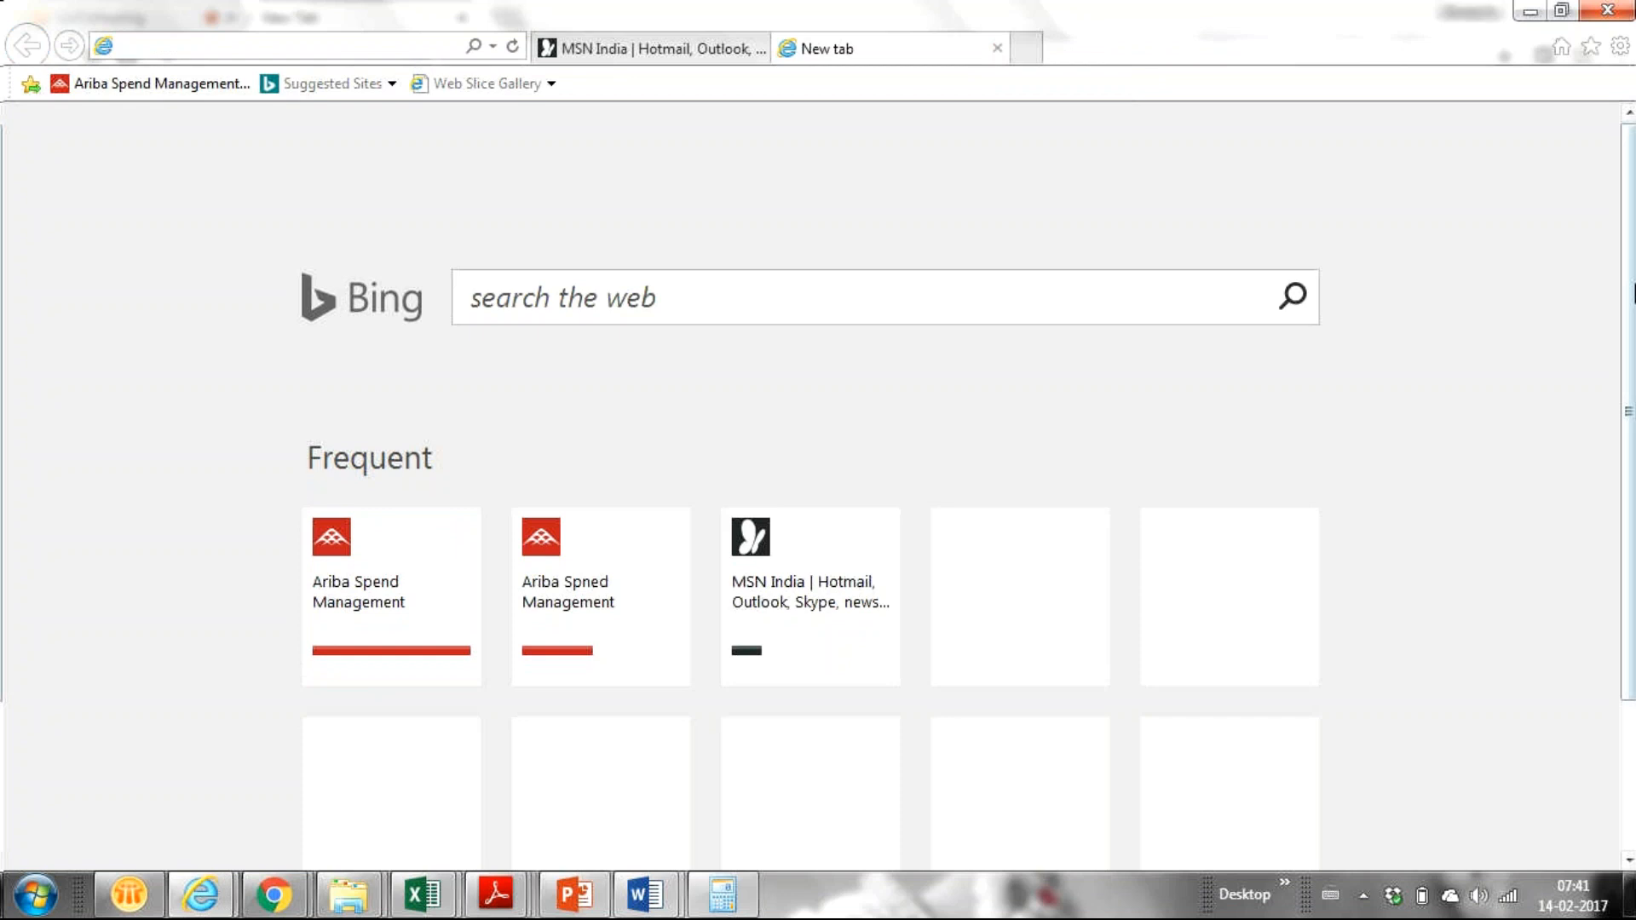
Step: Load the Ariba Partner Demo favourite past the certificate warning and HTTPS authentication, then return to Chrome
left_click(1590, 46)
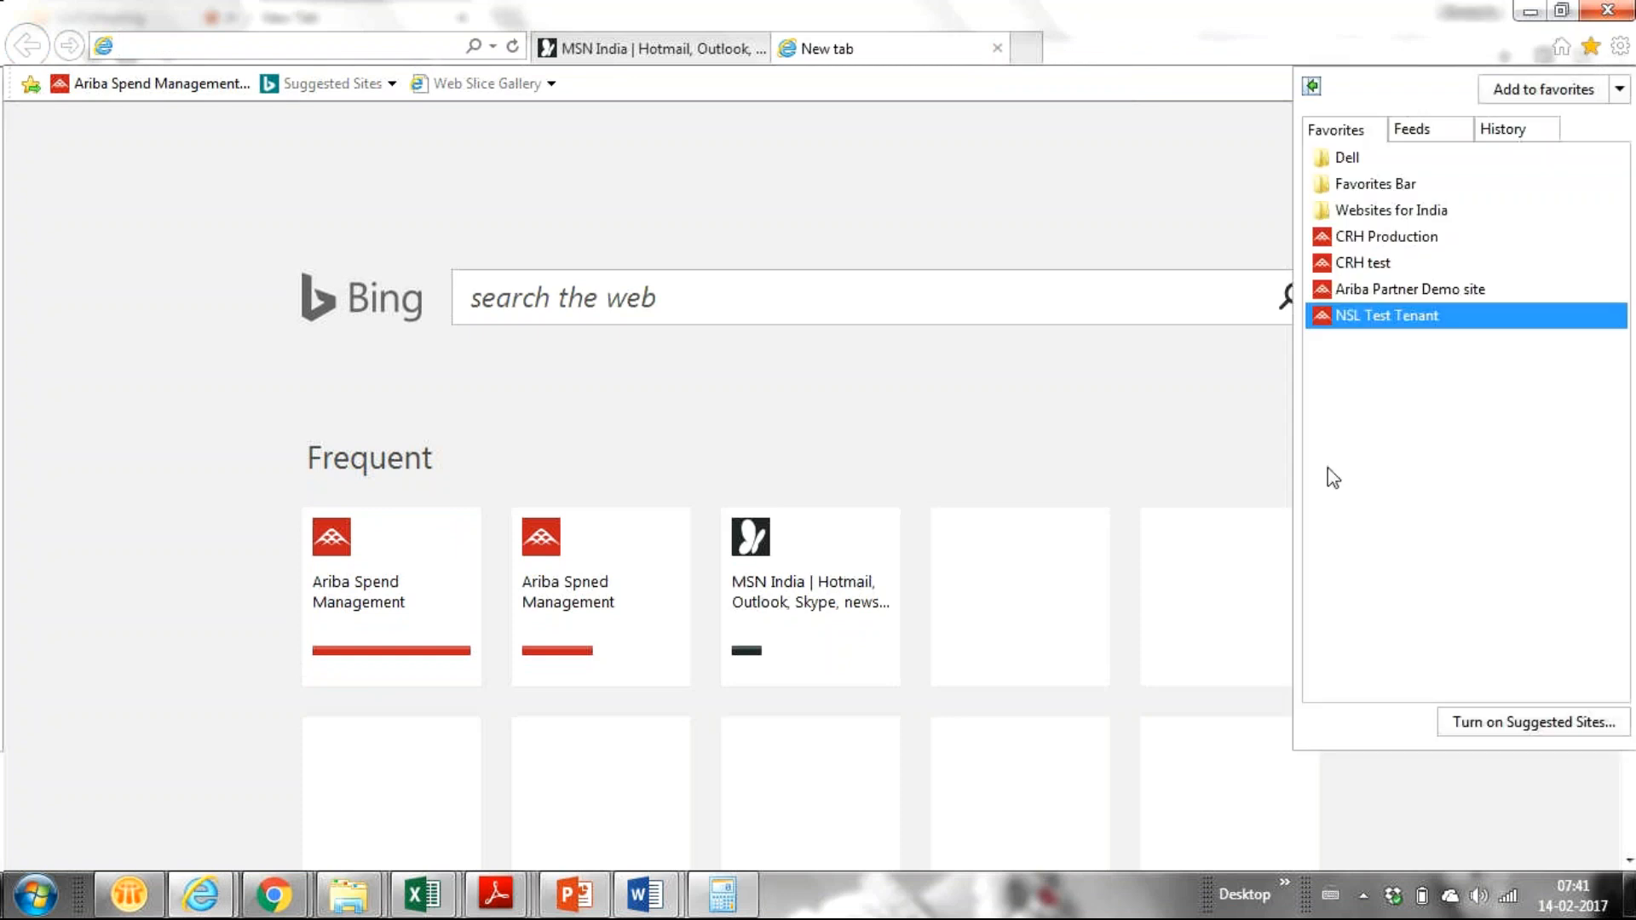
left_click(1443, 291)
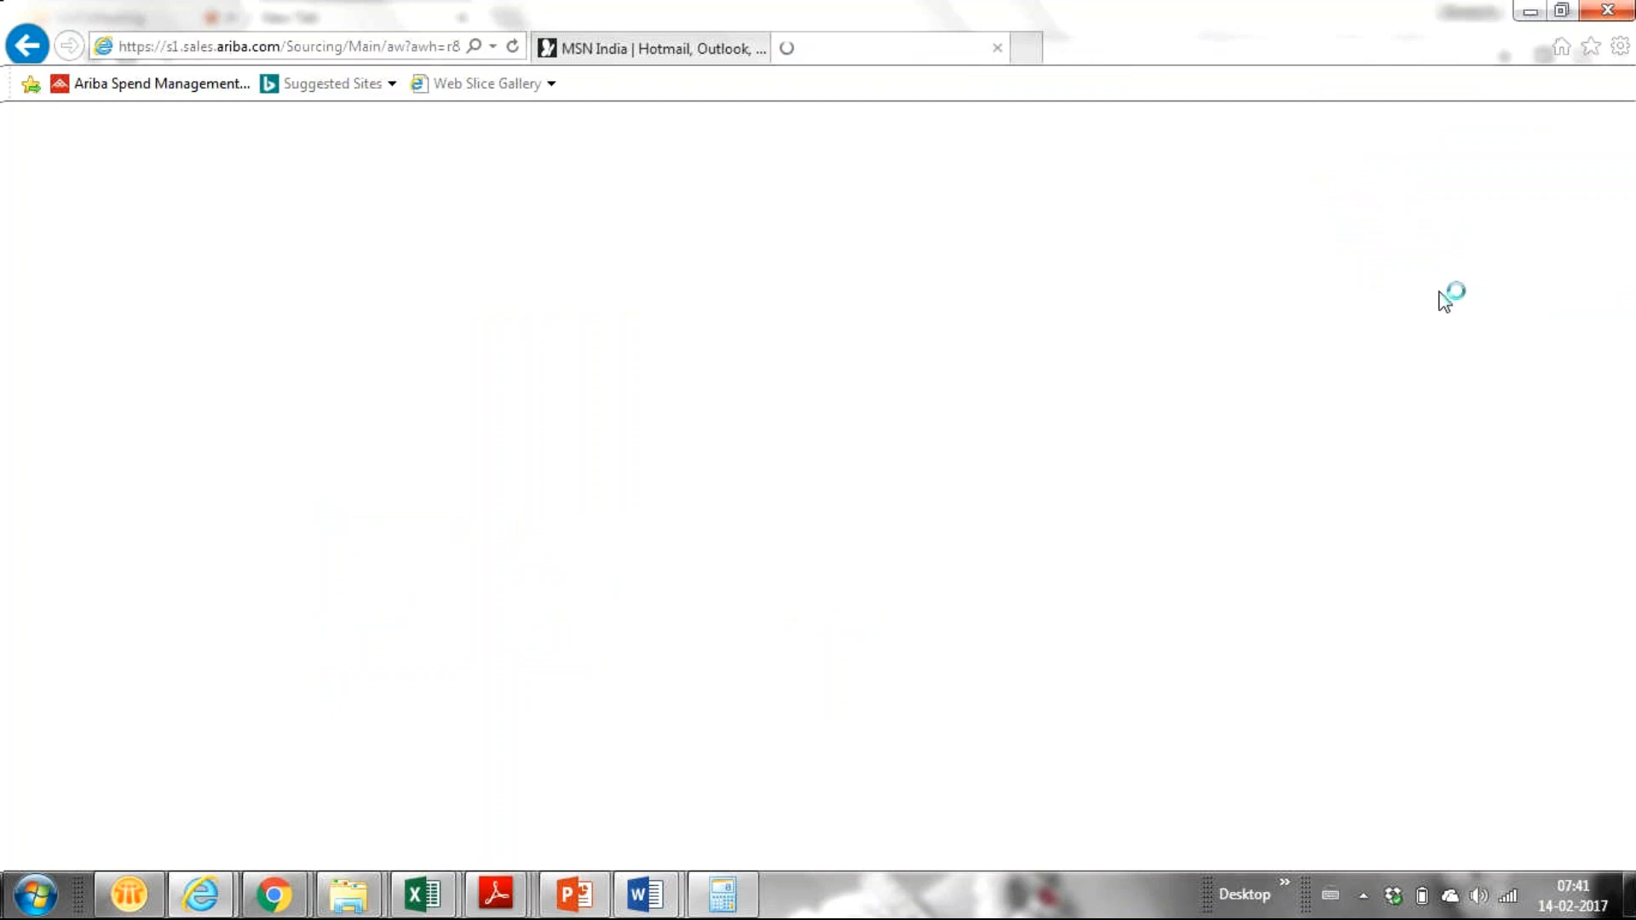
left_click(268, 453)
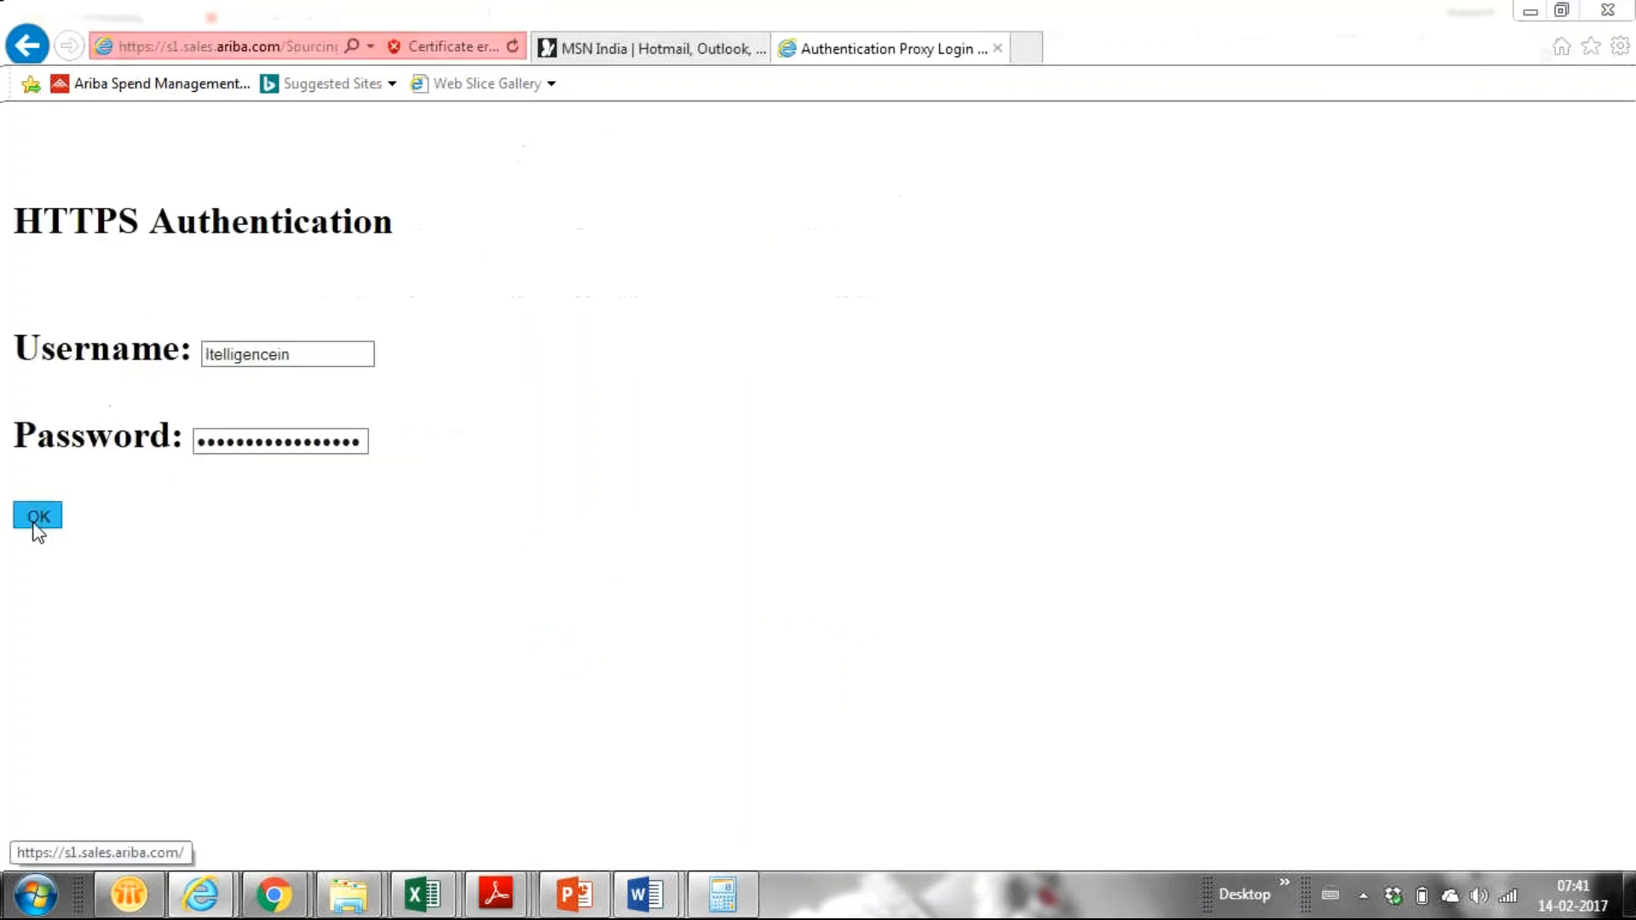
left_click(34, 518)
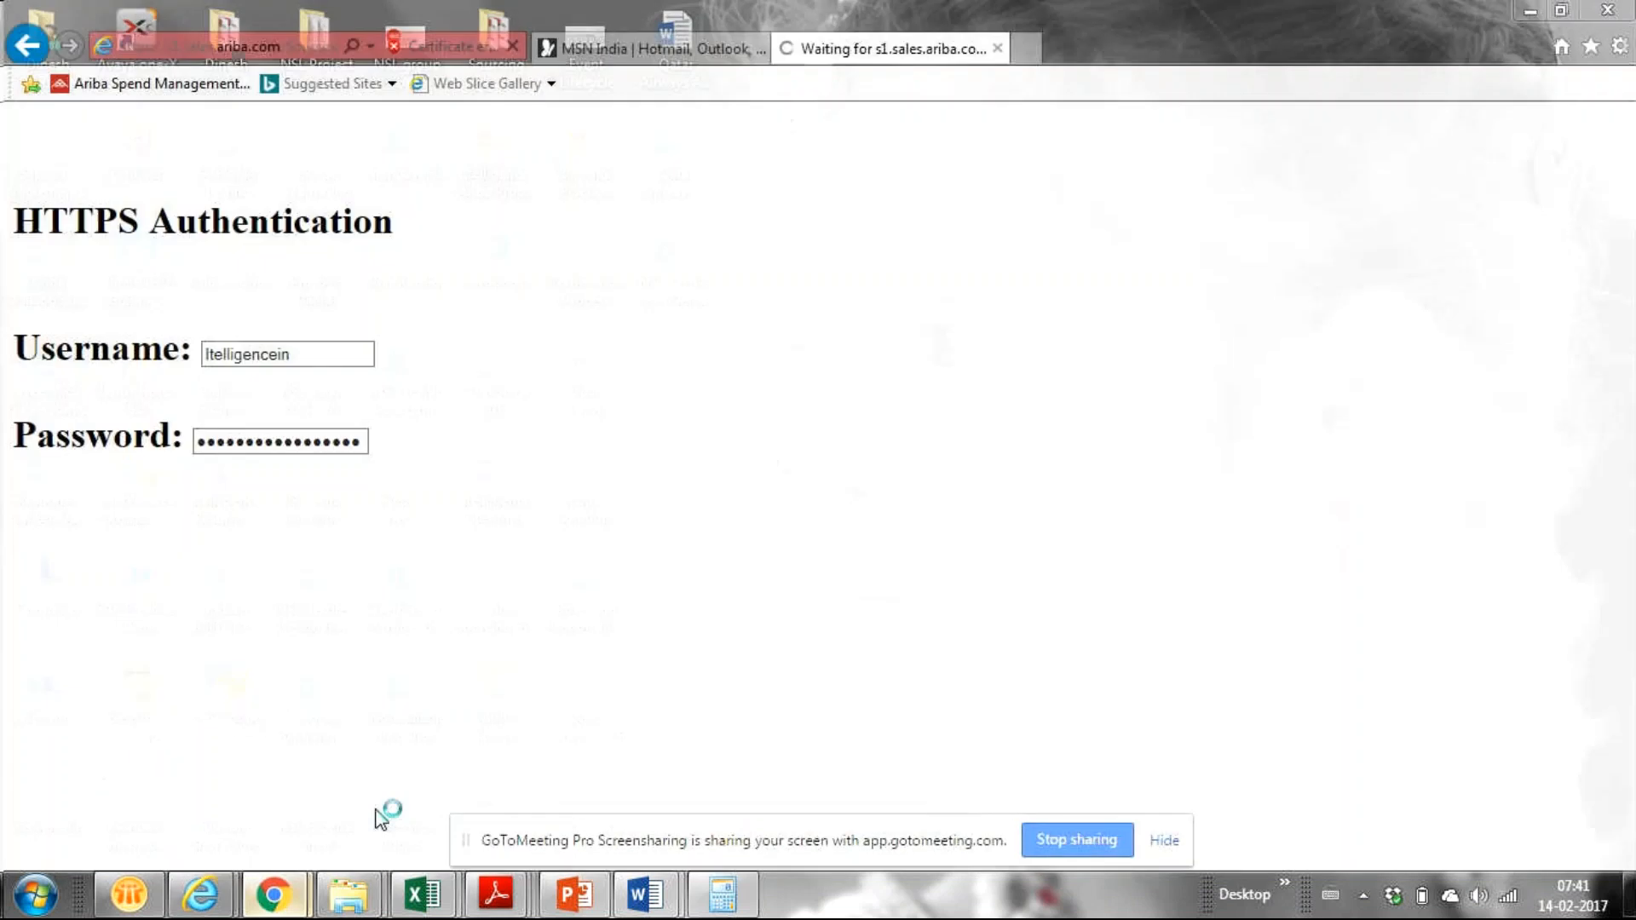
mouse_move(272, 893)
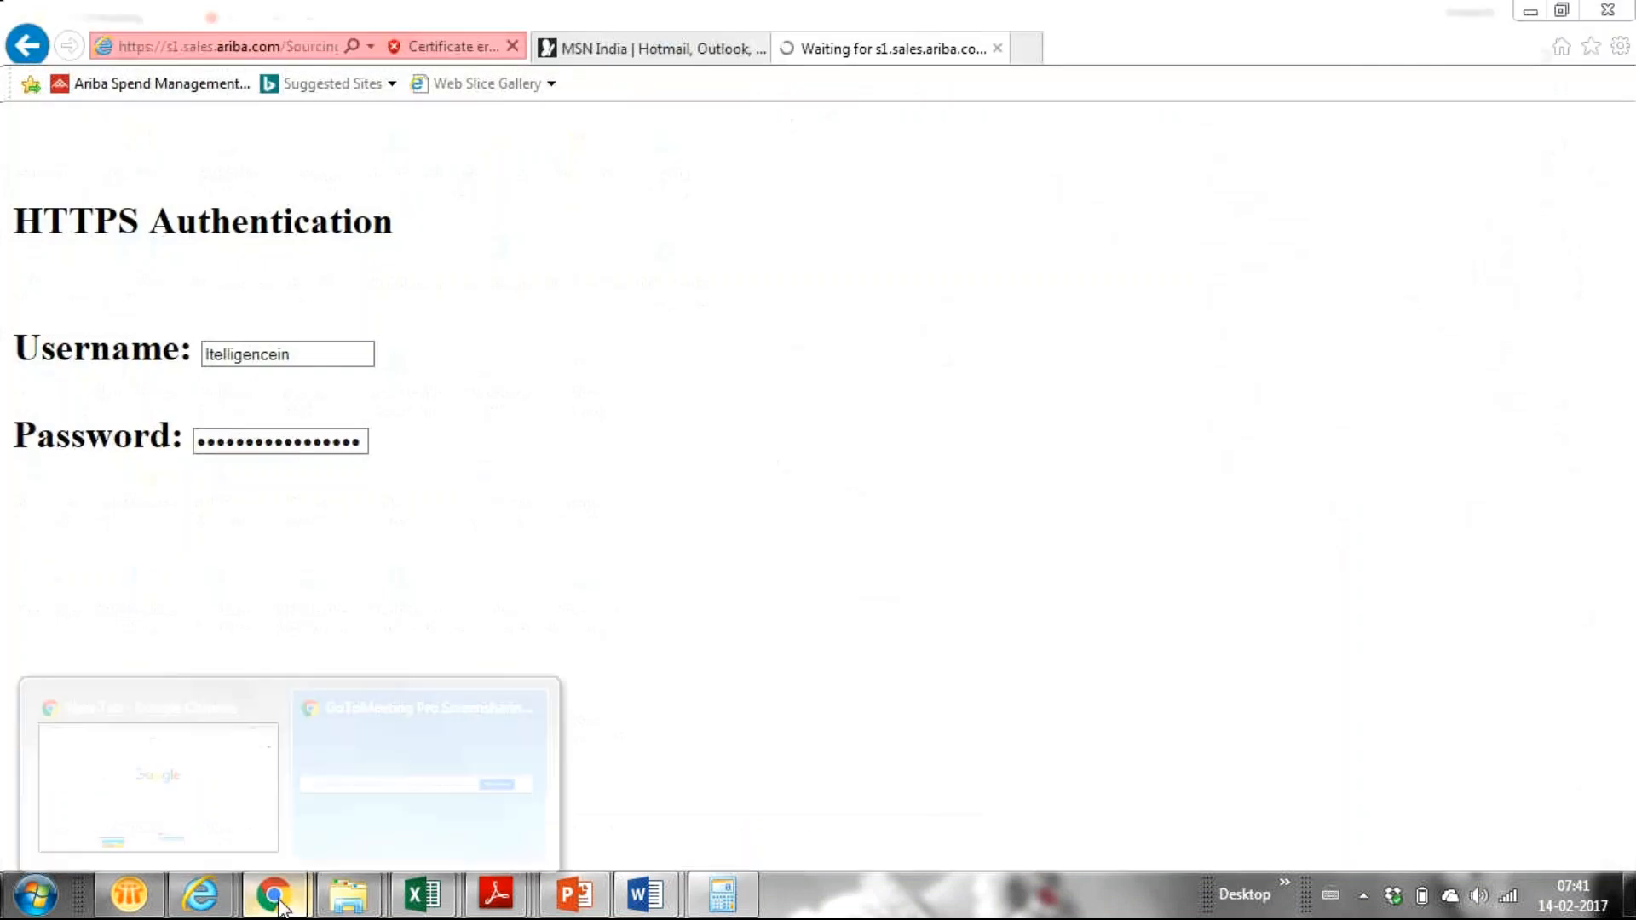
left_click(194, 806)
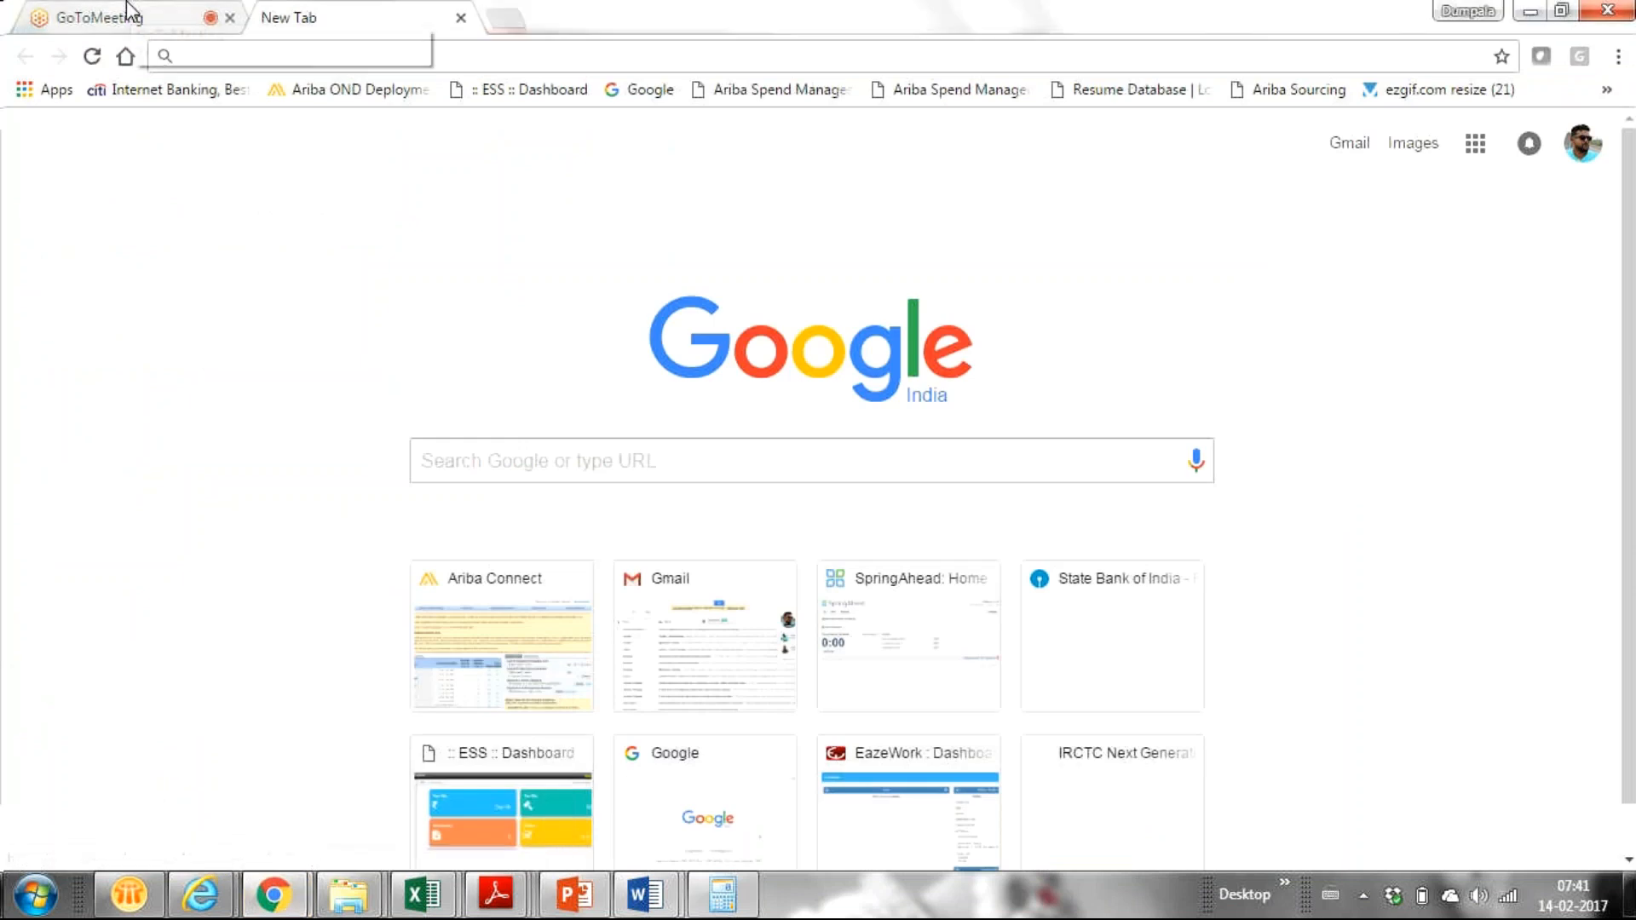
Step: Show GoToMeeting's attendee list with chat left on Everyone, then return to the Ariba login page
left_click(128, 10)
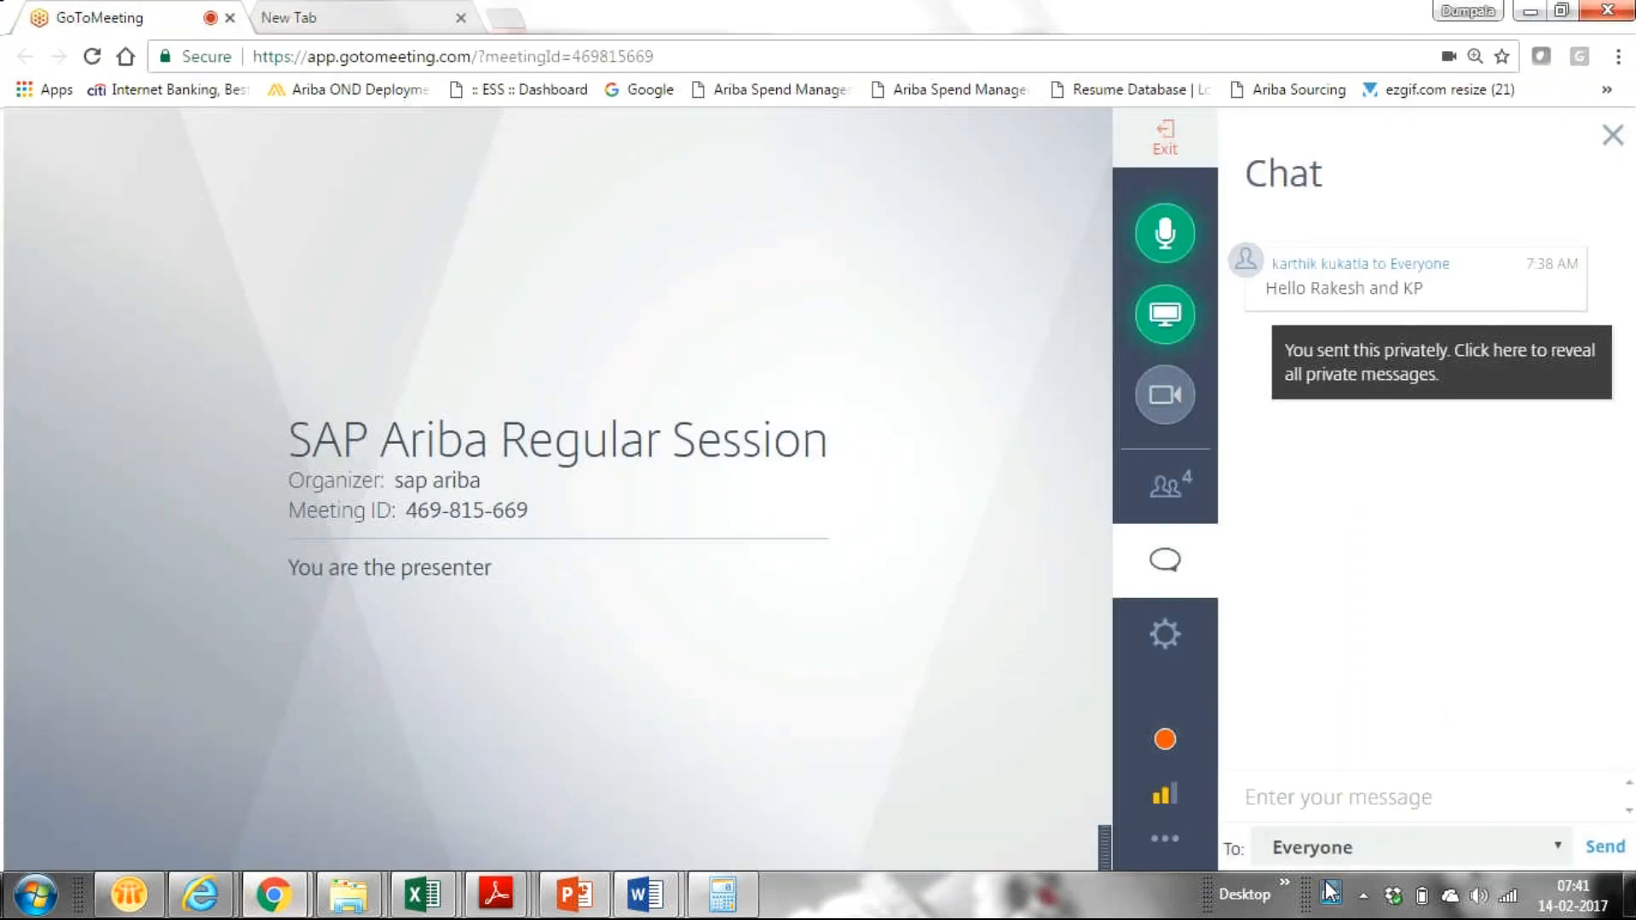
left_click(1319, 852)
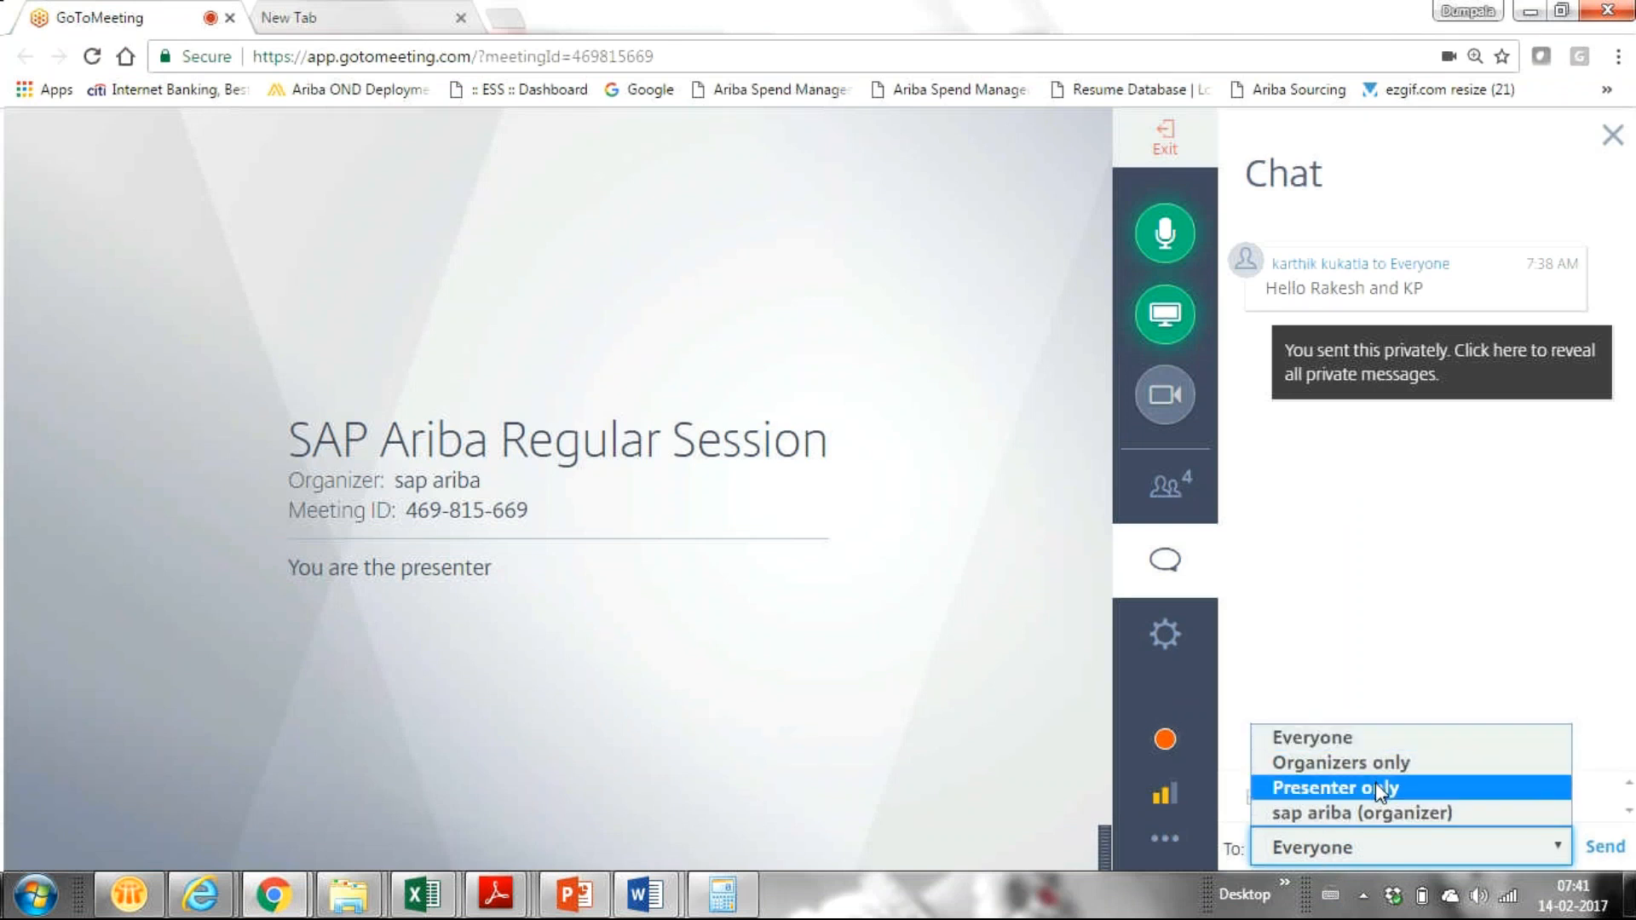
left_click(1413, 513)
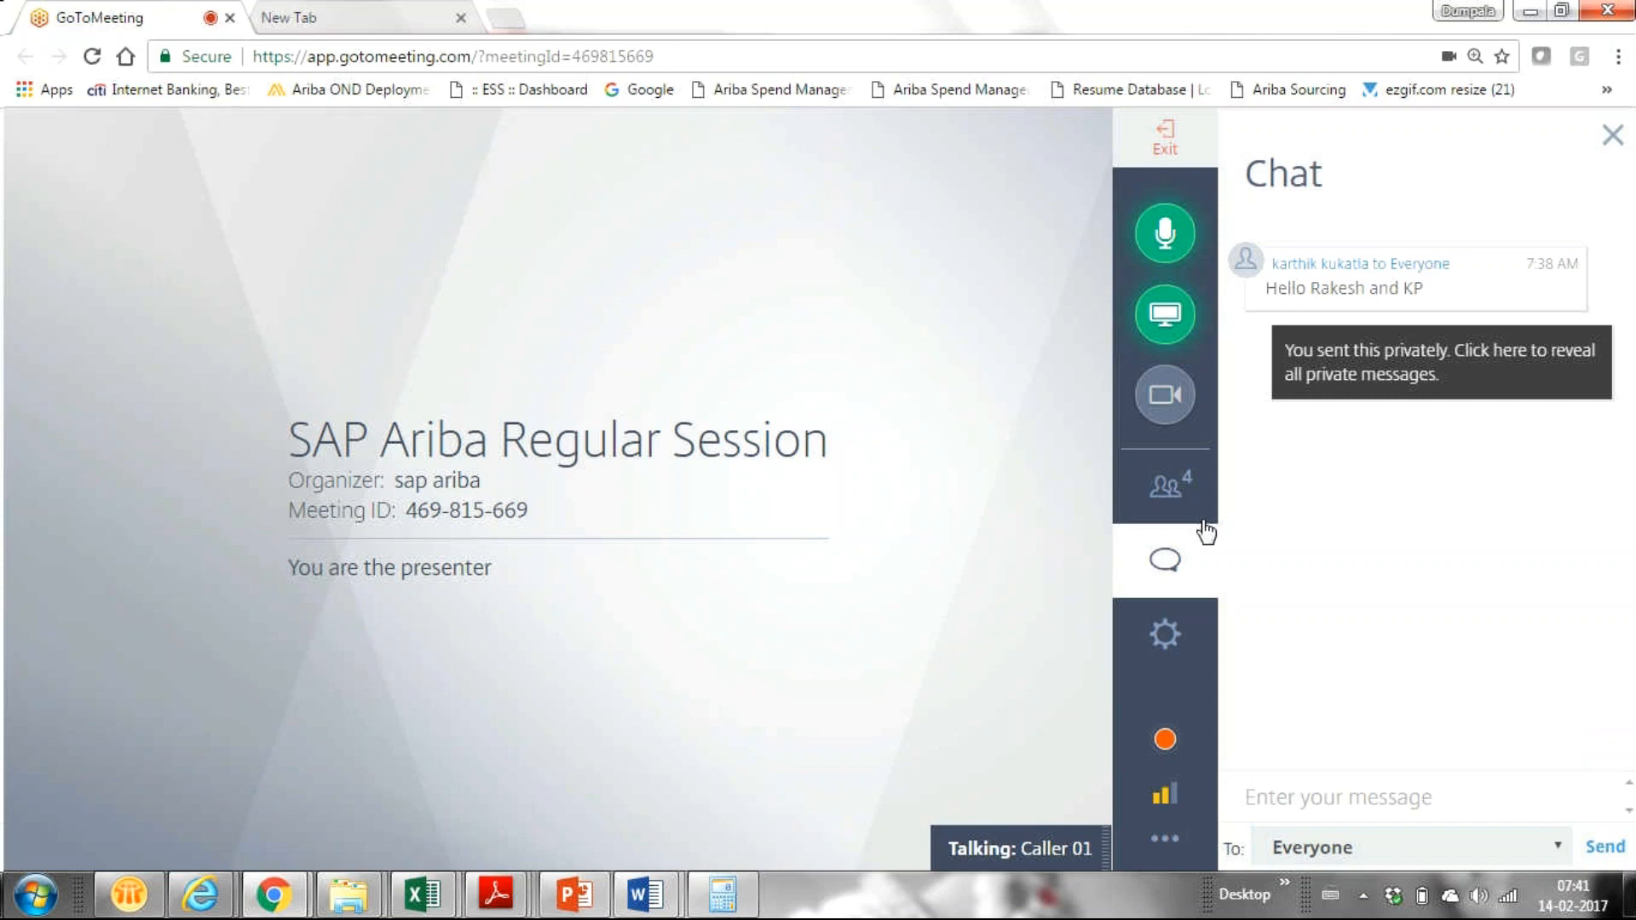
left_click(1169, 484)
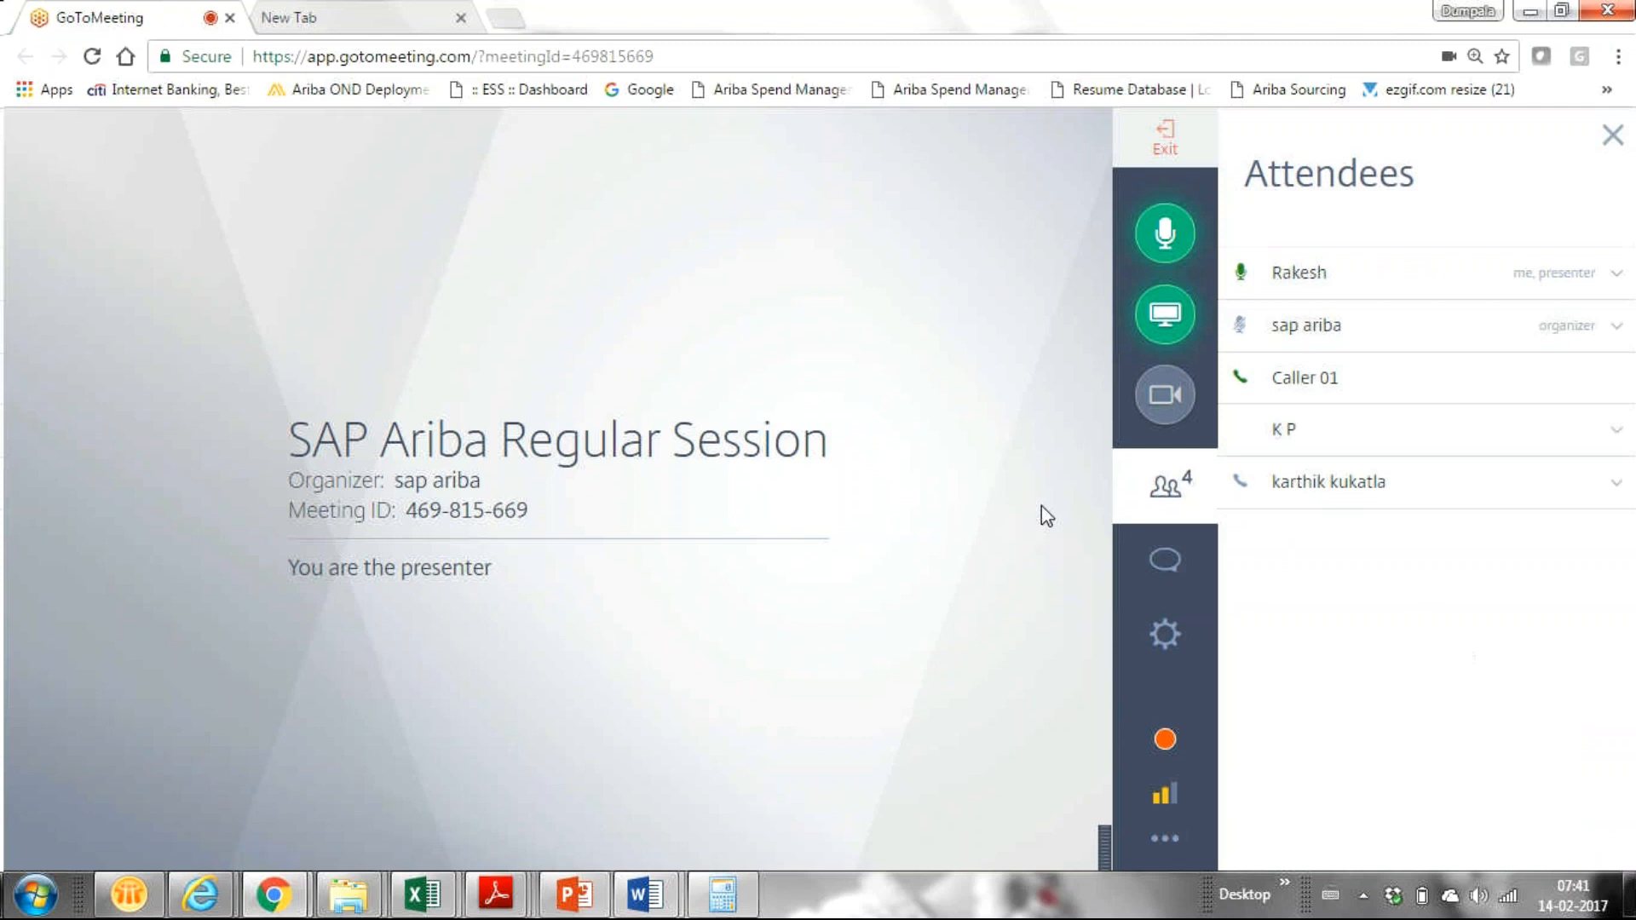
key("alt+Tab")
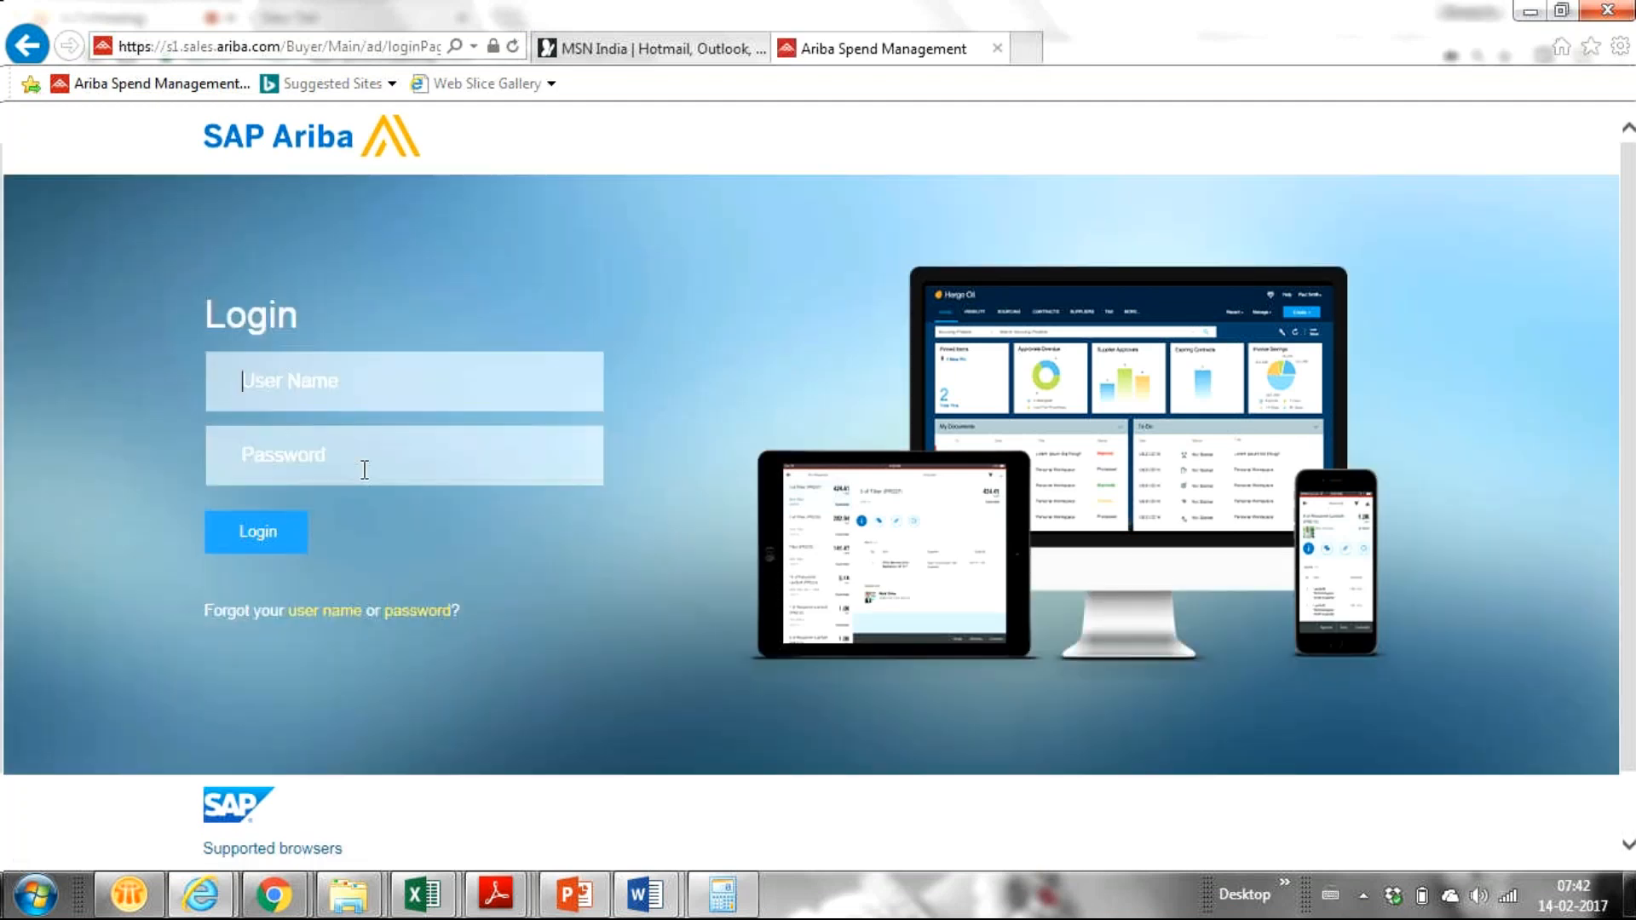
Step: Log in to SAP Ariba with the user name and password
left_click(345, 392)
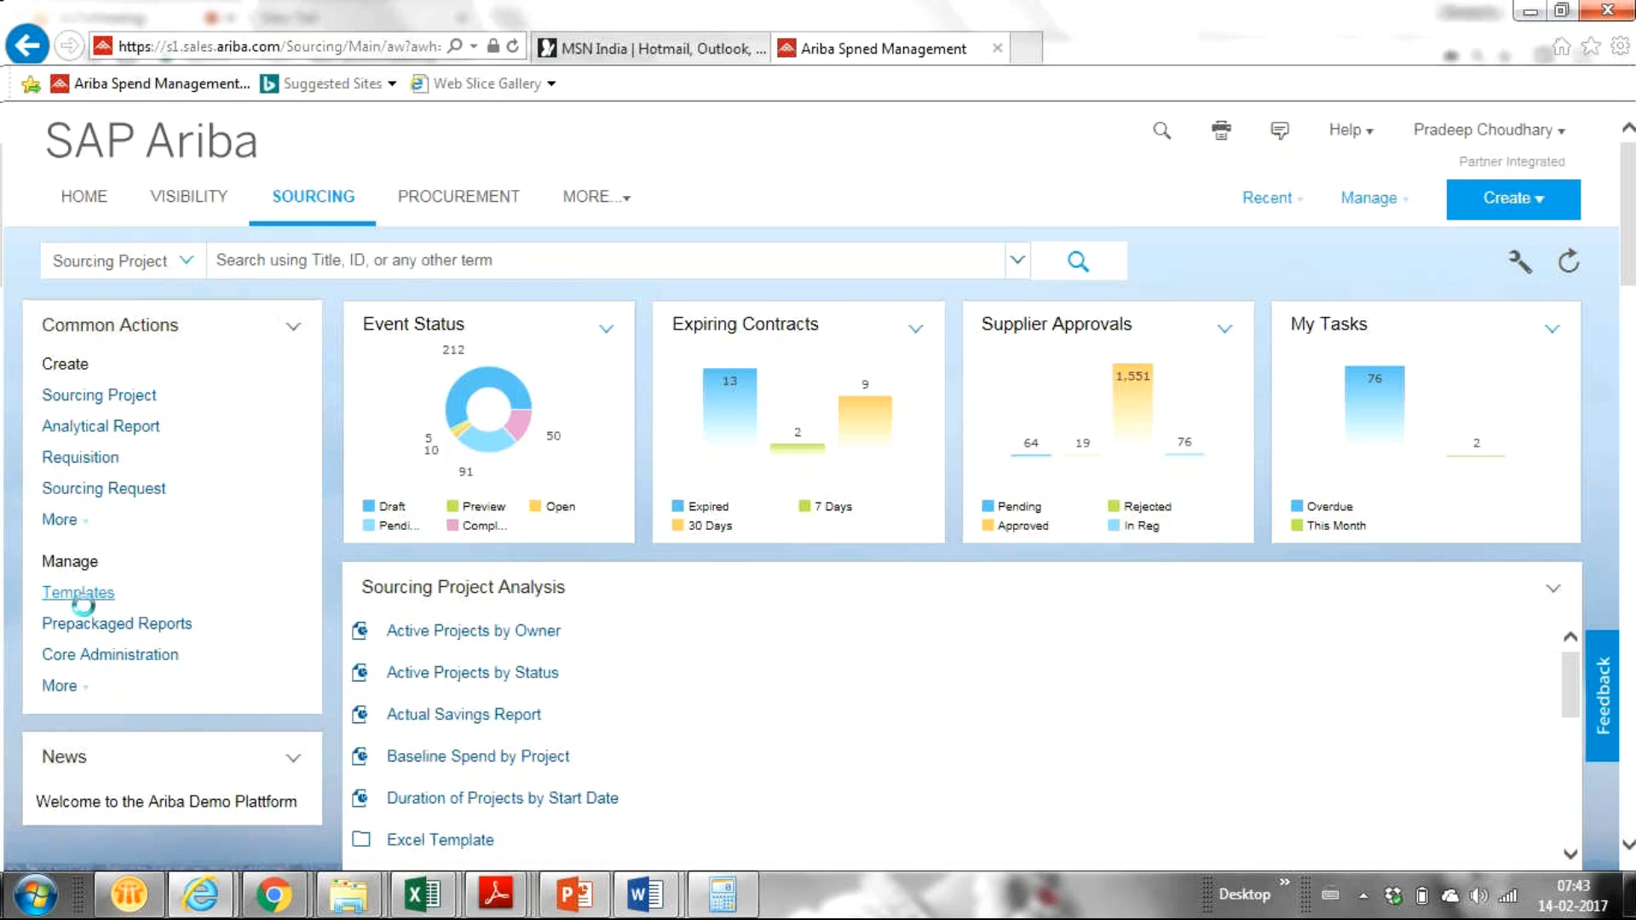
Step: Open Templates under Manage in the Sourcing dashboard's Common Actions
left_click(137, 628)
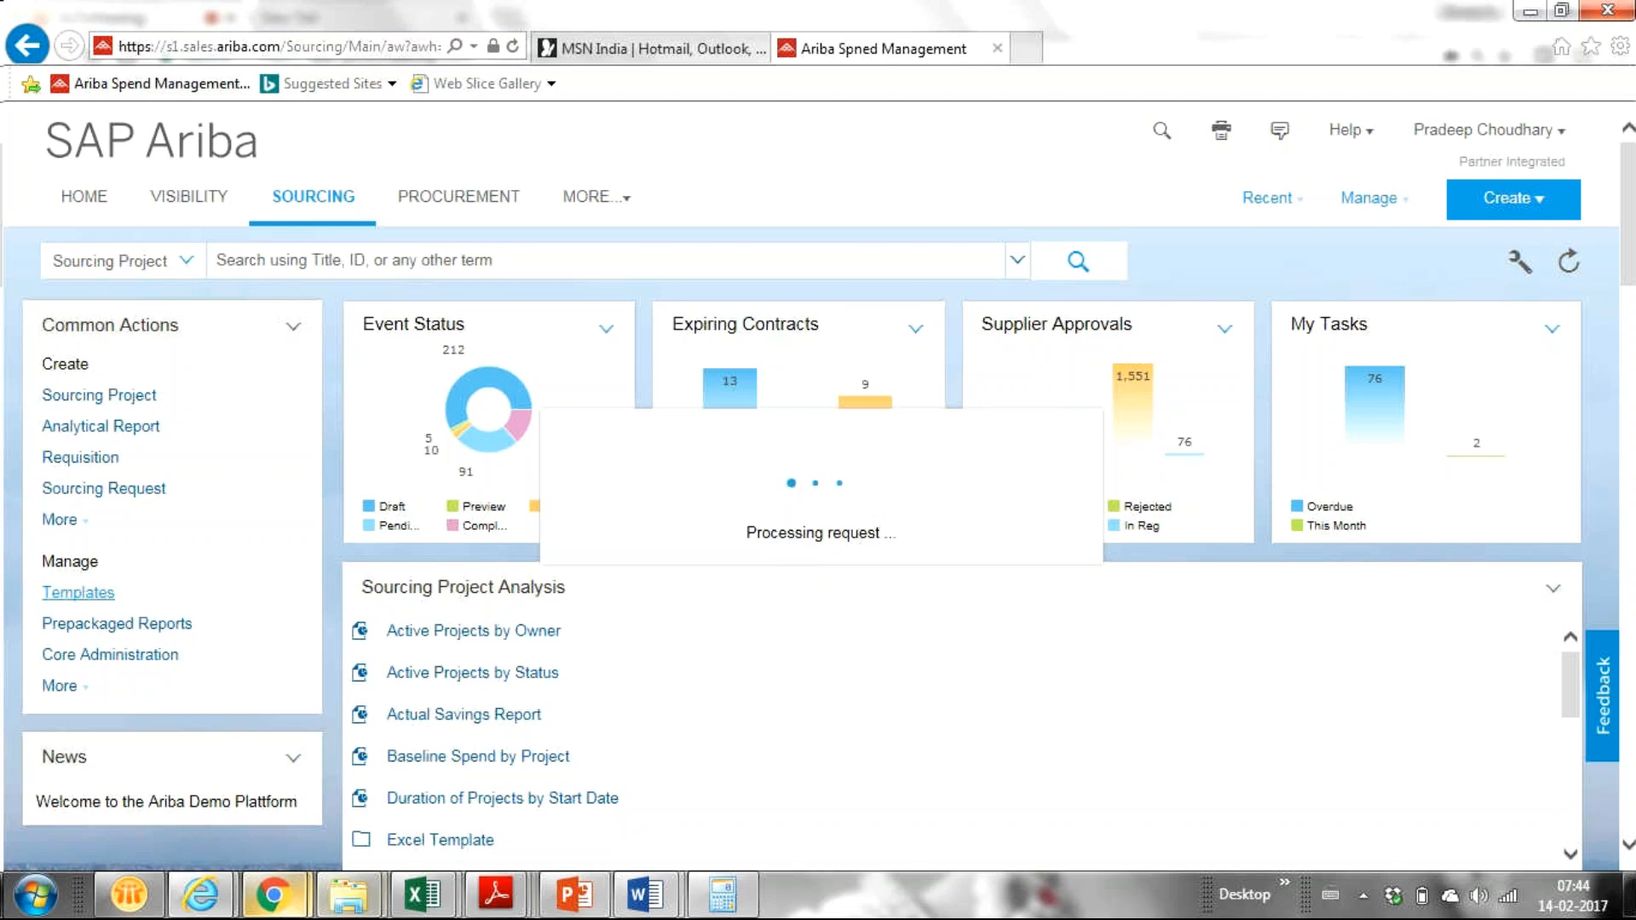
Step: Bring the GoToMeeting SAP Ariba Regular Session window with its attendee list to the front
mouse_move(286, 903)
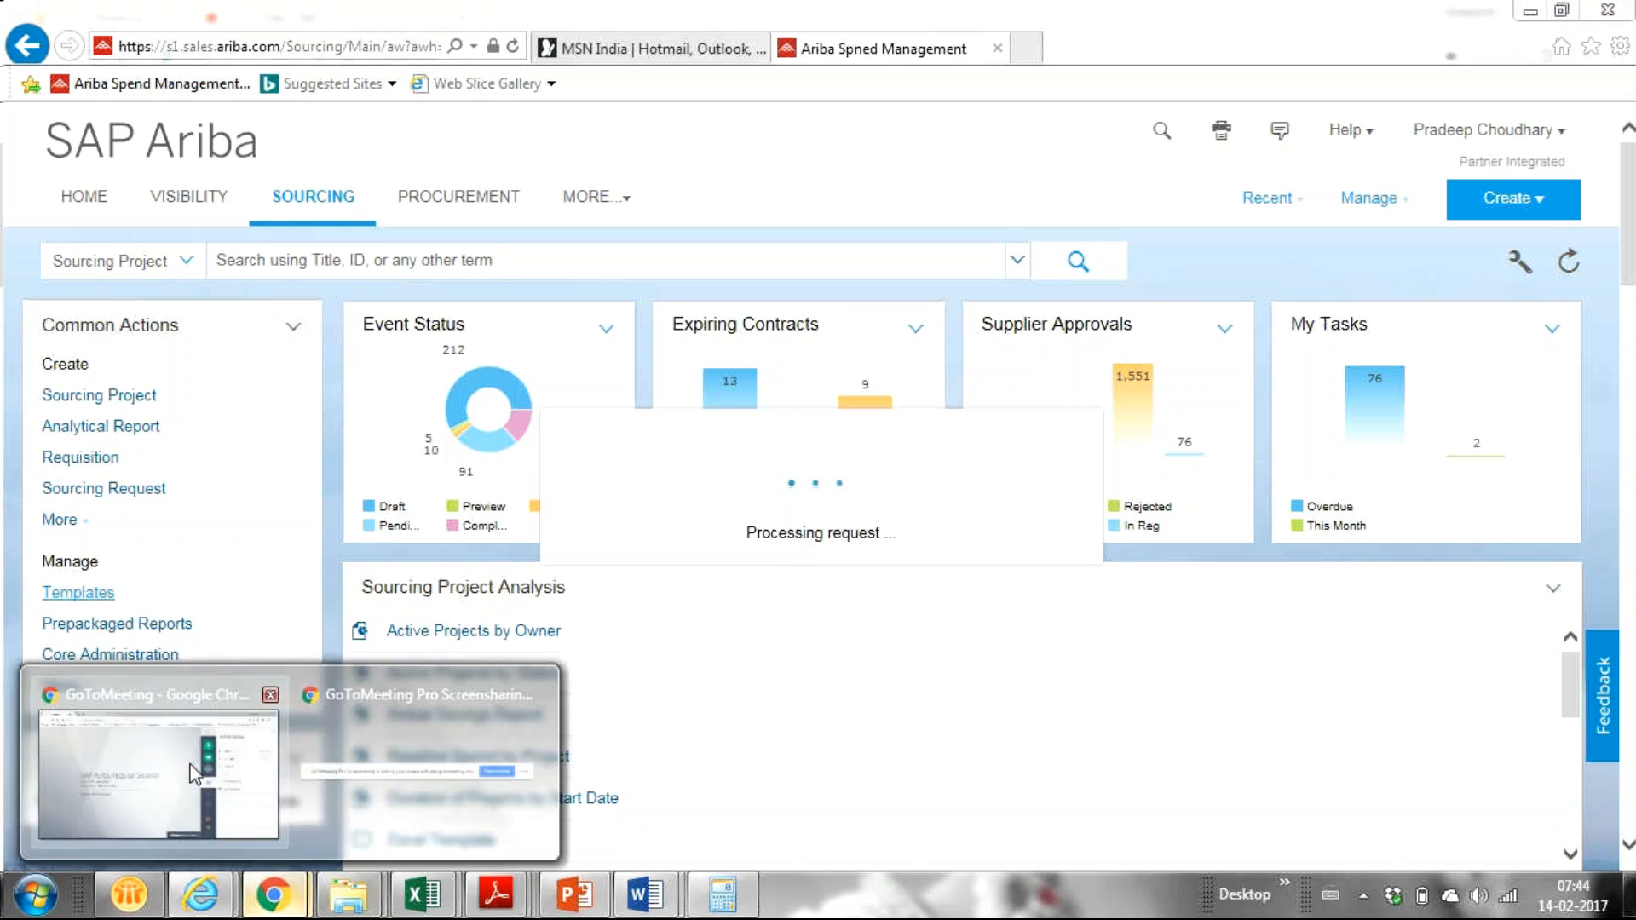
left_click(112, 749)
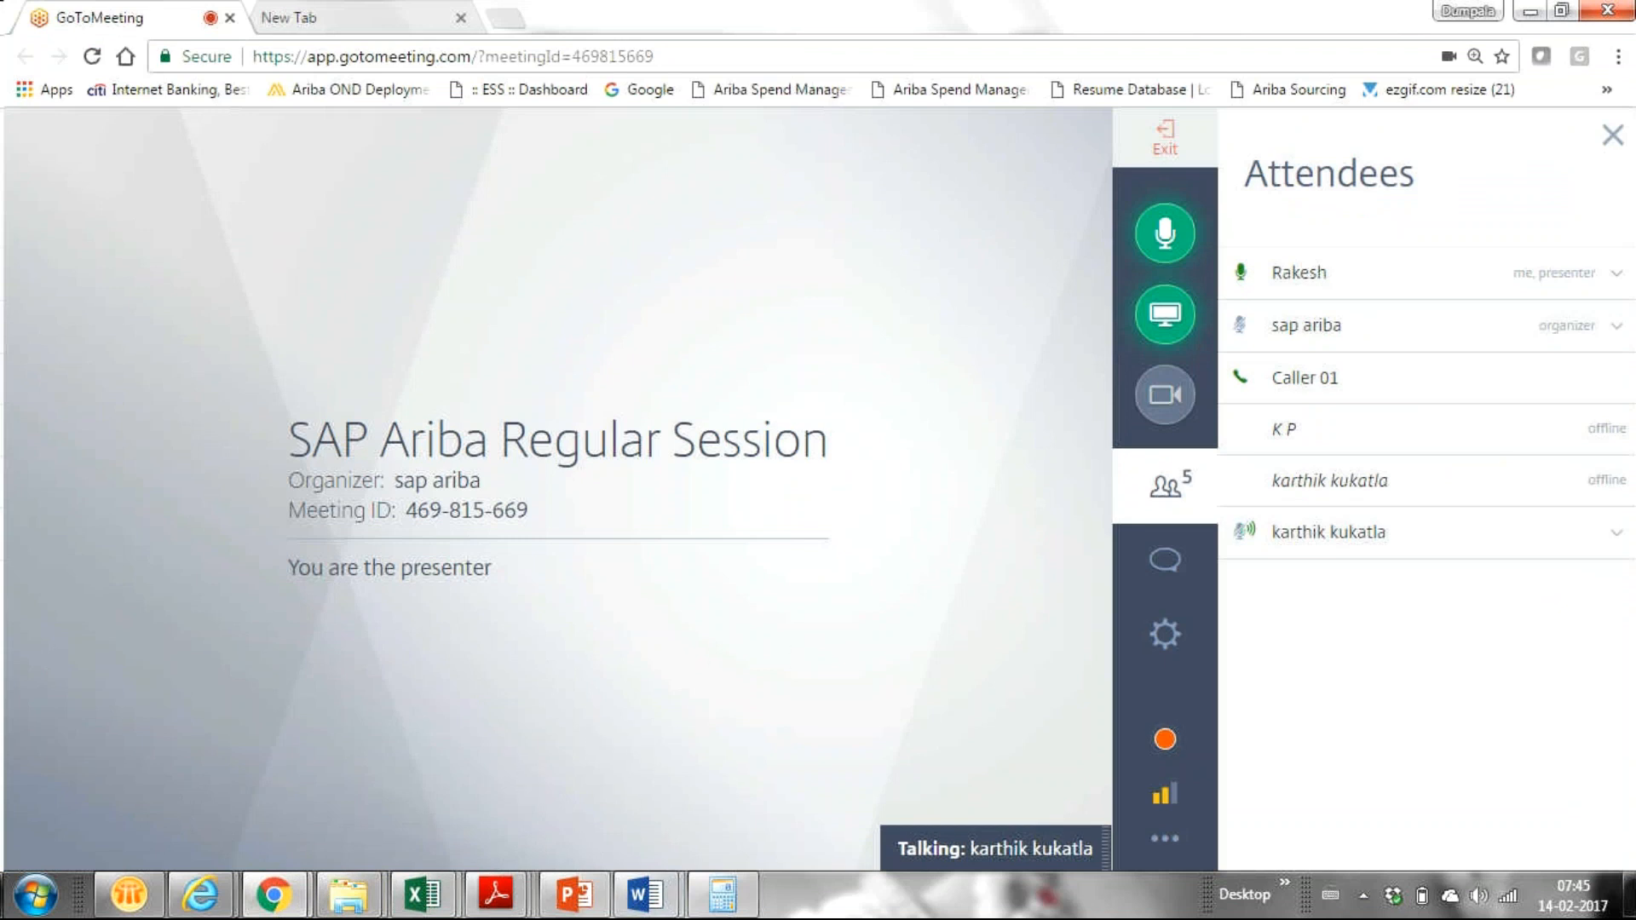
mouse_move(273, 899)
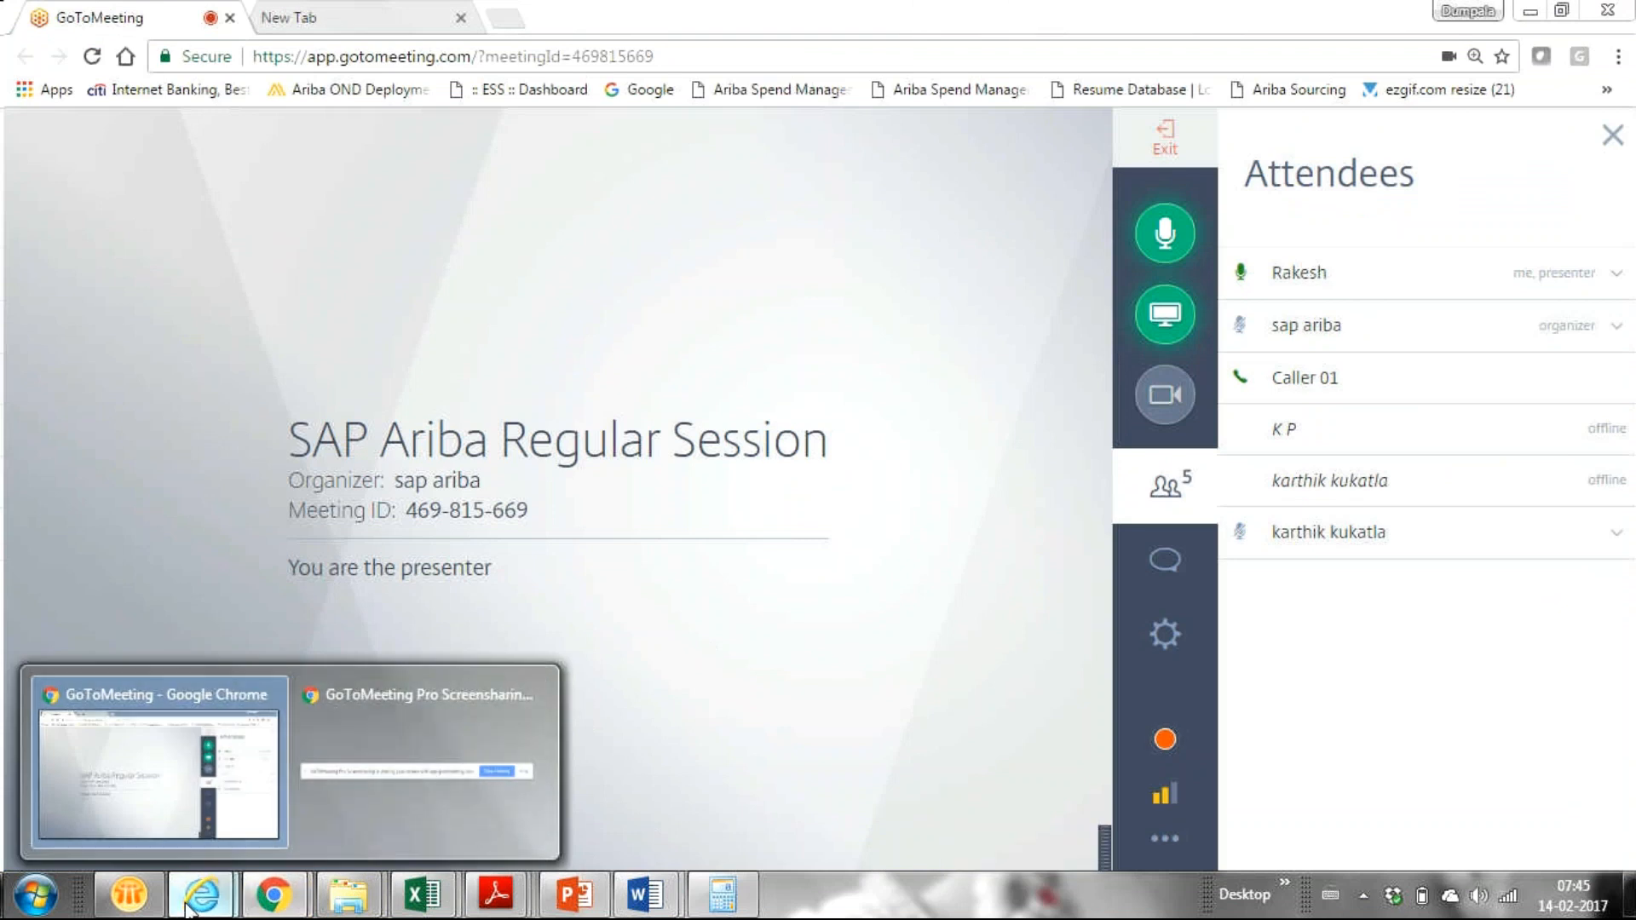
Step: Bring the Ariba Sourcing dashboard in Internet Explorer back in front of the meeting
mouse_move(189, 910)
left_click(417, 776)
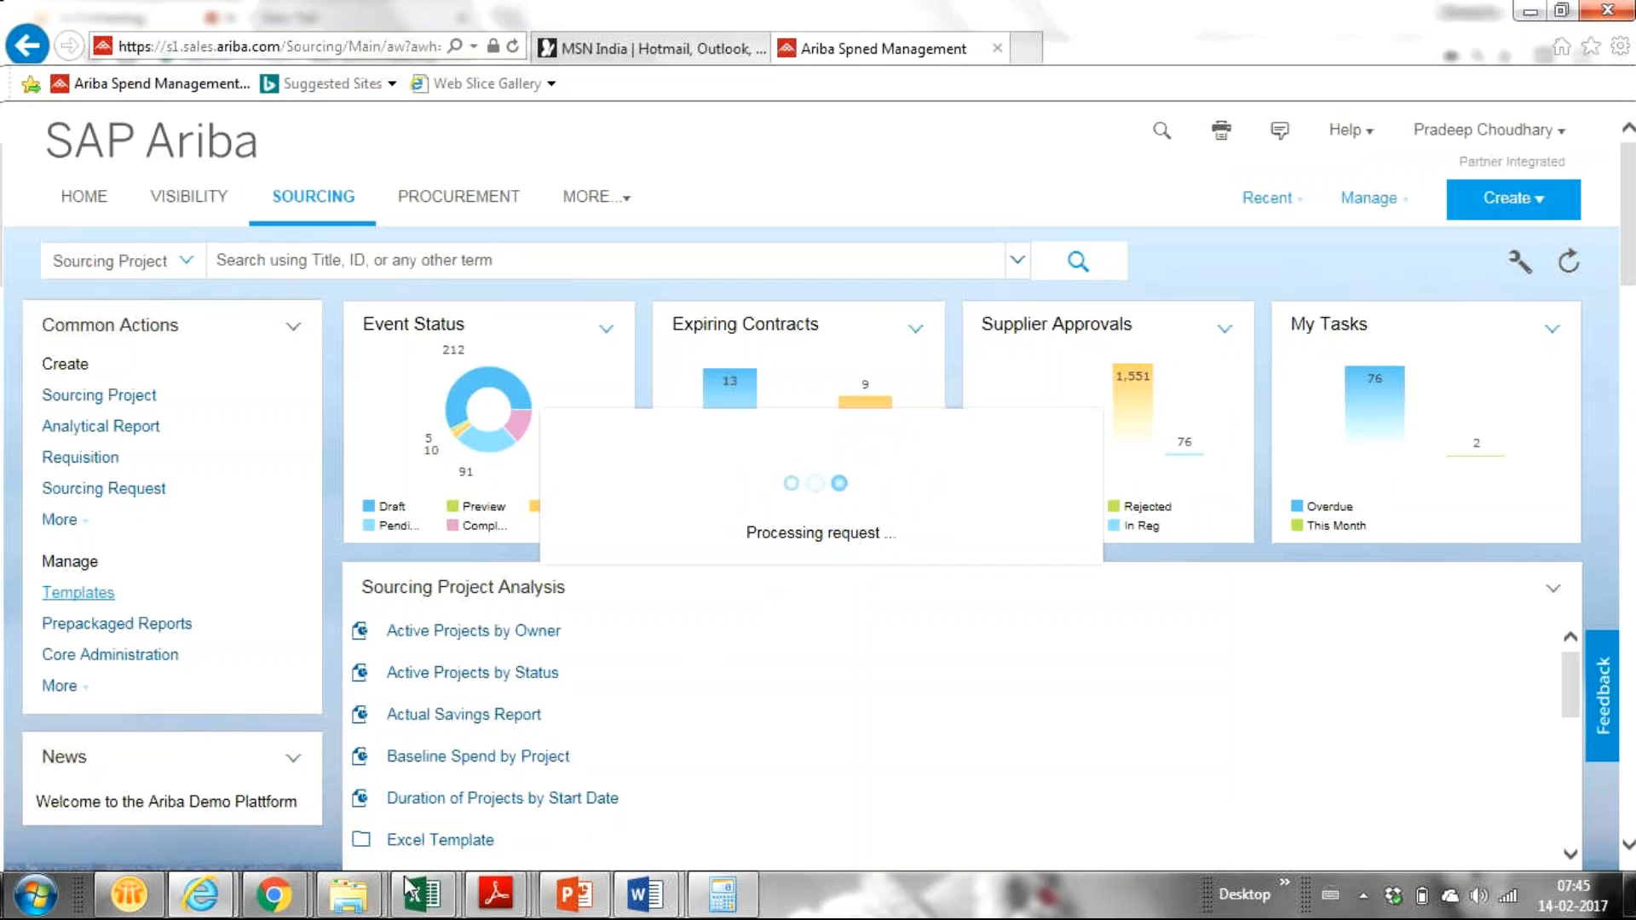
Step: Switch back to the GoToMeeting meeting window showing the Attendees list
mouse_move(259, 909)
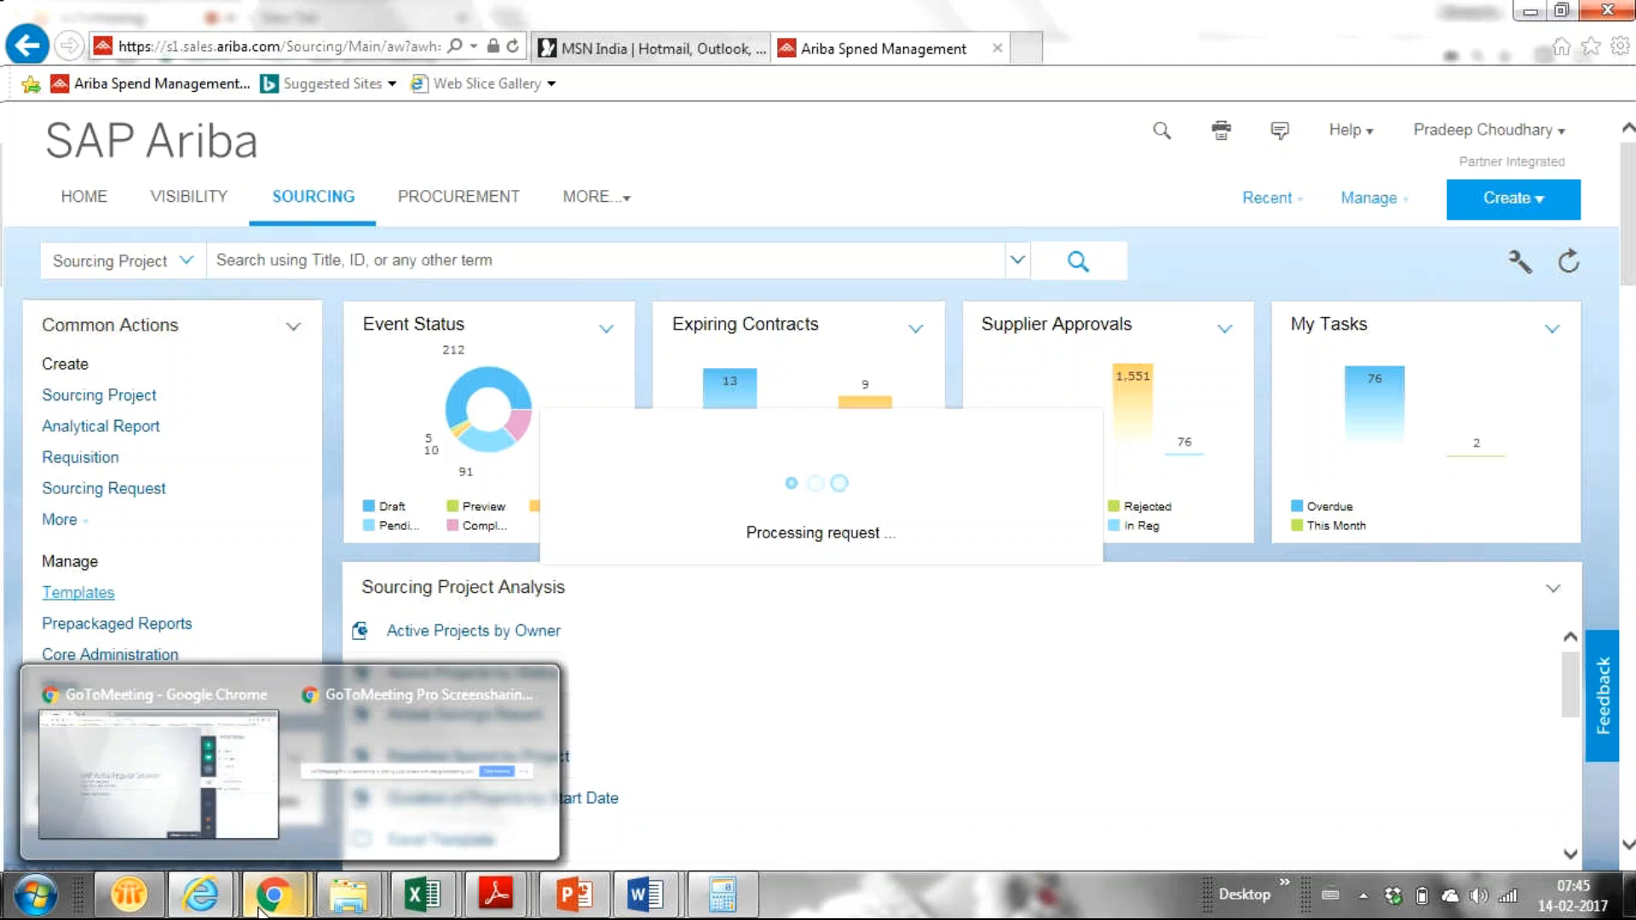
left_click(107, 789)
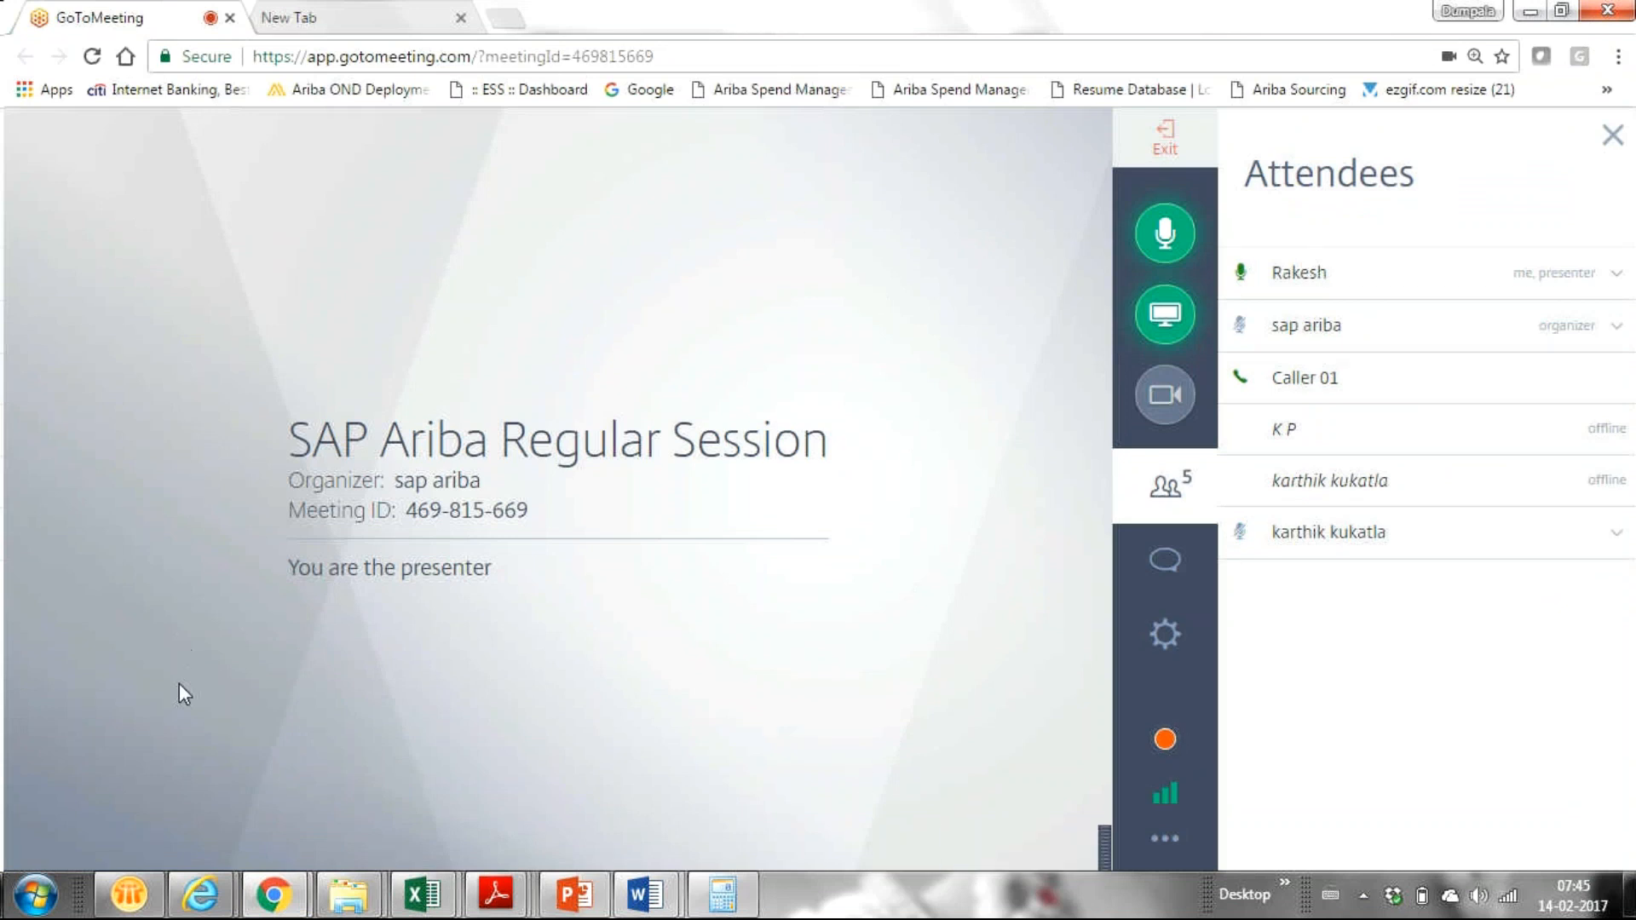
mouse_move(201, 910)
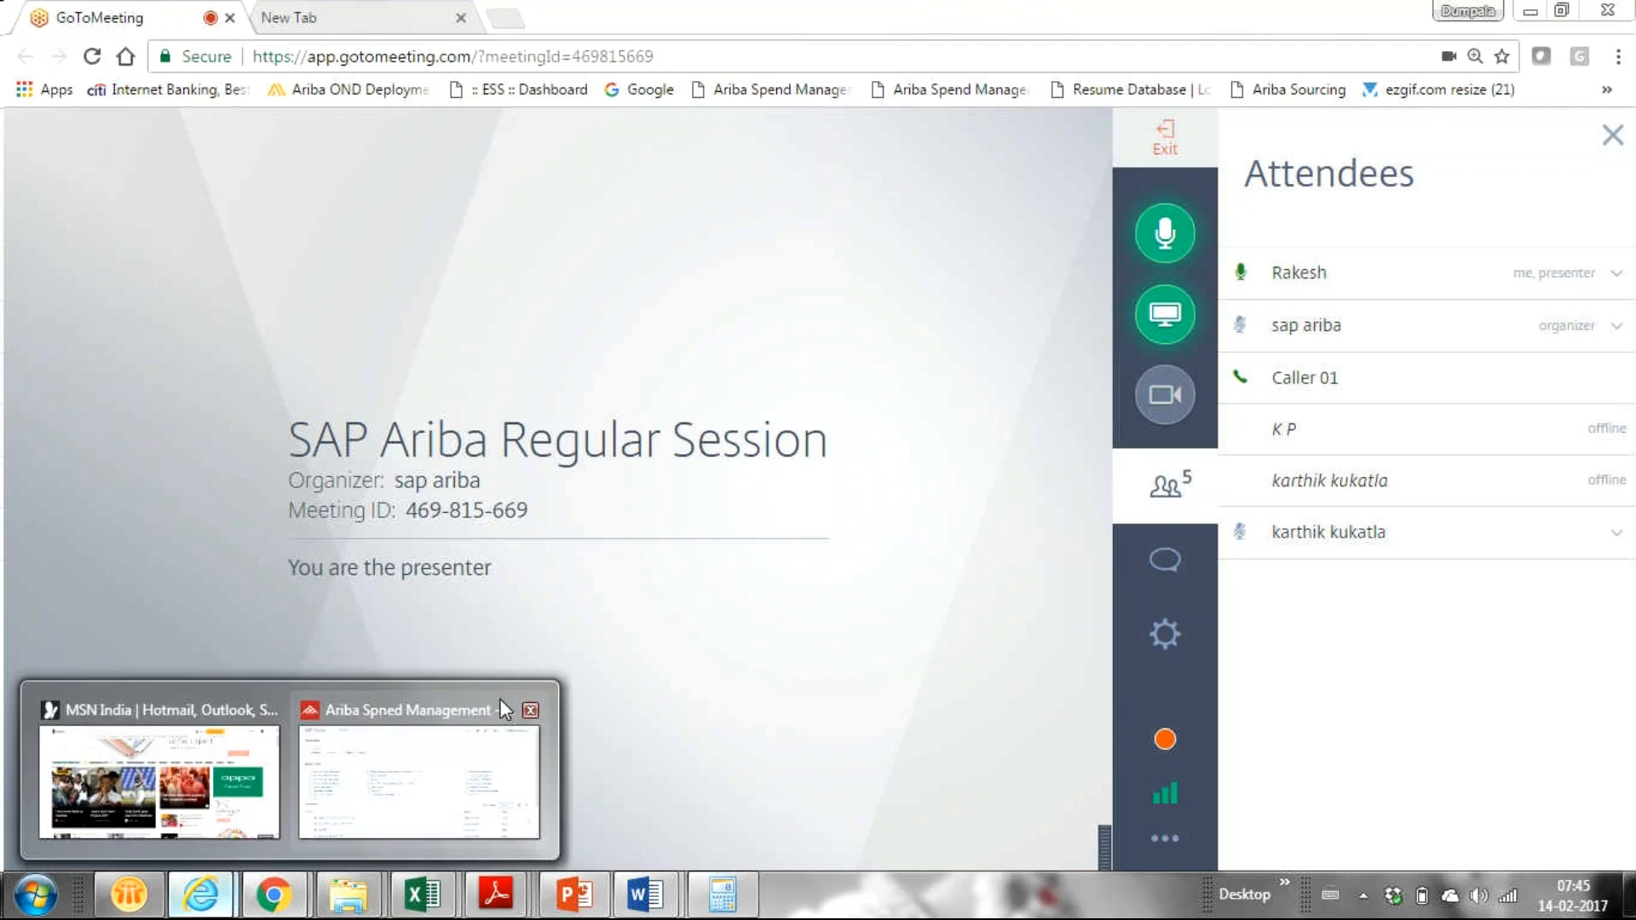
mouse_move(351, 768)
Step: Return to the Ariba Templates page and scroll its list down to Maintenance Clause Library
left_click(351, 762)
scroll(1632, 523, "down", 1)
left_click_drag(1632, 523, 1567, 760)
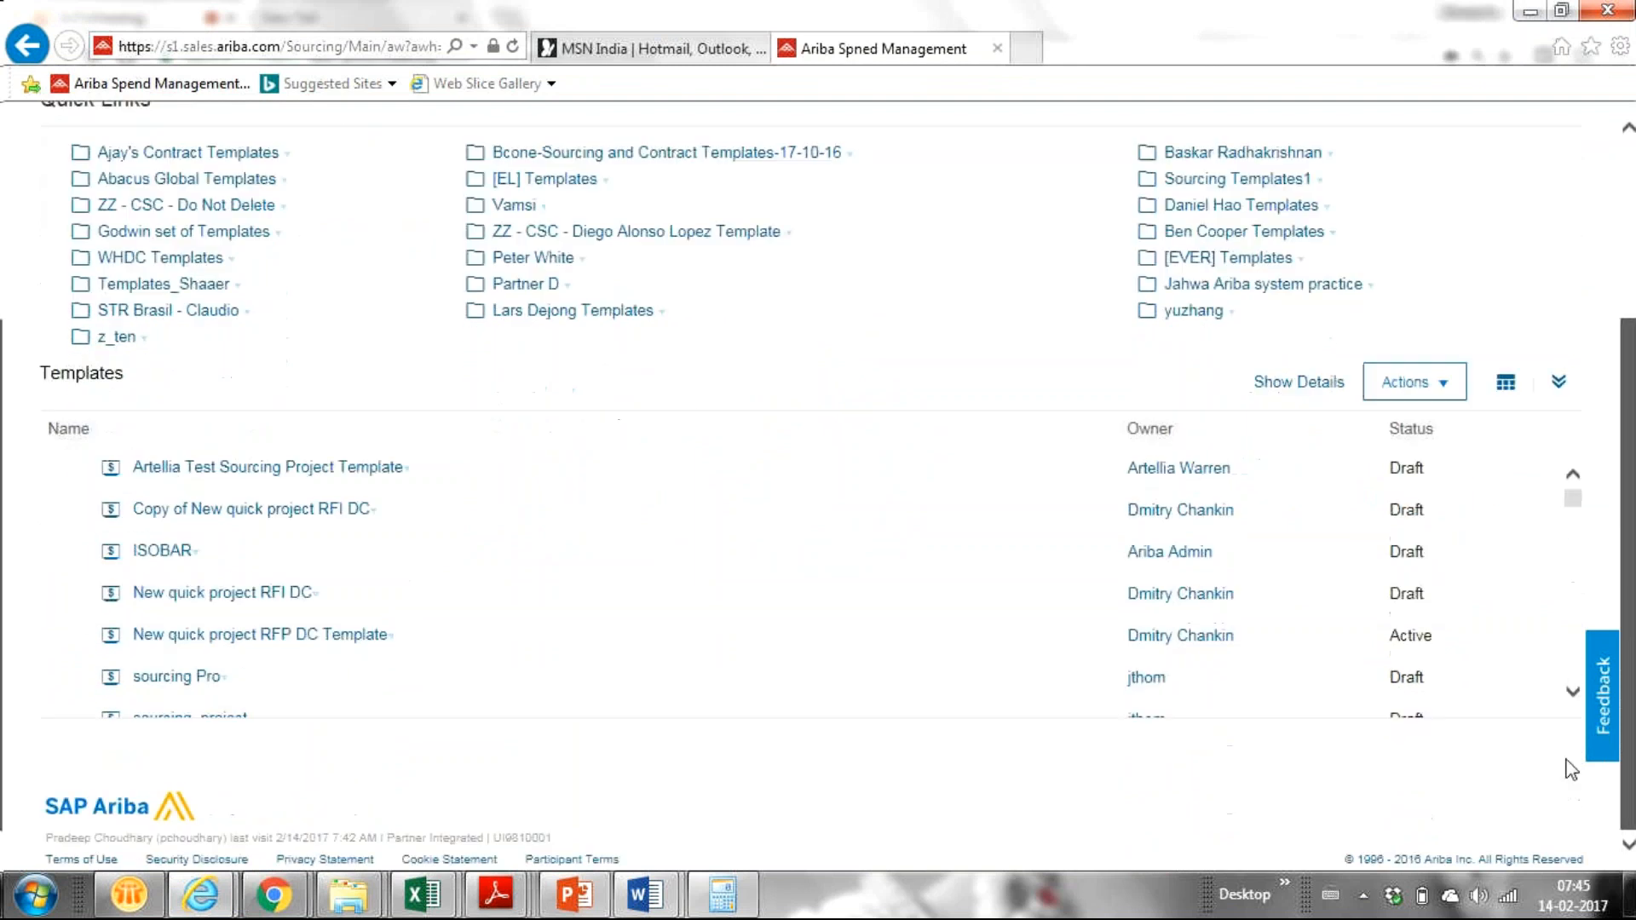
left_click(1571, 694)
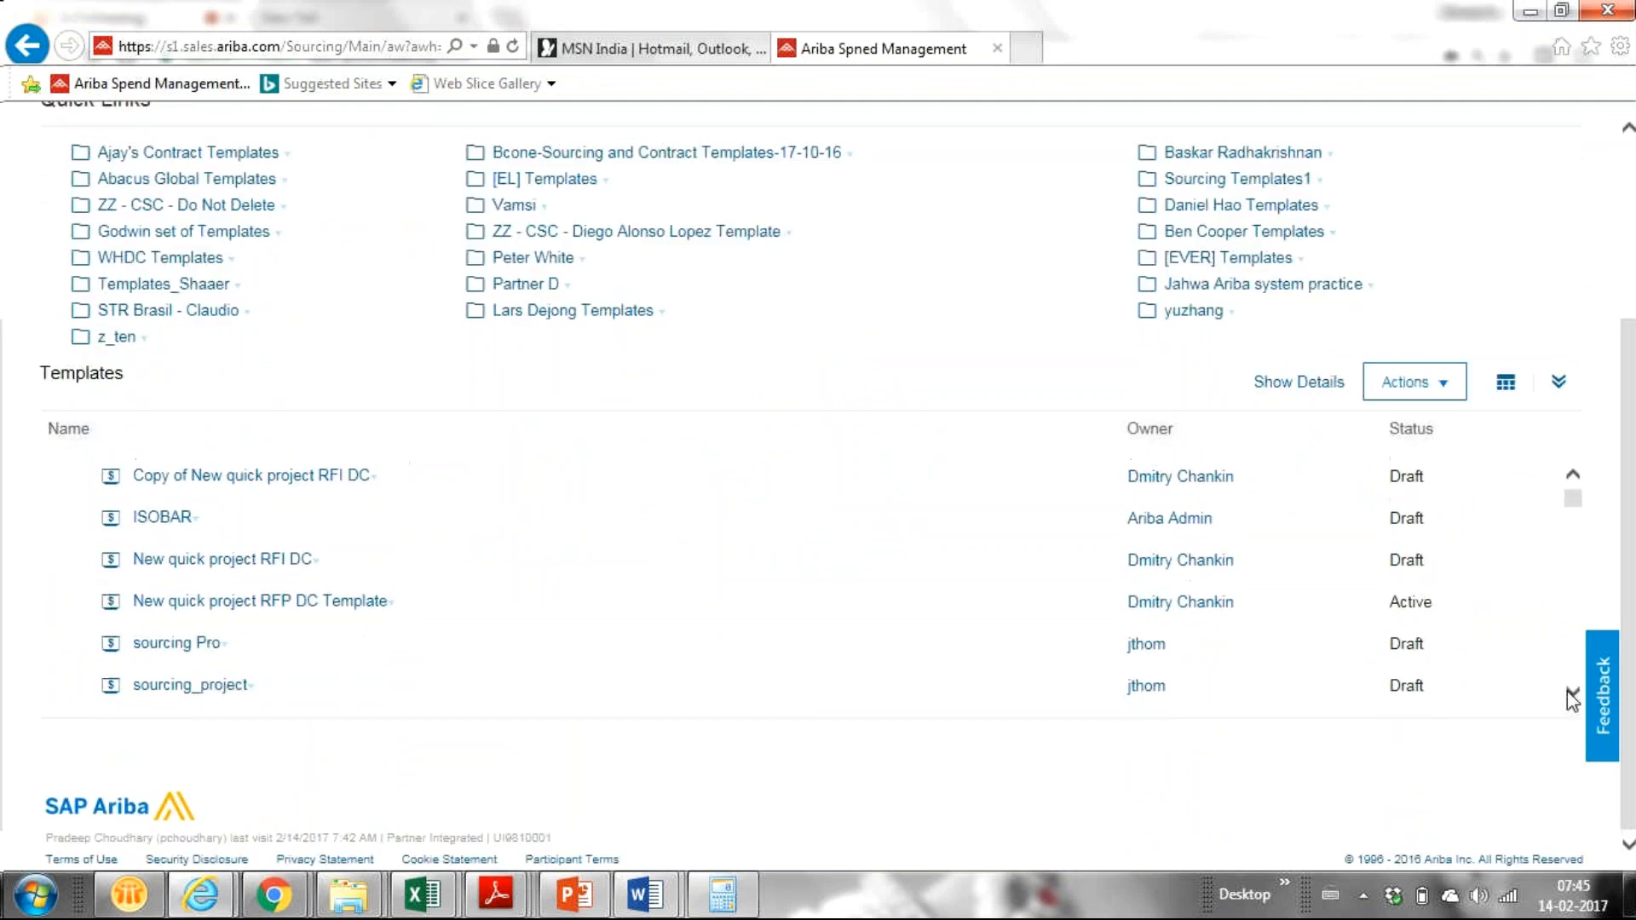
left_click(1570, 695)
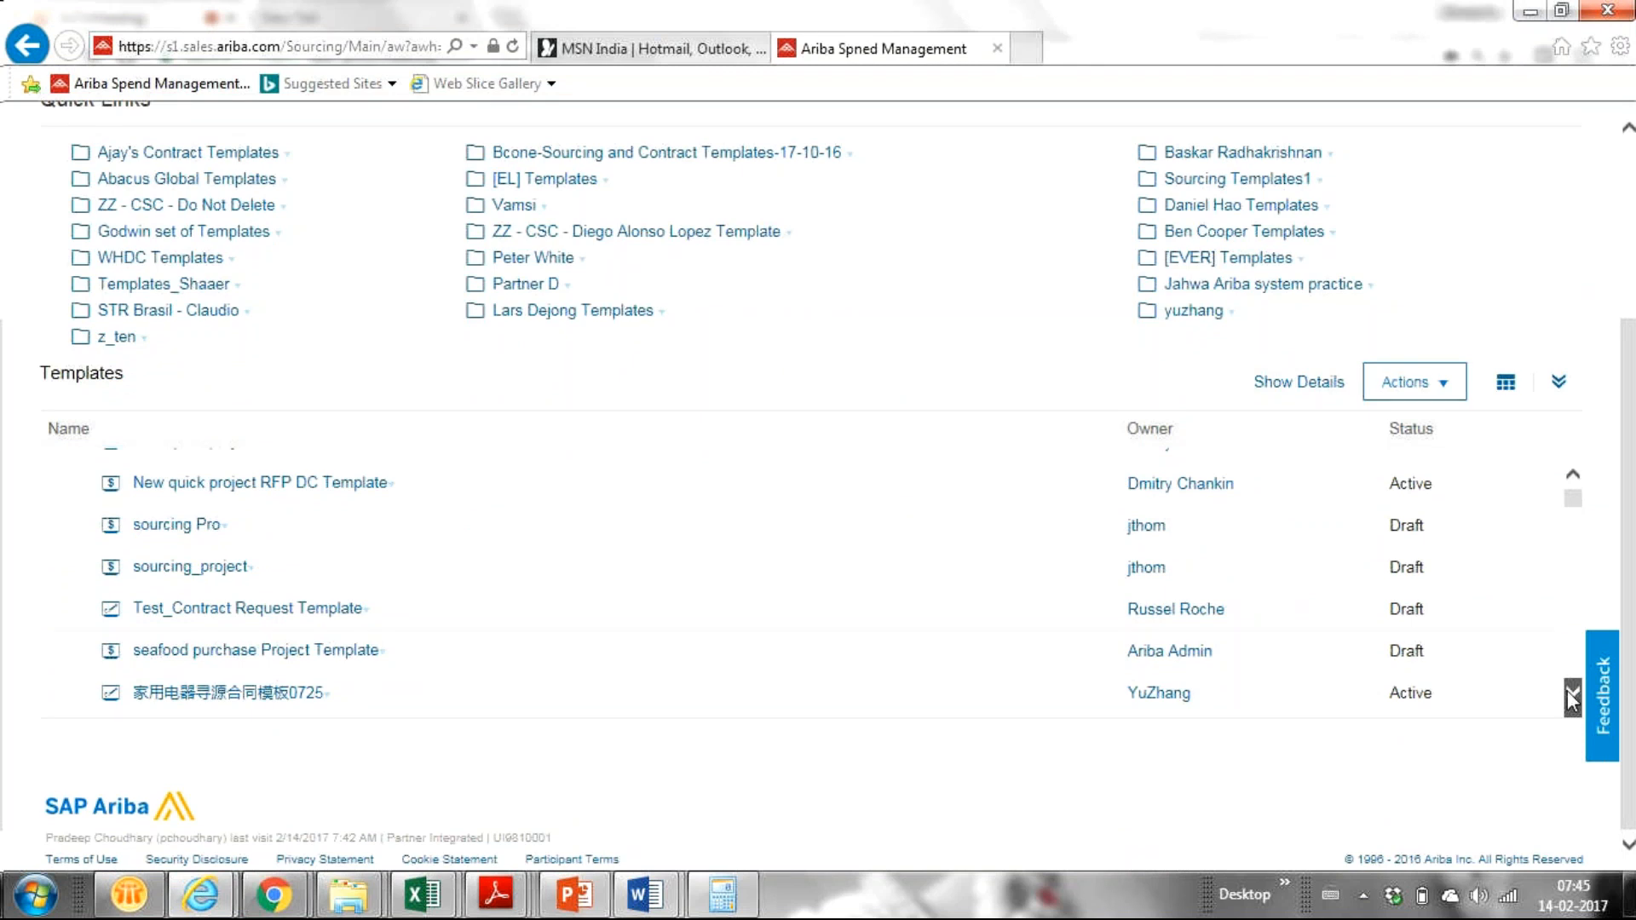
left_click(1572, 698)
left_click(1572, 697)
left_click(1572, 697)
left_click(1572, 698)
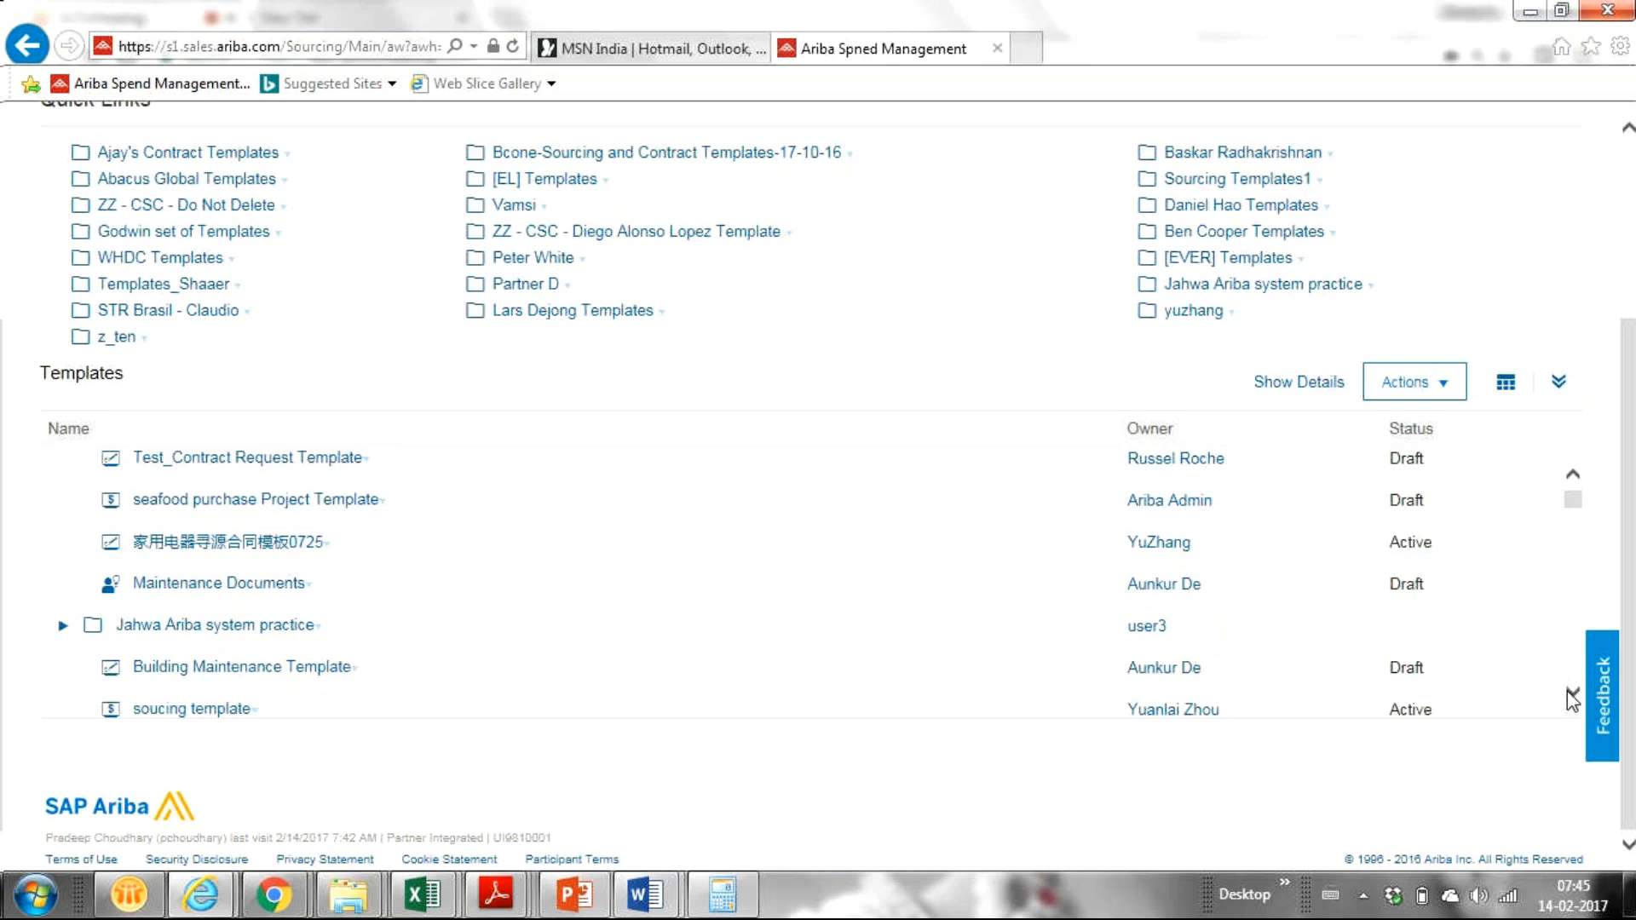
left_click(1572, 697)
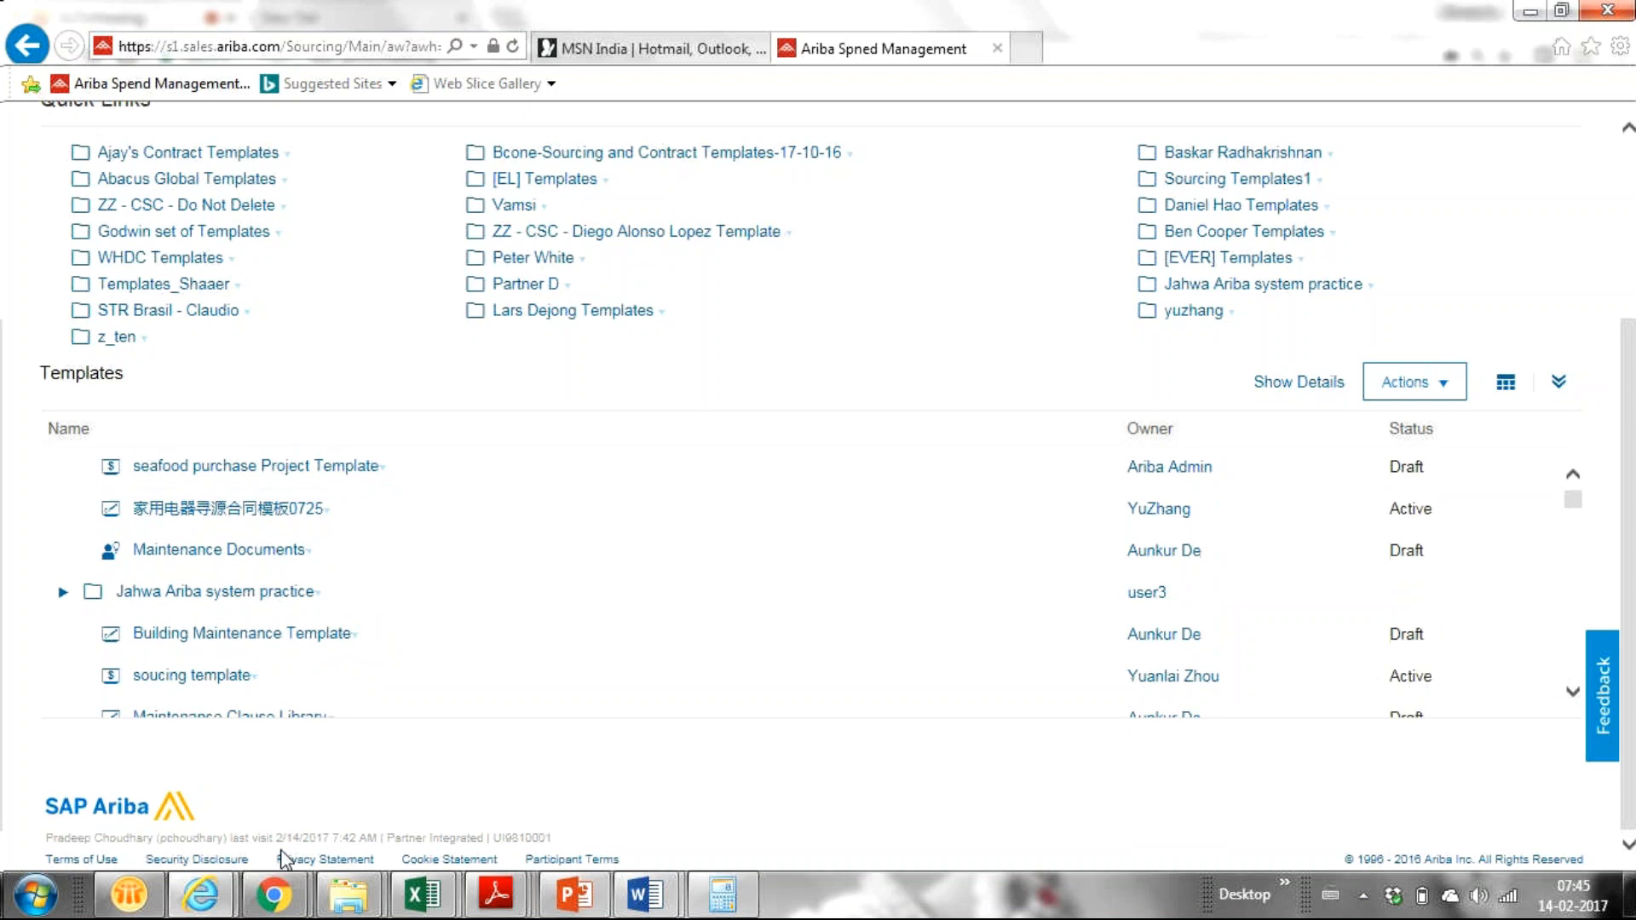
left_click_drag(1628, 535, 1630, 460)
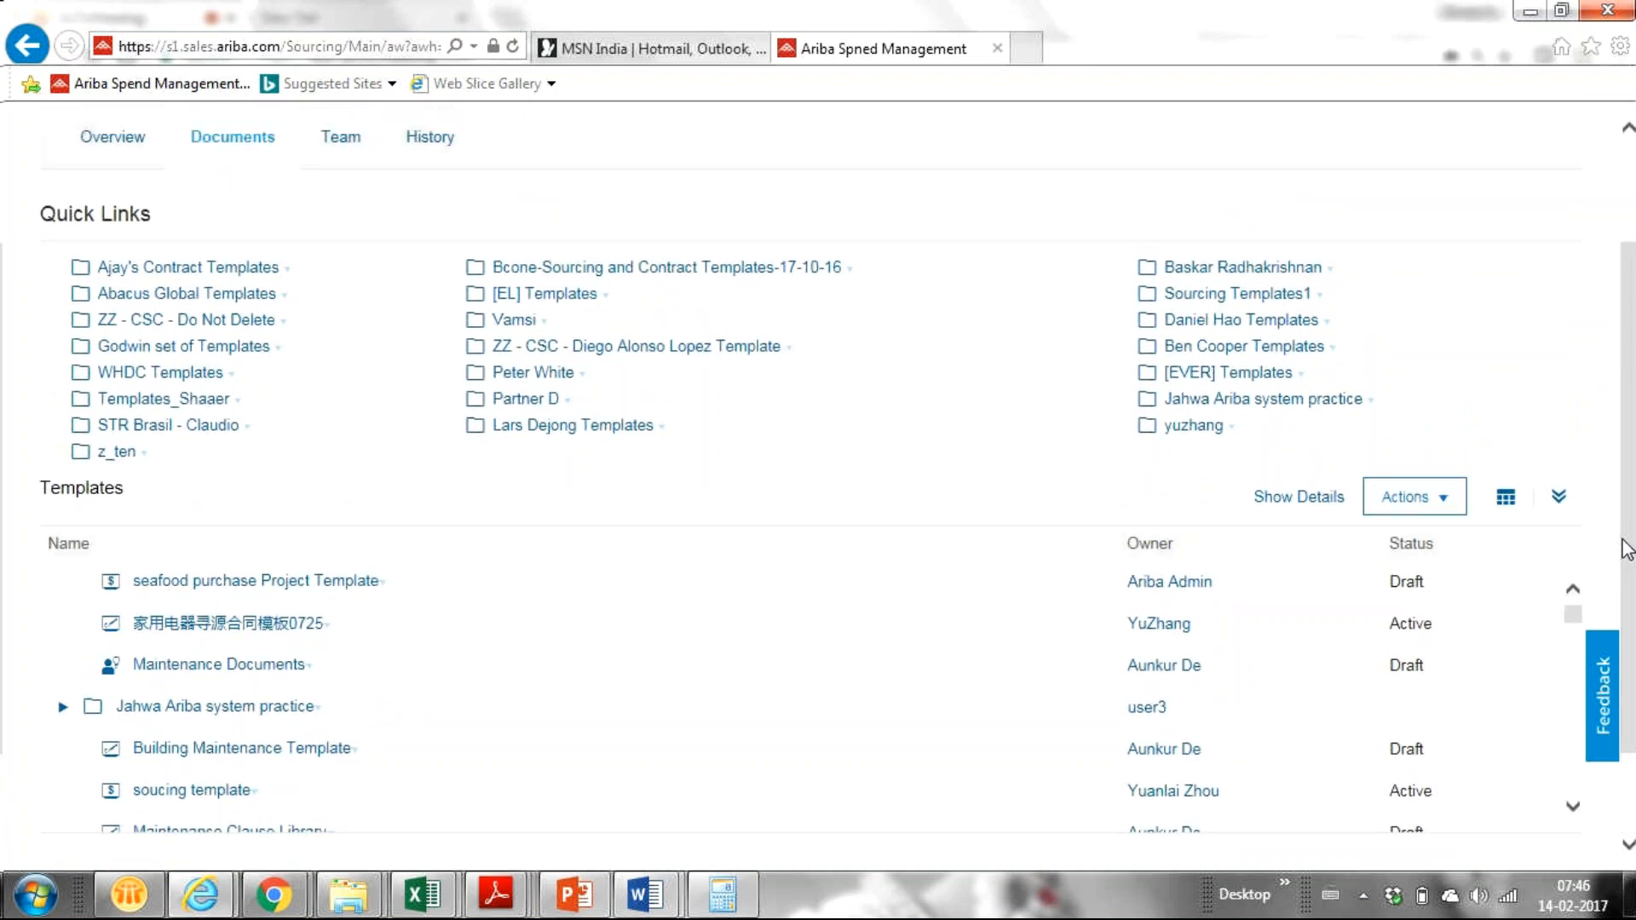
left_click_drag(1629, 543, 1607, 596)
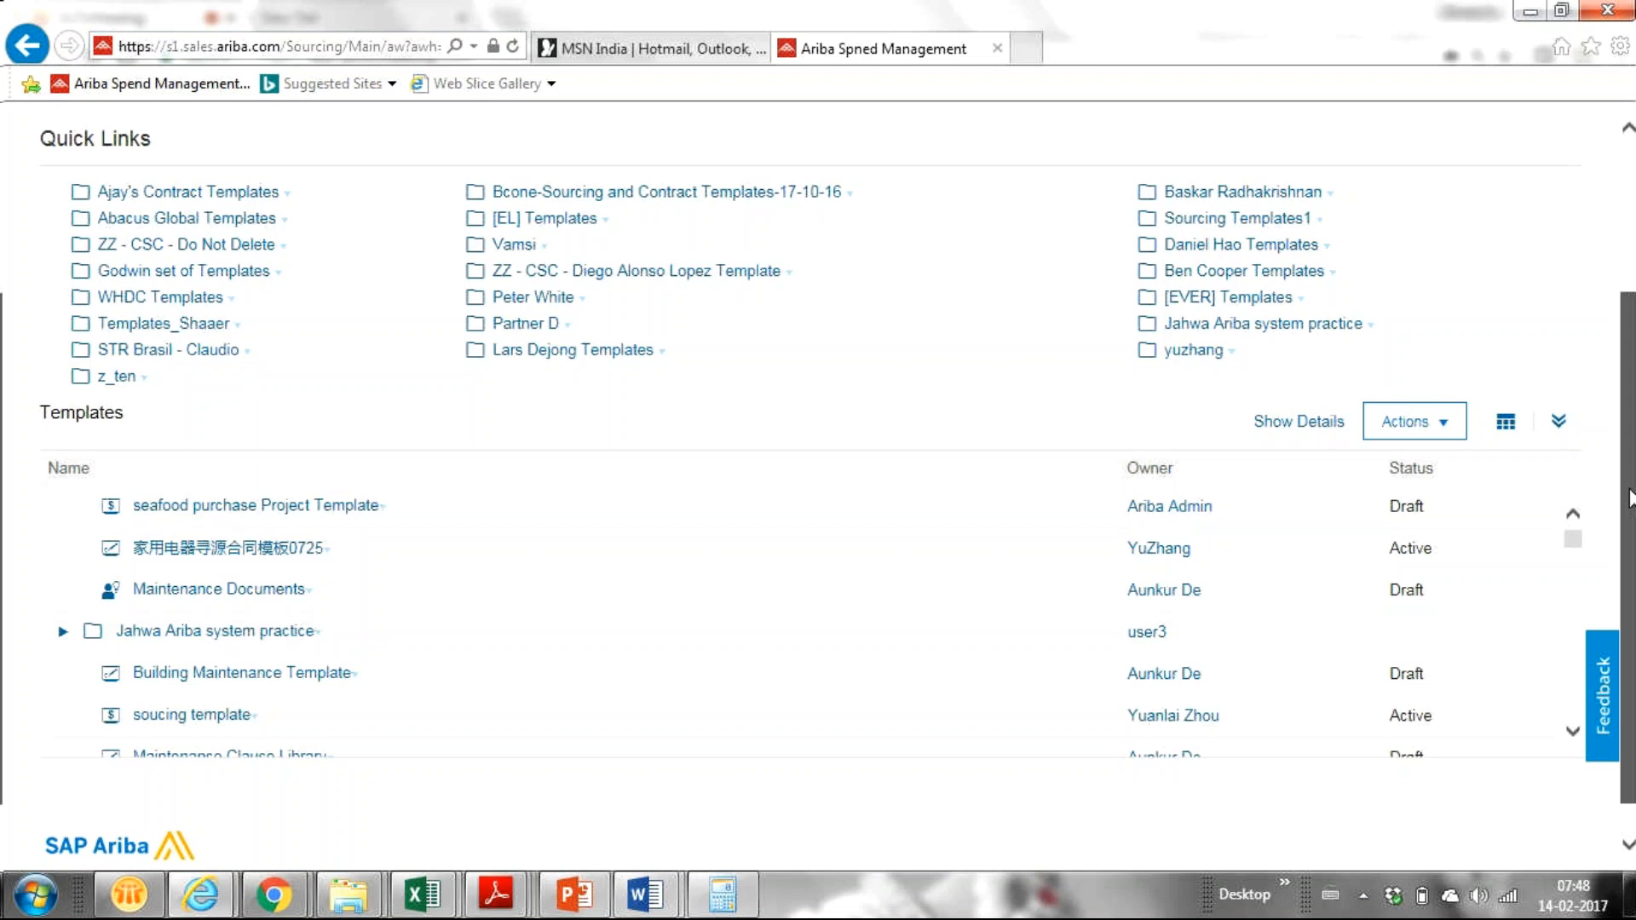
Step: Scroll the Templates page back up so the list starts at Artellia Test Sourcing Project Template
left_click_drag(1629, 499, 1629, 306)
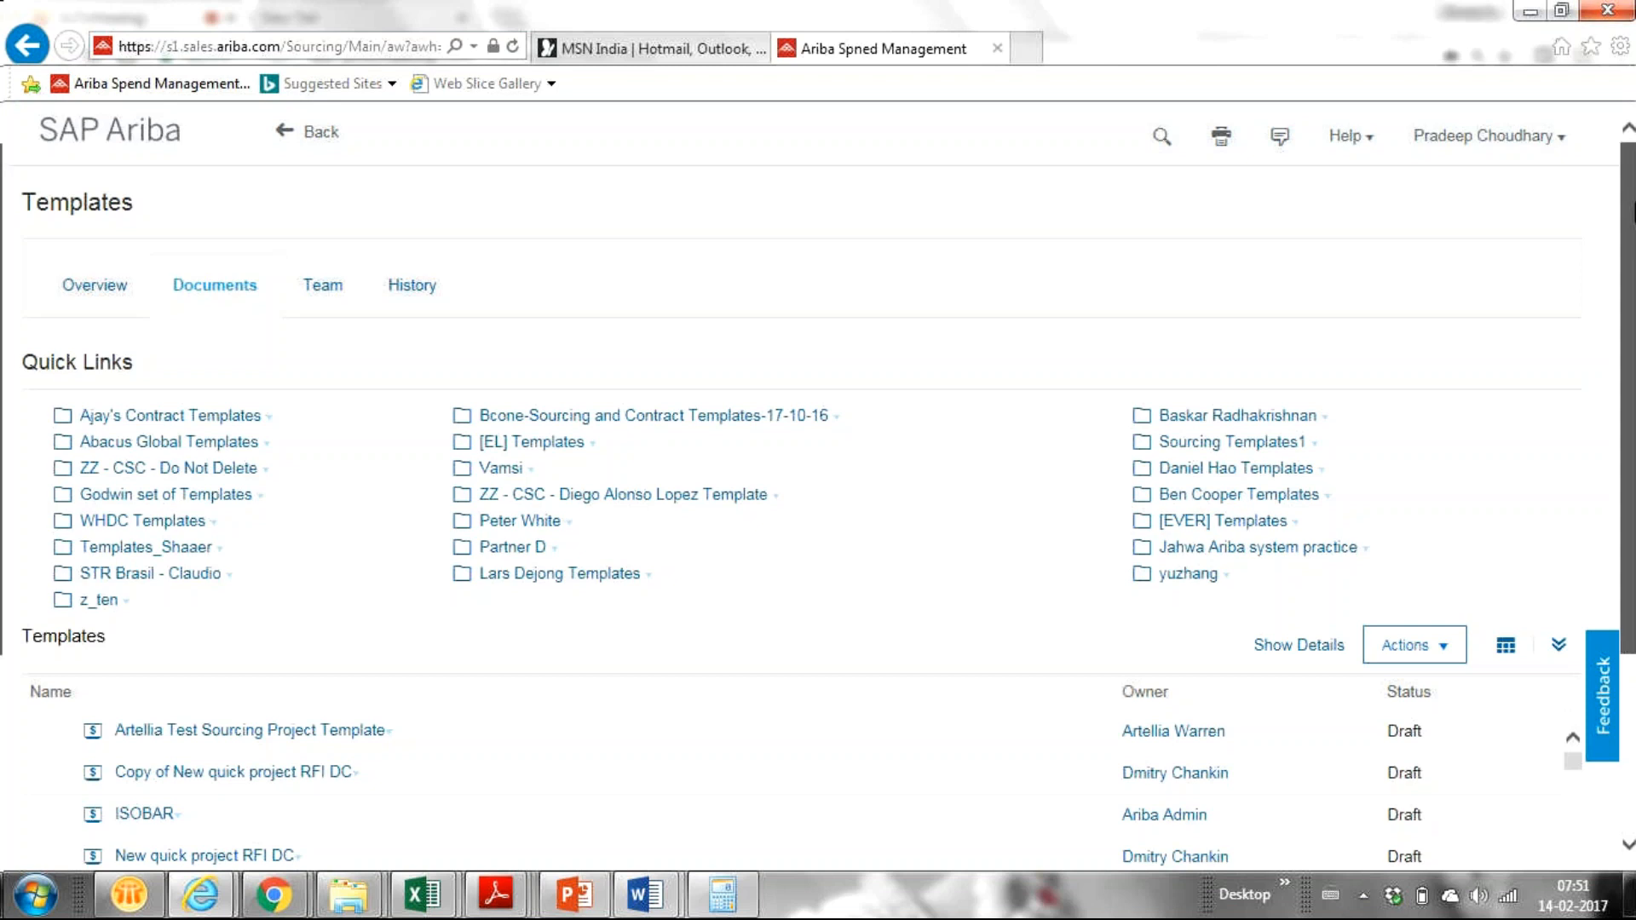
Step: Review the Documents tab's quick-link folders and Draft templates such as ISOBAR on the Templates page
left_click_drag(1633, 202, 1579, 223)
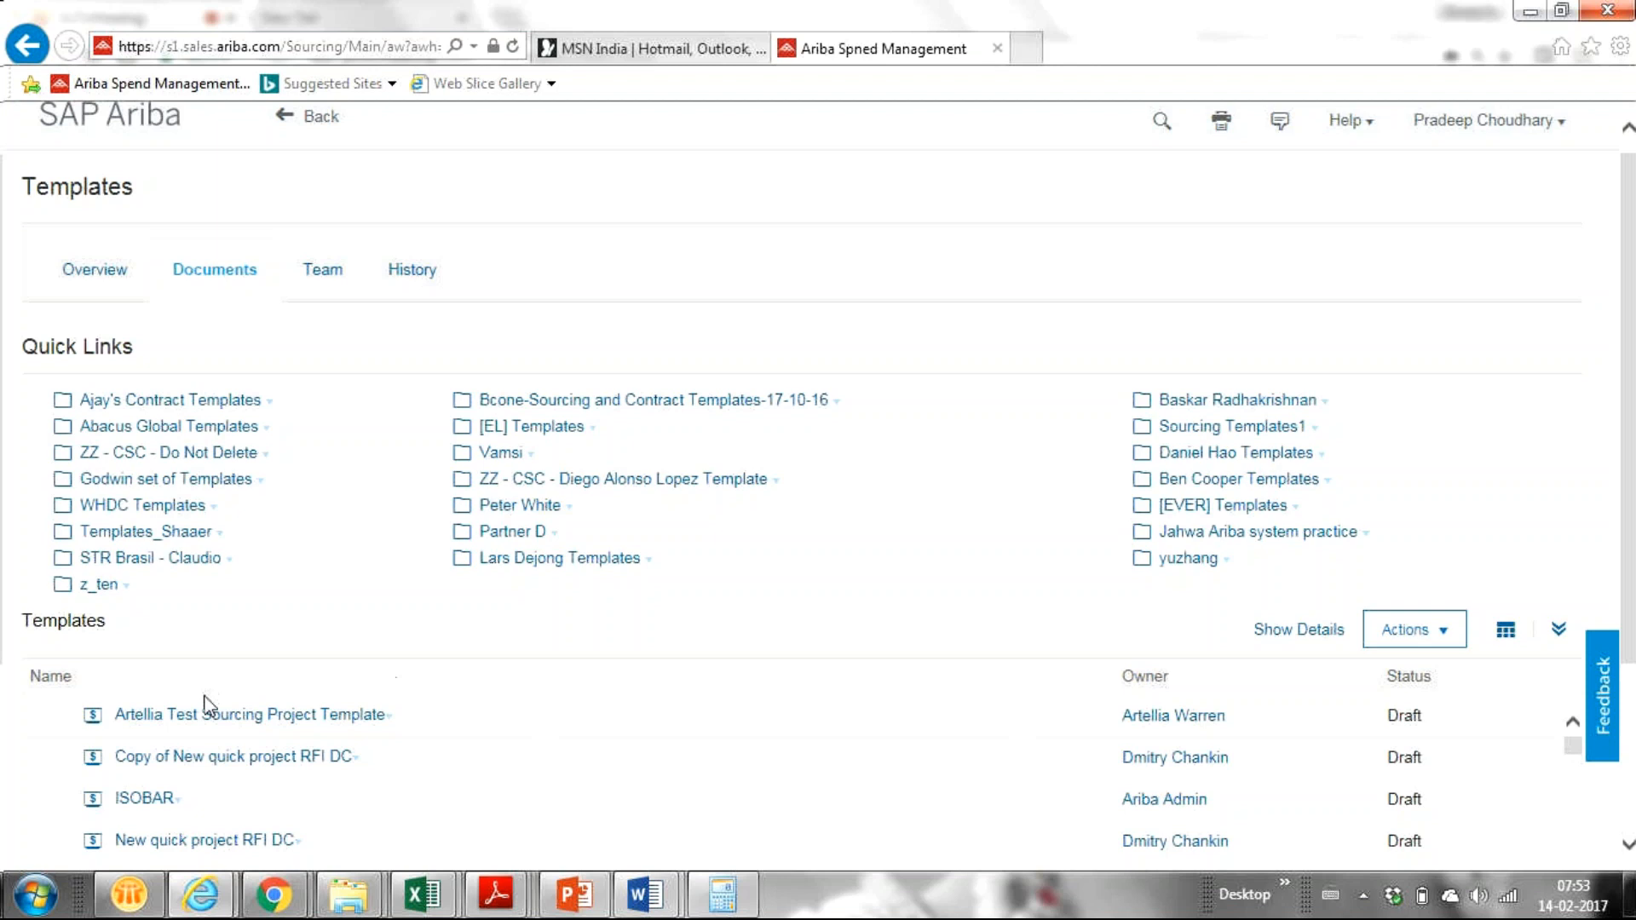
mouse_move(299, 892)
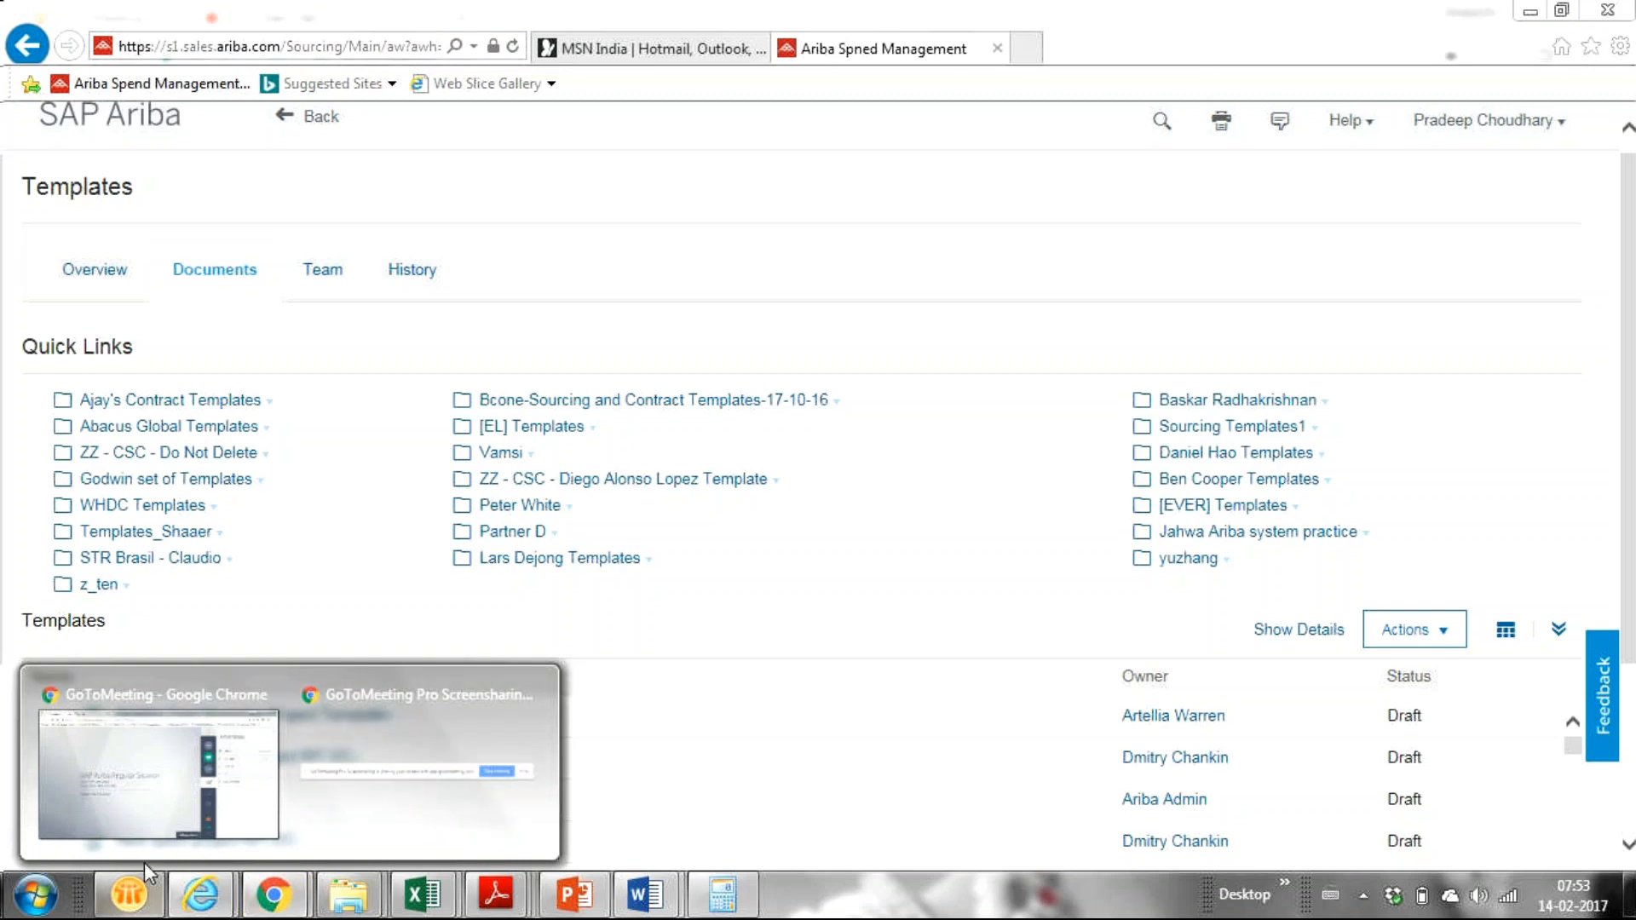
Step: Bring the GoToMeeting SAP Ariba Regular Session window, with its attendee list, in front of Ariba
left_click(115, 813)
mouse_move(200, 895)
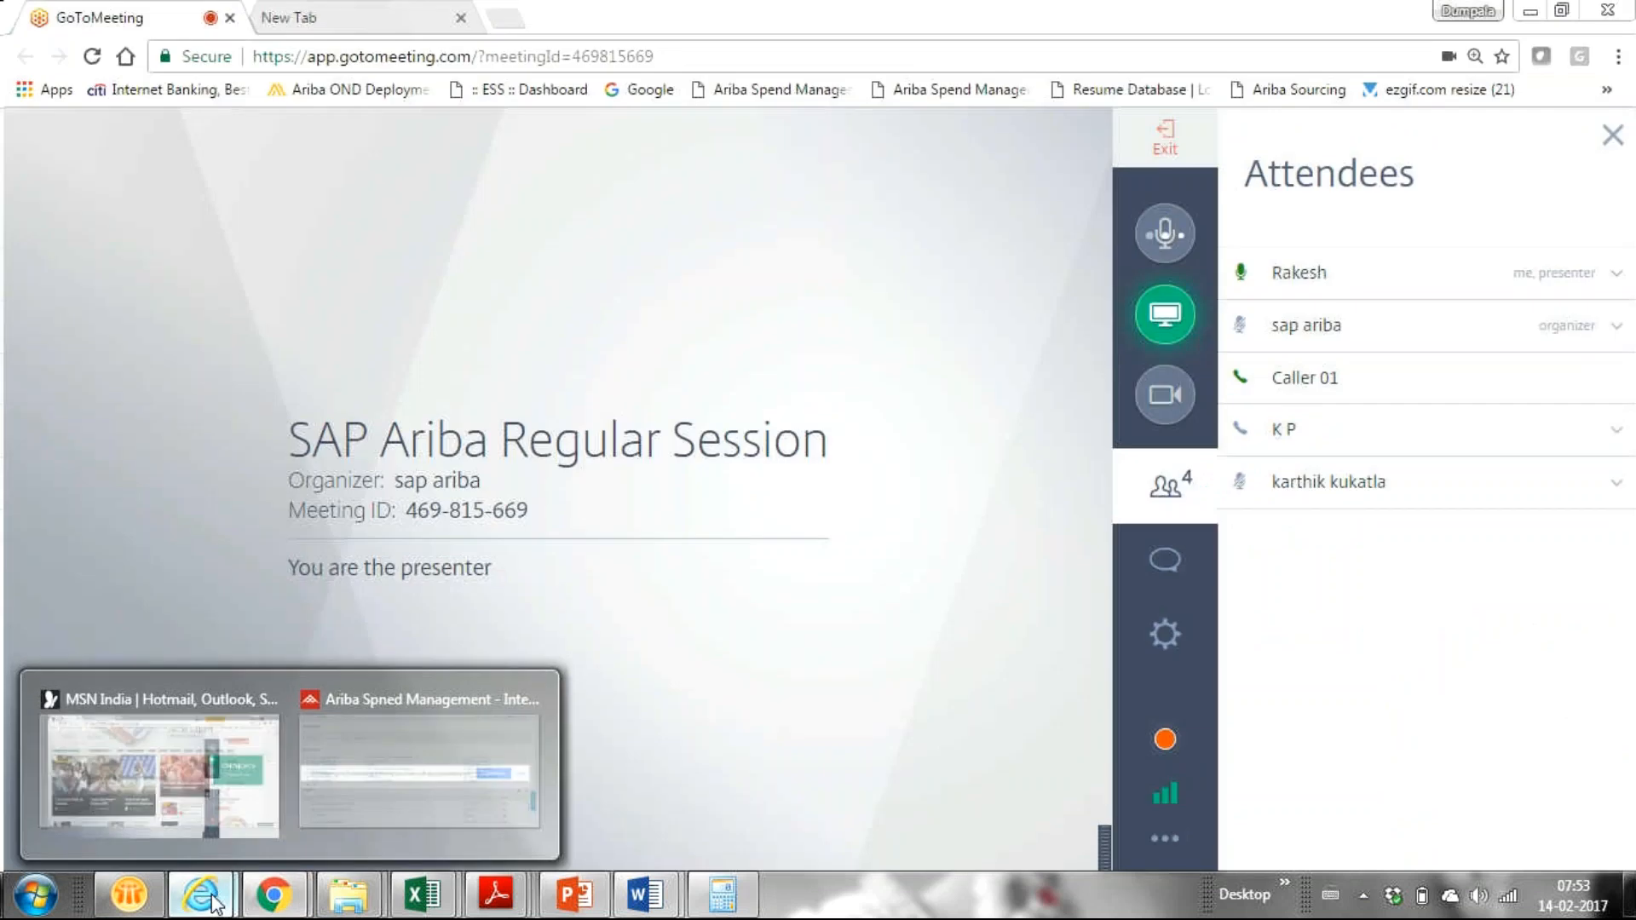
left_click(408, 773)
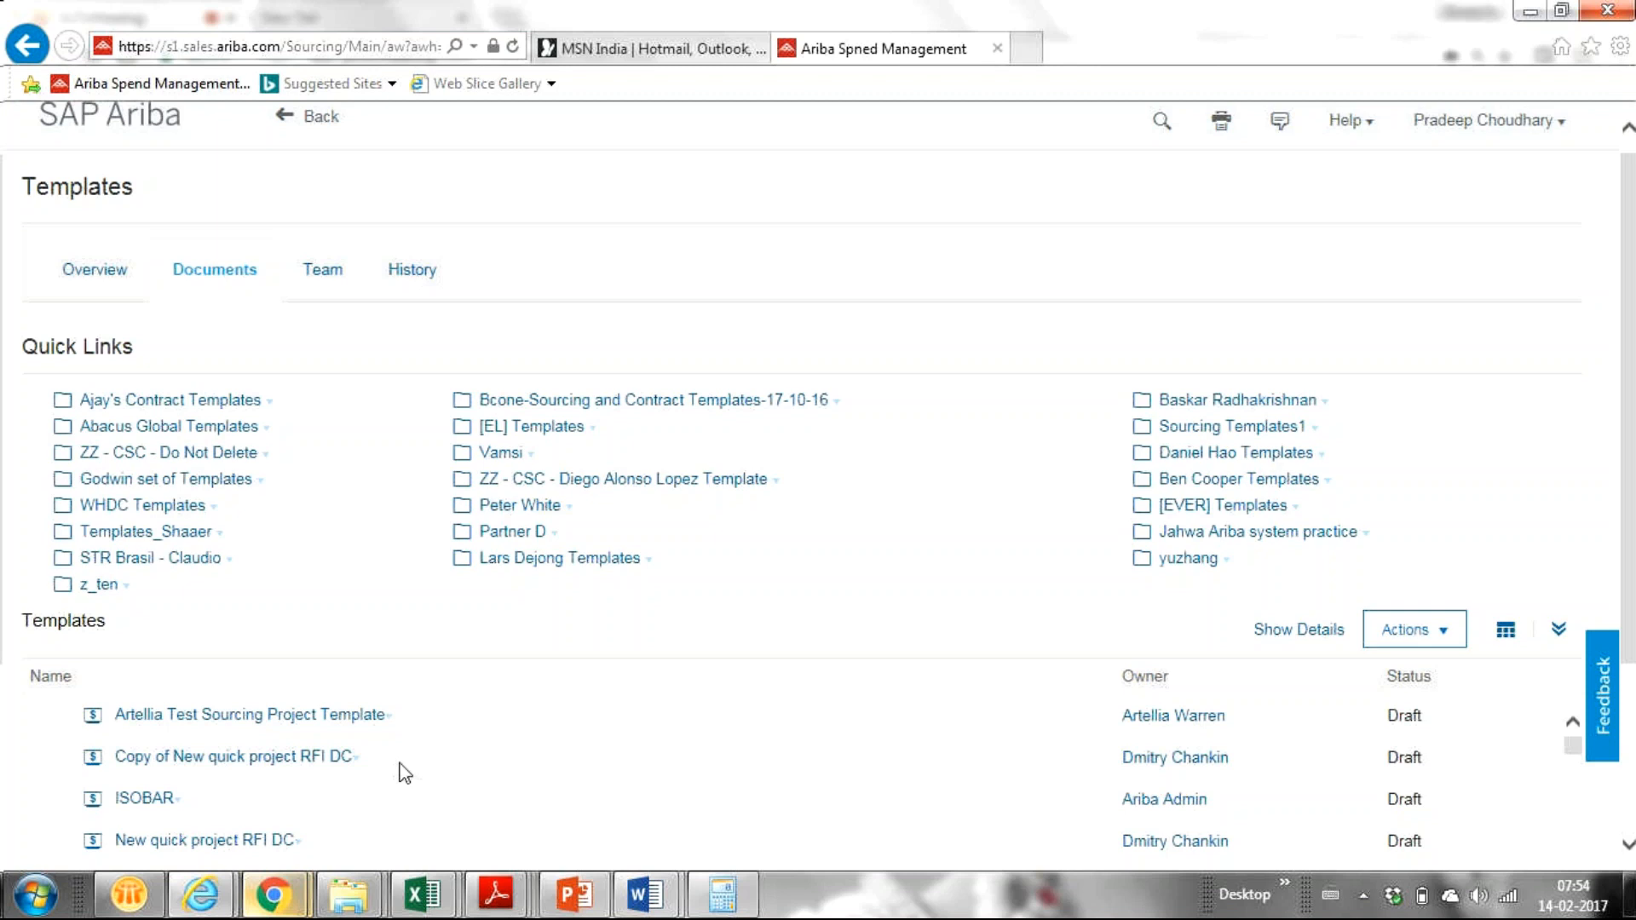
mouse_move(200, 895)
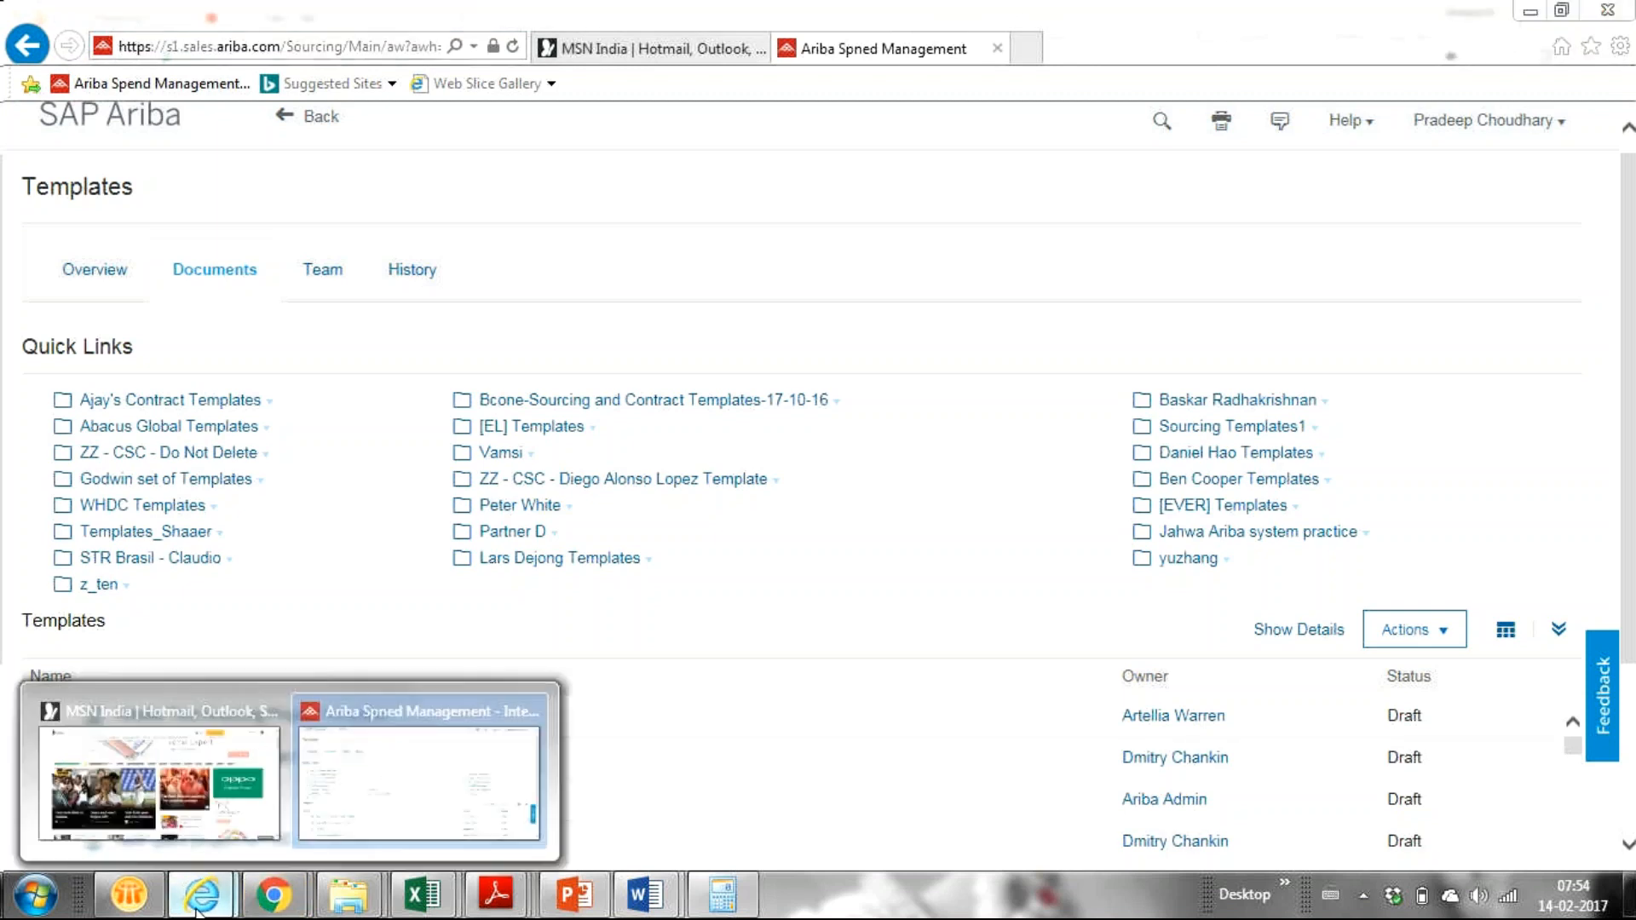
mouse_move(273, 895)
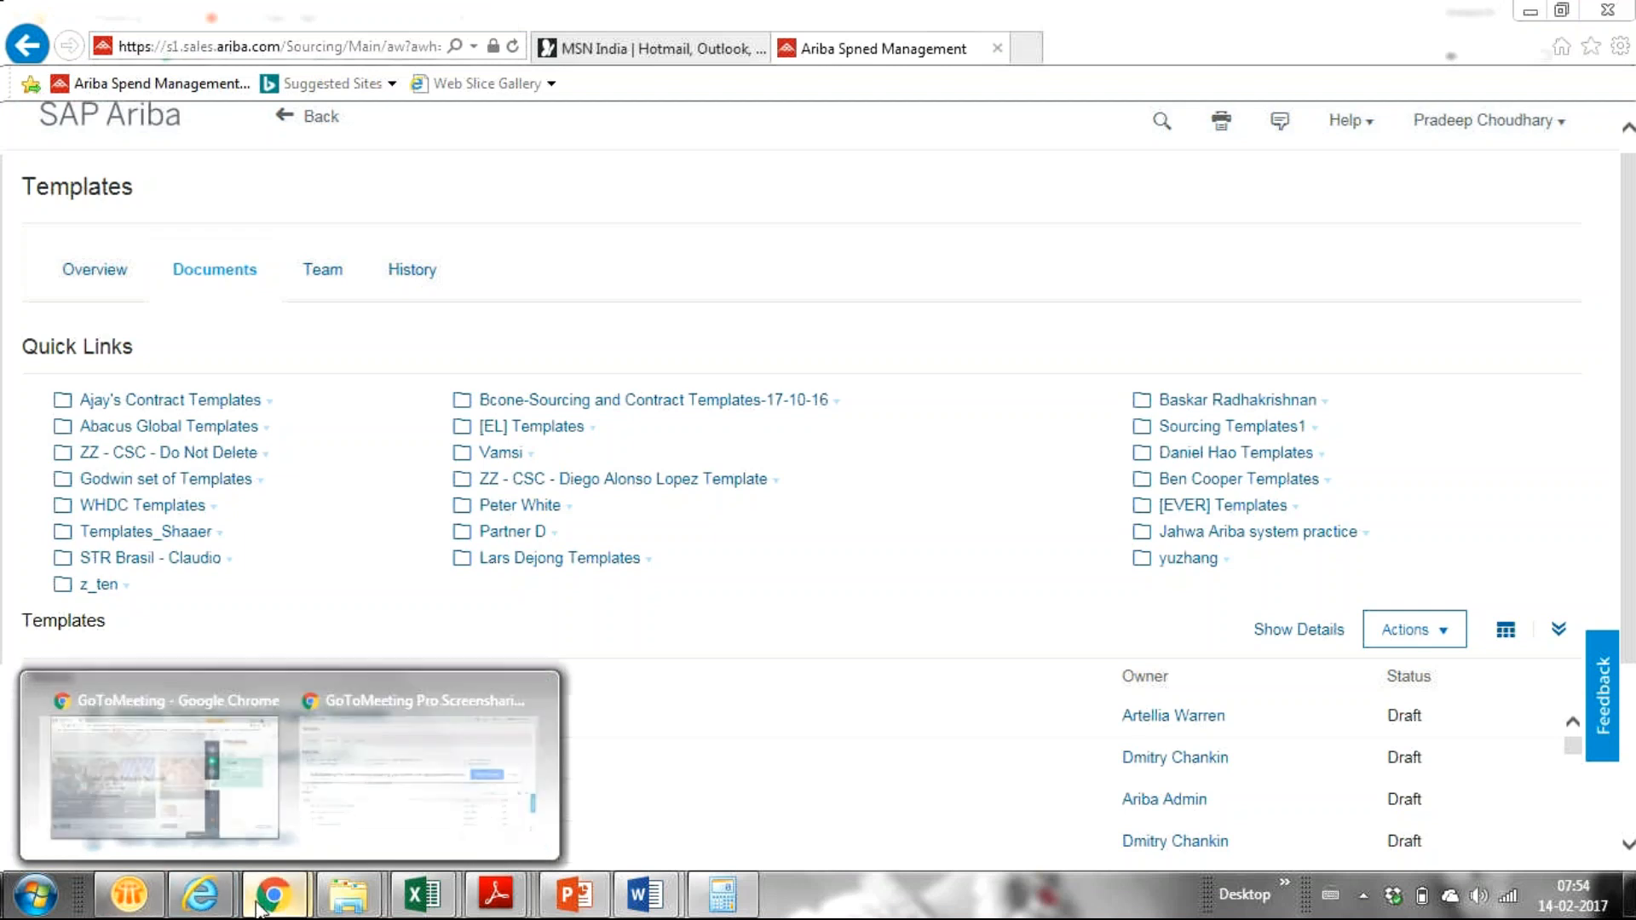
left_click(141, 782)
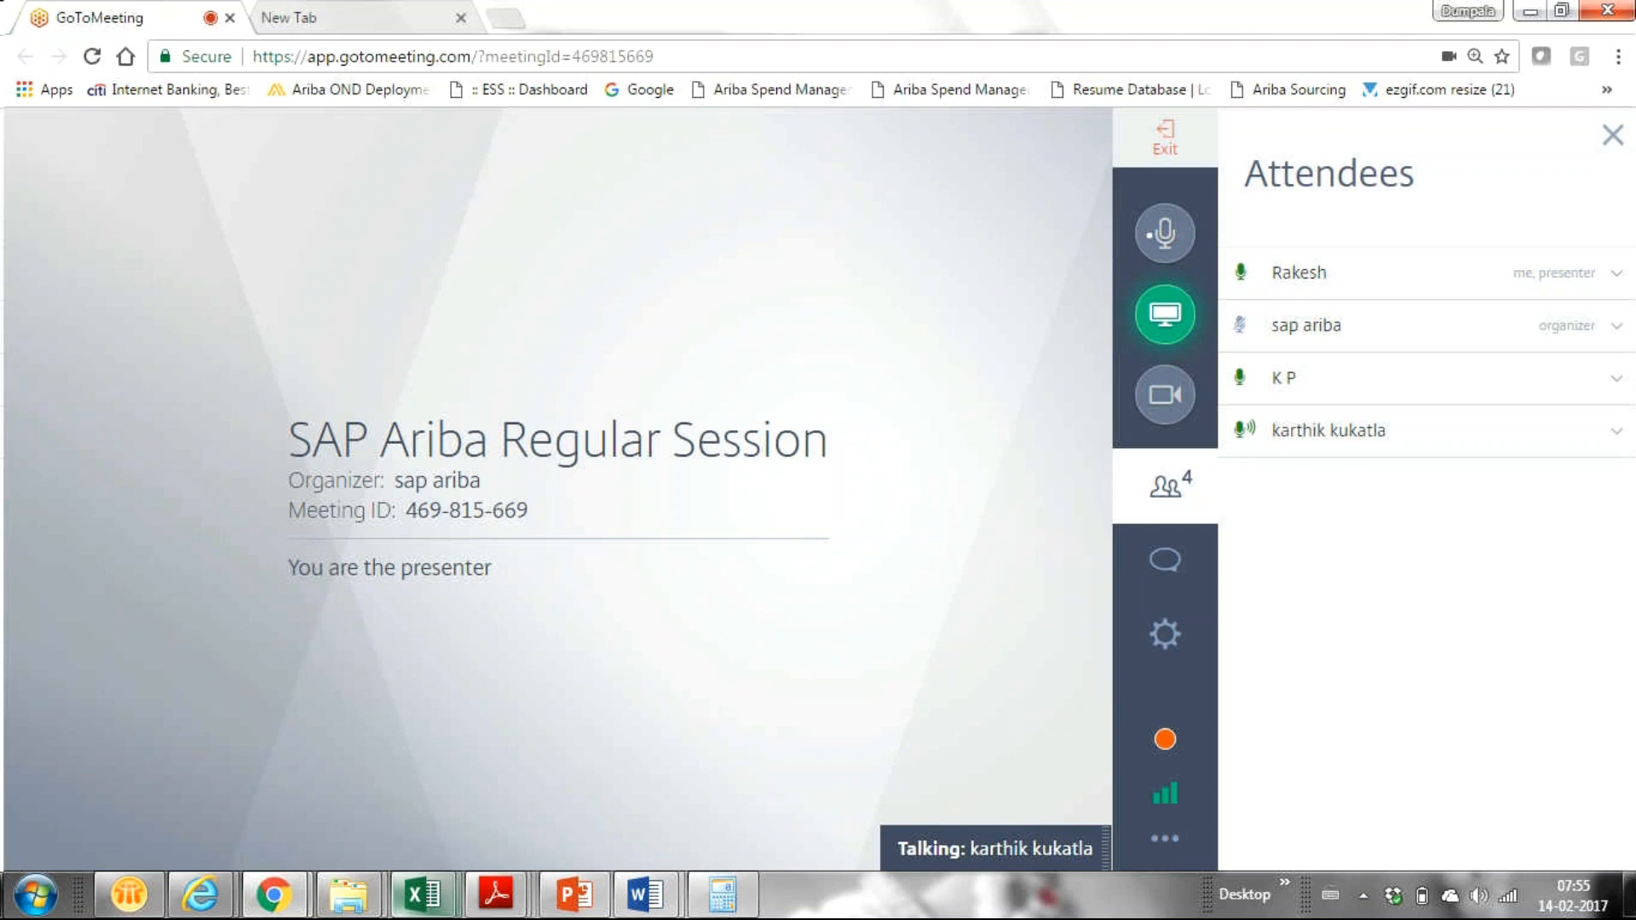
mouse_move(423, 893)
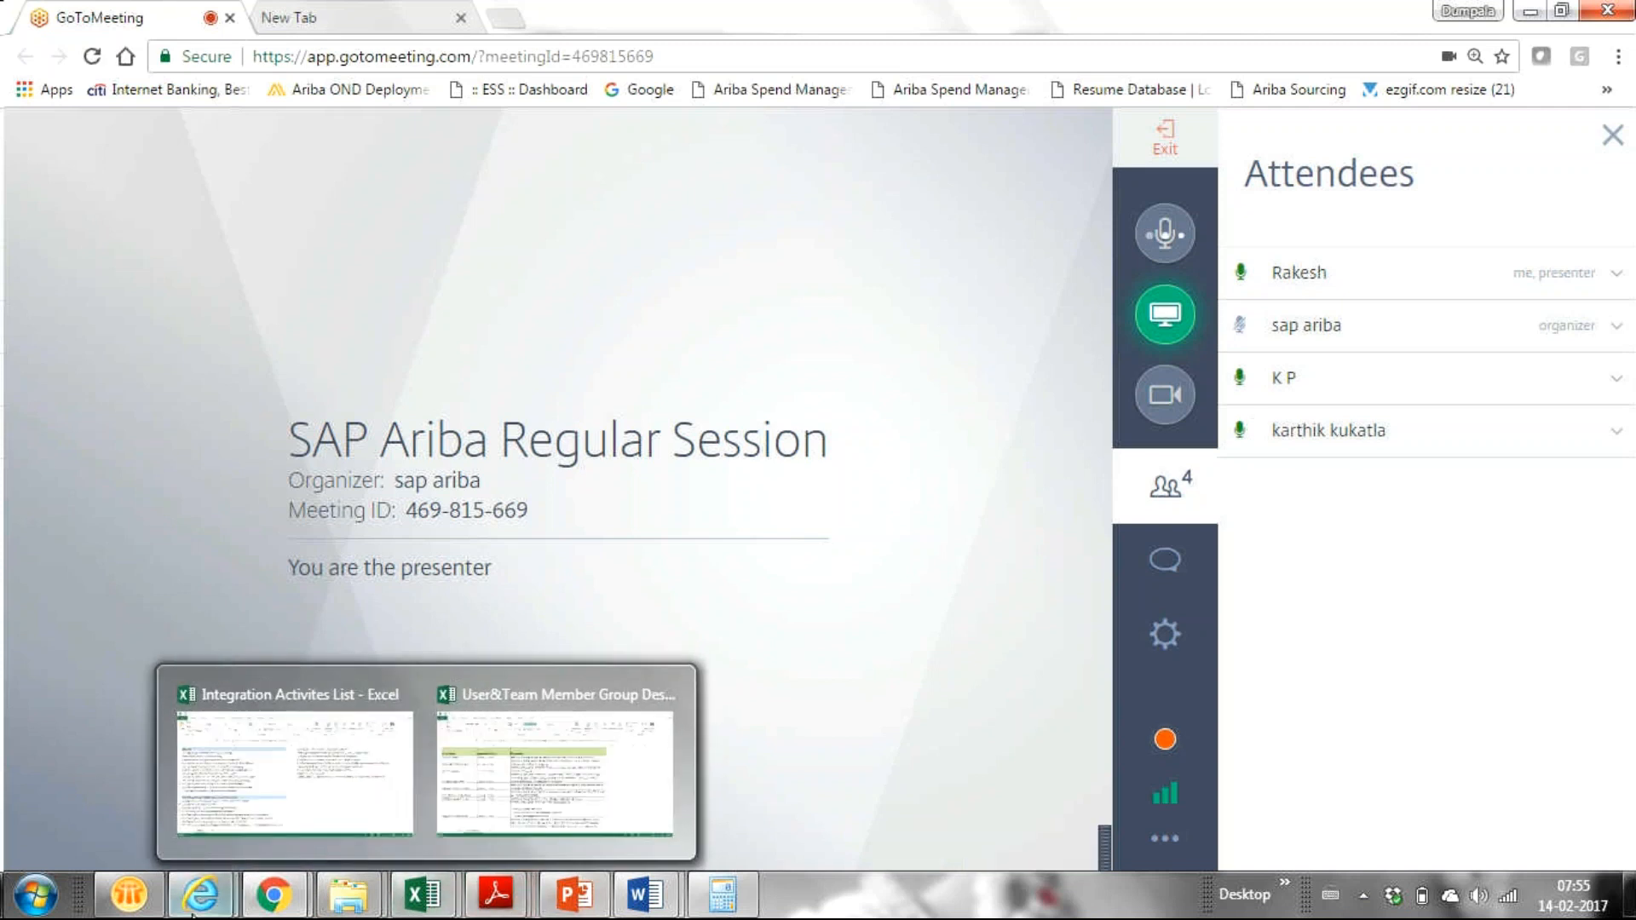
mouse_move(274, 893)
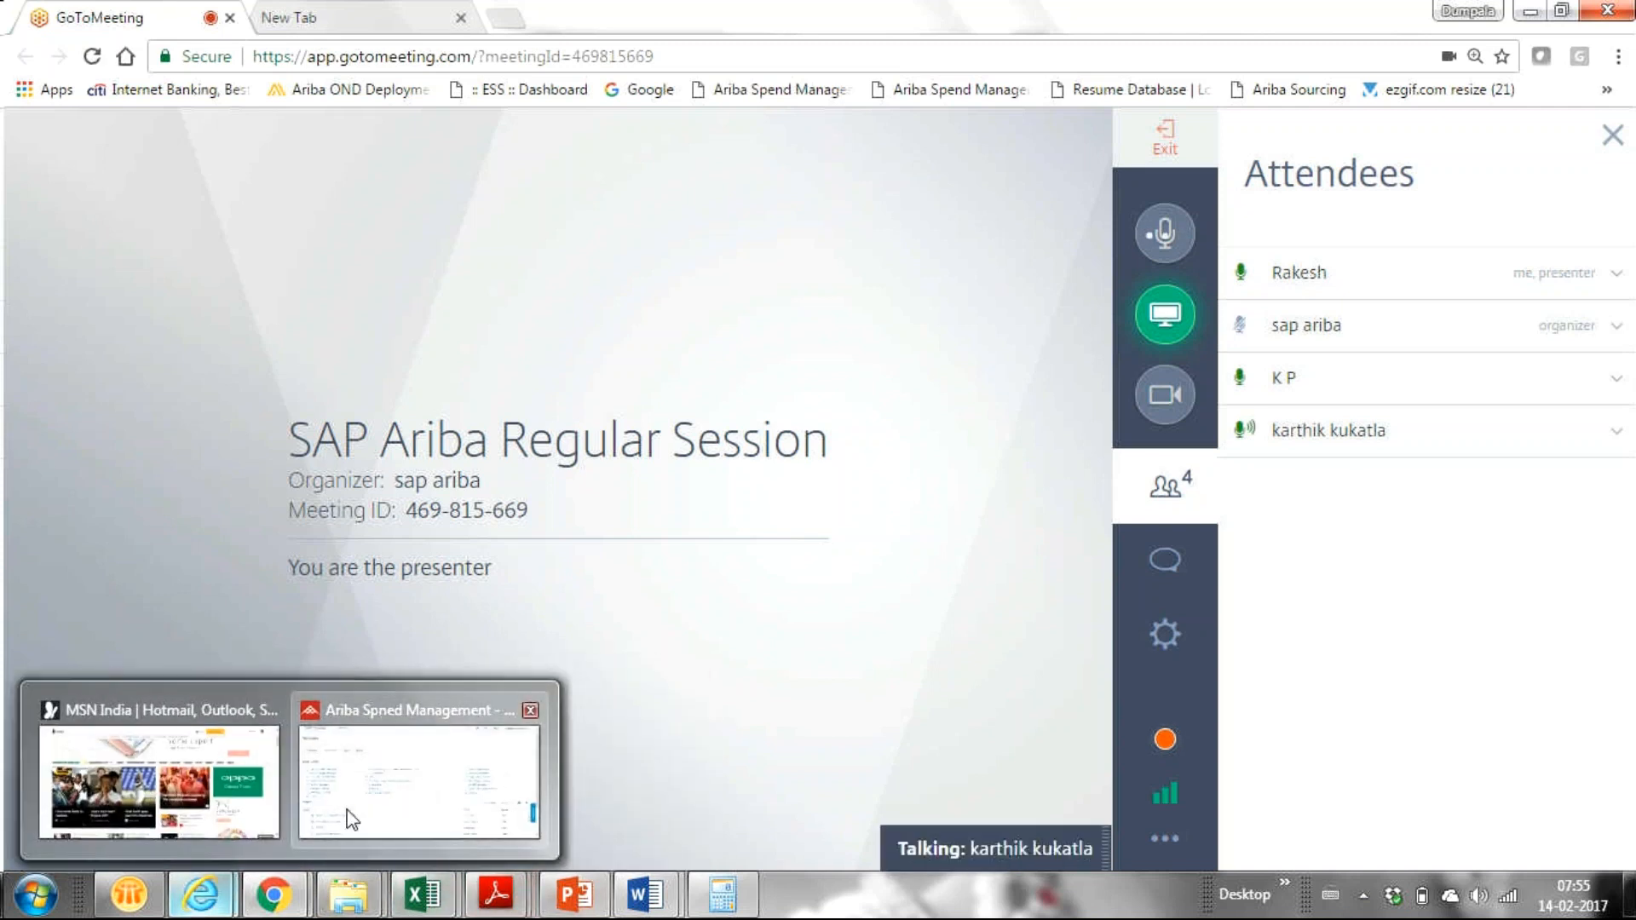
Step: Return the Ariba Spend Management window with the Templates Documents page to the front
left_click(347, 818)
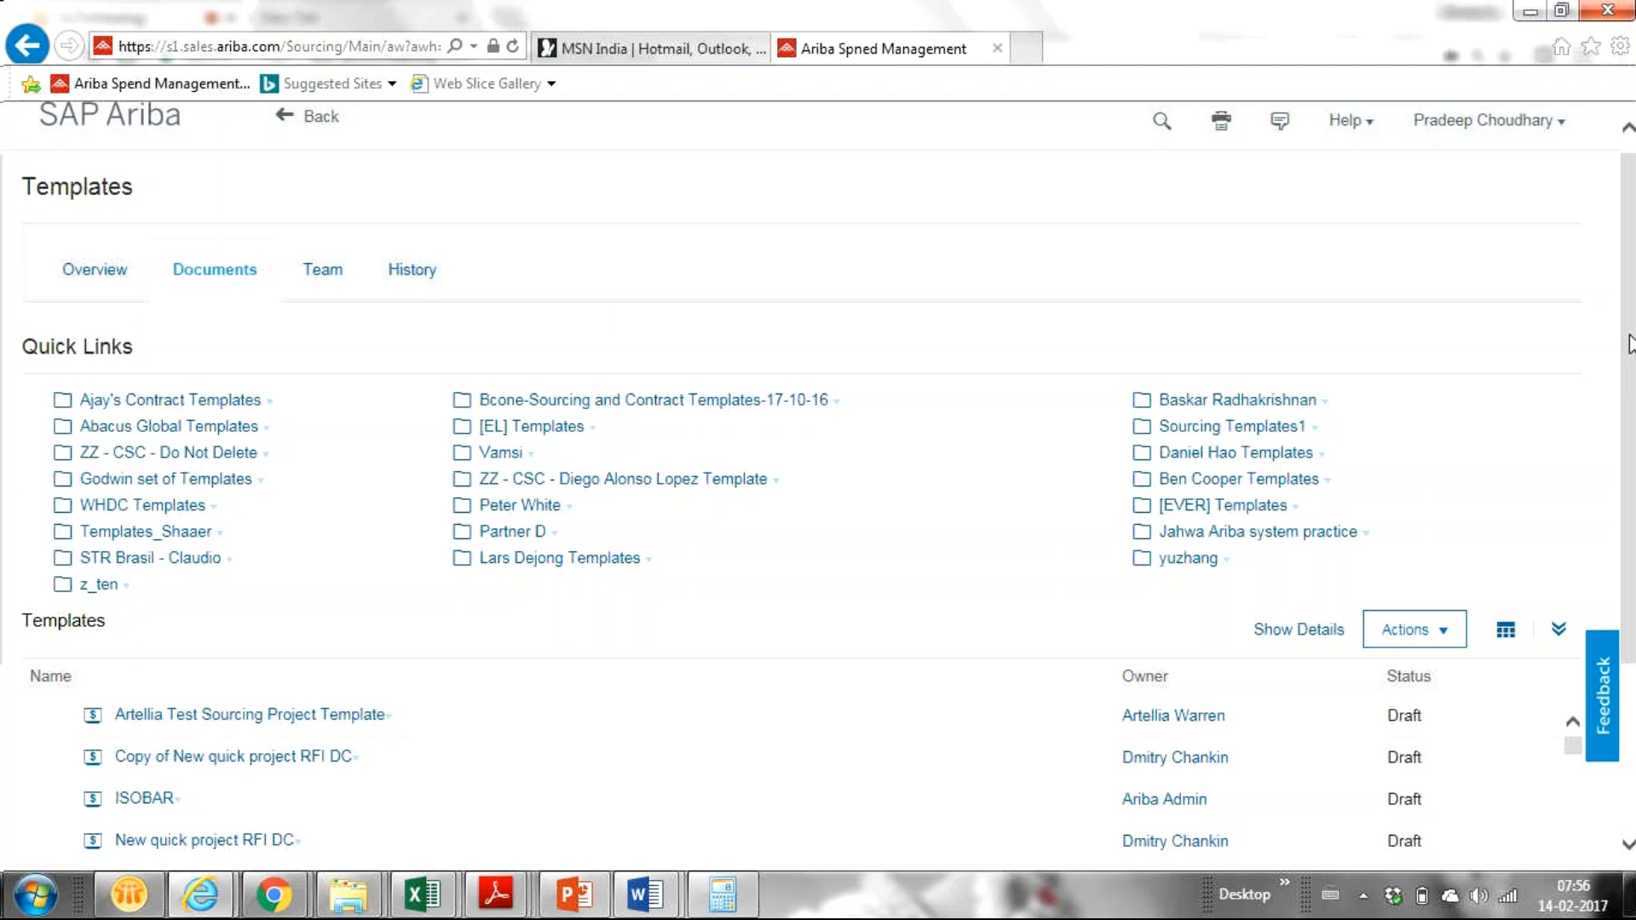
left_click_drag(1631, 344, 1634, 510)
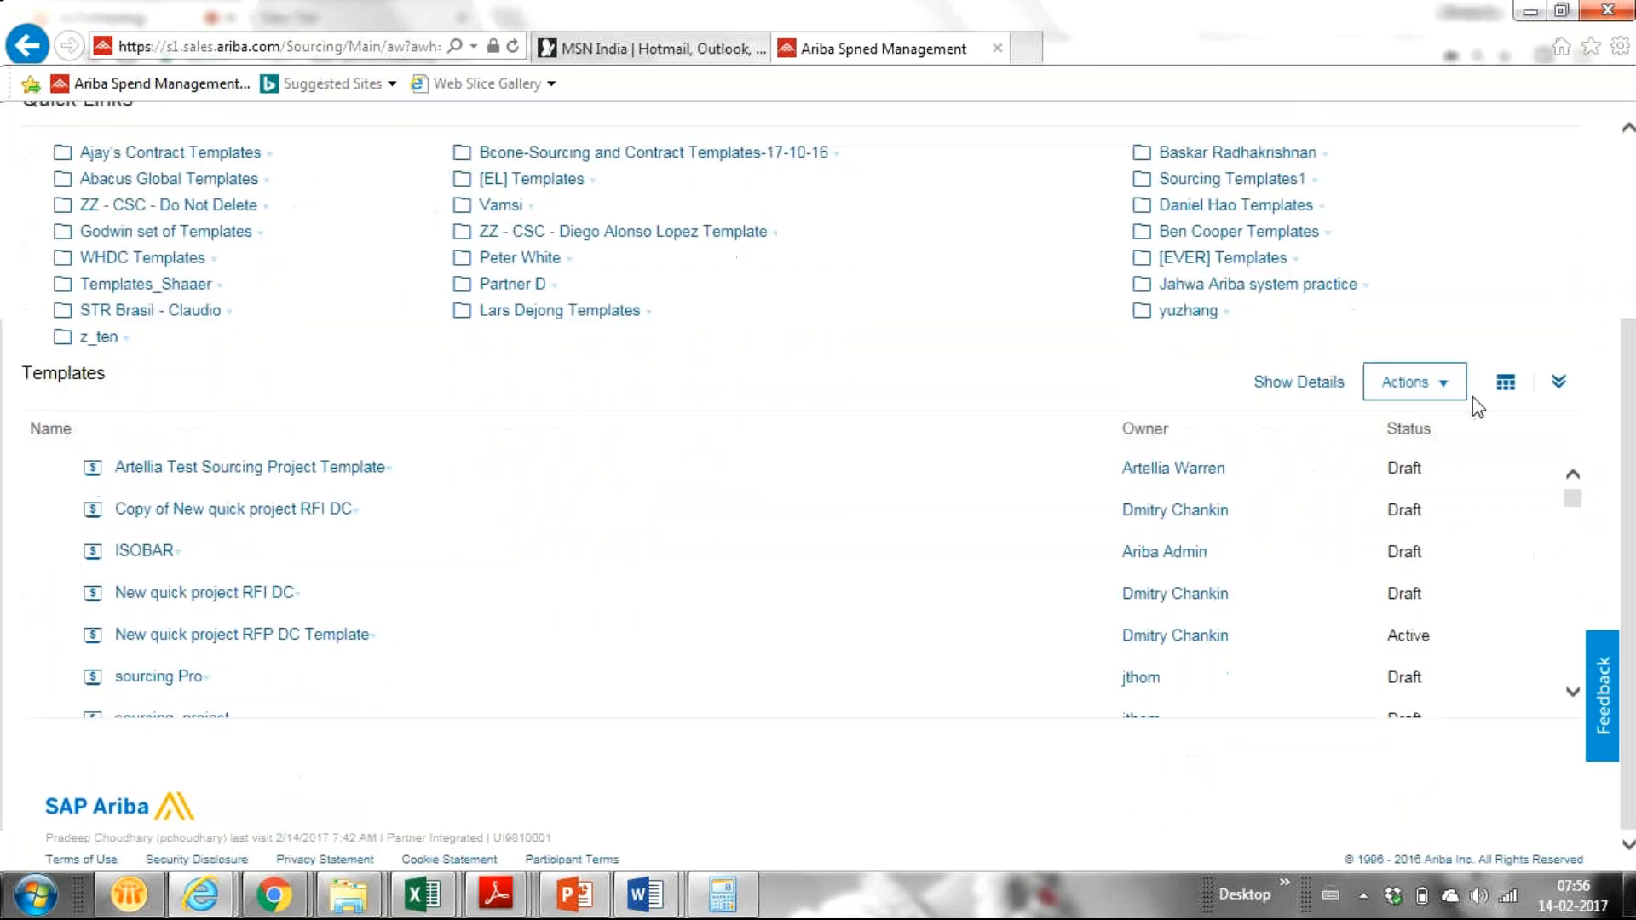
Step: Open the Templates Actions menu listing Search, Import, Upload, Create and Download
left_click(1438, 385)
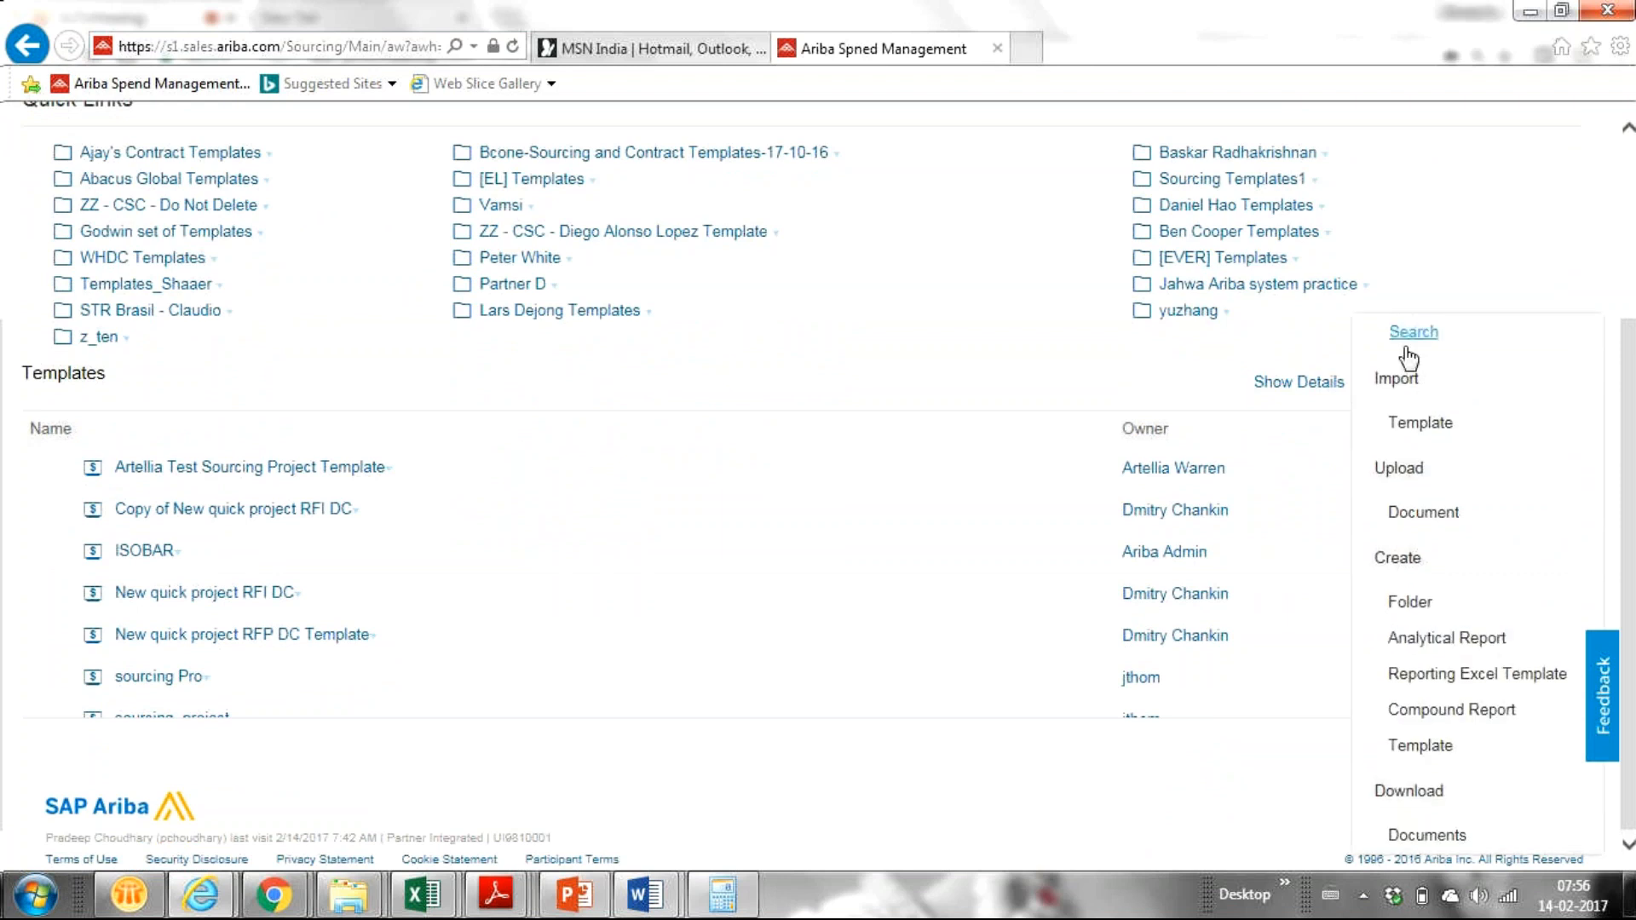
left_click(1623, 482)
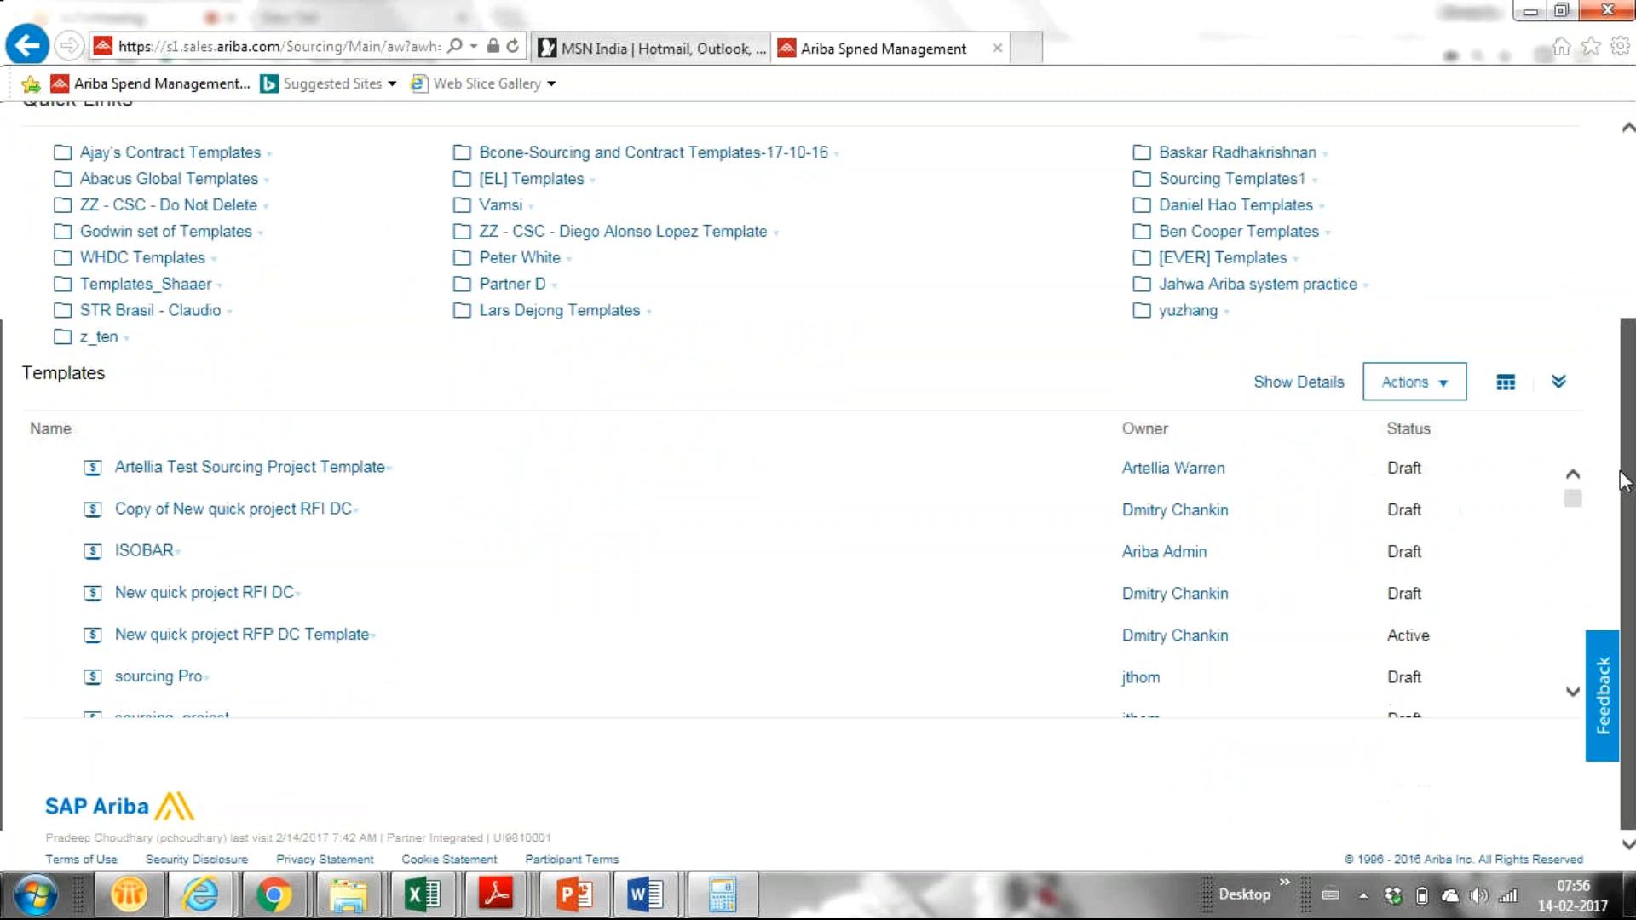
left_click(1431, 383)
left_click(1621, 431)
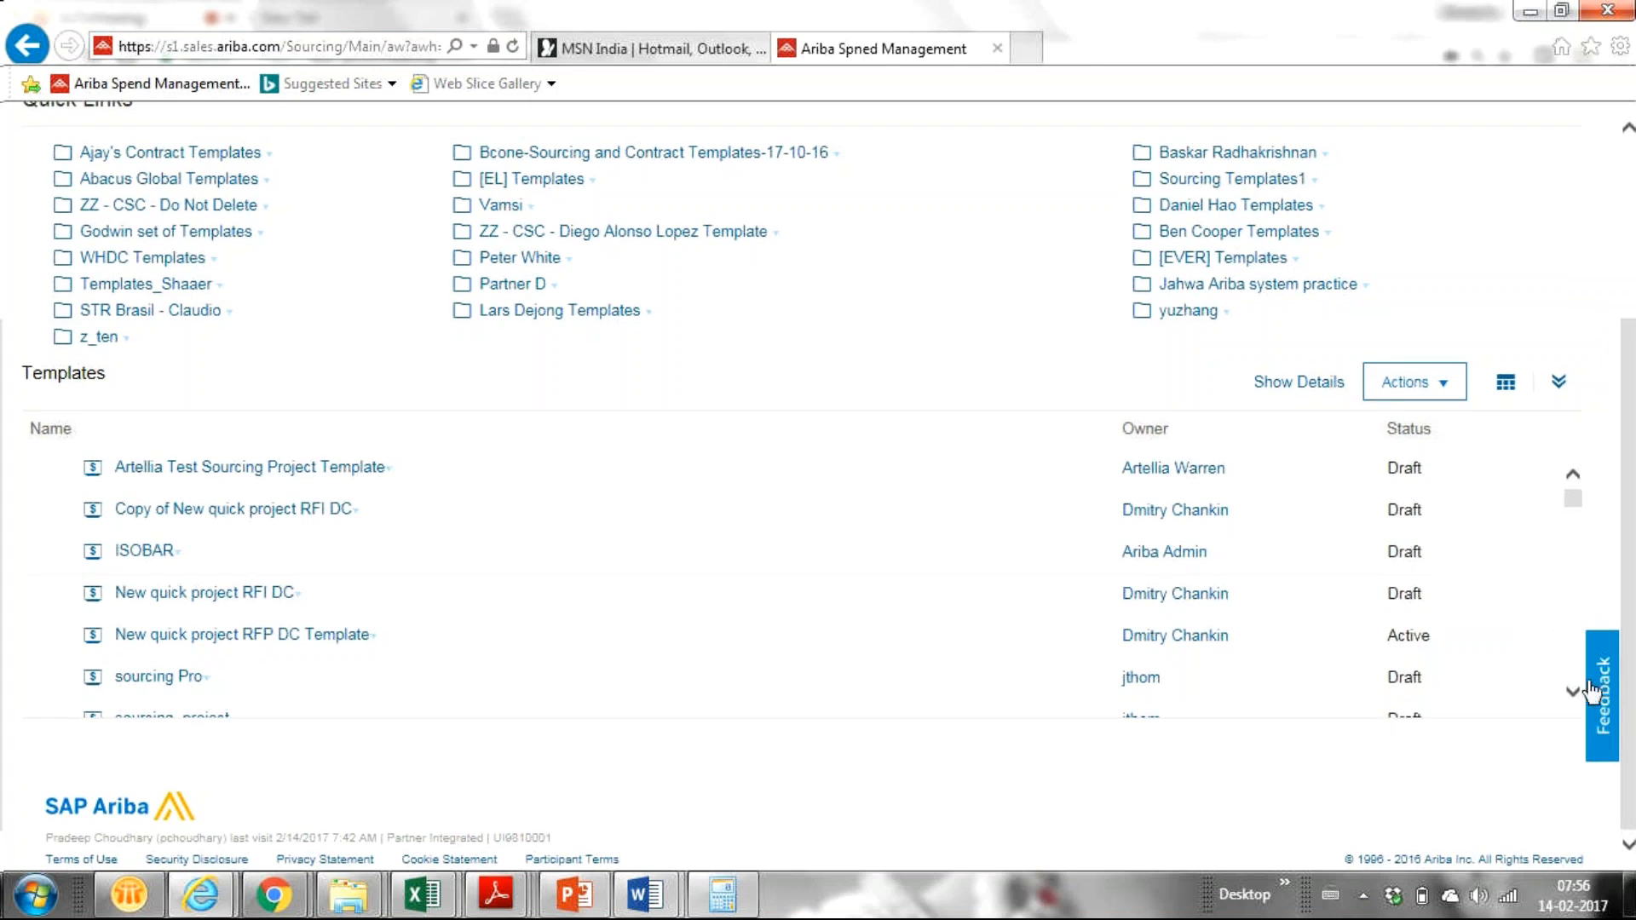
left_click(1444, 390)
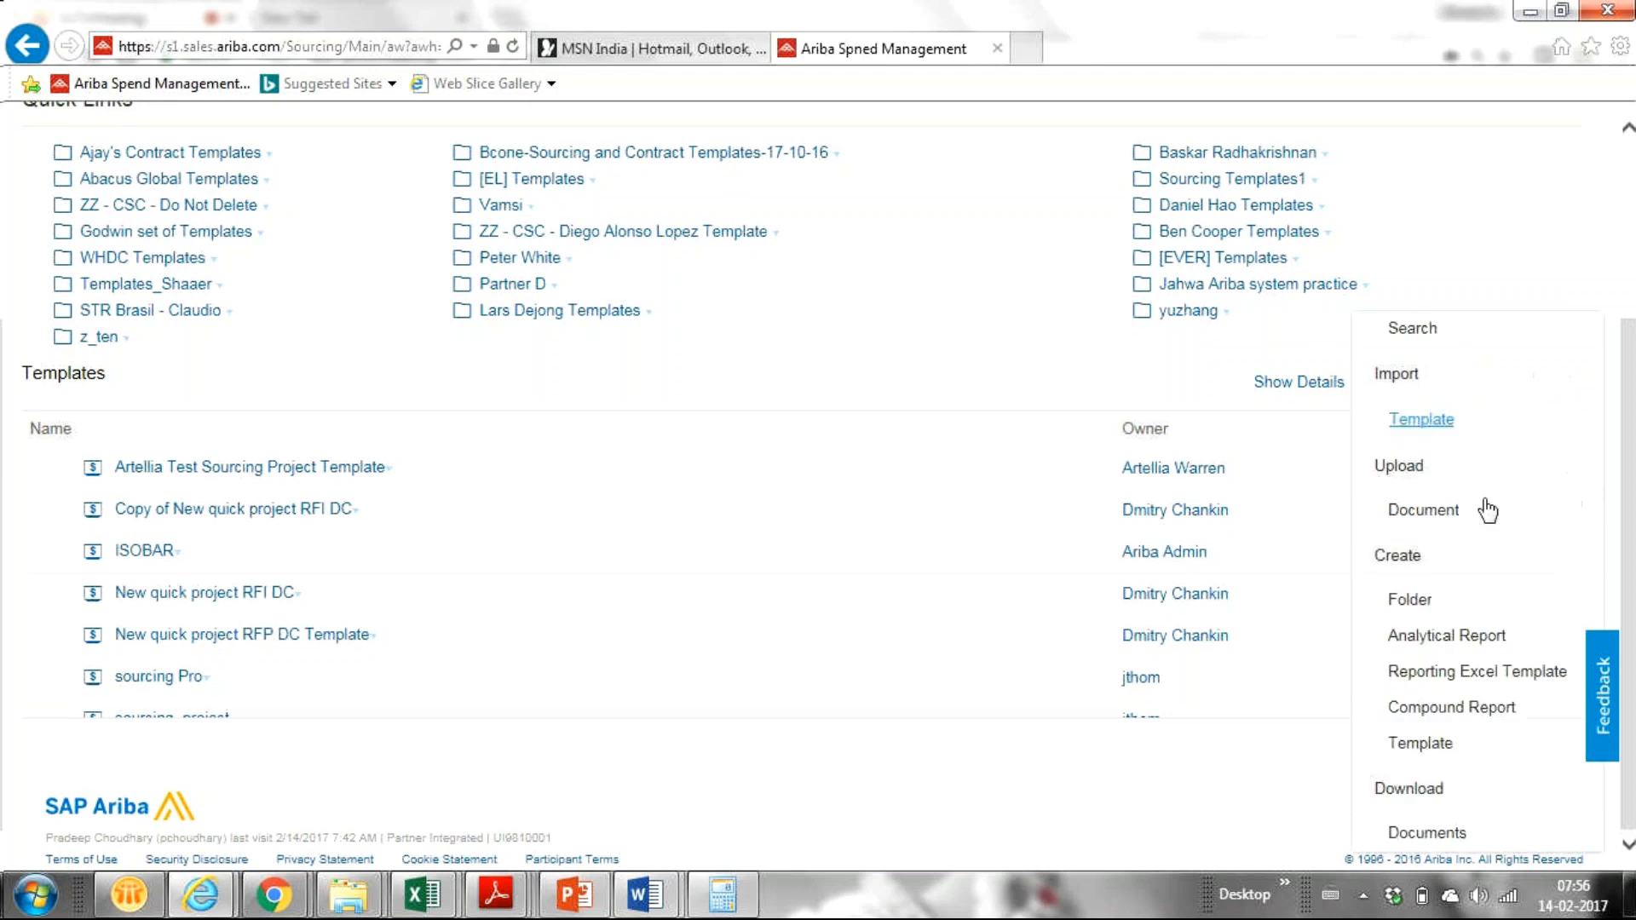
left_click(1421, 743)
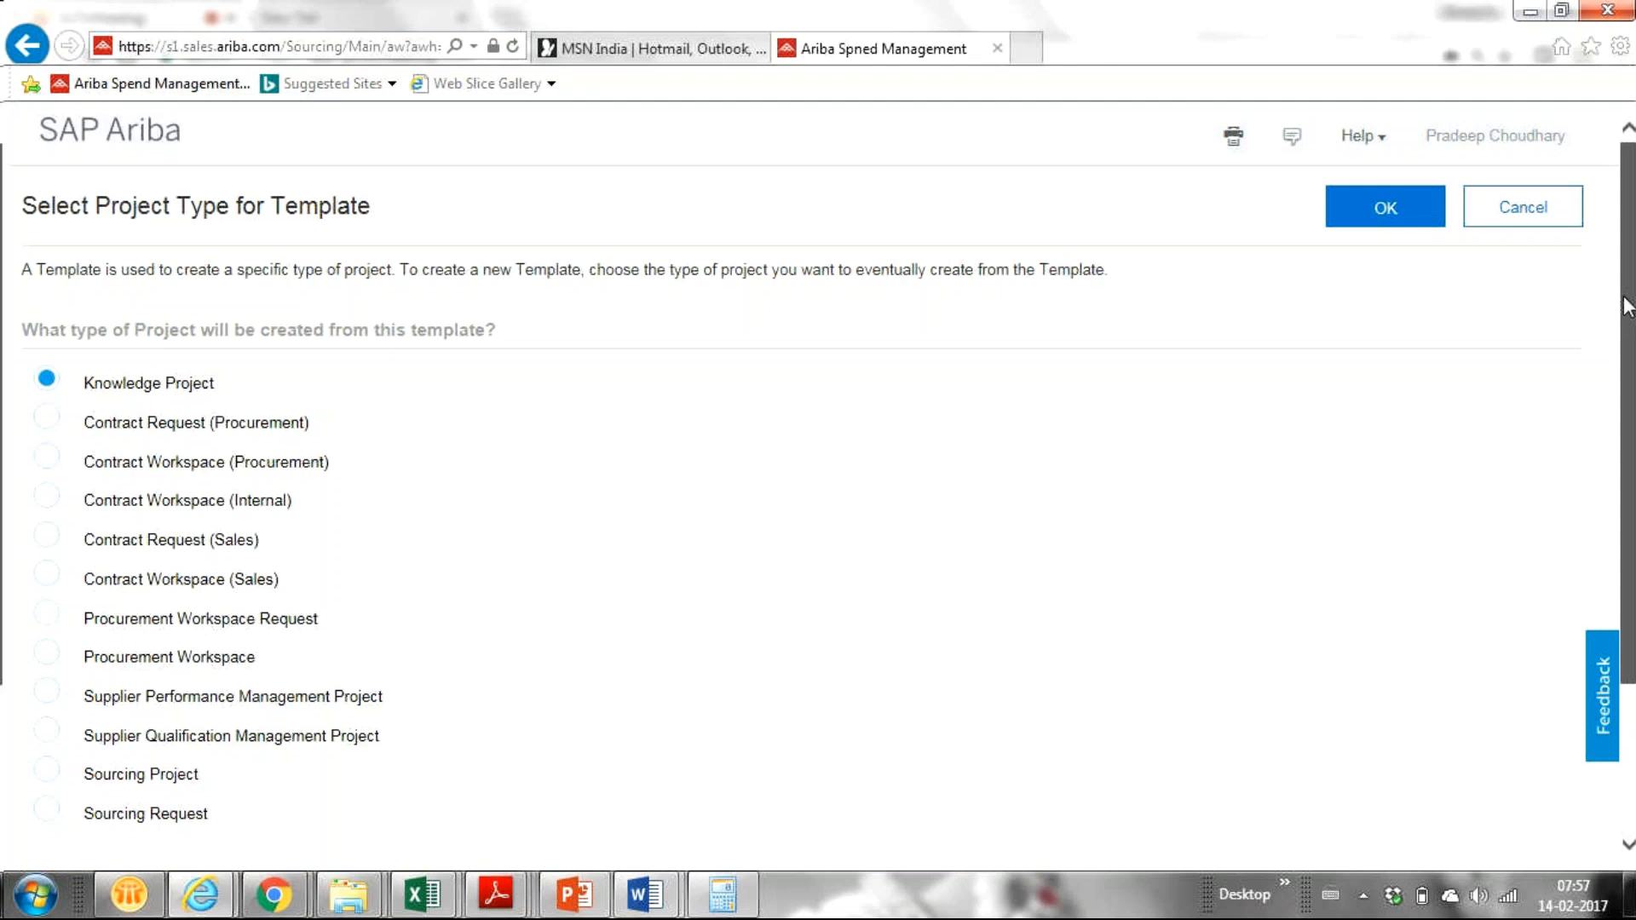
scroll(1617, 320, "down", 1)
scroll(1616, 320, "down", 3)
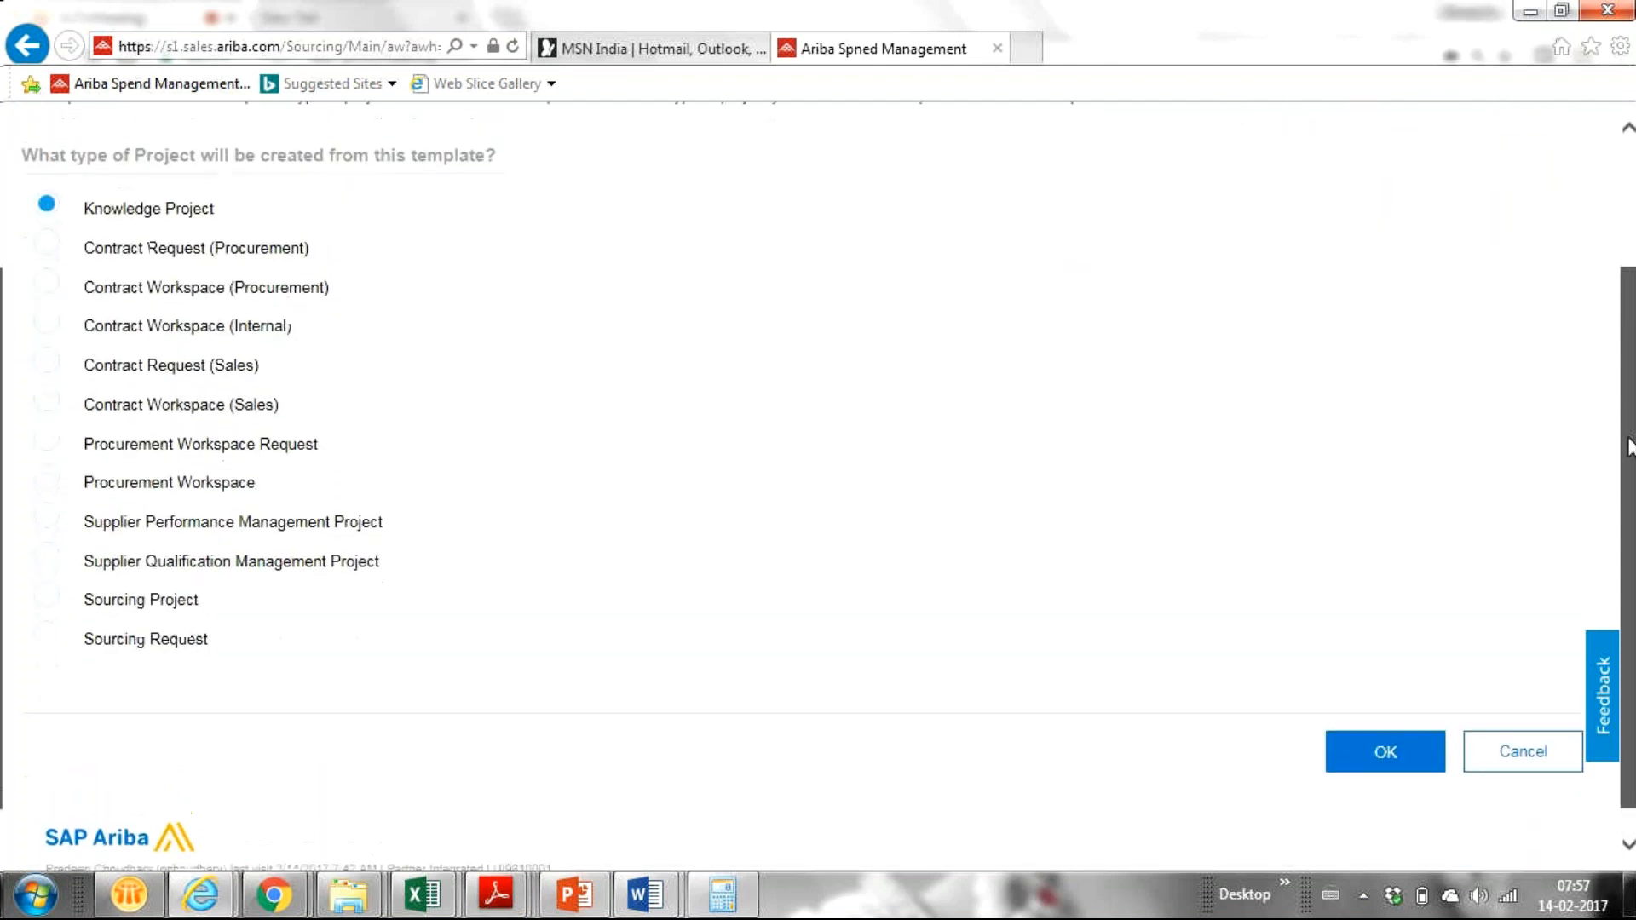
scroll(1611, 364, "up", 4)
left_click(1530, 211)
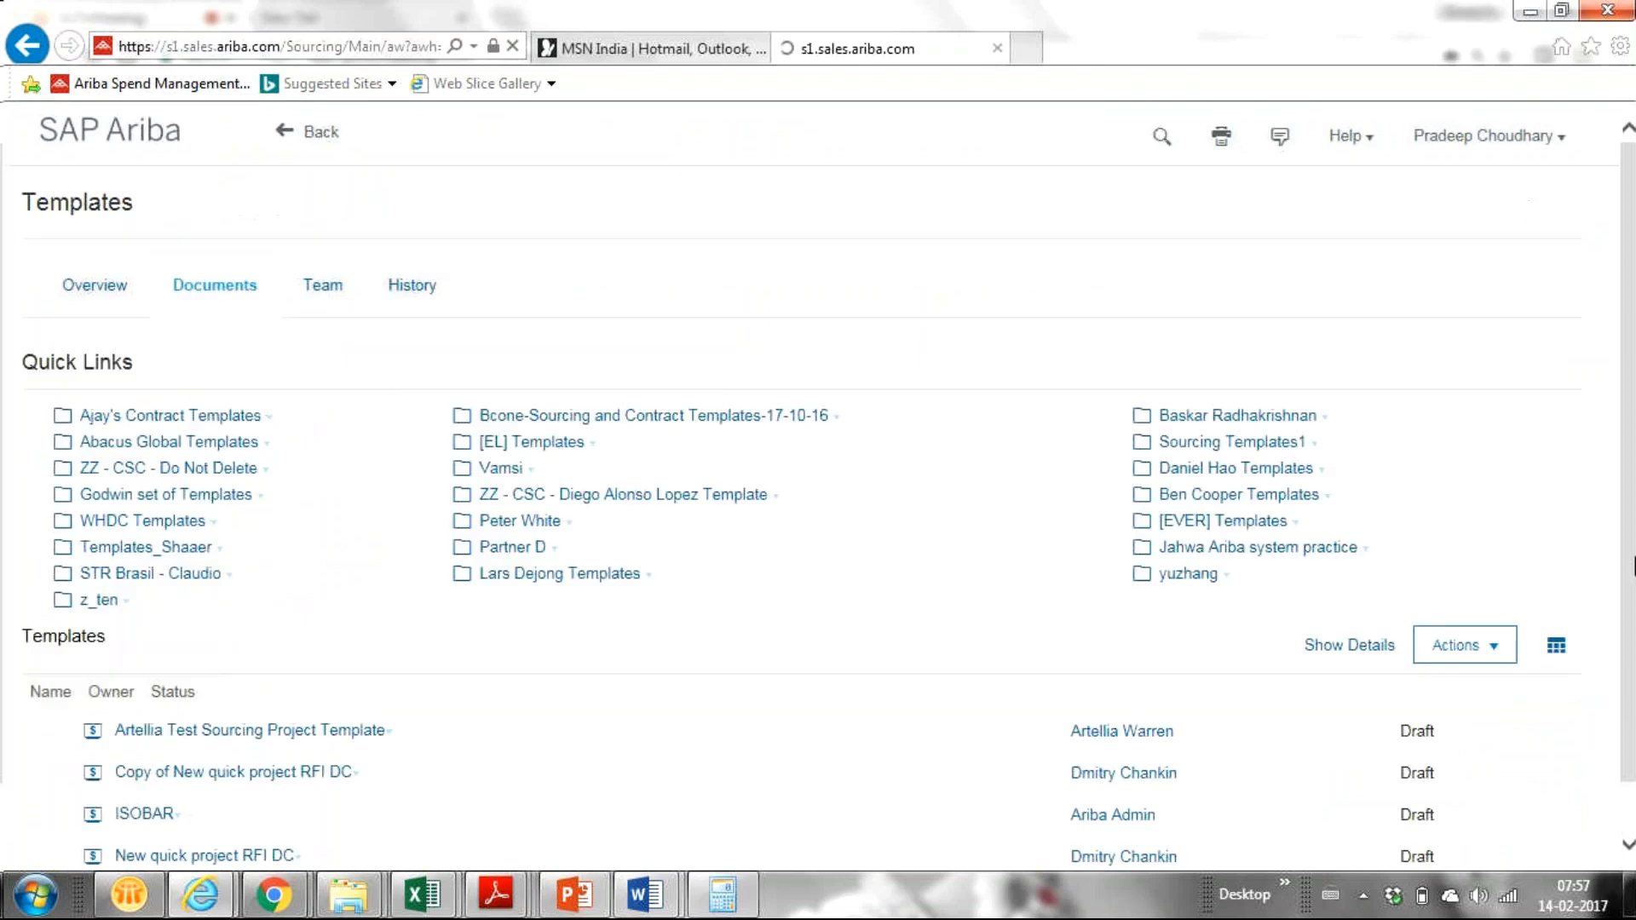
left_click_drag(1620, 424, 1588, 457)
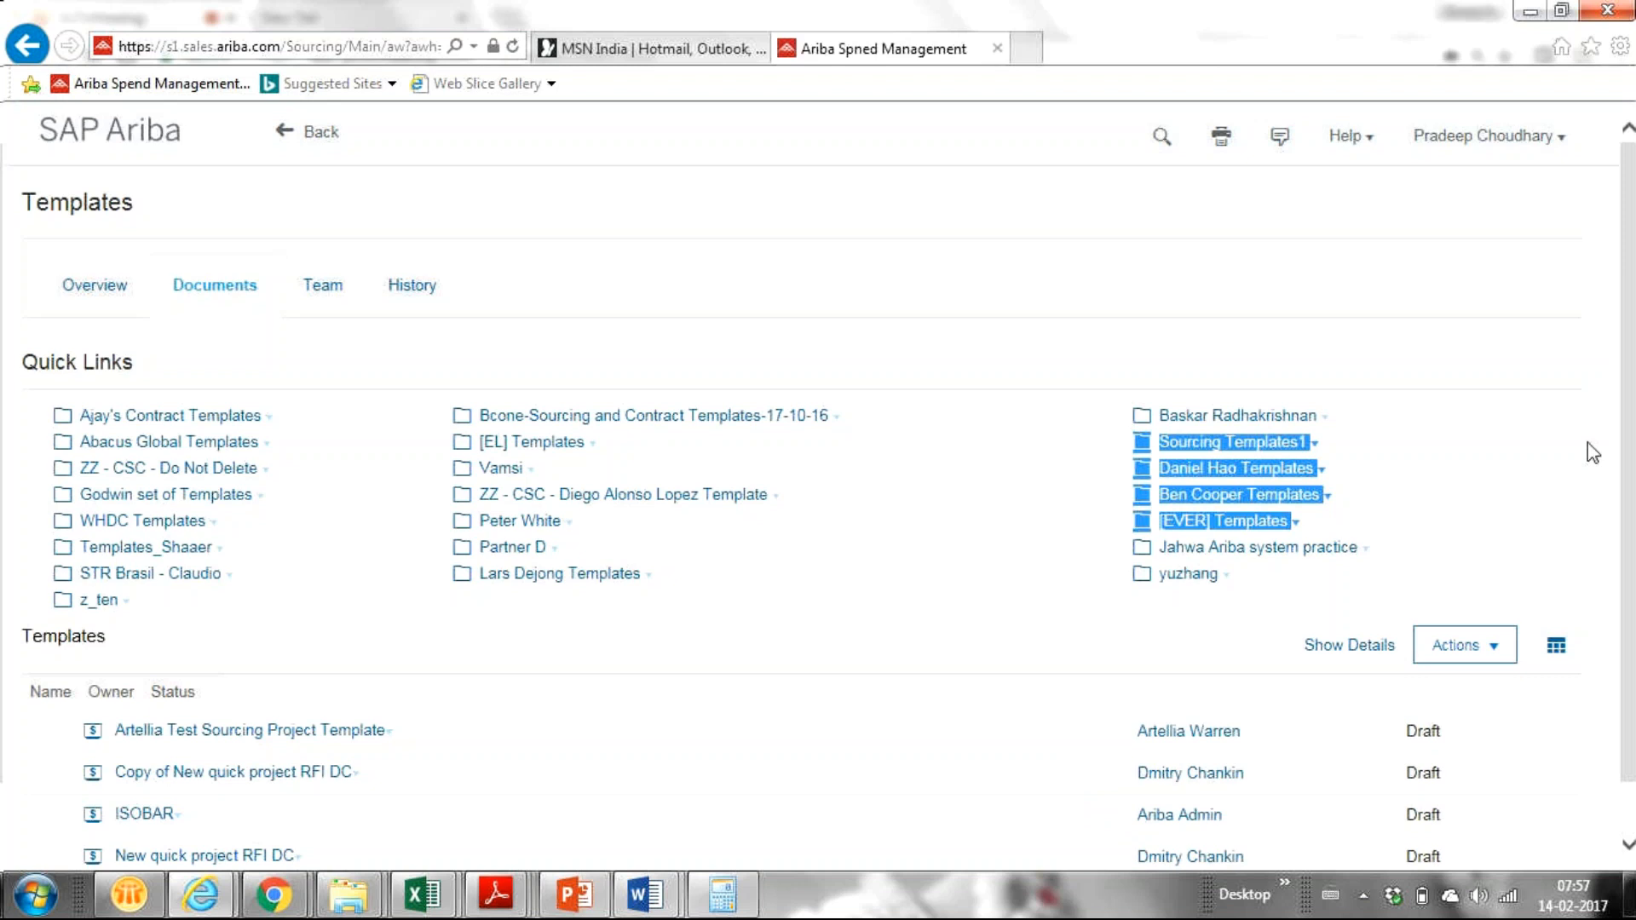
left_click_drag(1634, 445, 1634, 588)
left_click(1434, 392)
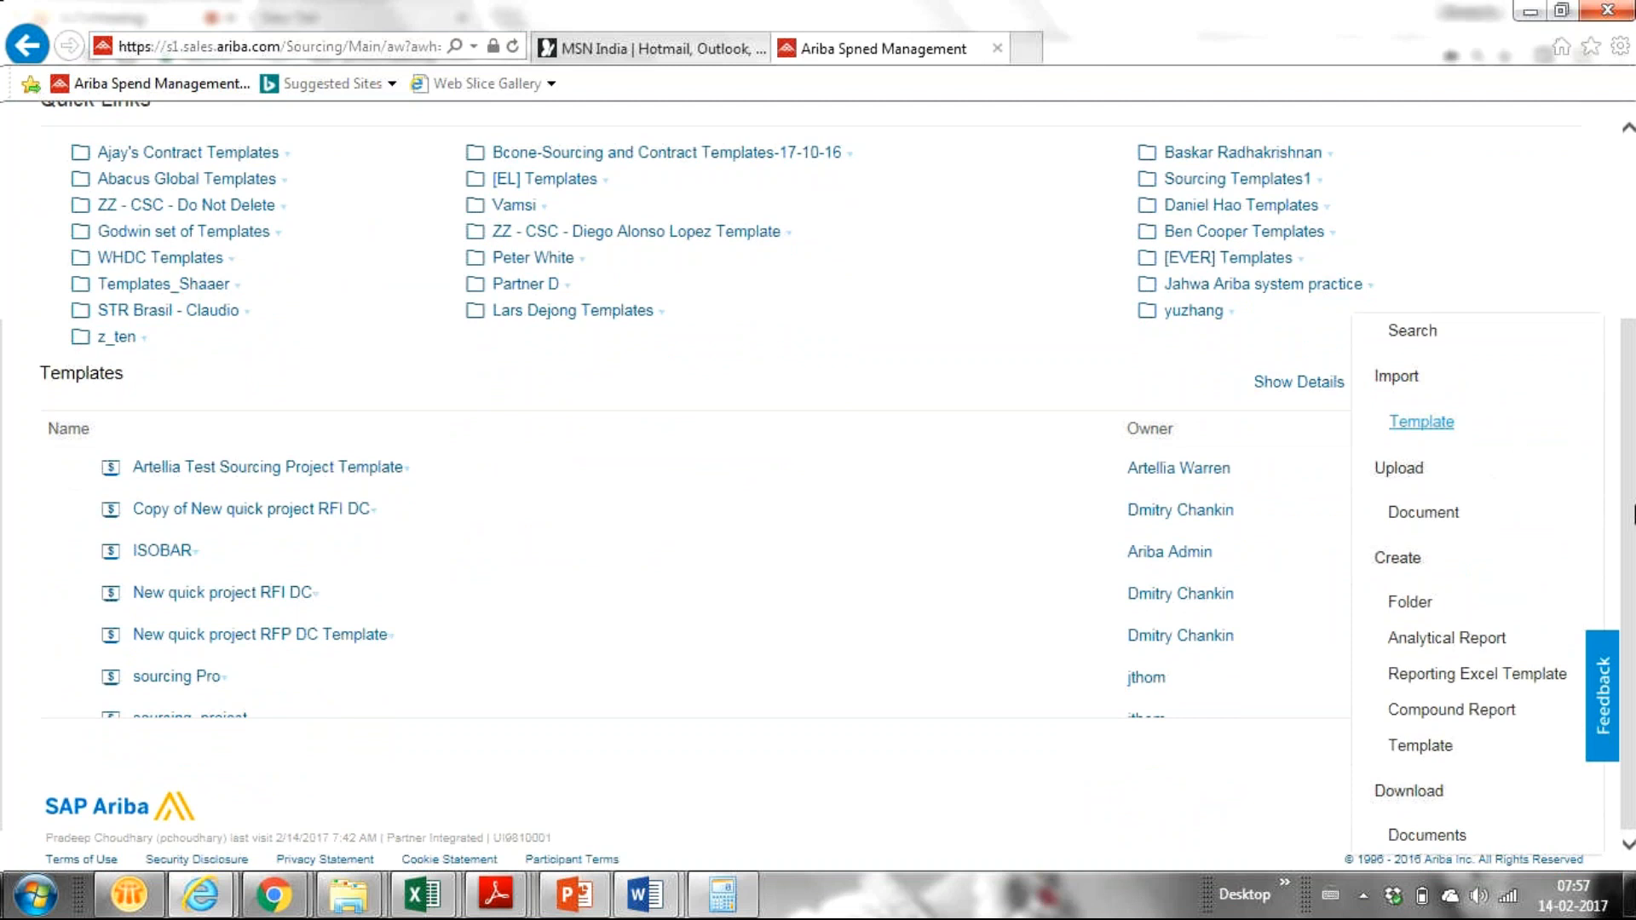
left_click(1634, 550)
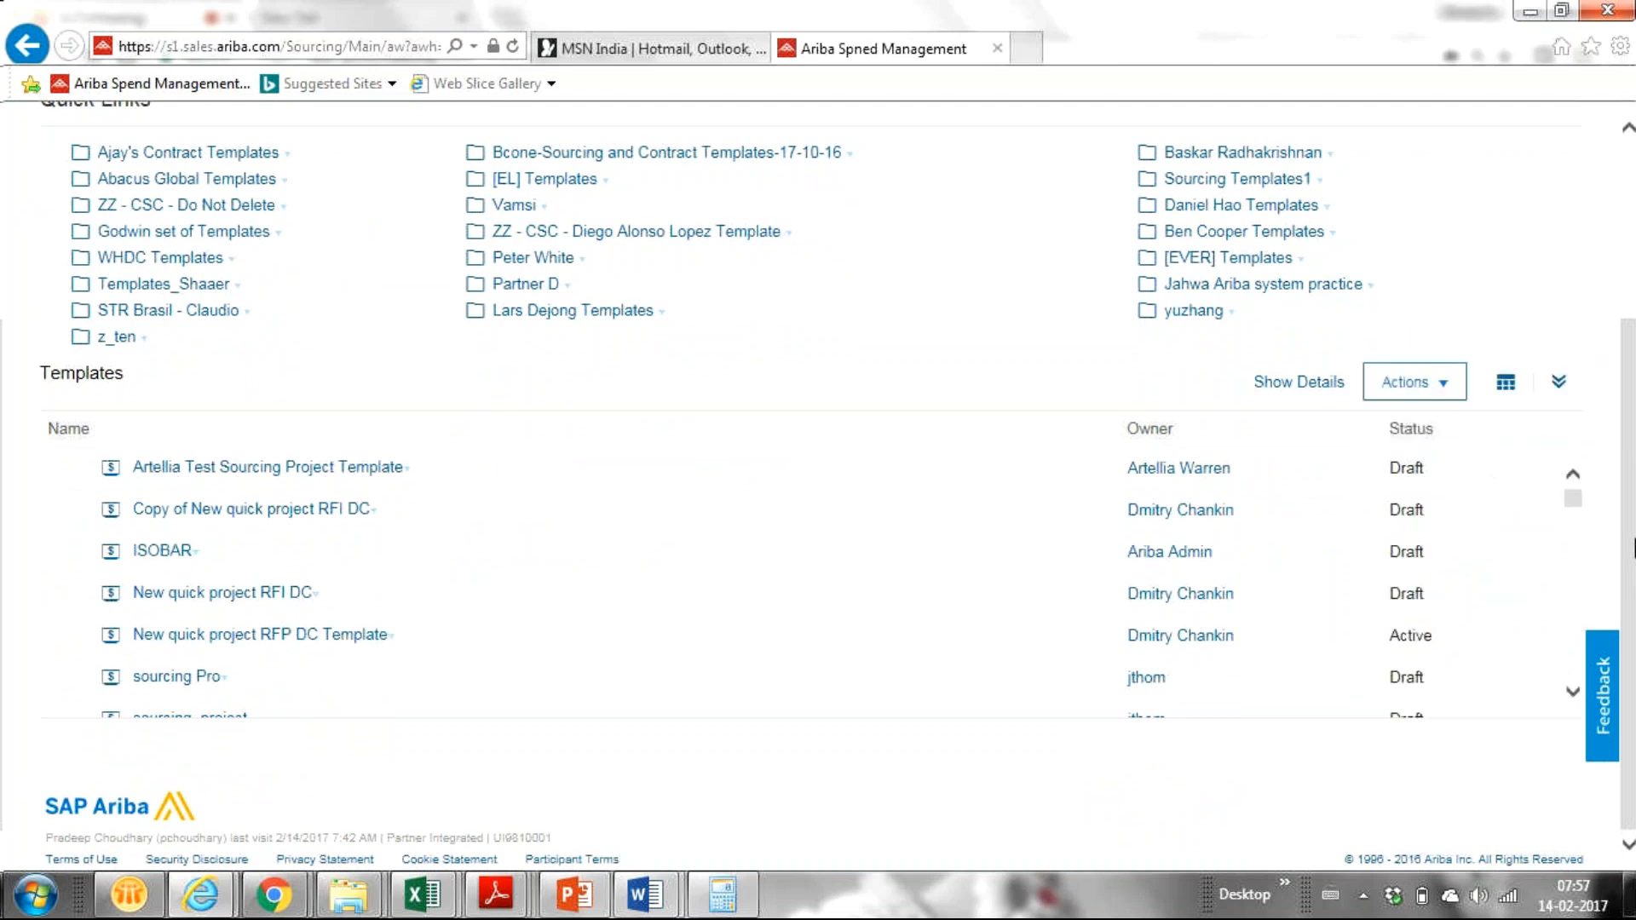
left_click(1385, 382)
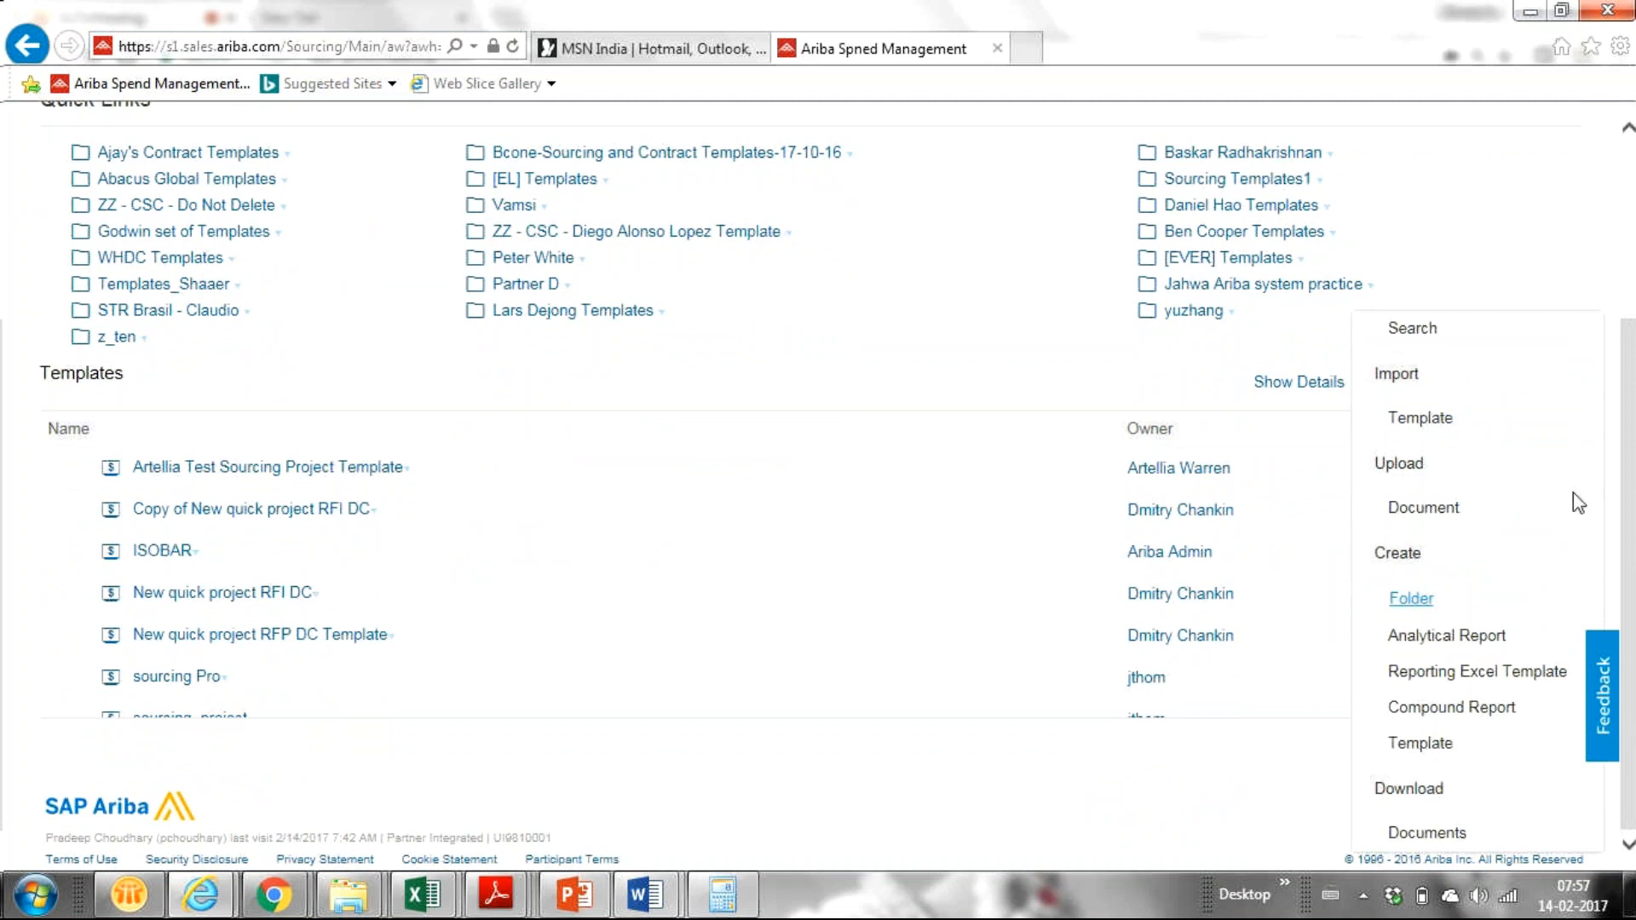
left_click(1517, 230)
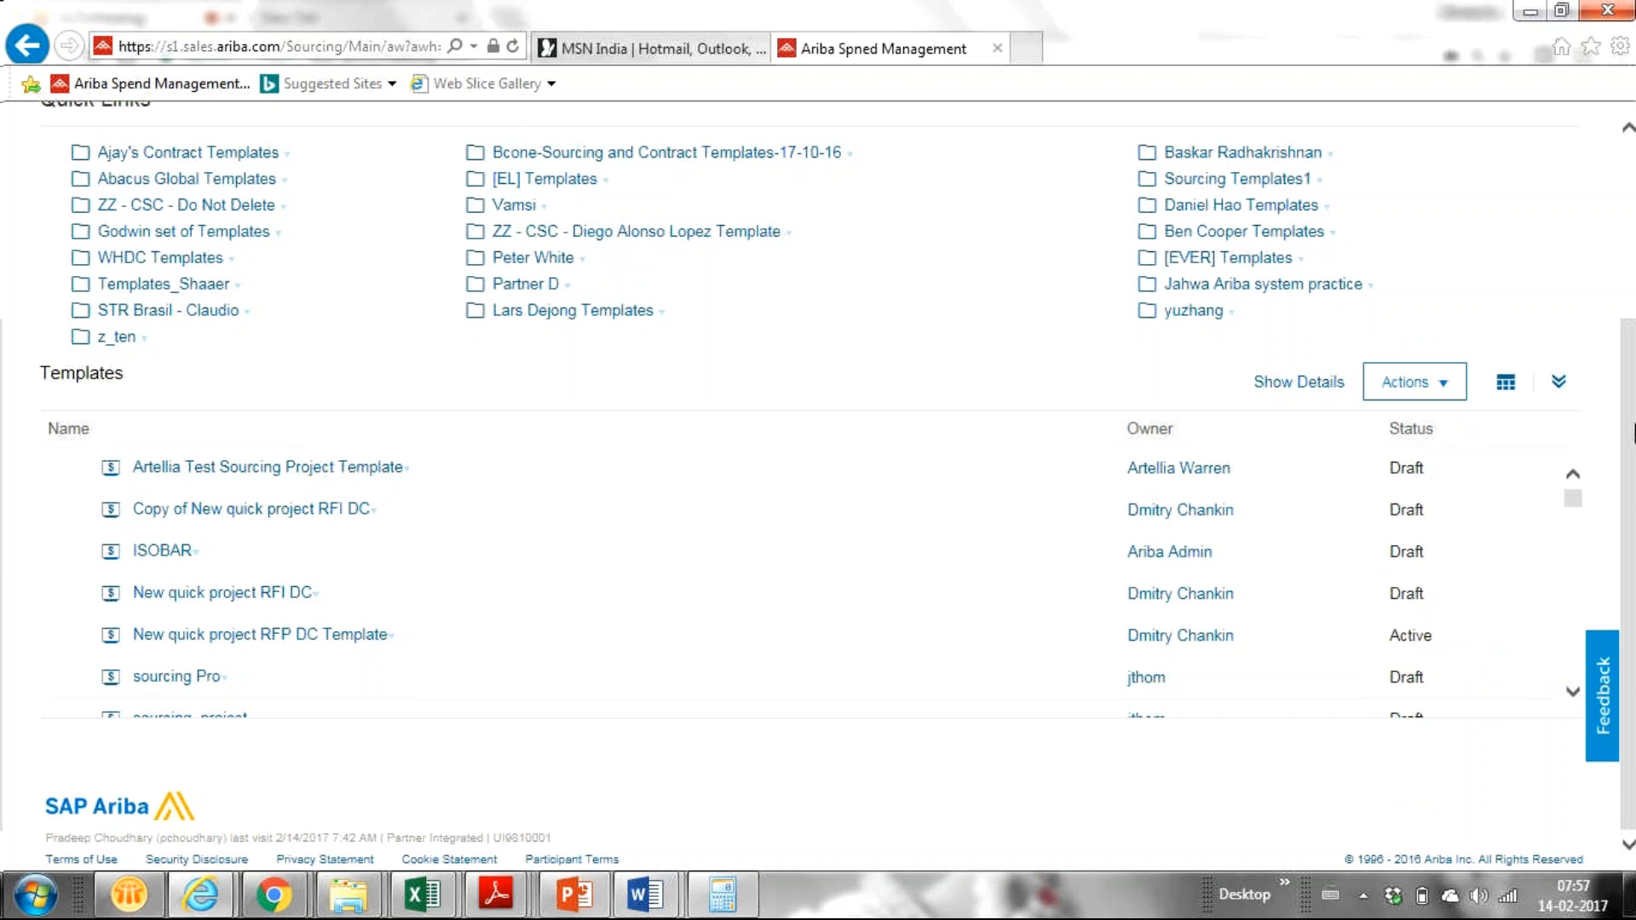
scroll(1626, 511, "up", 3)
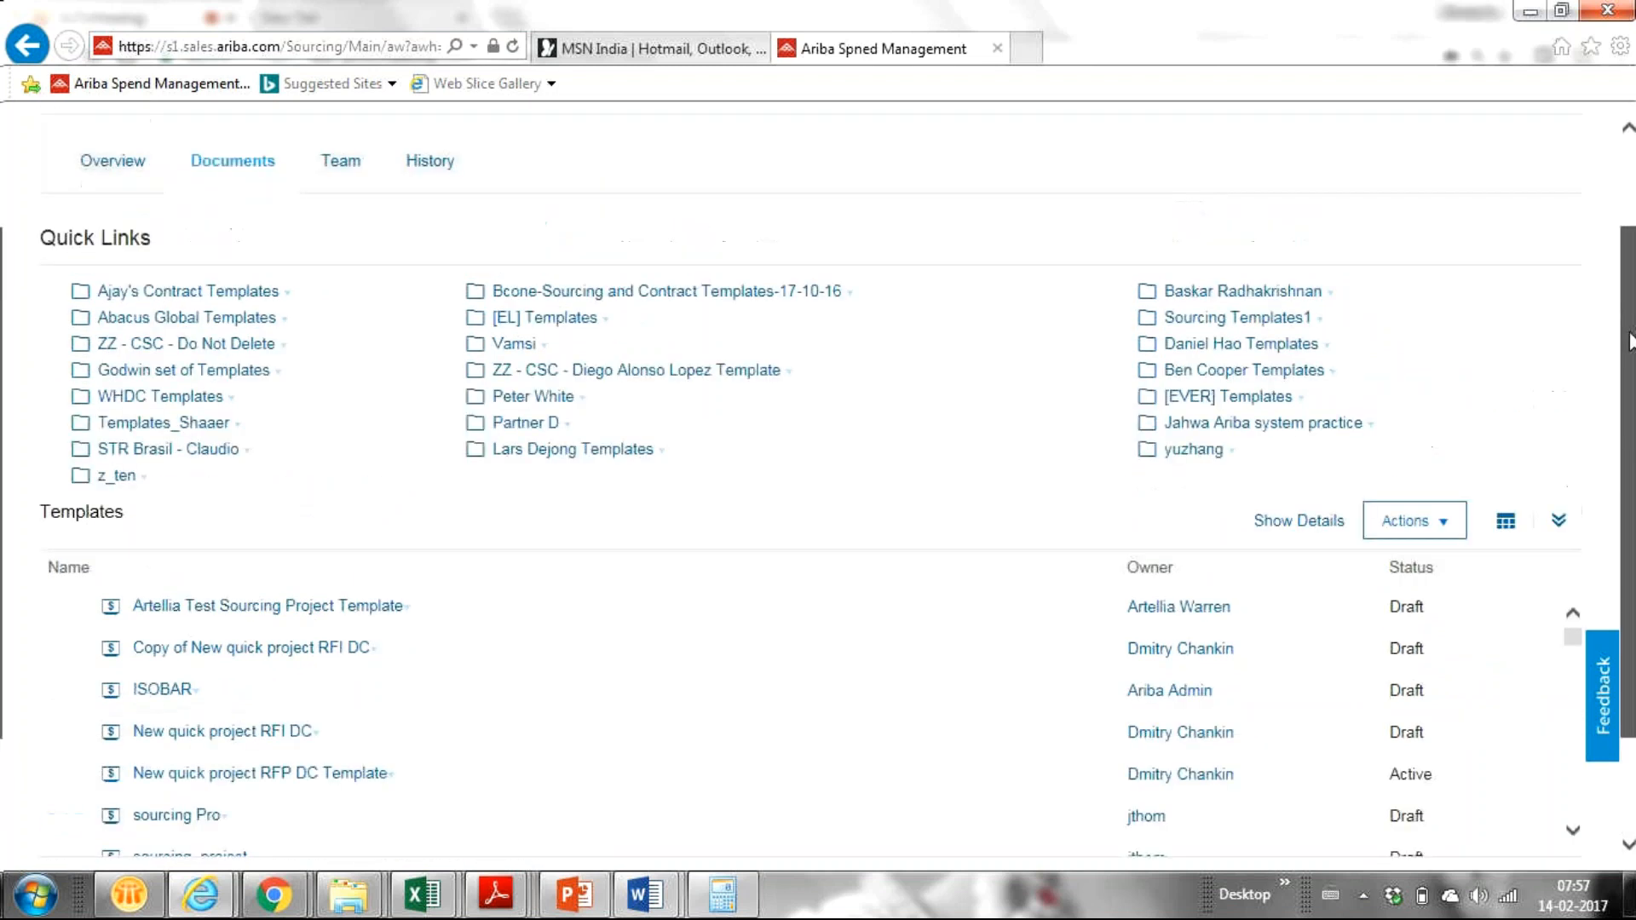
left_click_drag(1634, 268, 1633, 320)
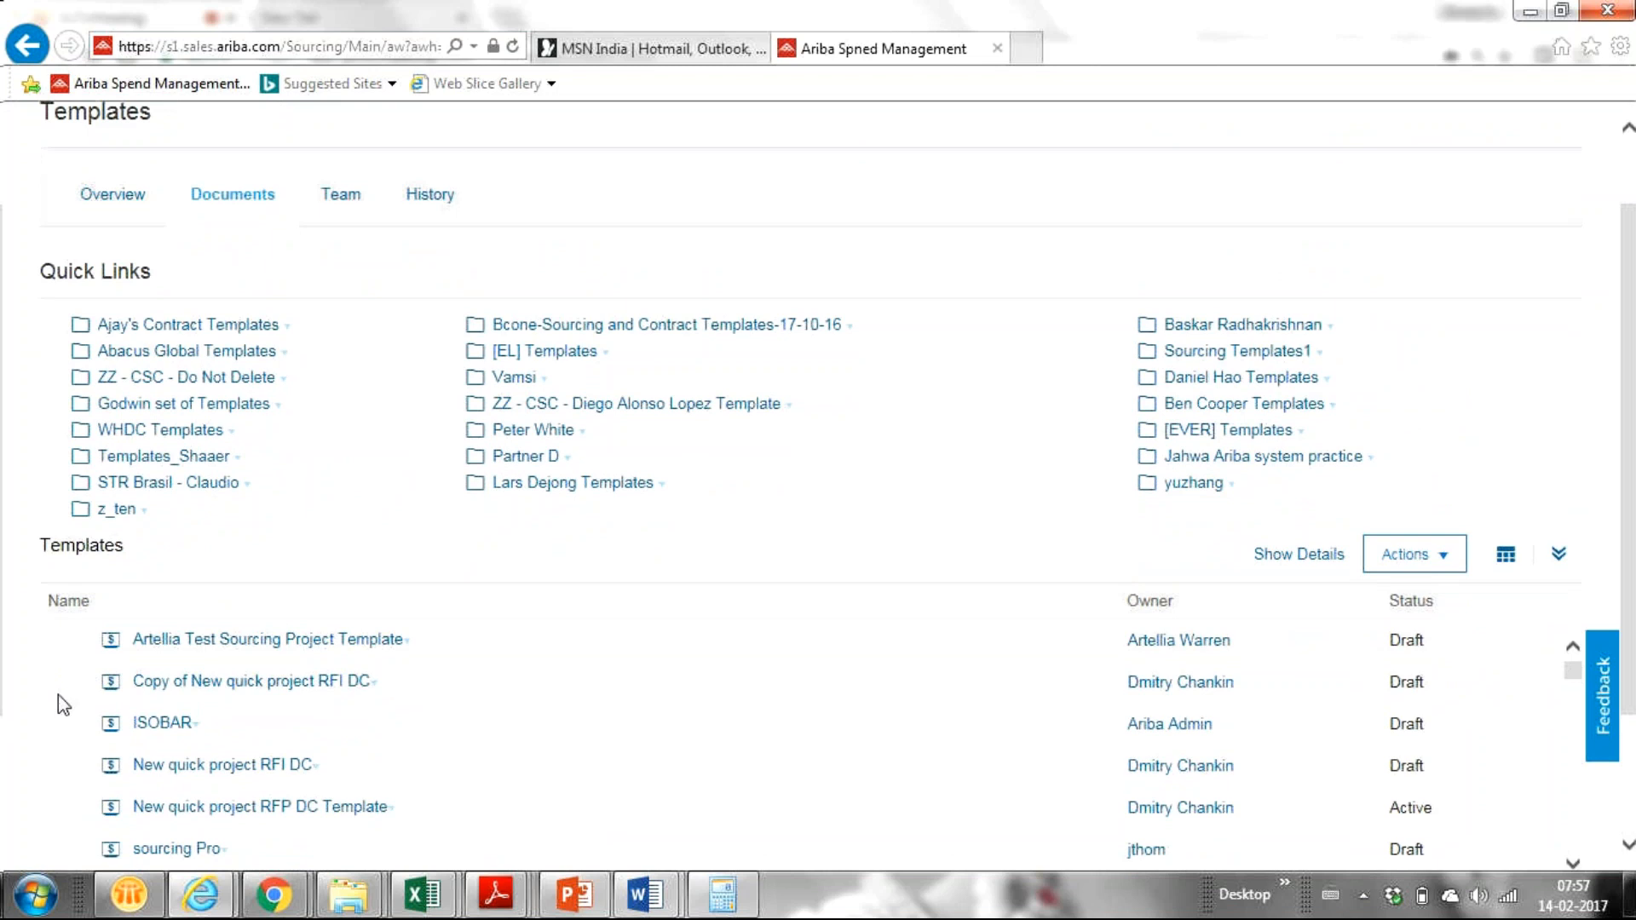
key("ctrl+minus")
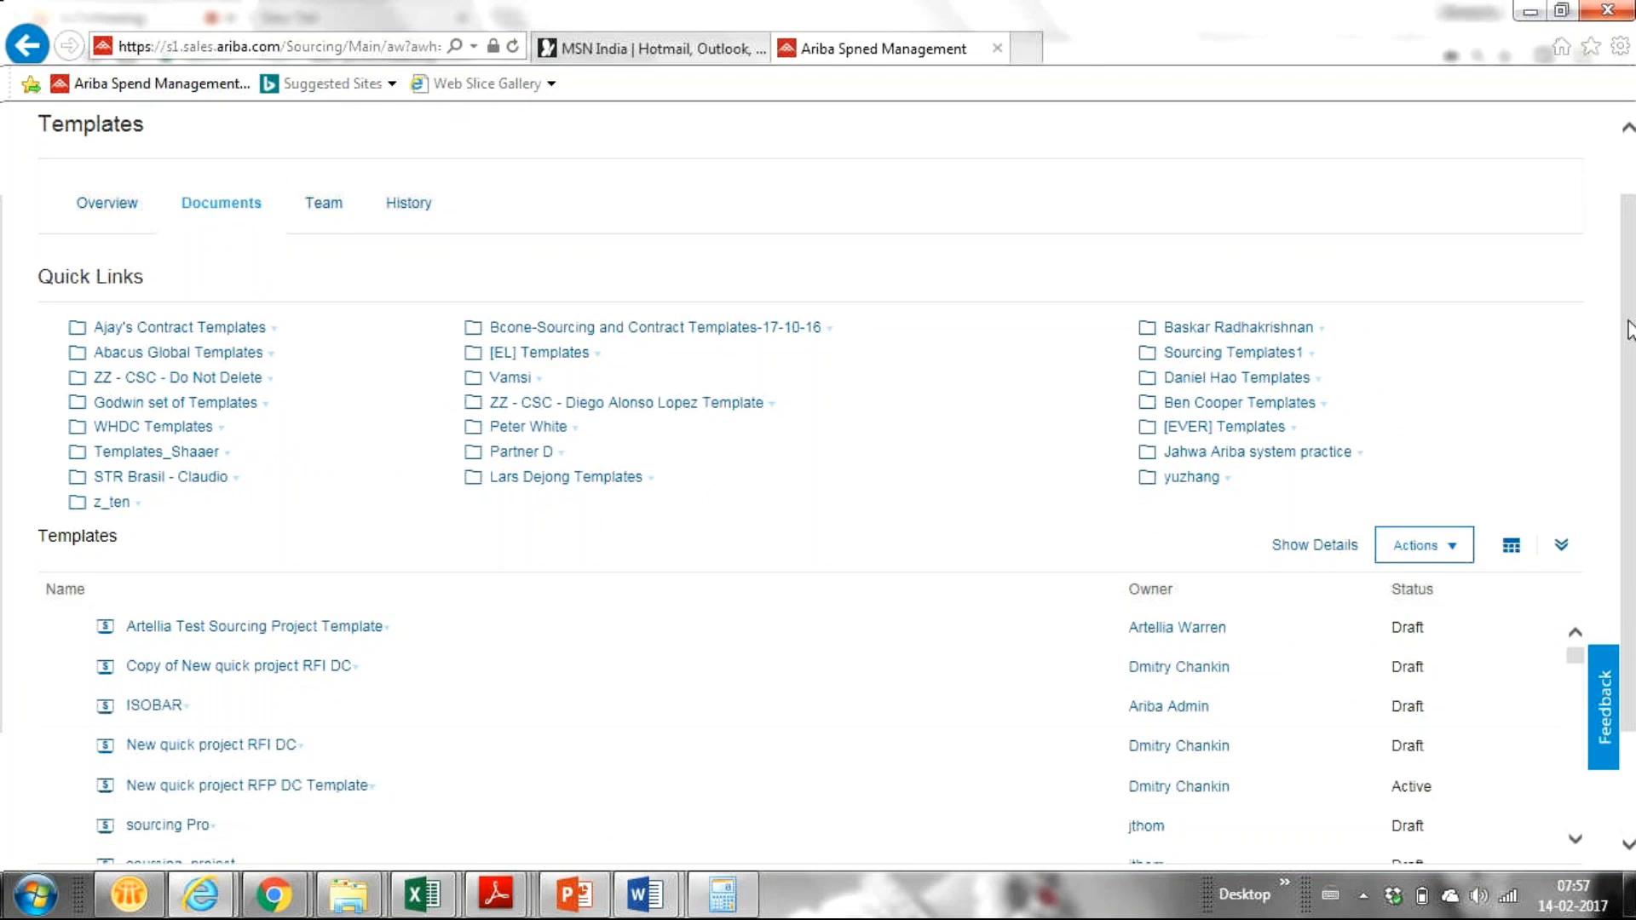
left_click_drag(1628, 328, 1619, 386)
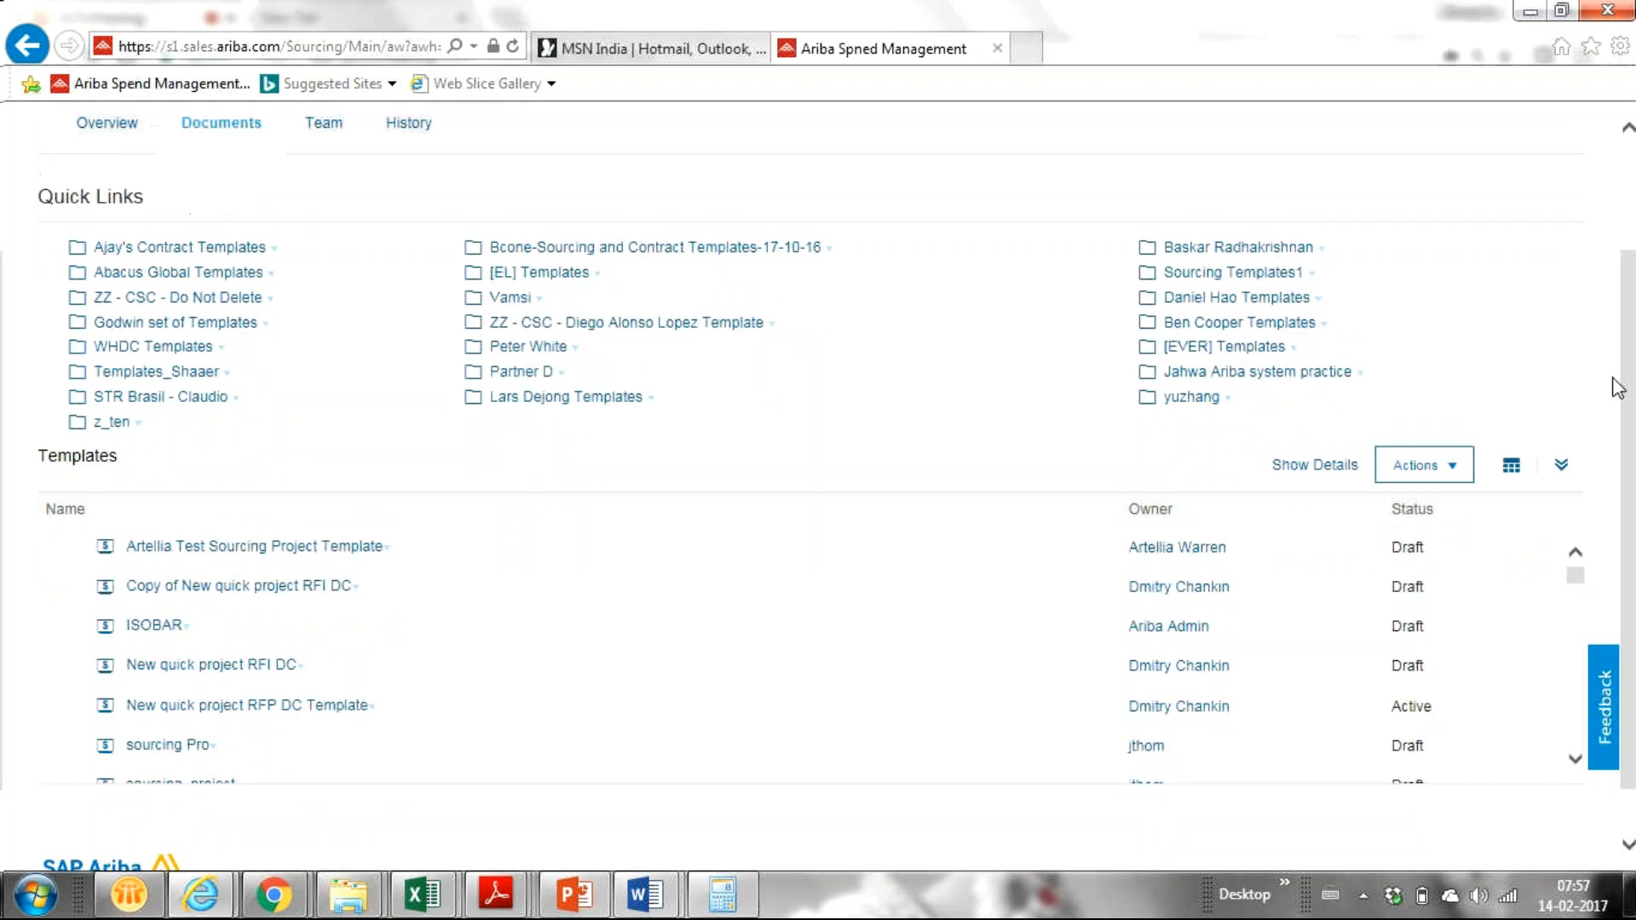
key("ctrl+plus")
key("ctrl+plus")
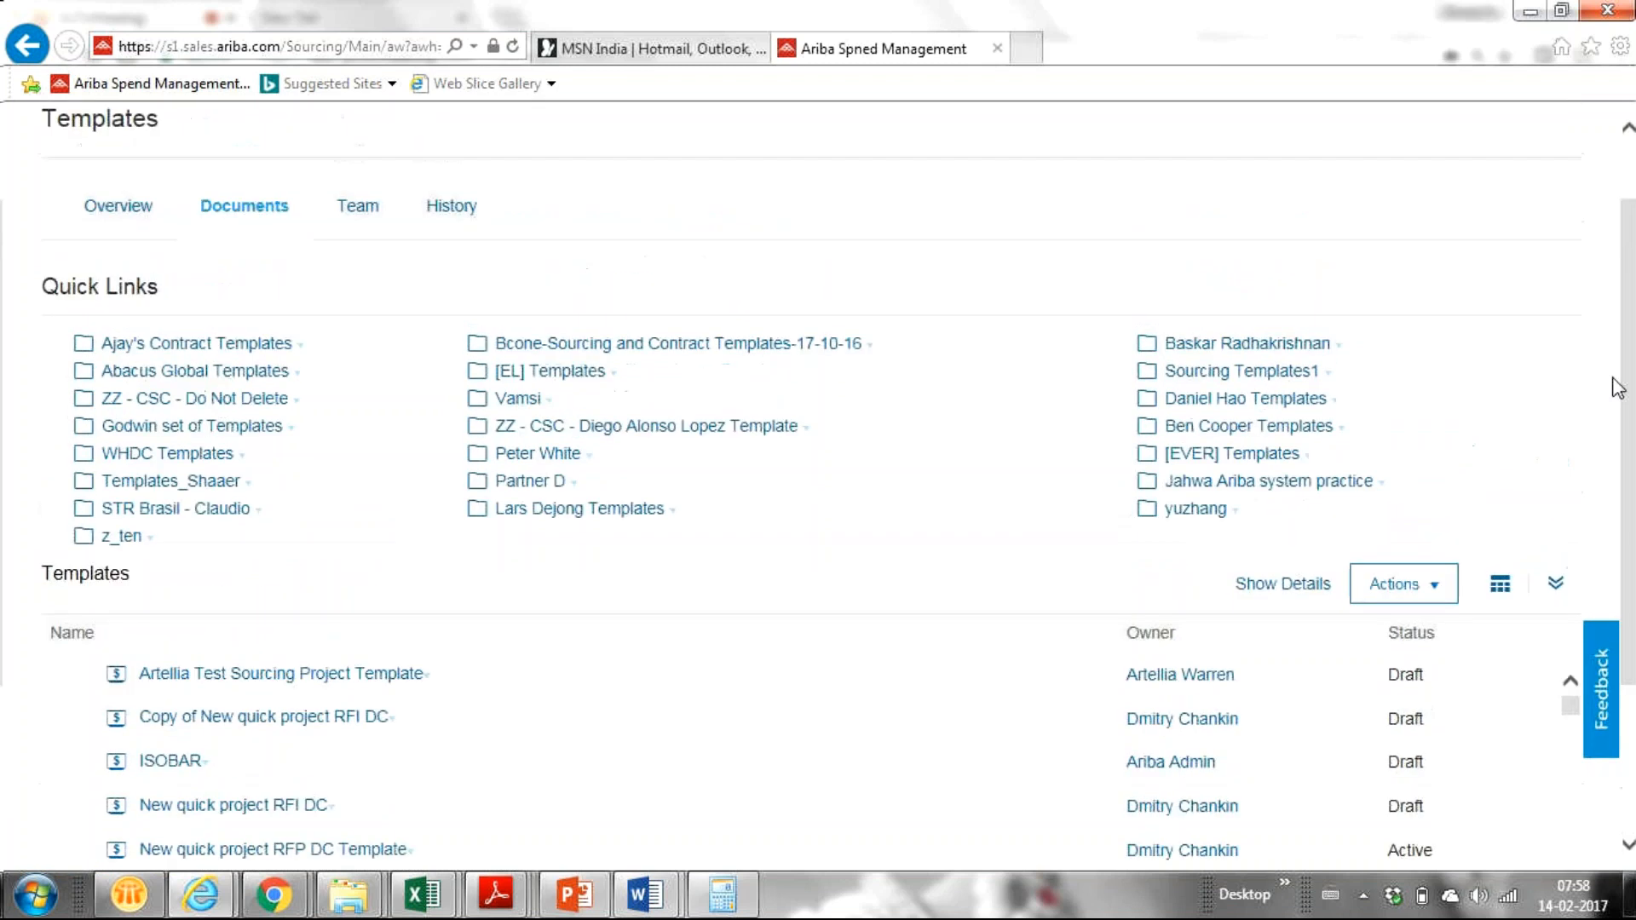
key("ctrl+minus")
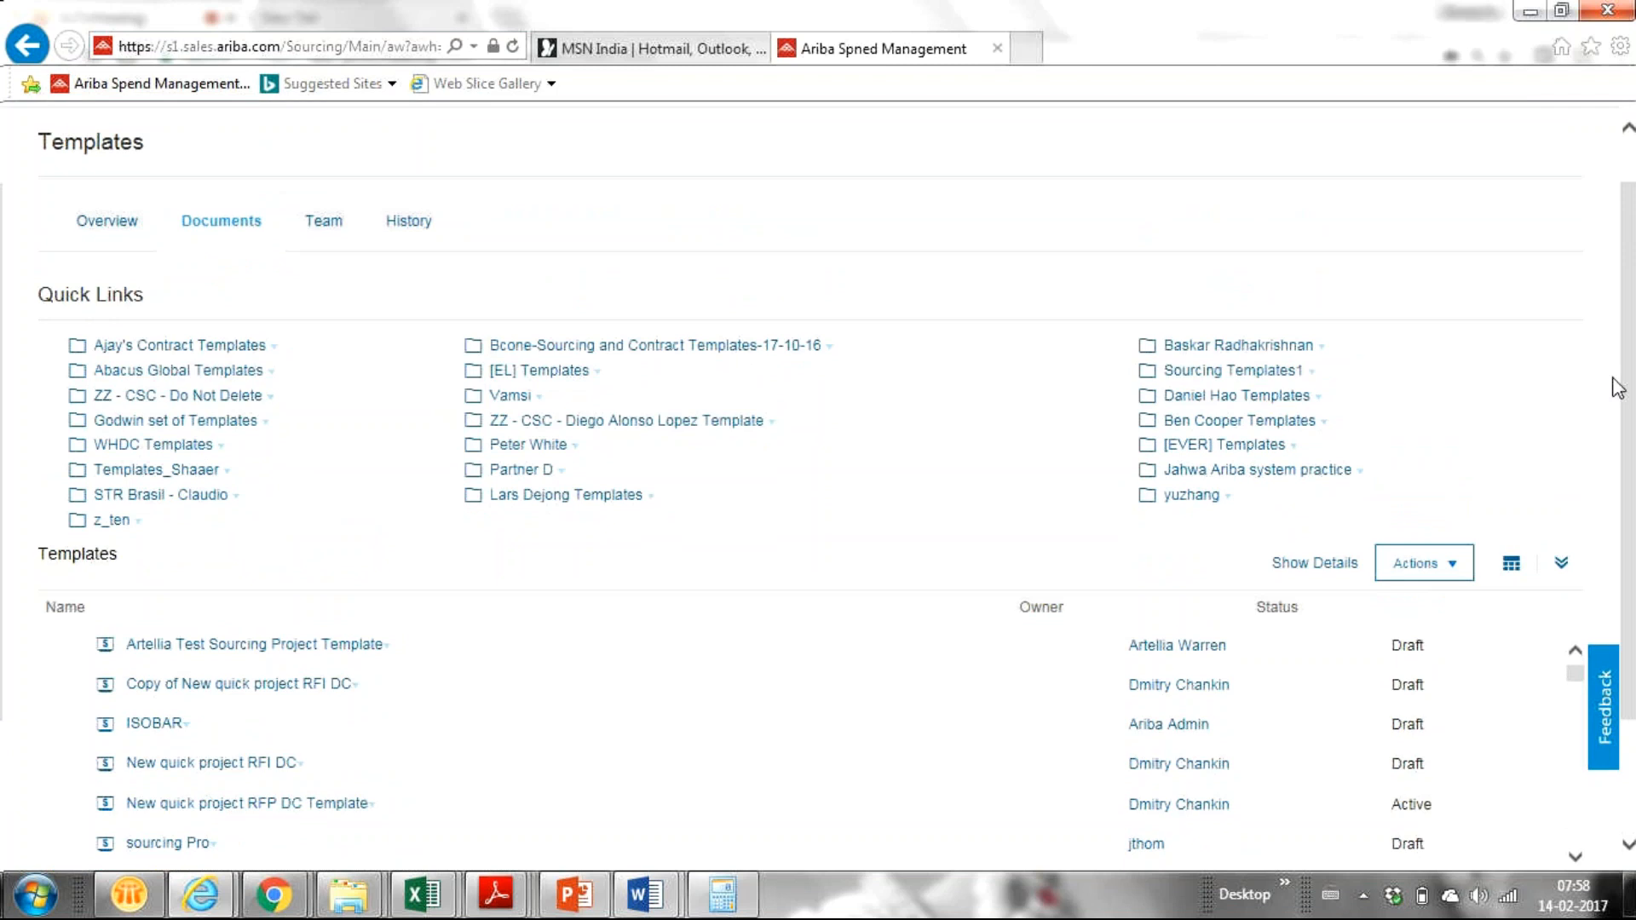
scroll(1618, 388, "up", 1)
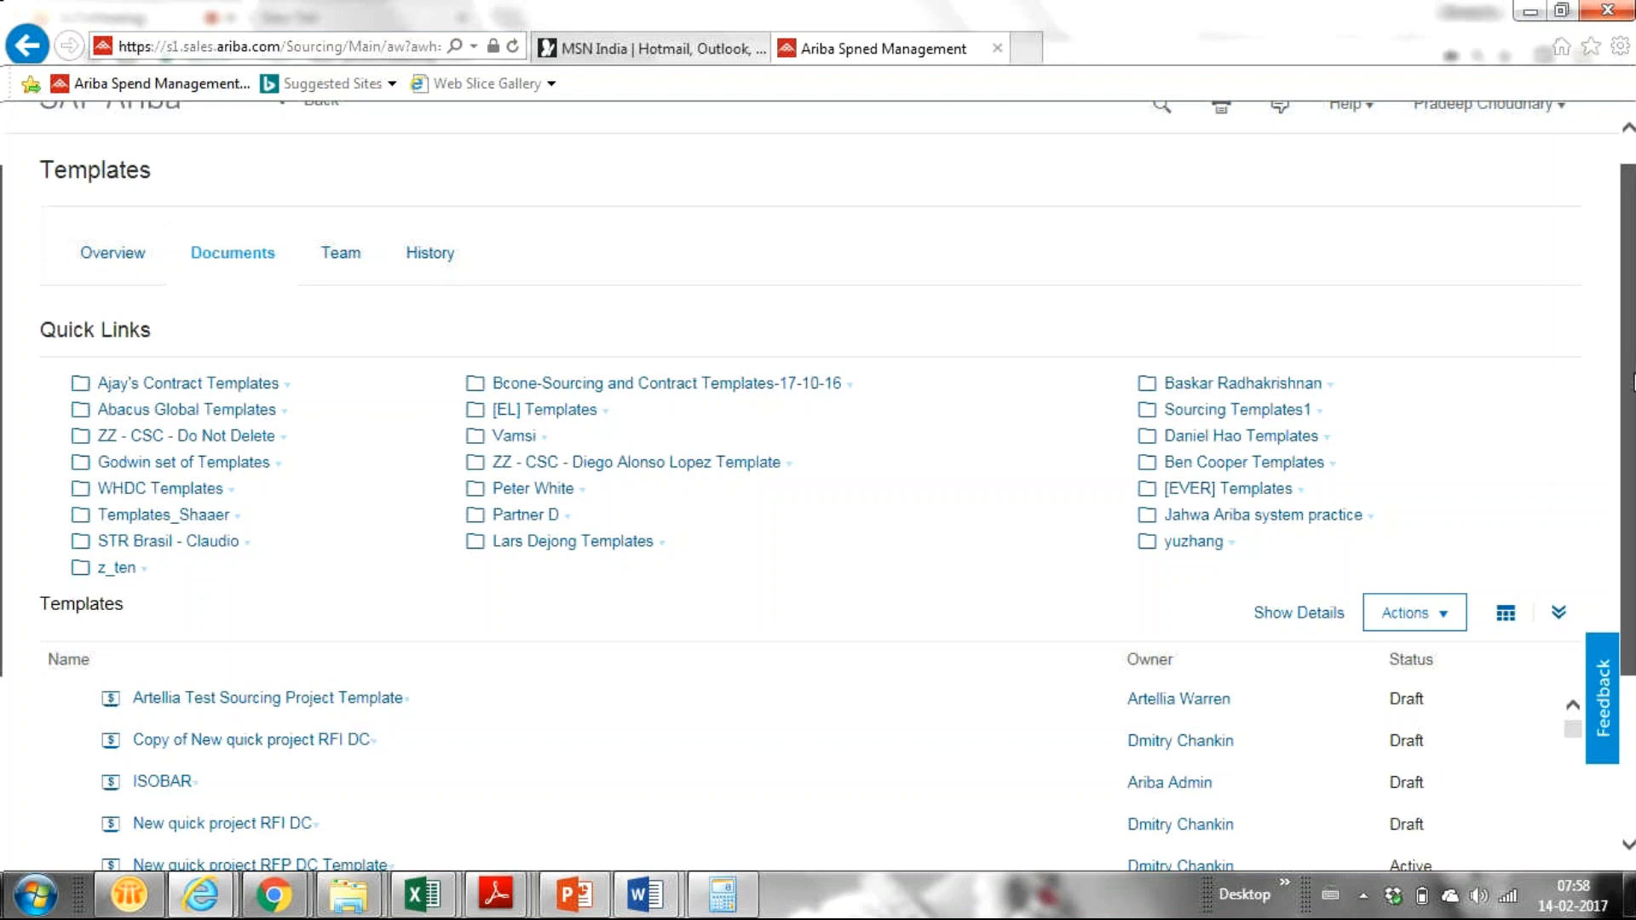
scroll(1632, 381, "up", 1)
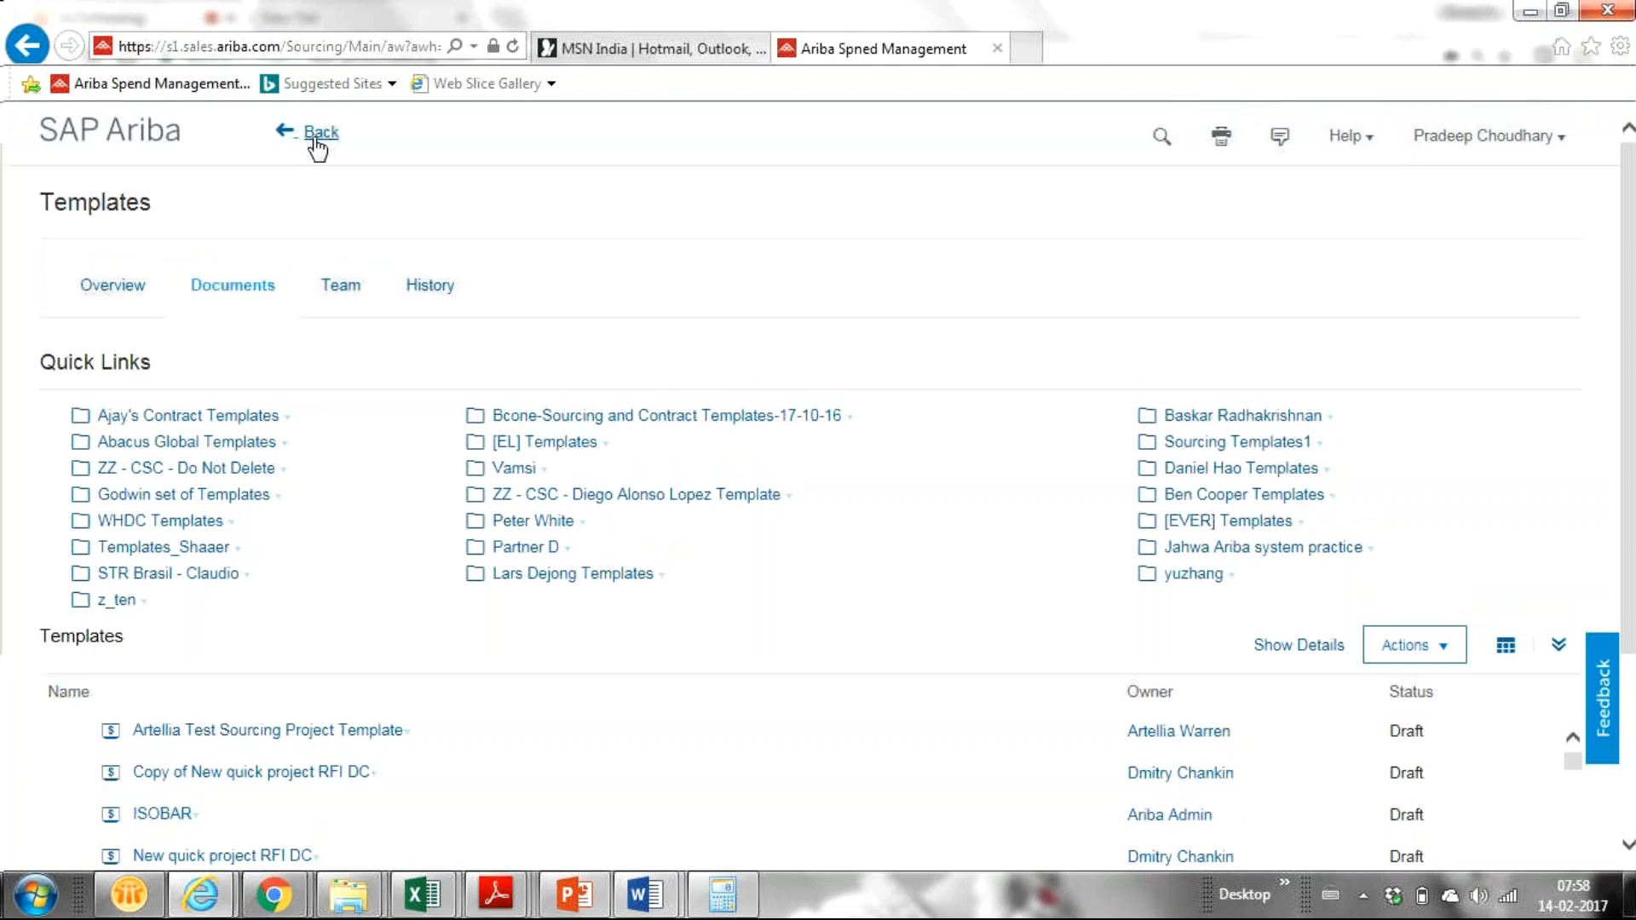
Step: Go back to the Sourcing dashboard and start a new Sourcing Project from Common Actions > Create
left_click(316, 137)
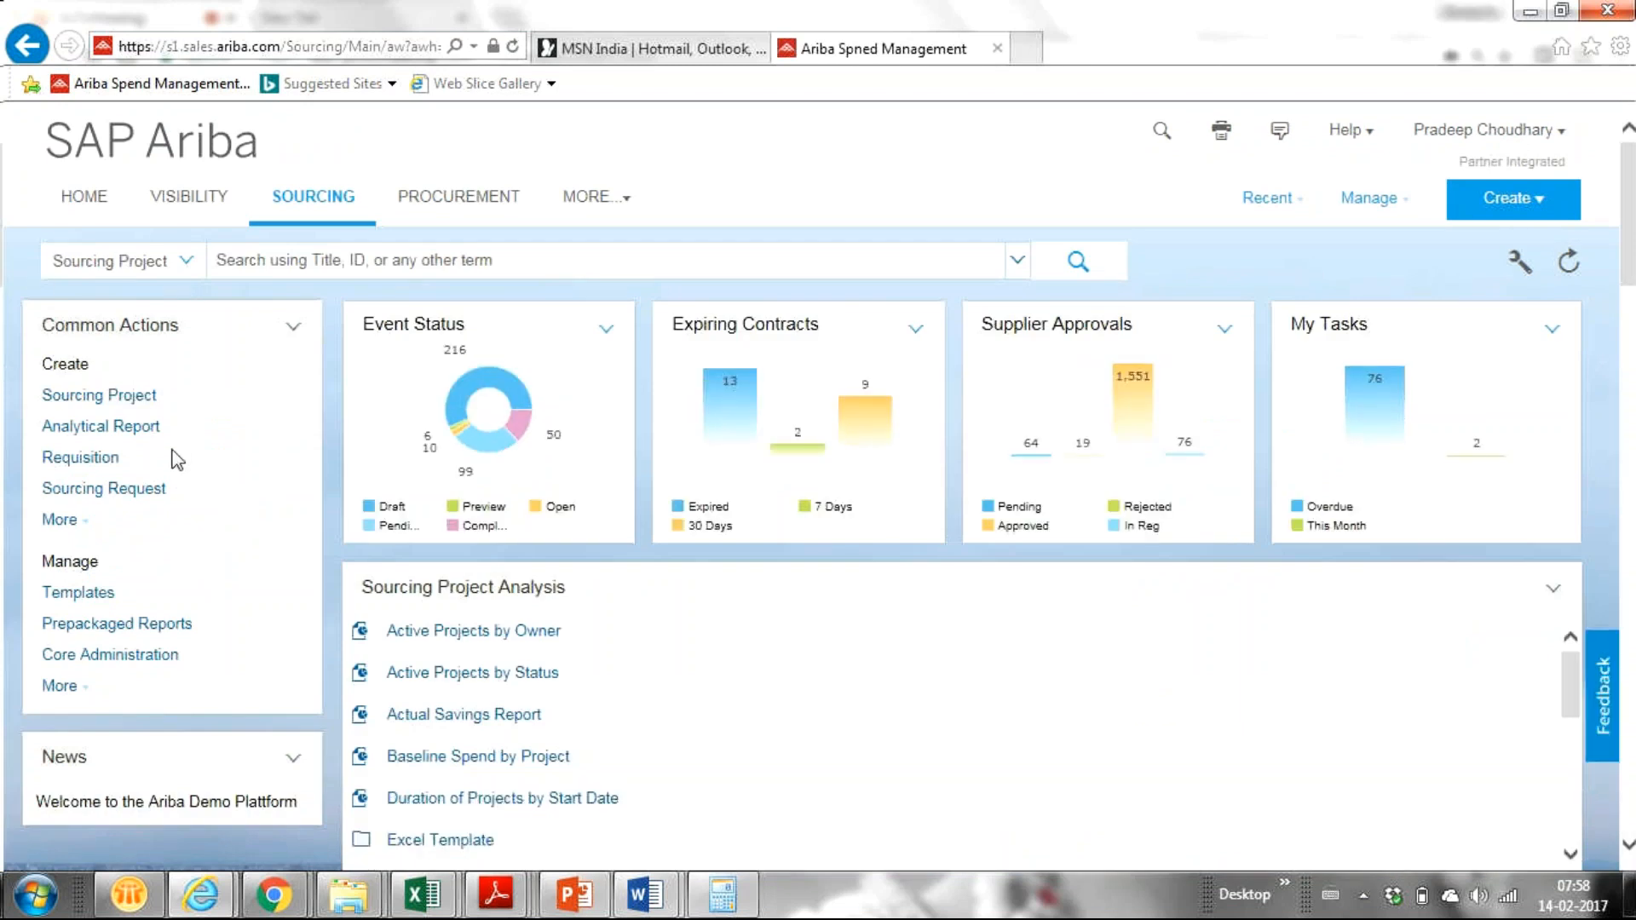
left_click(121, 406)
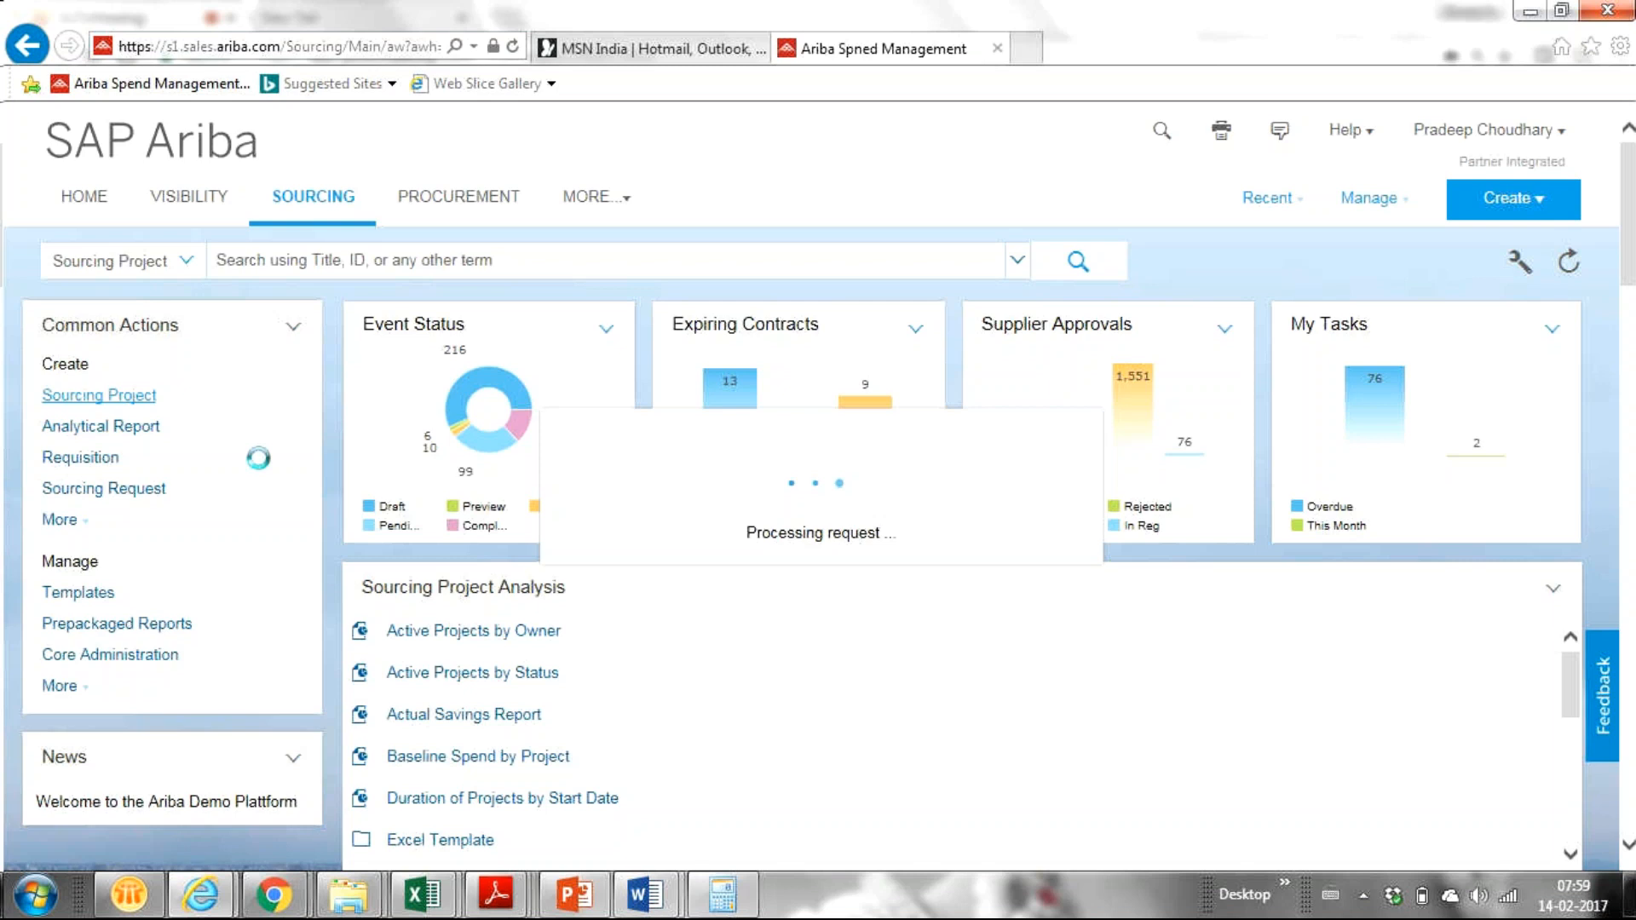
Step: Look over the loaded Create Sourcing Project form, defaulting to Quick Project and 'Untitled Sourcing Project'
scroll(258, 458, "down", 4)
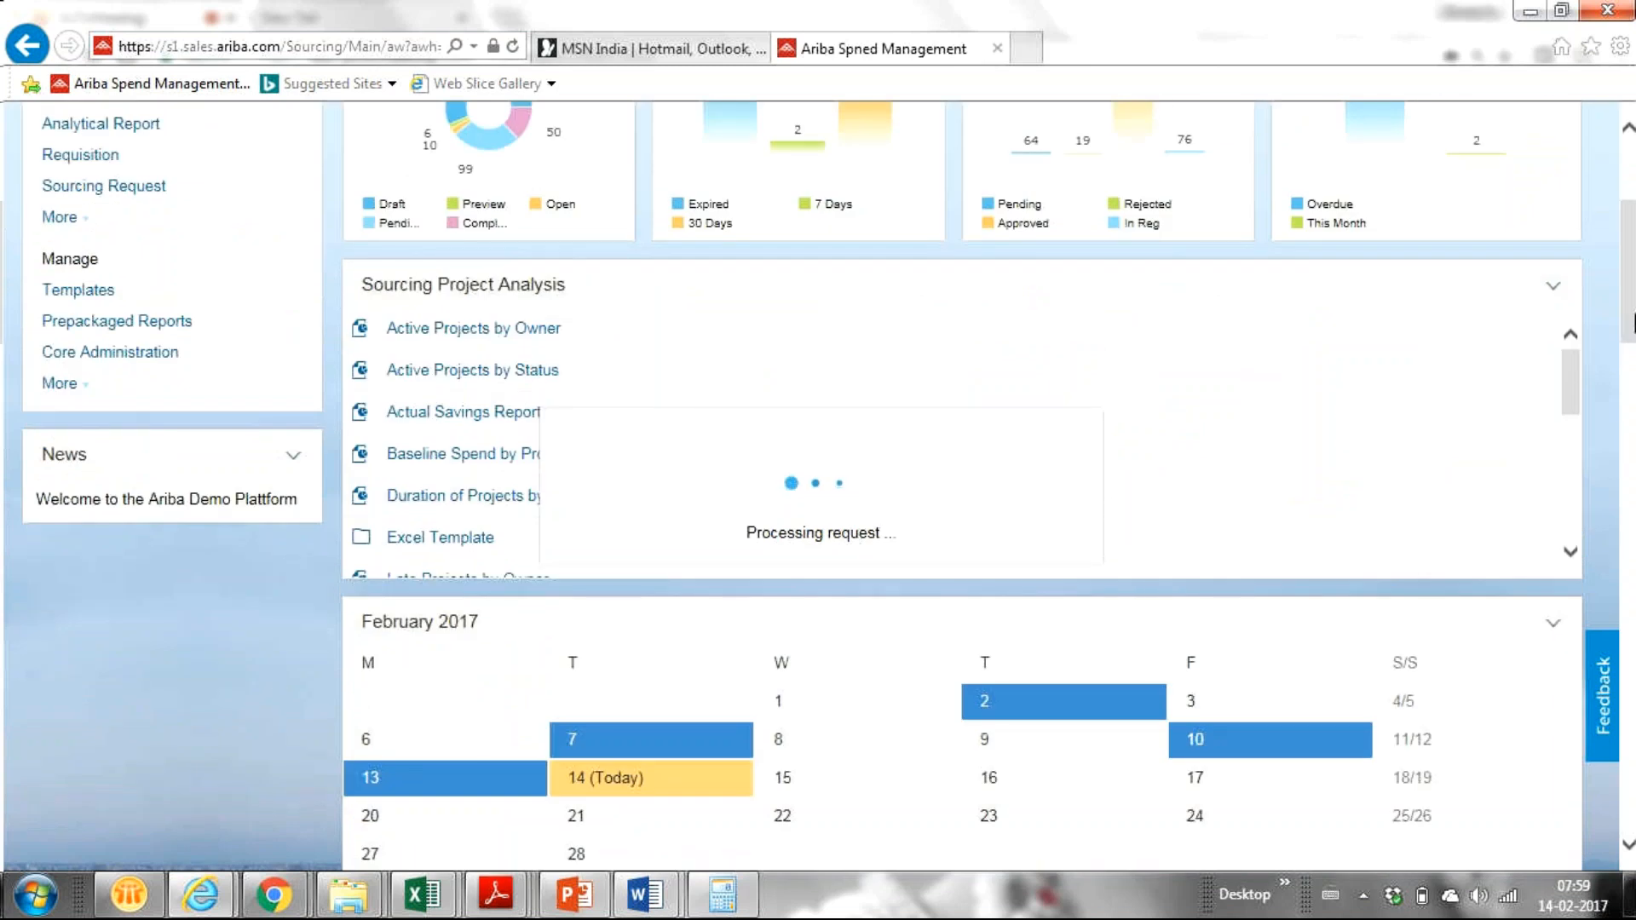
scroll(1627, 255, "up", 3)
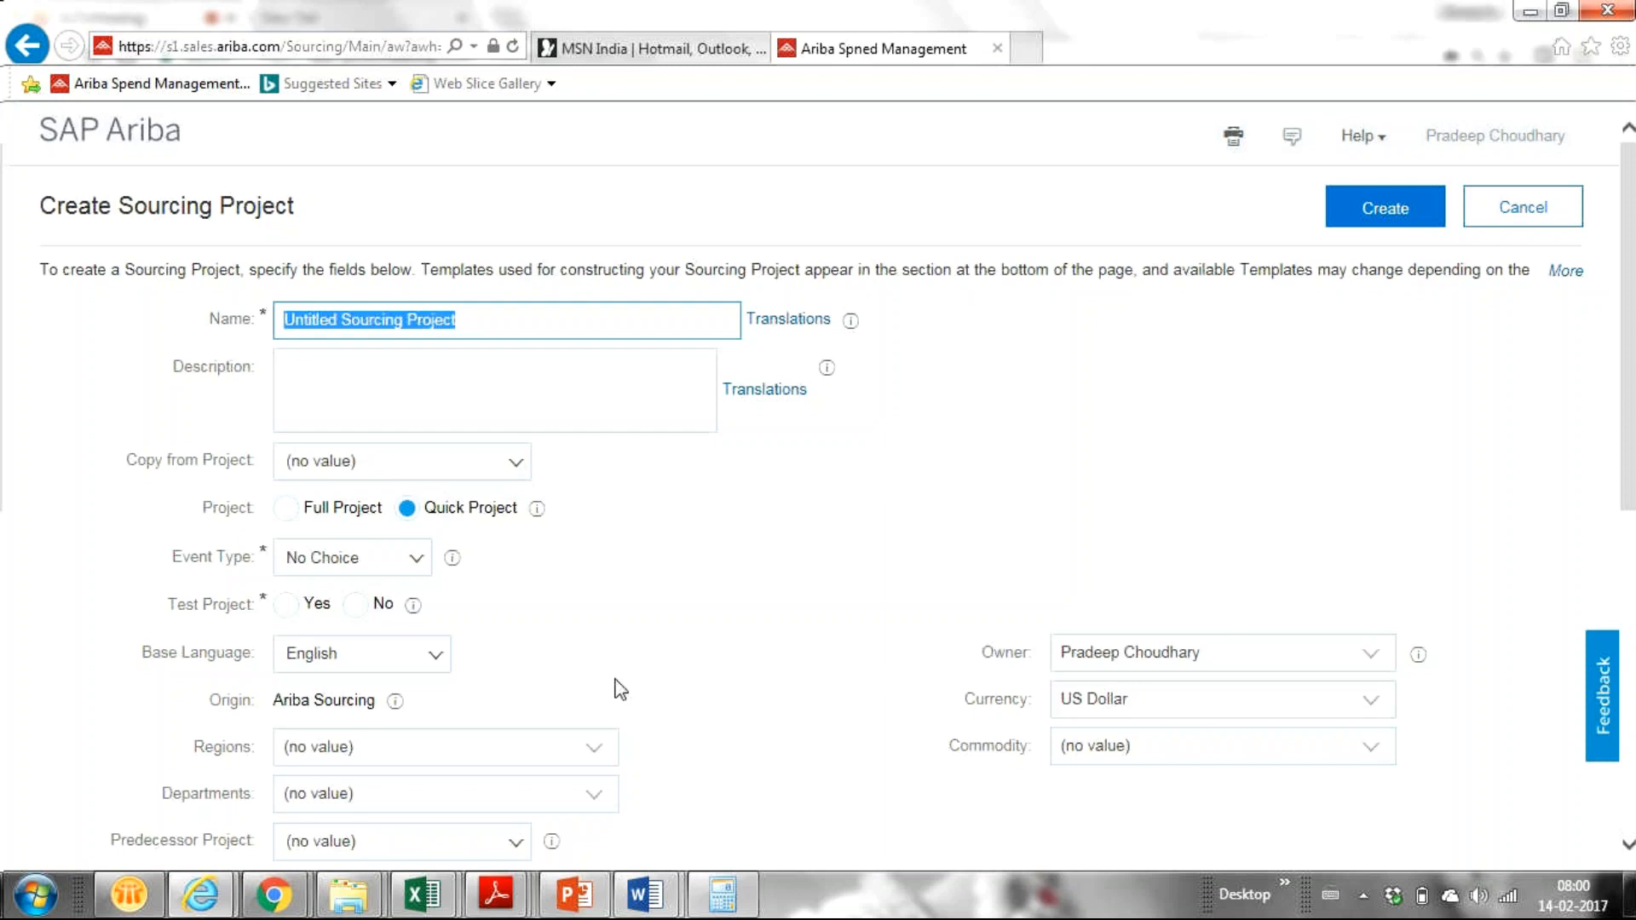
Step: Replace the default project name with 'Demo Auction for Training'
key("BackSpace")
key("ctrl+z")
key("BackSpace")
key("BackSpace")
key("BackSpace")
key("BackSpace")
key("BackSpace")
key("BackSpace")
key("BackSpace")
key("BackSpace")
key("BackSpace")
key("BackSpace")
key("BackSpace")
key("BackSpace")
key("BackSpace")
key("BackSpace")
key("BackSpace")
key("BackSpace")
key("BackSpace")
key("BackSpace")
key("BackSpace")
key("BackSpace")
key("BackSpace")
key("BackSpace")
key("BackSpace")
key("BackSpace")
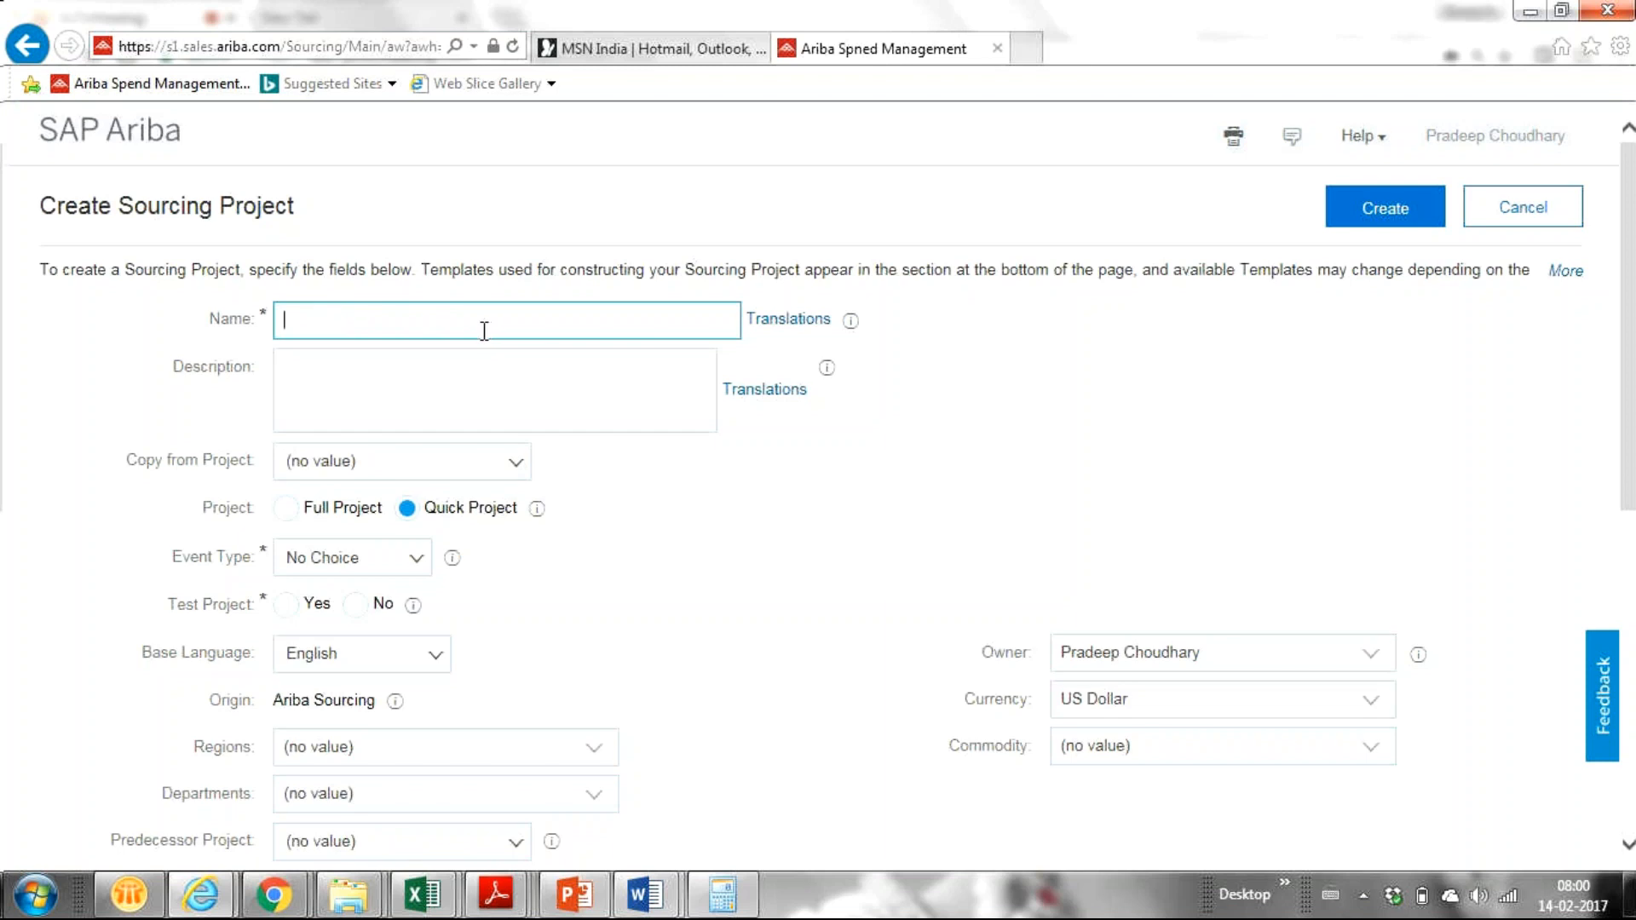
type("Demo Auction for")
type("Training")
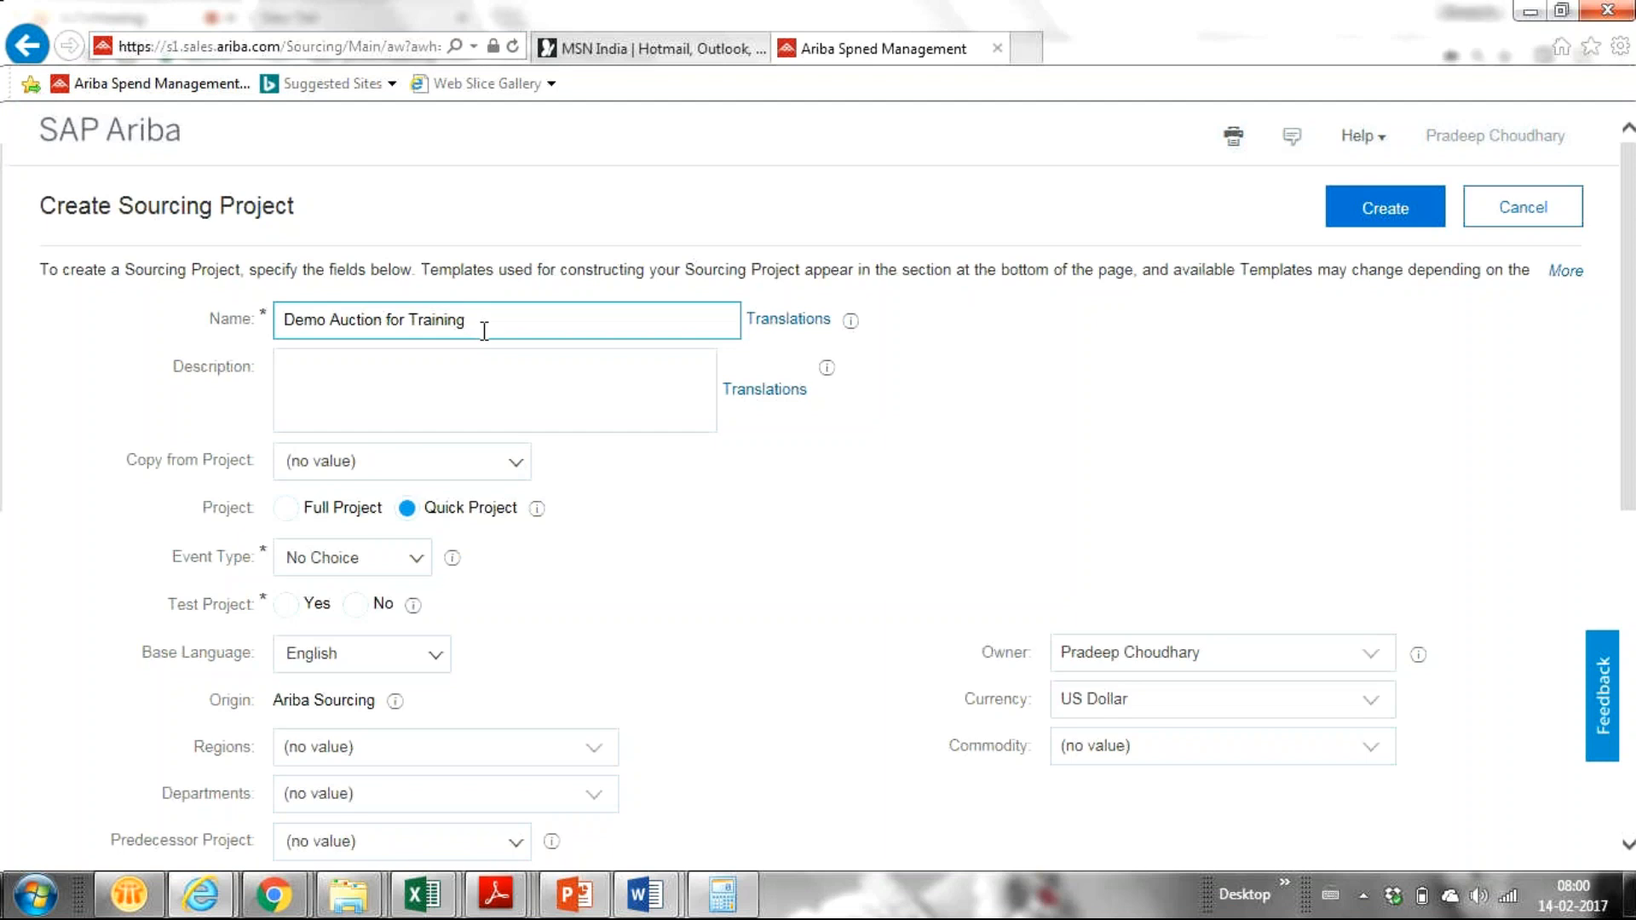
left_click(414, 562)
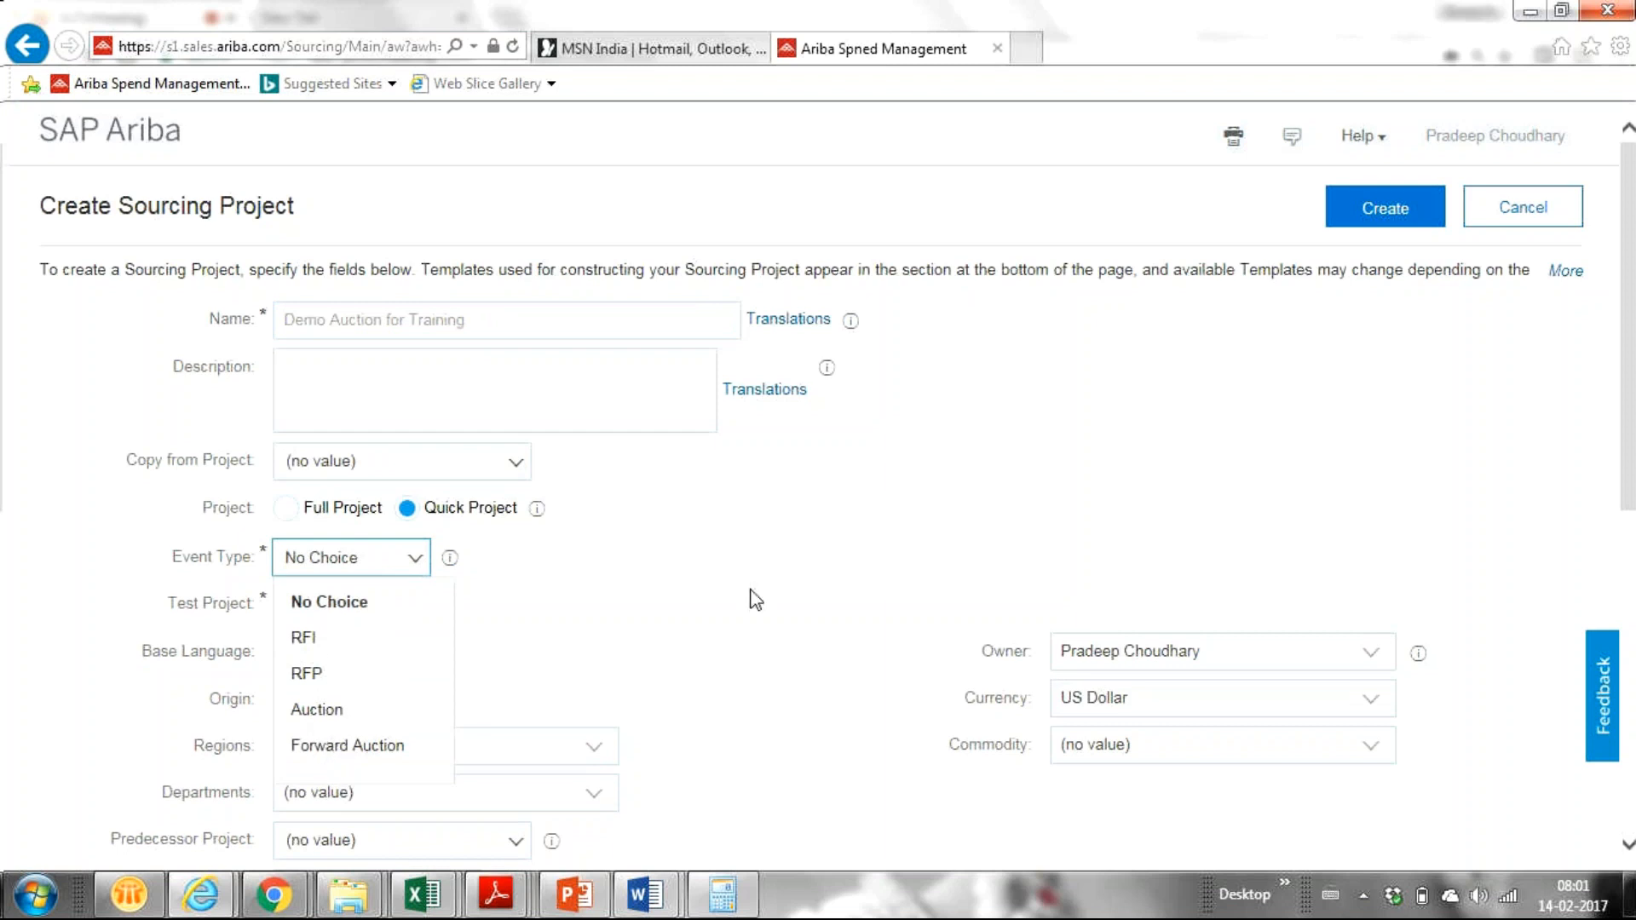
Step: Set the project's Event Type to Auction, keeping Quick Project selected
left_click(753, 598)
left_click(461, 417)
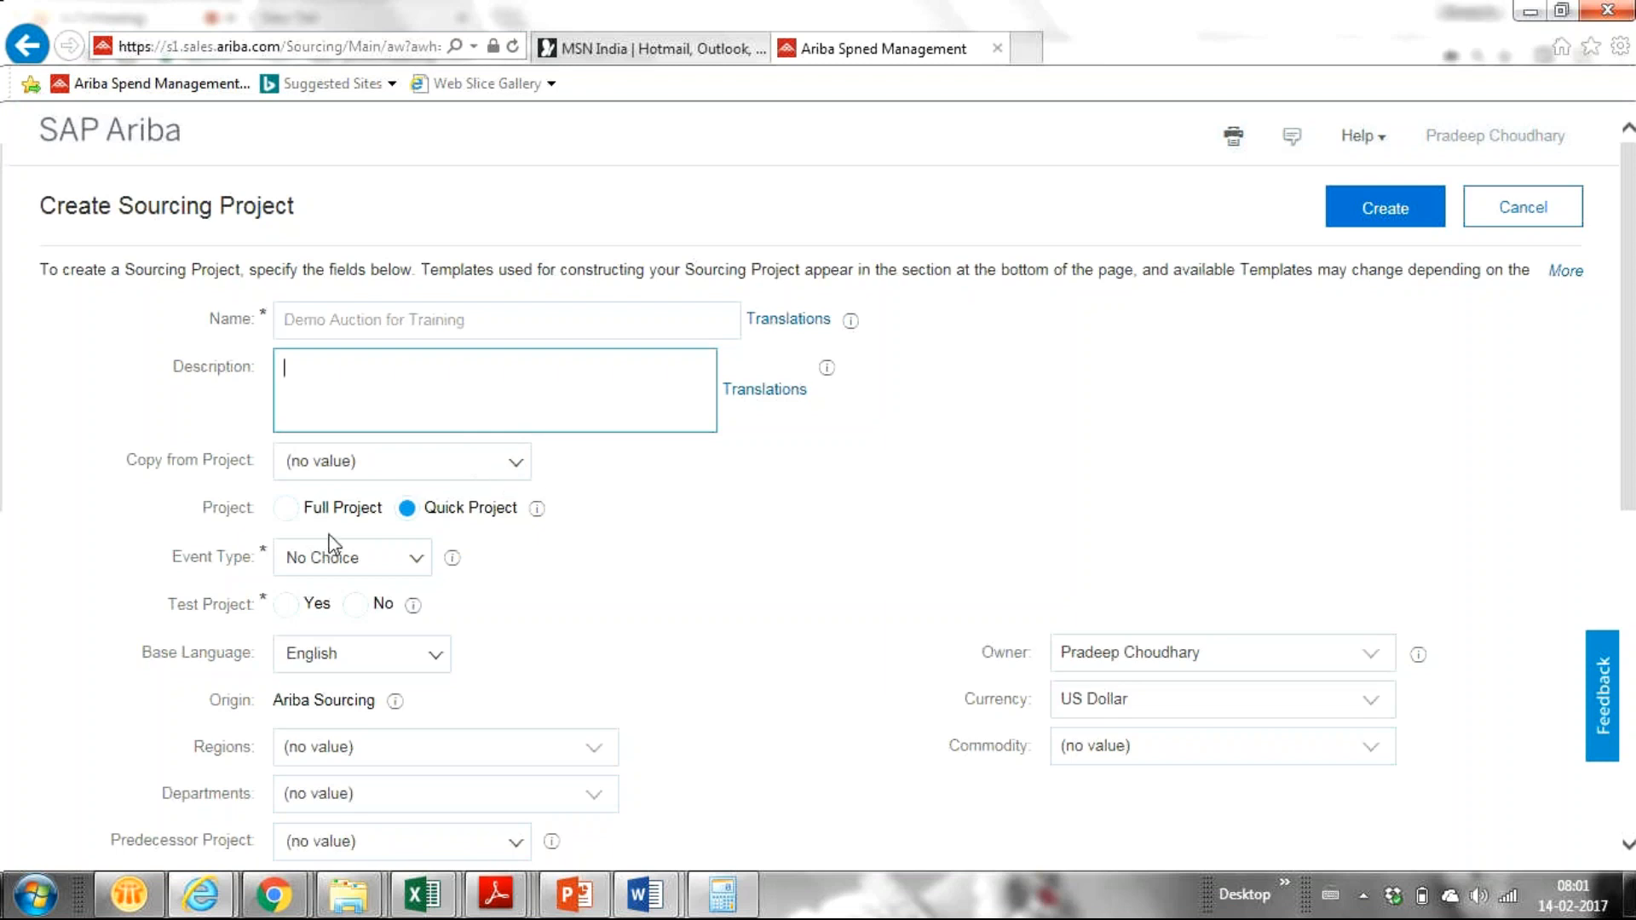
left_click(401, 561)
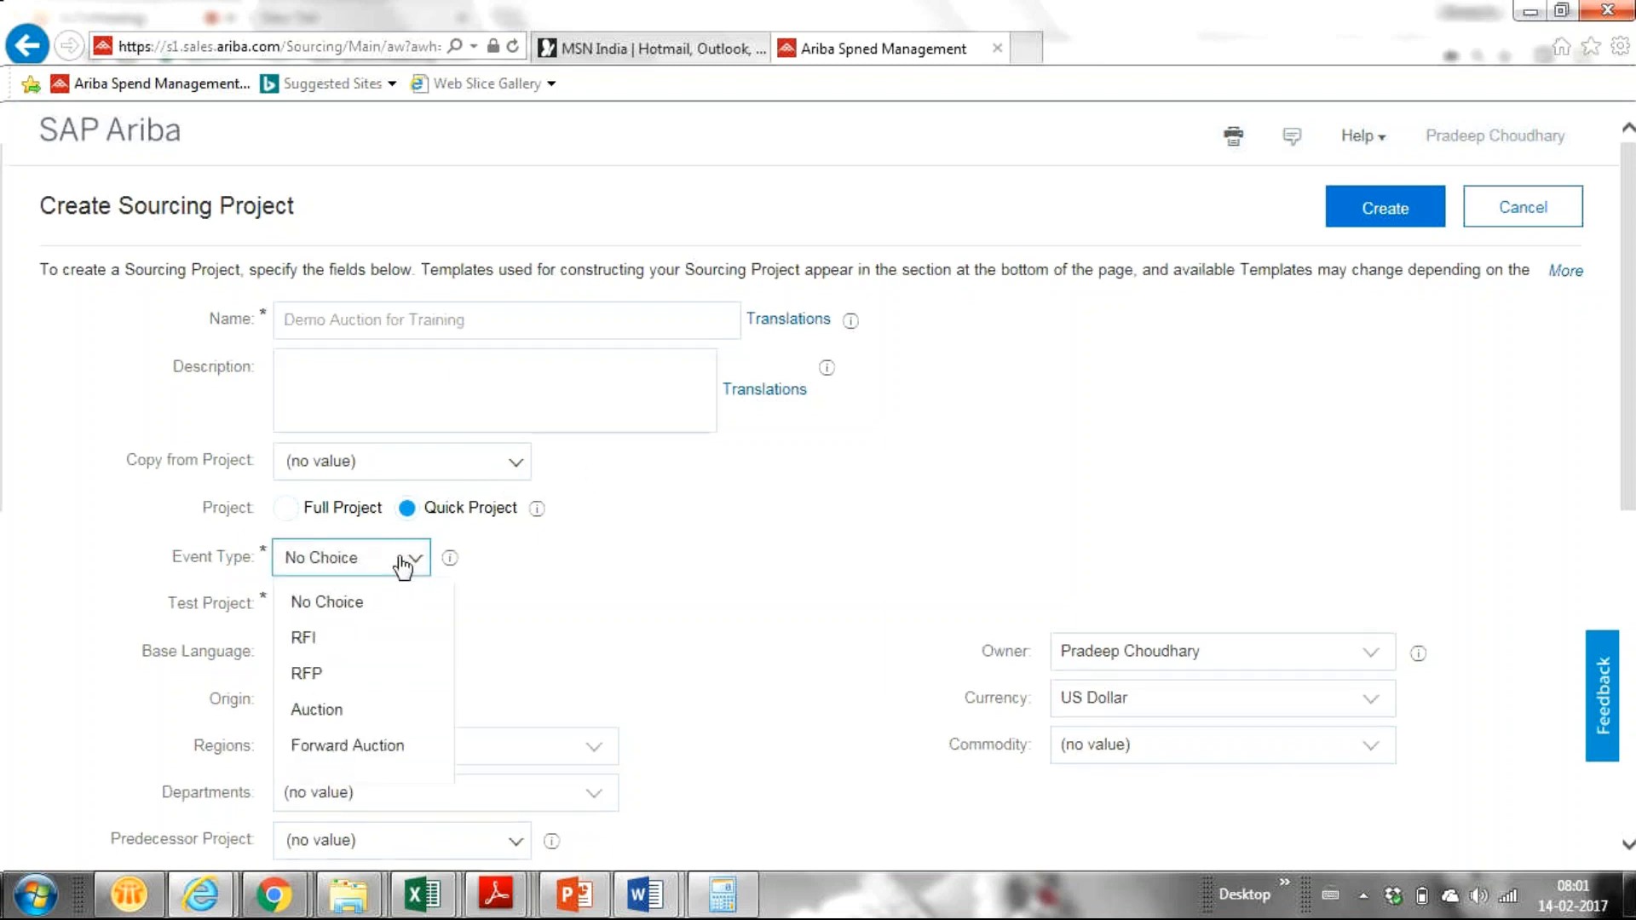
left_click(312, 715)
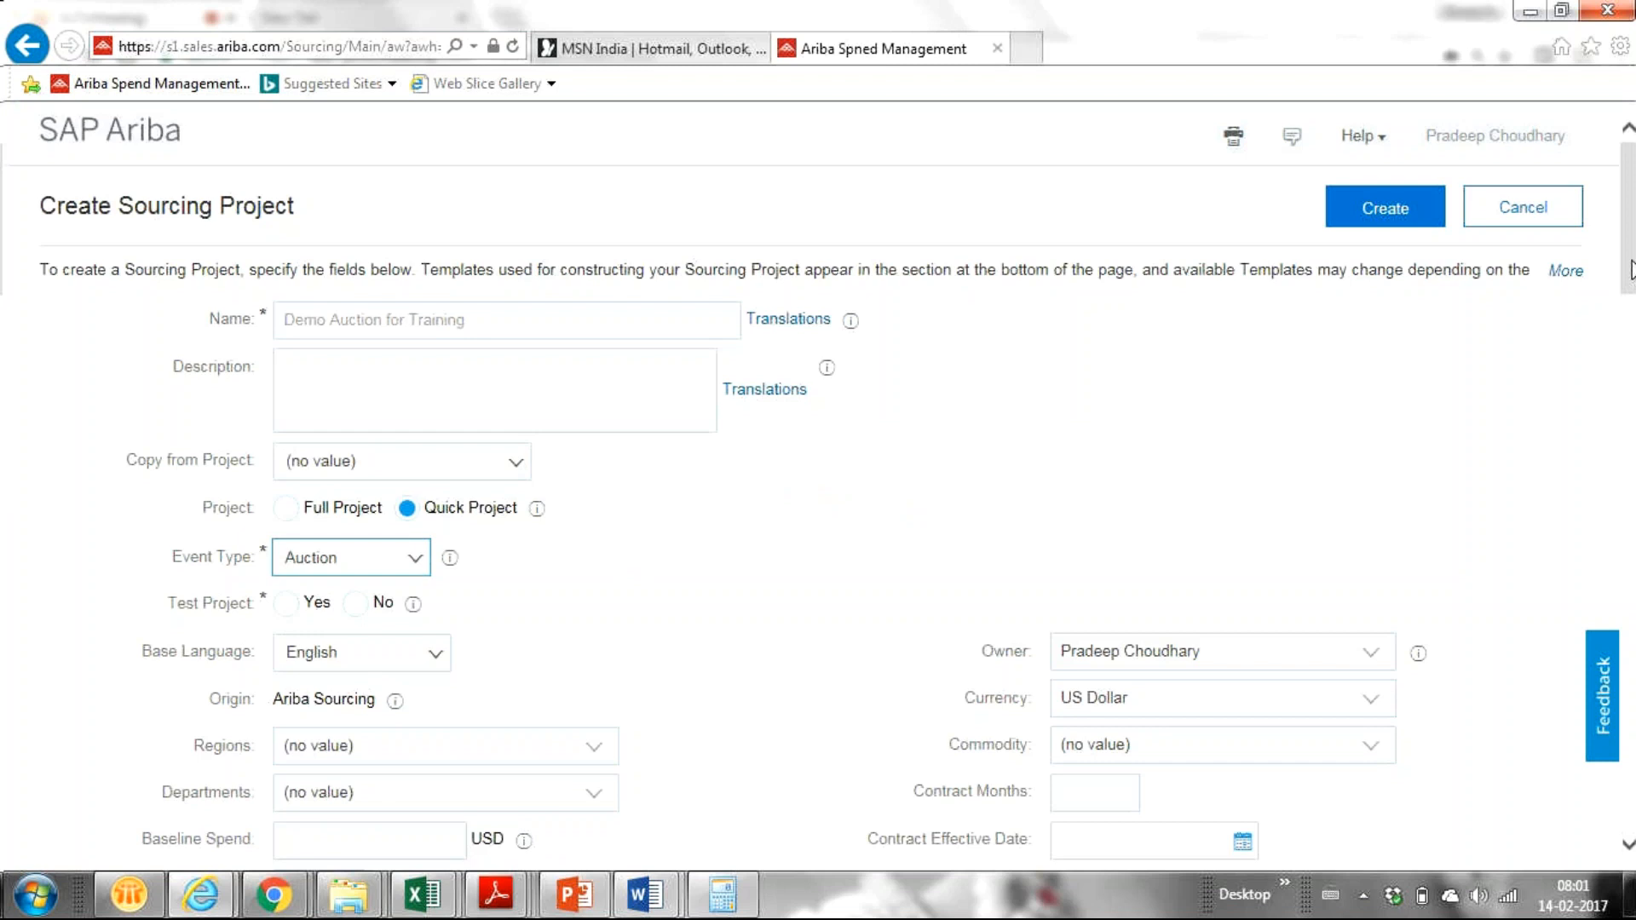
left_click_drag(1620, 258, 1629, 312)
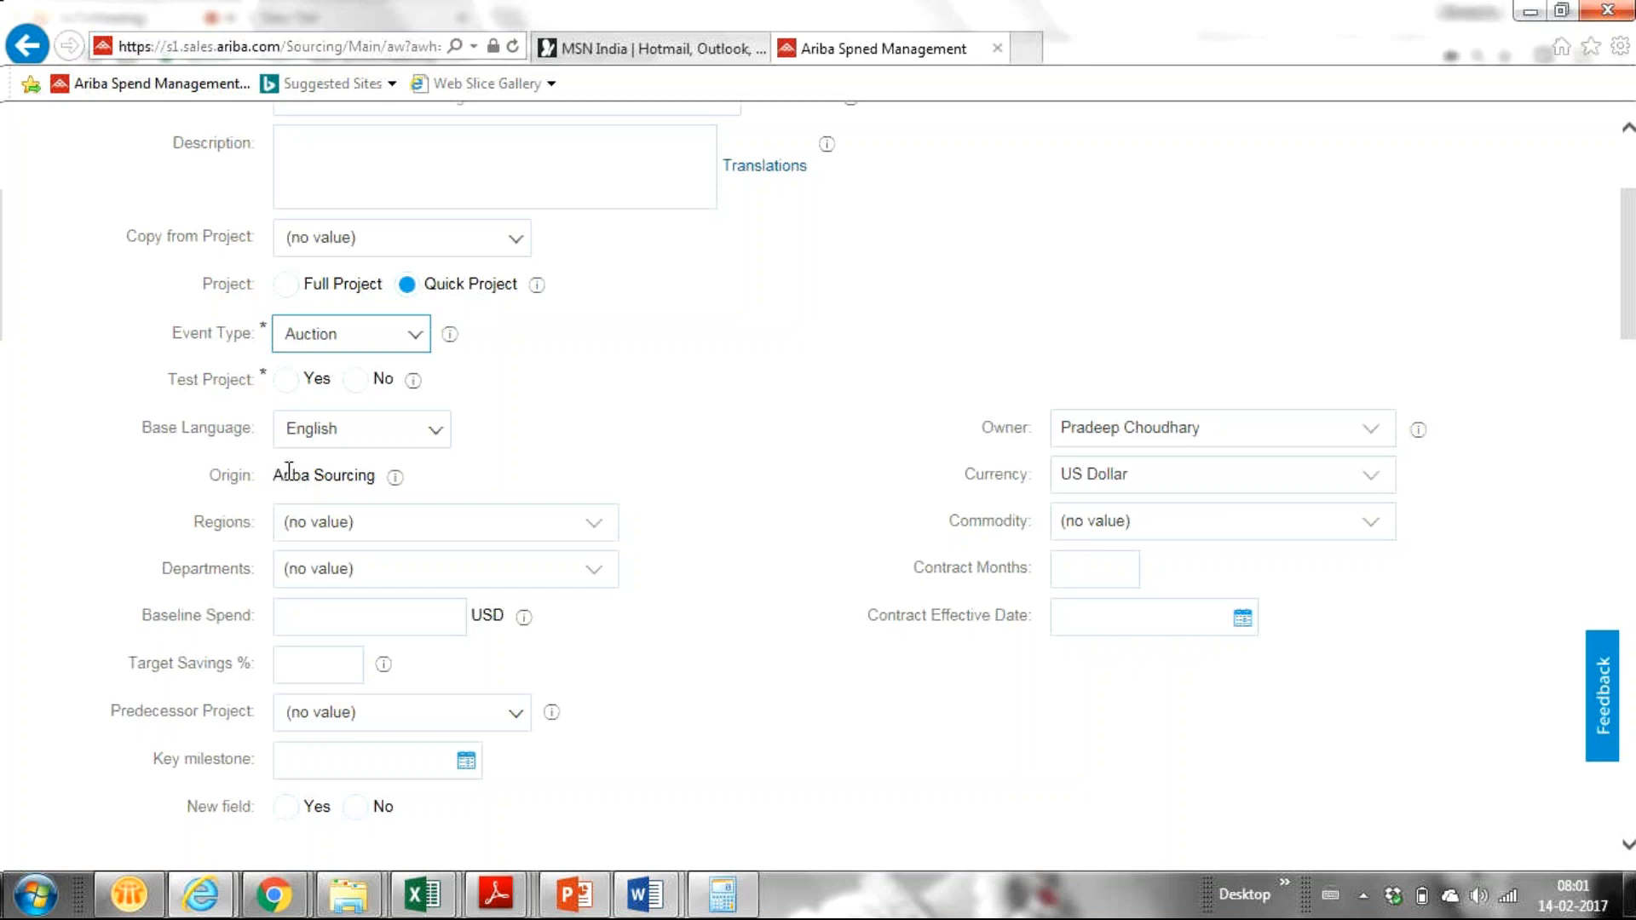
Step: Choose India India as the project's region
left_click_drag(273, 474, 394, 489)
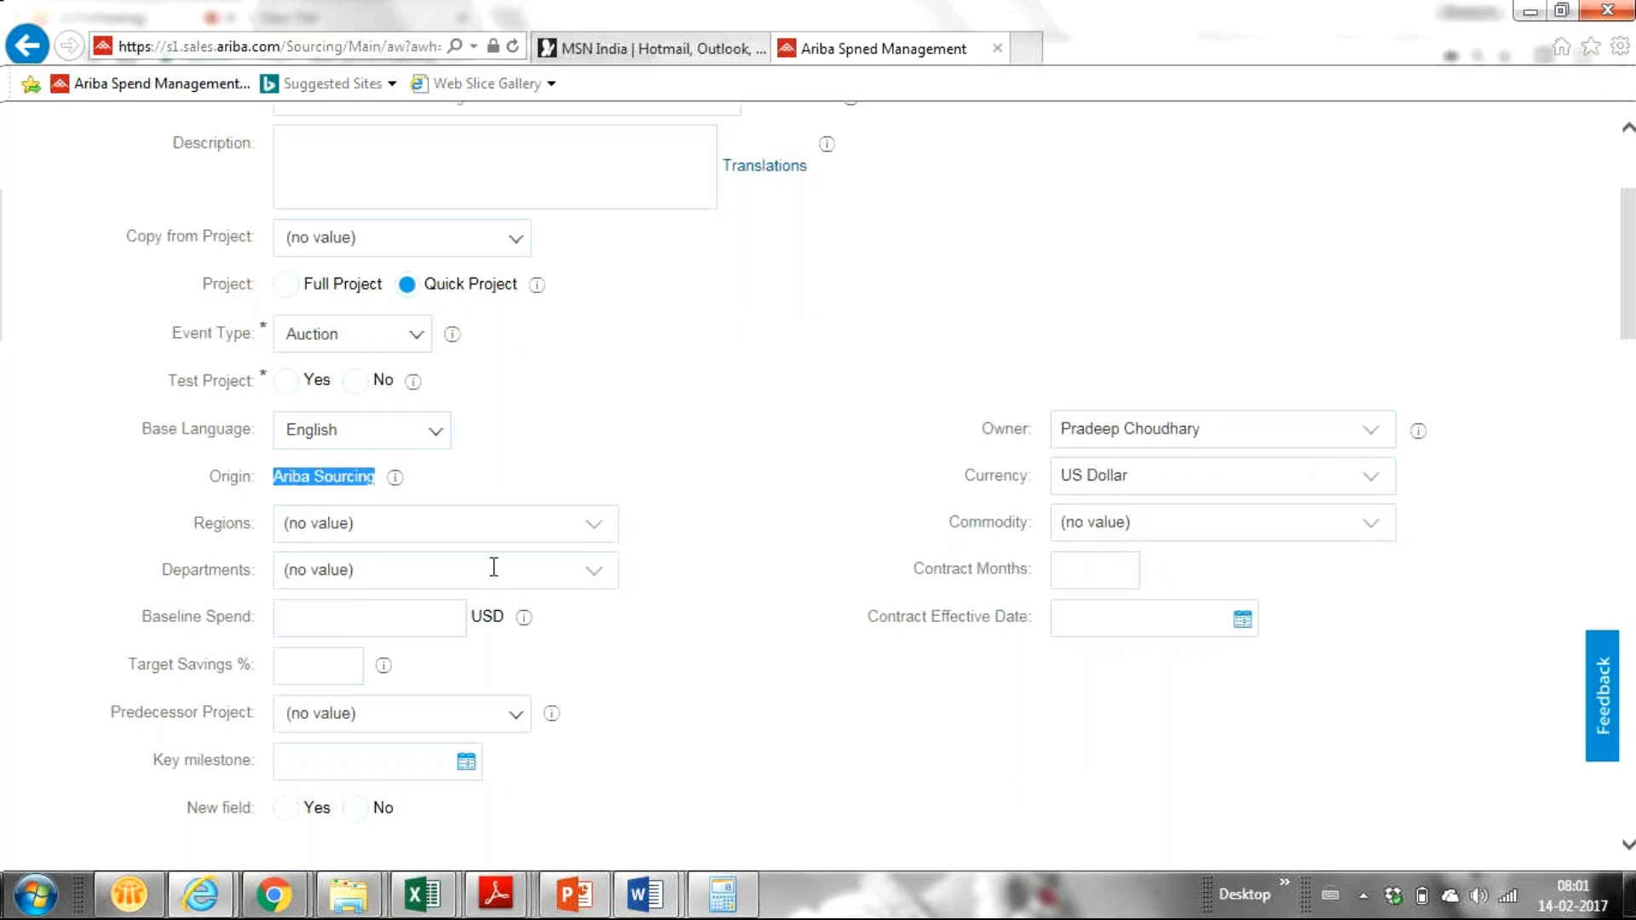
left_click(595, 526)
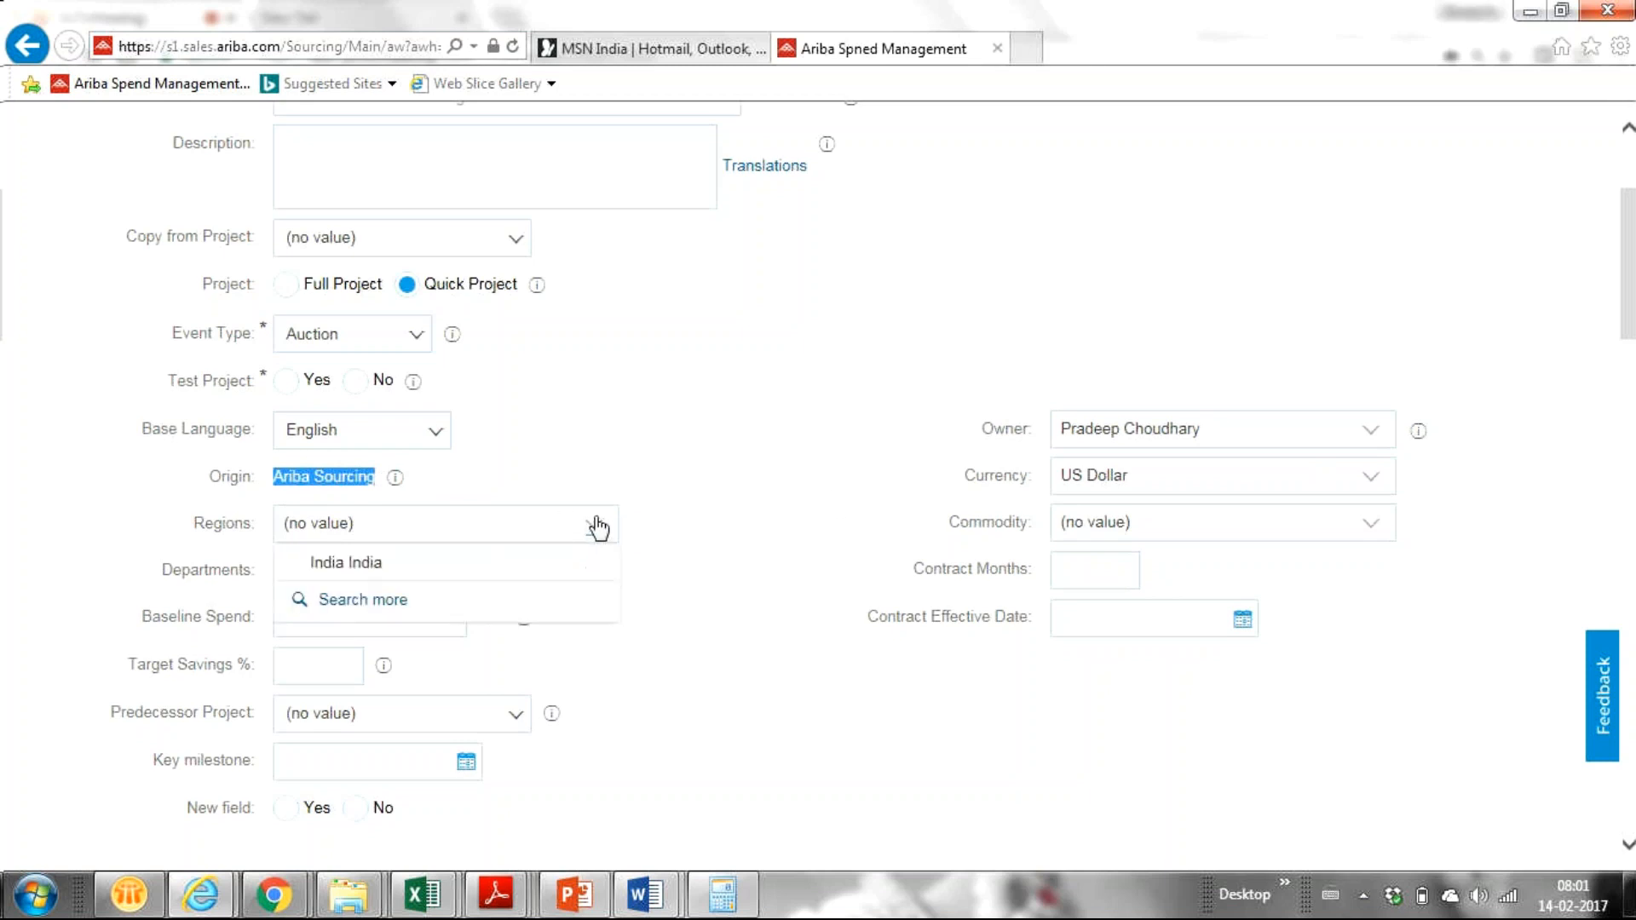
left_click(380, 566)
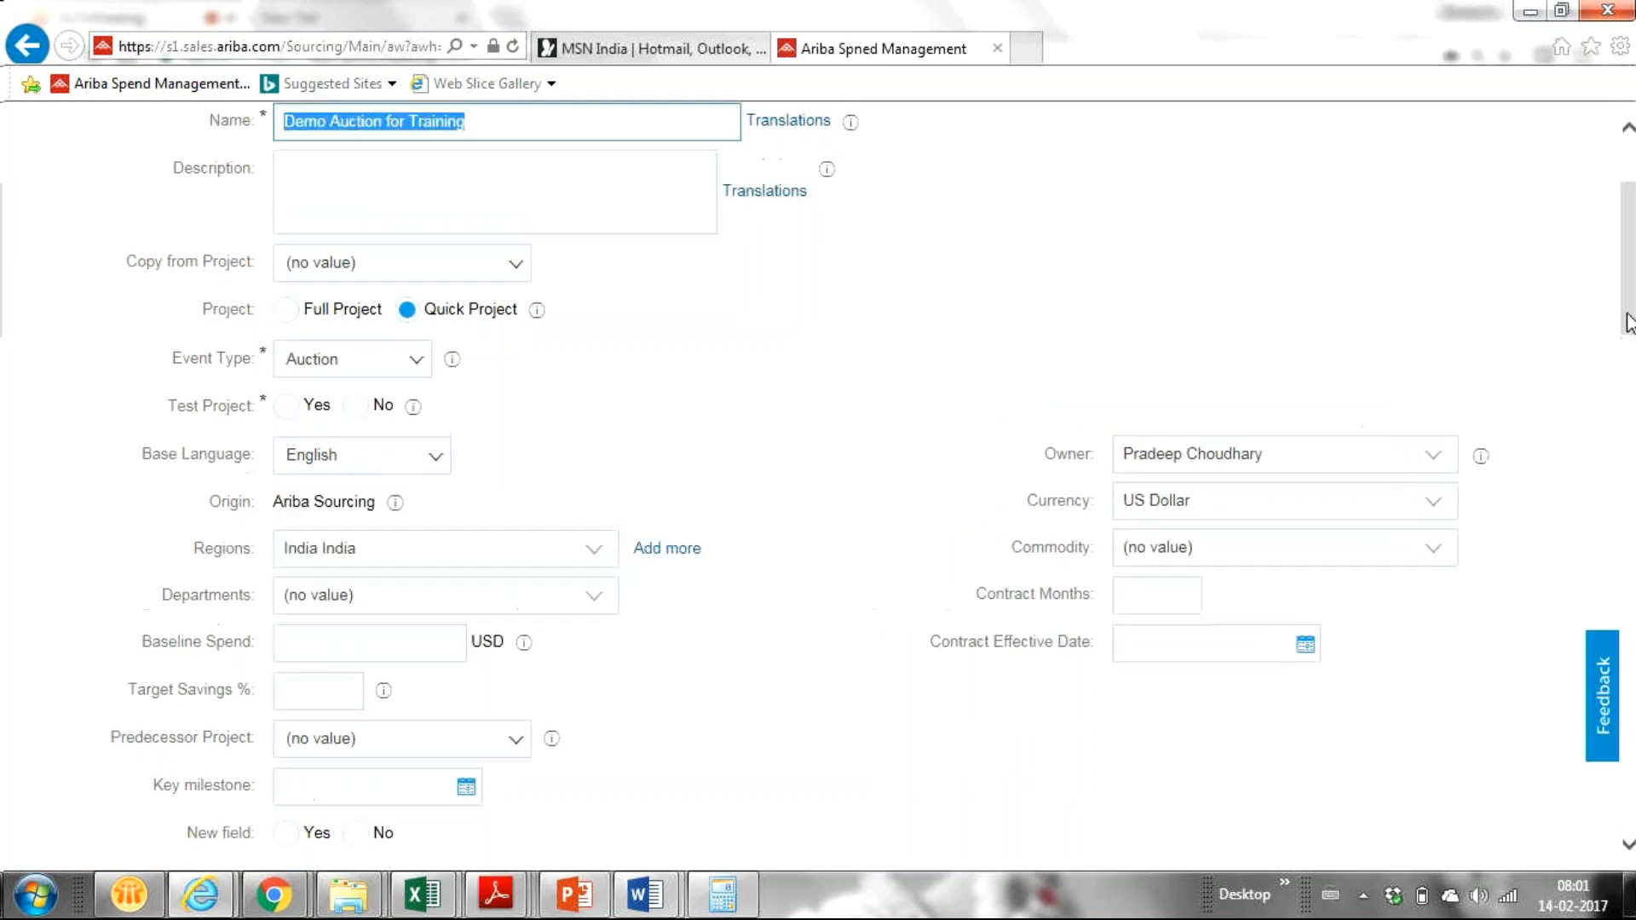
mouse_move(1628, 317)
left_mouse_down()
mouse_move(1629, 332)
mouse_move(1617, 310)
left_mouse_up()
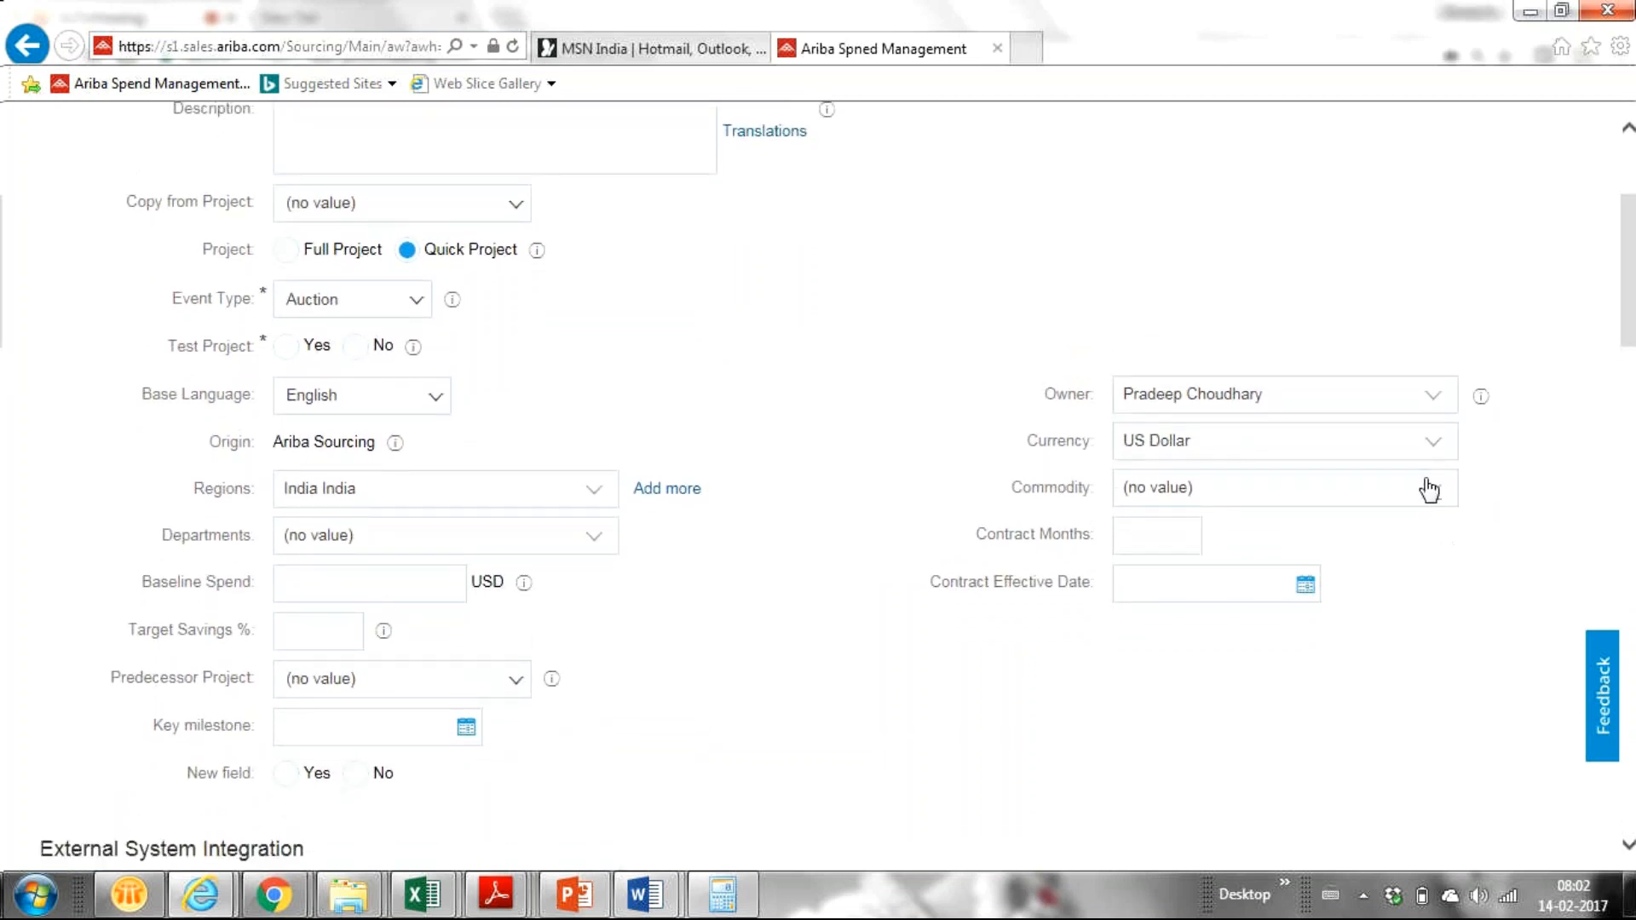
Step: Set the commodity to Computer programmed instruction 86141703 and scroll down to the template list
left_click(1432, 492)
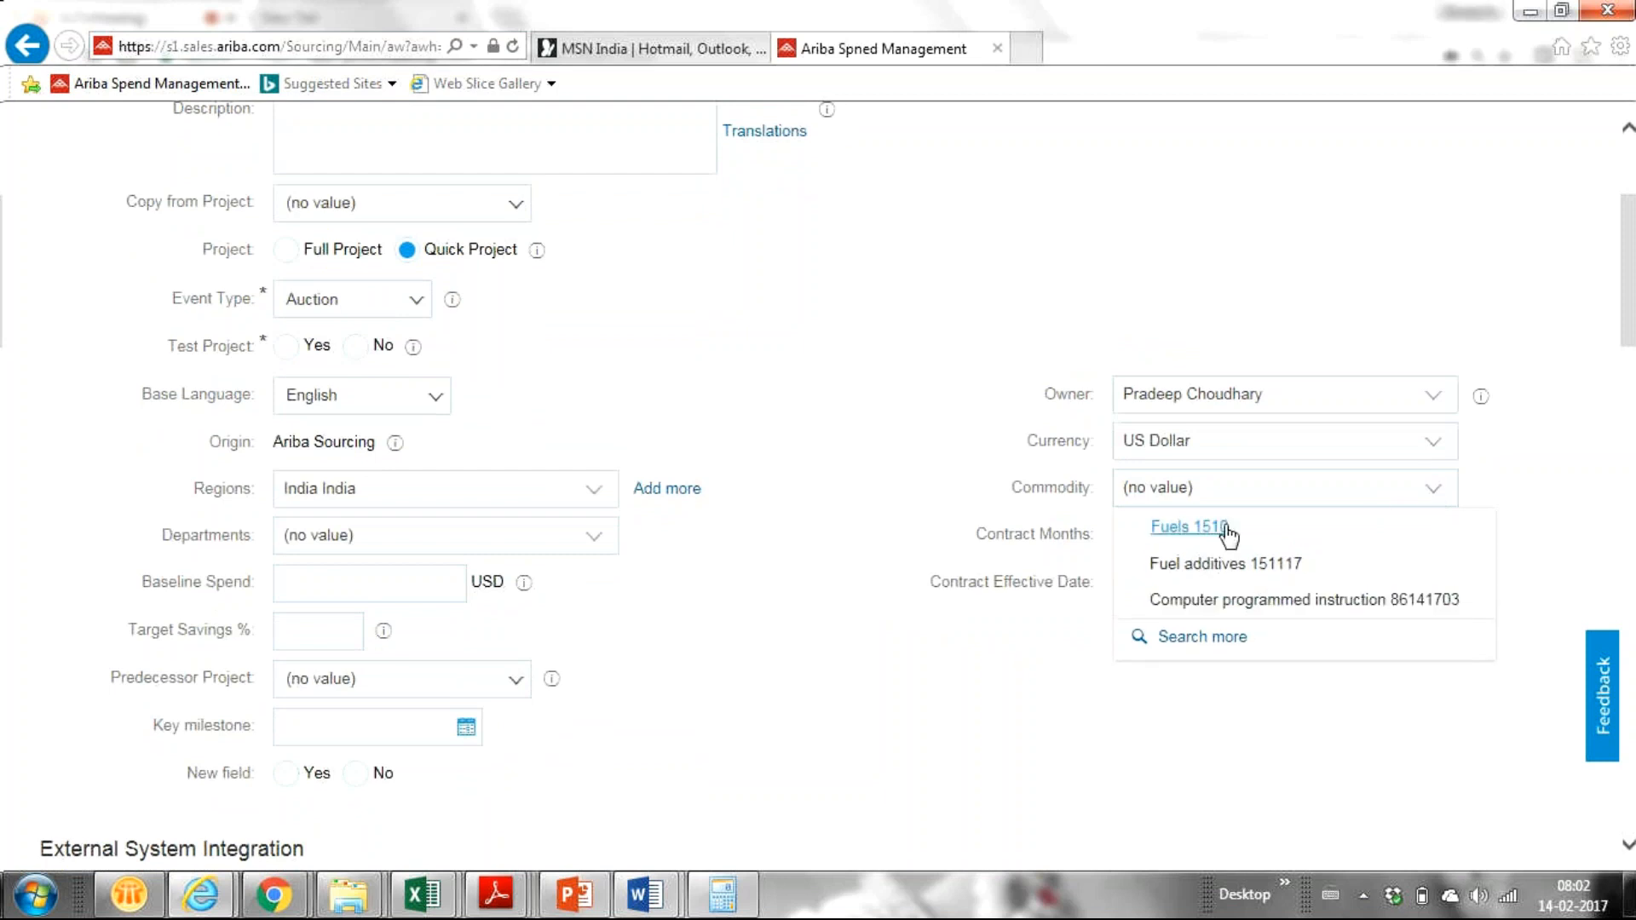
left_click(1195, 601)
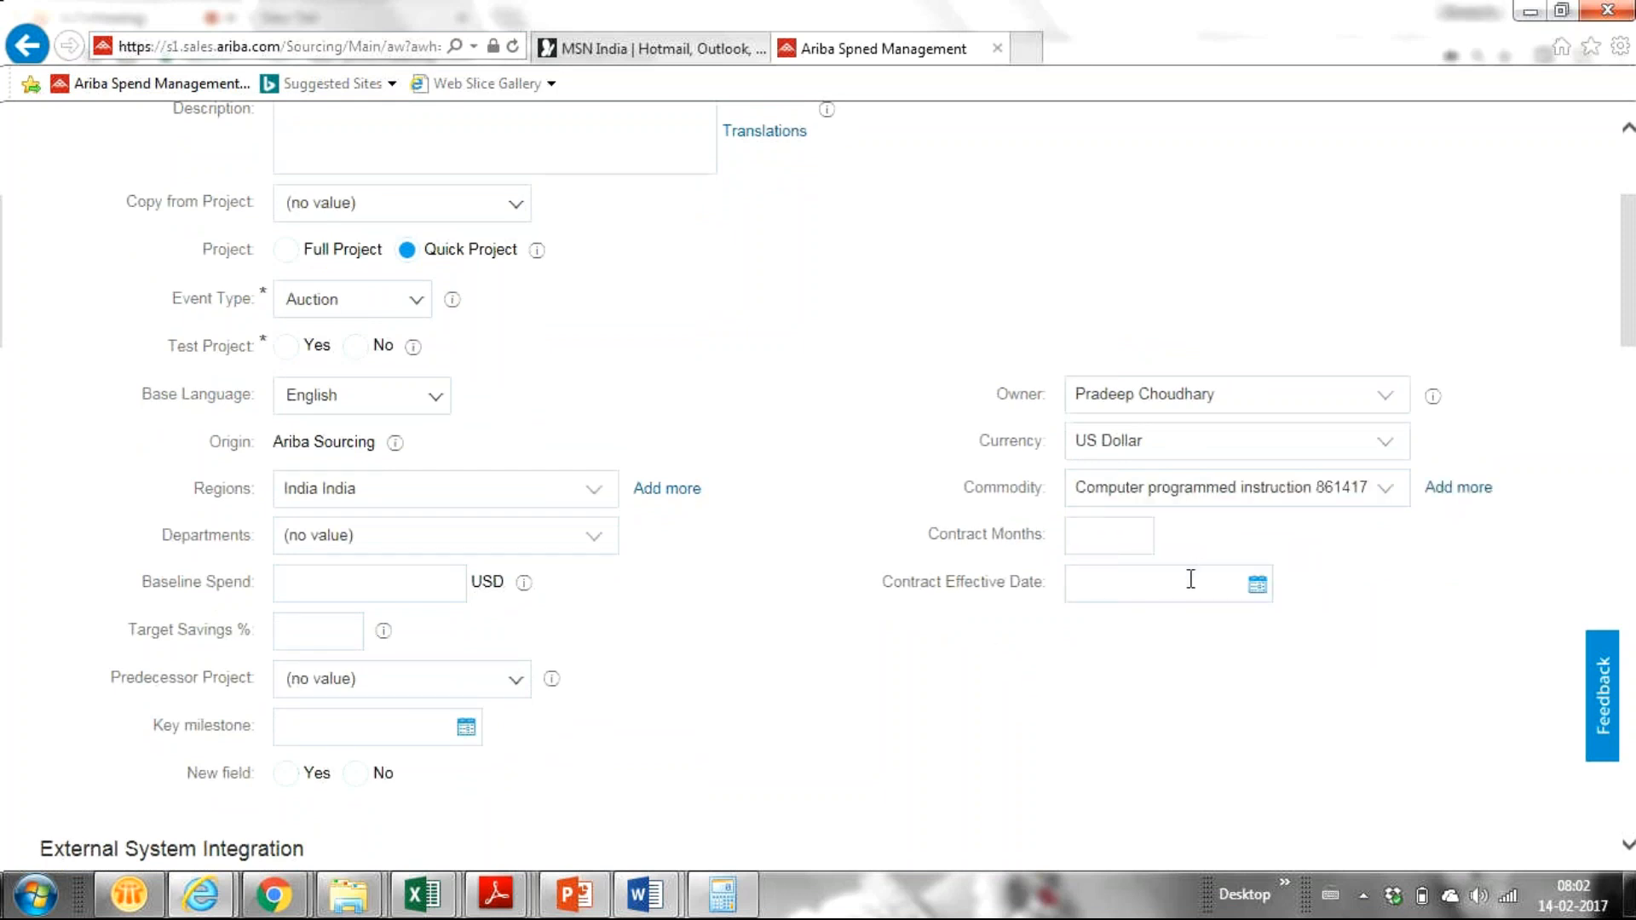
left_click_drag(1633, 313, 1619, 511)
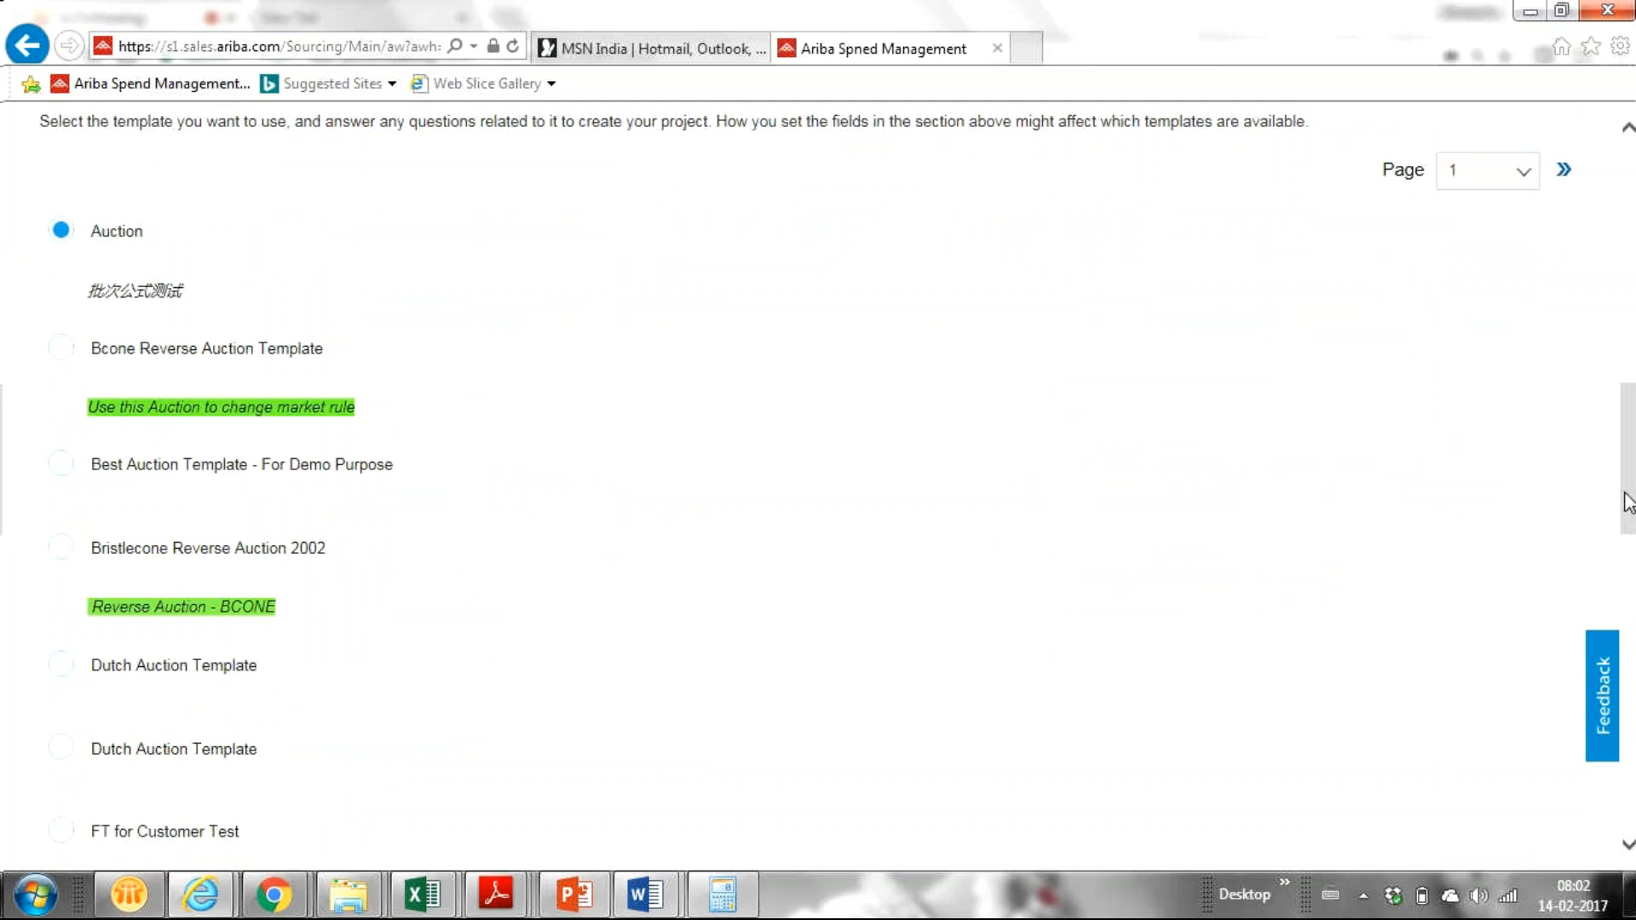
Step: Base the new sourcing project on the Reverse Auction Template
left_click_drag(1629, 500, 1610, 610)
left_click(60, 550)
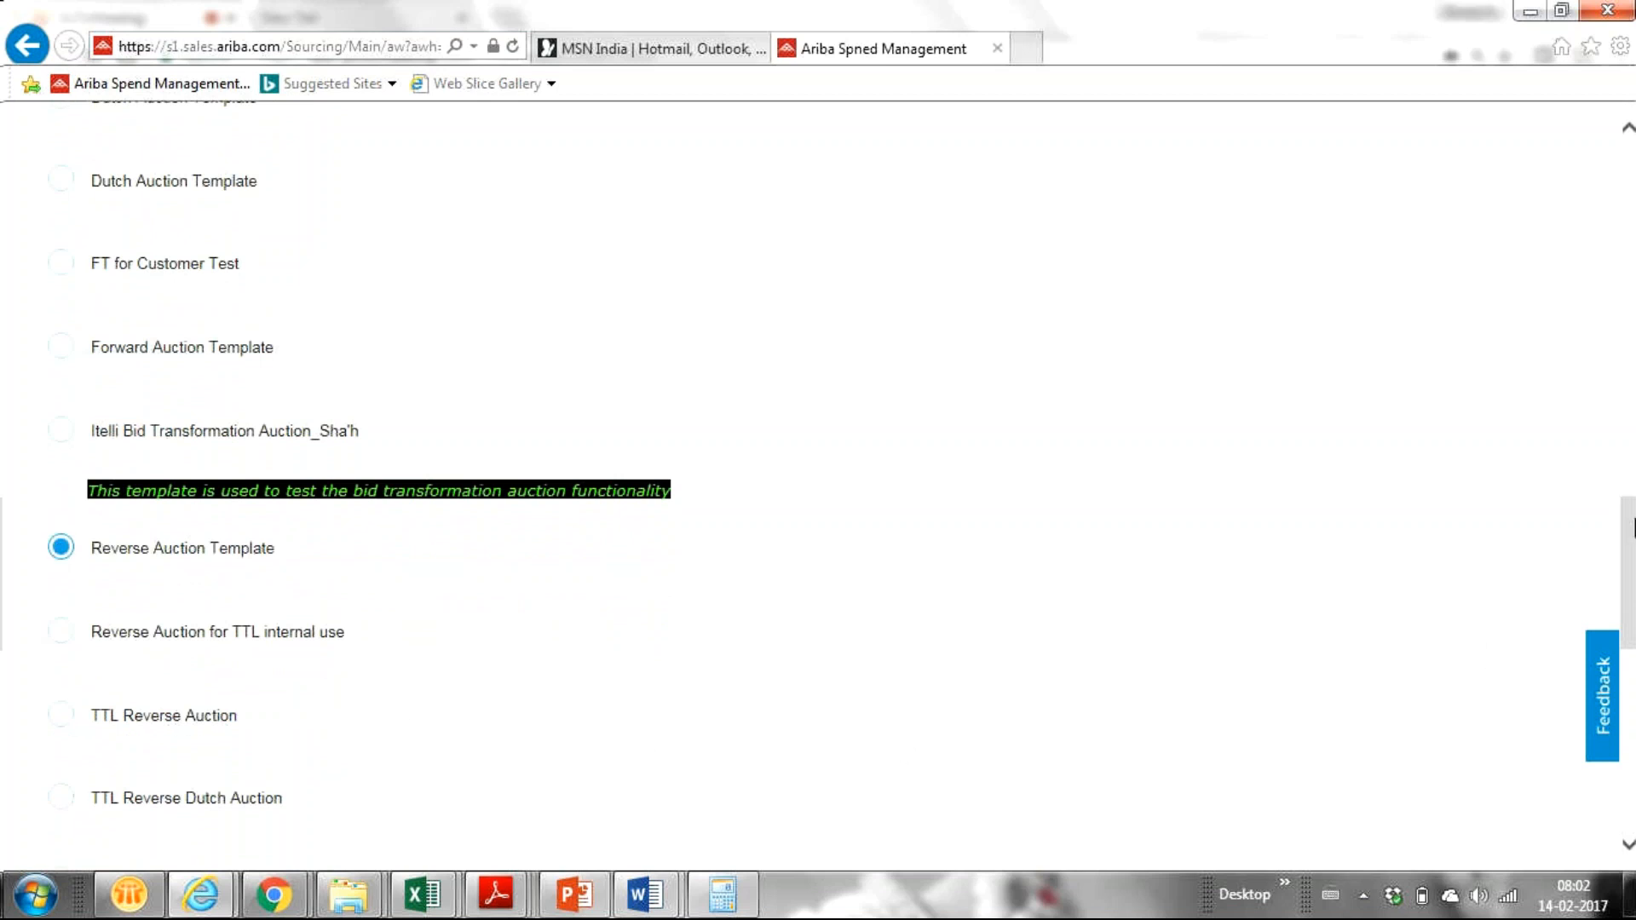
mouse_move(1633, 511)
left_mouse_down()
mouse_move(1634, 564)
mouse_move(1631, 441)
mouse_move(1630, 507)
left_mouse_up()
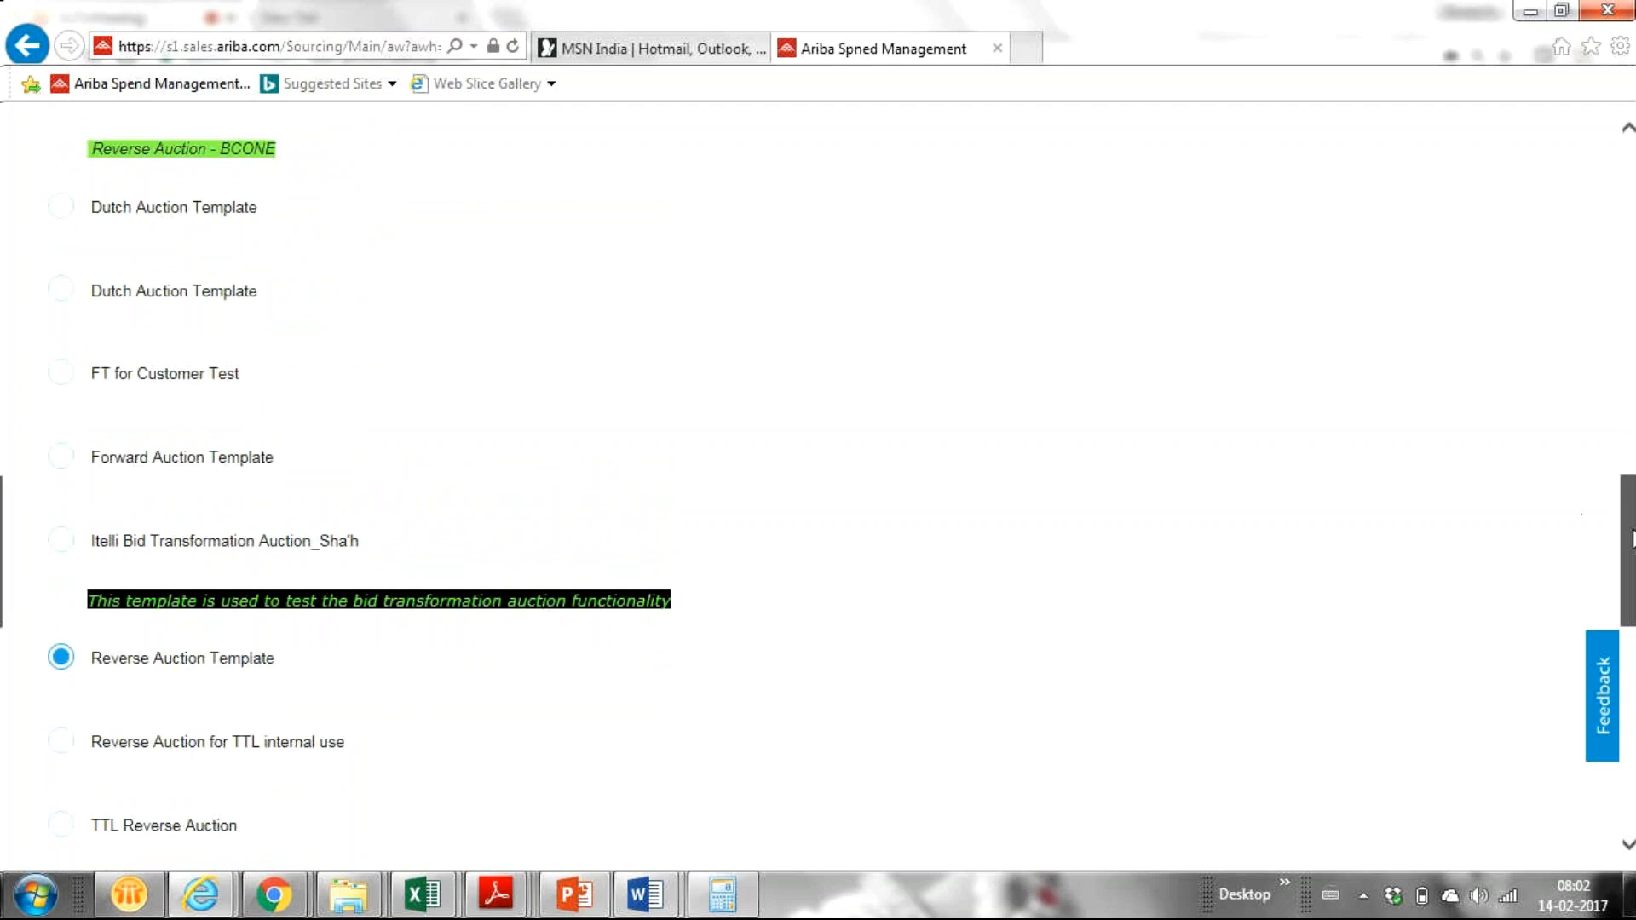
Step: Set Test Project to Yes and create the Demo Auction for Training project
left_click_drag(1632, 539, 1588, 201)
left_click(1354, 210)
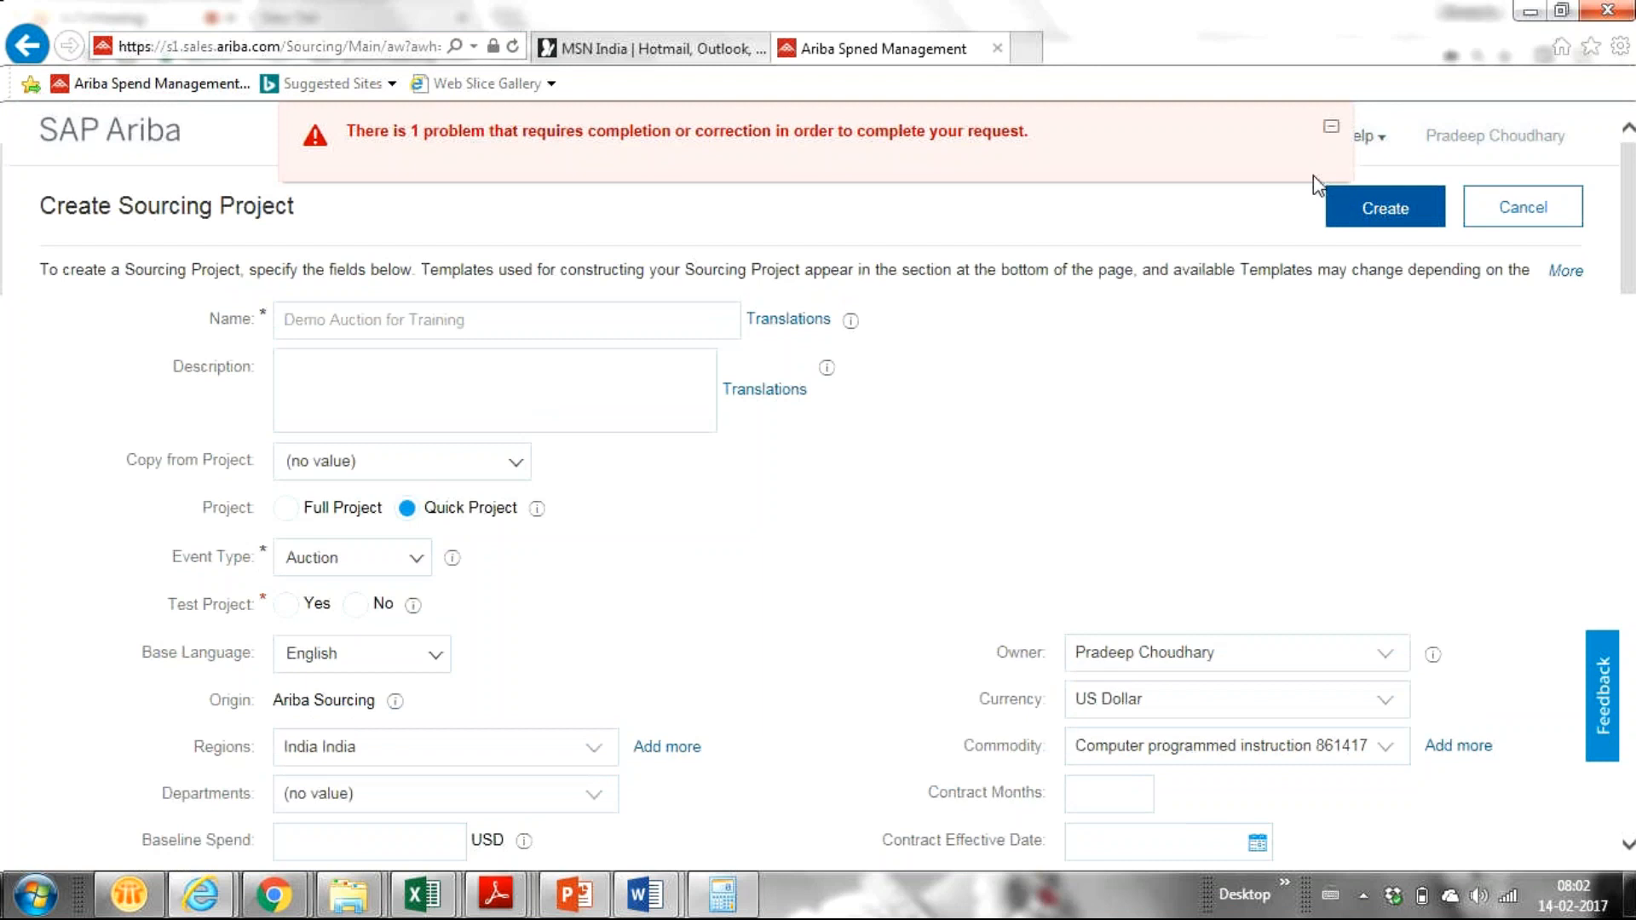
left_click(287, 605)
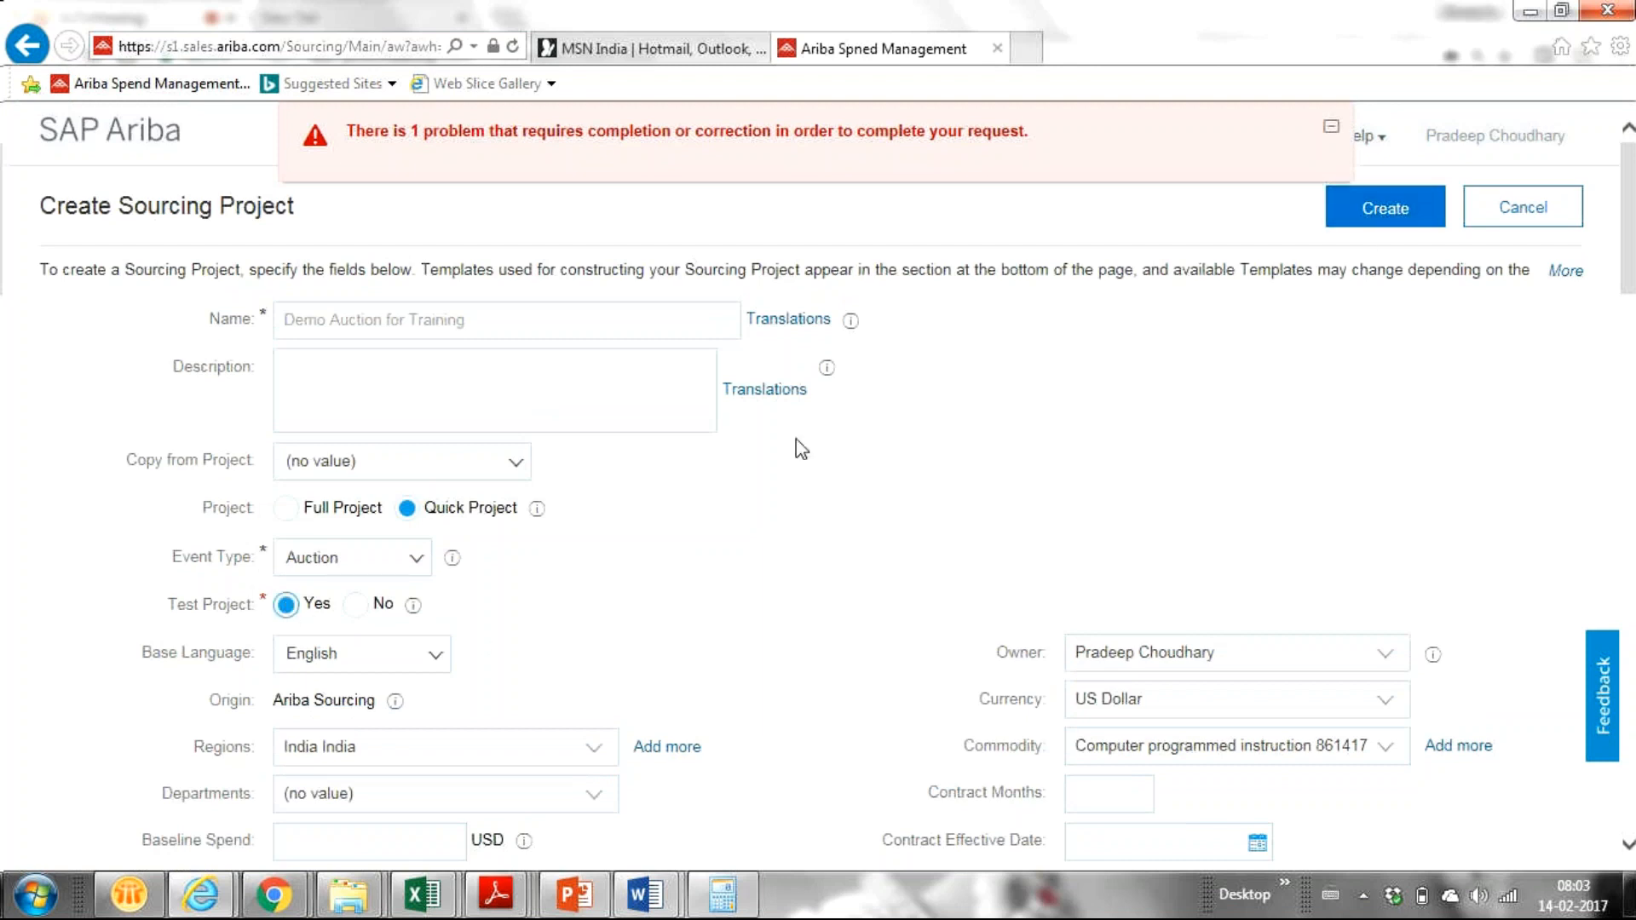
left_click(1401, 209)
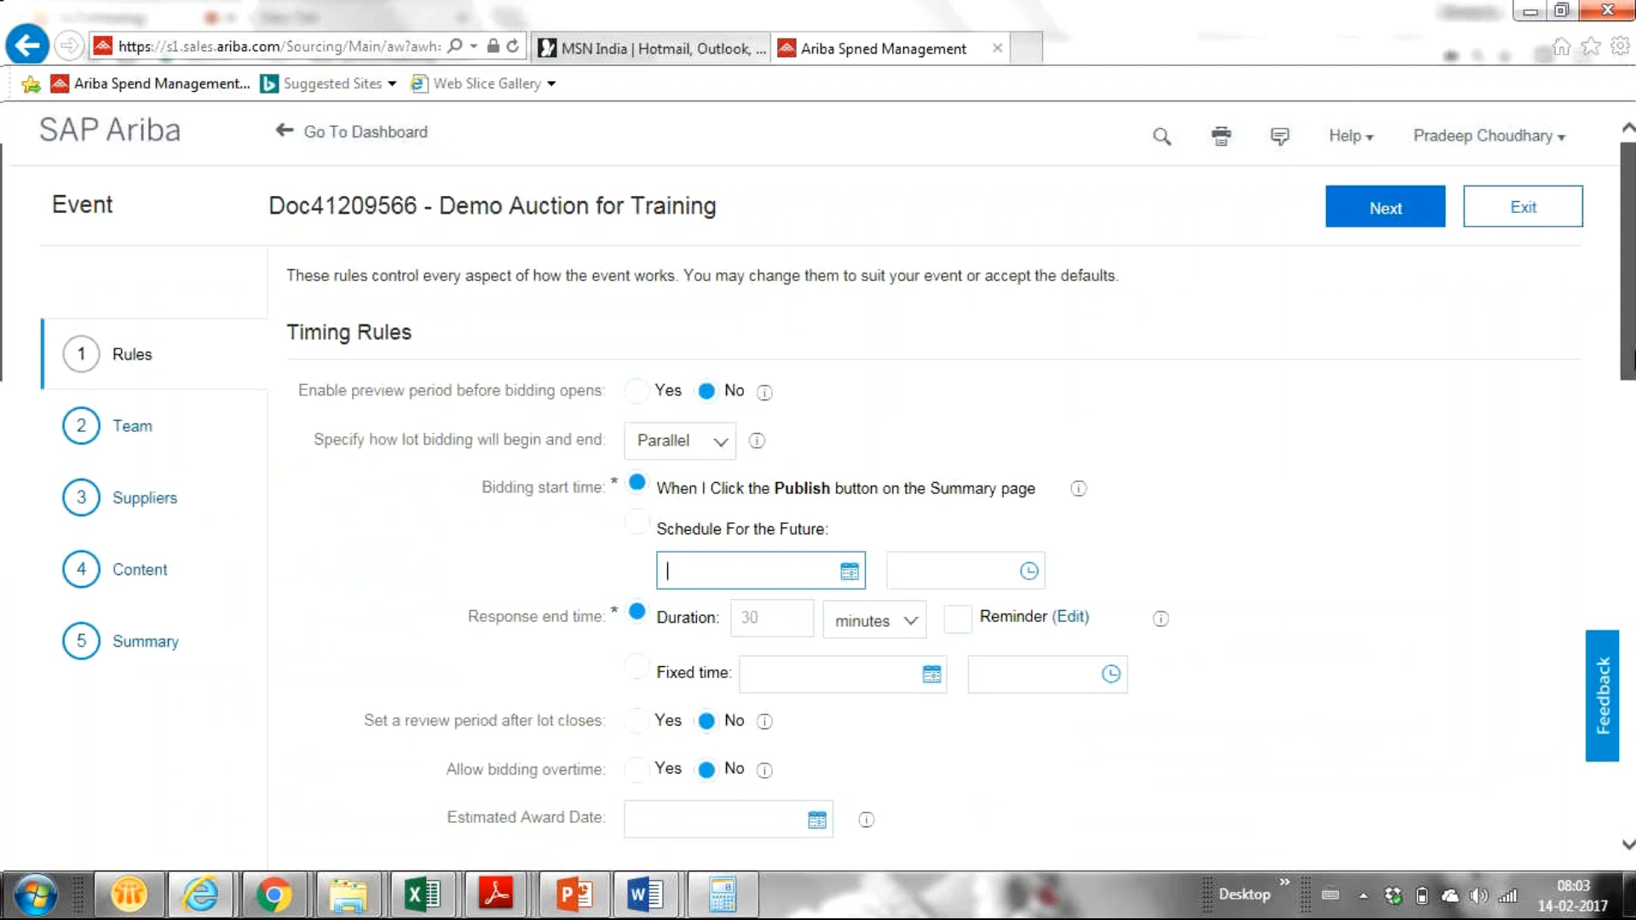
Step: On the event's Rules page, open the lot bidding begin/end choices under Timing Rules
left_click_drag(1626, 352, 1625, 373)
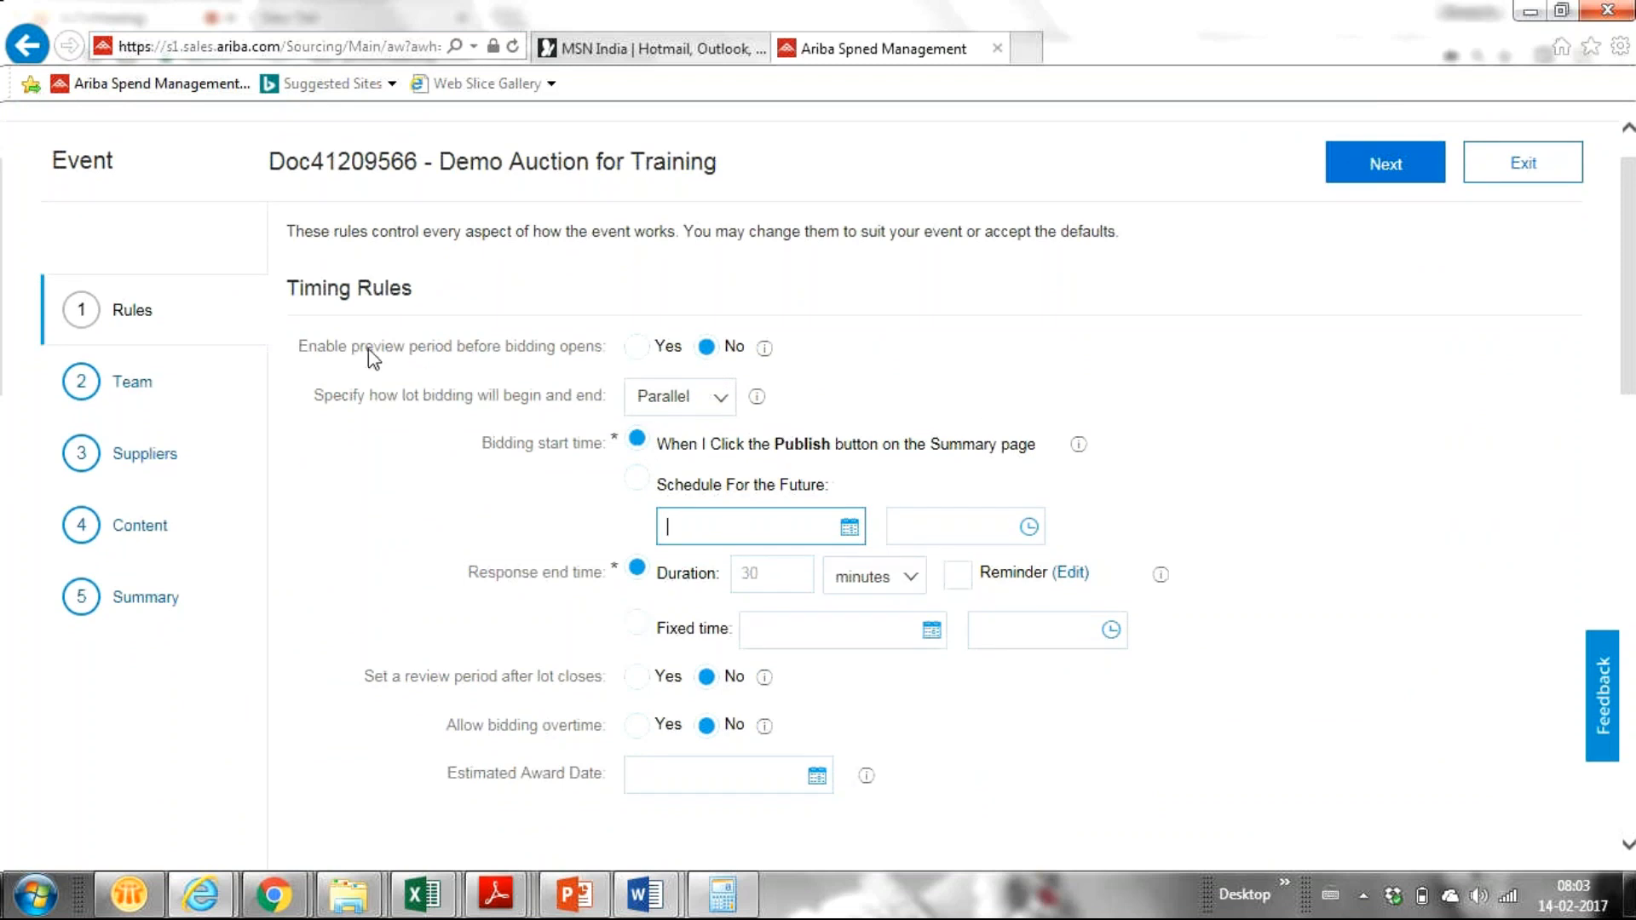
left_click(720, 402)
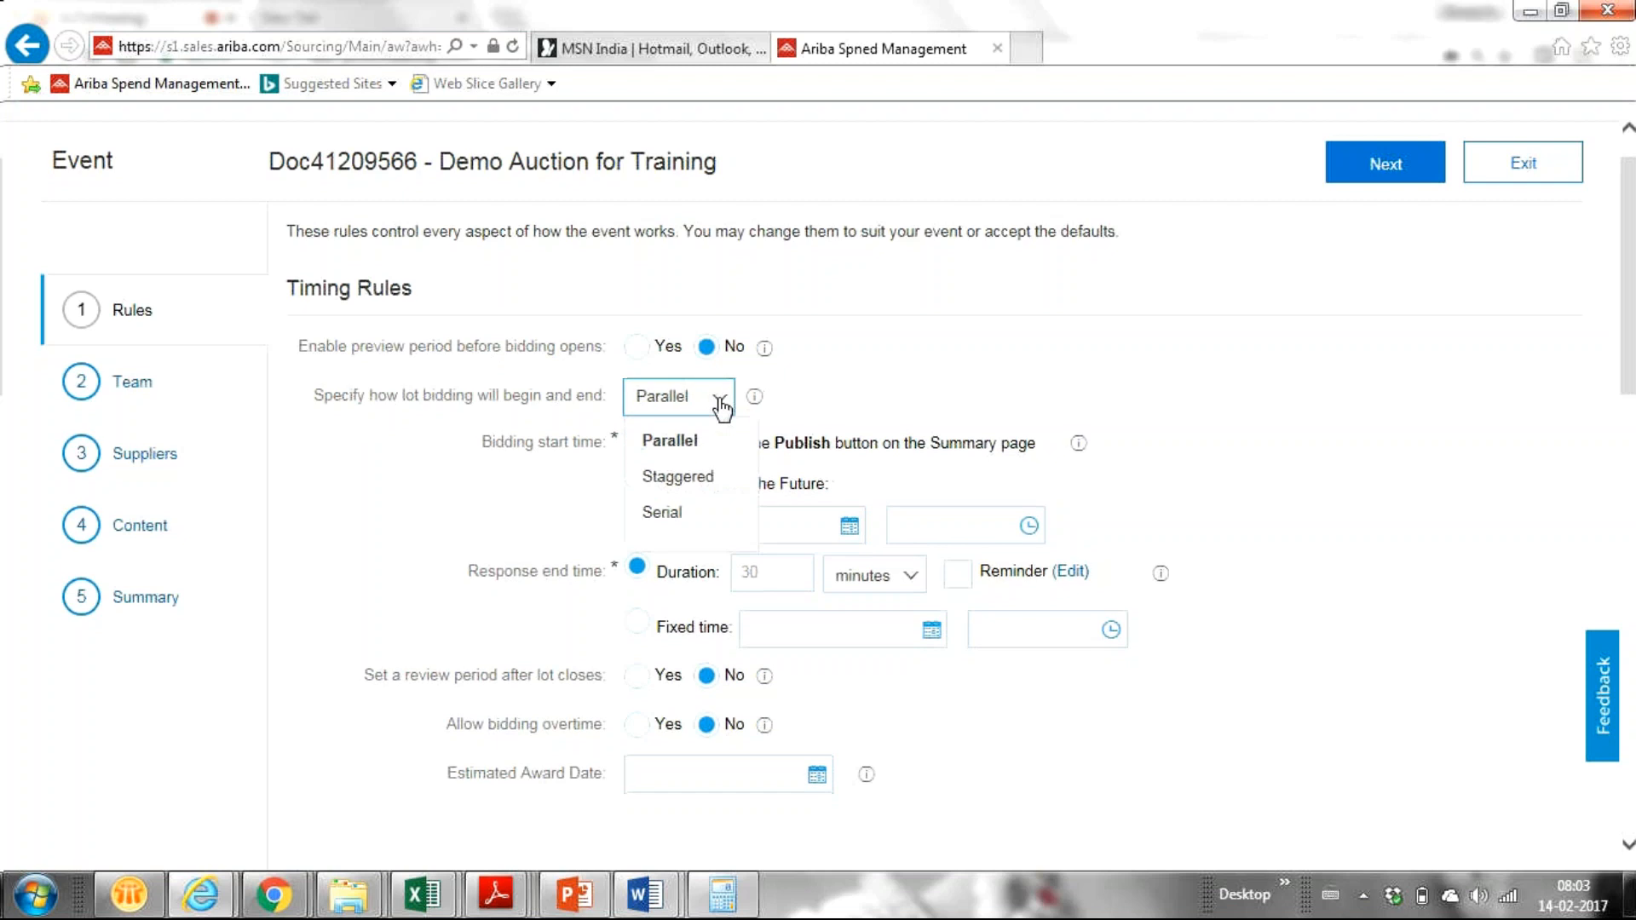
Step: Set lot bidding to Staggered with a 10-minute running time for the first lot
left_click(687, 480)
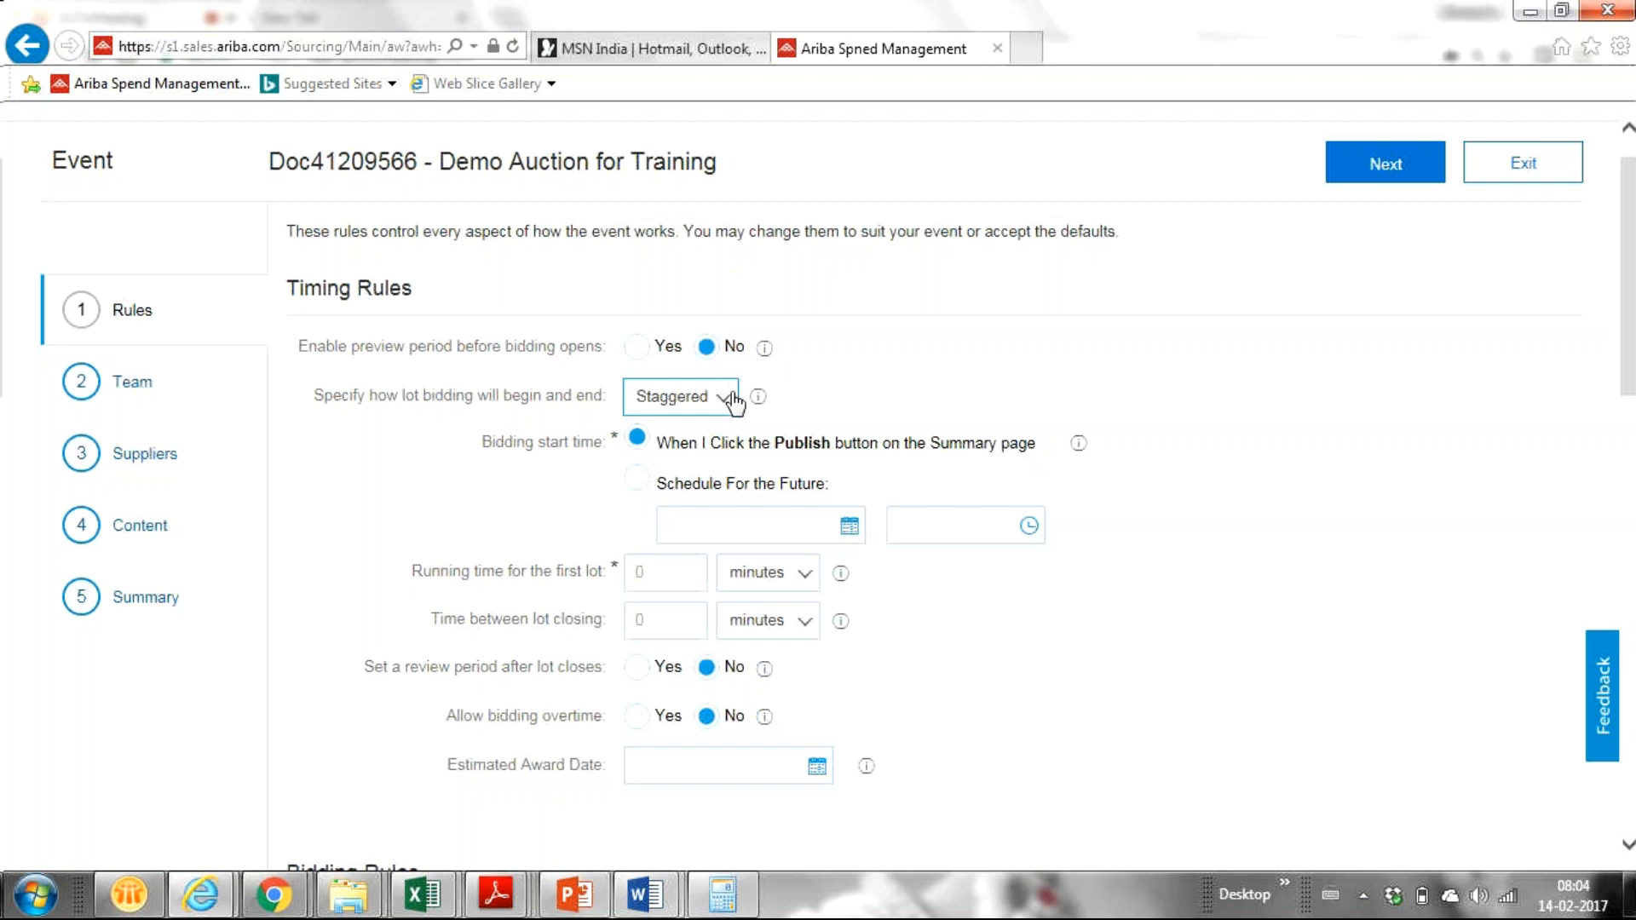
left_click(657, 580)
key("BackSpace")
type("12")
key("BackSpace")
type("0")
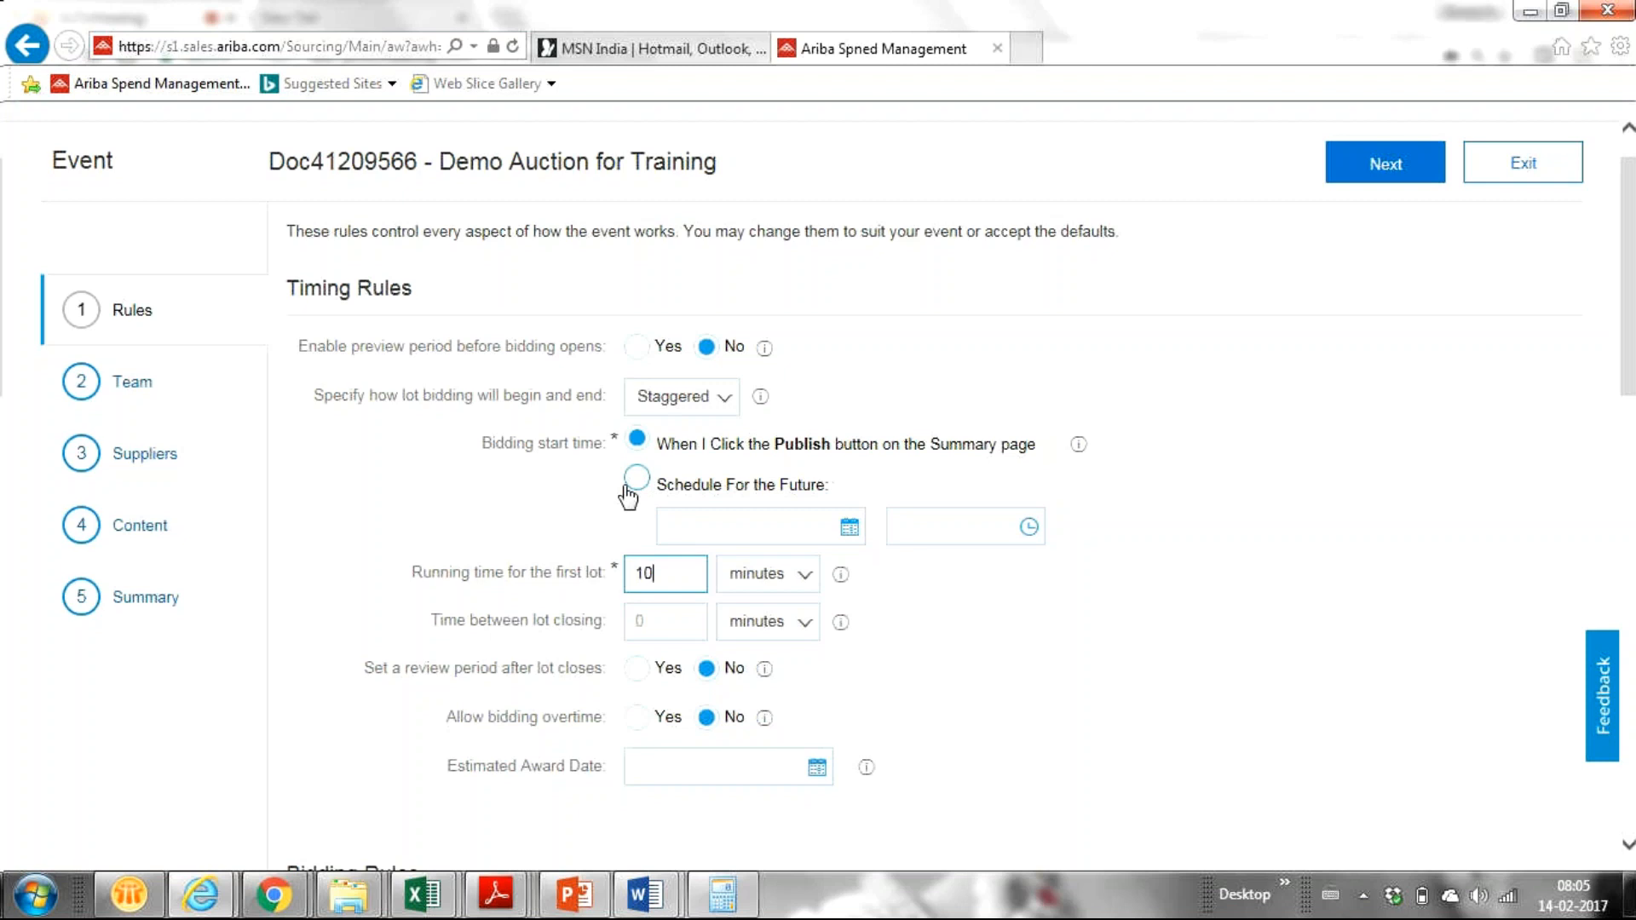
left_click(722, 413)
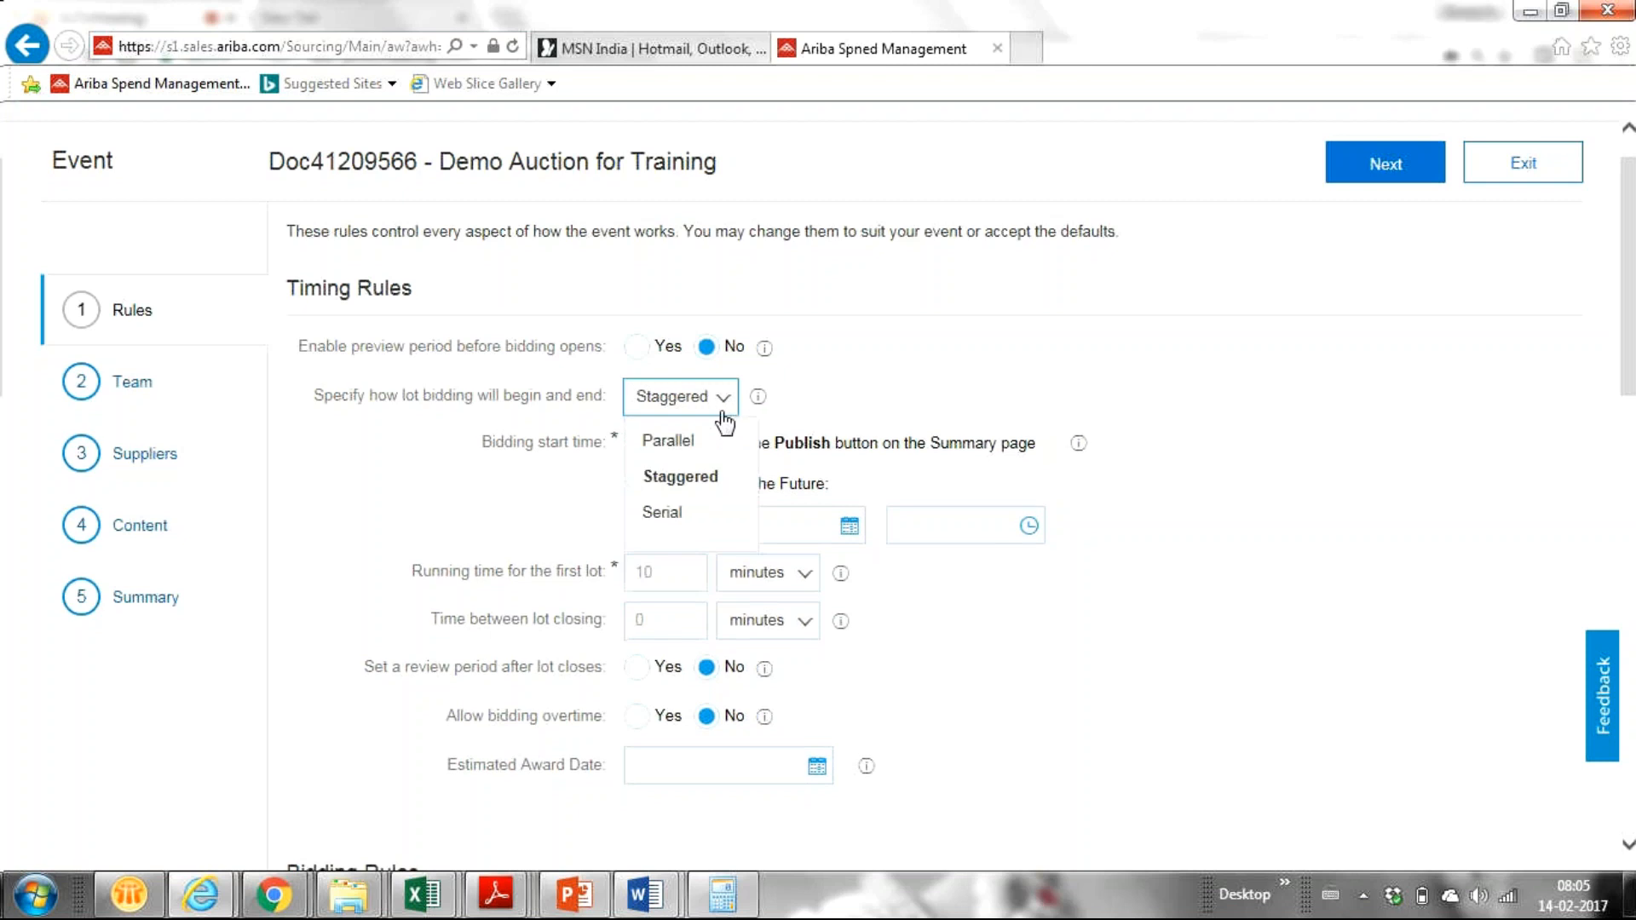
Step: Try Serial lot bidding, then switch lot bidding back to Parallel
left_click(662, 512)
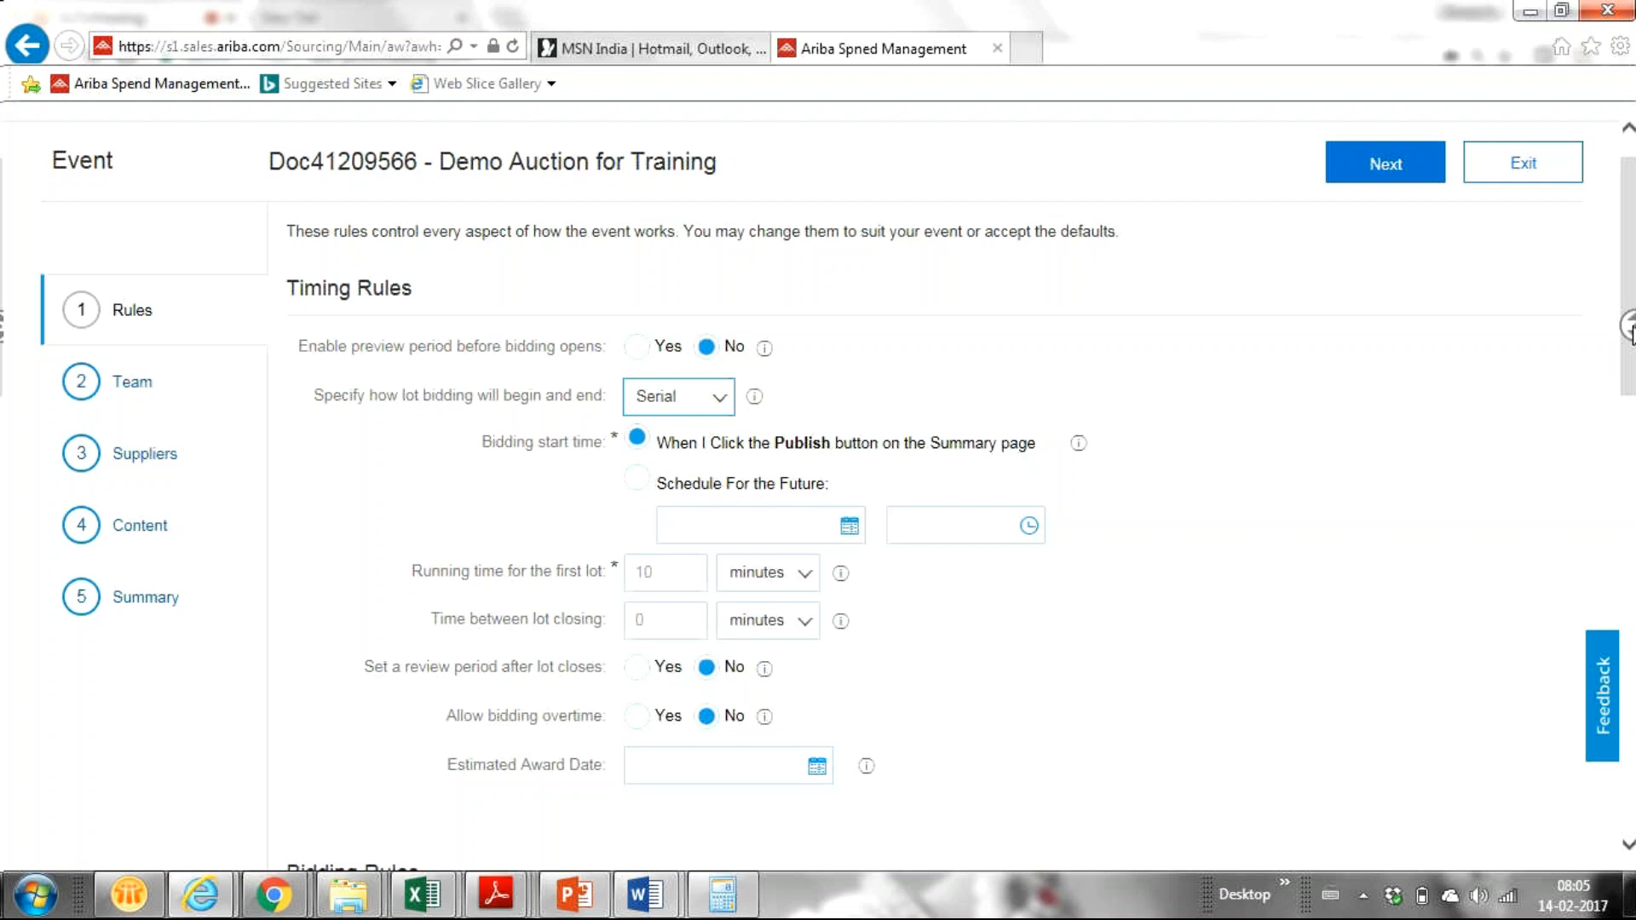
scroll(1625, 380, "down", 1)
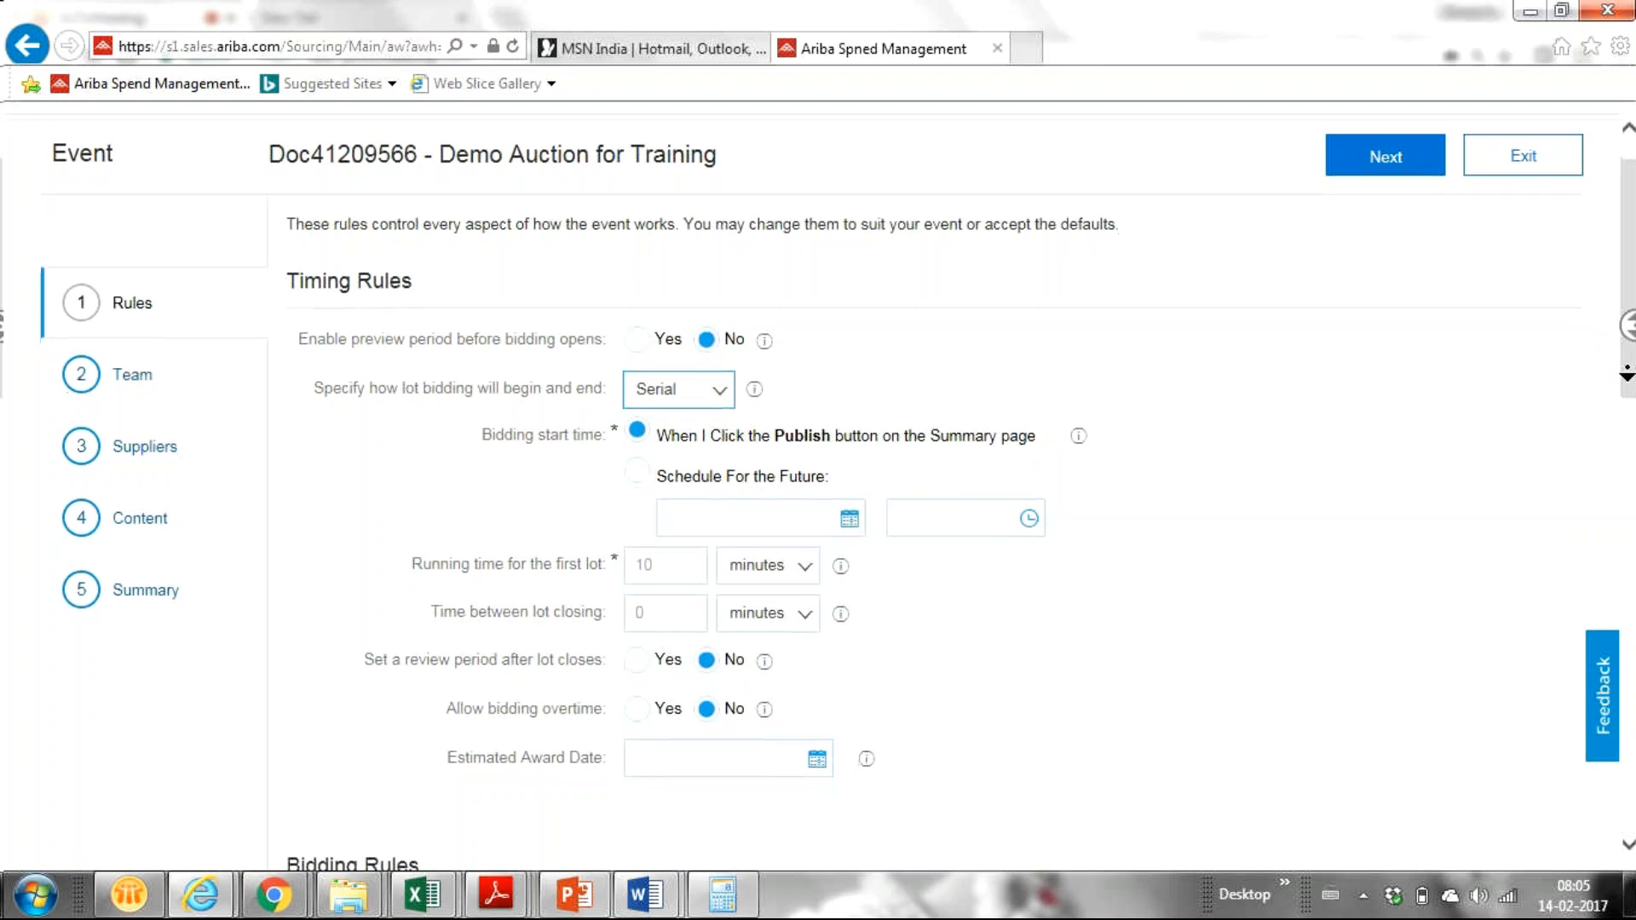
mouse_move(1625, 389)
left_mouse_down()
mouse_move(1626, 465)
mouse_move(1625, 417)
left_mouse_up()
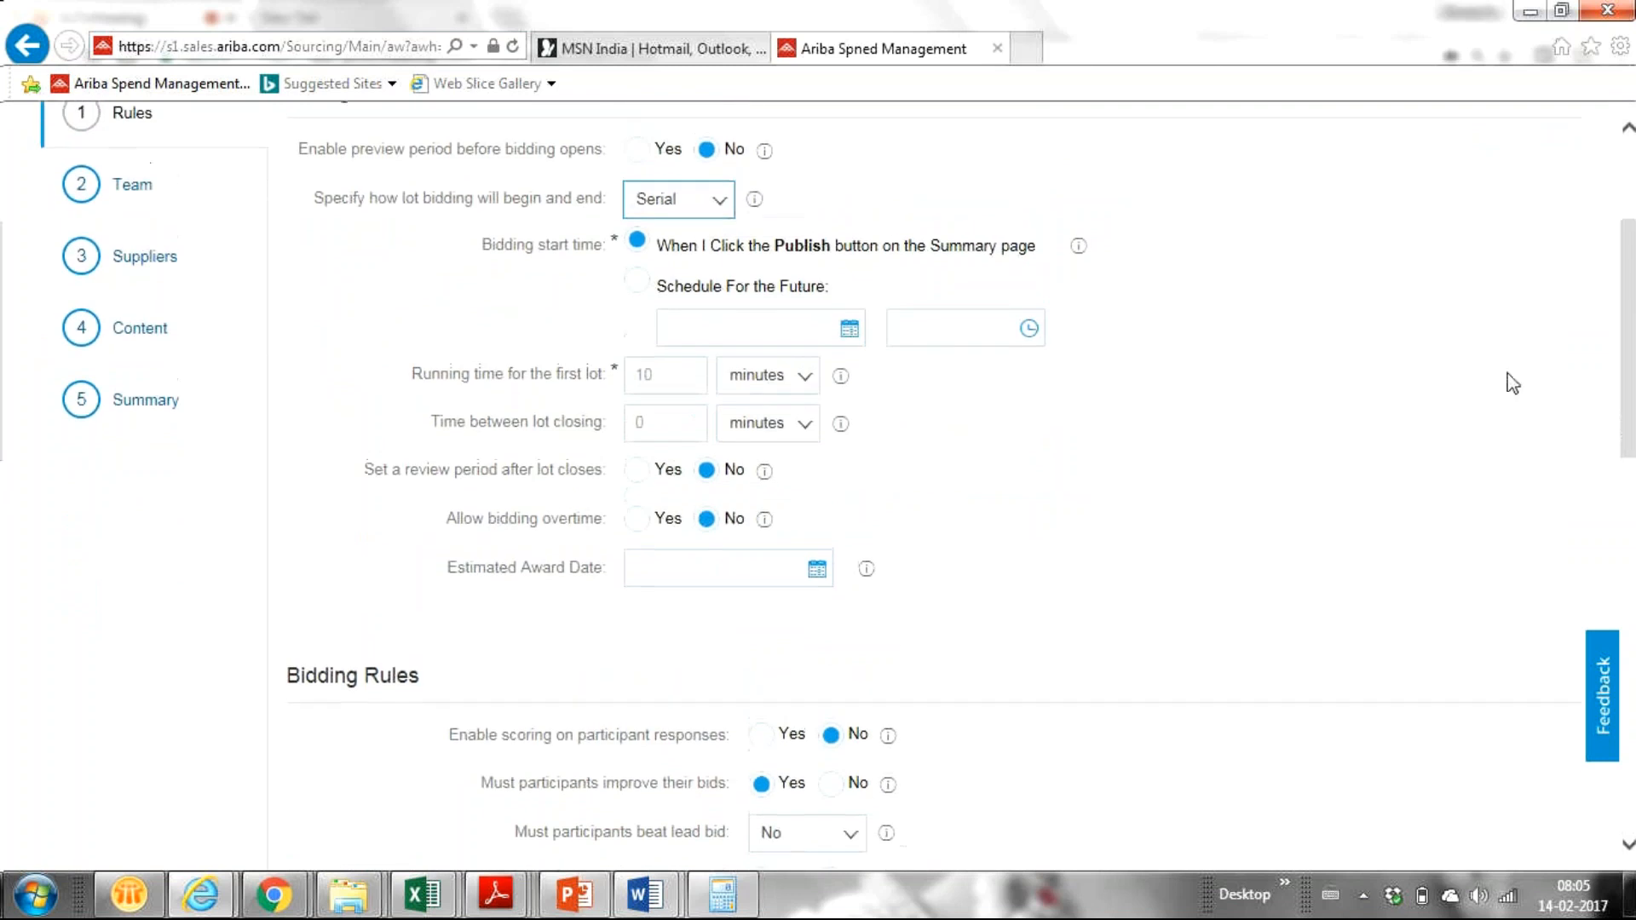
left_click(712, 211)
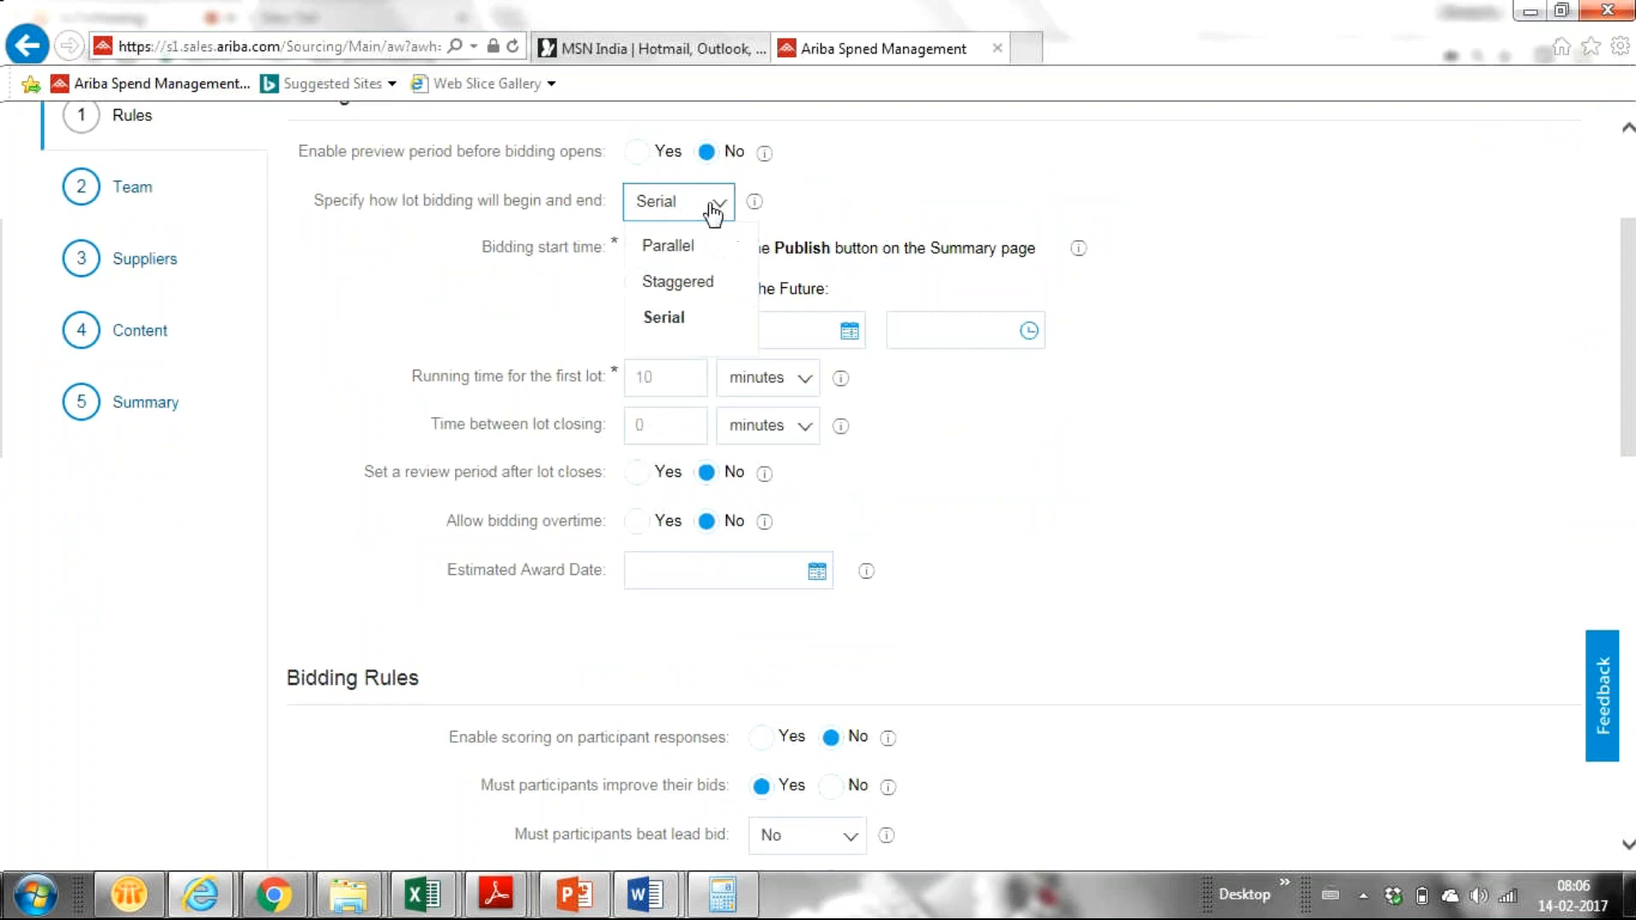
left_click(662, 251)
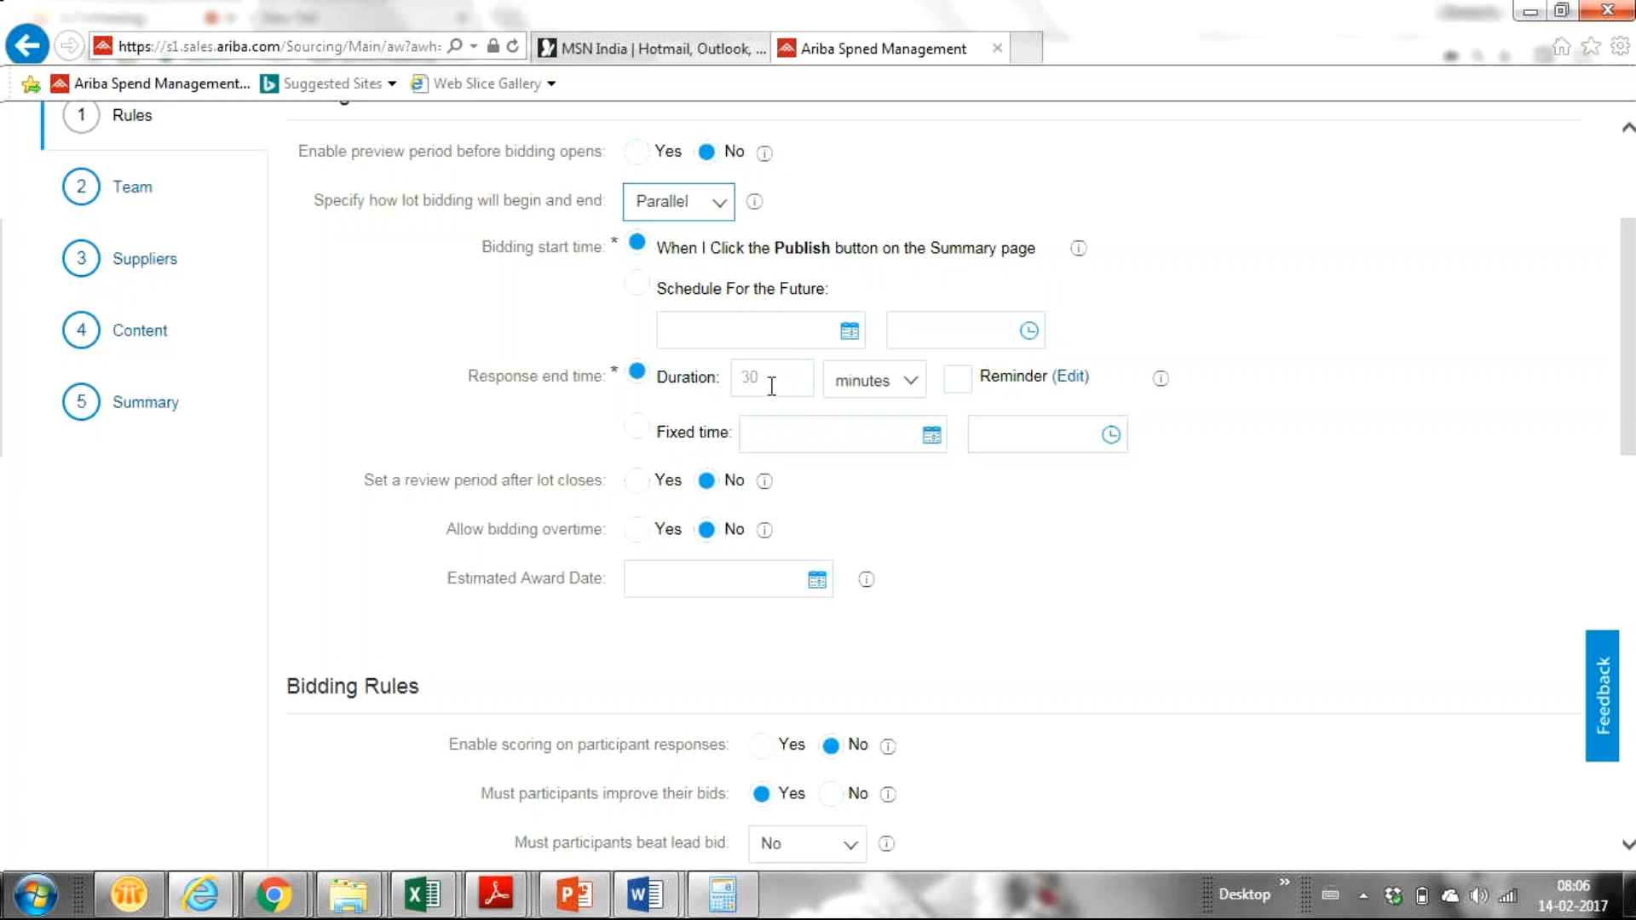
Step: Change the response end duration from 30 to 20 minutes
left_click(767, 386)
key("BackSpace")
key("BackSpace")
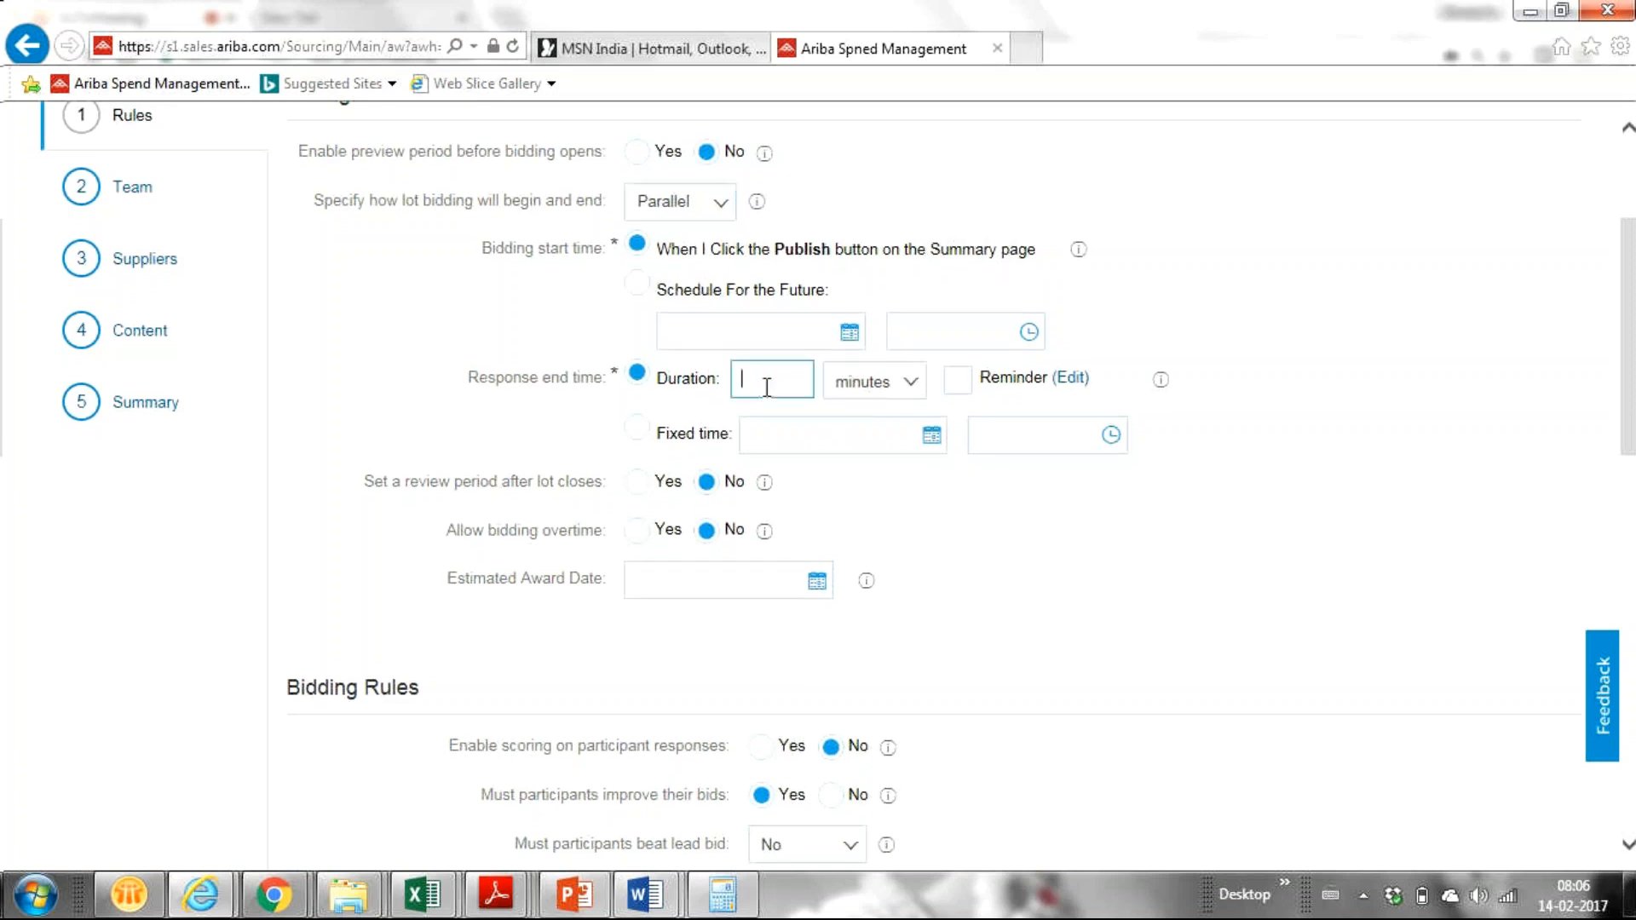
type("20")
Step: Check the lot timing explanation, then set Allow bidding overtime to Yes
left_click(757, 204)
left_click(441, 357)
left_click(637, 535)
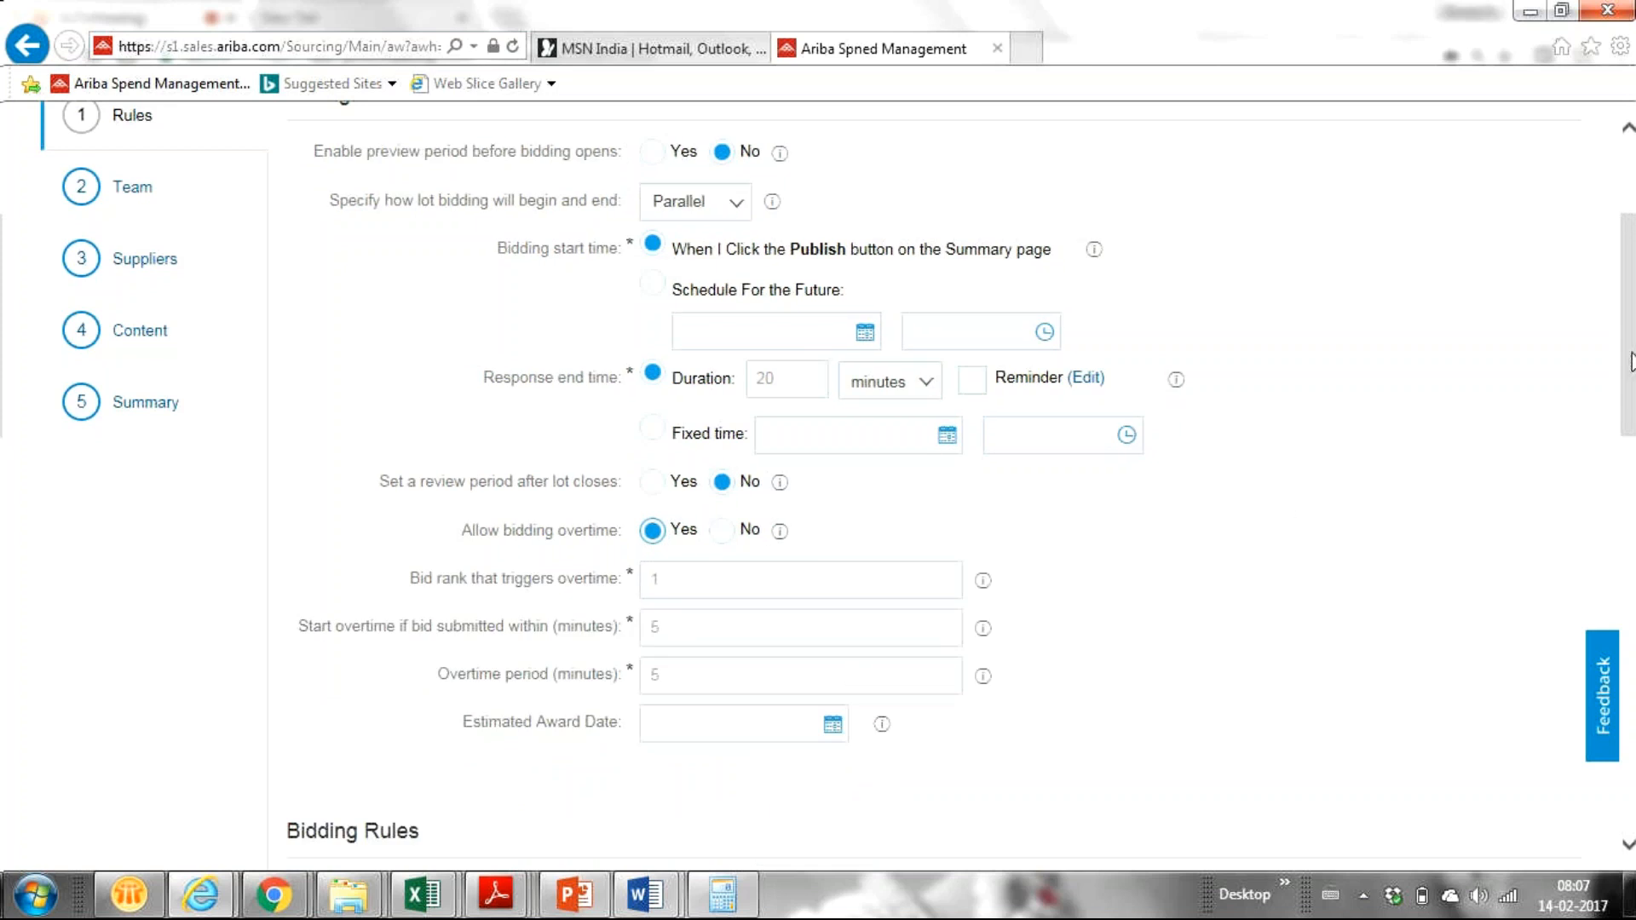
left_click_drag(1631, 363, 1607, 420)
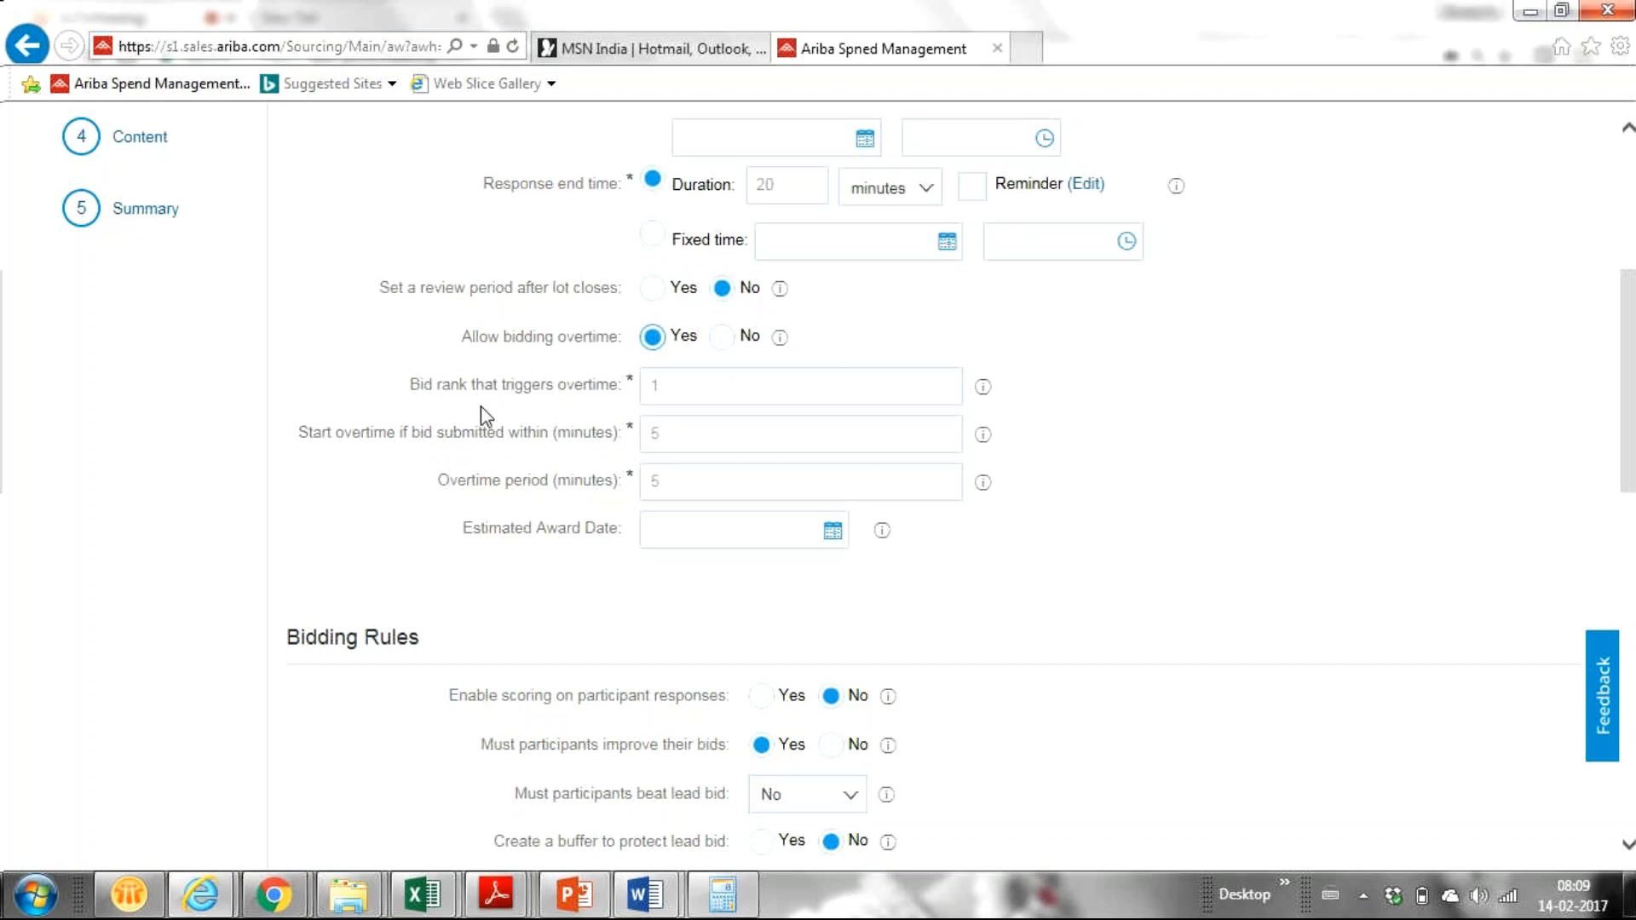
Step: Keep overtime triggered by bid rank 1 within 5 minutes of close
left_click(683, 387)
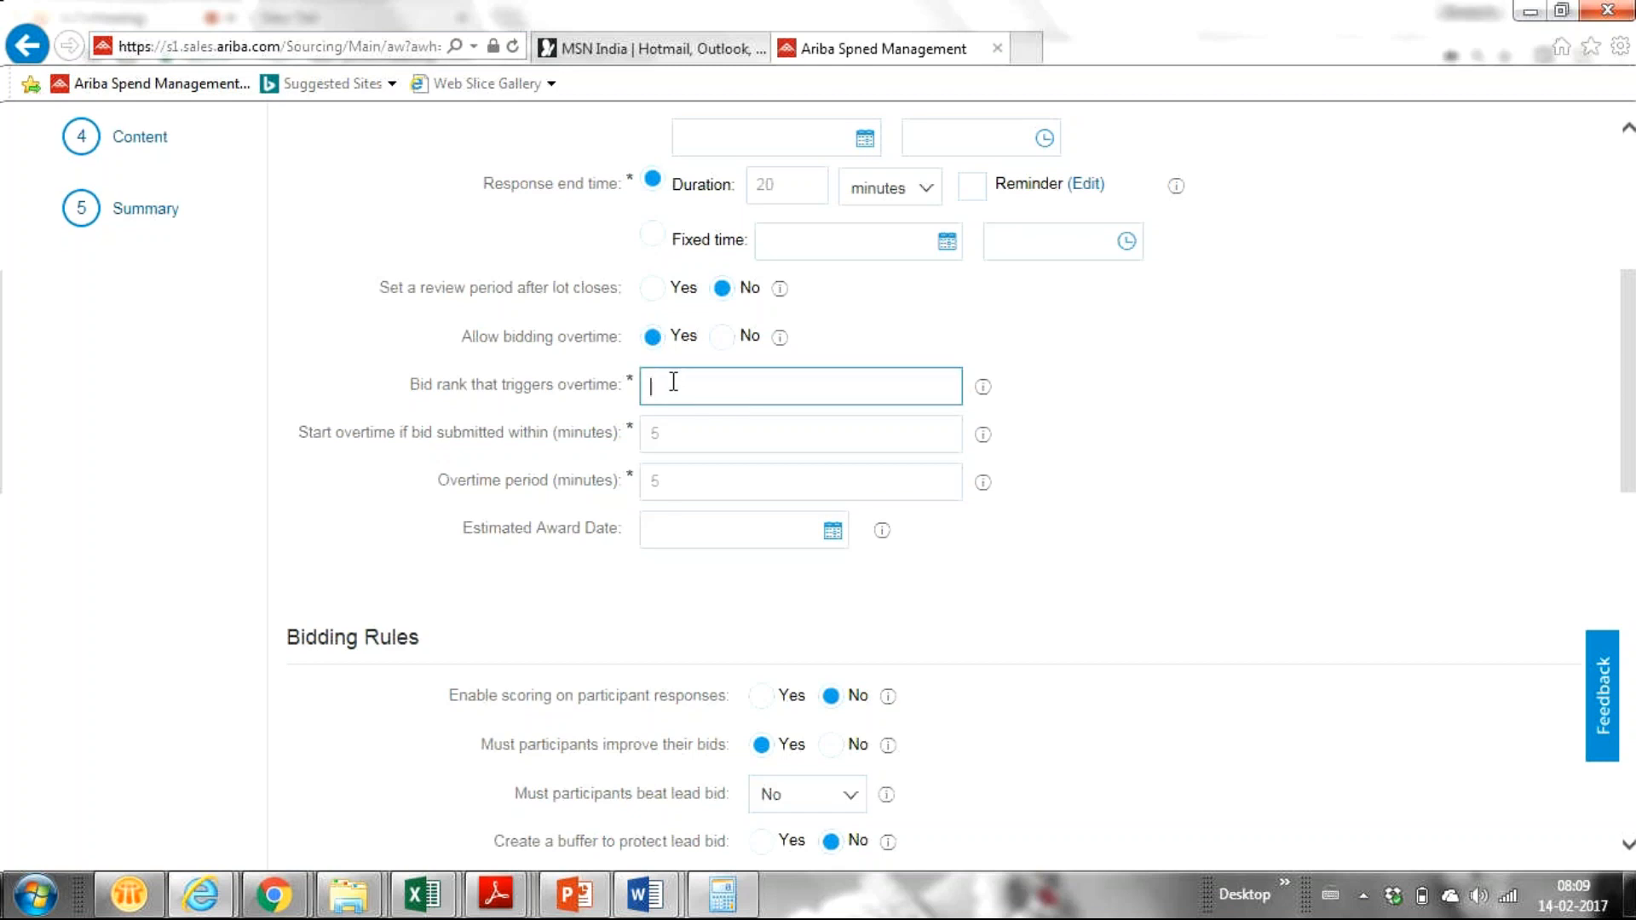
key("BackSpace")
type("21")
key("BackSpace")
key("BackSpace")
type("1")
left_click(683, 436)
key("BackSpace")
type("10")
key("BackSpace")
key("BackSpace")
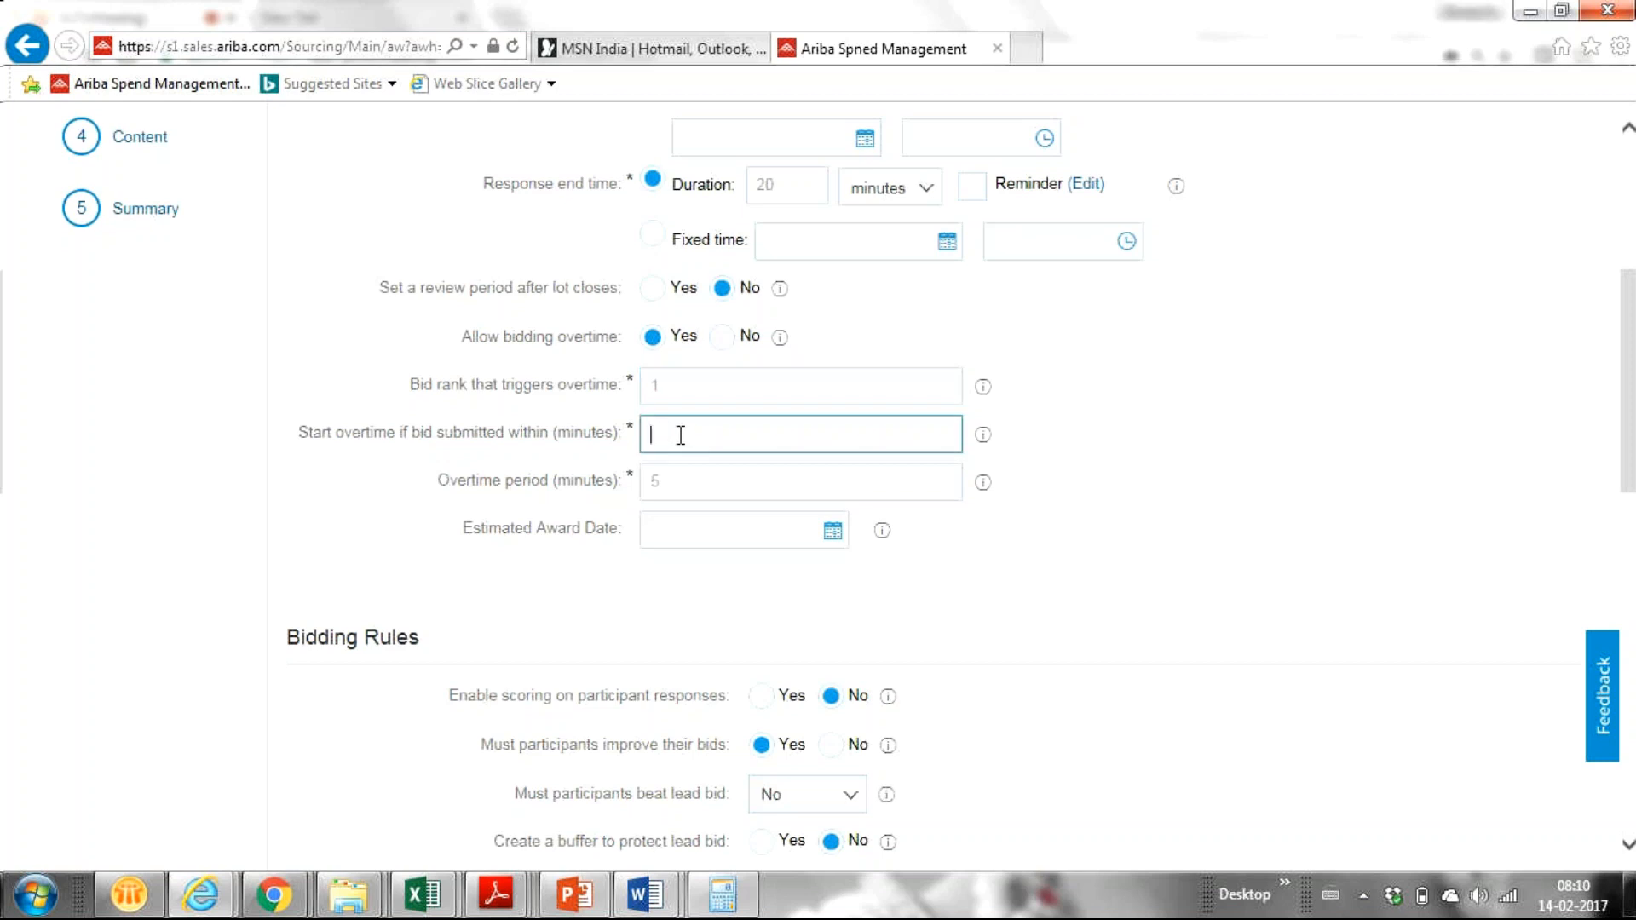
type("10")
key("BackSpace")
key("BackSpace")
type("5")
Step: Change the overtime period from 5 to 10 minutes
left_click(673, 484)
key("BackSpace")
type("10")
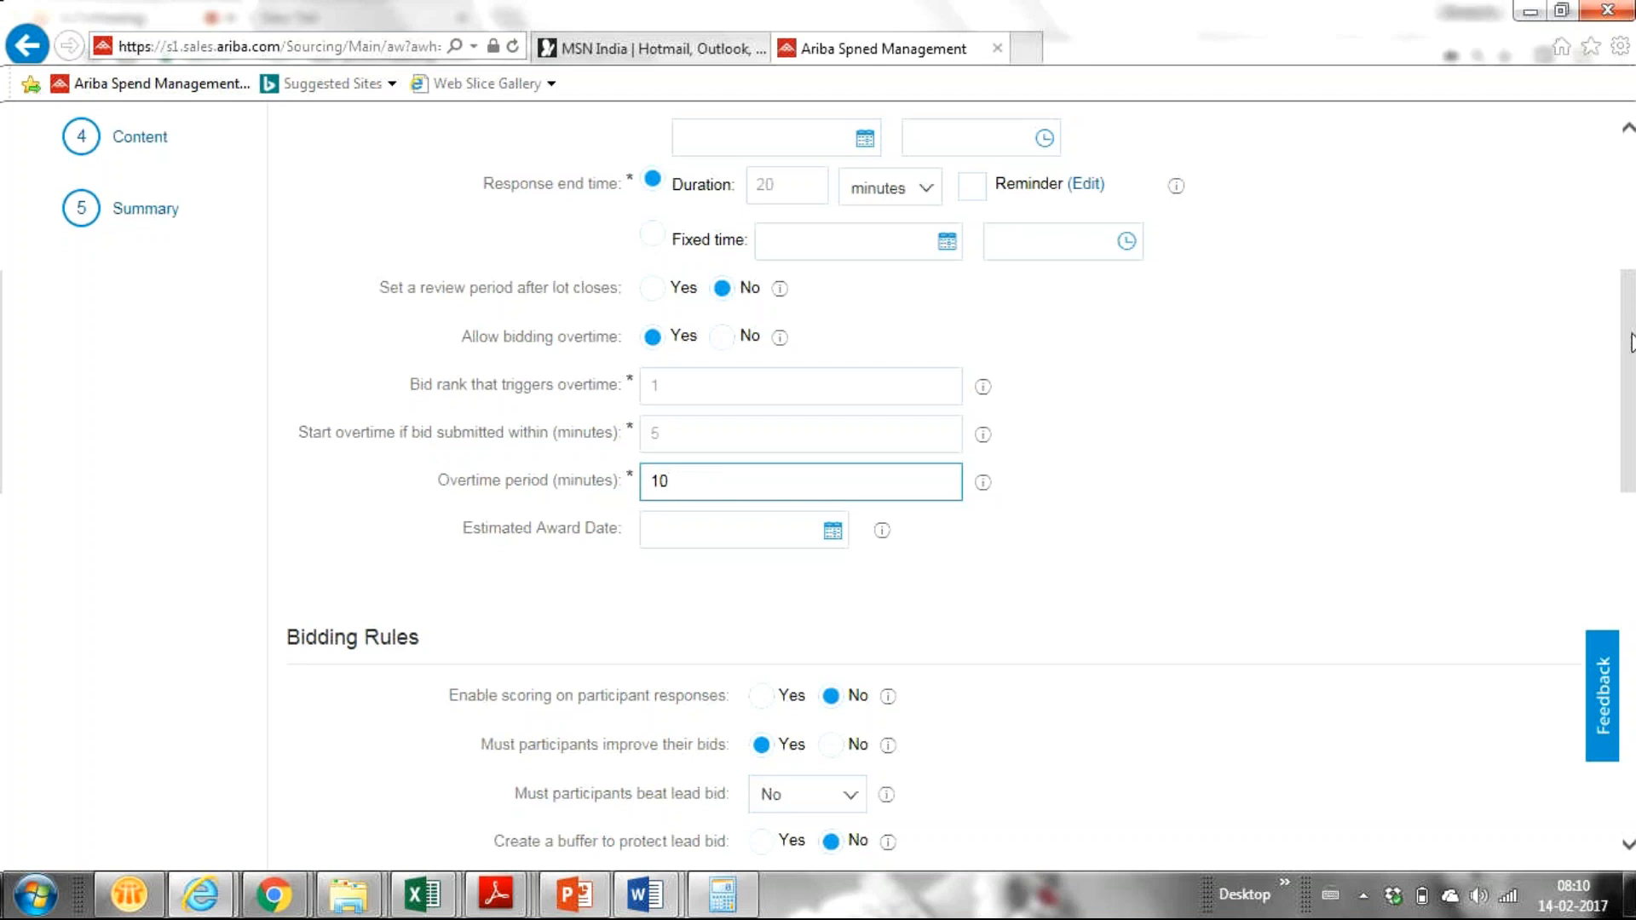
left_click_drag(1629, 341, 1581, 433)
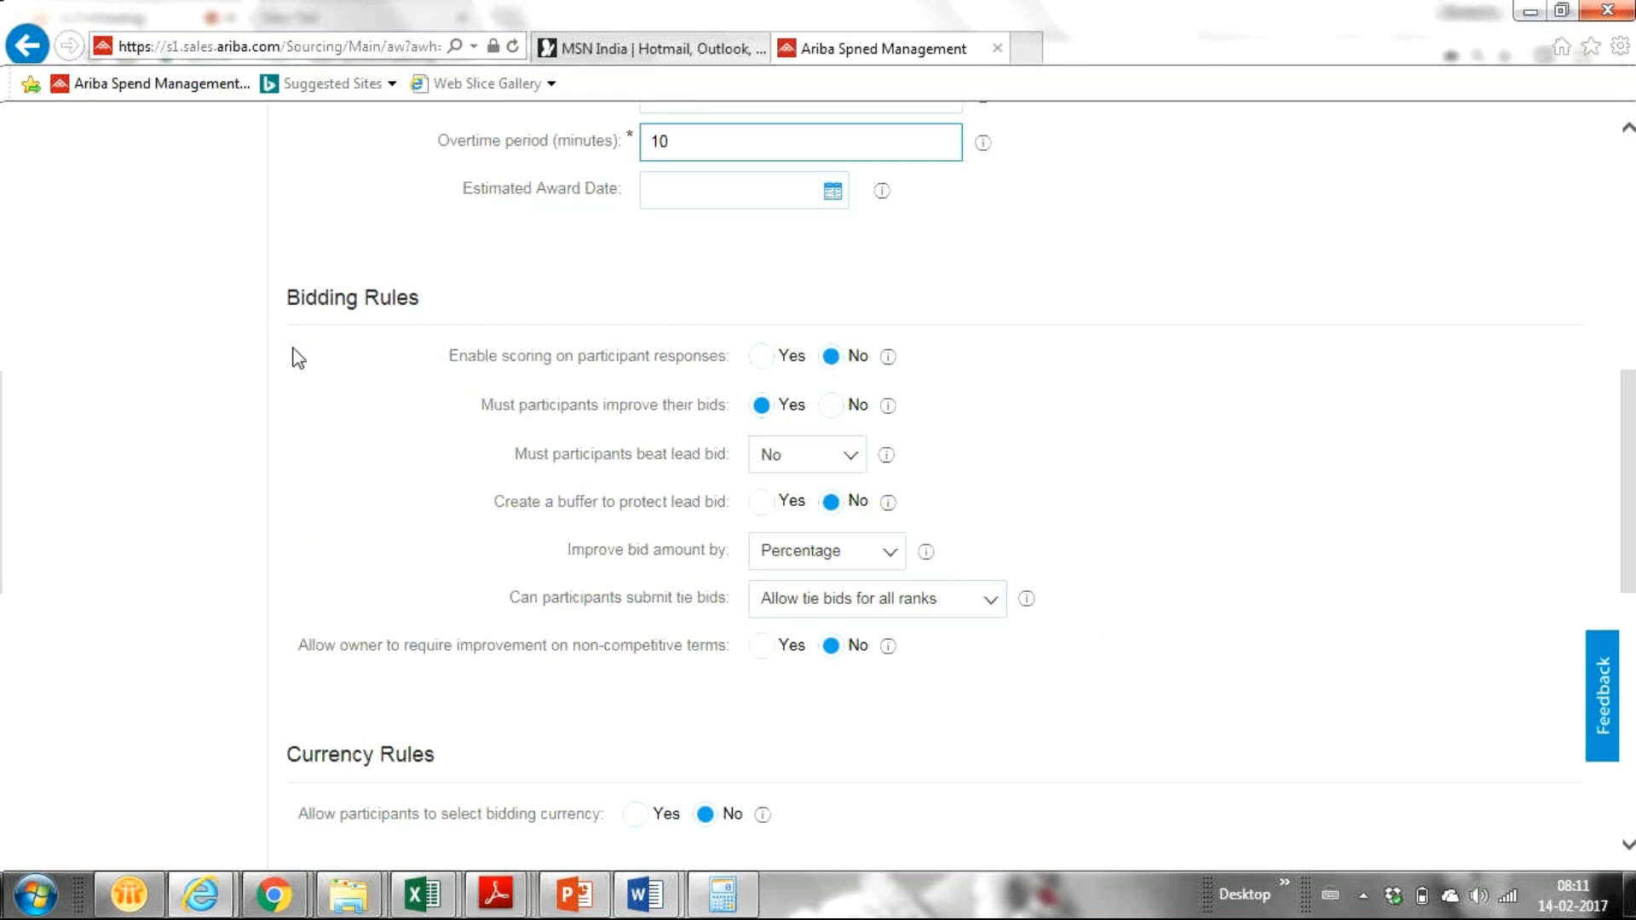
left_click(763, 365)
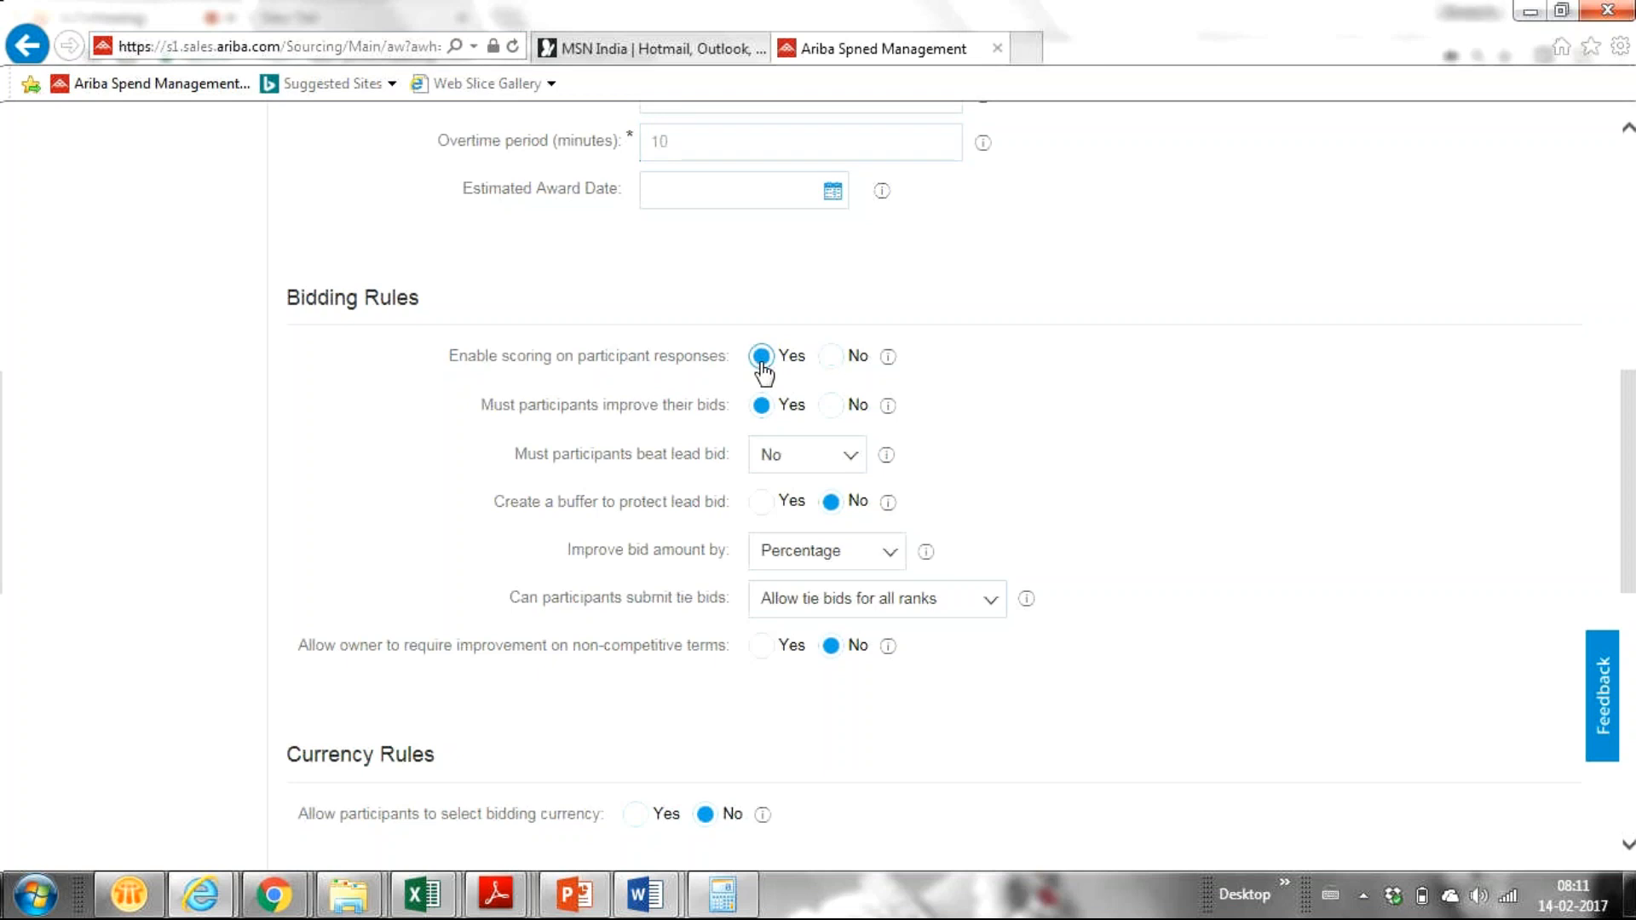
left_click(833, 361)
Step: Turn on the lead-bid buffer and require bids to improve by a nominal amount
left_click(759, 502)
left_click(888, 505)
left_click(887, 561)
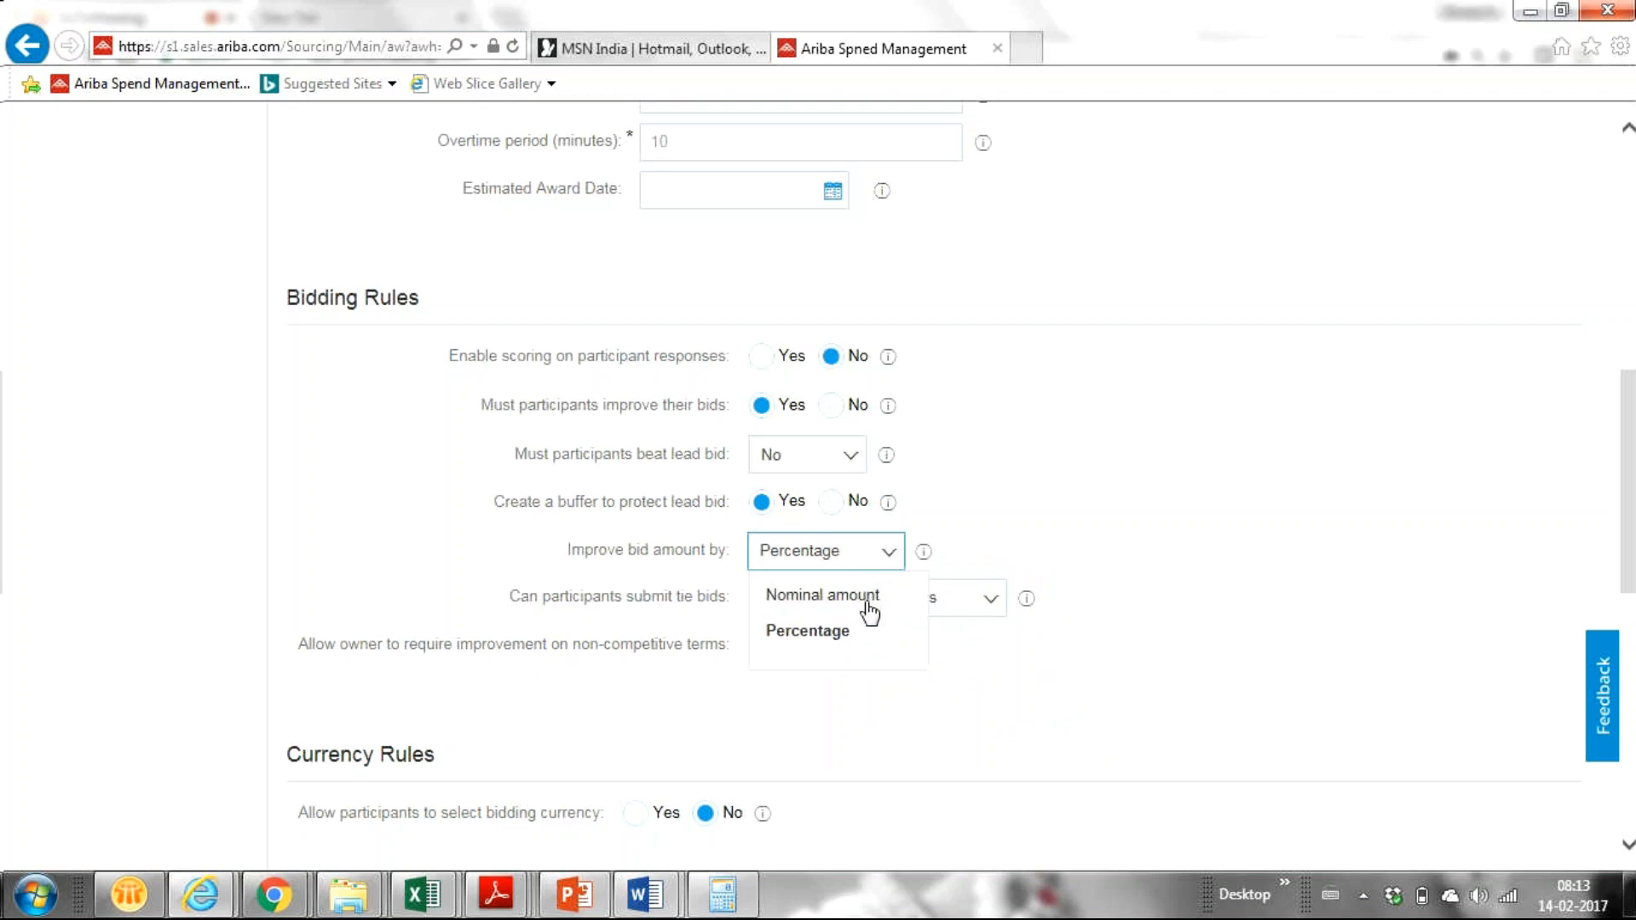
left_click(865, 601)
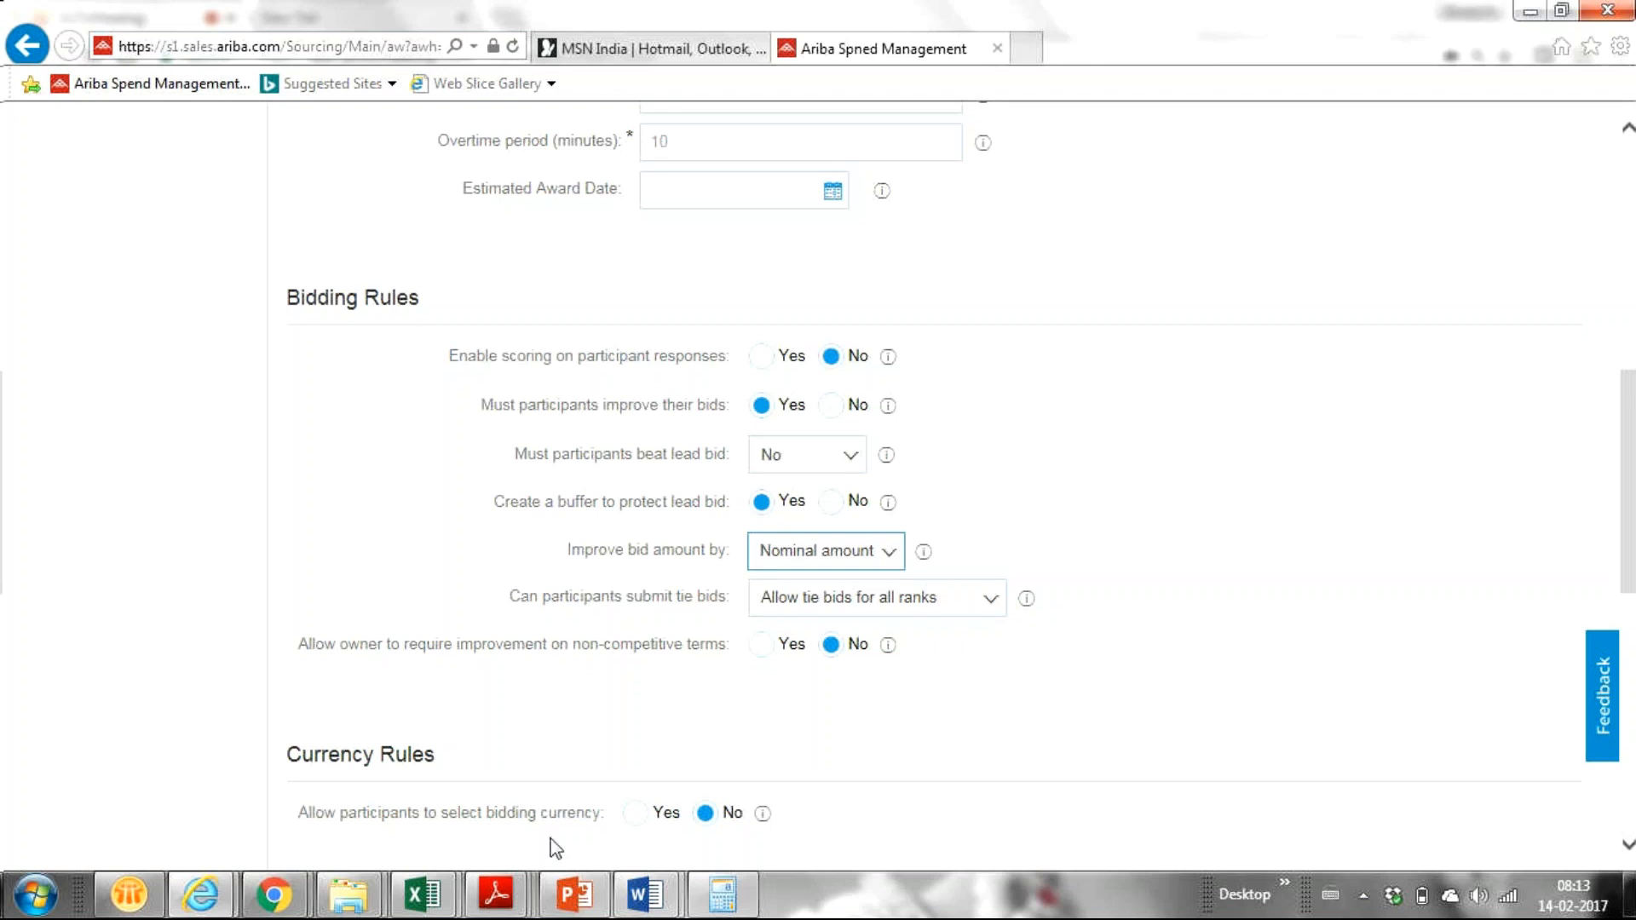
mouse_move(196, 890)
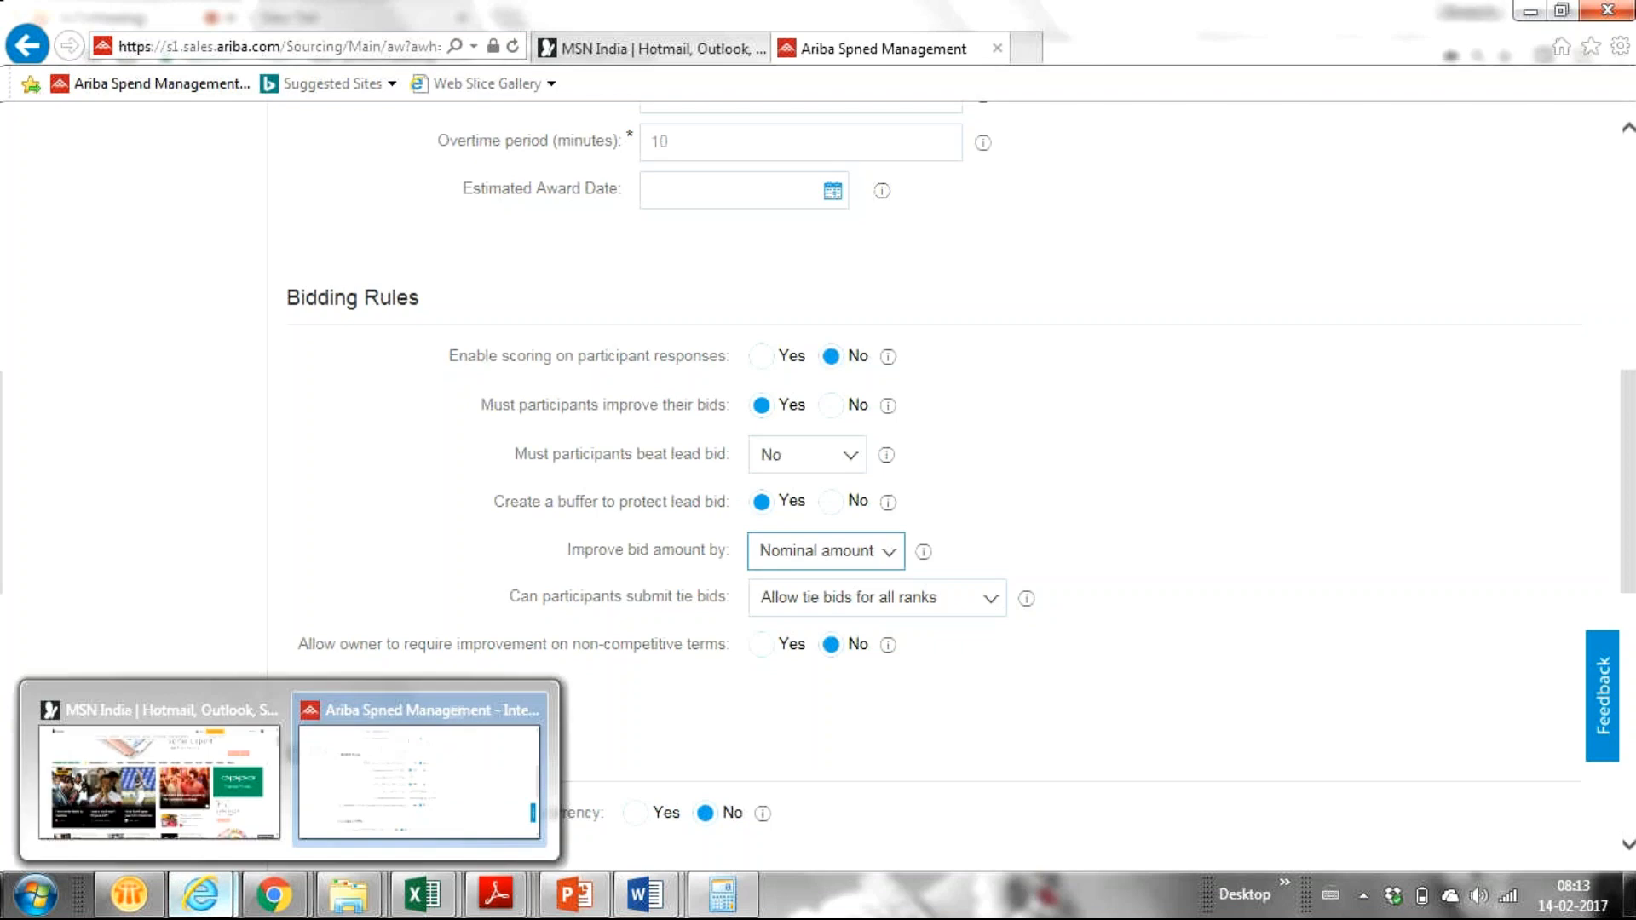
left_click(392, 801)
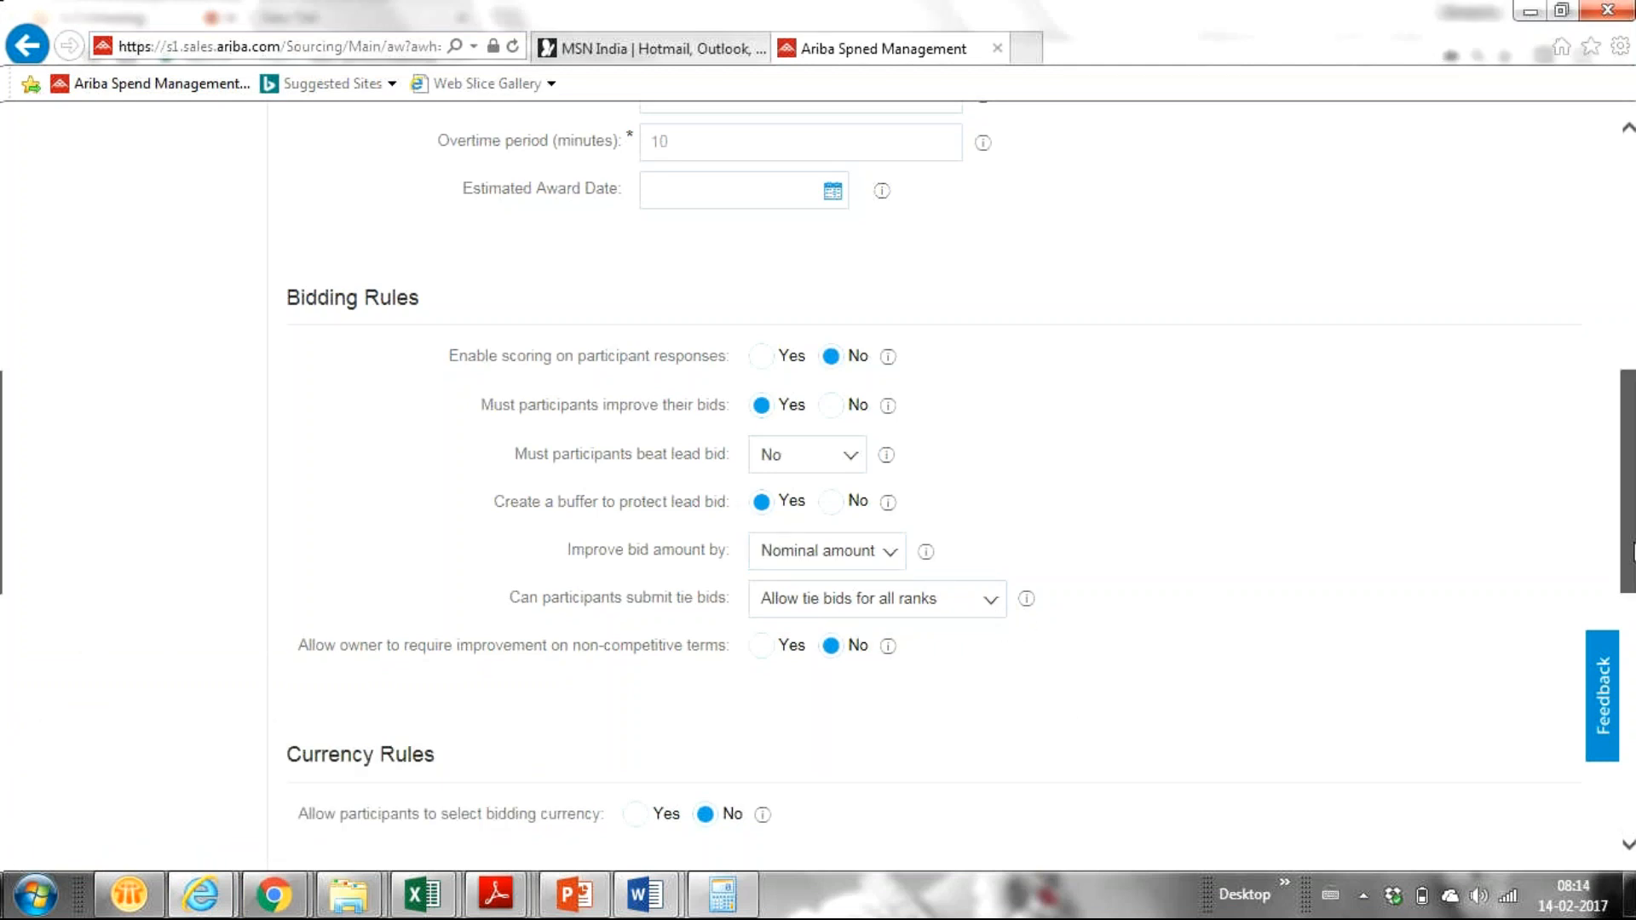
Step: Change the tie-bid rule from allowing all ranks to 'No tie bids for rank 1'
left_click_drag(1632, 550, 1633, 594)
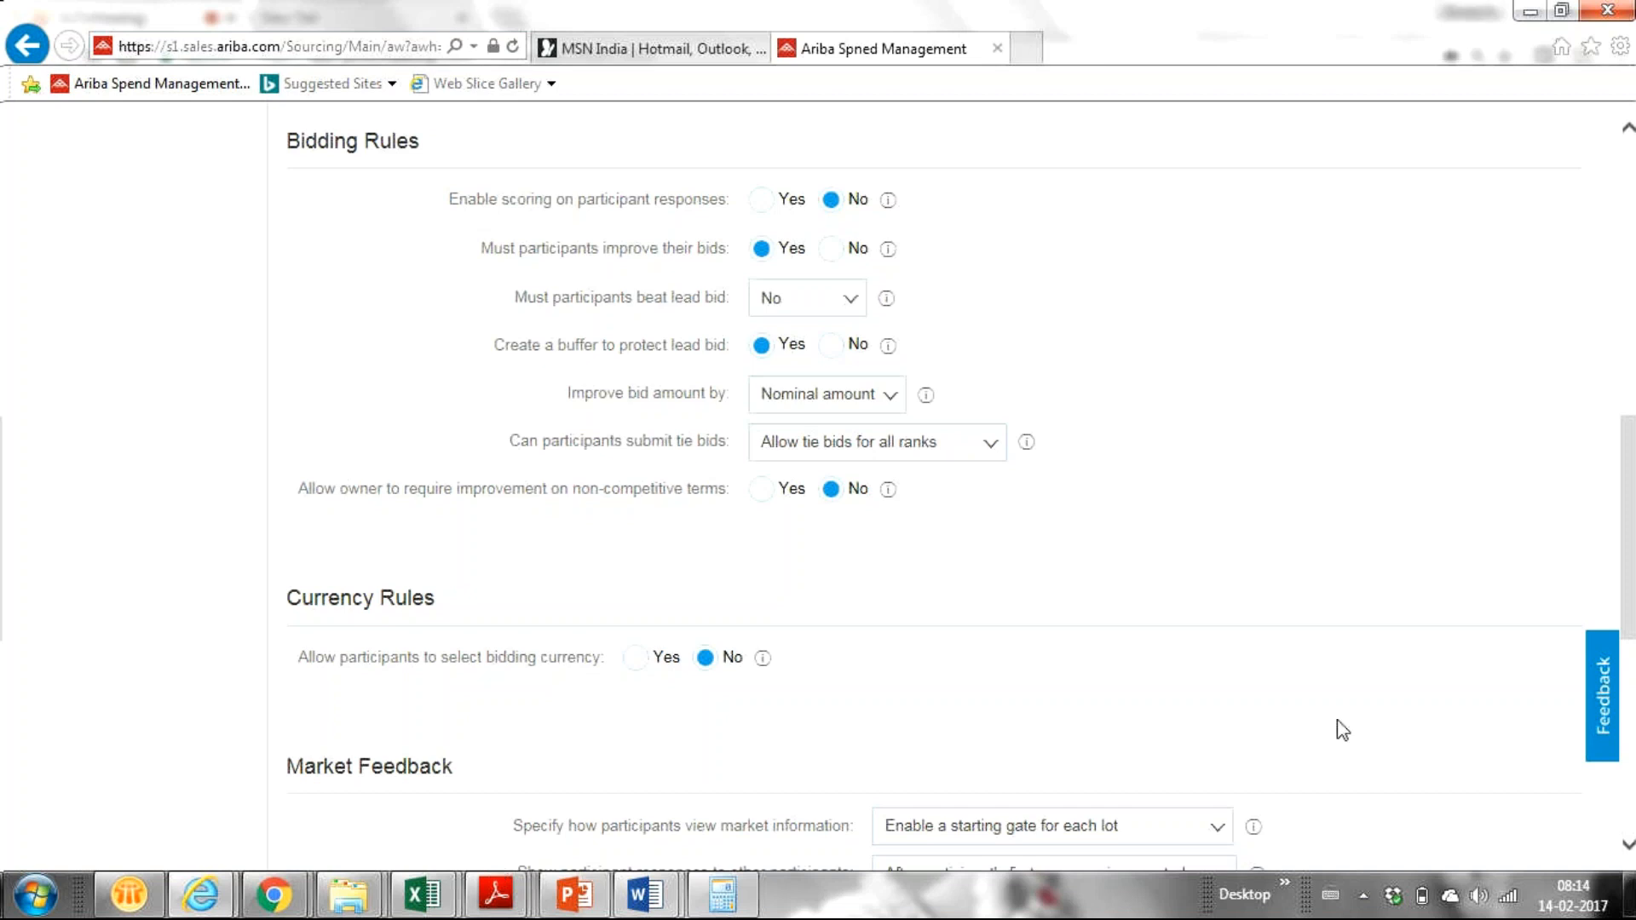
scroll(720, 468, "down", 2)
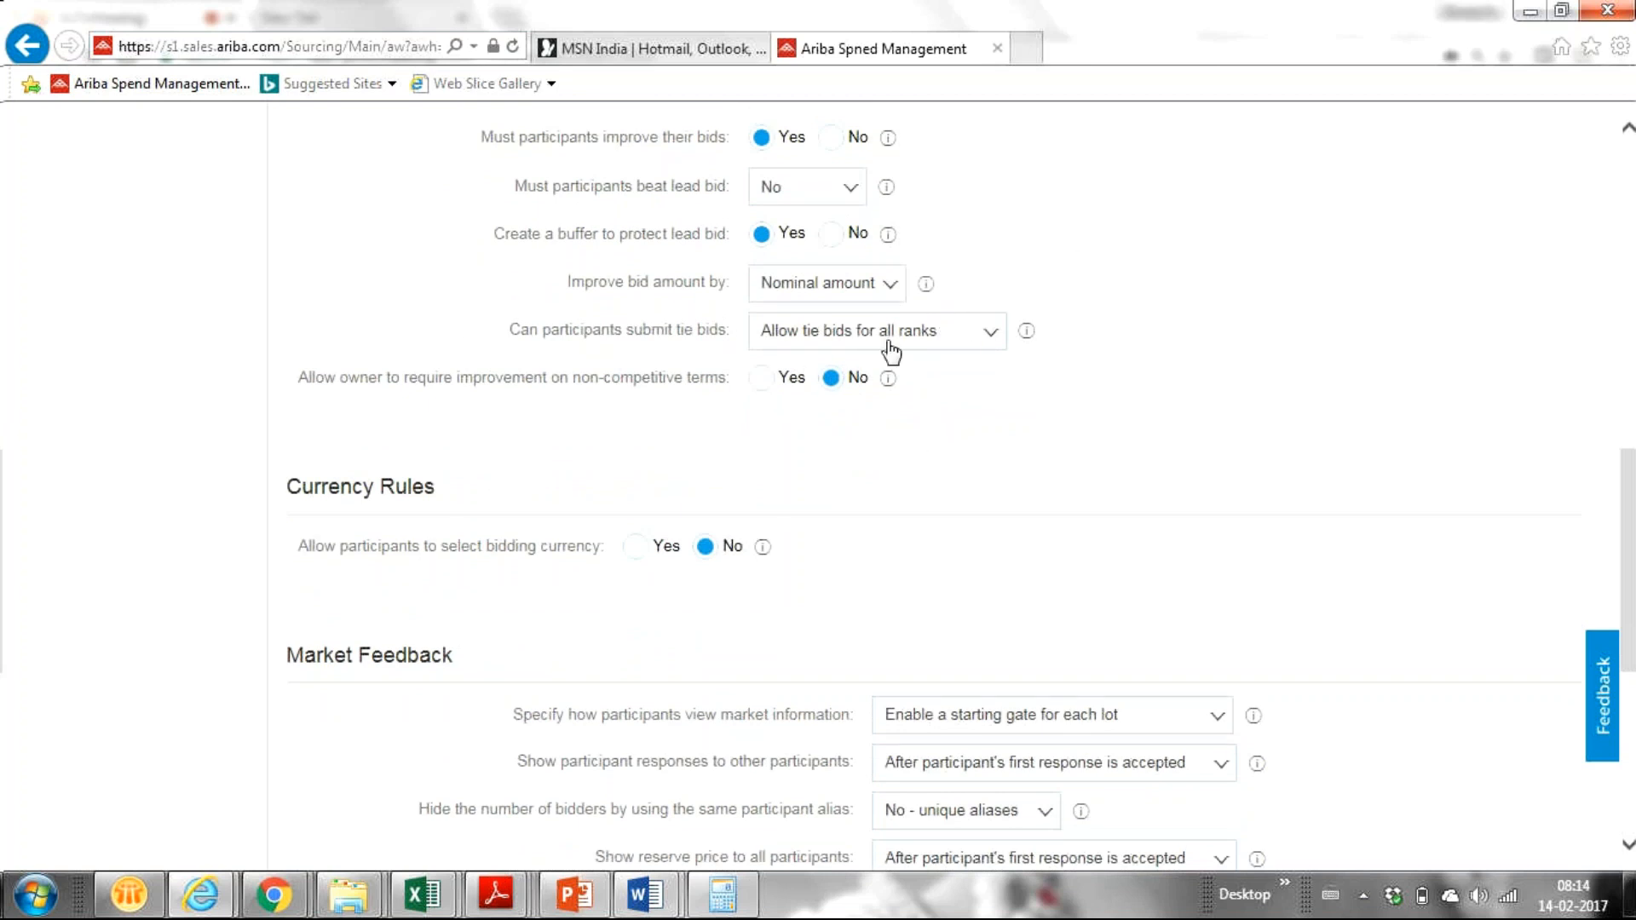
left_click(990, 334)
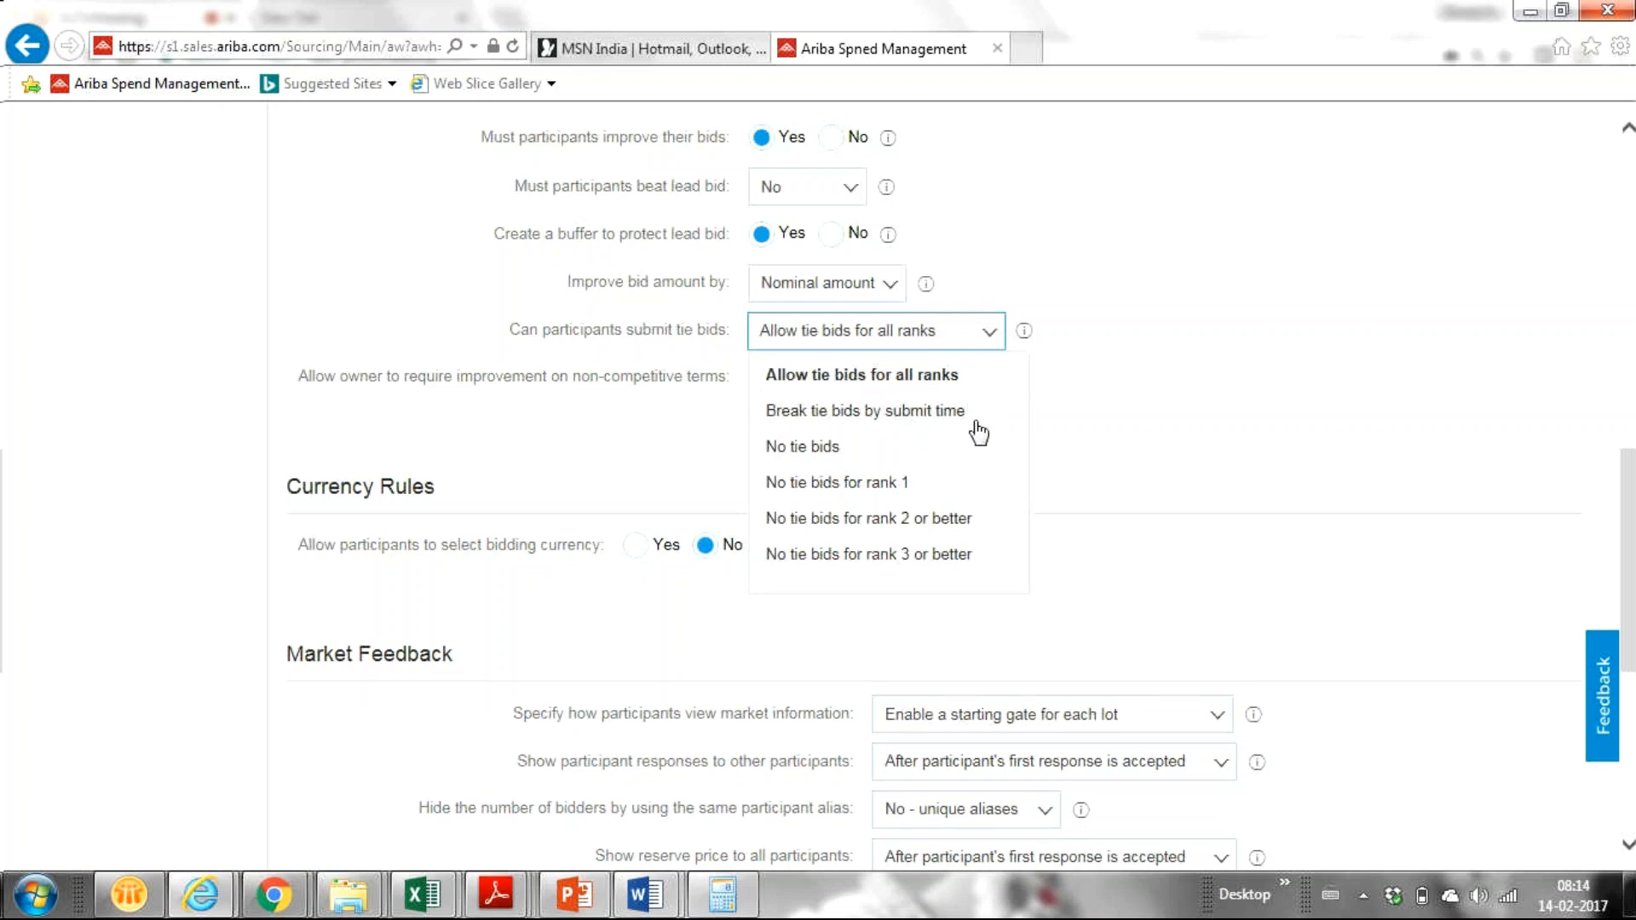
left_click(862, 455)
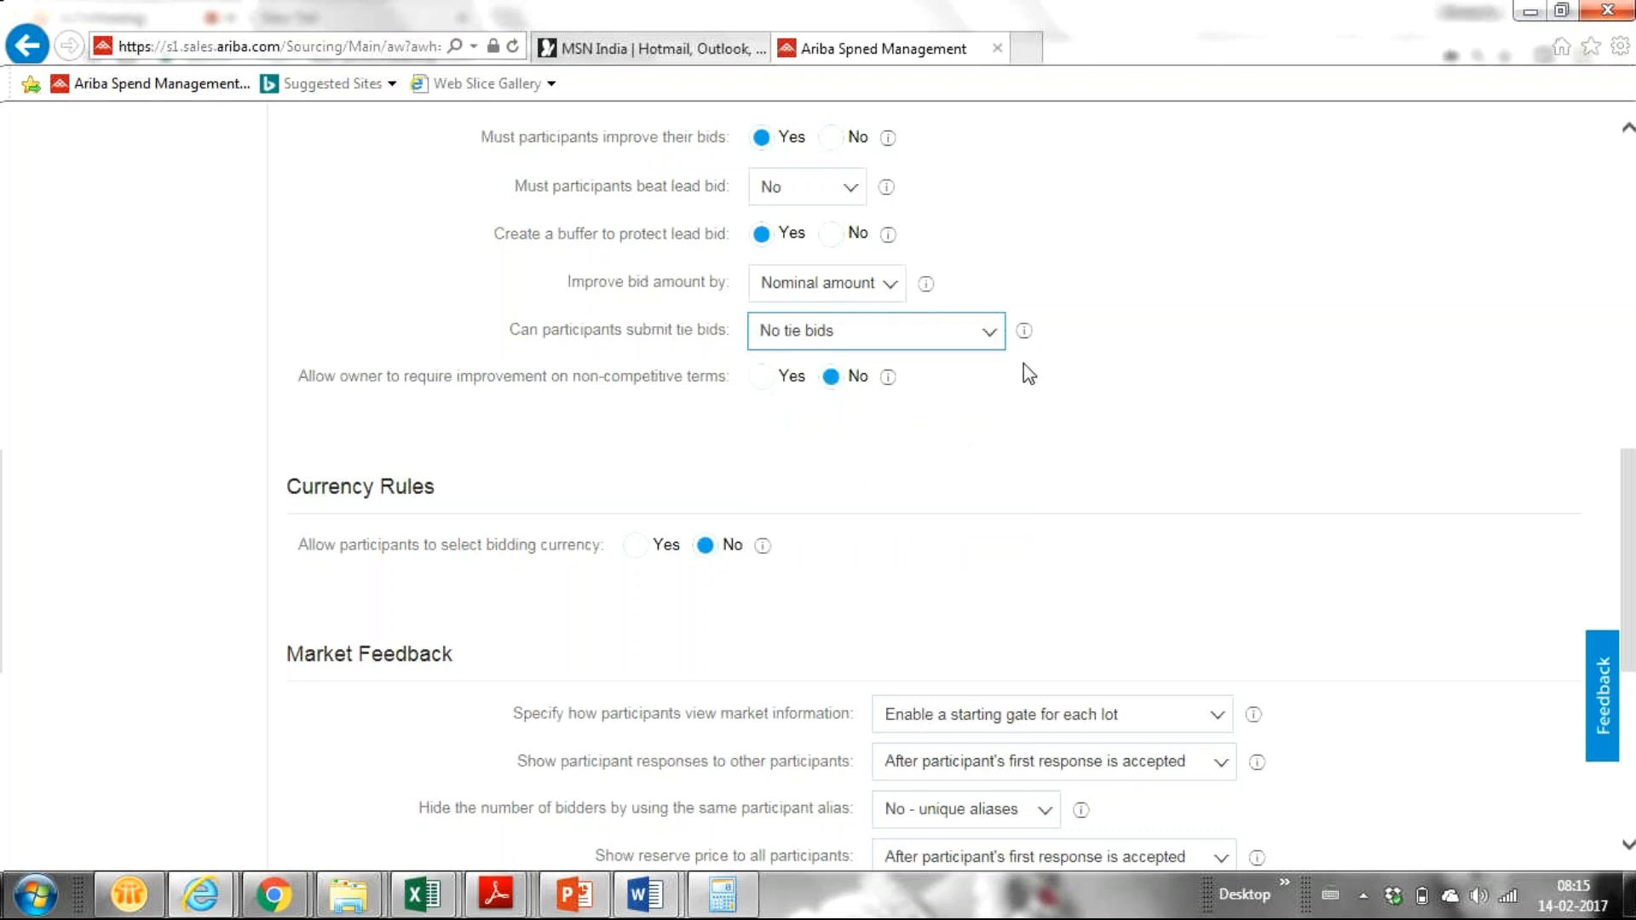
left_click(987, 338)
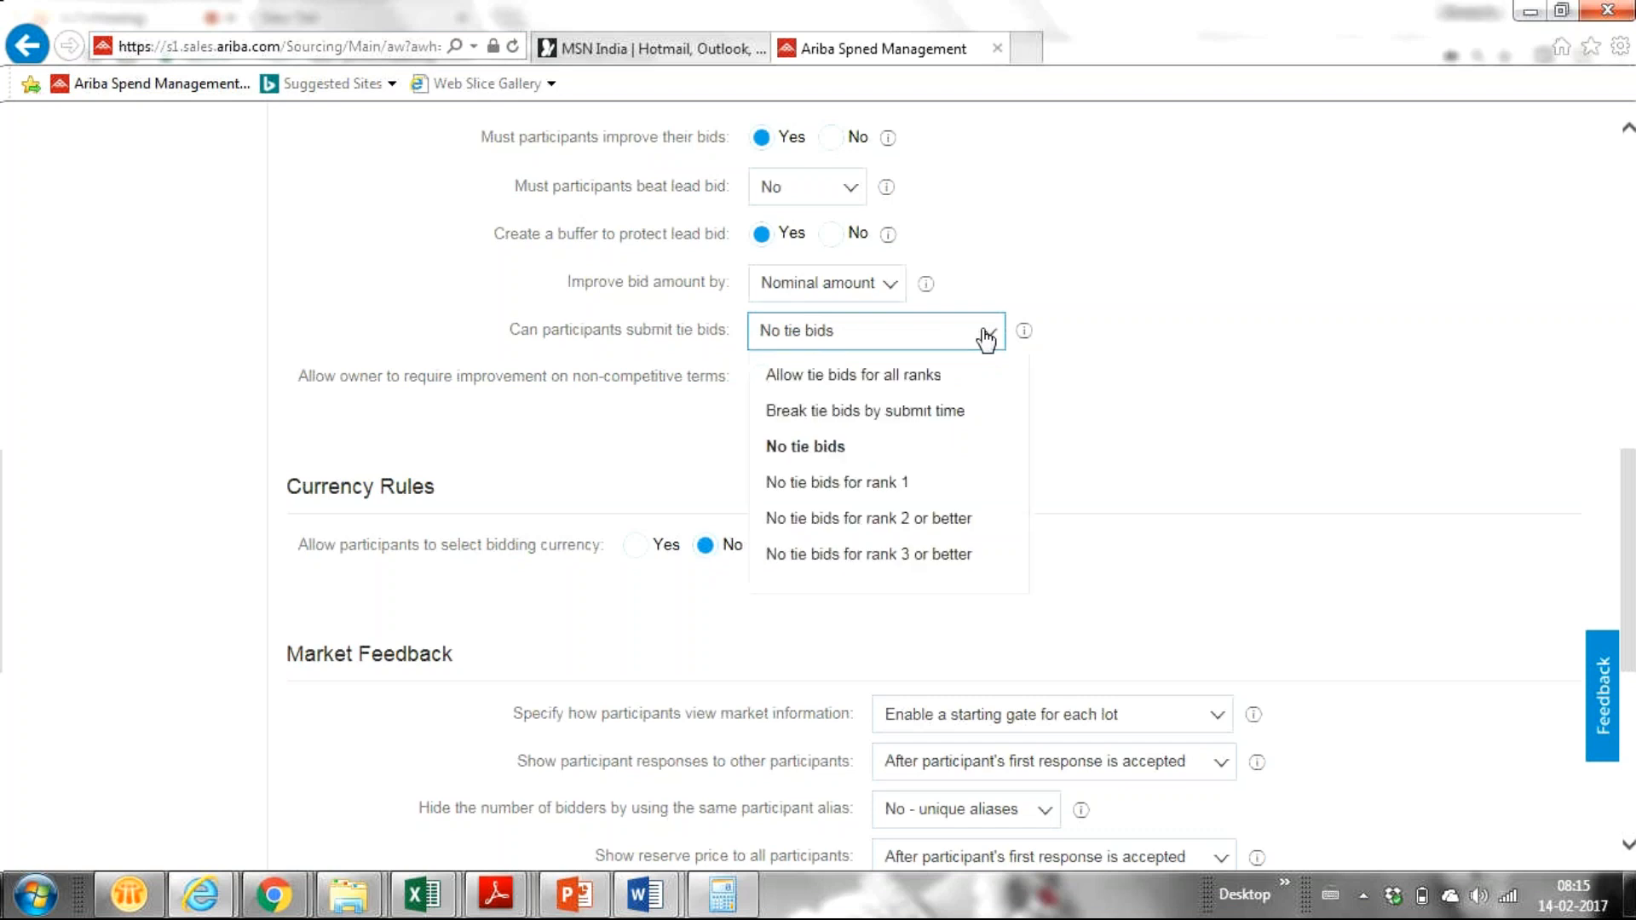
left_click(908, 486)
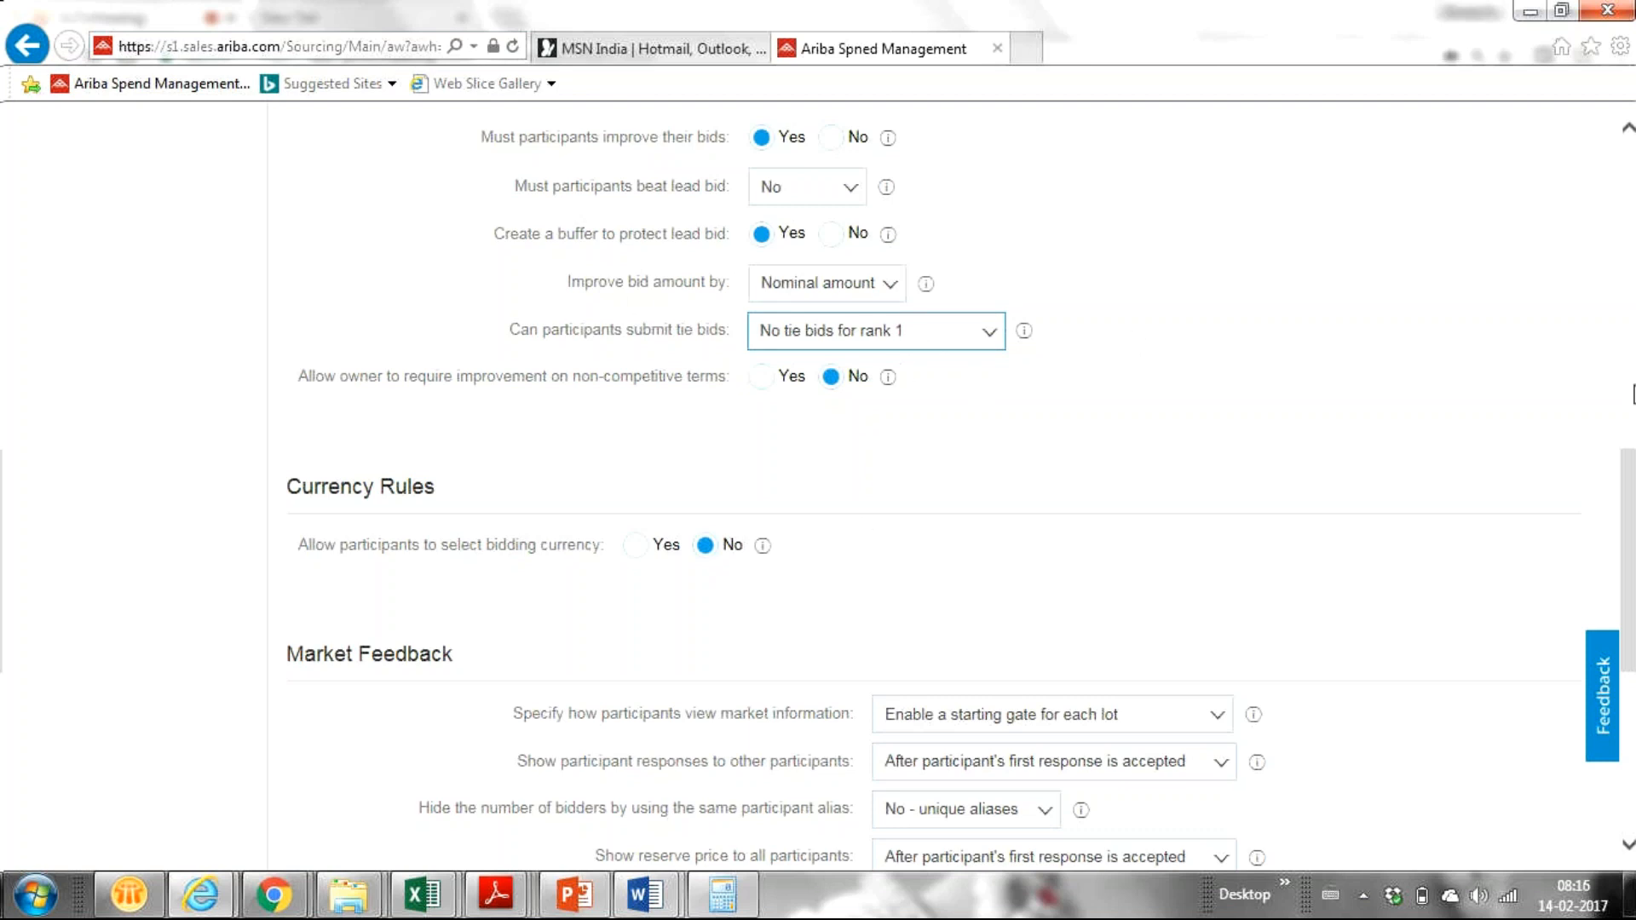
left_click_drag(1634, 520, 1627, 476)
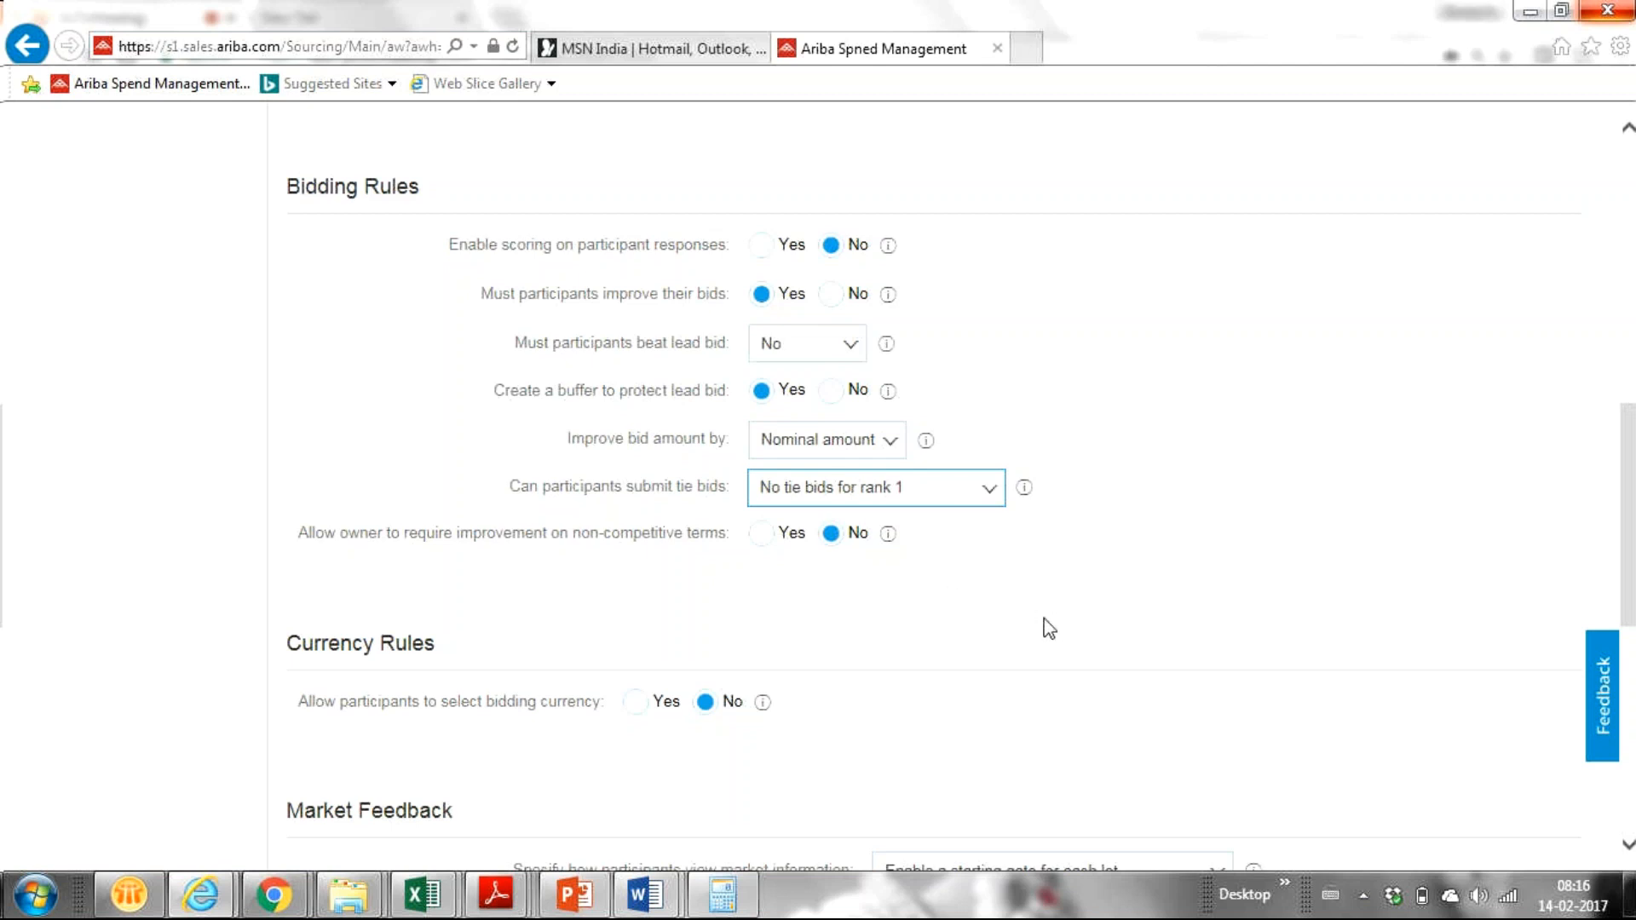
left_click_drag(1633, 492, 1633, 519)
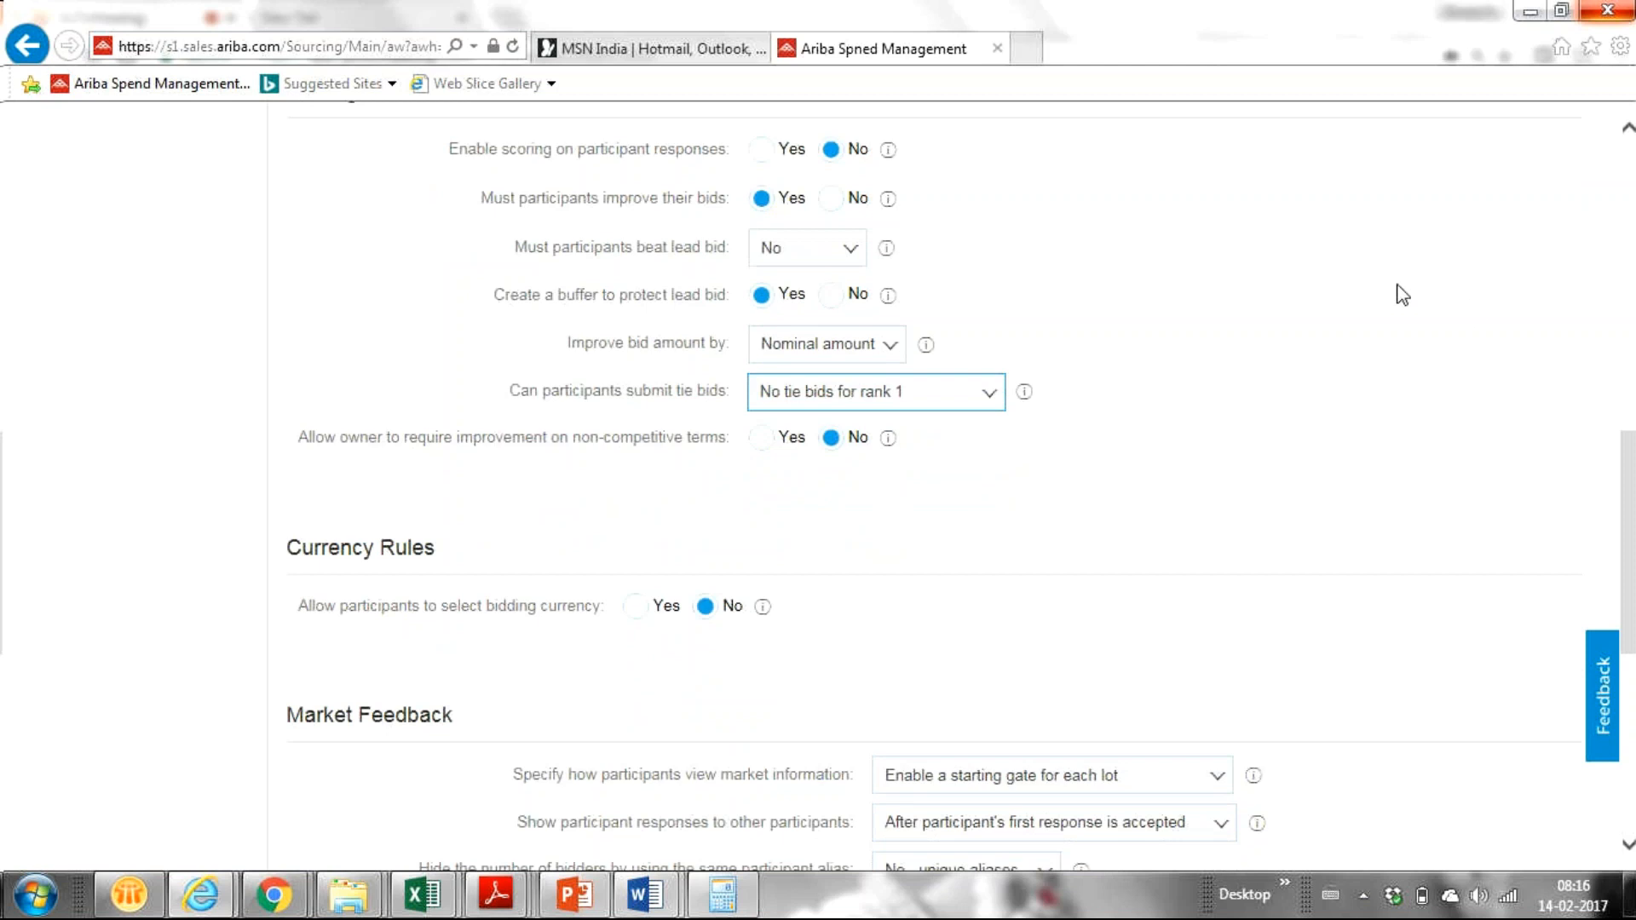
left_click(886, 350)
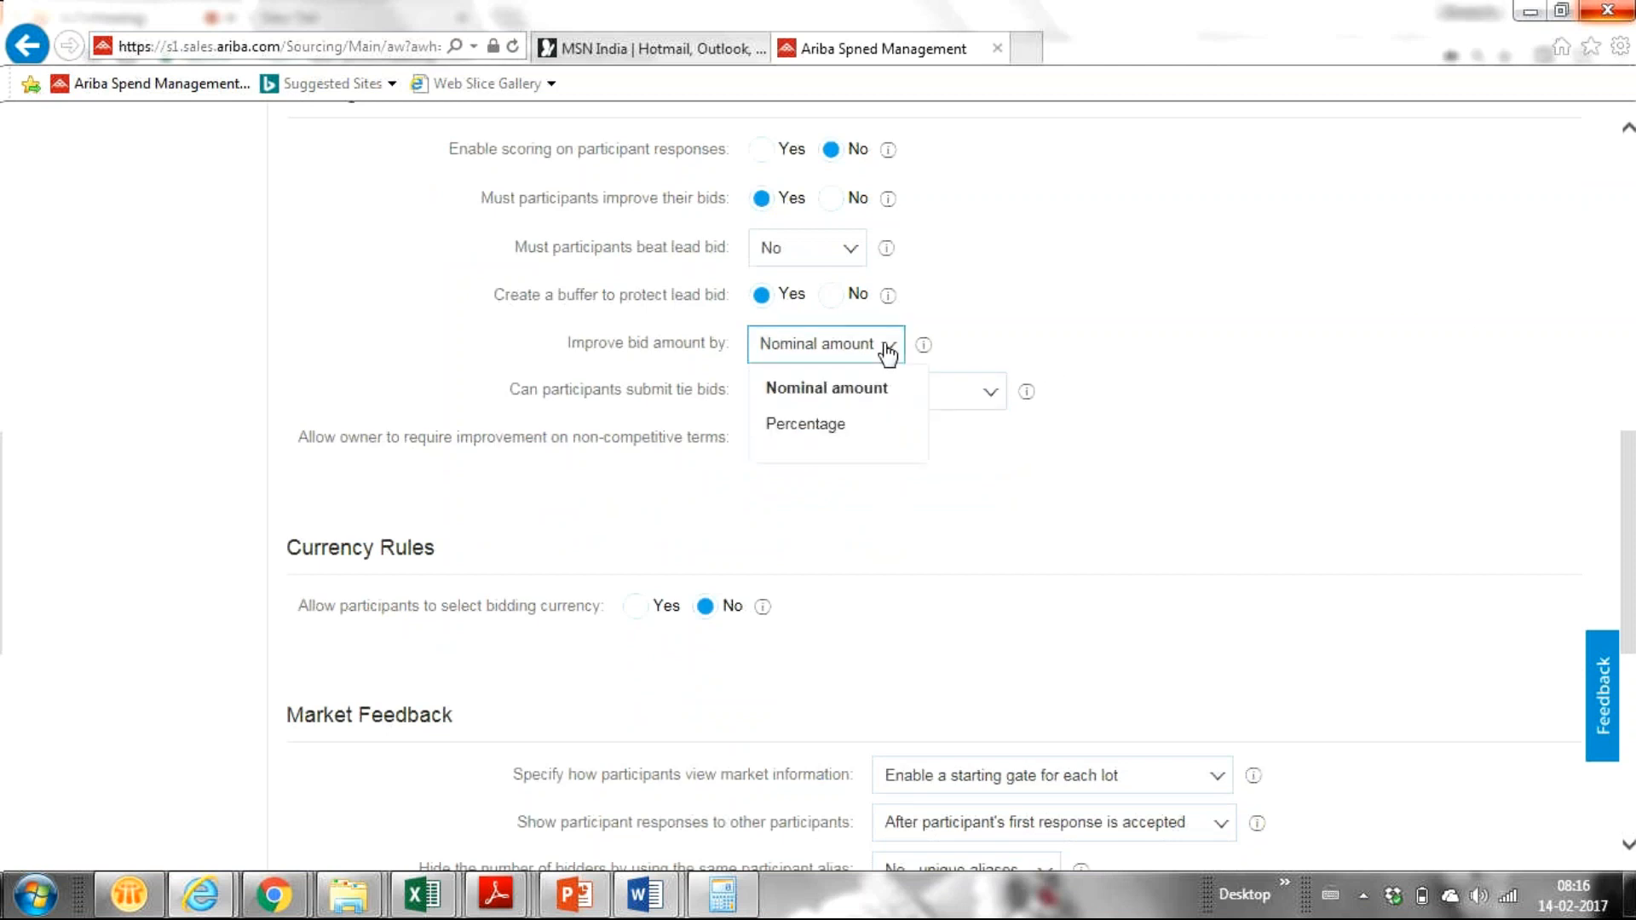
left_click(1241, 284)
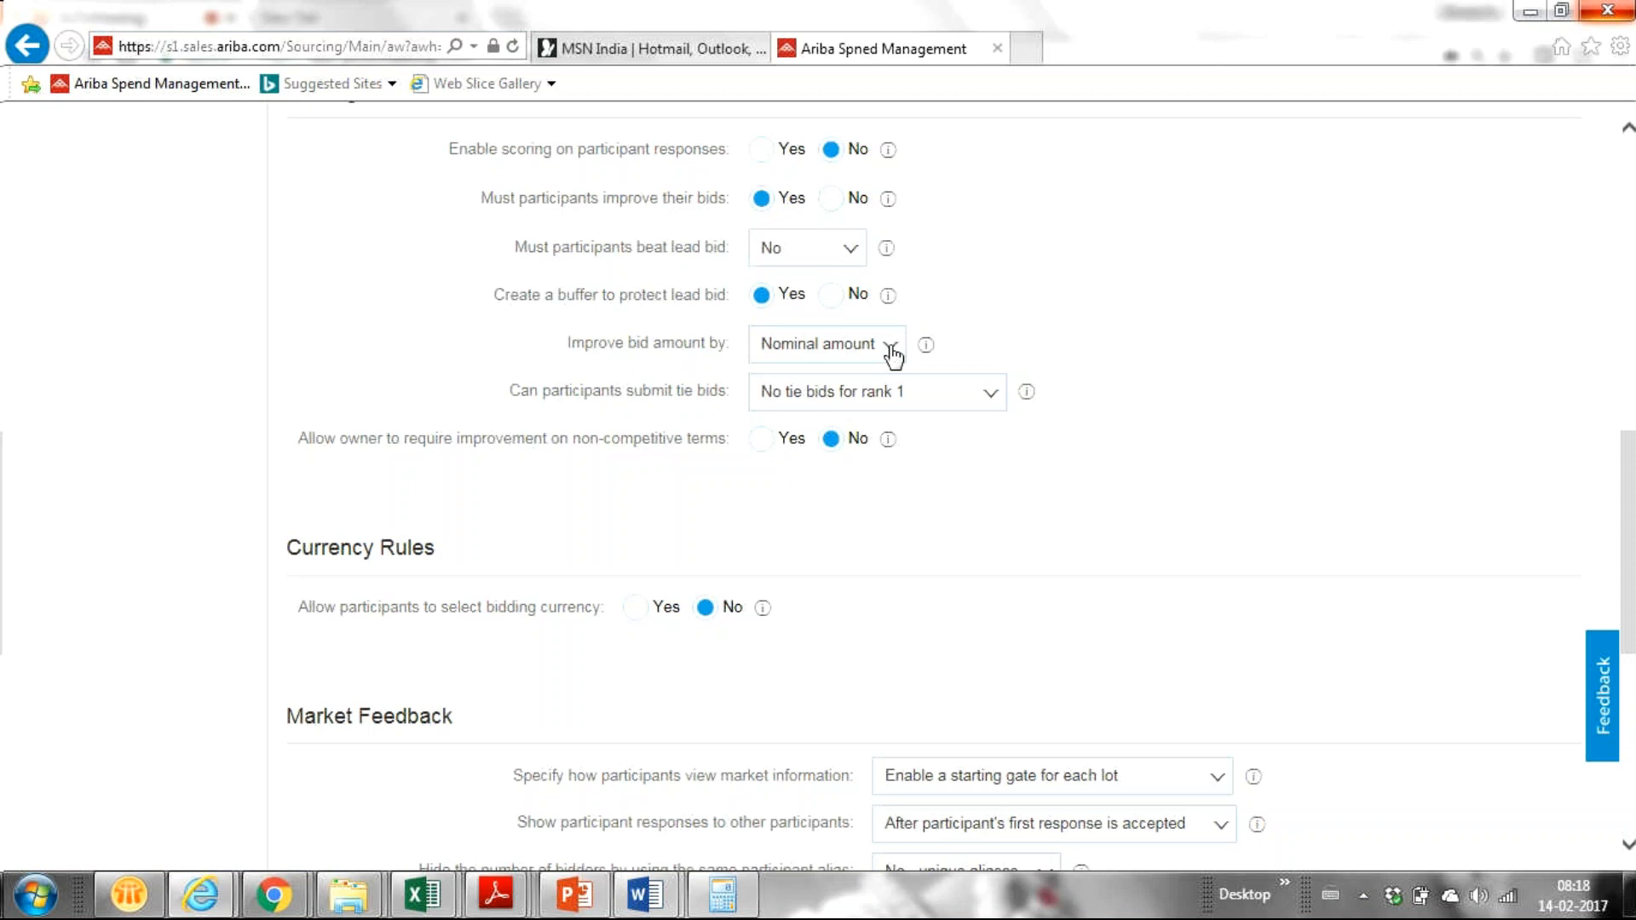
left_click(891, 347)
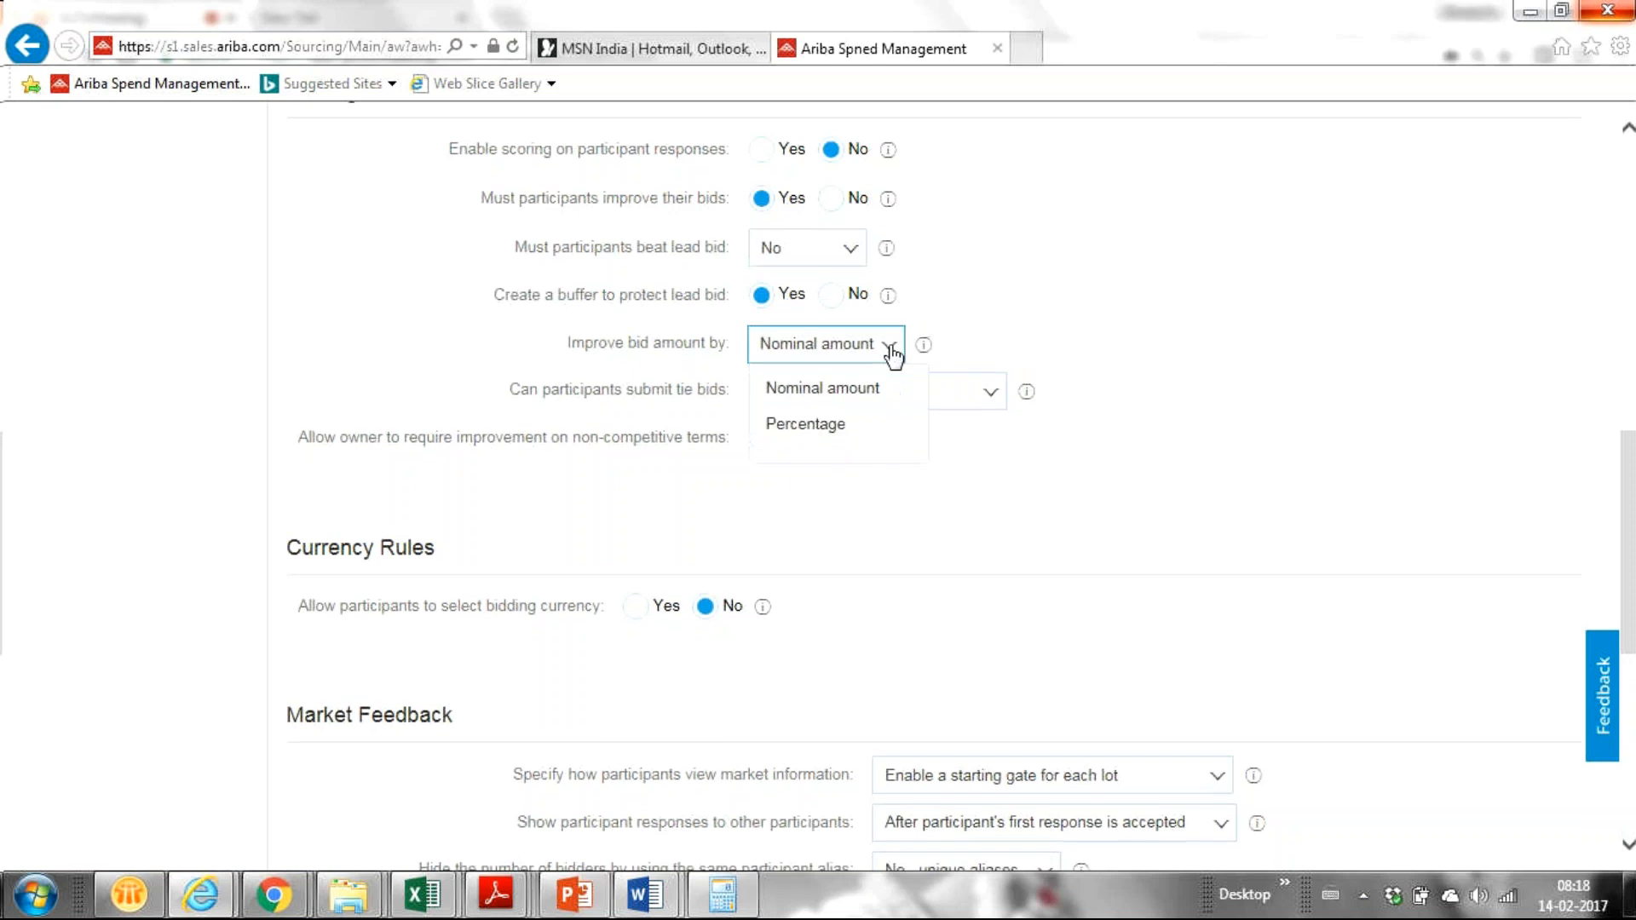
left_click(1126, 339)
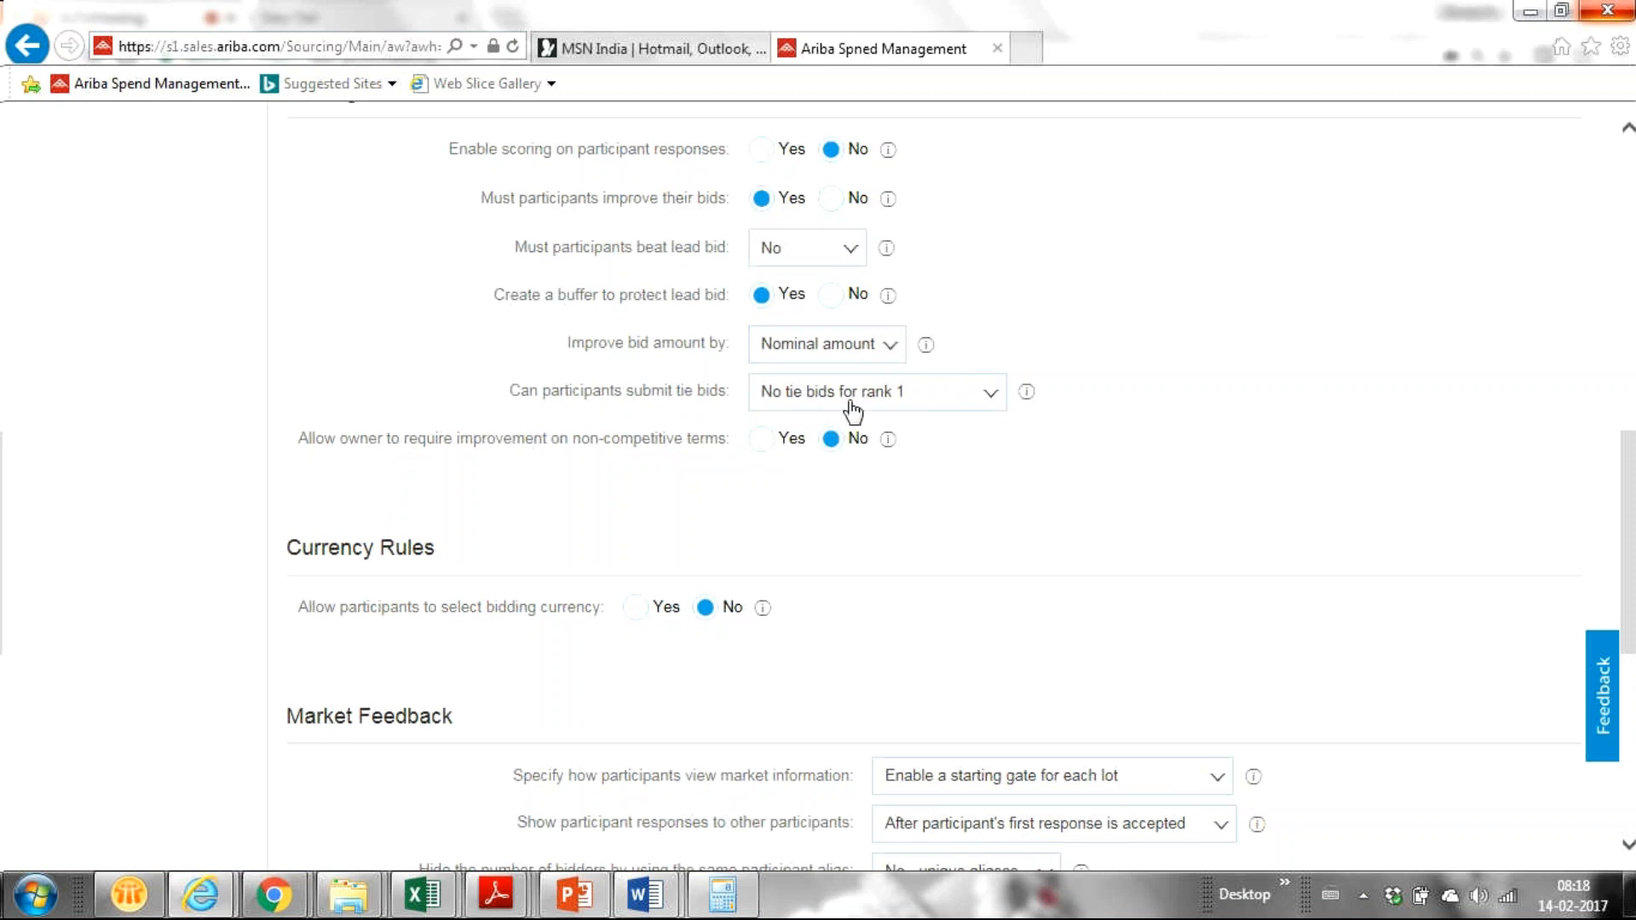
left_click(884, 357)
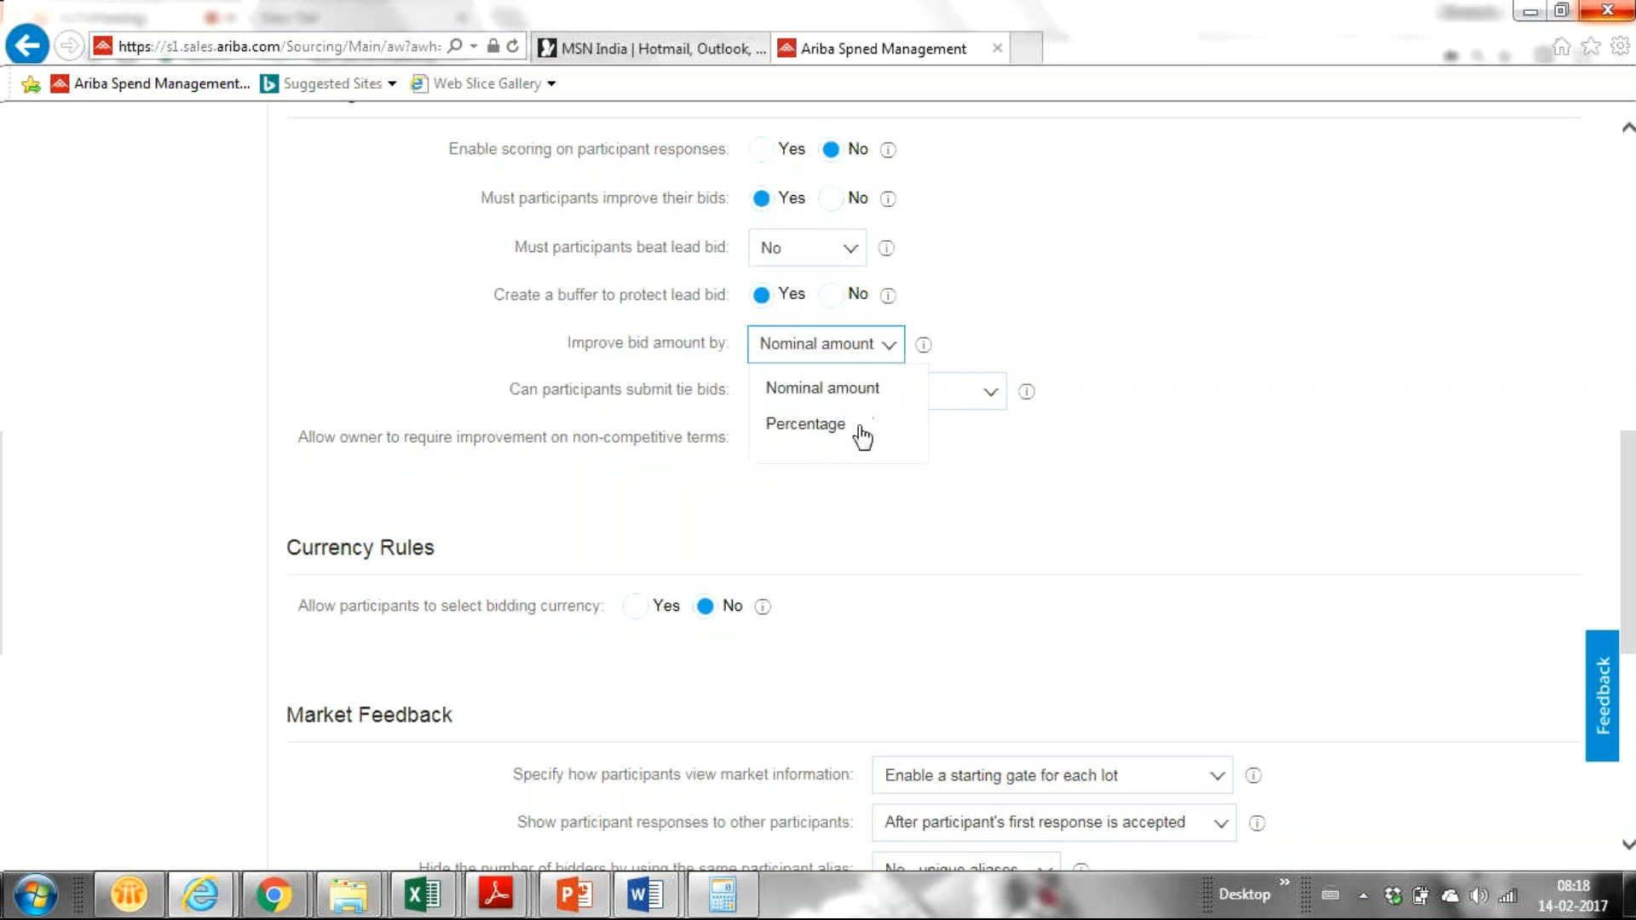
left_click(833, 394)
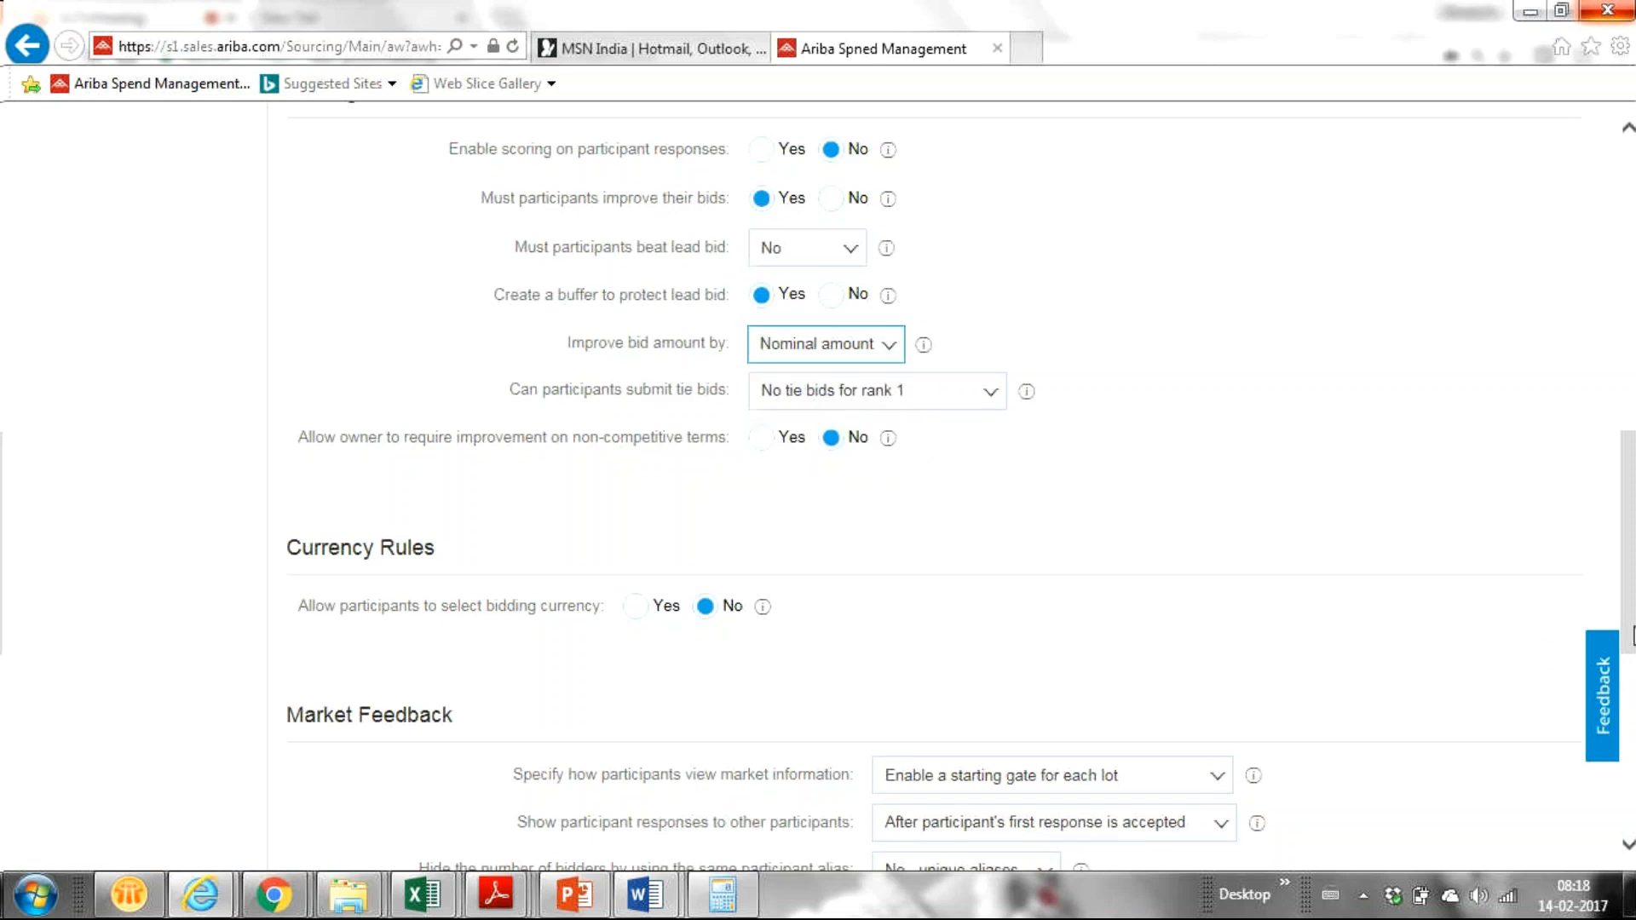
left_click_drag(1628, 612, 1628, 636)
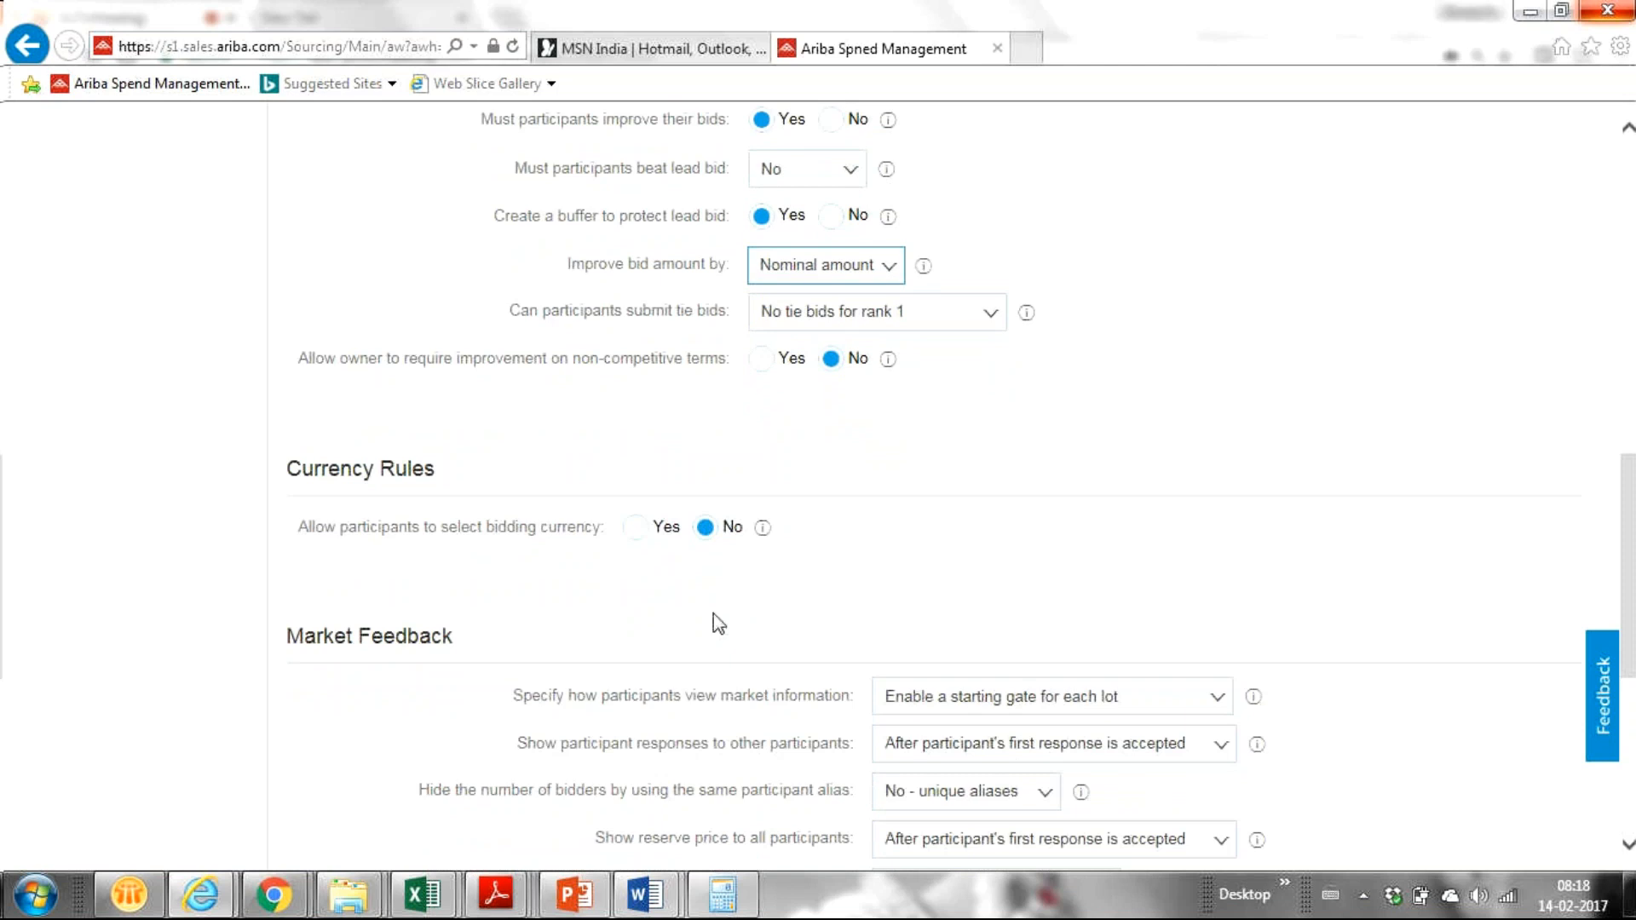
scroll(718, 623, "up", 3)
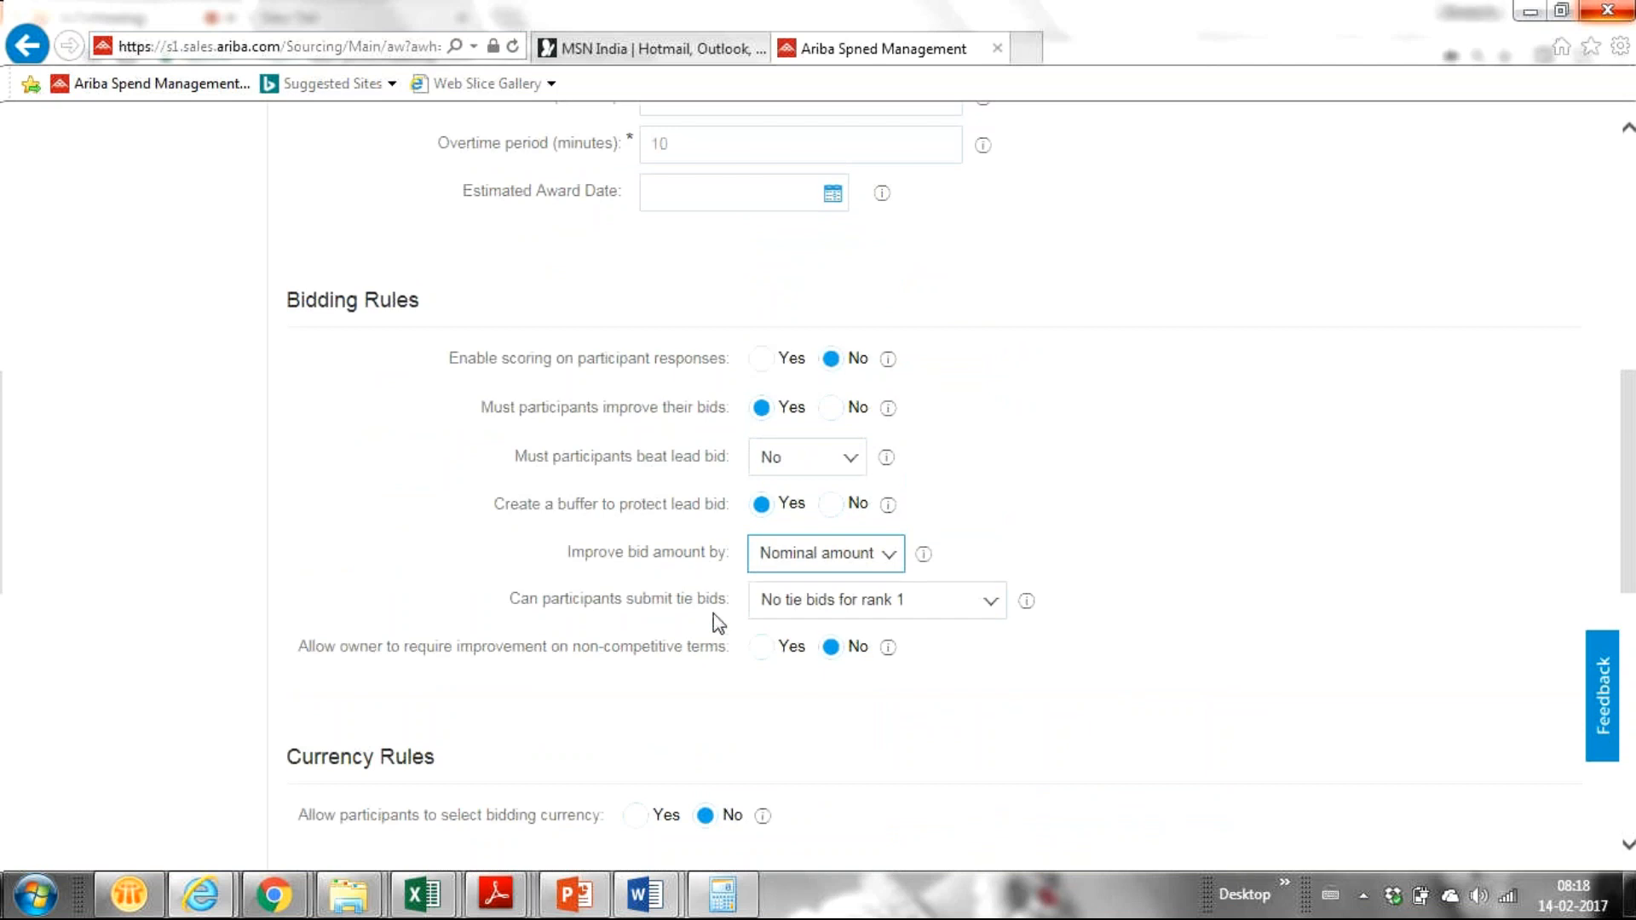
Step: Enable scoring on participant responses, leaving Default Grading Method at Select
left_click(763, 362)
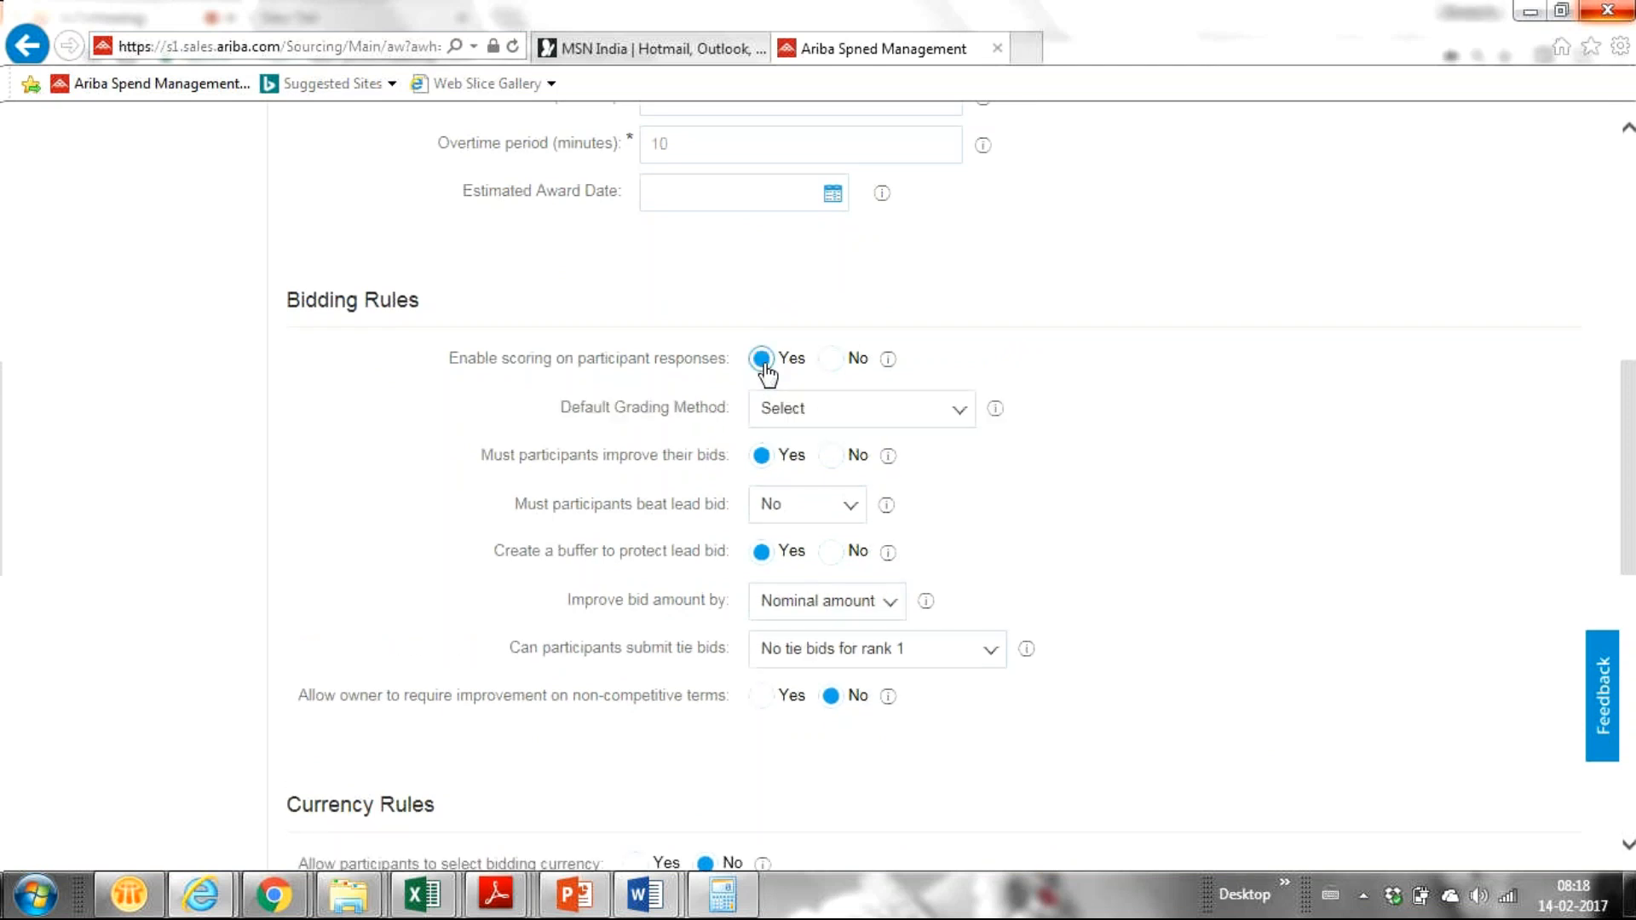
left_click(958, 417)
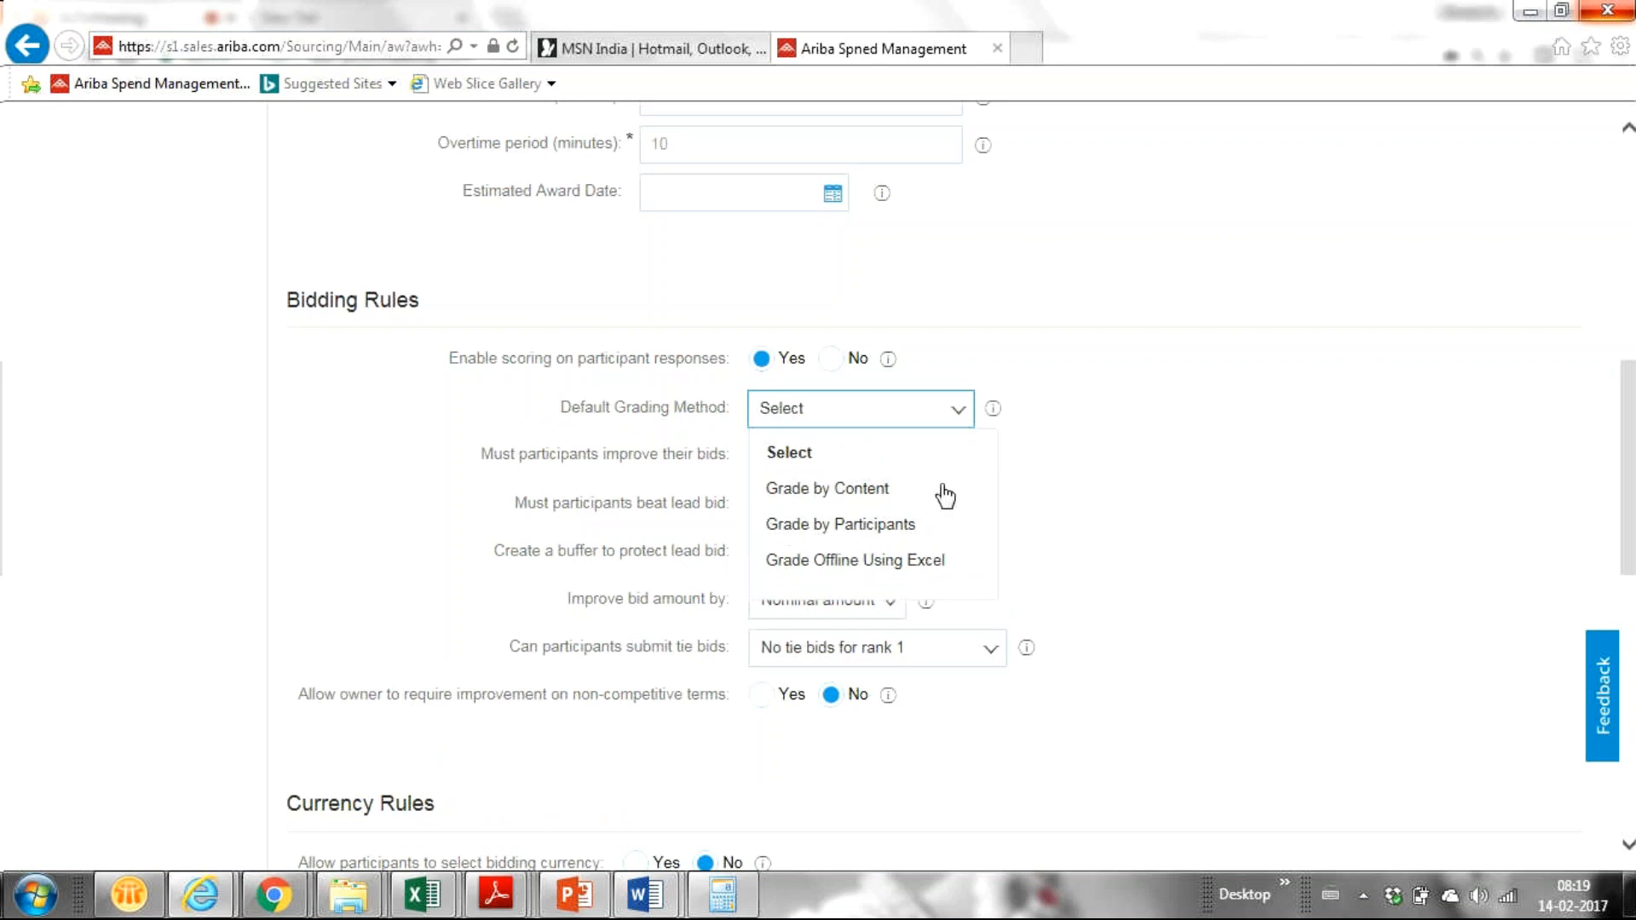
left_click(1040, 501)
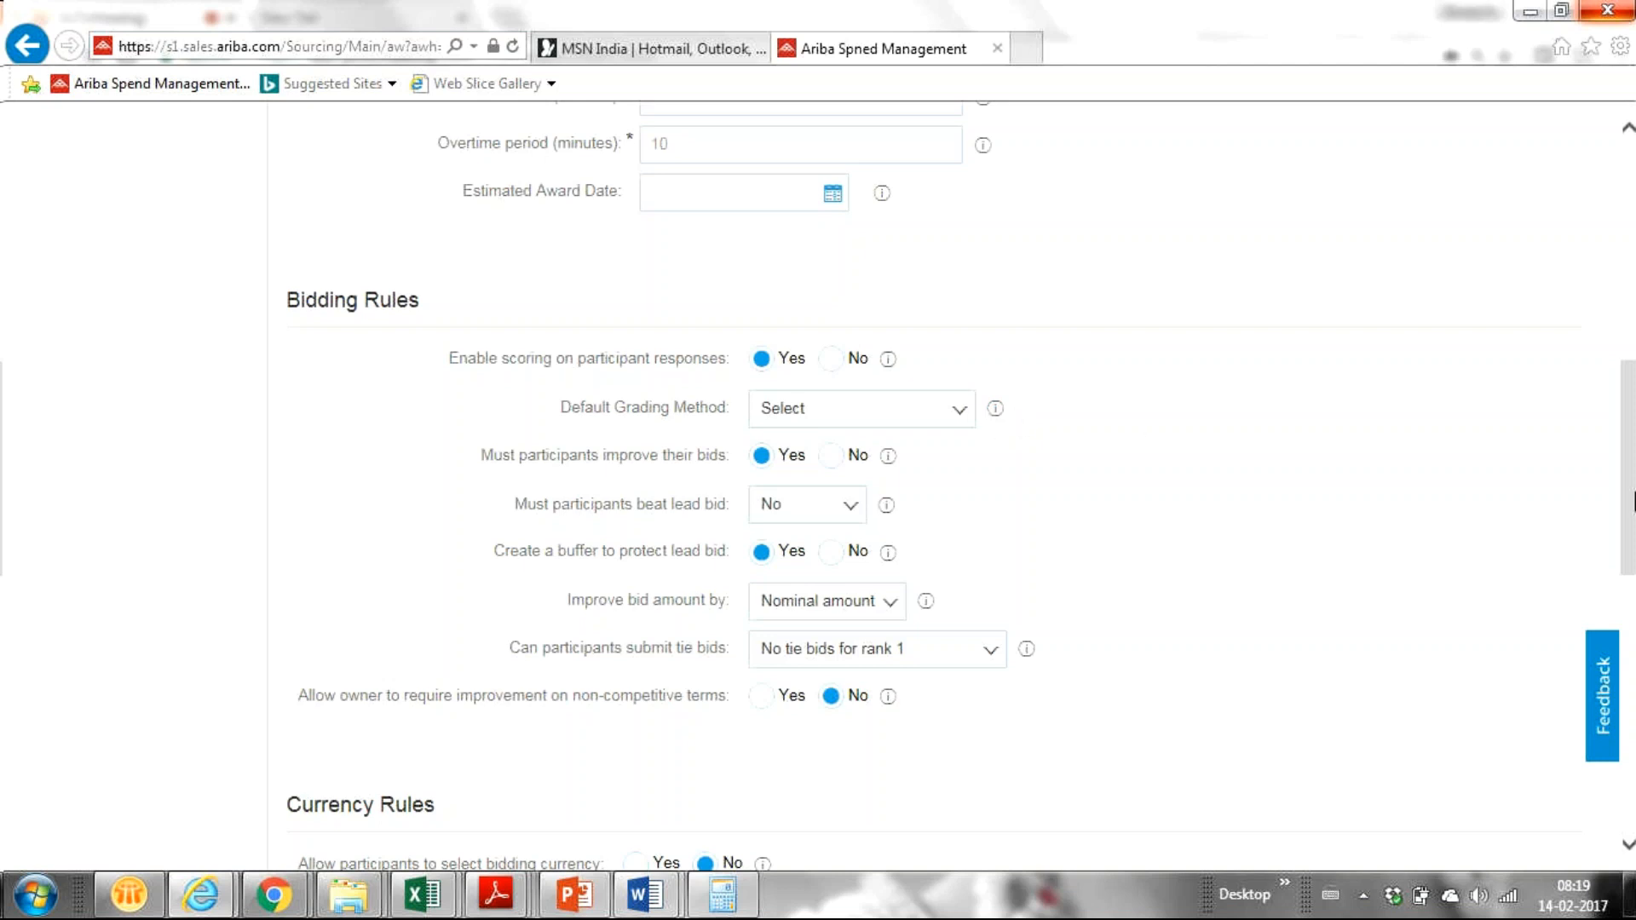
Step: Allow participants to select their bidding currency under Currency Rules
scroll(1628, 469, "down", 4)
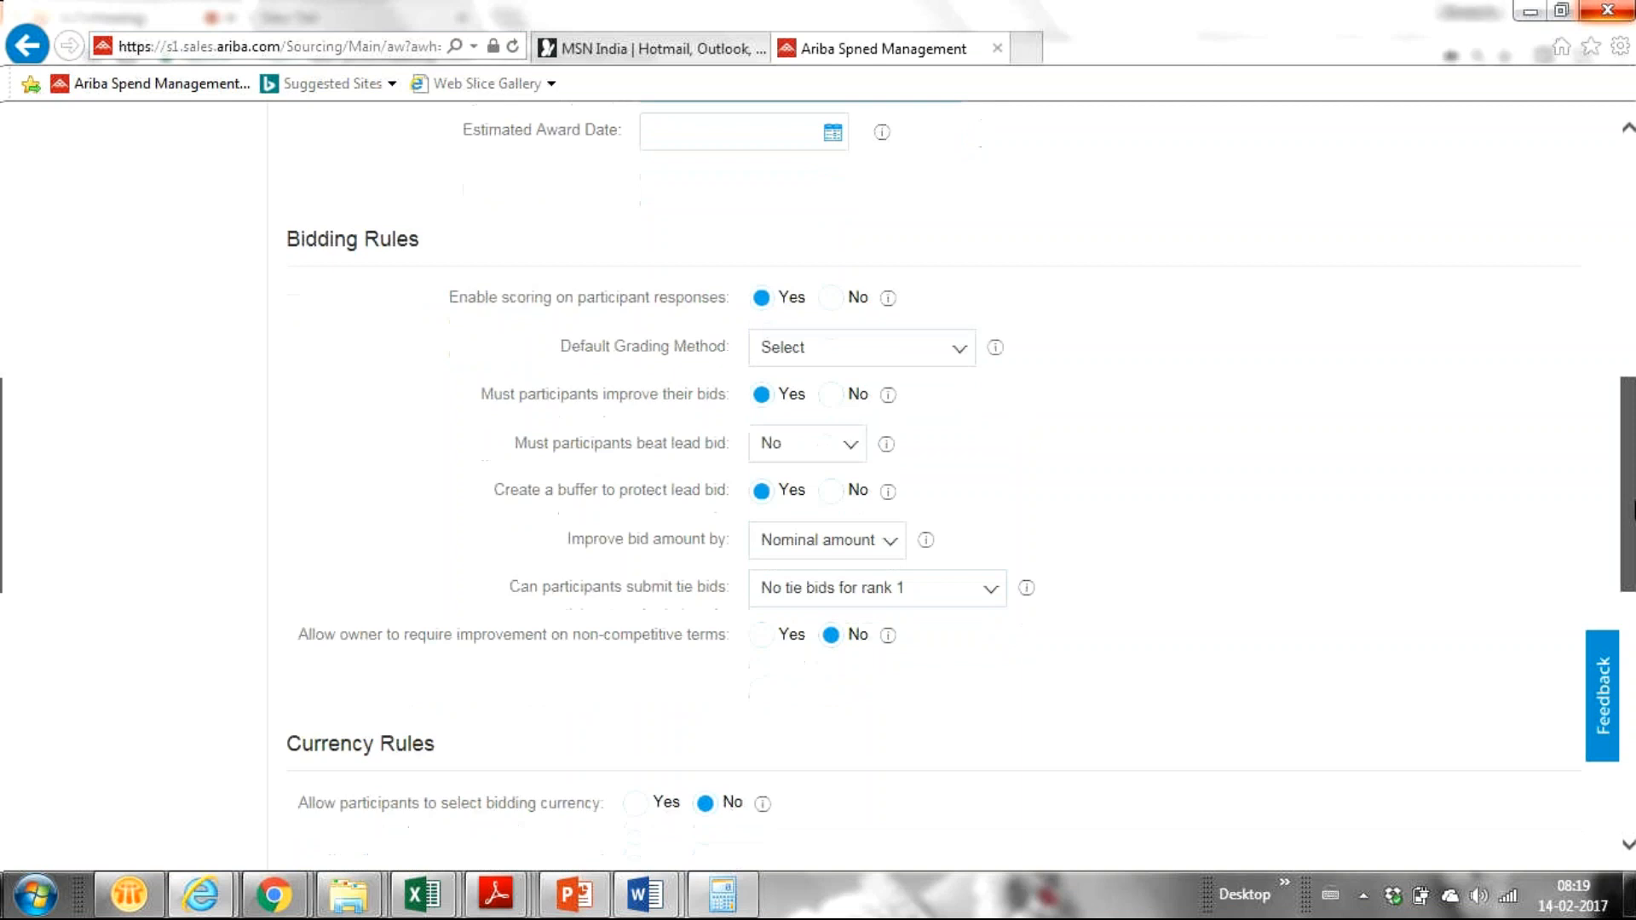
left_click_drag(1634, 578, 1630, 599)
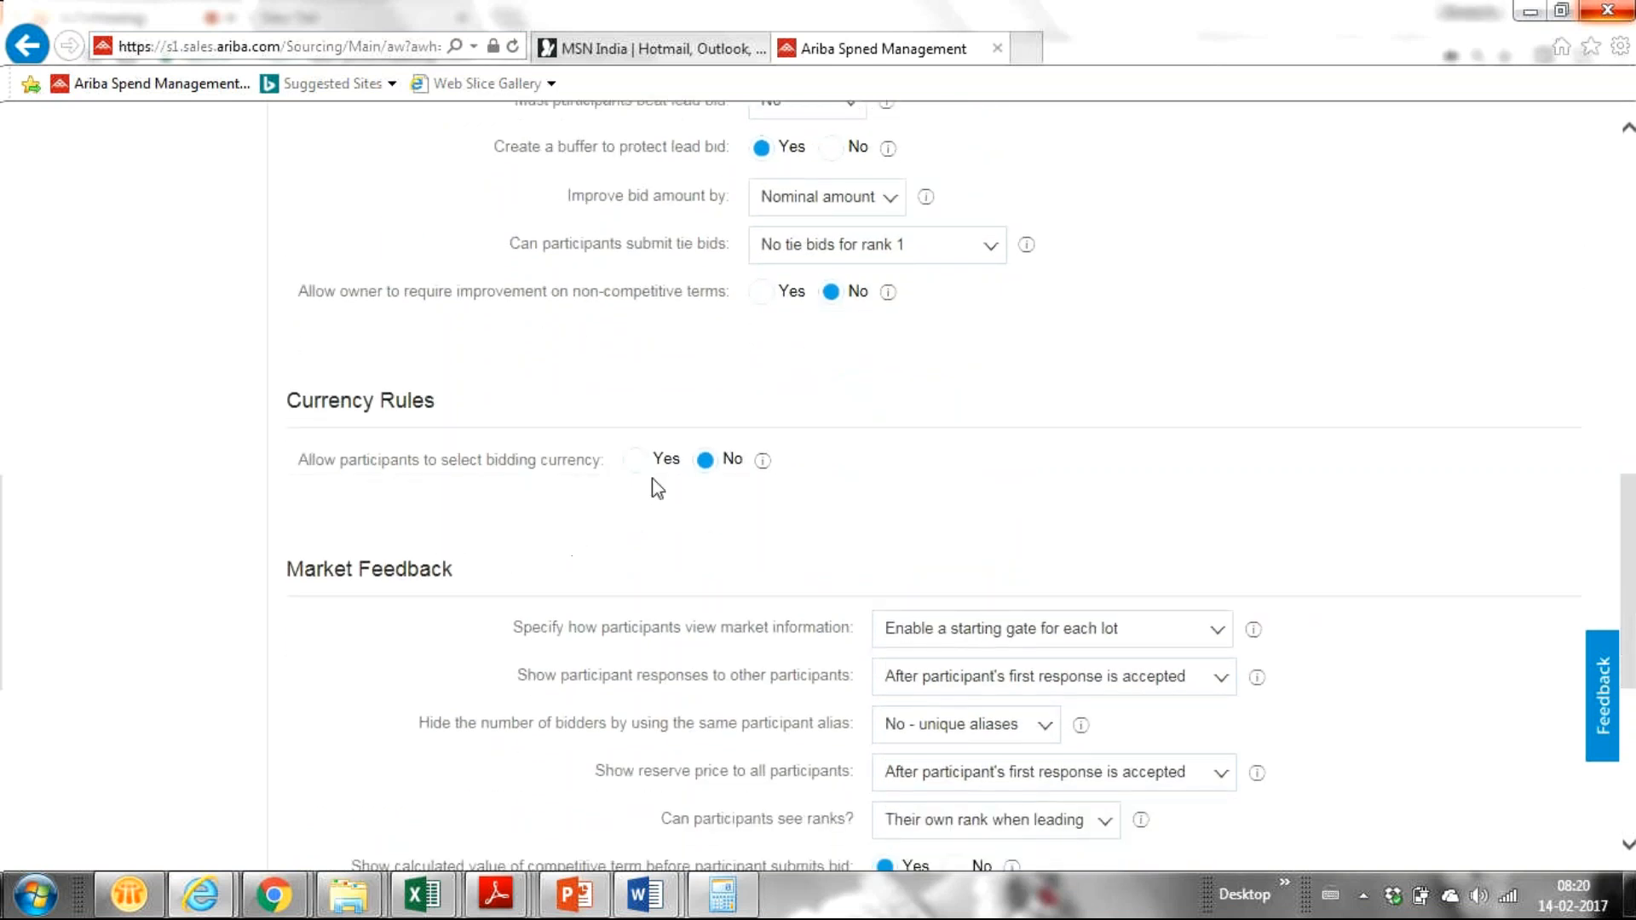
left_click(635, 461)
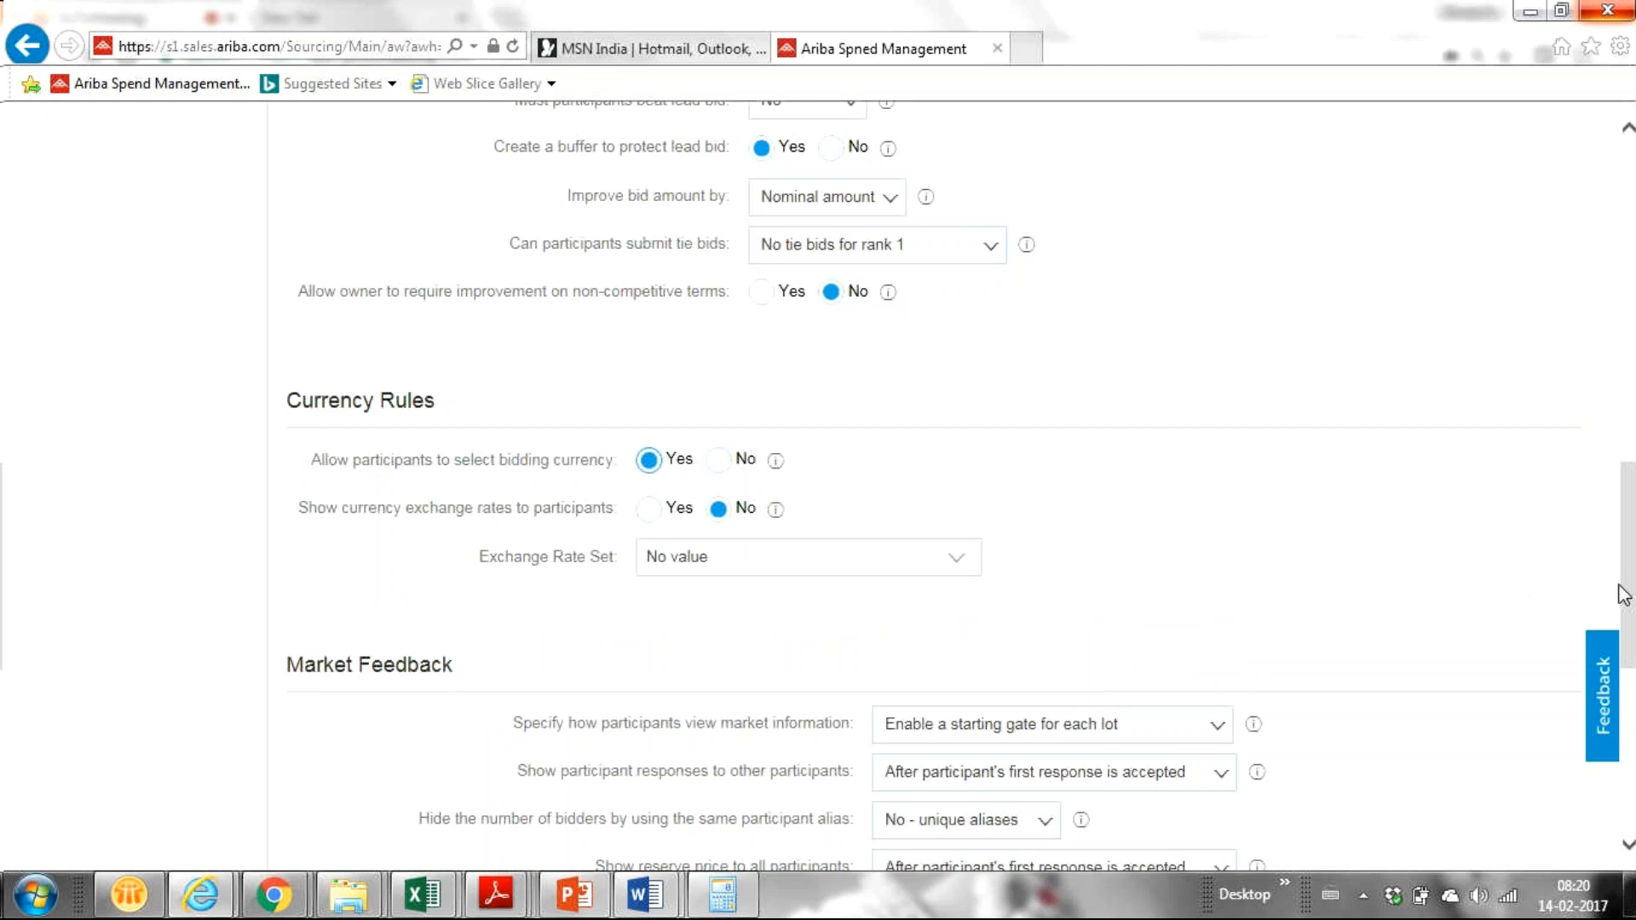
left_click_drag(1631, 582, 1610, 471)
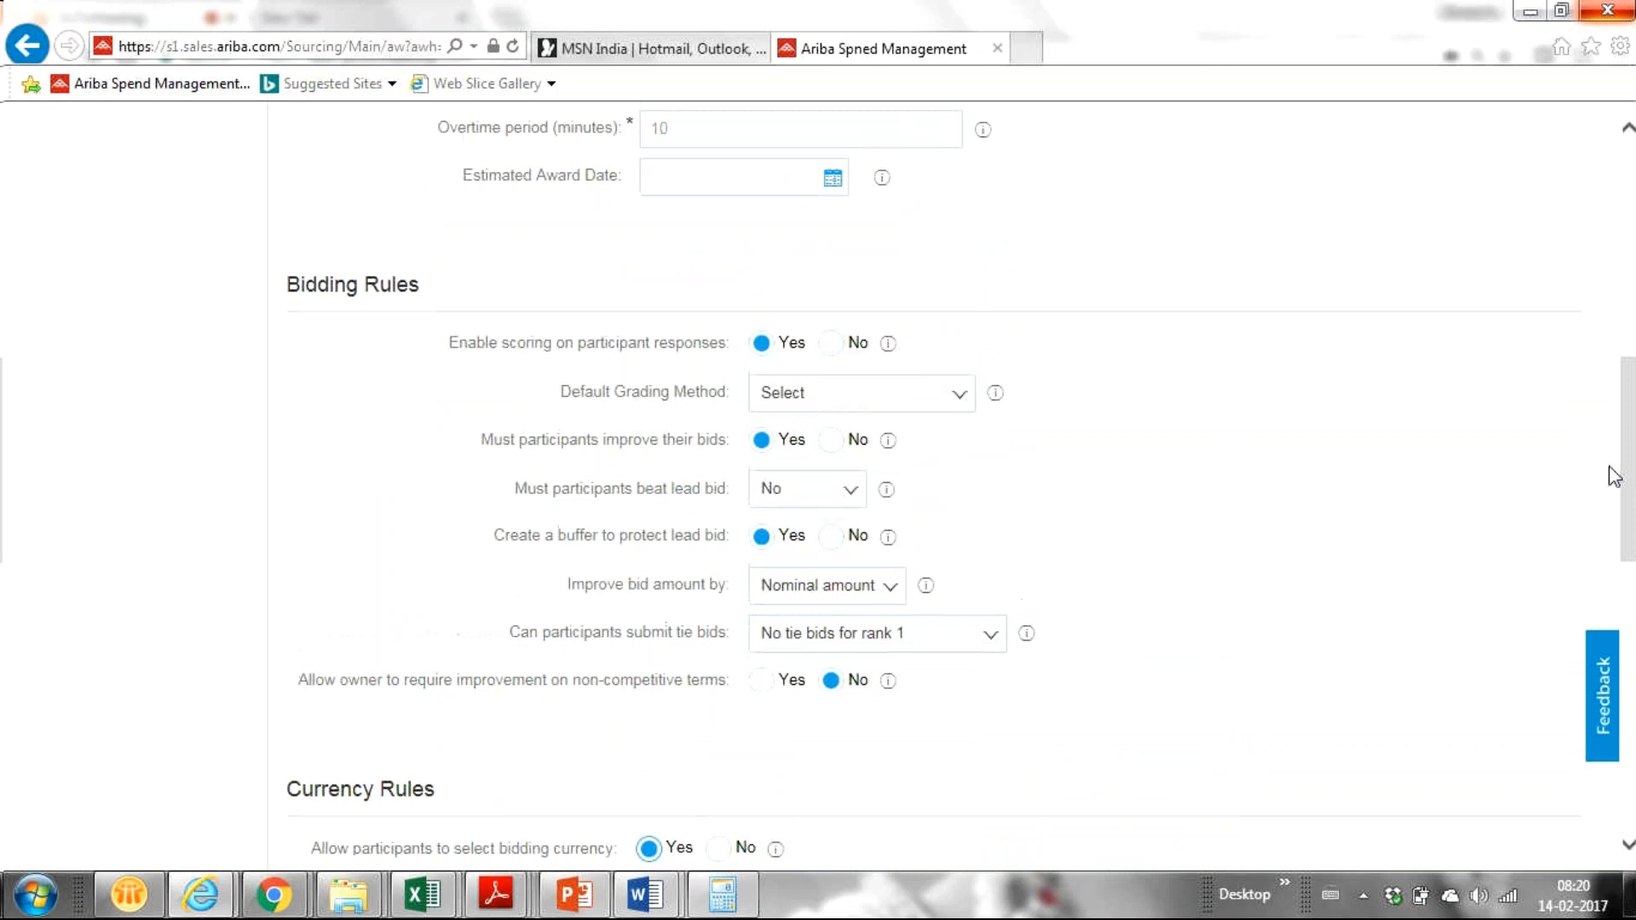
left_click(825, 545)
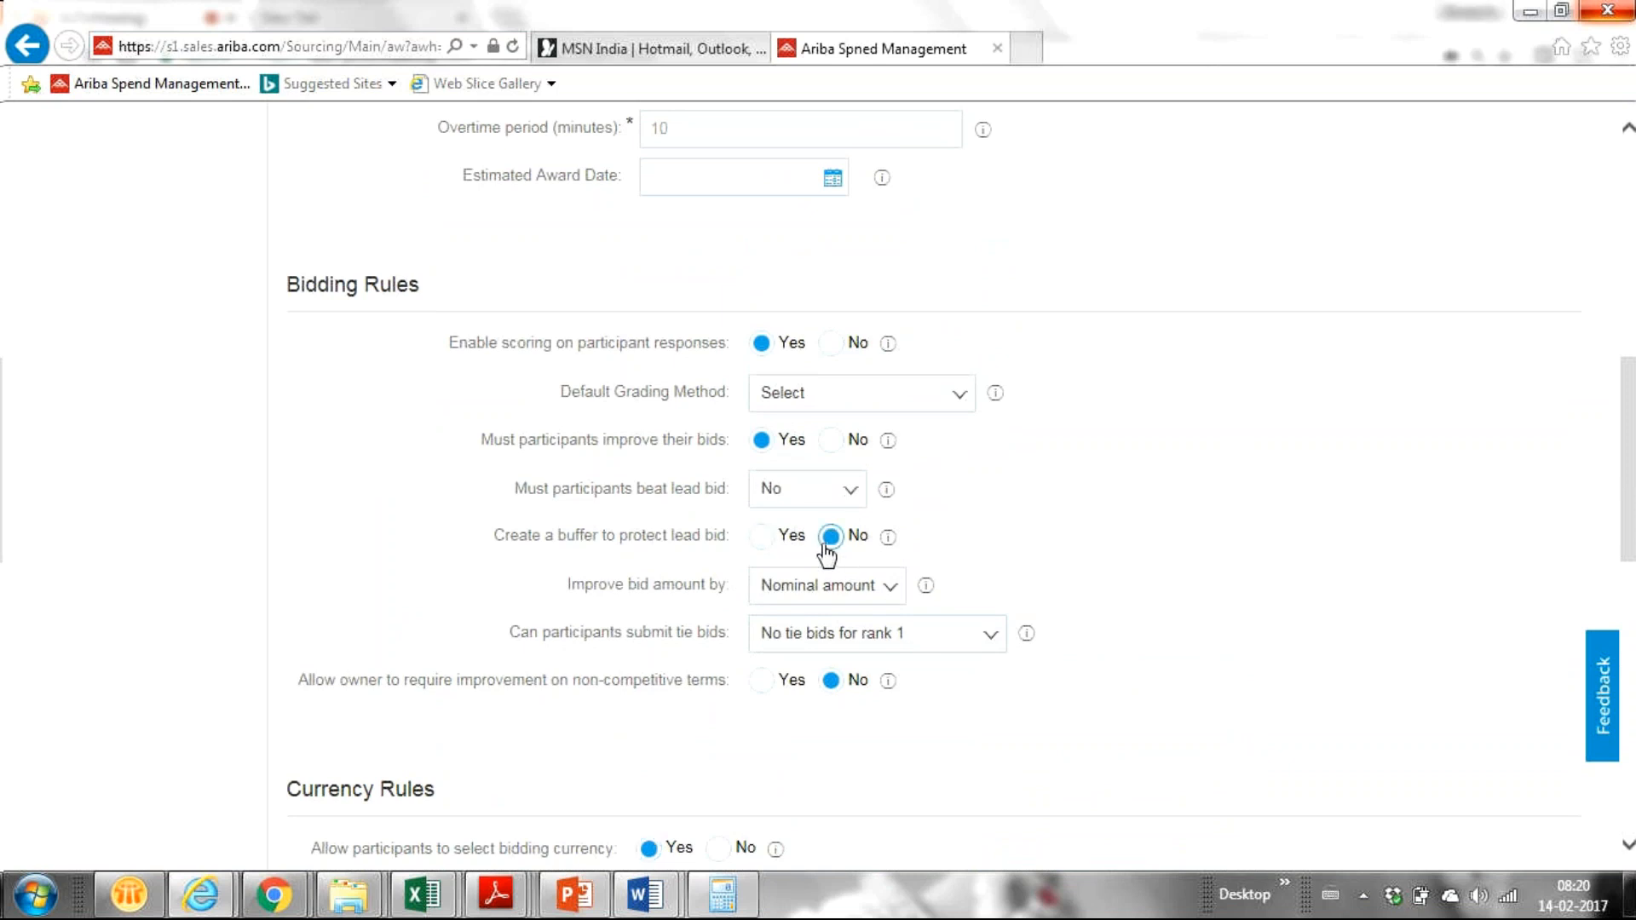
left_click(761, 543)
mouse_move(886, 542)
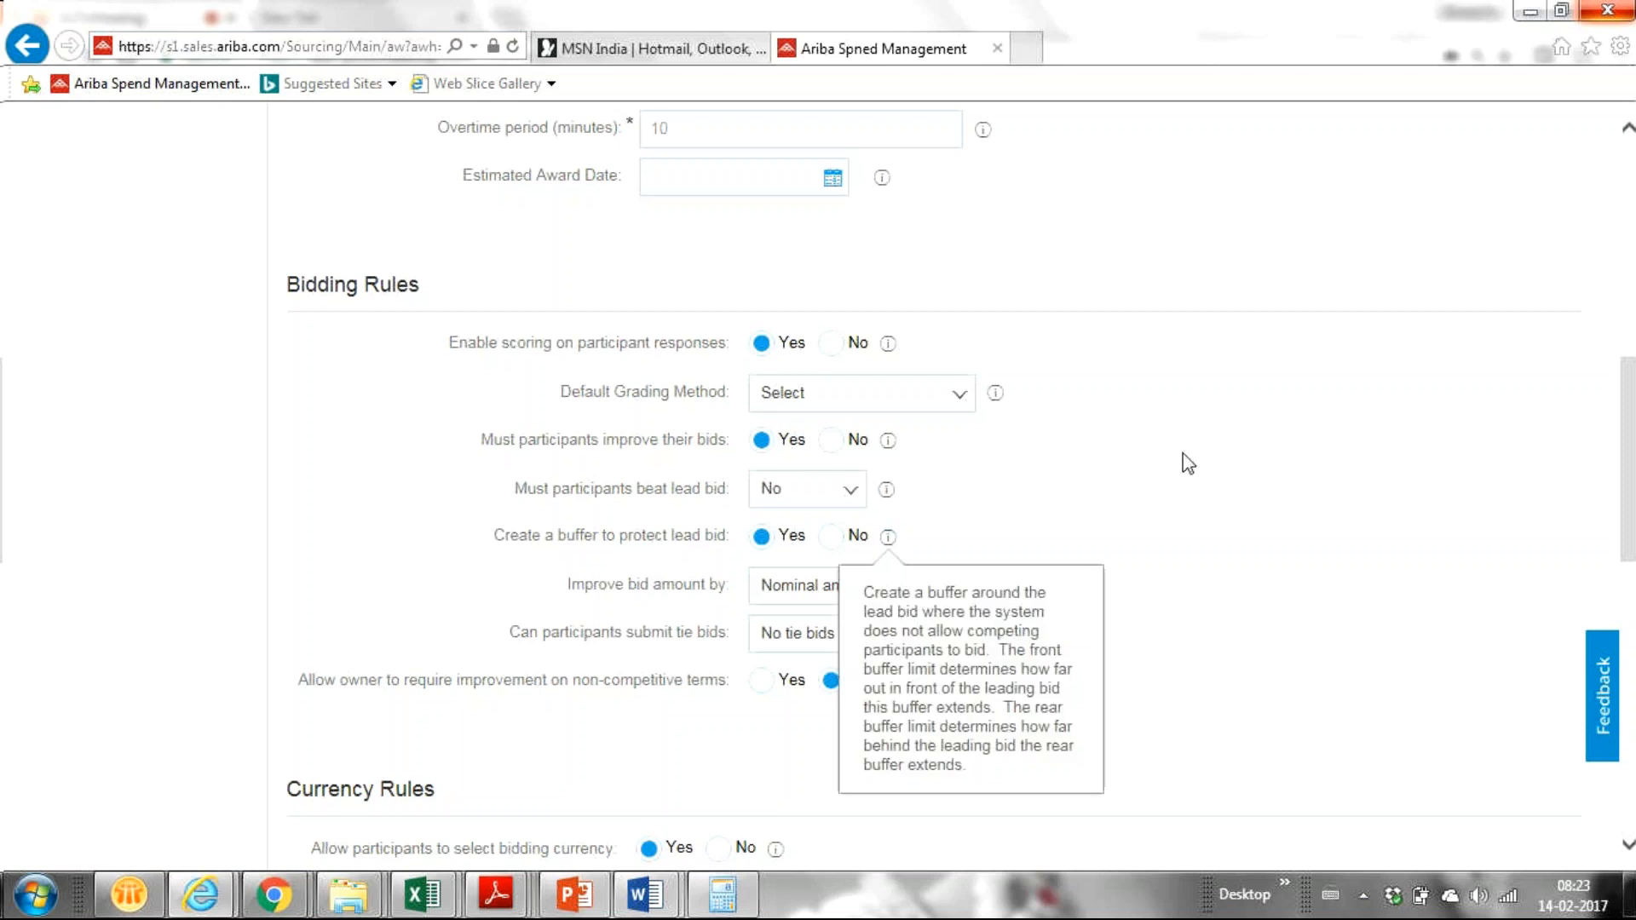
scroll(1189, 464, "up", 1)
scroll(1189, 464, "down", 4)
scroll(1189, 464, "down", 5)
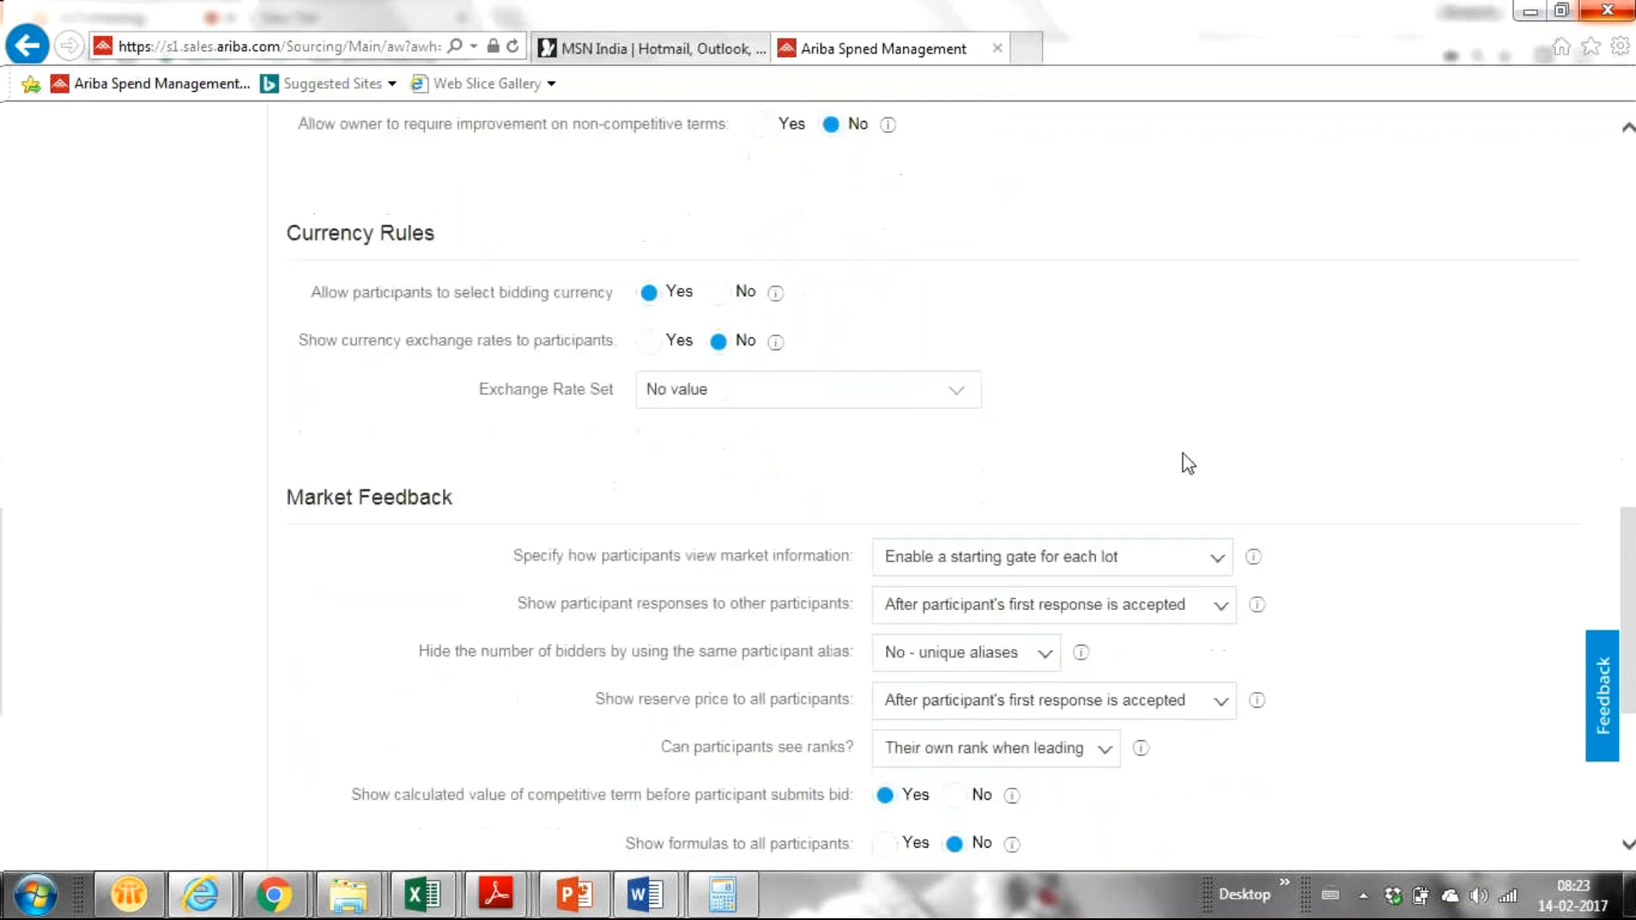
scroll(1187, 465, "up", 1)
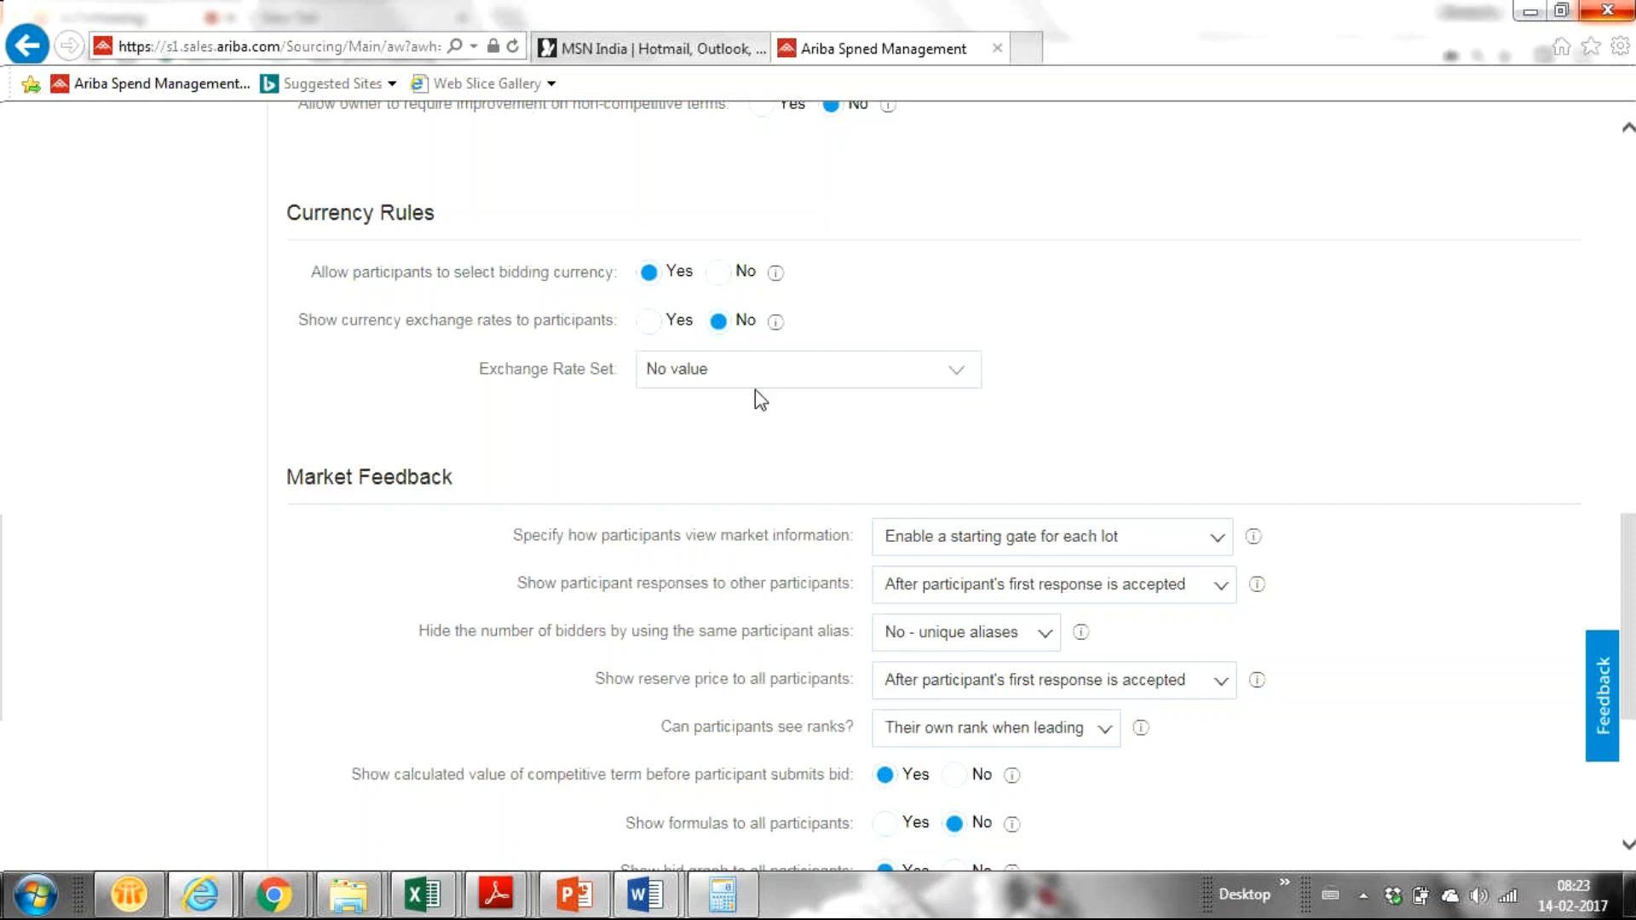
left_click(963, 373)
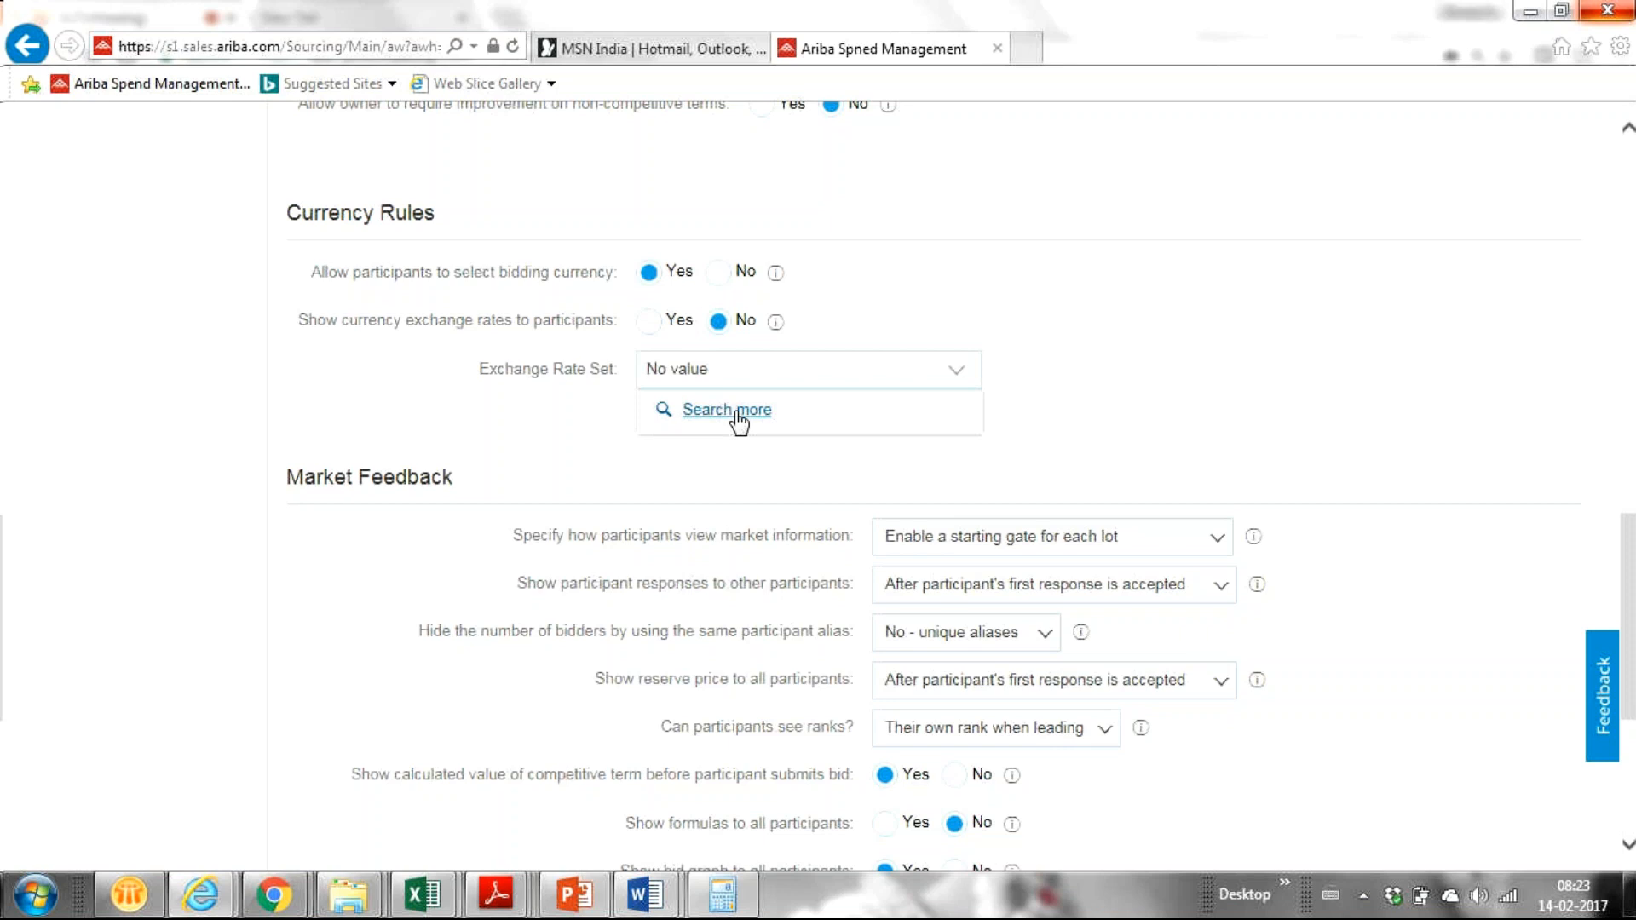
left_click(542, 439)
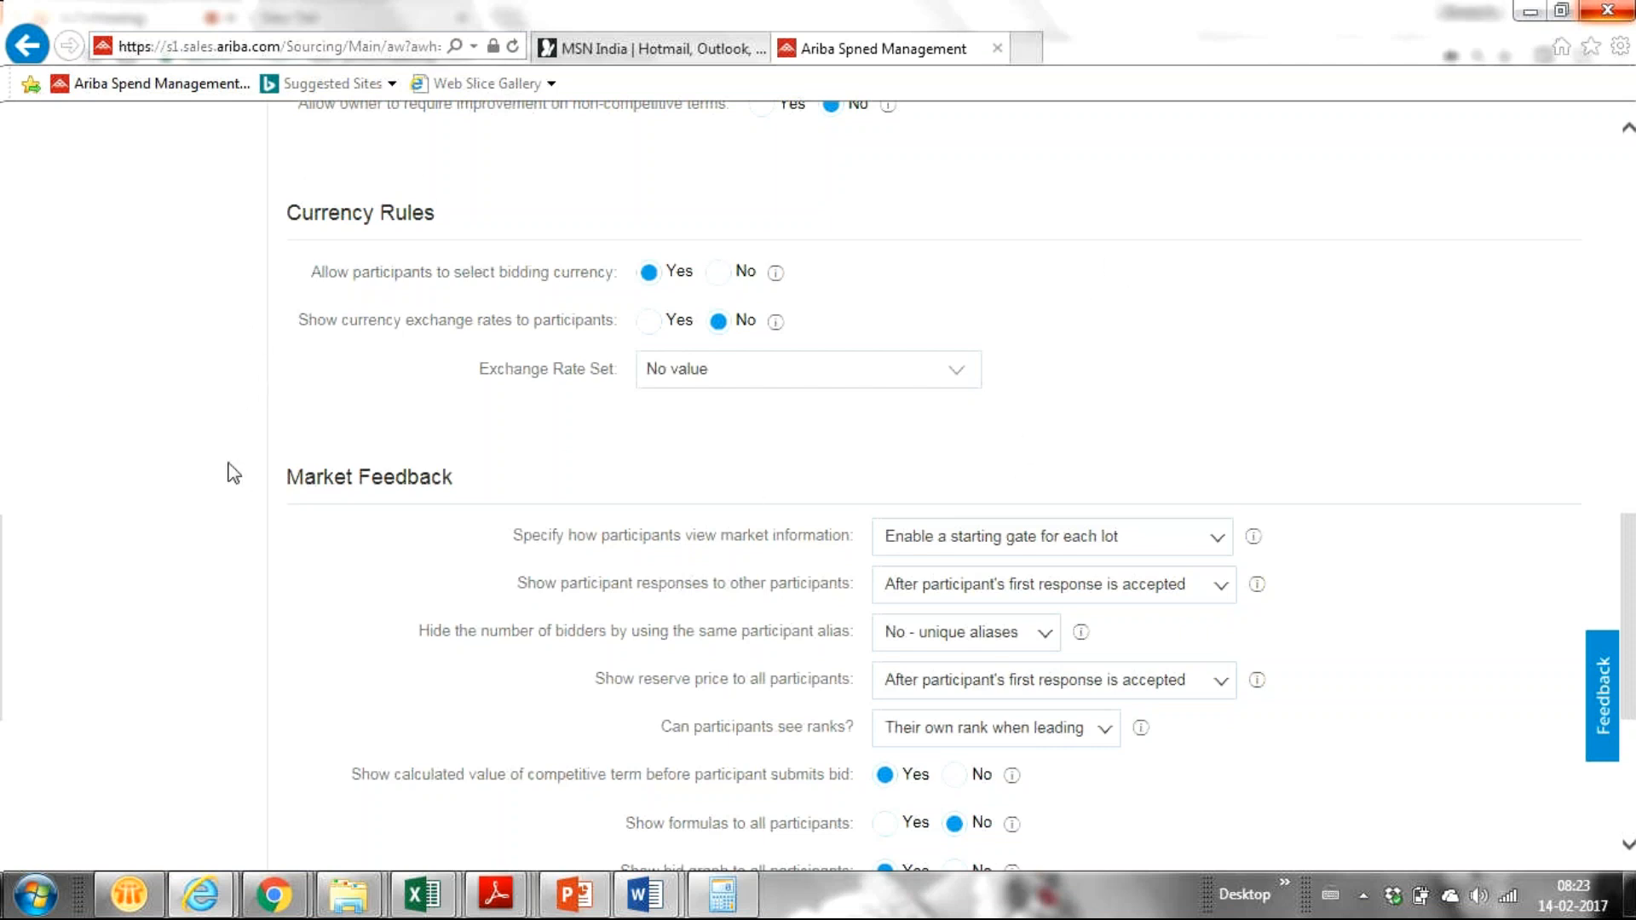
scroll(234, 474, "up", 1)
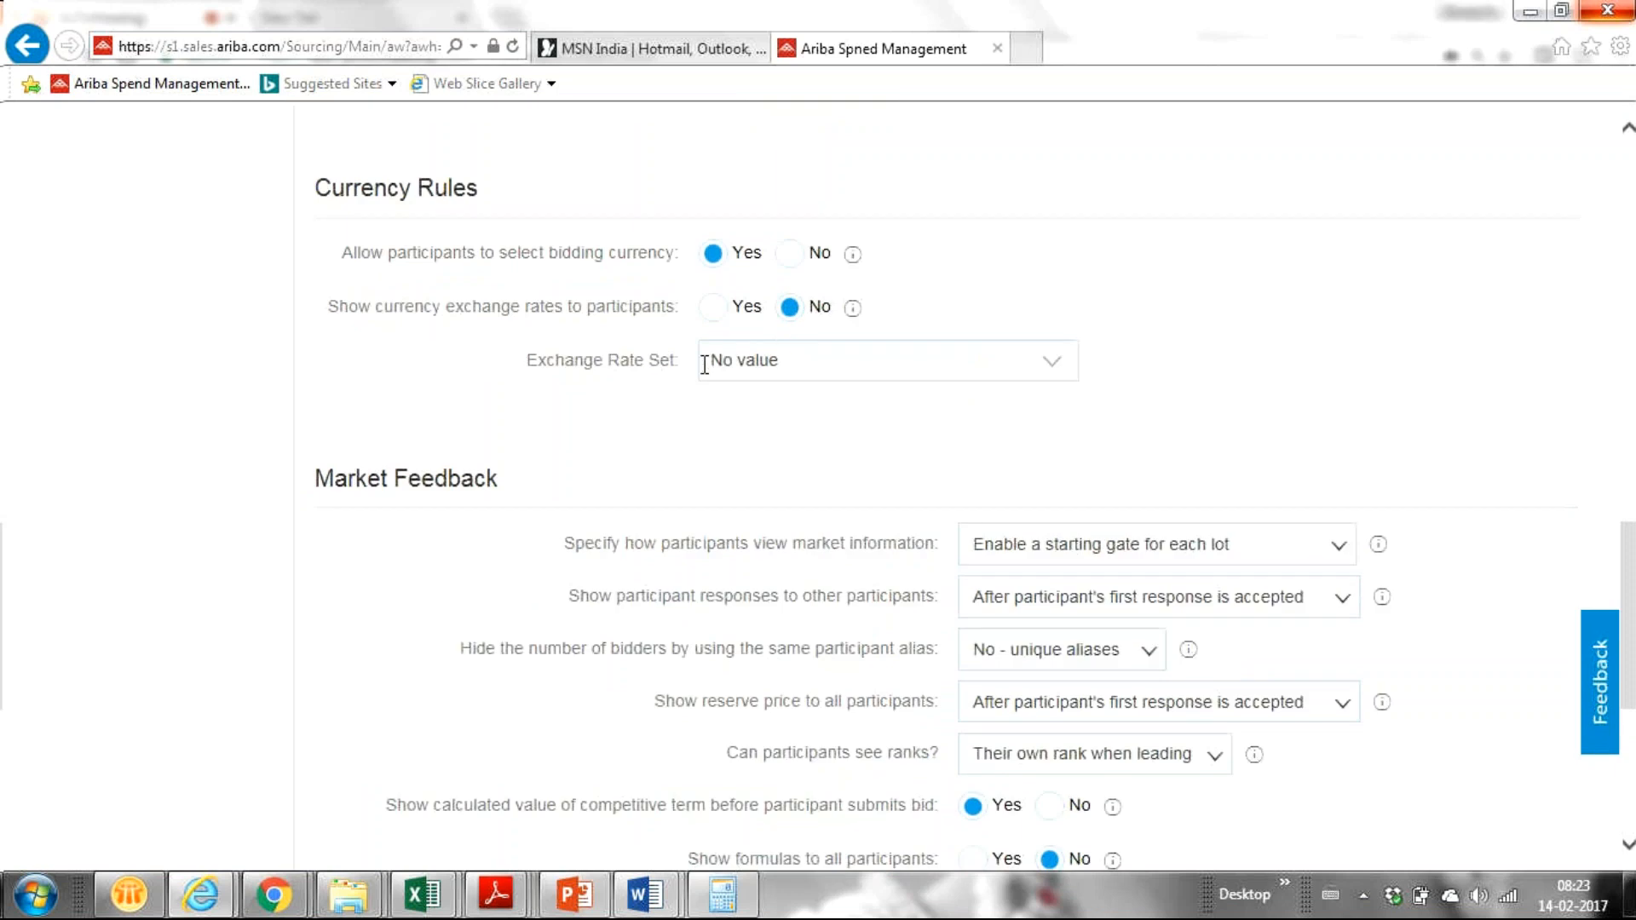
scroll(705, 365, "down", 2)
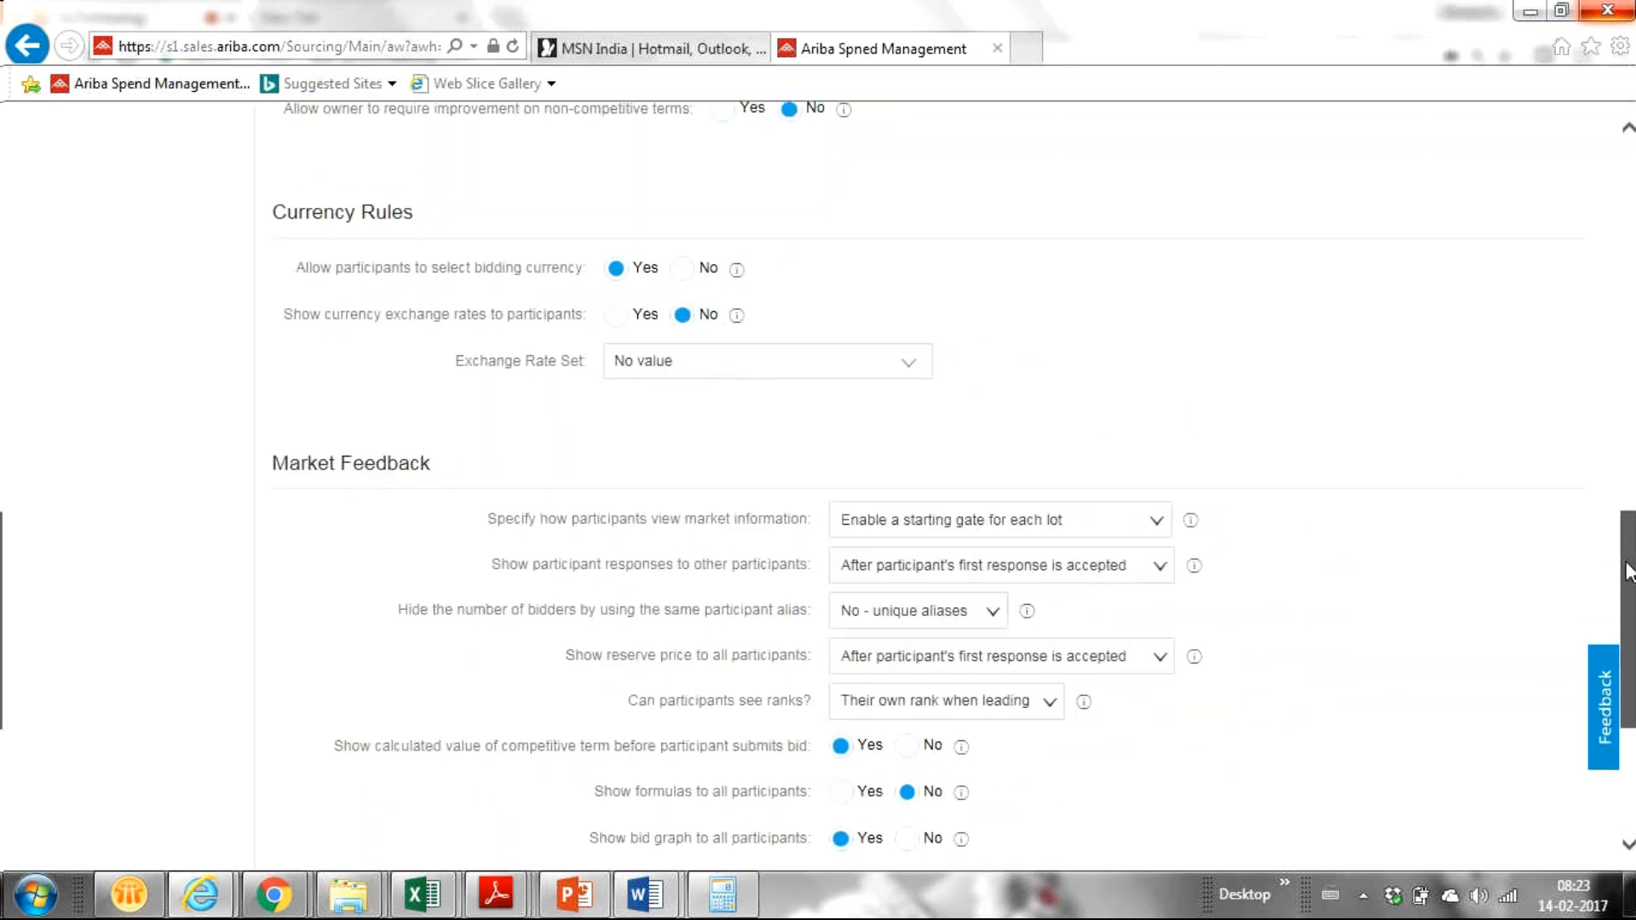
left_click_drag(1628, 571, 1632, 588)
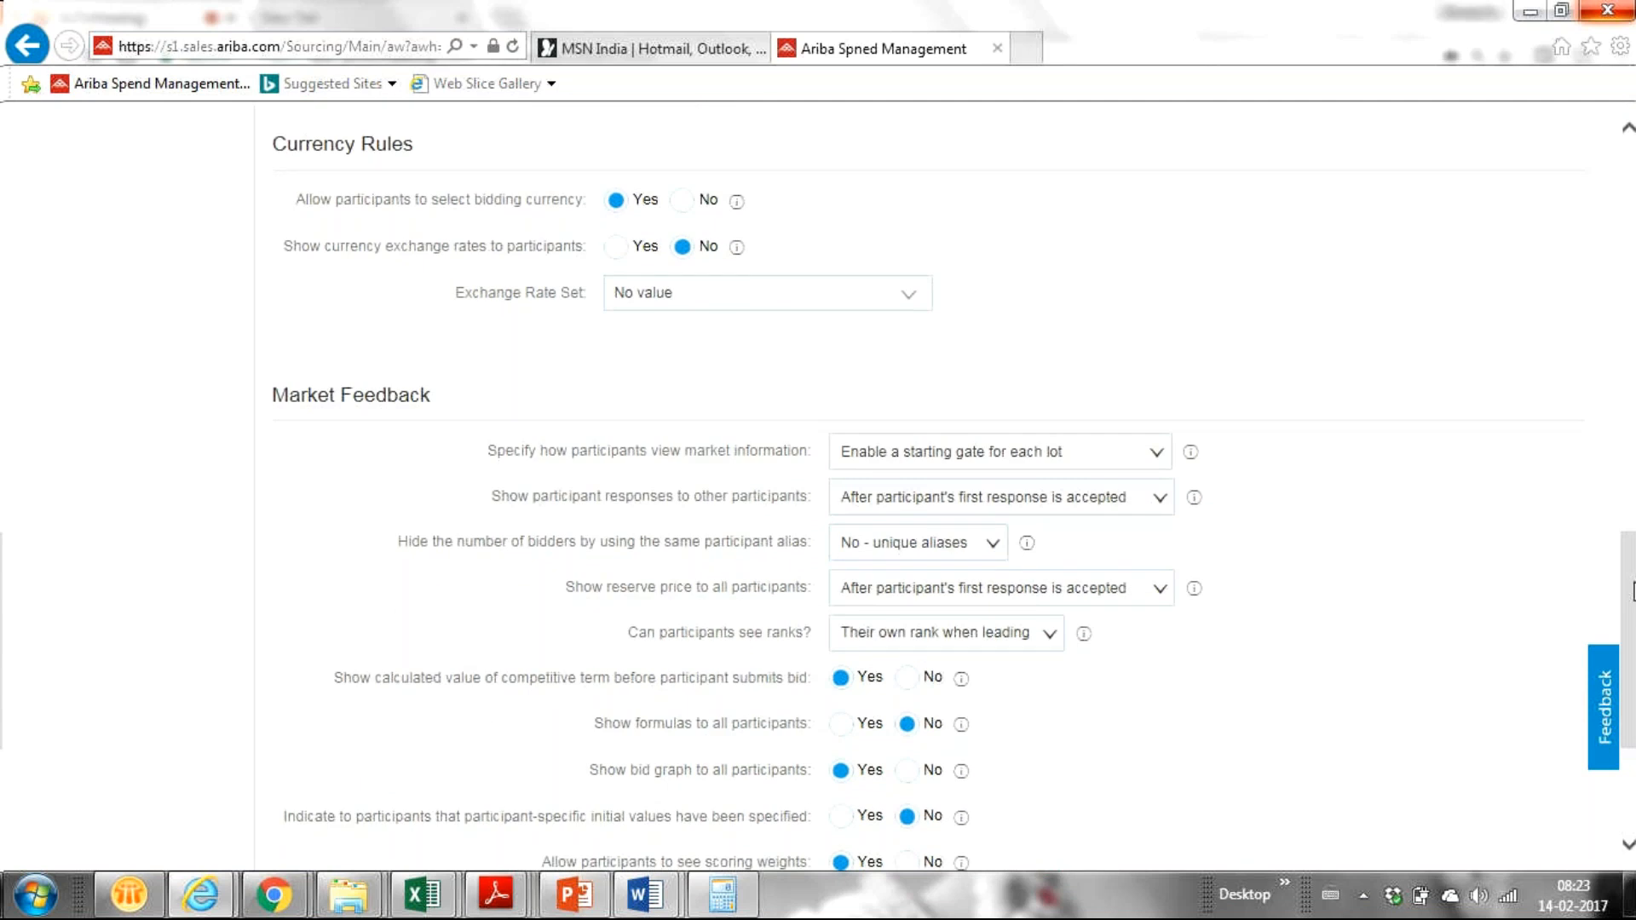
scroll(1635, 592, "up", 1)
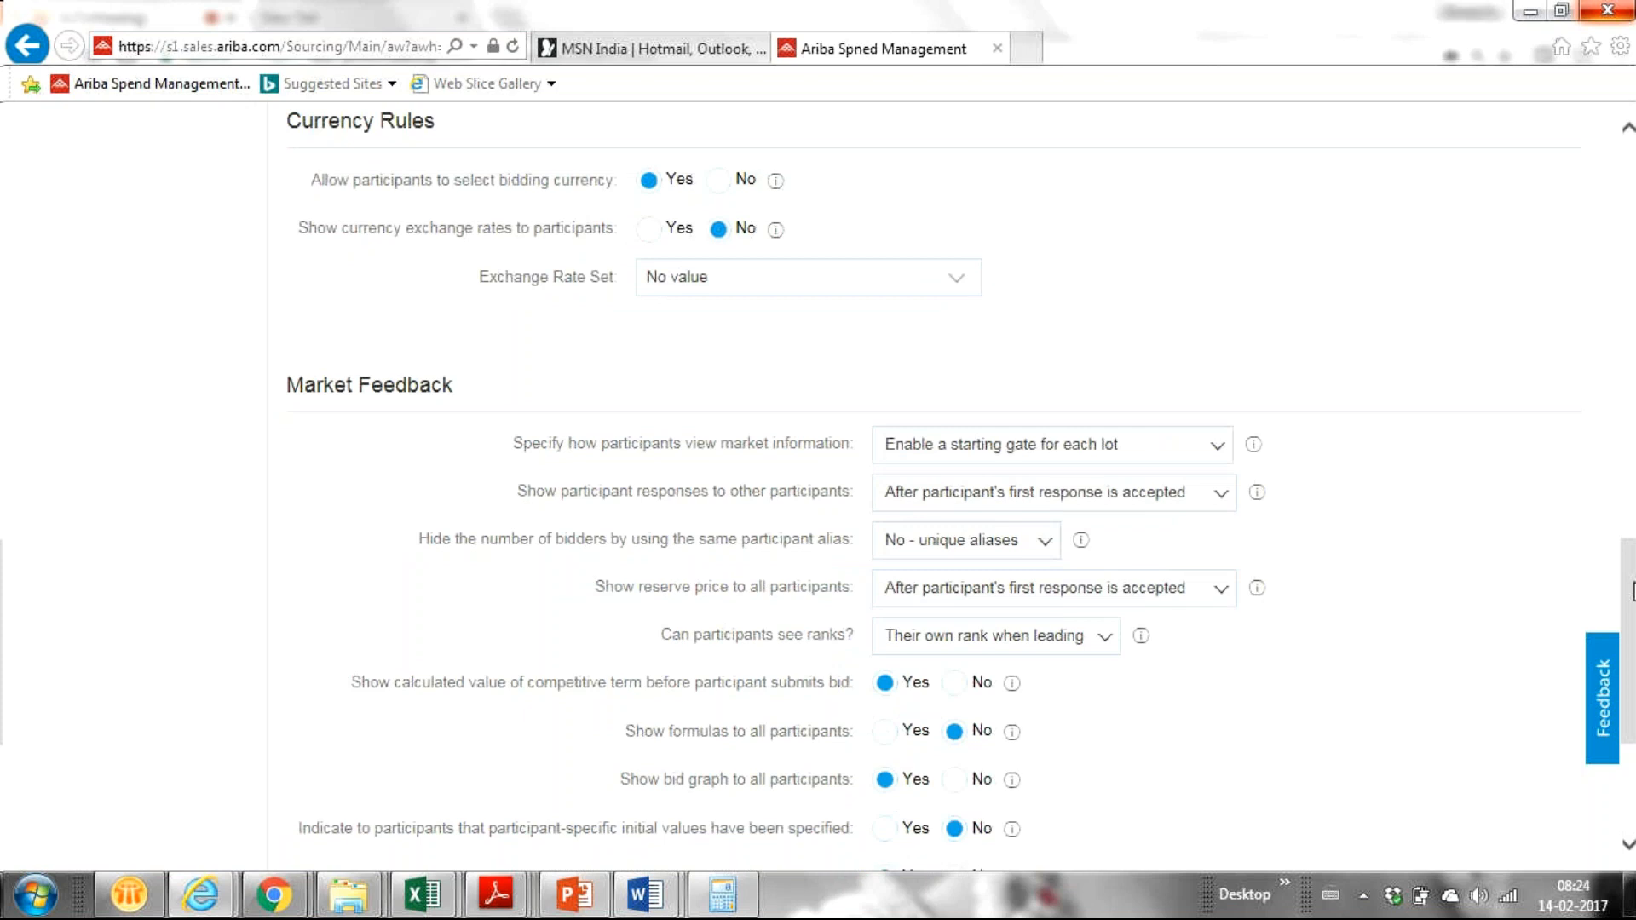
scroll(1633, 591, "down", 2)
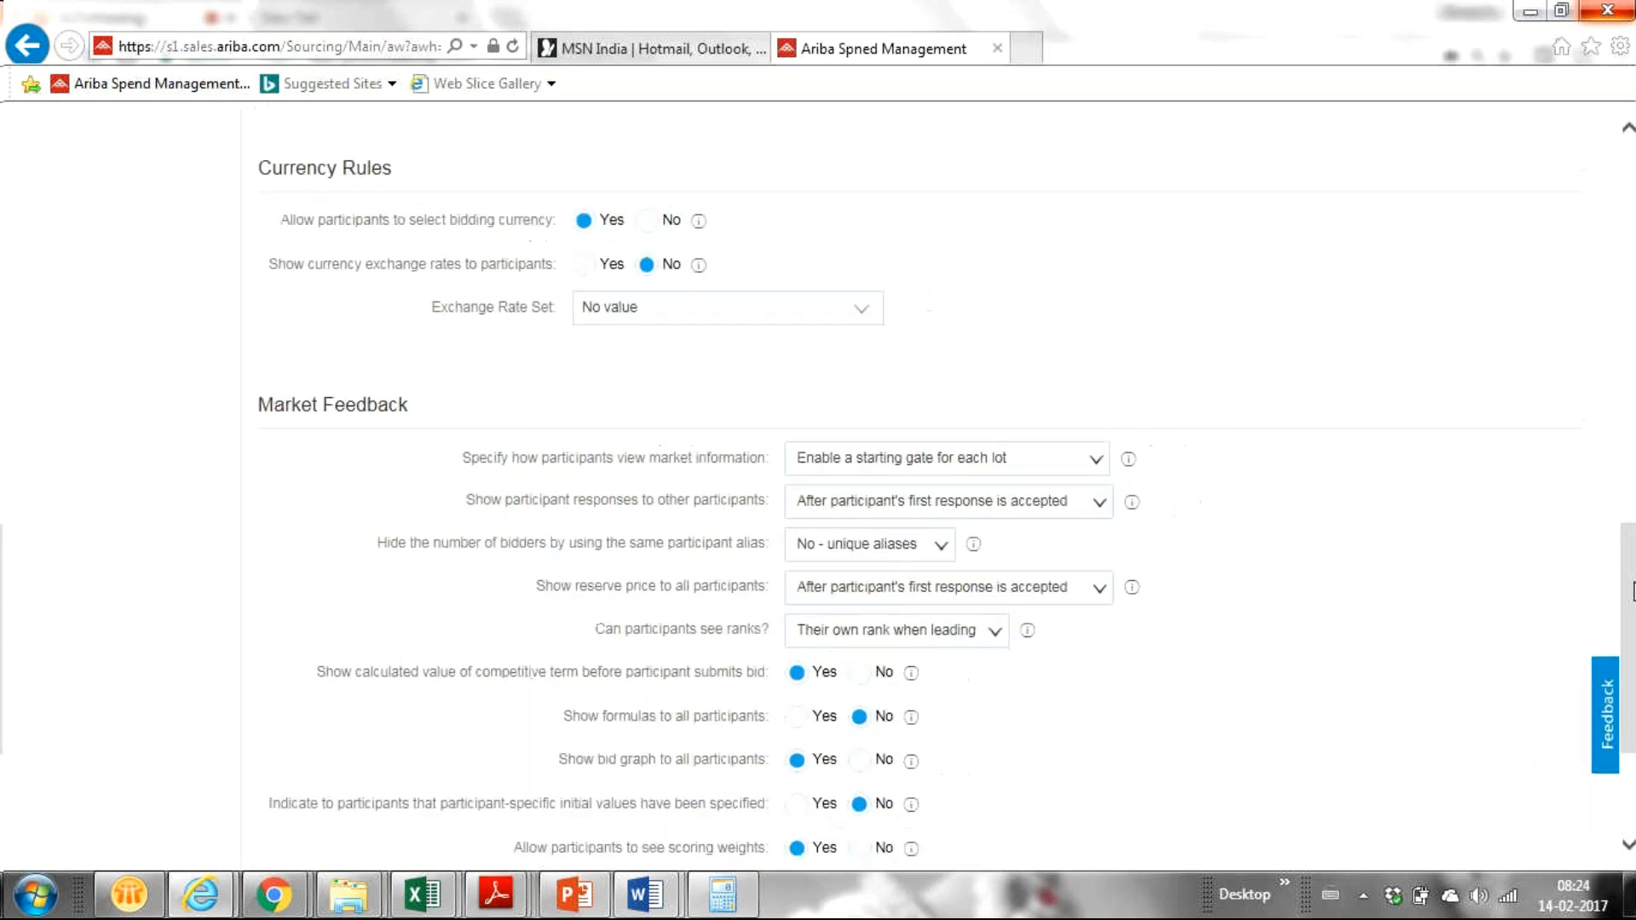
scroll(1633, 592, "down", 1)
scroll(1633, 592, "up", 1)
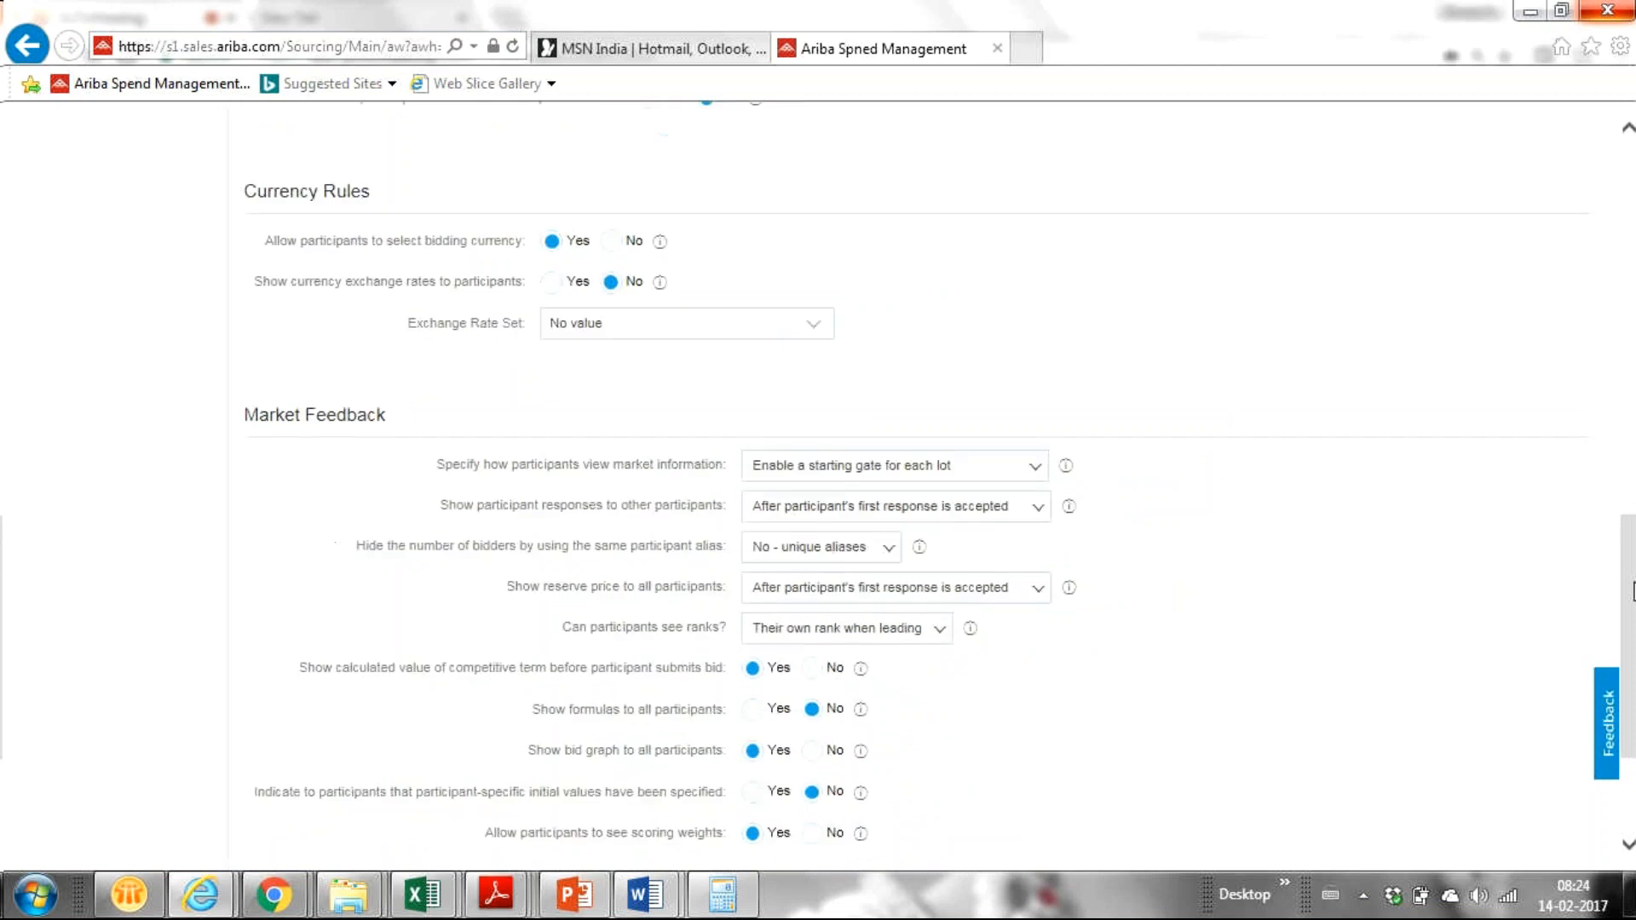
scroll(1633, 591, "up", 2)
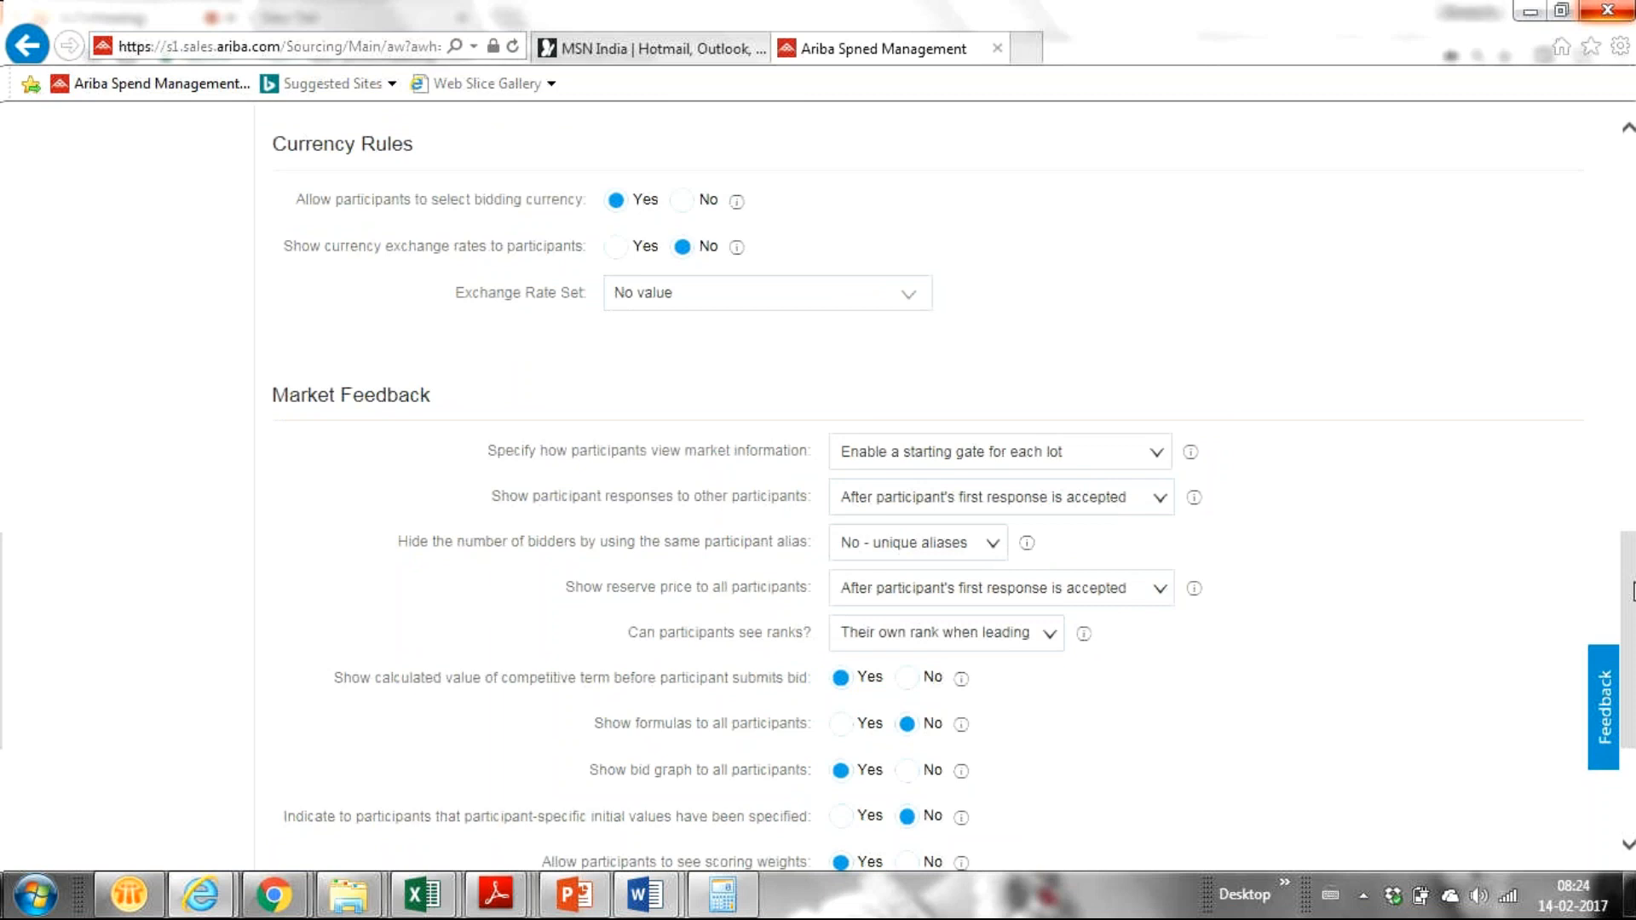
scroll(1633, 591, "up", 1)
scroll(1633, 592, "up", 3)
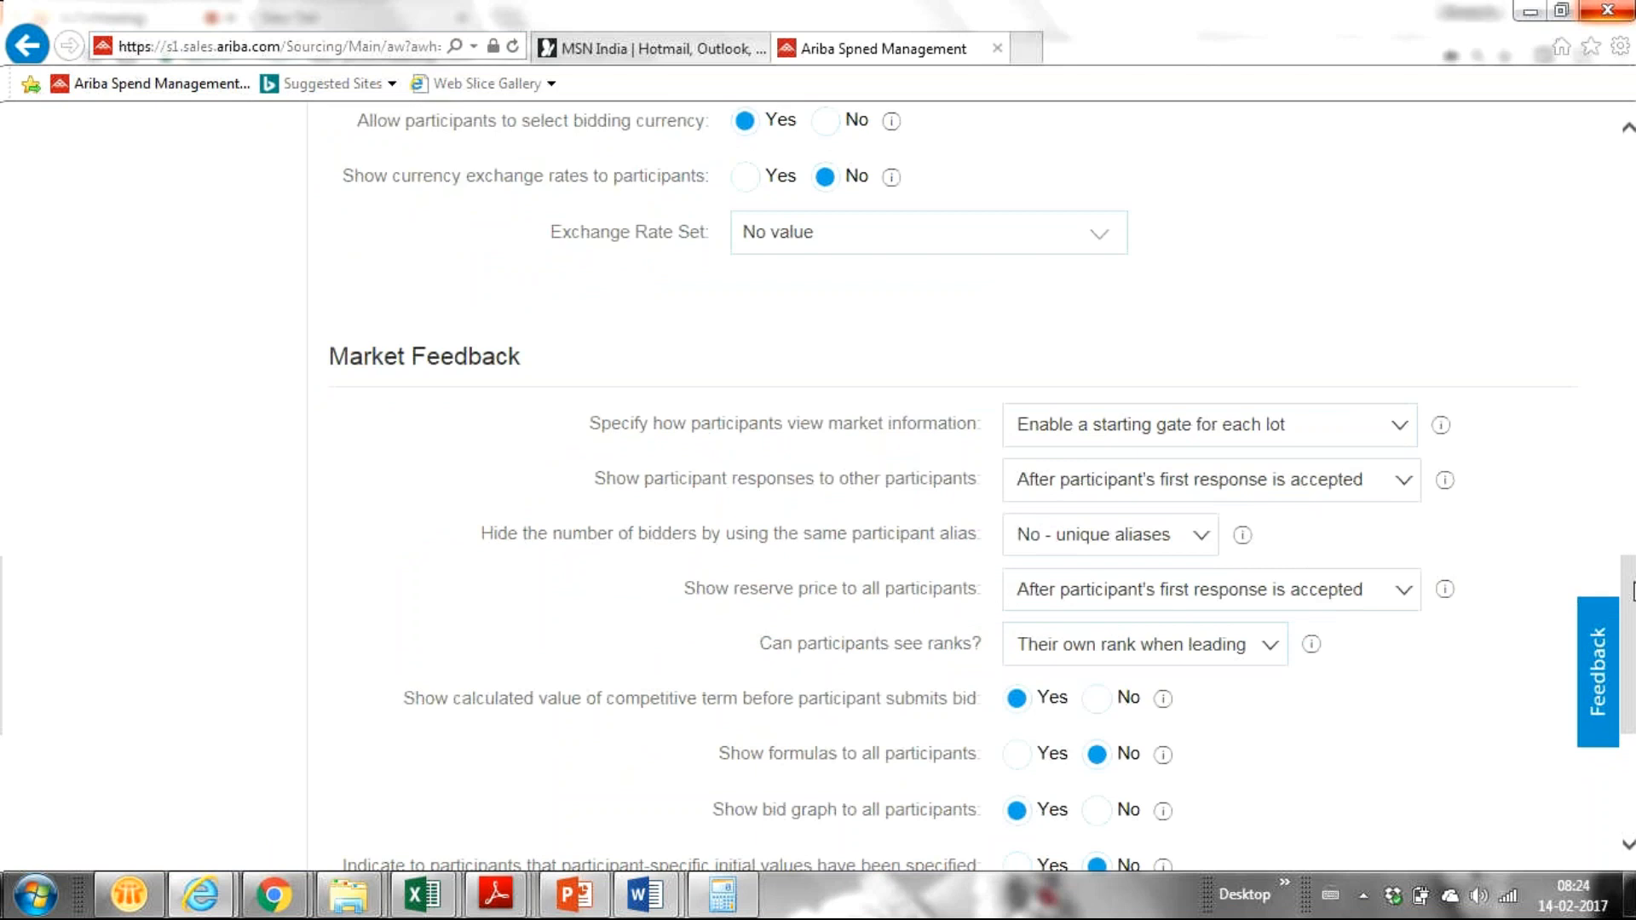
scroll(1633, 590, "down", 1)
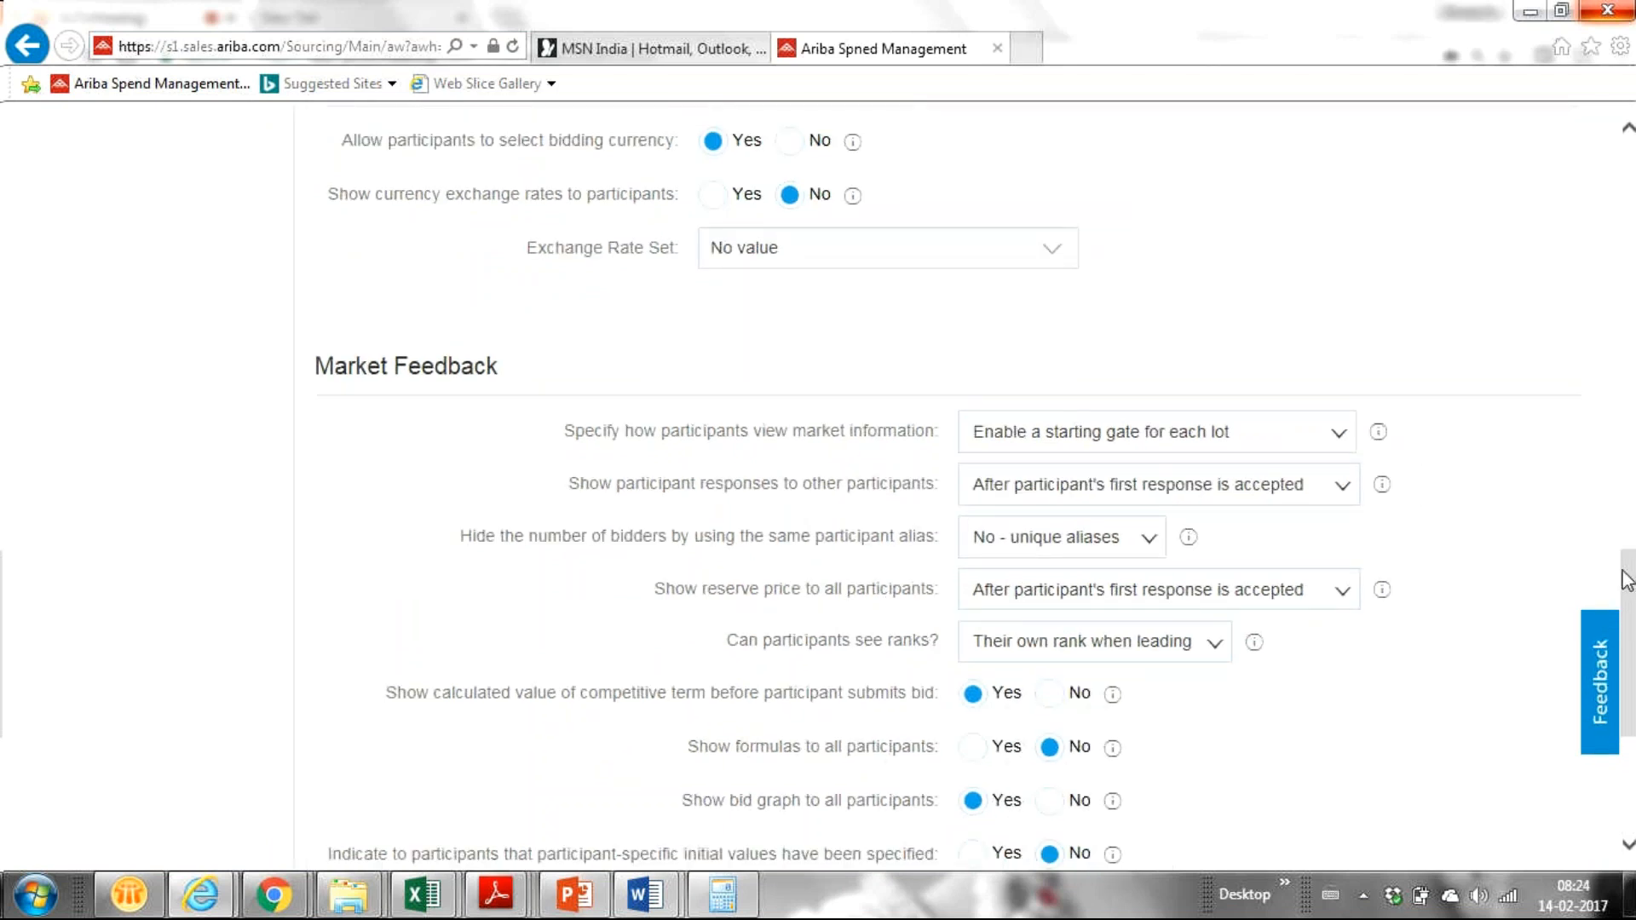
left_click_drag(1628, 580, 1629, 632)
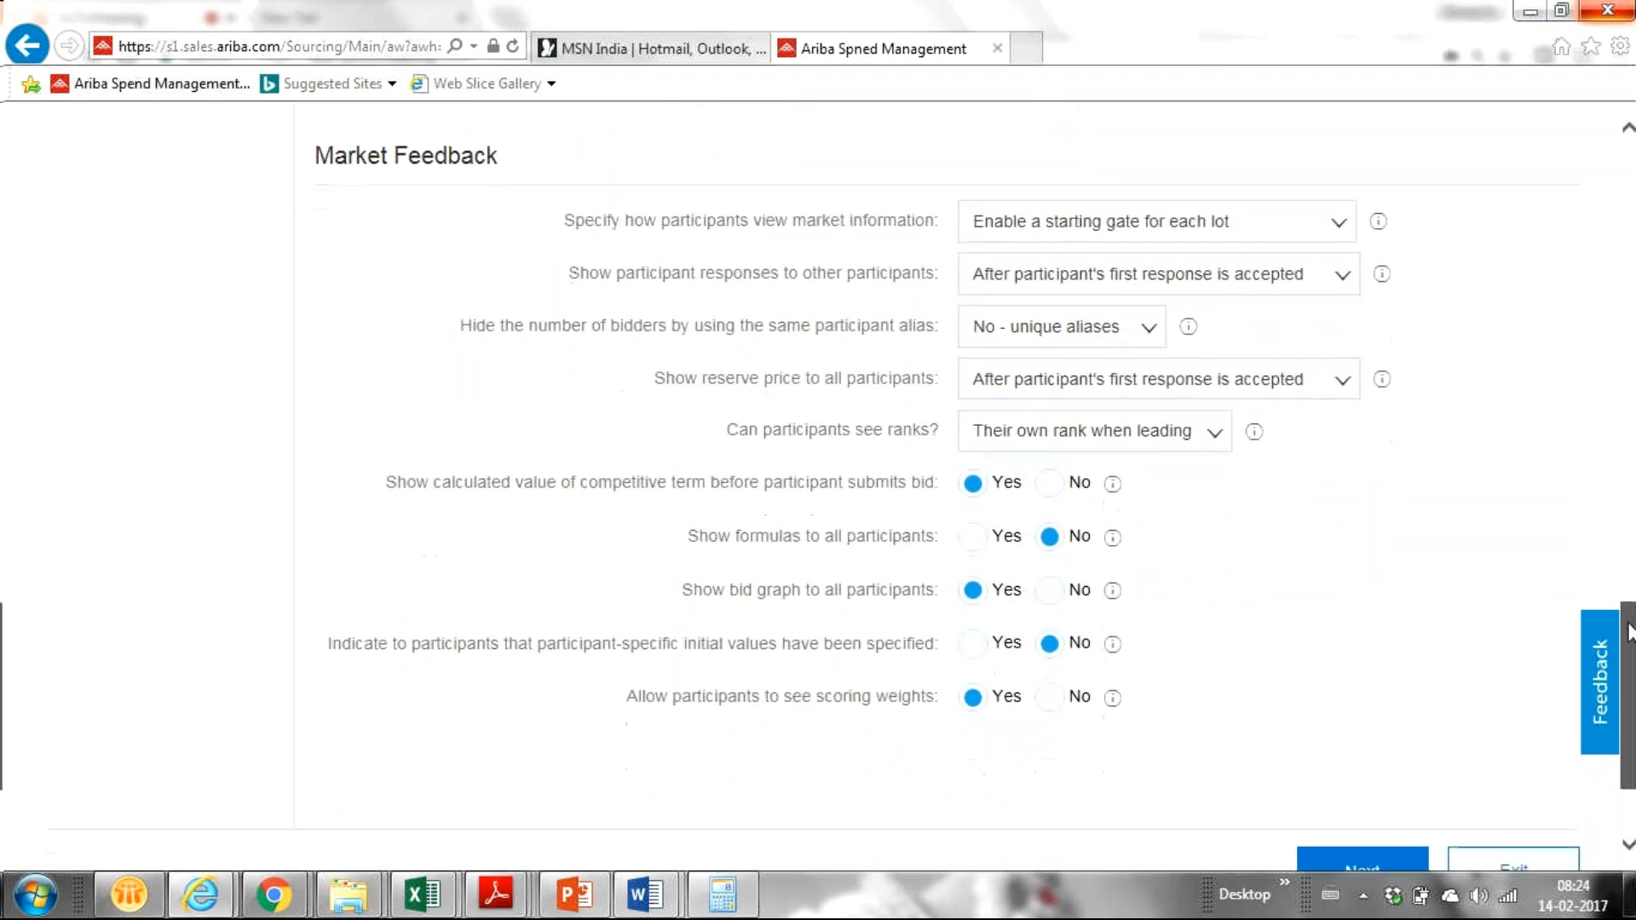
scroll(1566, 594, "down", 1)
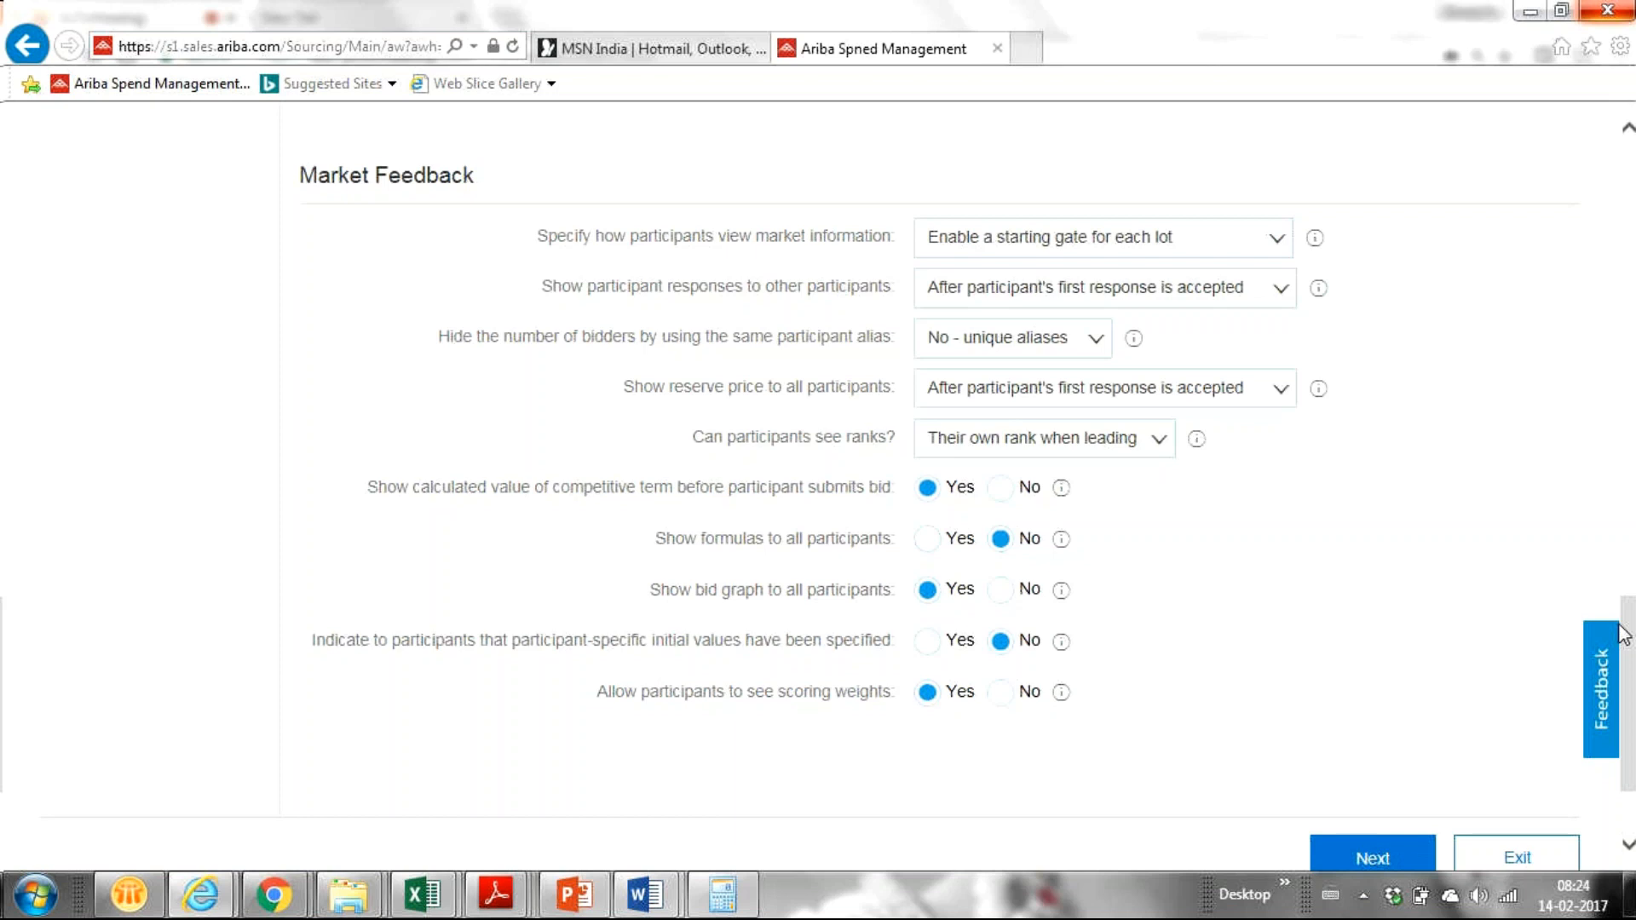
mouse_move(1634, 637)
left_mouse_down()
mouse_move(1634, 620)
mouse_move(1634, 638)
left_mouse_up()
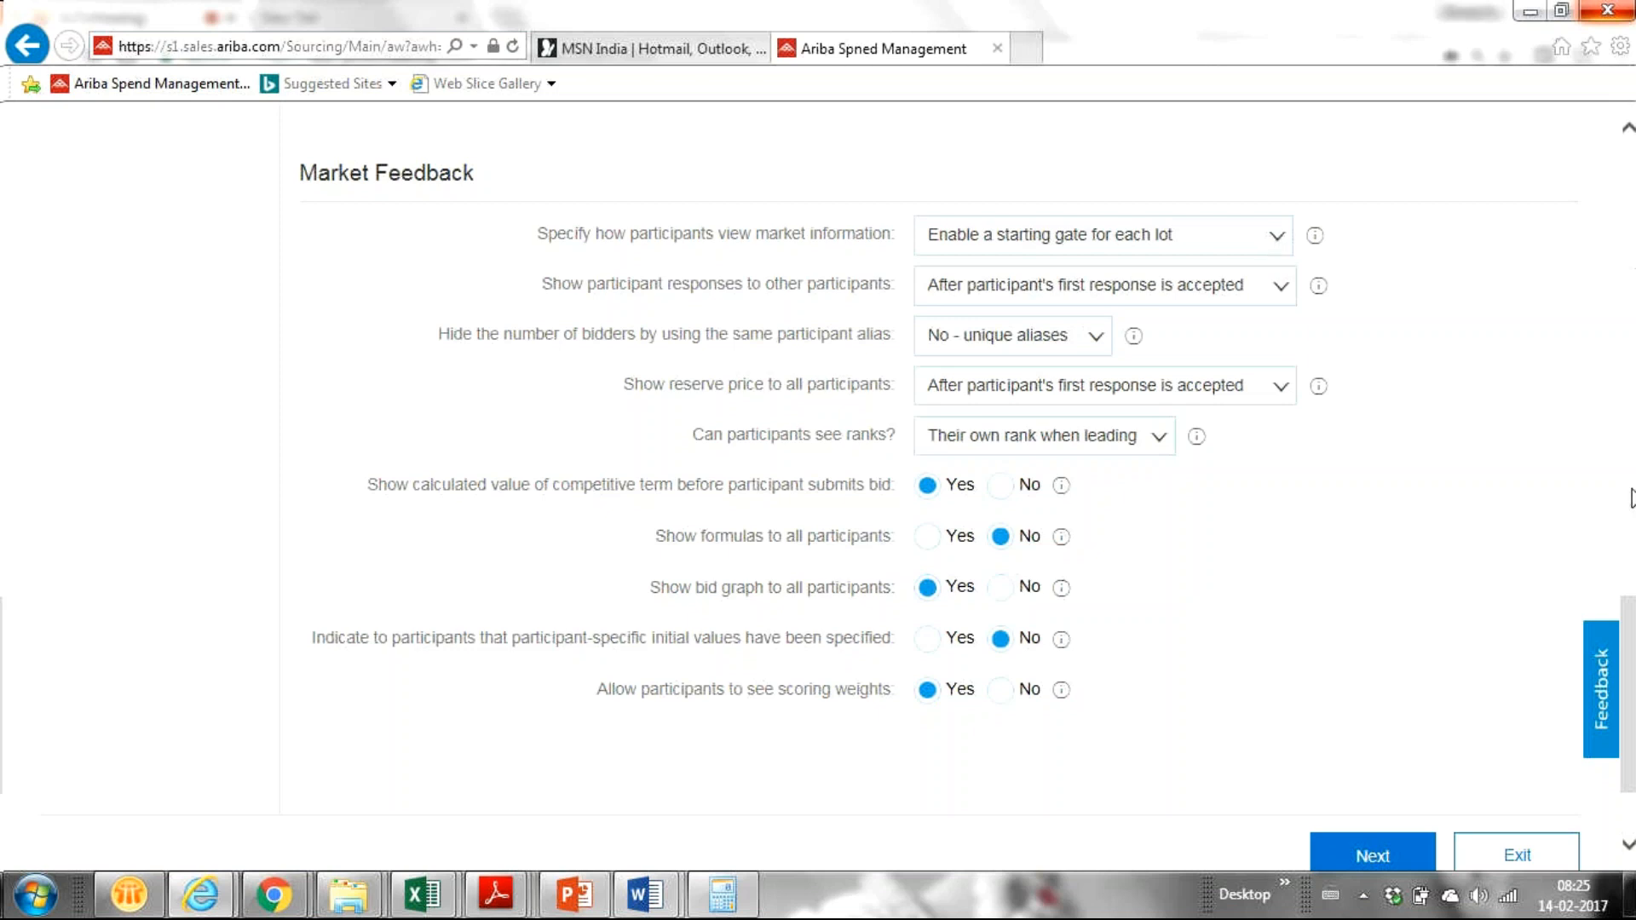
left_click_drag(1629, 648, 1602, 509)
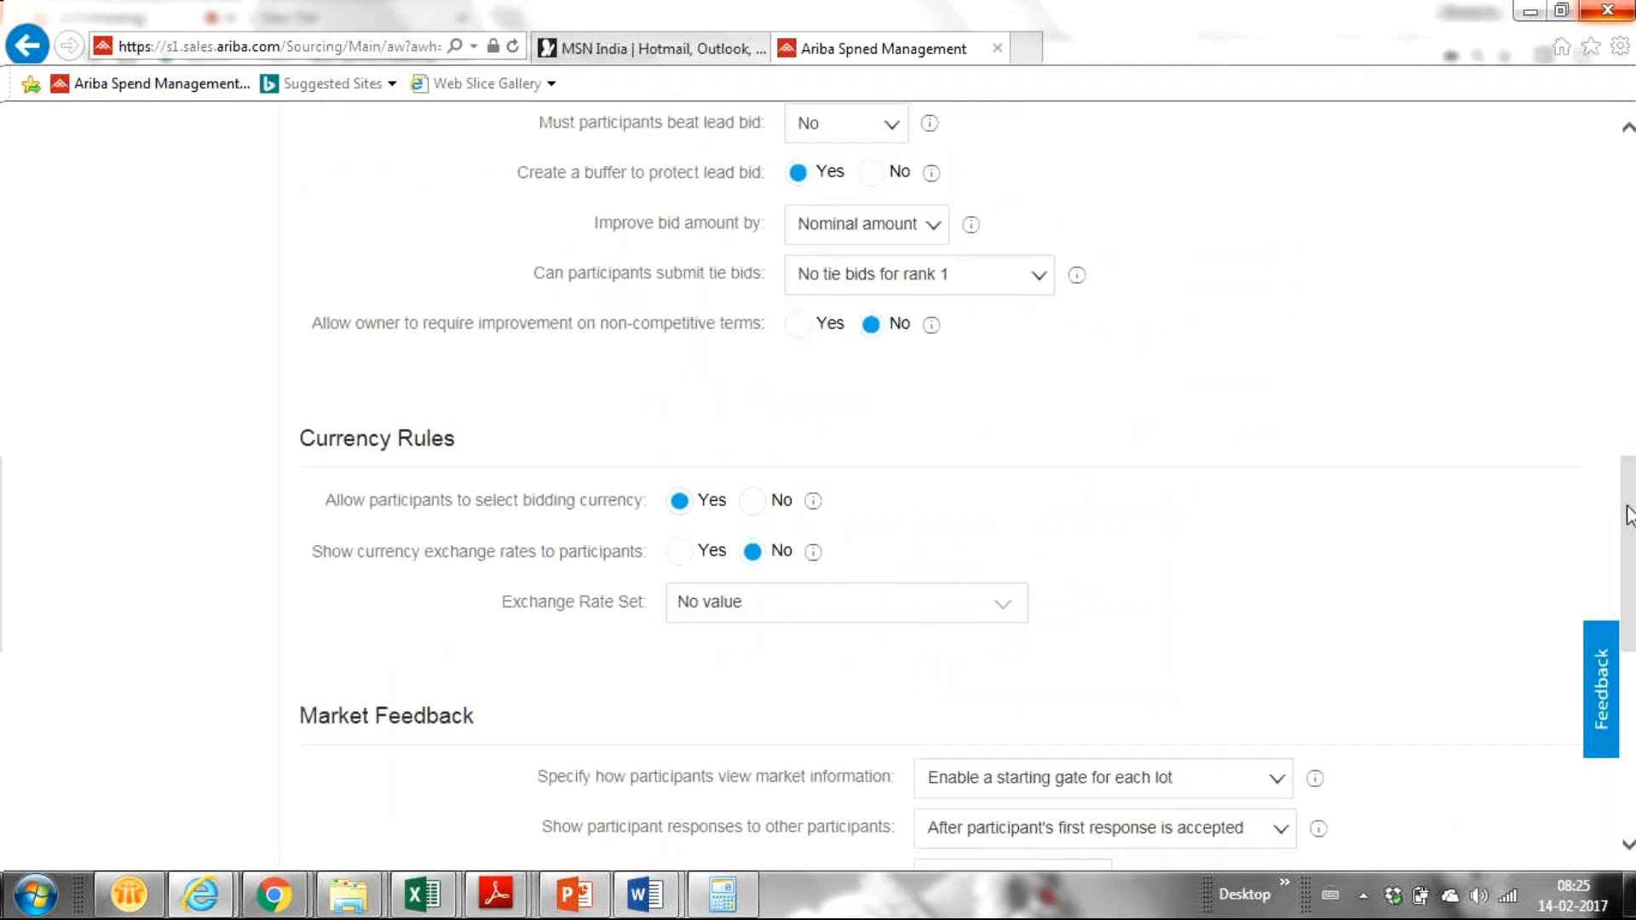
left_click_drag(1628, 516, 1623, 469)
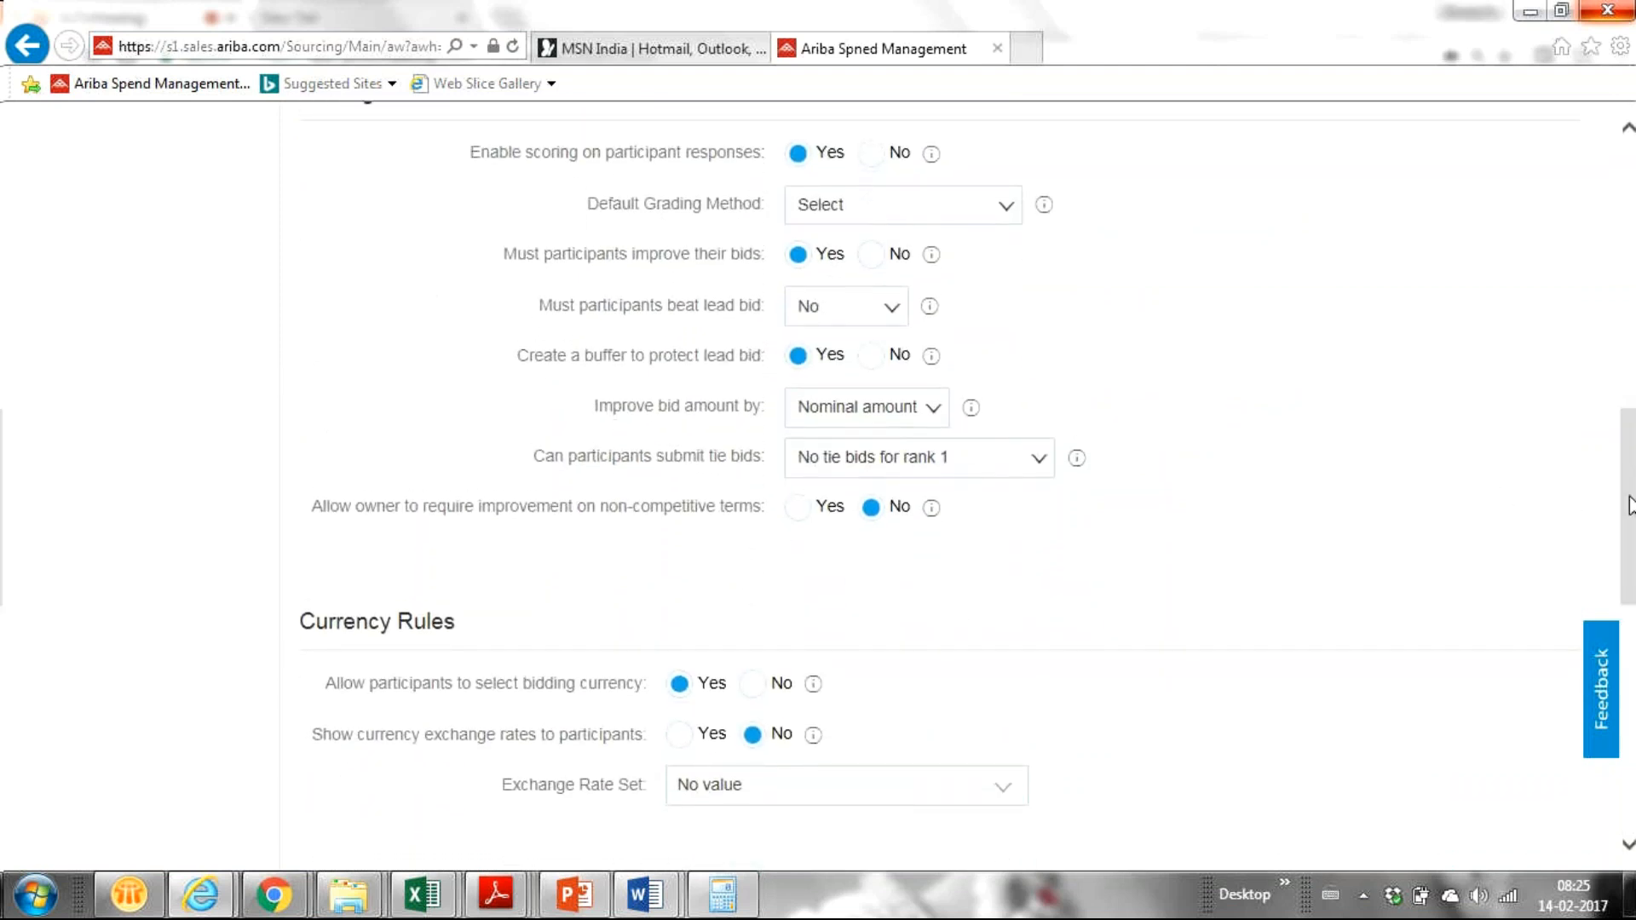
left_click_drag(1628, 506, 1624, 450)
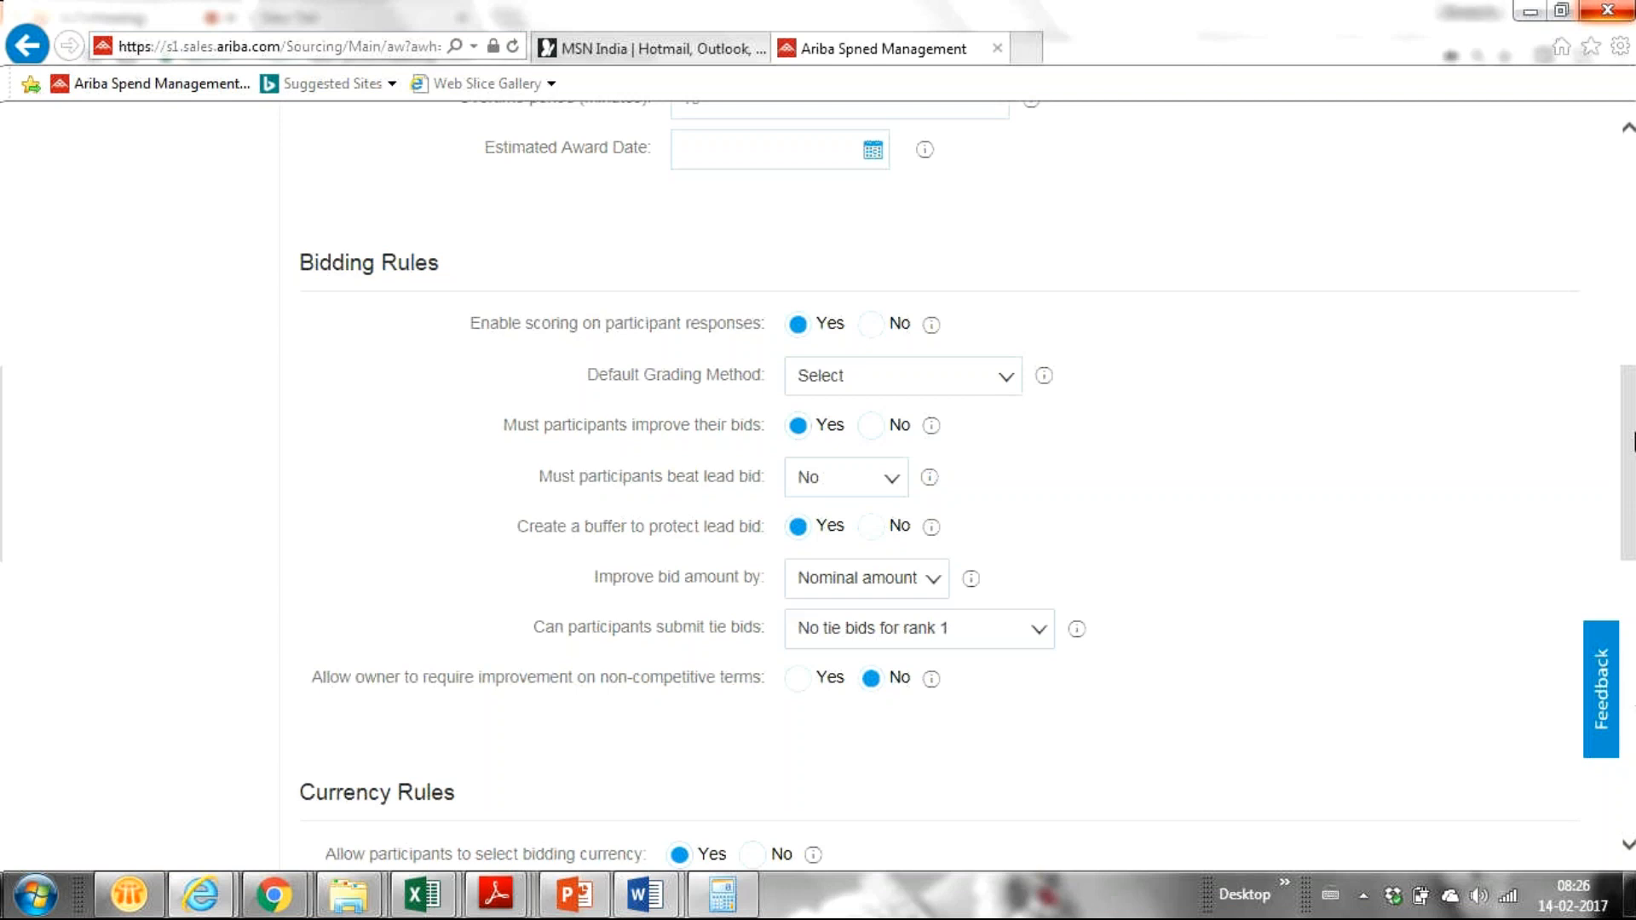
mouse_move(1631, 444)
left_mouse_down()
mouse_move(1628, 507)
mouse_move(1629, 443)
left_mouse_up()
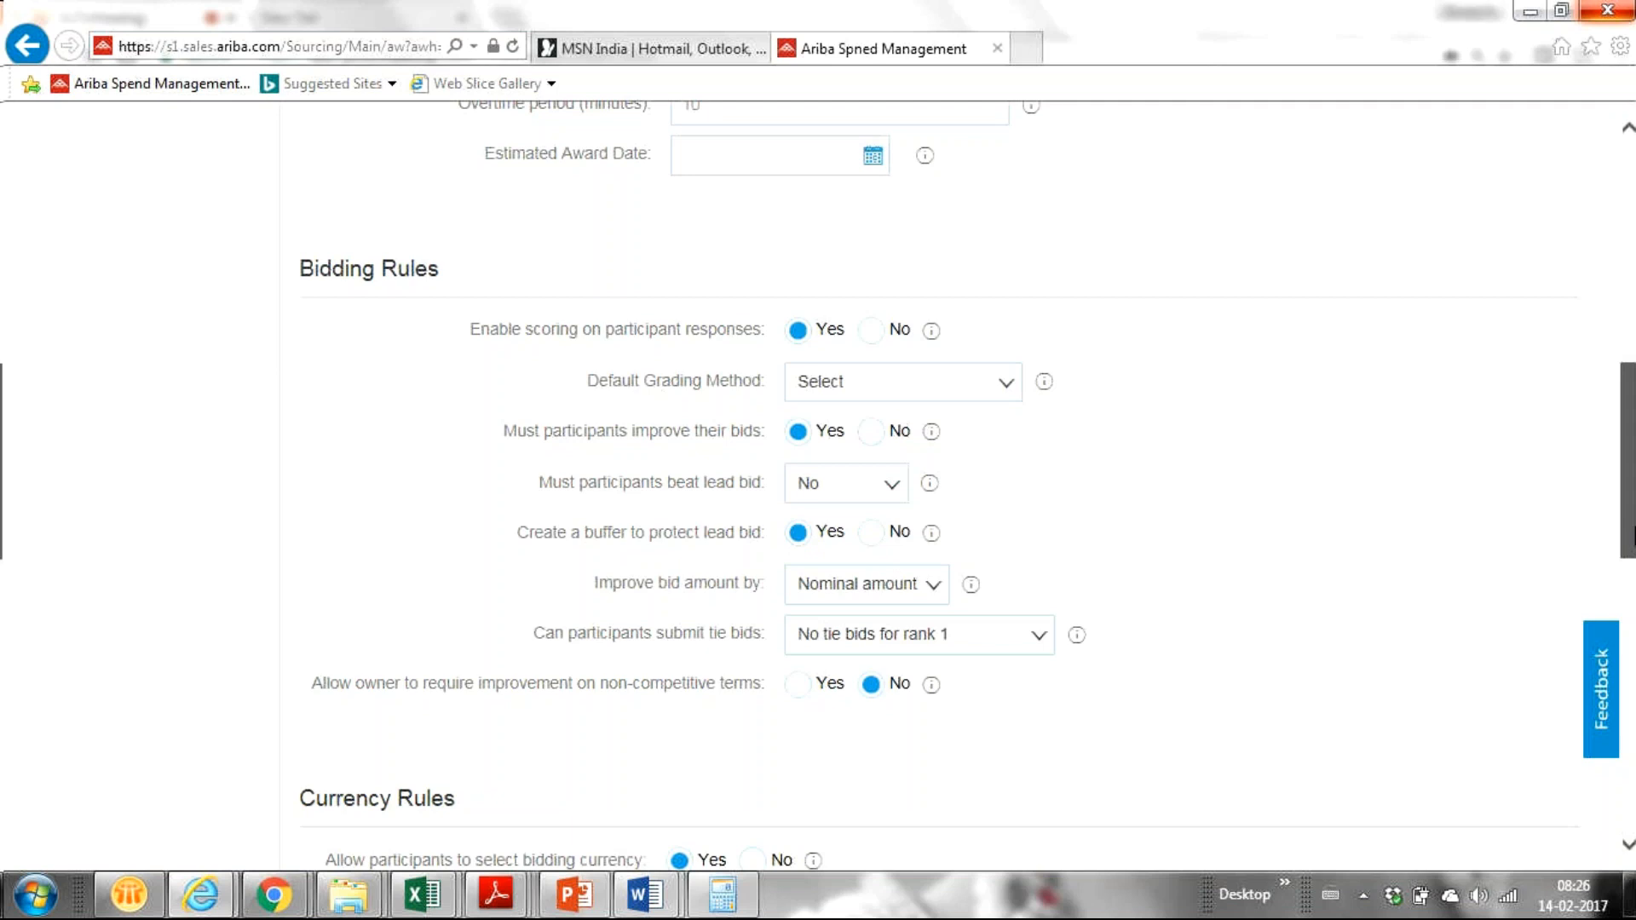
left_click_drag(1628, 504, 1623, 556)
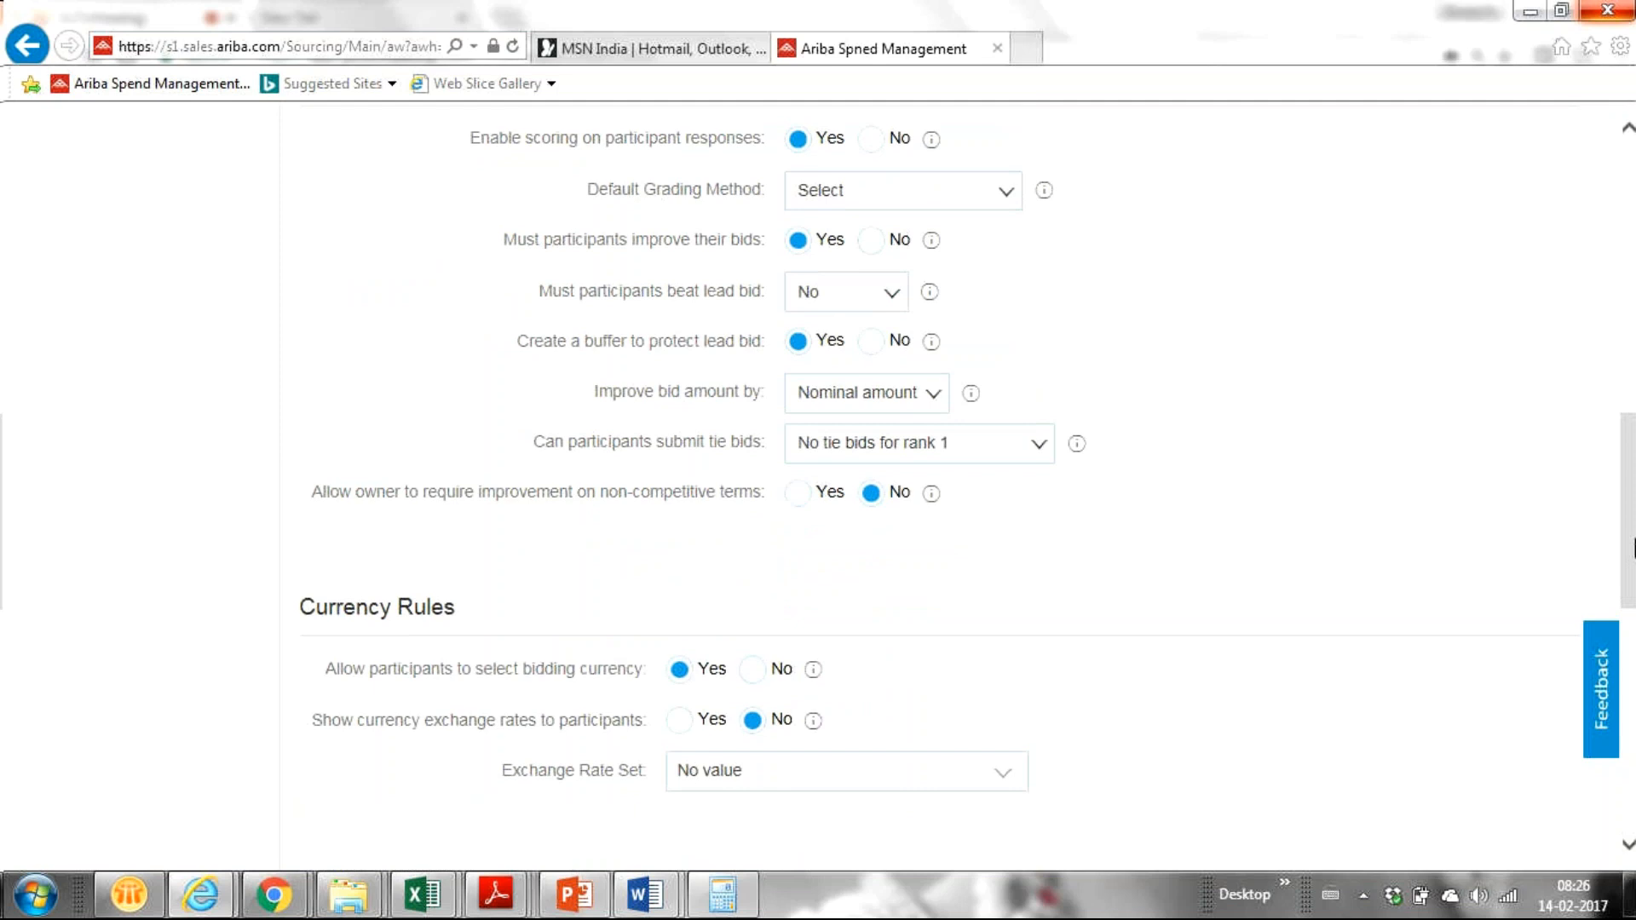
left_click_drag(1635, 549, 1617, 693)
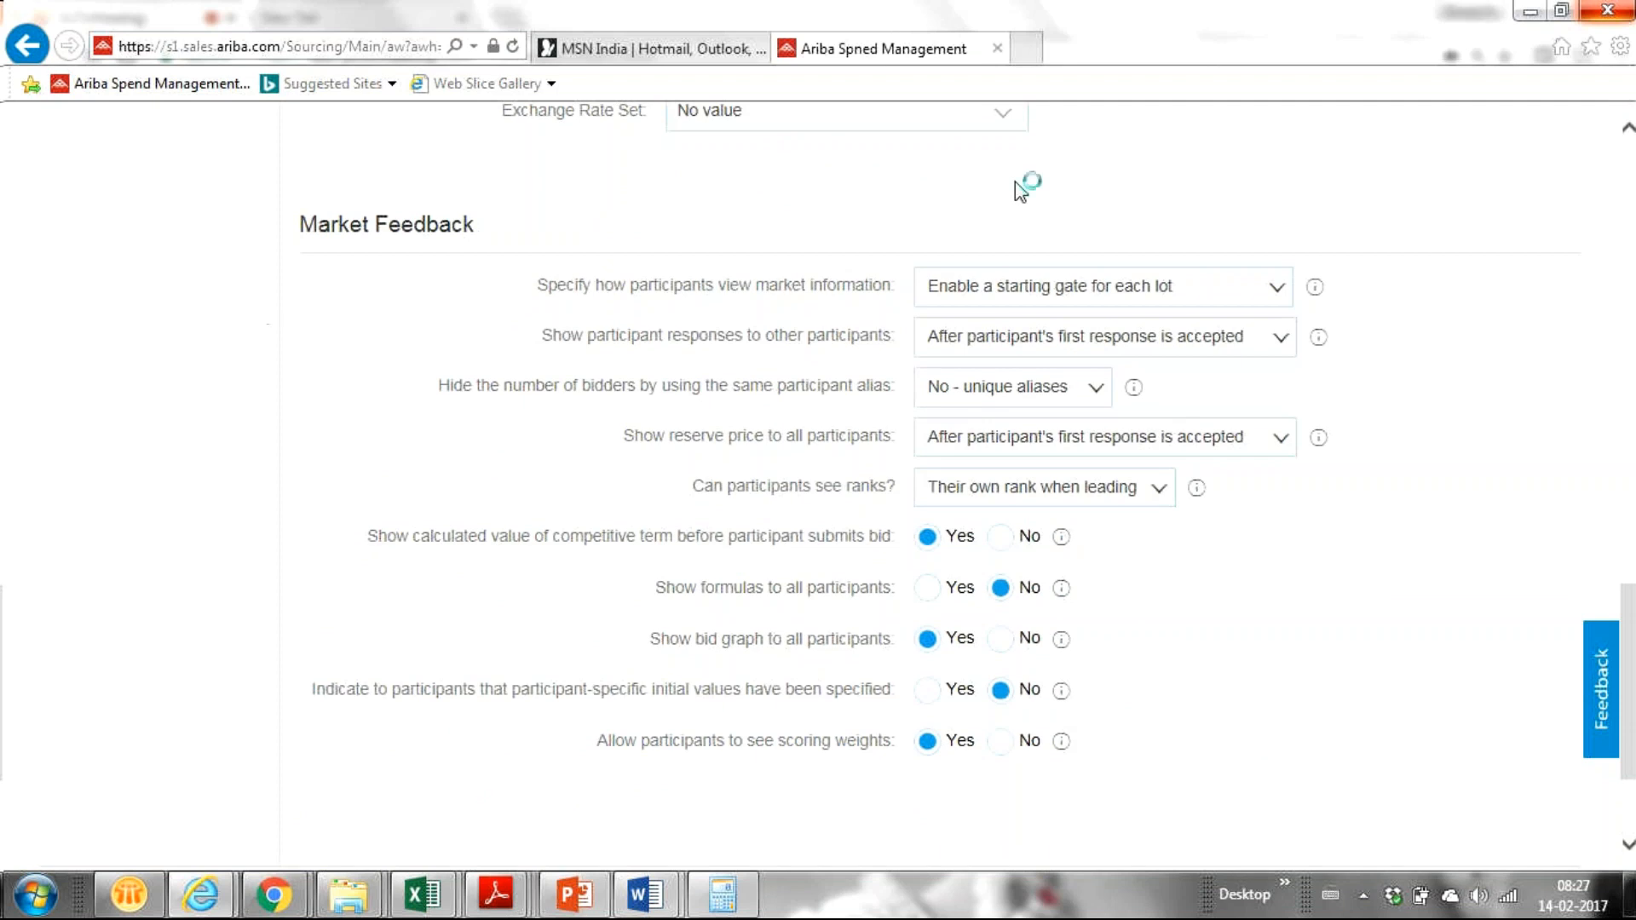
scroll(1571, 432, "up", 5)
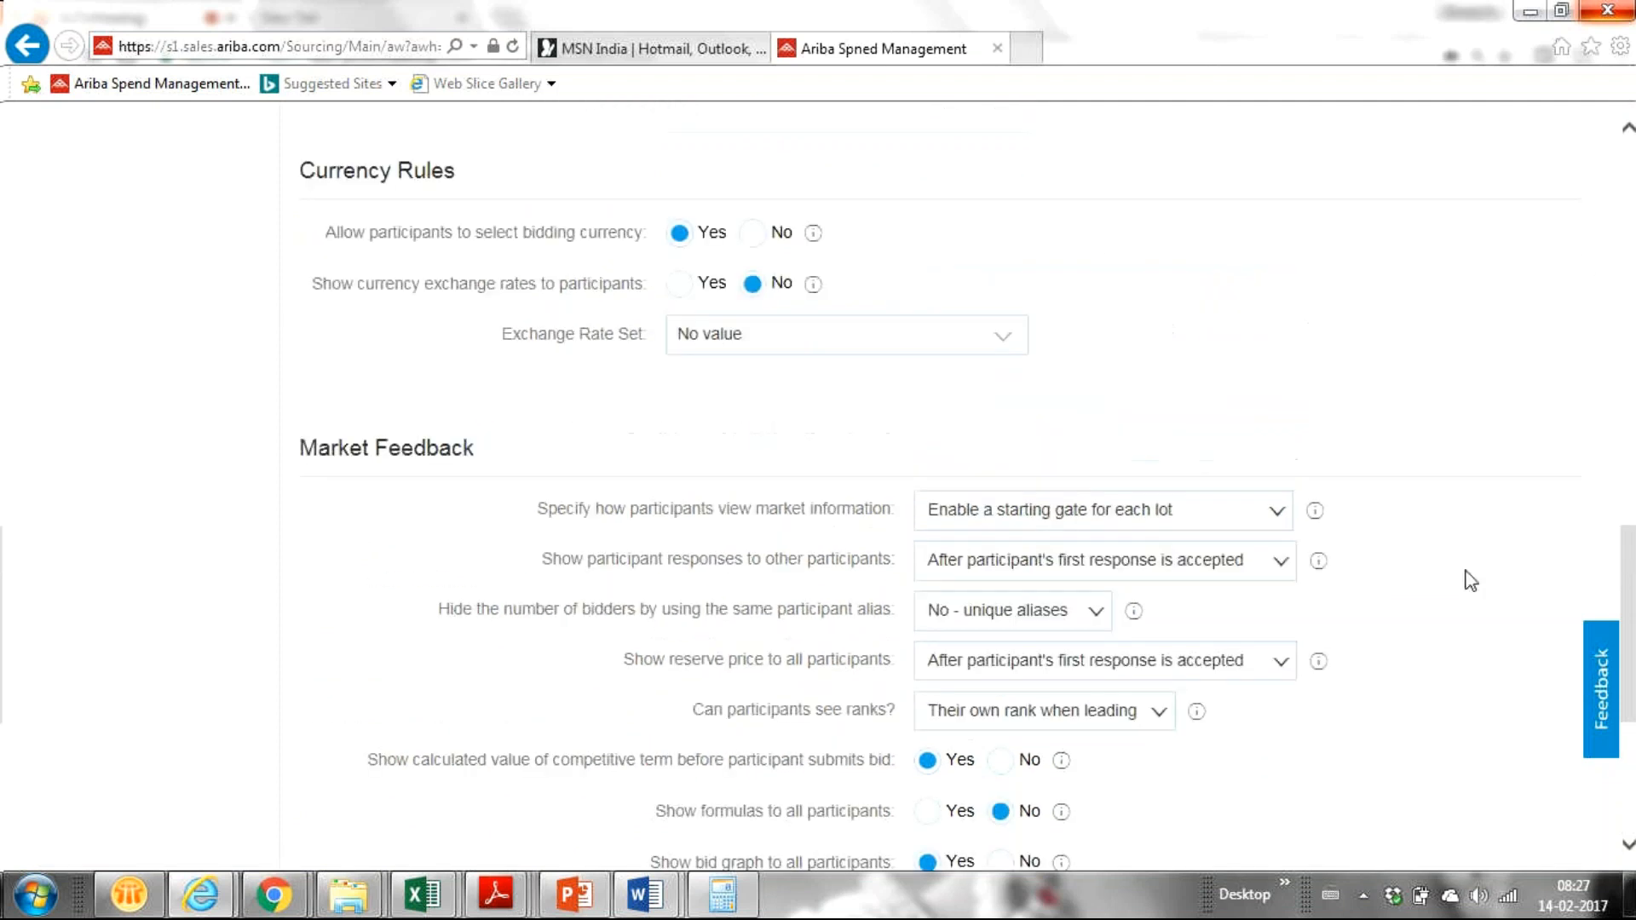
scroll(1631, 703, "down", 5)
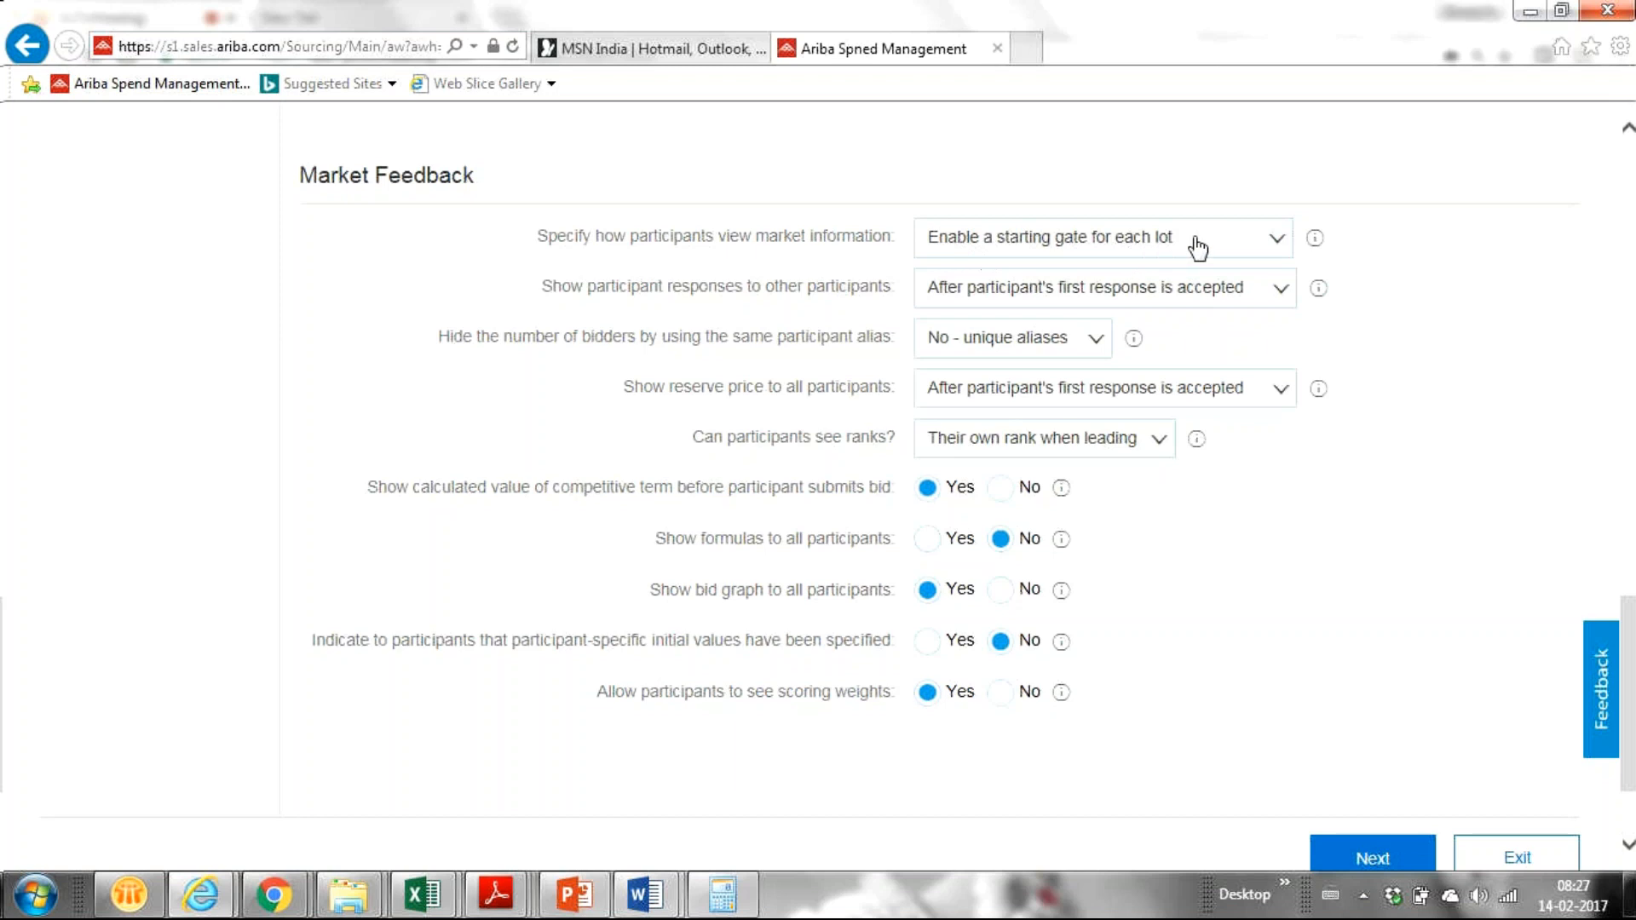
left_click(1272, 247)
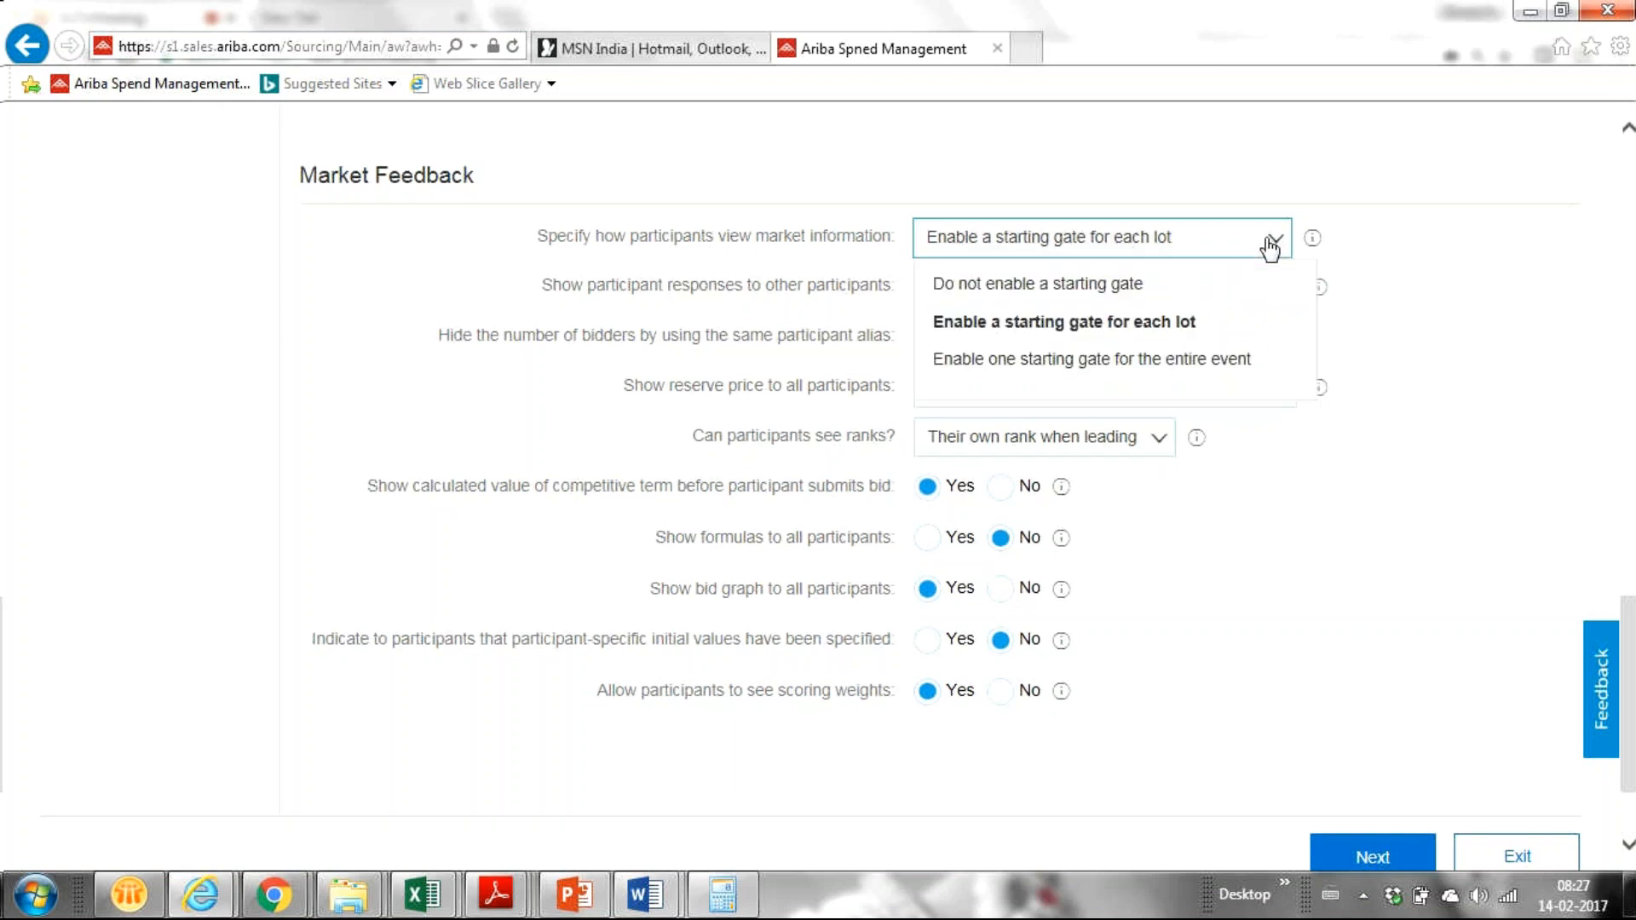
left_click(1451, 307)
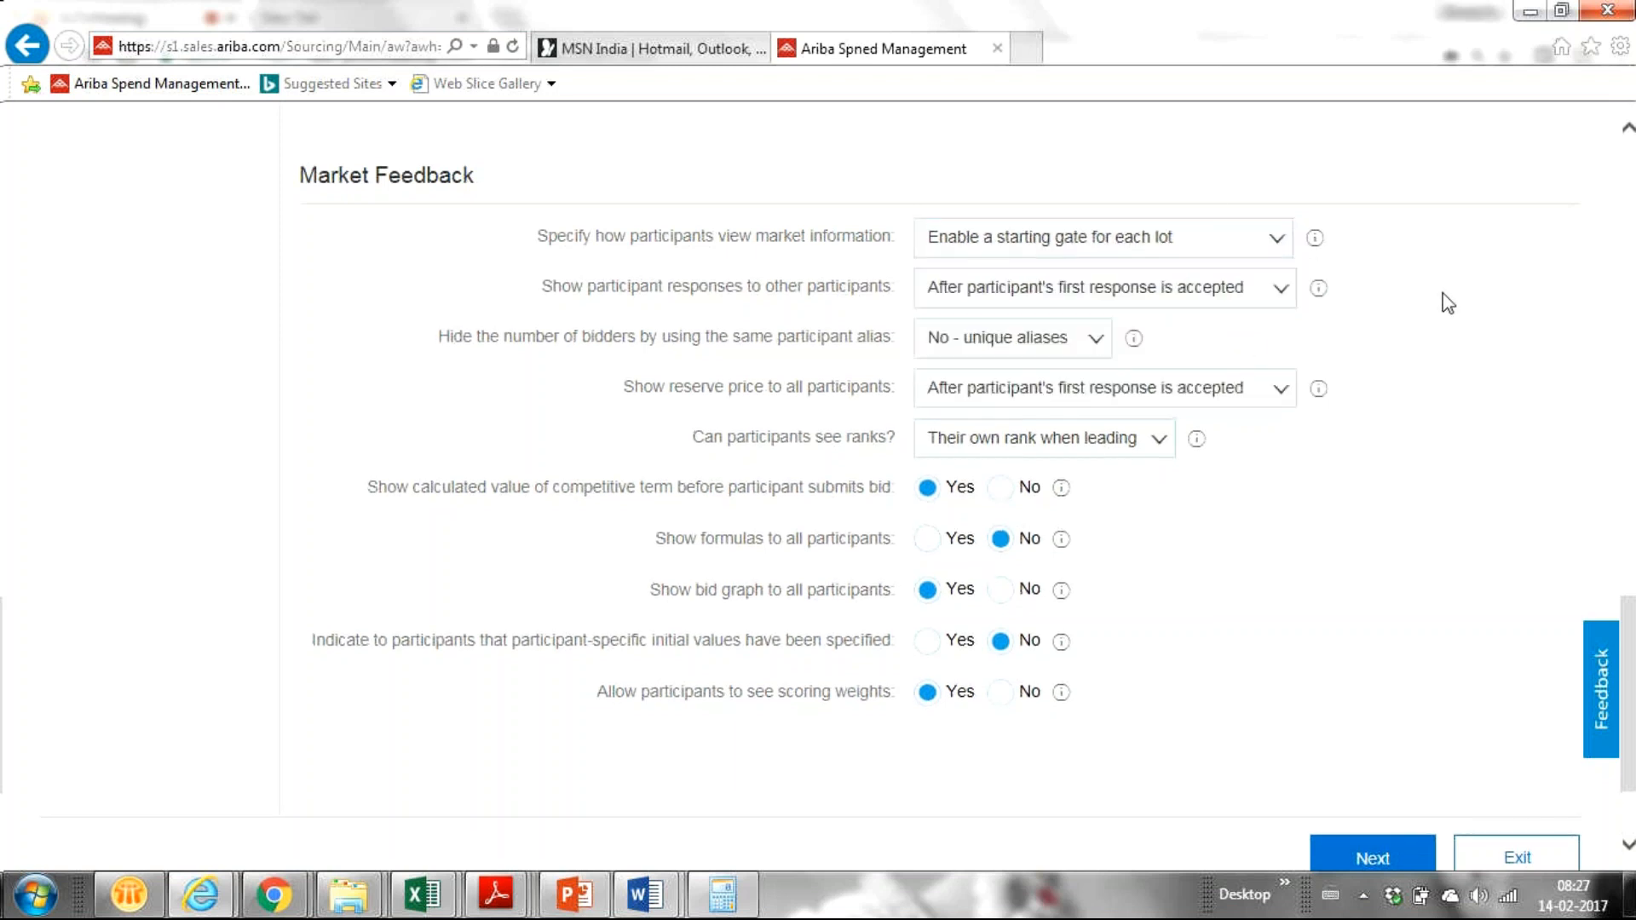
left_click(1271, 244)
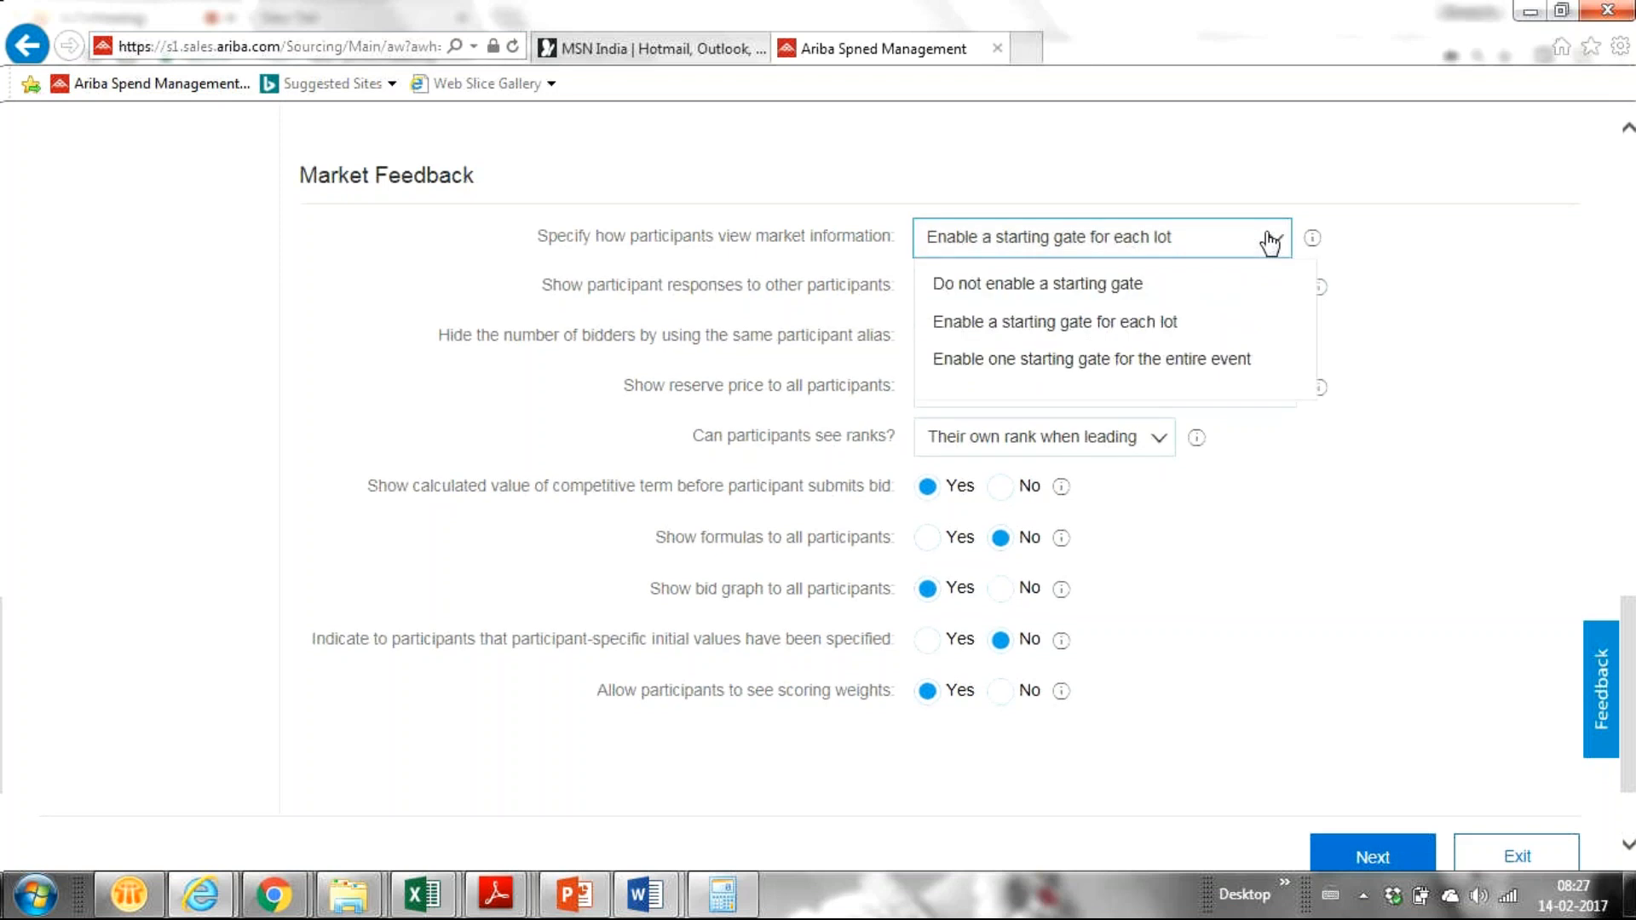
left_click(1486, 292)
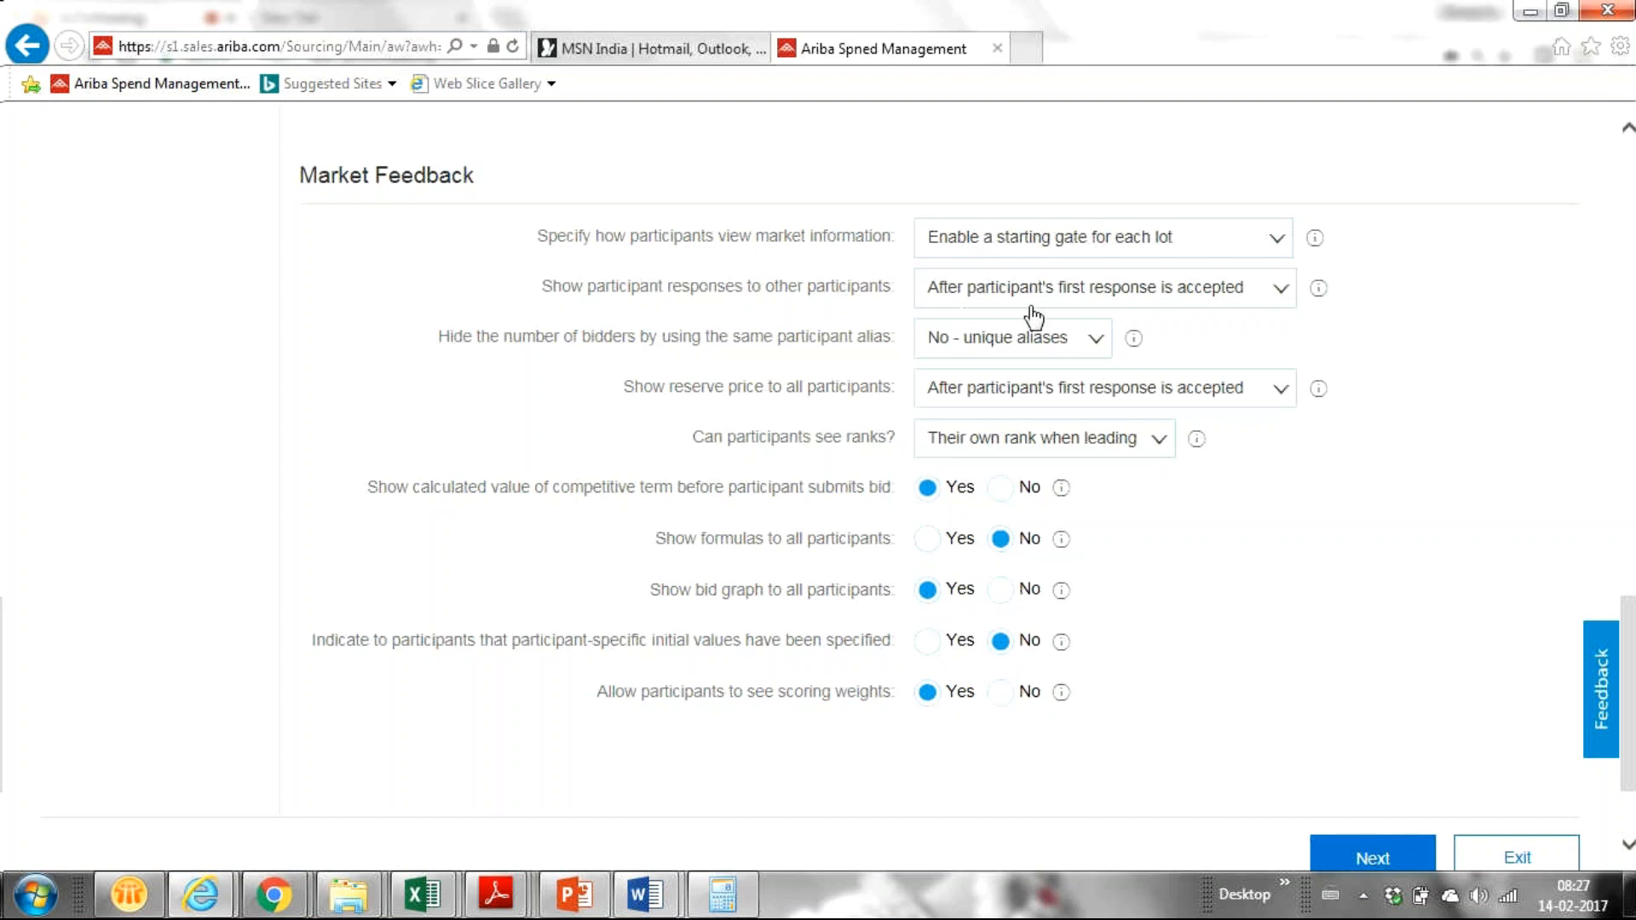
Step: Try No for showing participant responses, then revert to 'After participant's first response is accepted'
left_click(1283, 295)
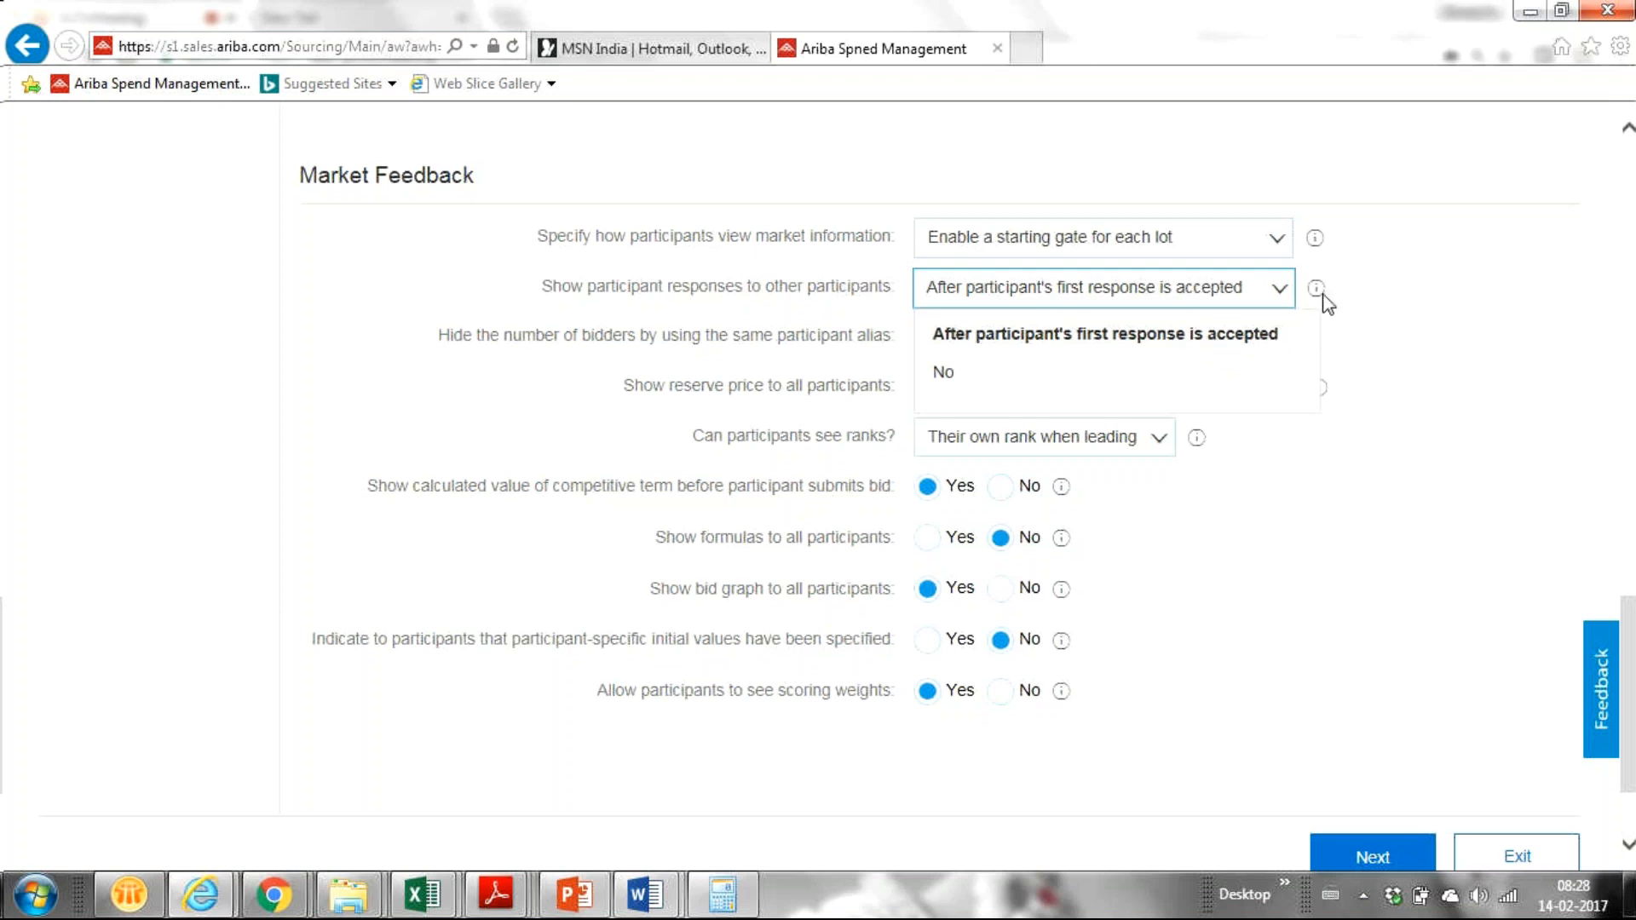
left_click(1134, 376)
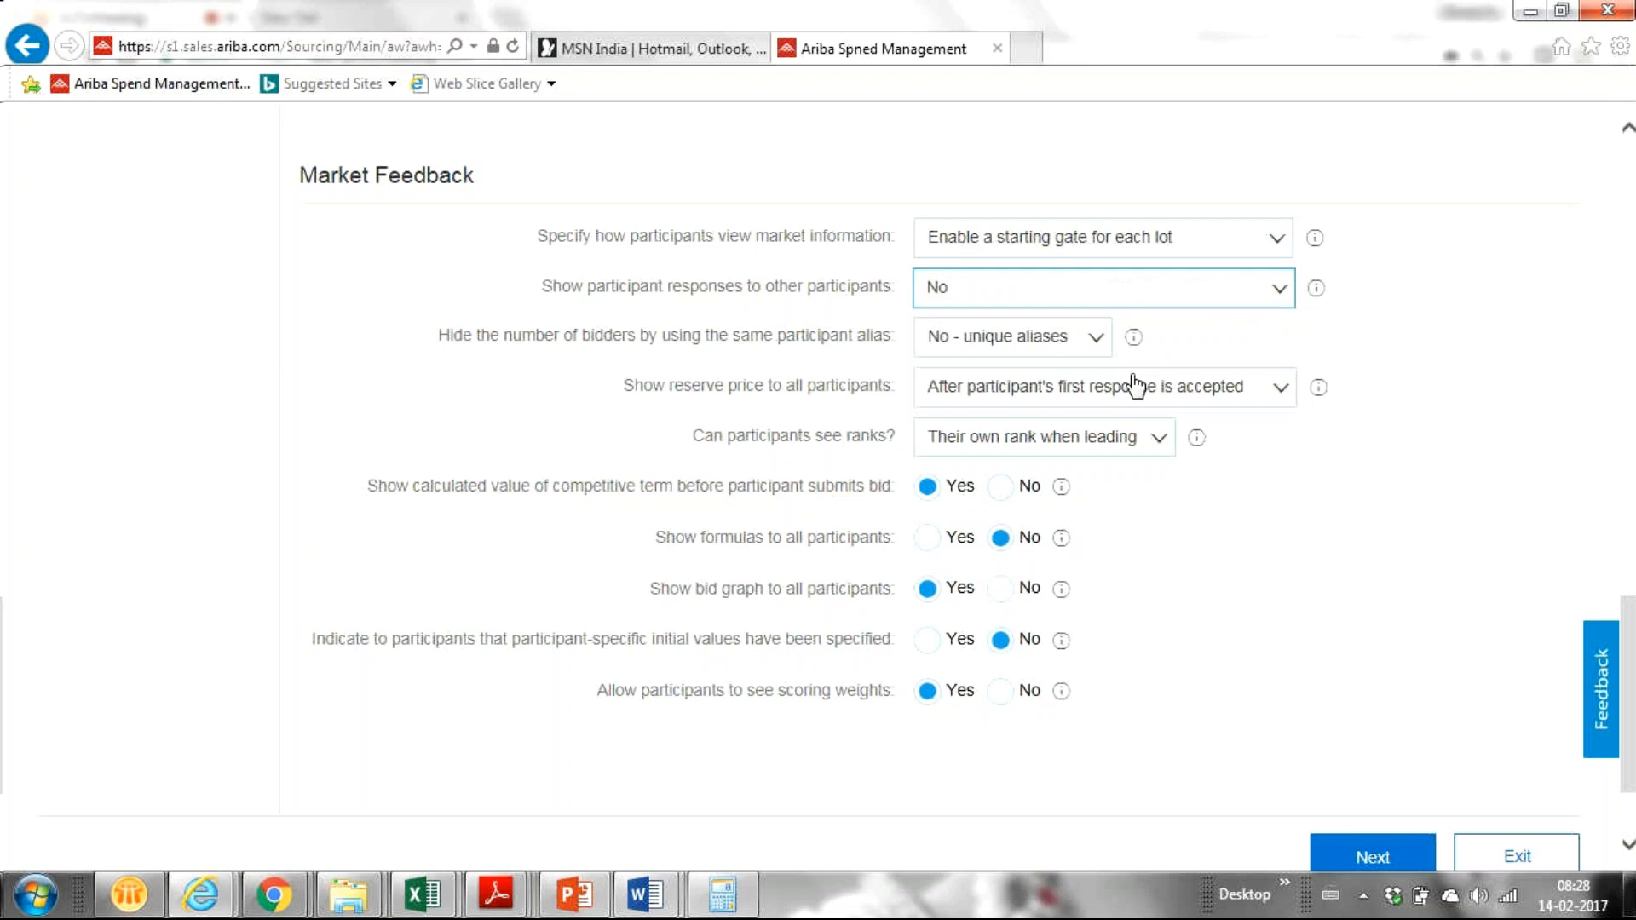
left_click(1277, 288)
left_click(1214, 333)
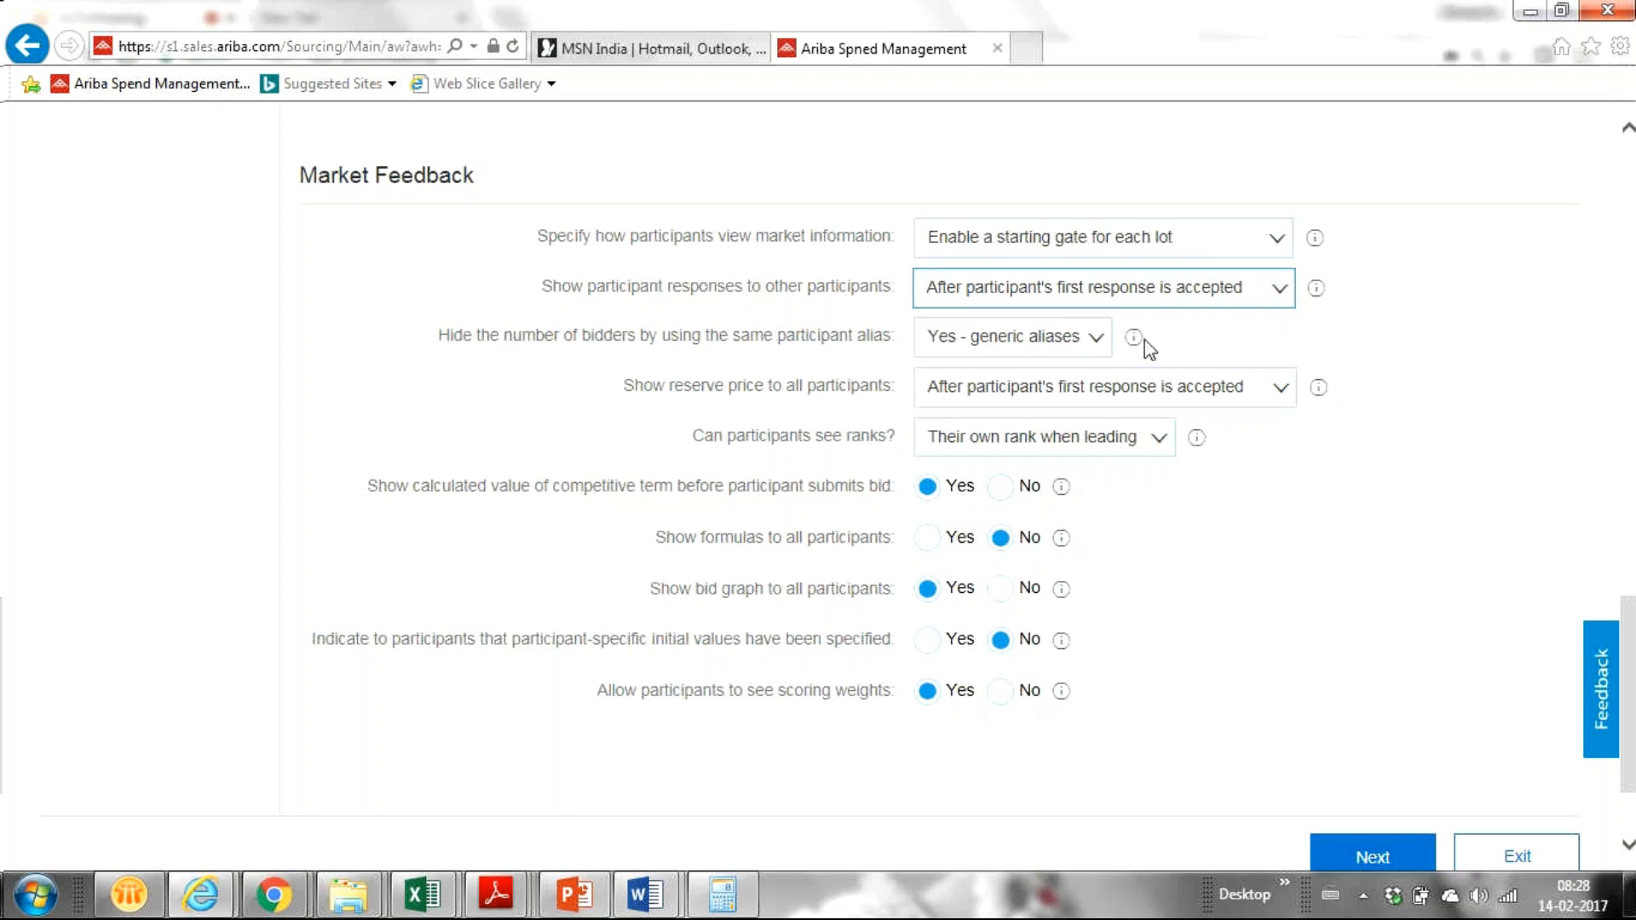
Step: Switch the same-alias bidder setting to 'No - unique aliases'
left_click(1096, 341)
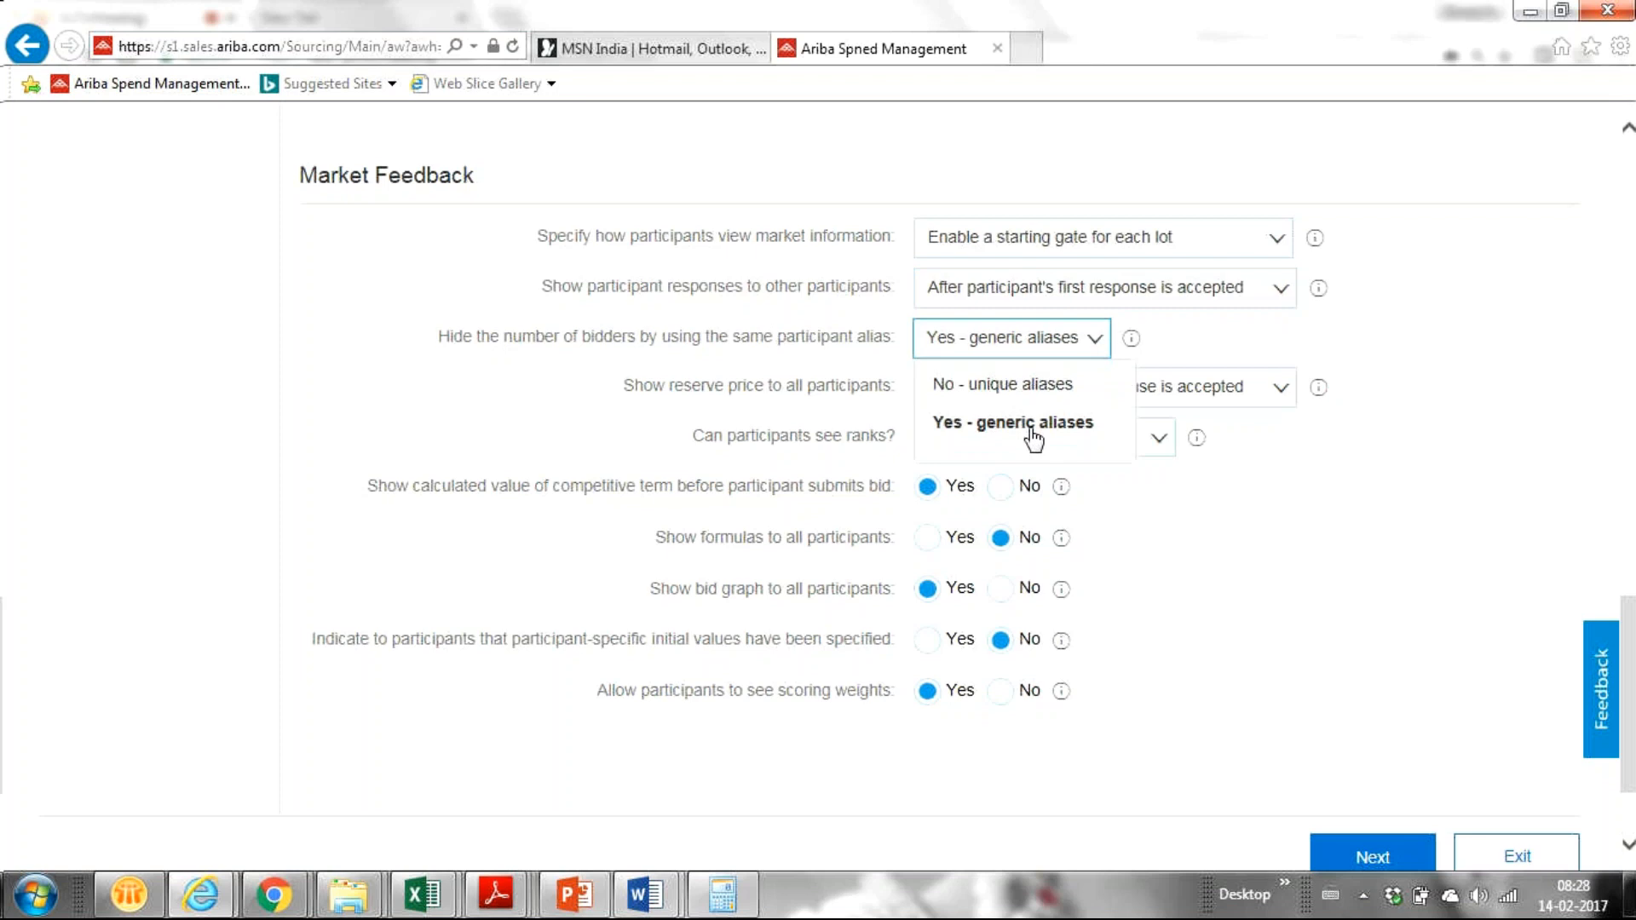
left_click(1033, 384)
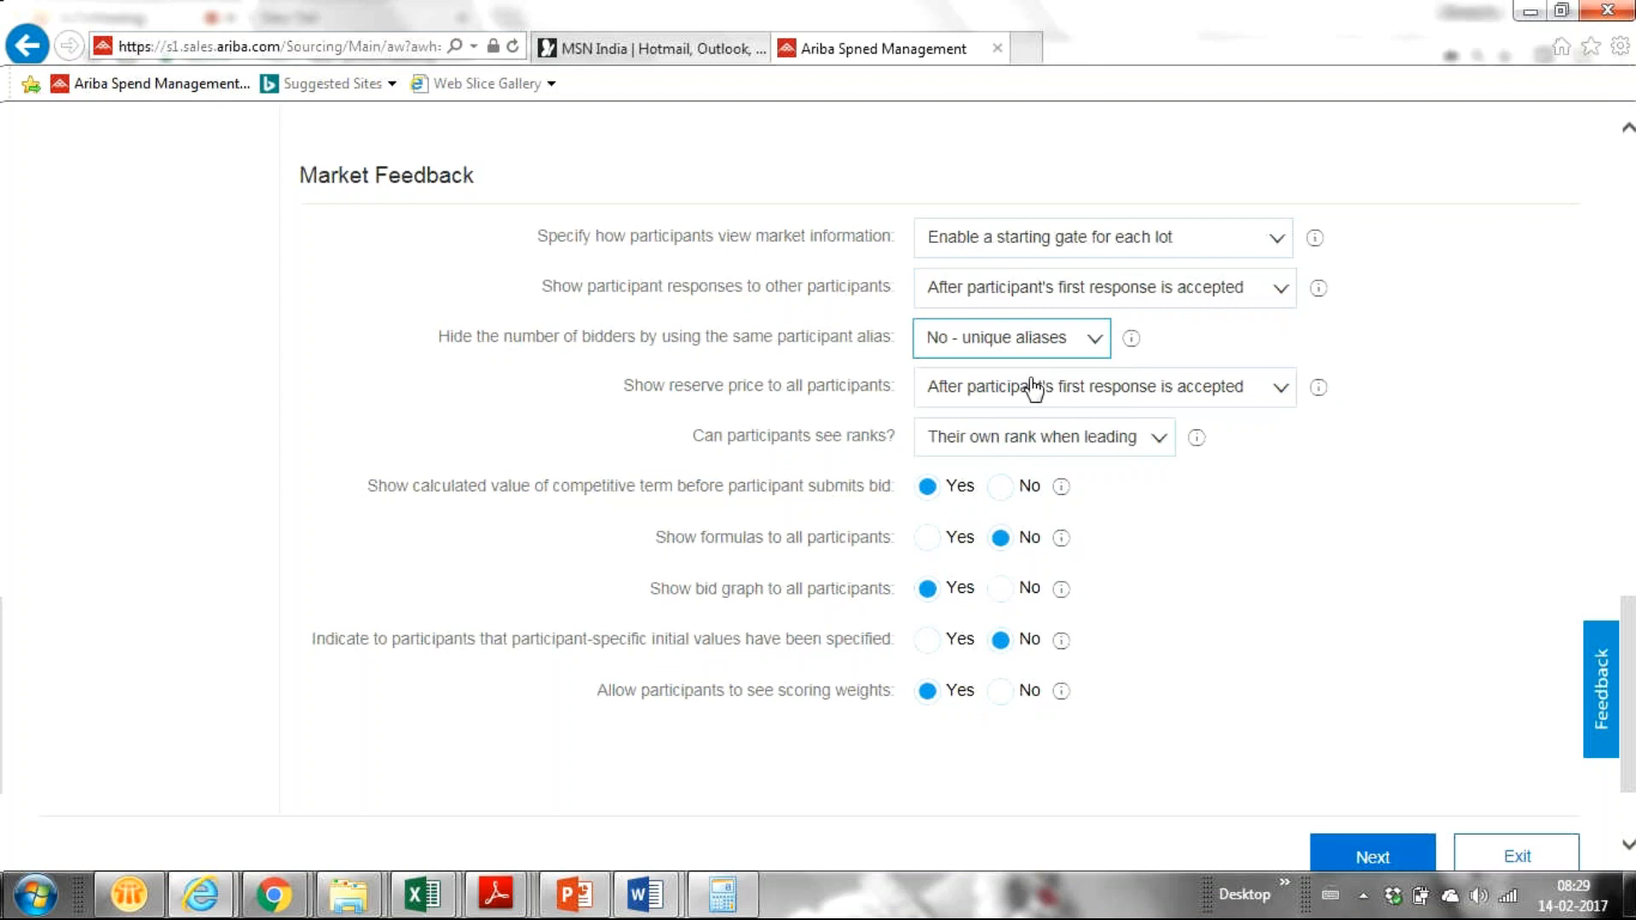
left_click(1090, 350)
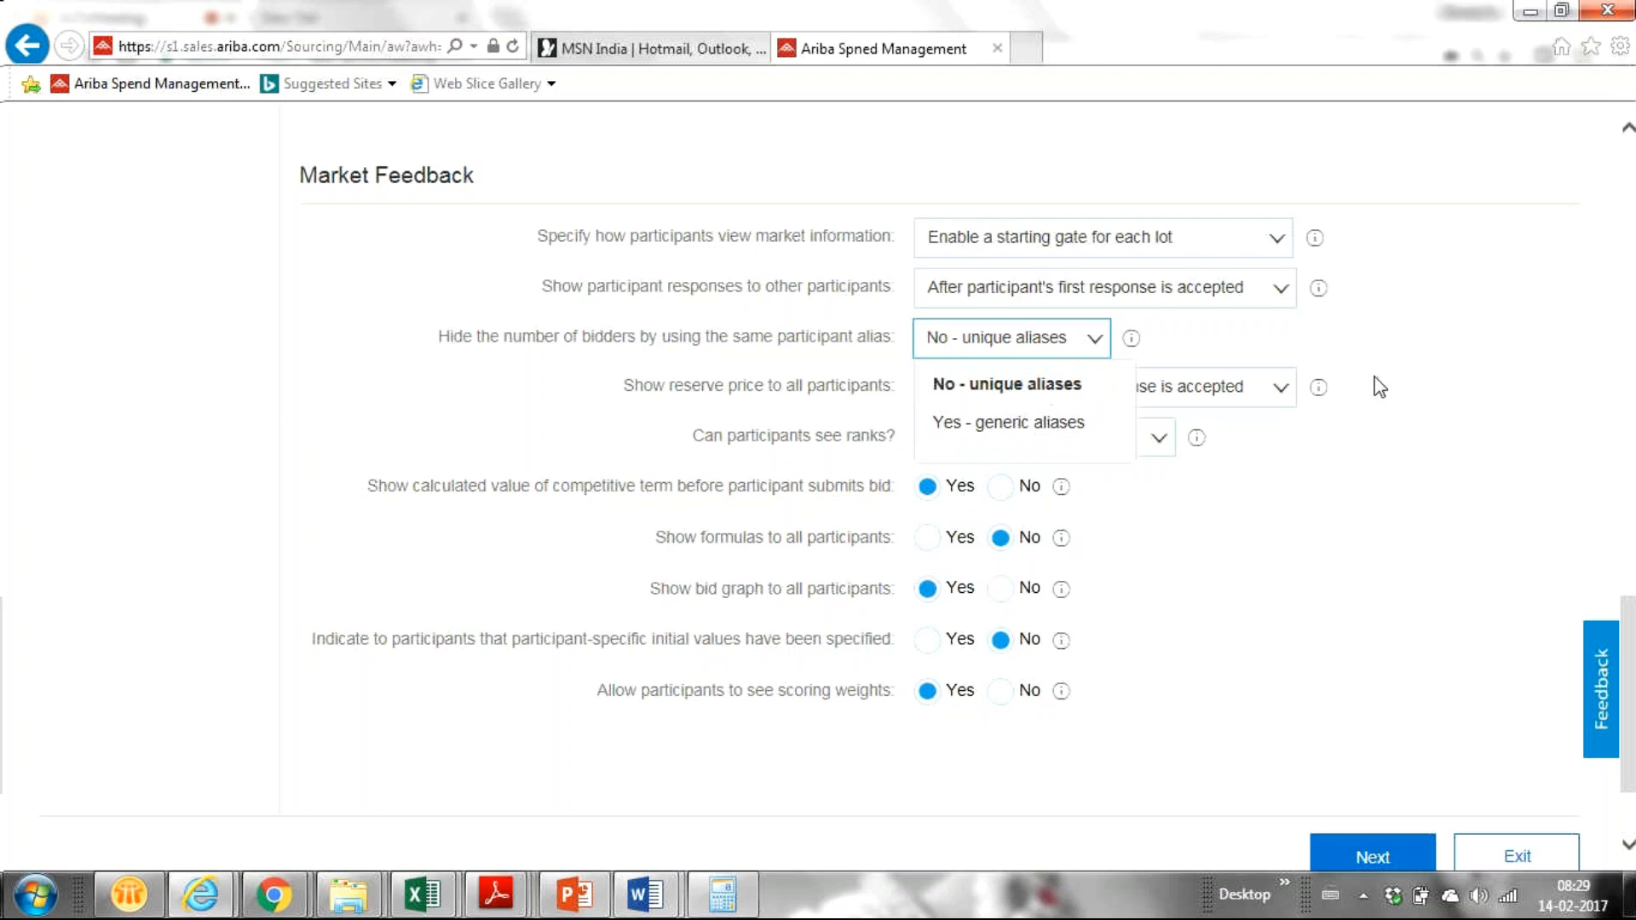
left_click(1297, 339)
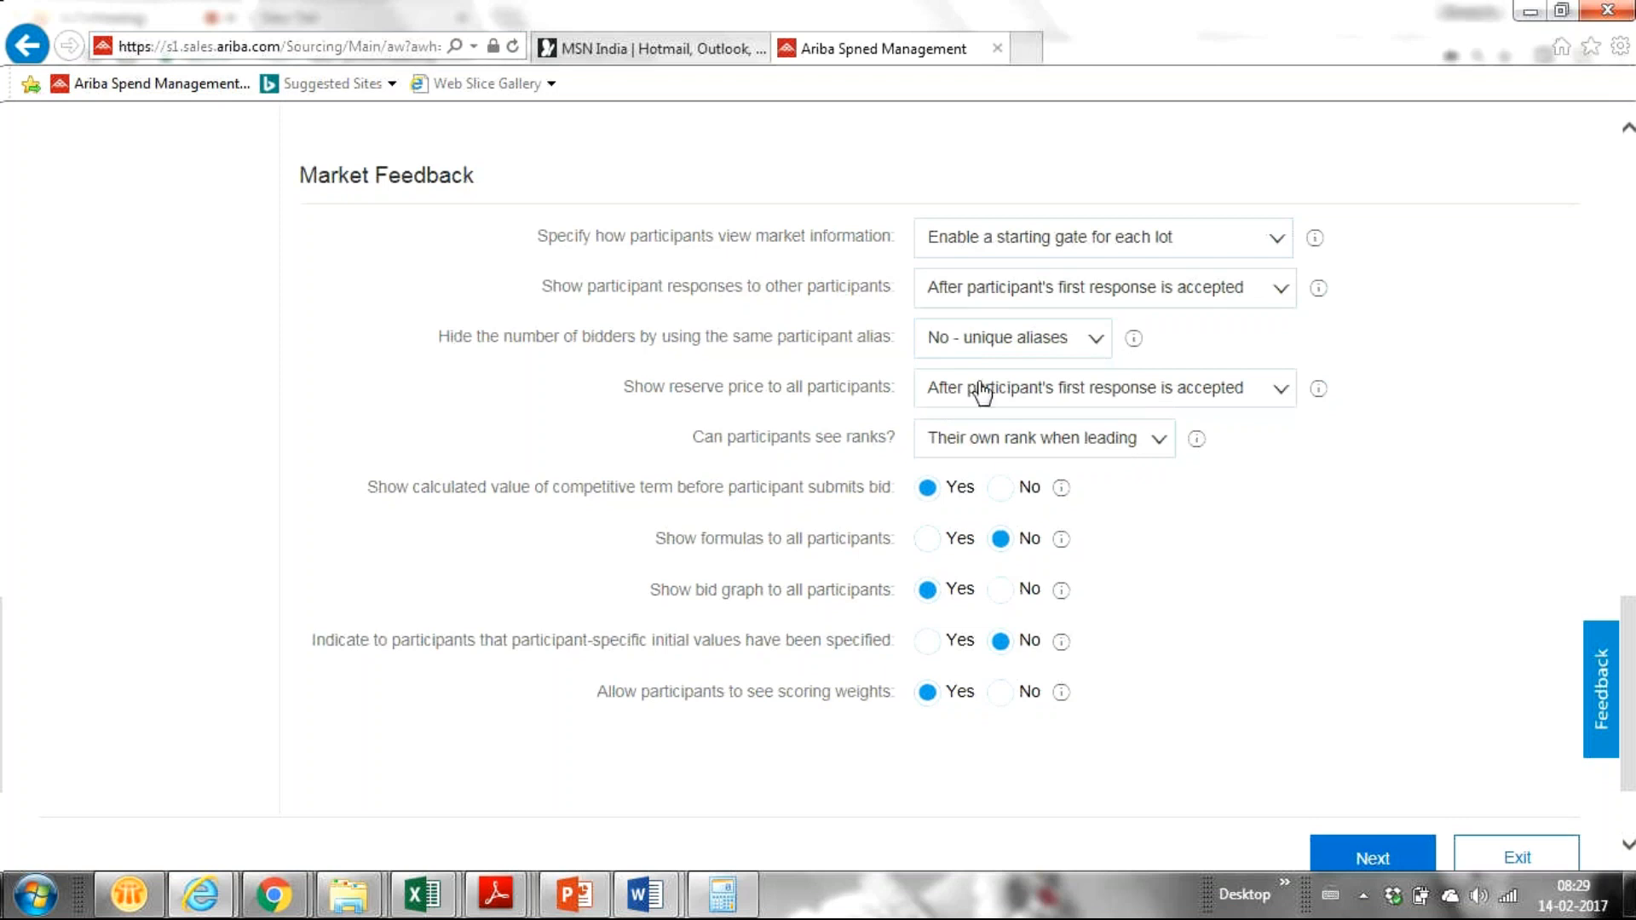
left_click(1281, 393)
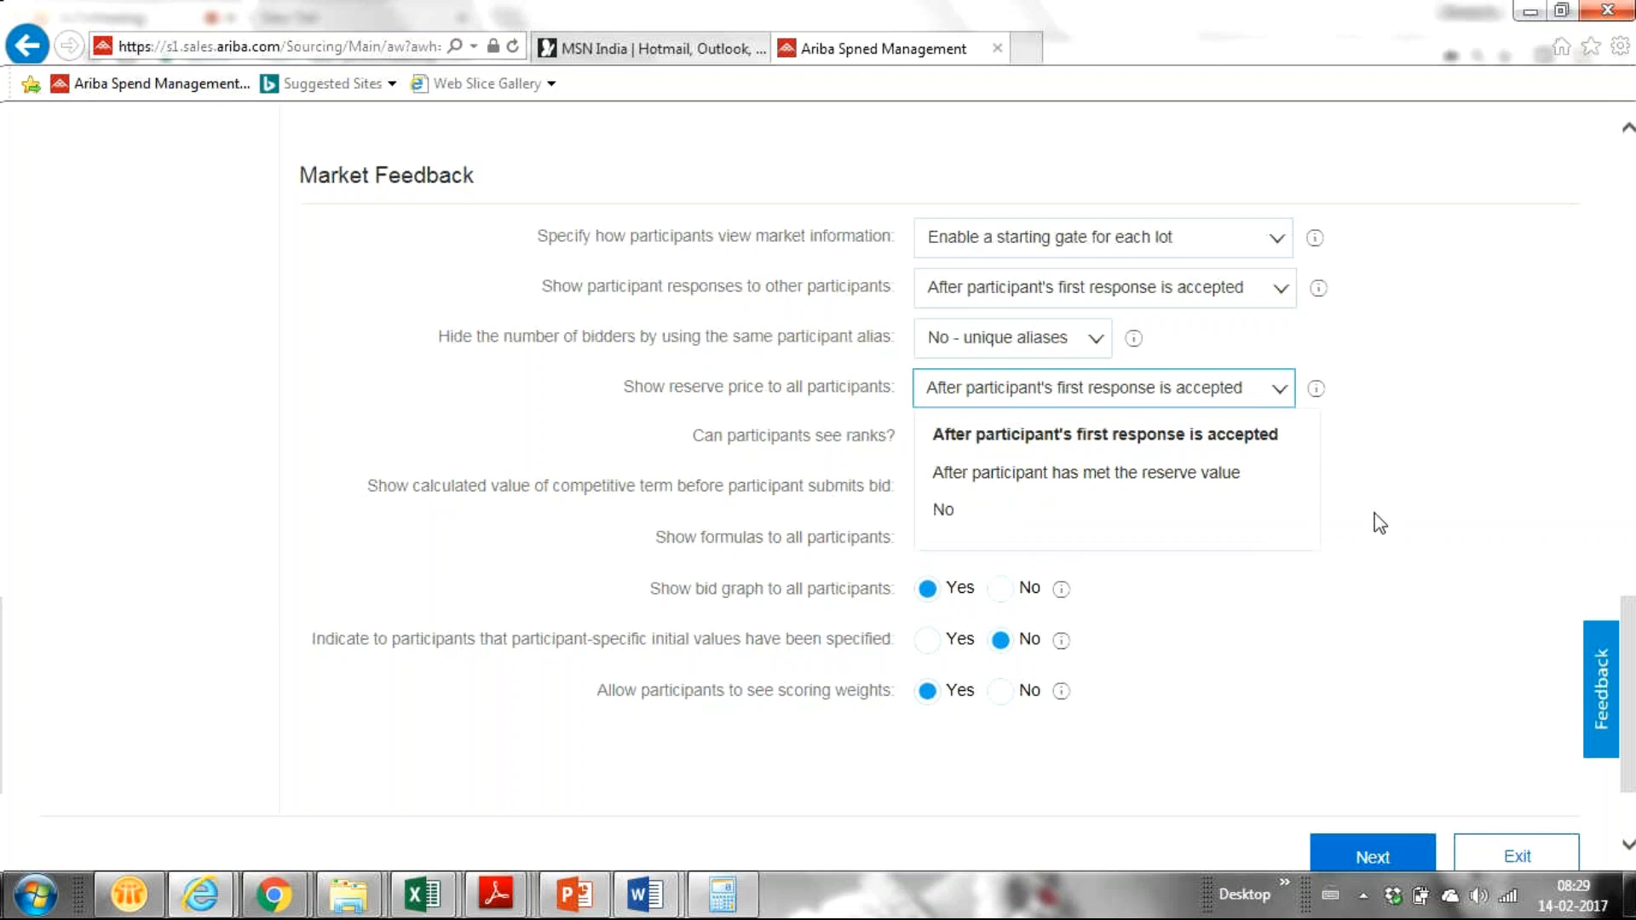
Step: Set 'Show reserve price to all participants' to No
left_click(1504, 460)
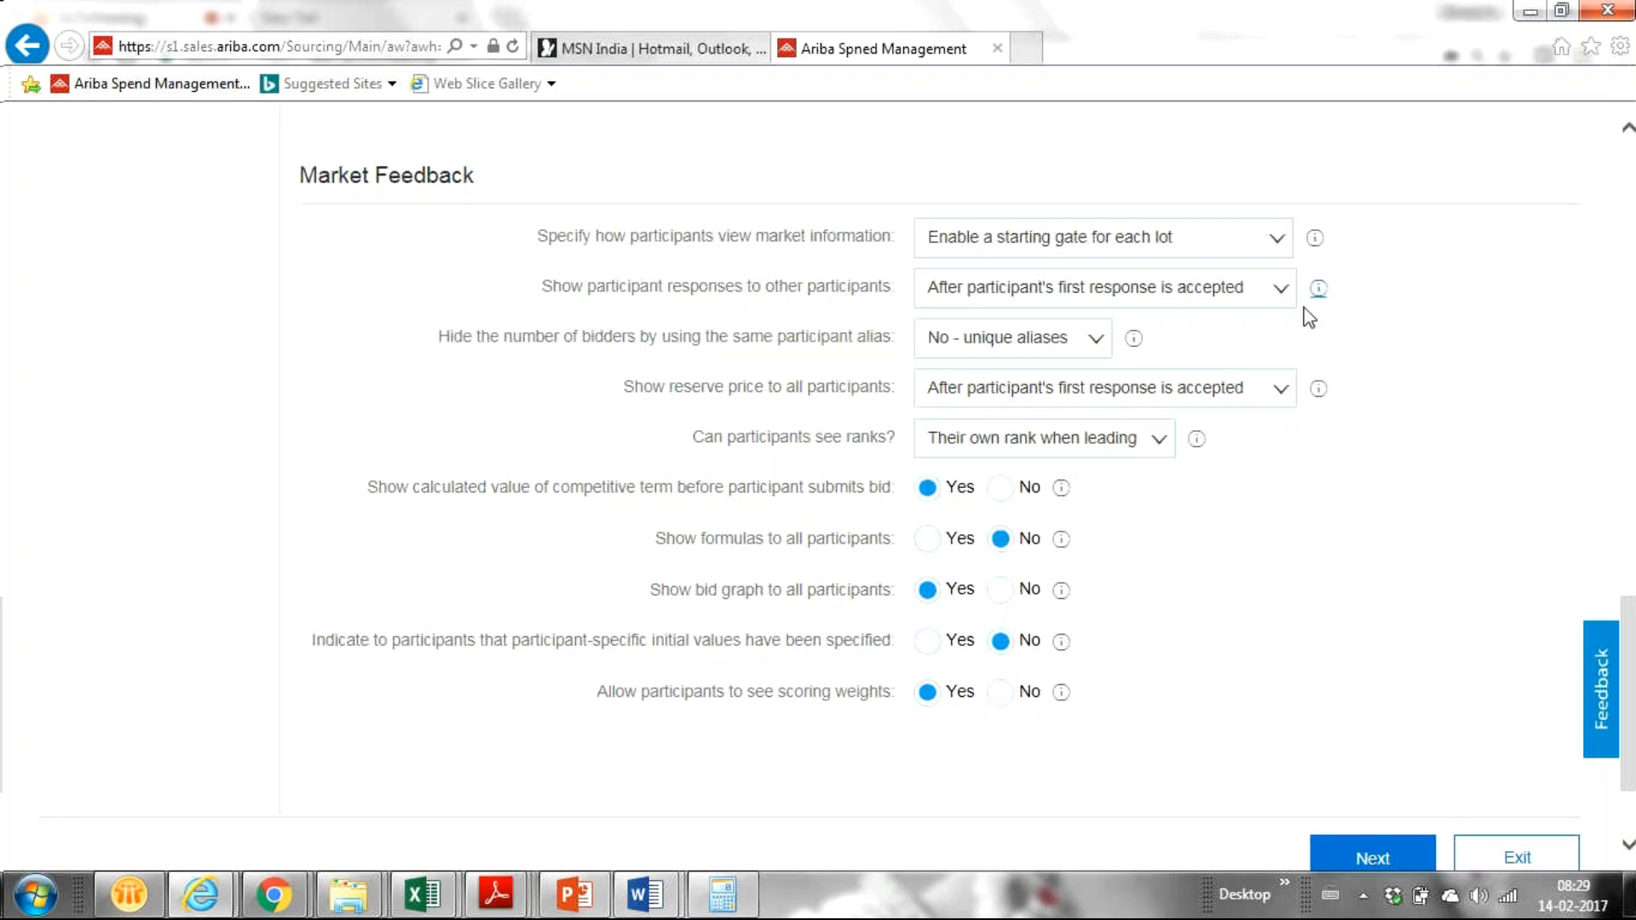
left_click(1281, 398)
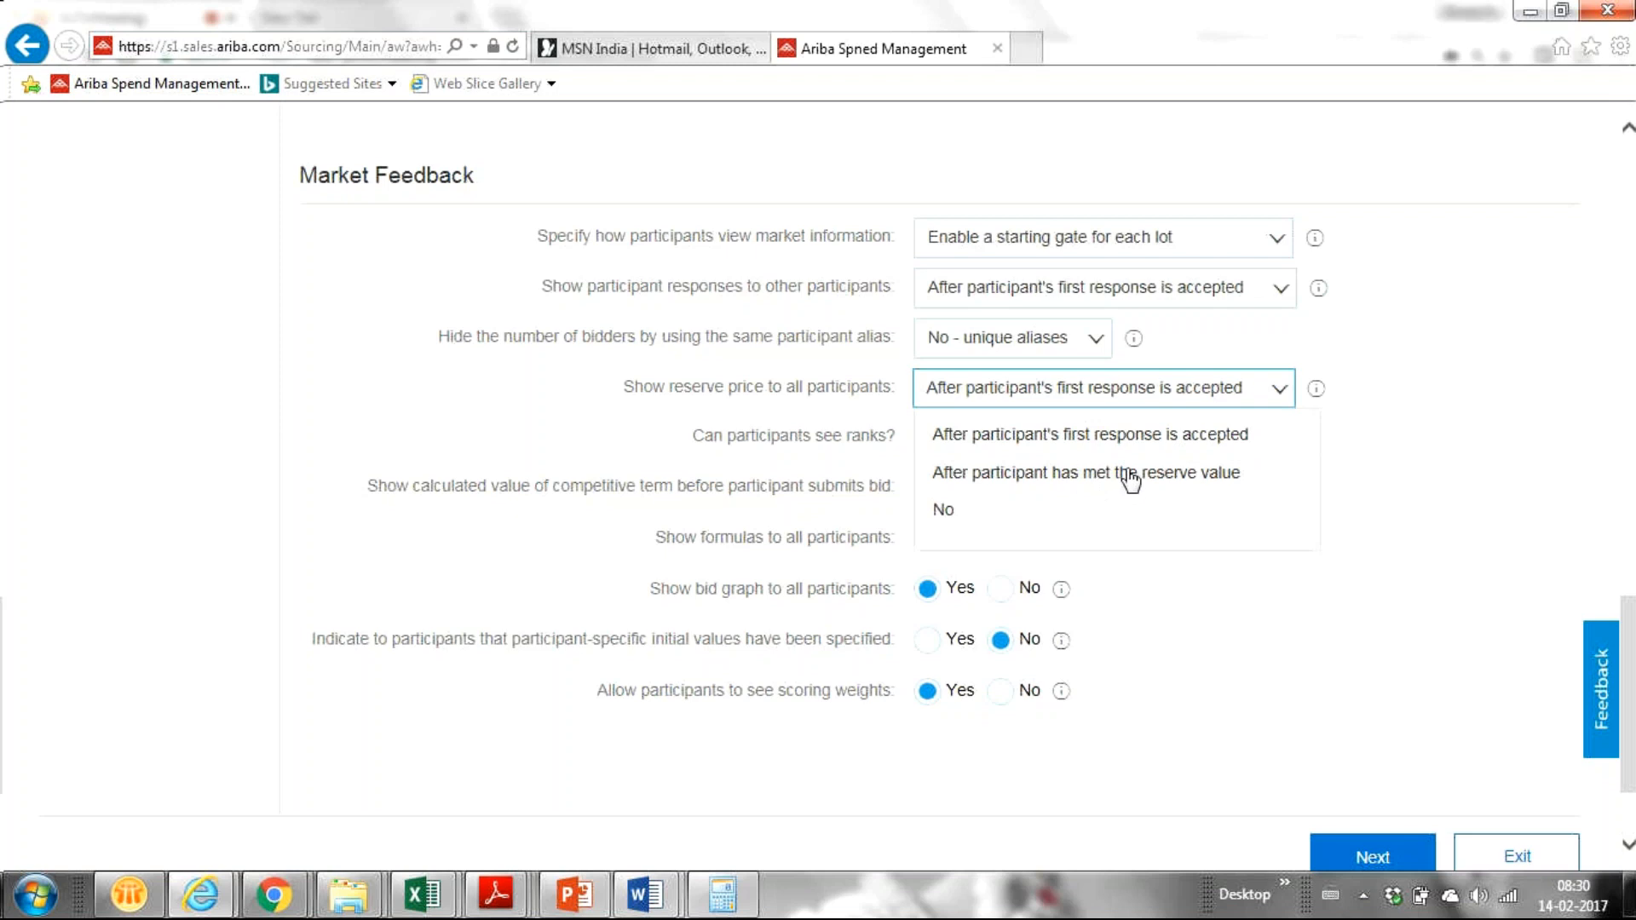
left_click(1021, 511)
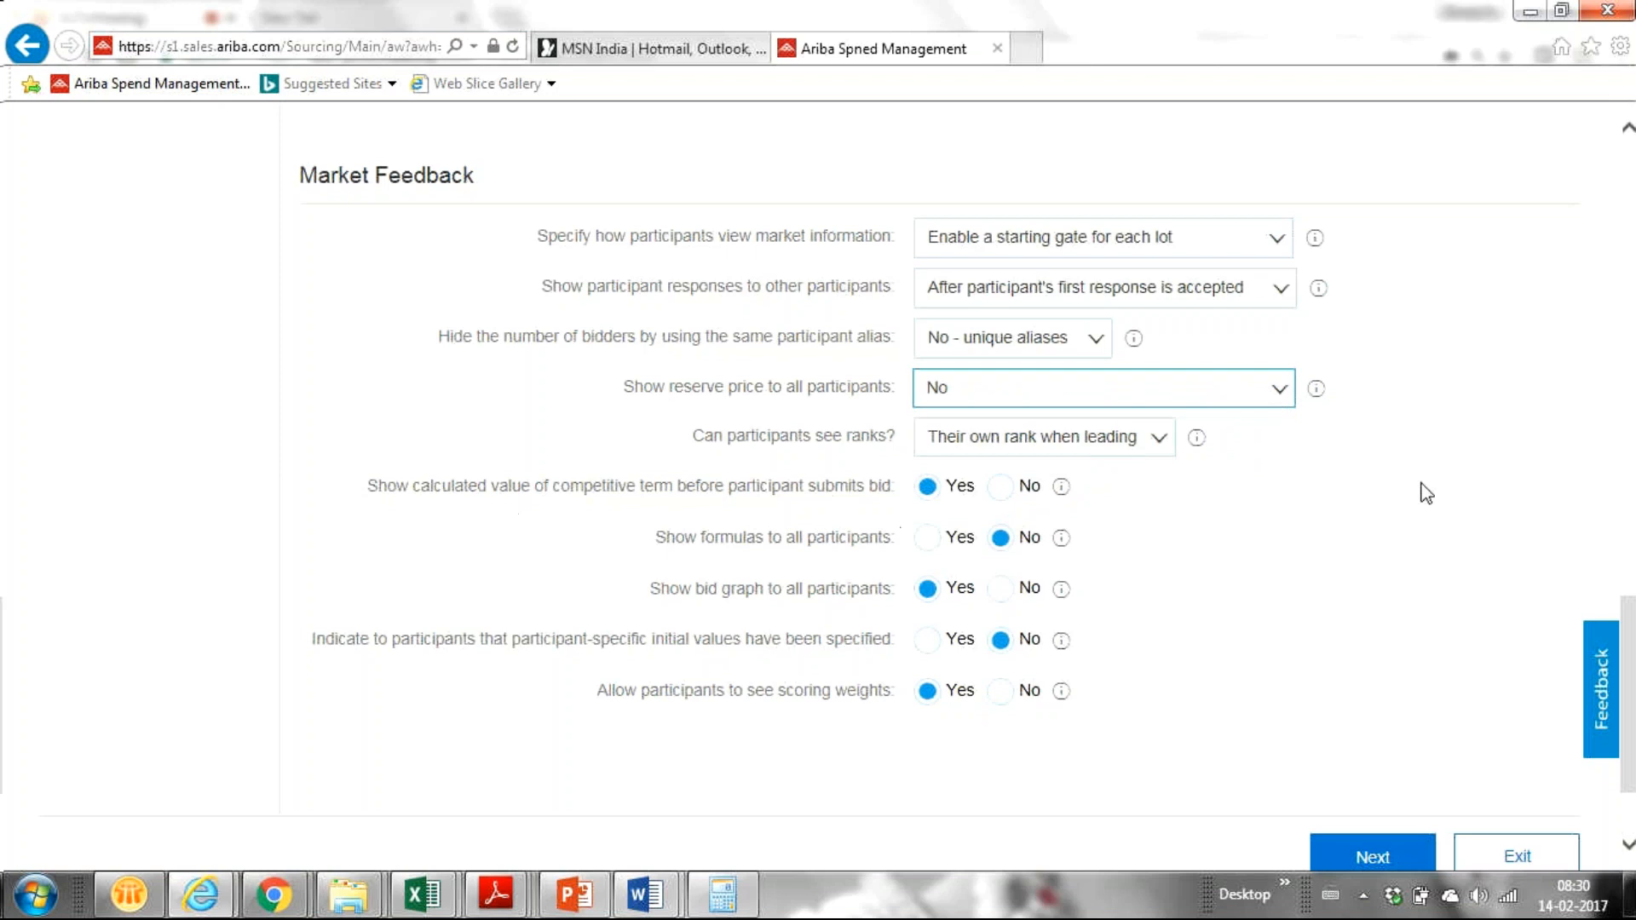
left_click(1156, 441)
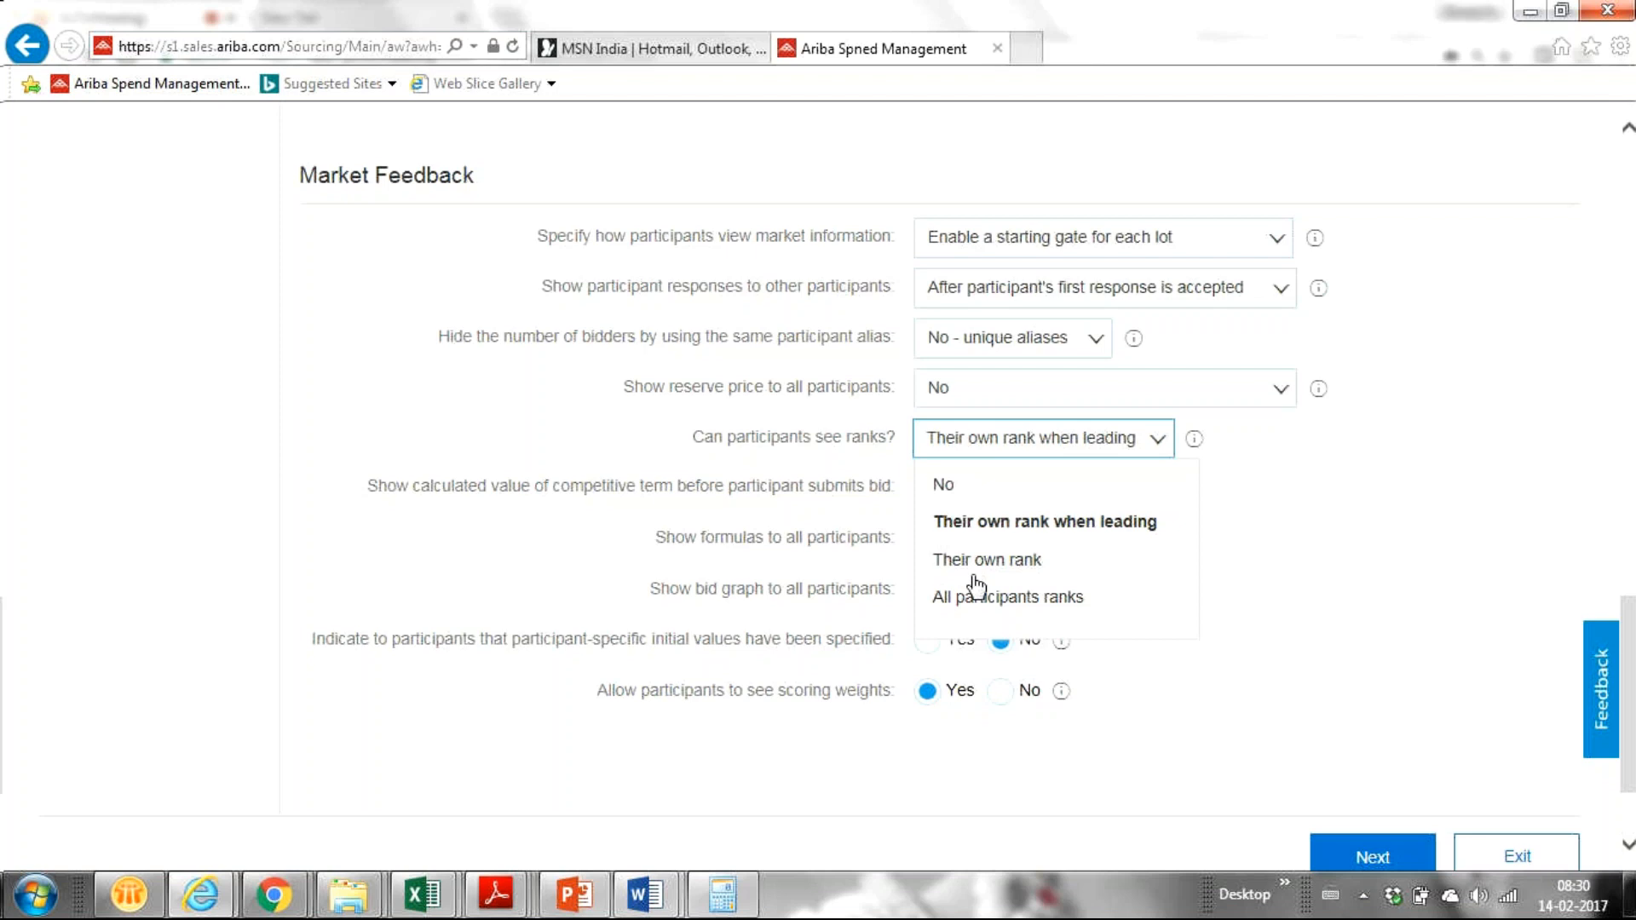
left_click(1465, 585)
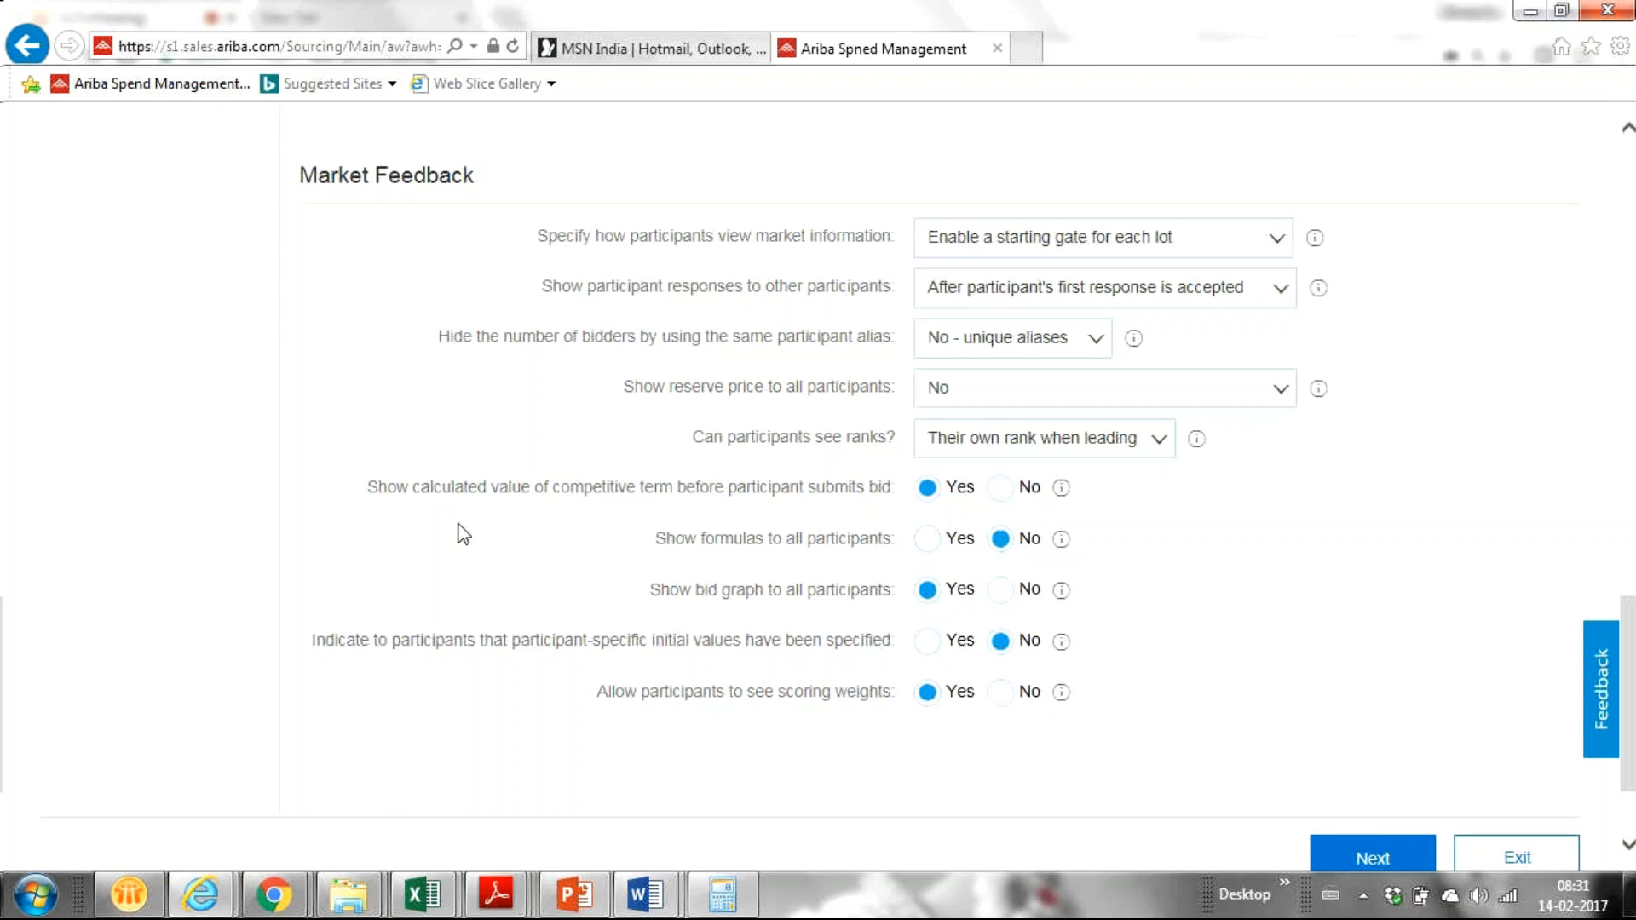
Step: Select No for showing the calculated competitive-term value before bid submission
mouse_move(1063, 491)
left_click(1000, 488)
scroll(1002, 556, "up", 1)
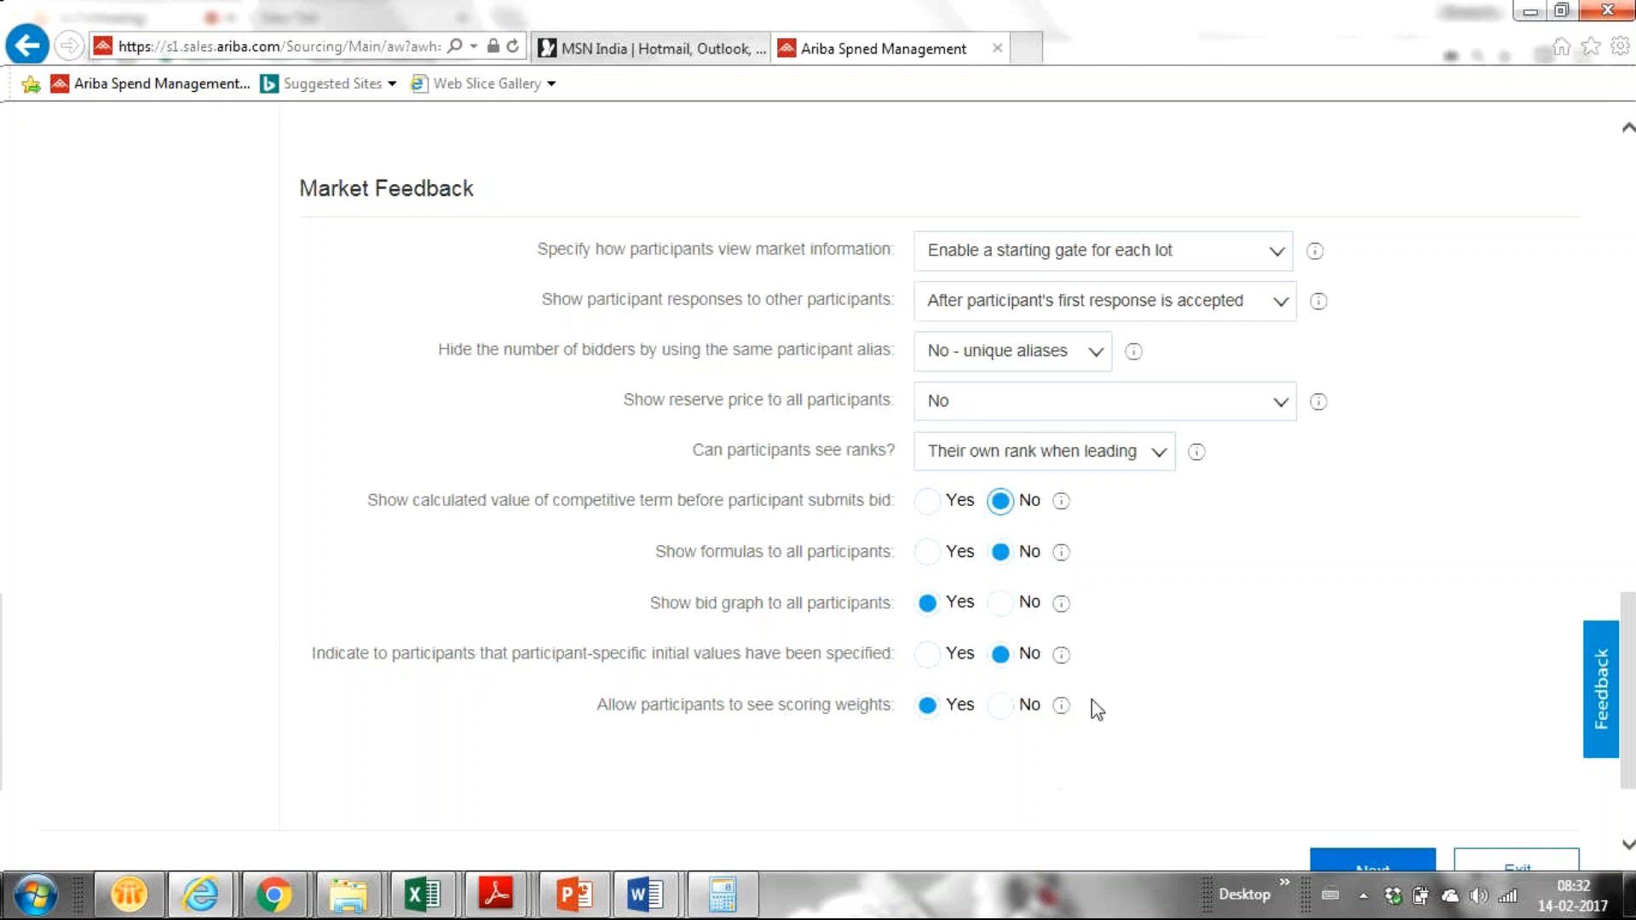
right_click(1622, 620)
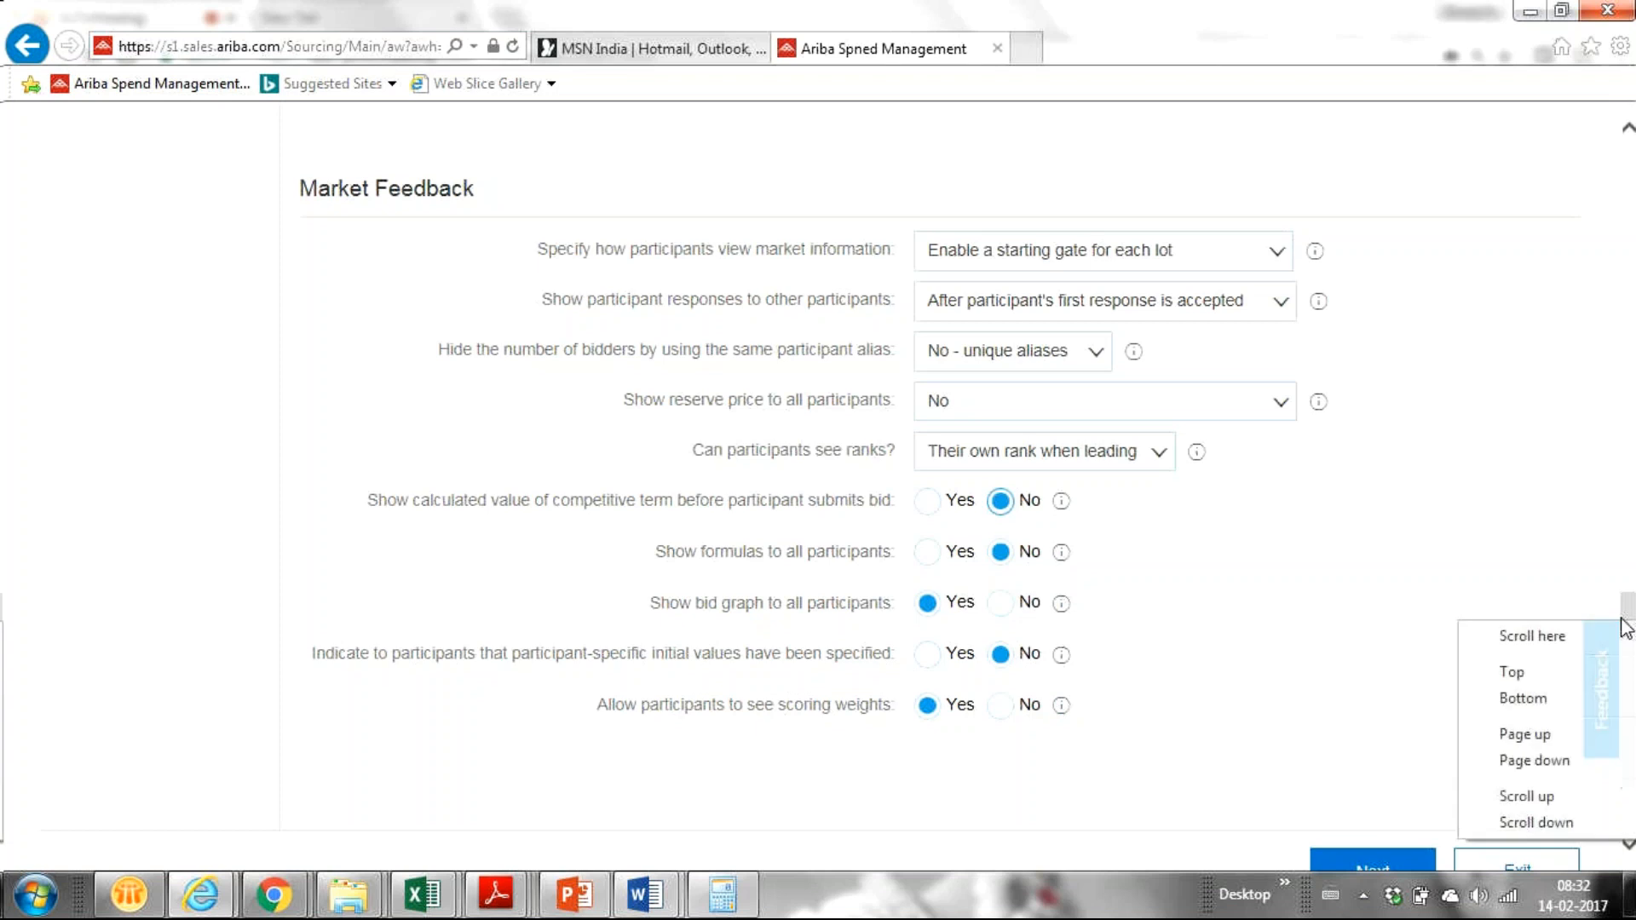
left_click_drag(1623, 620, 1610, 658)
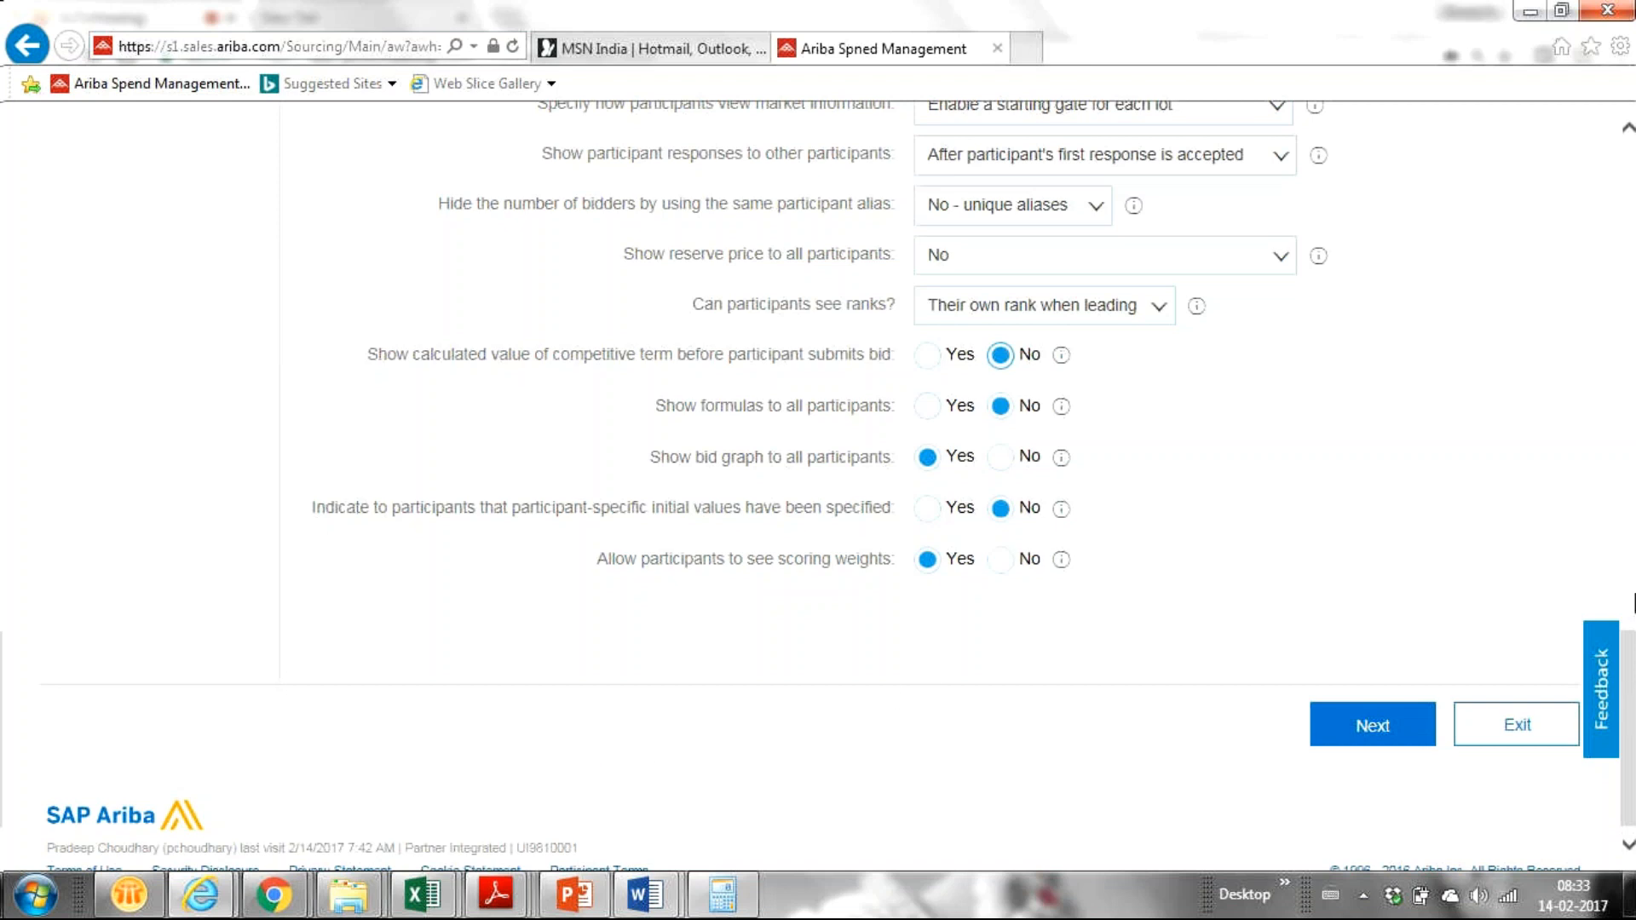
right_click(1631, 554)
left_click(1415, 326)
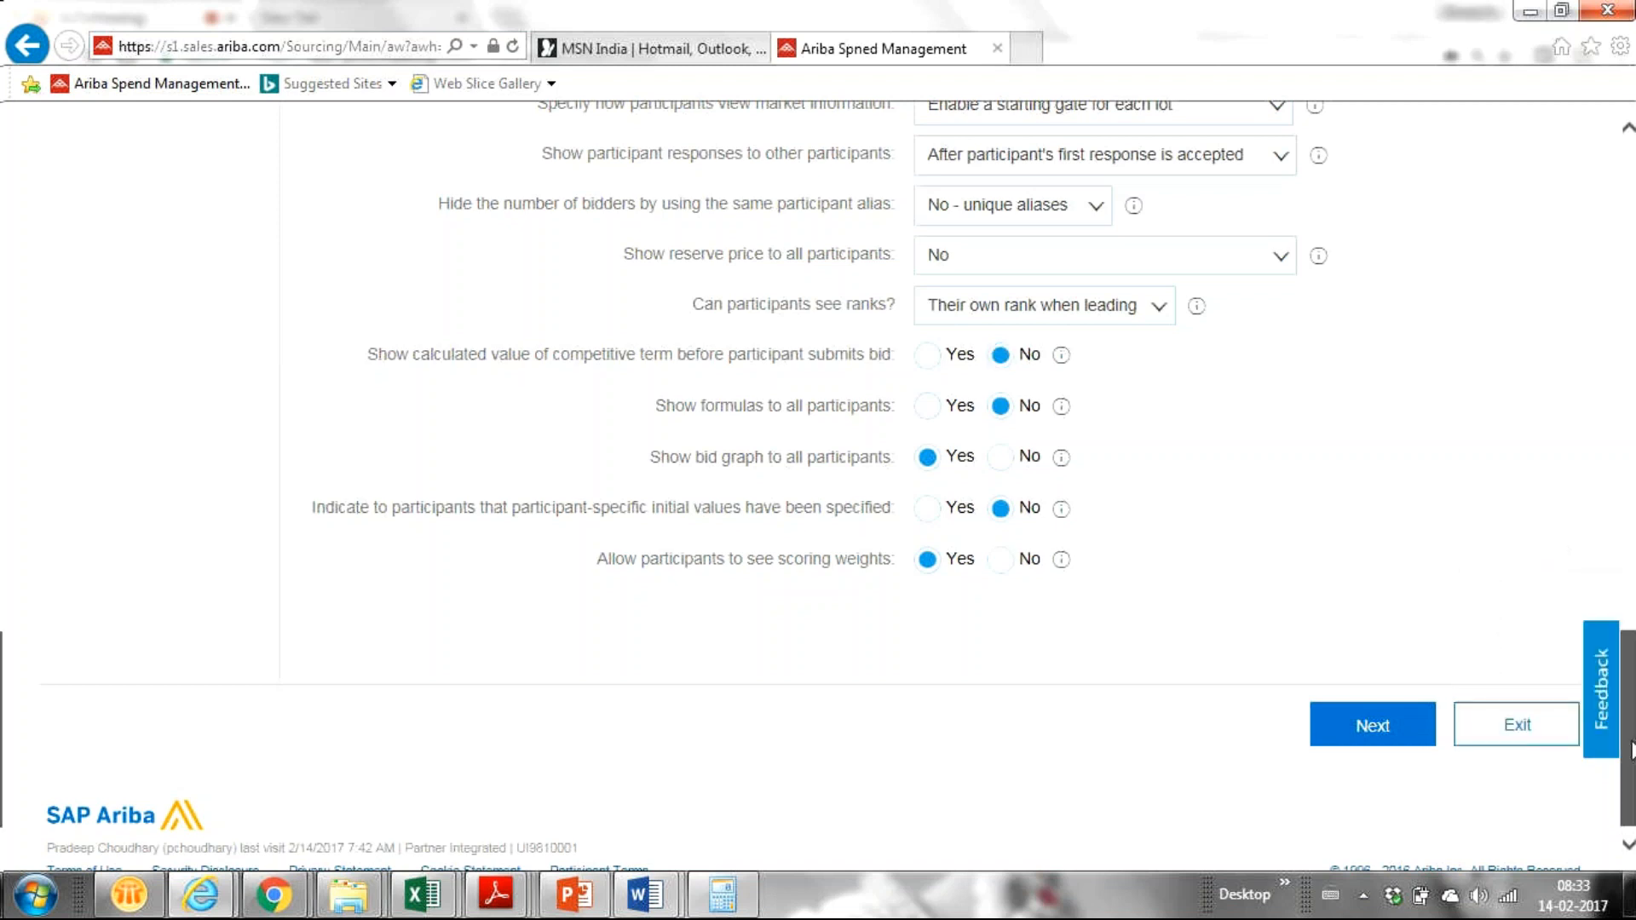
left_click_drag(1631, 750, 1600, 660)
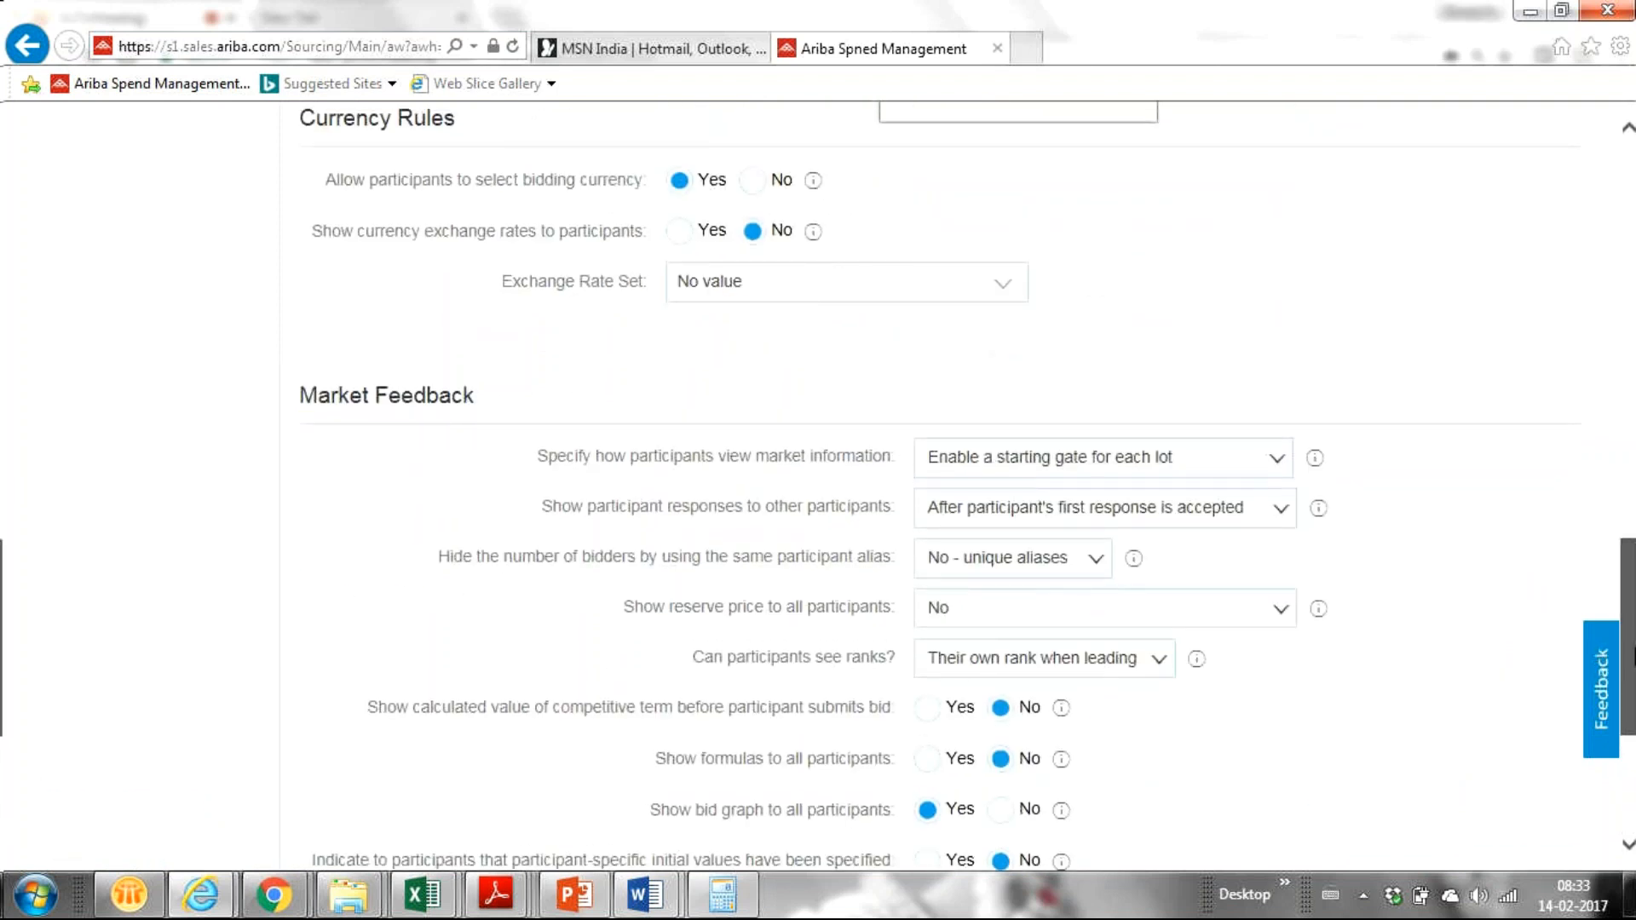
left_click_drag(1634, 657, 1635, 704)
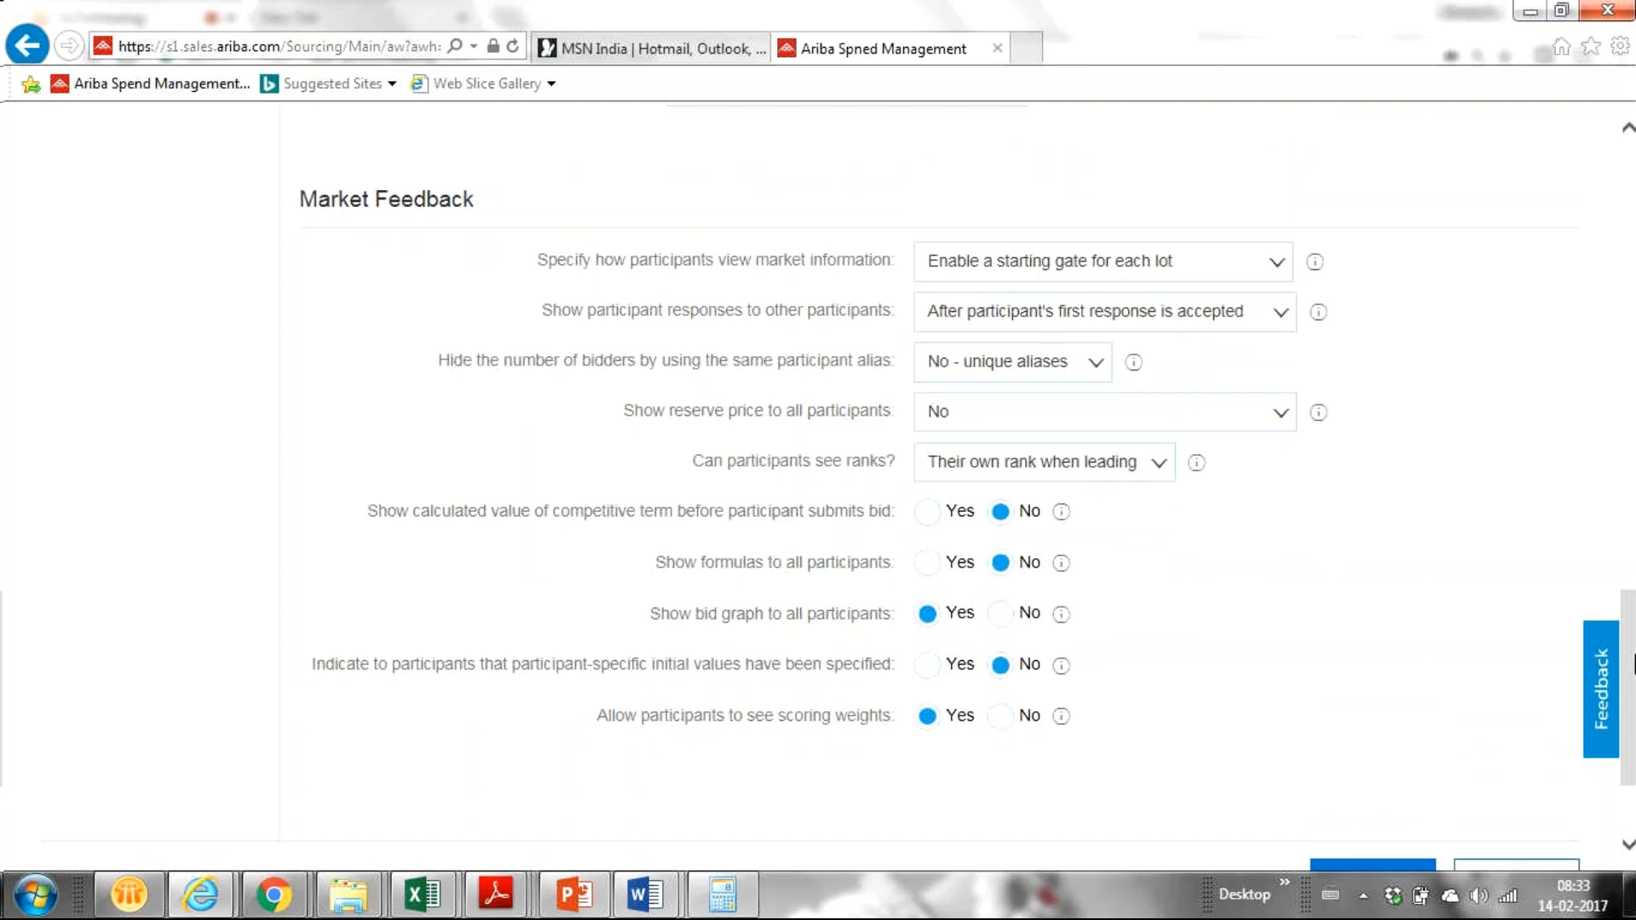
left_click_drag(1633, 764, 1633, 809)
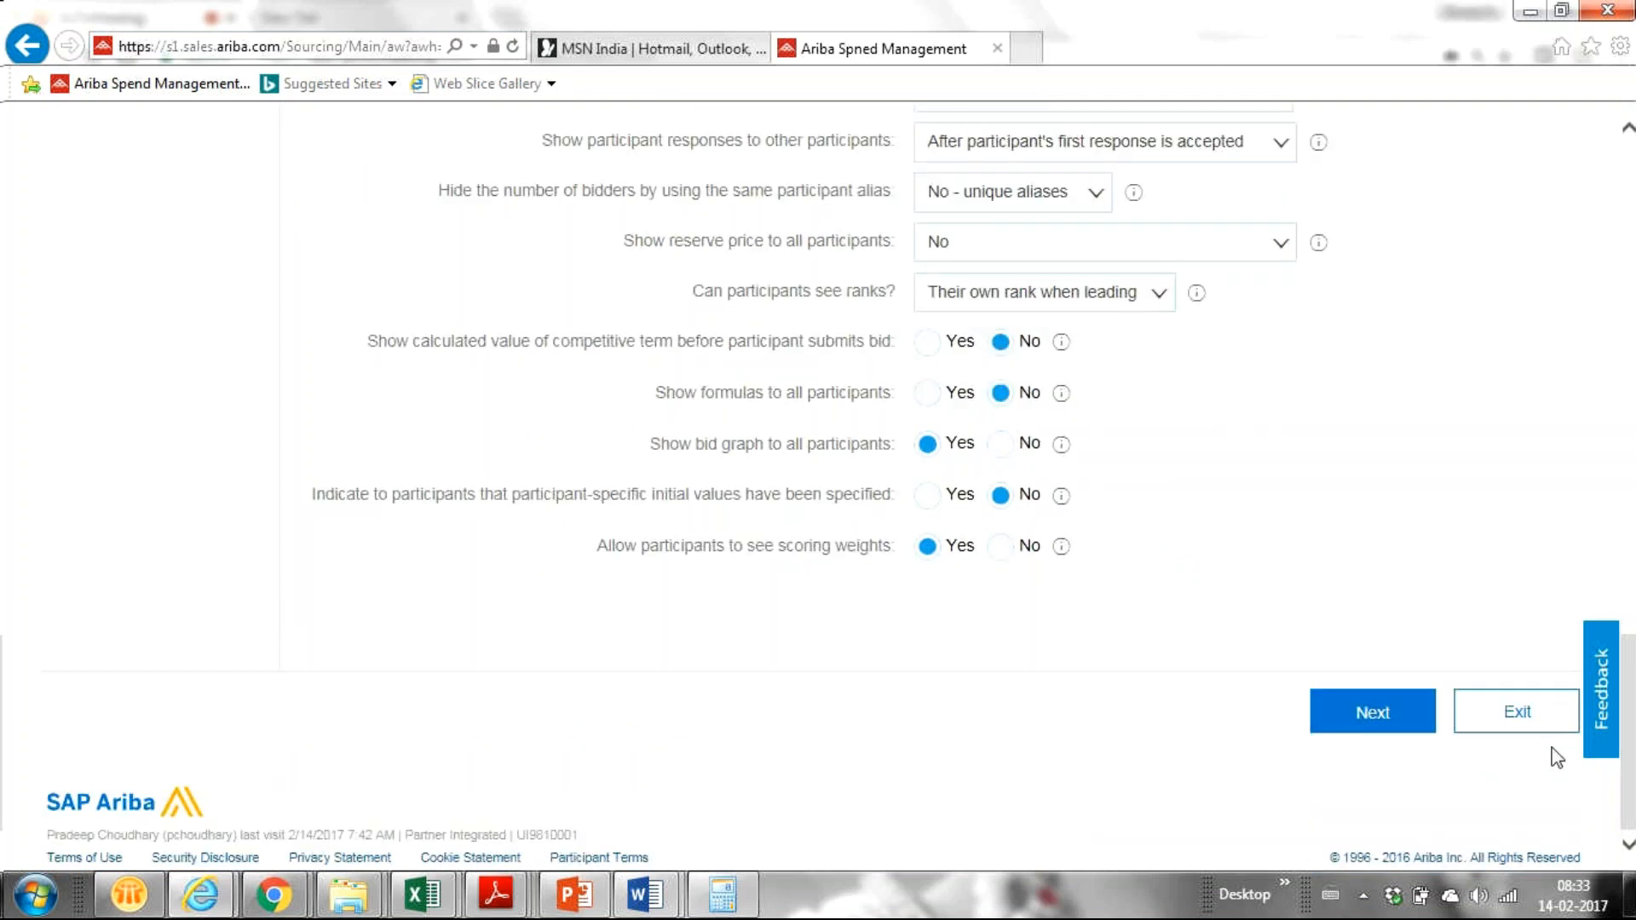
left_click(1381, 718)
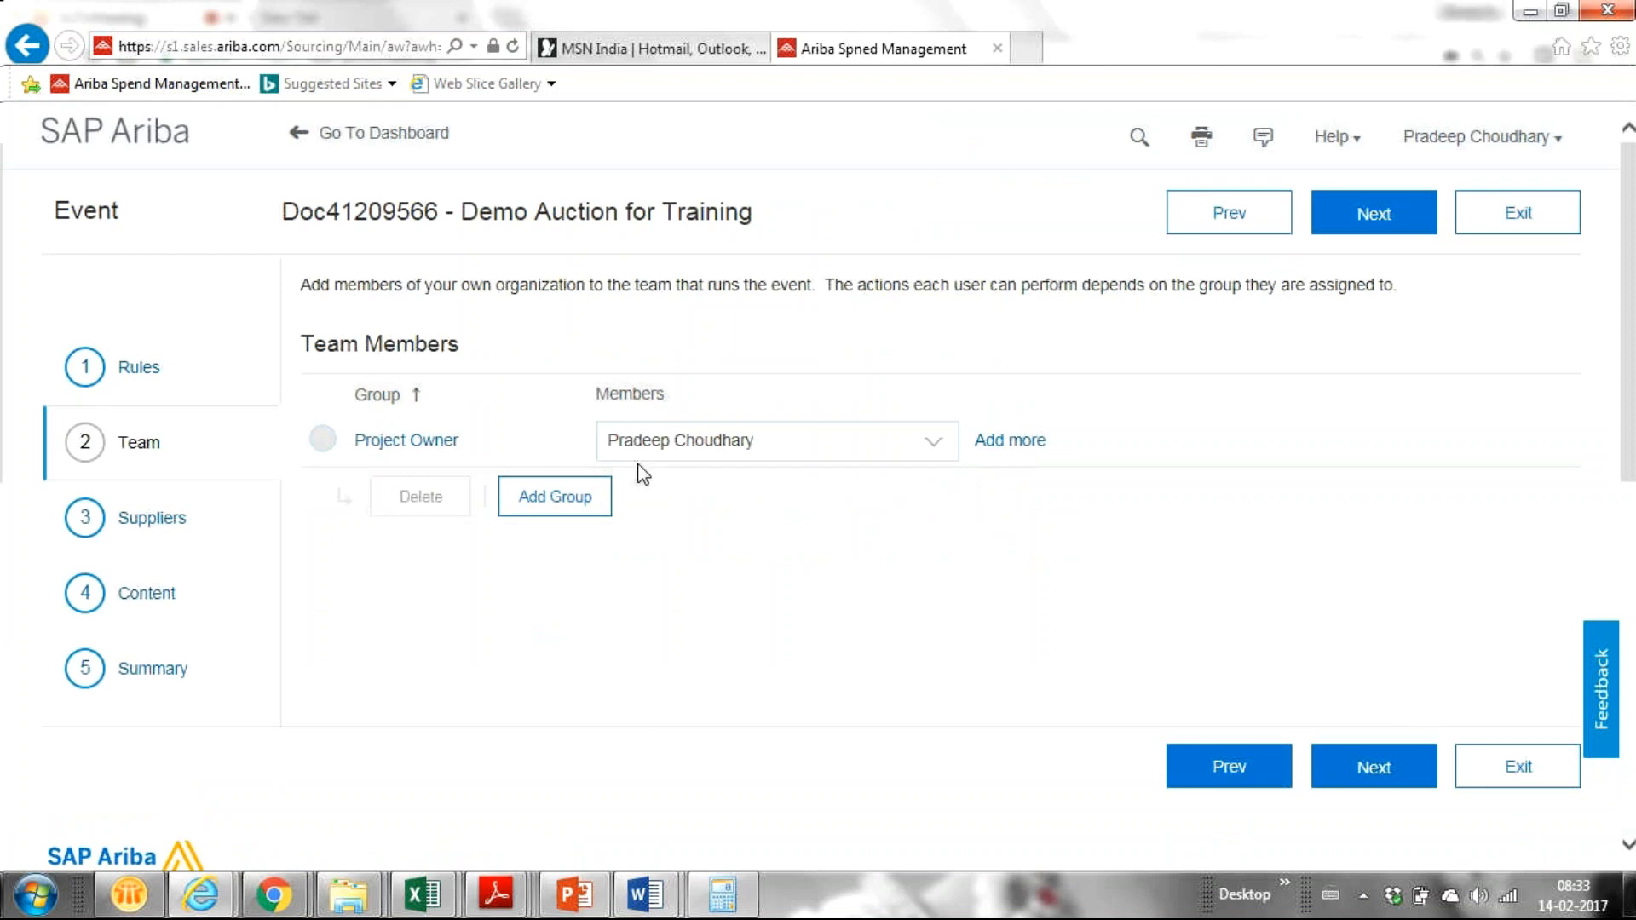
Step: Go to the Suppliers step, where the Invited Participants list is still empty
left_click(150, 525)
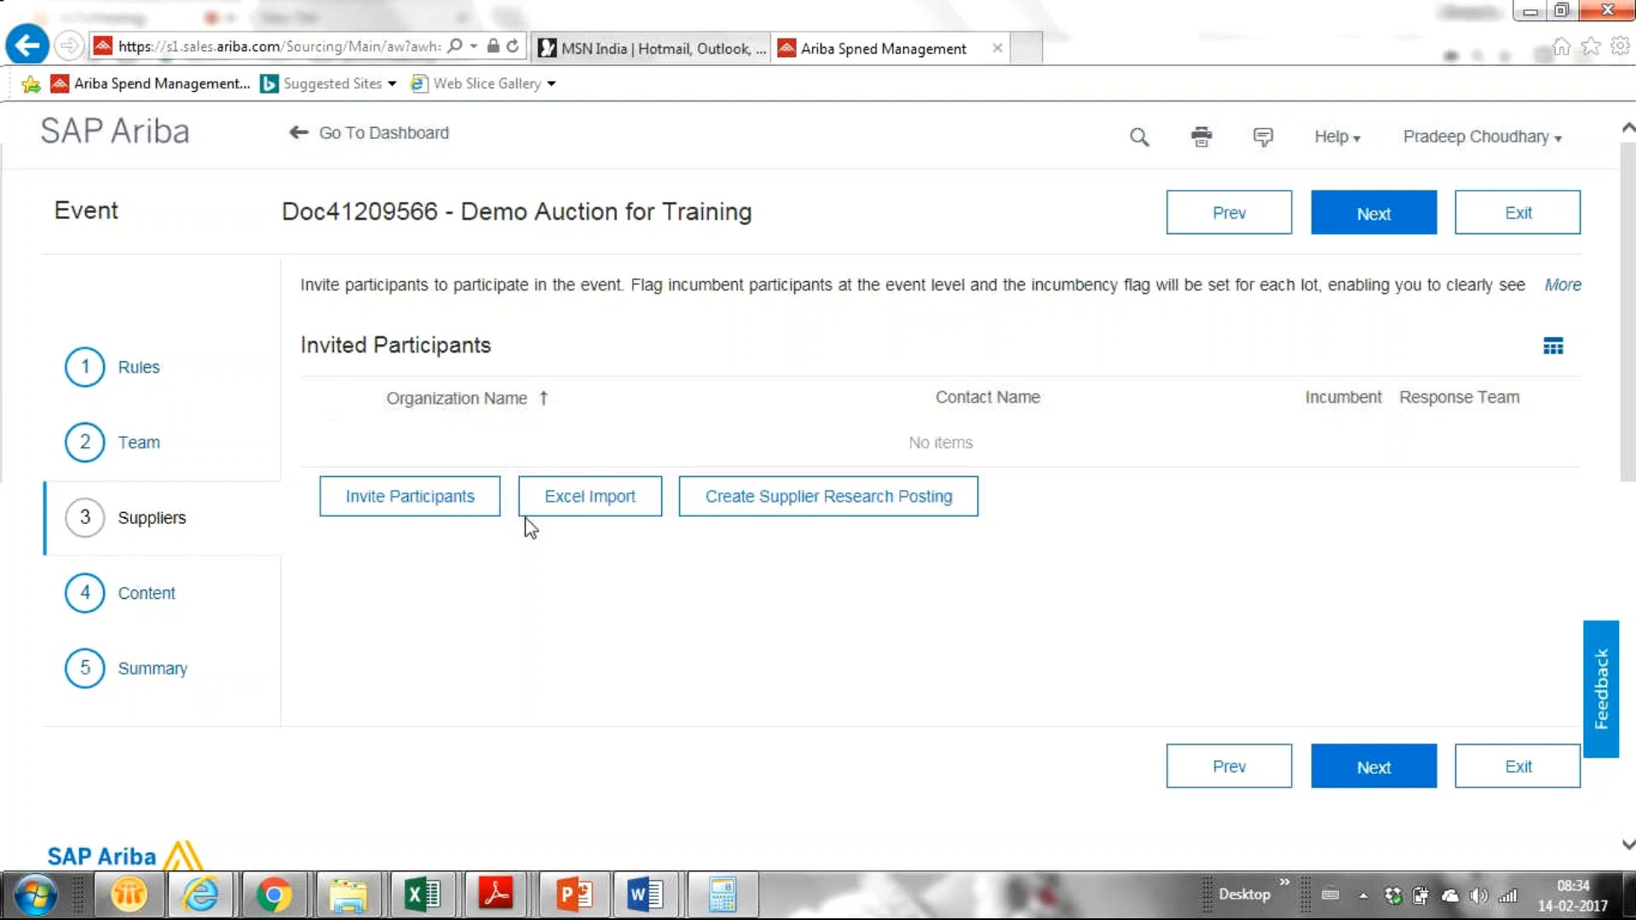
Step: Search participants for 'dinu' and invite Dinu Construction through its second contact
left_click(468, 514)
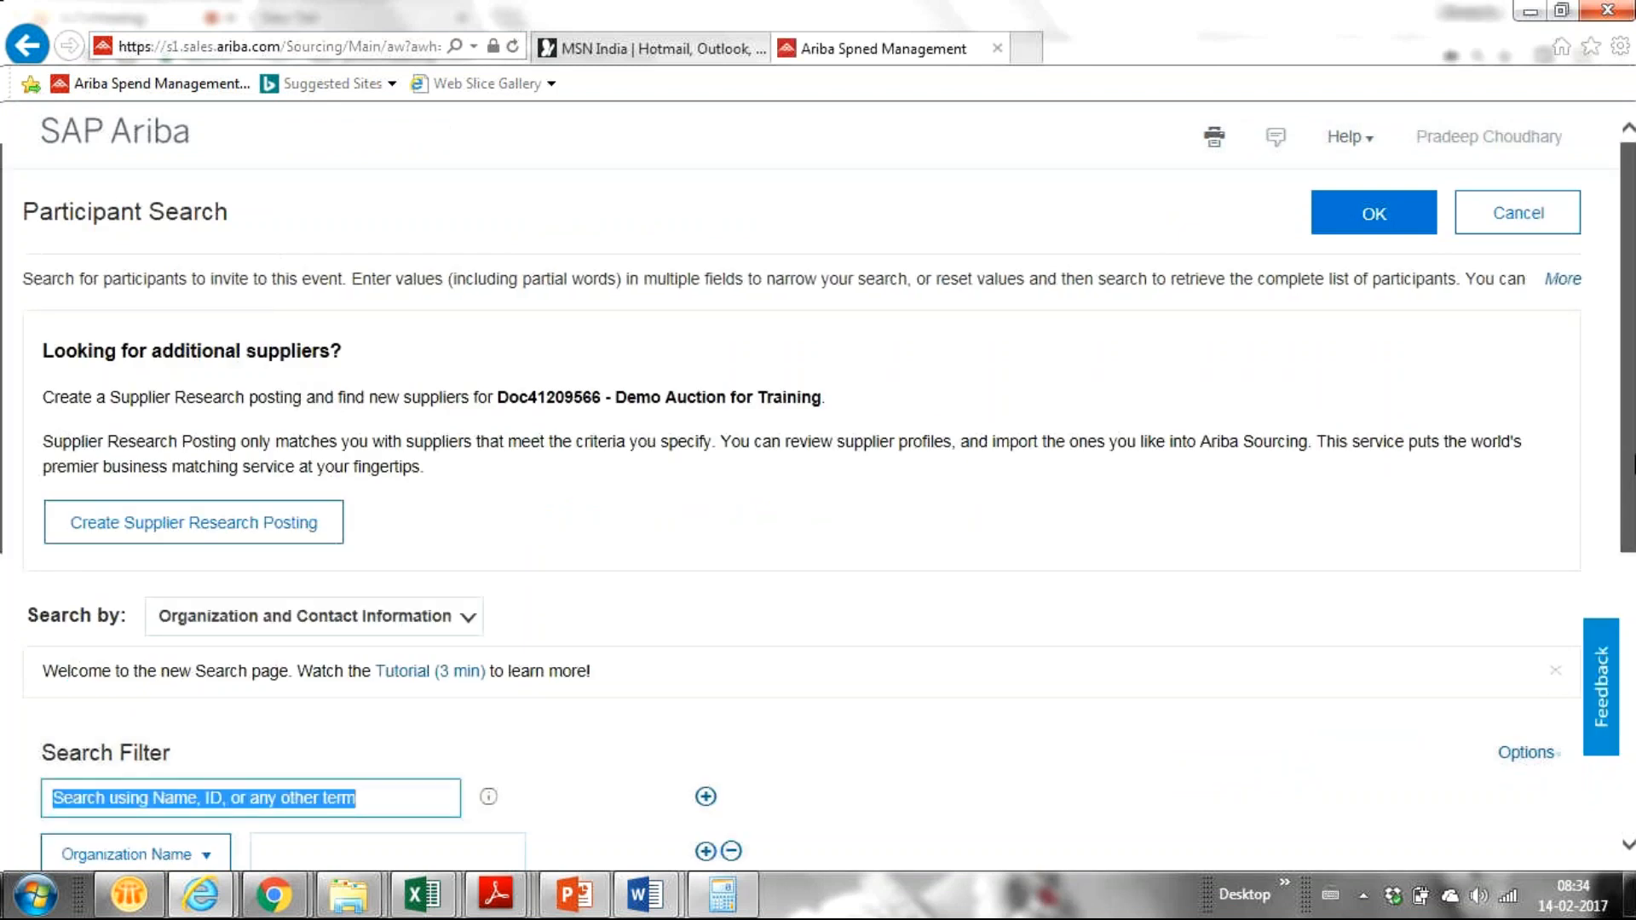
scroll(1619, 582, "down", 3)
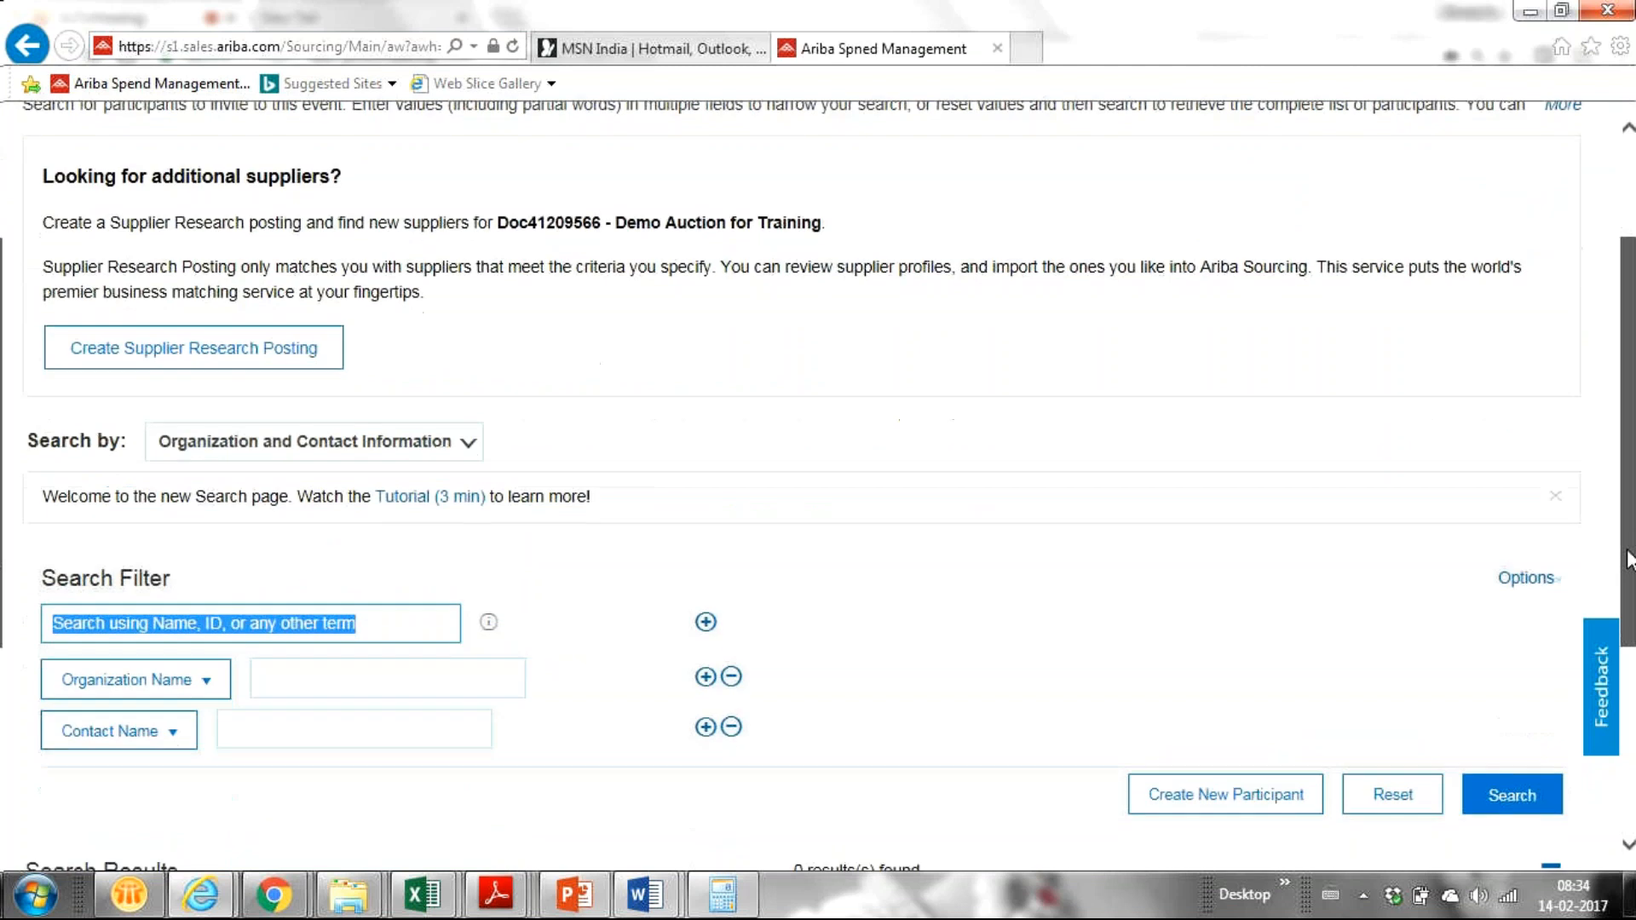
scroll(1619, 582, "down", 3)
type("di")
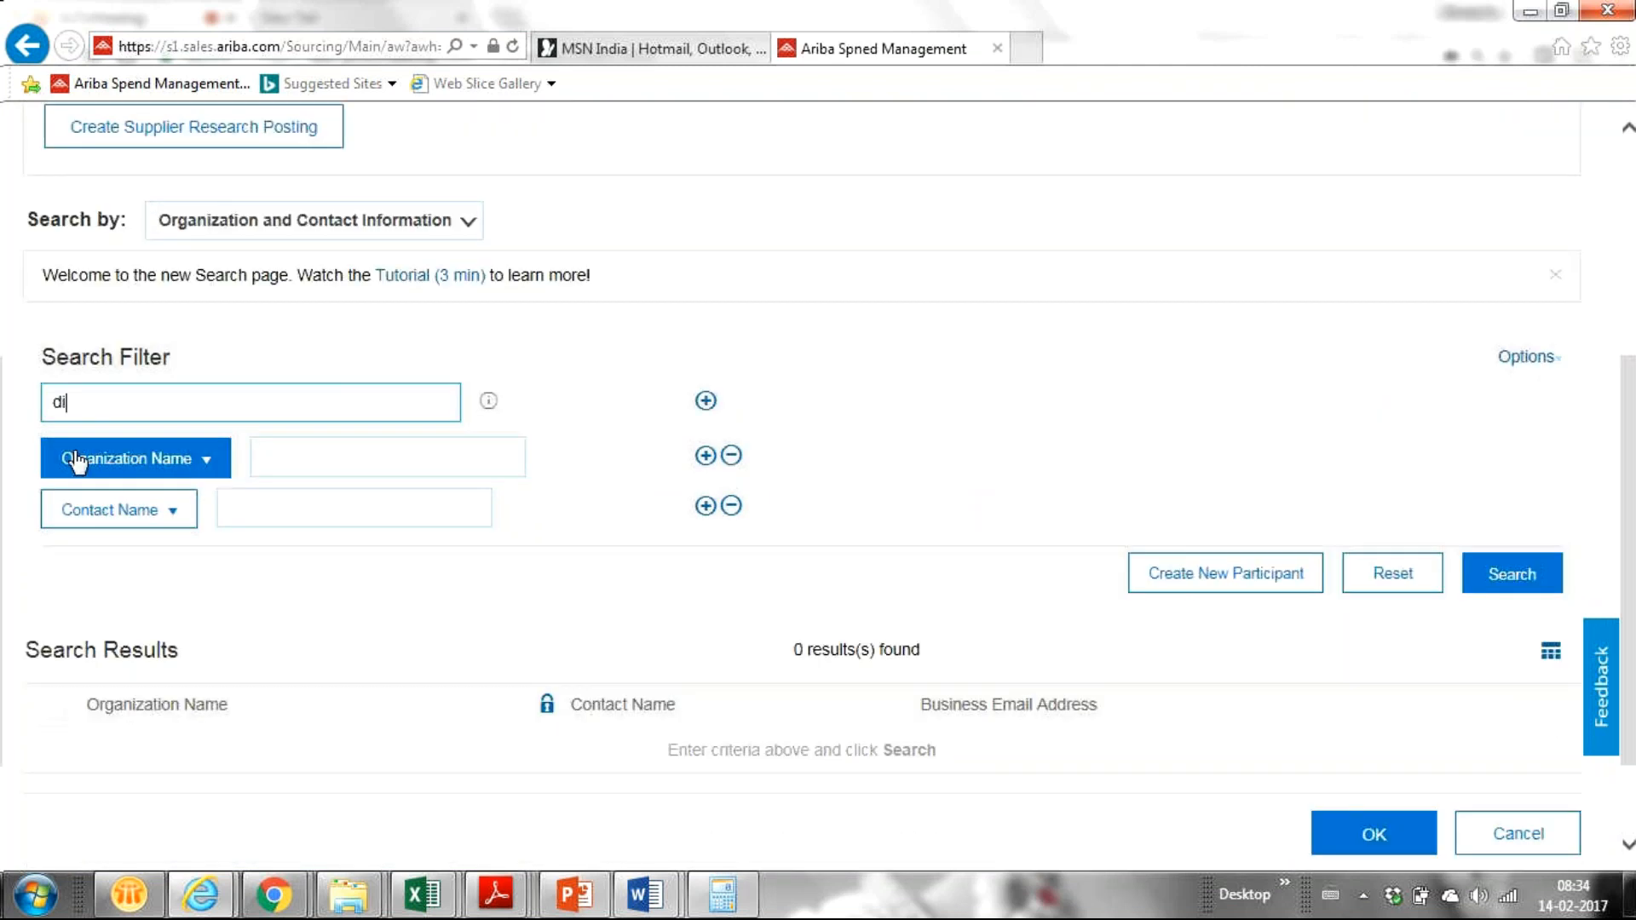
type("nu")
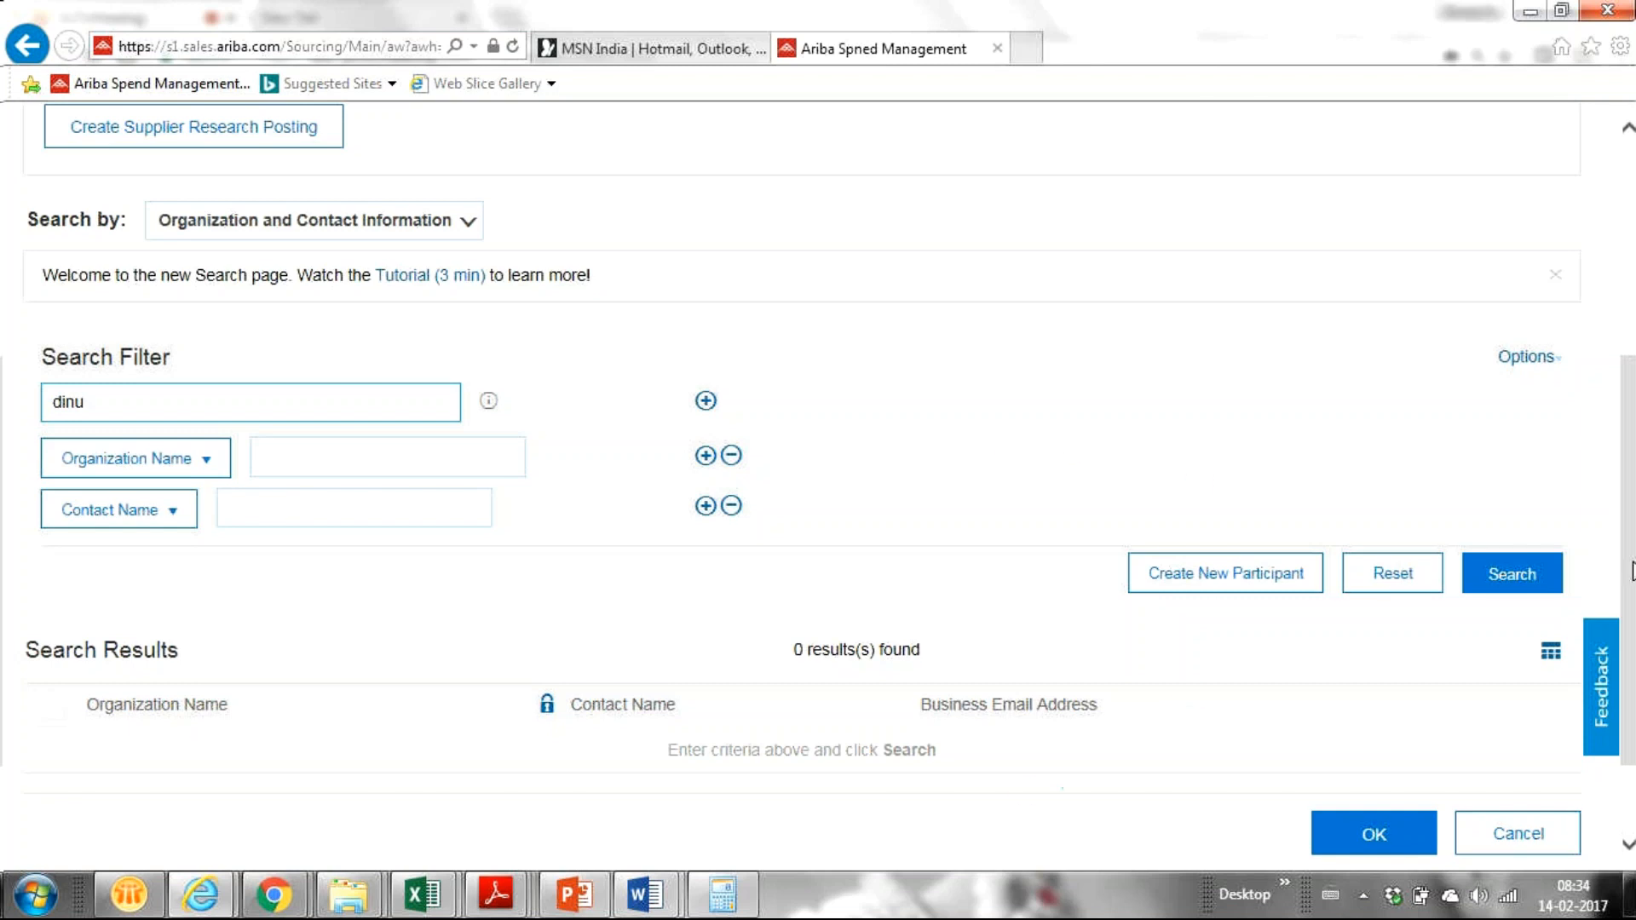
key("Return")
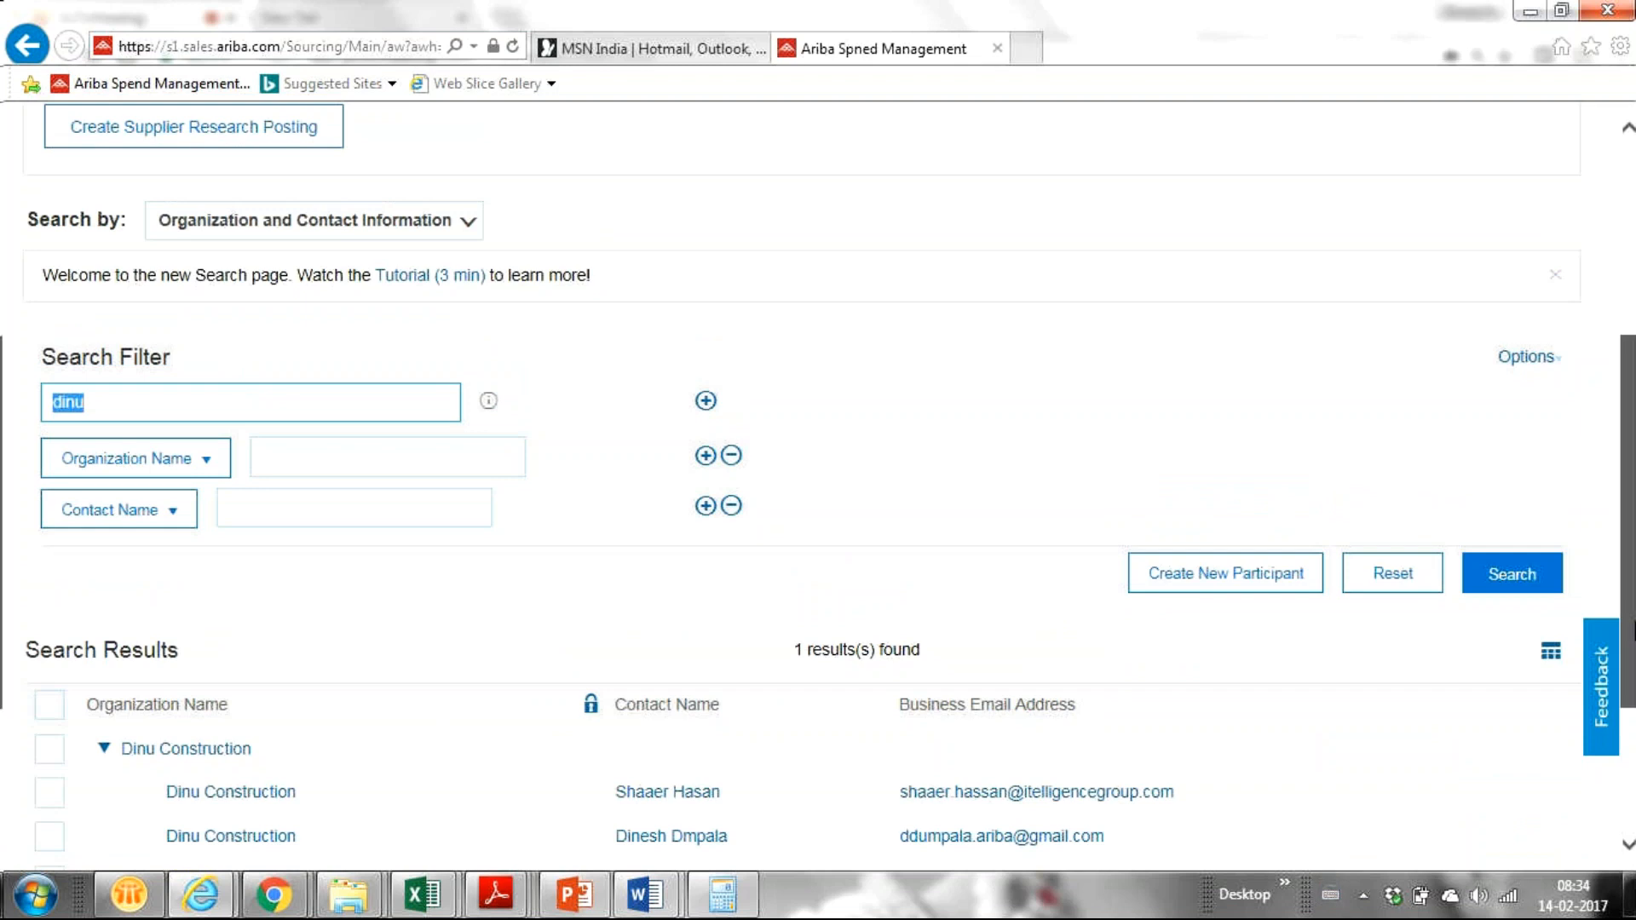
scroll(26, 588, "down", 3)
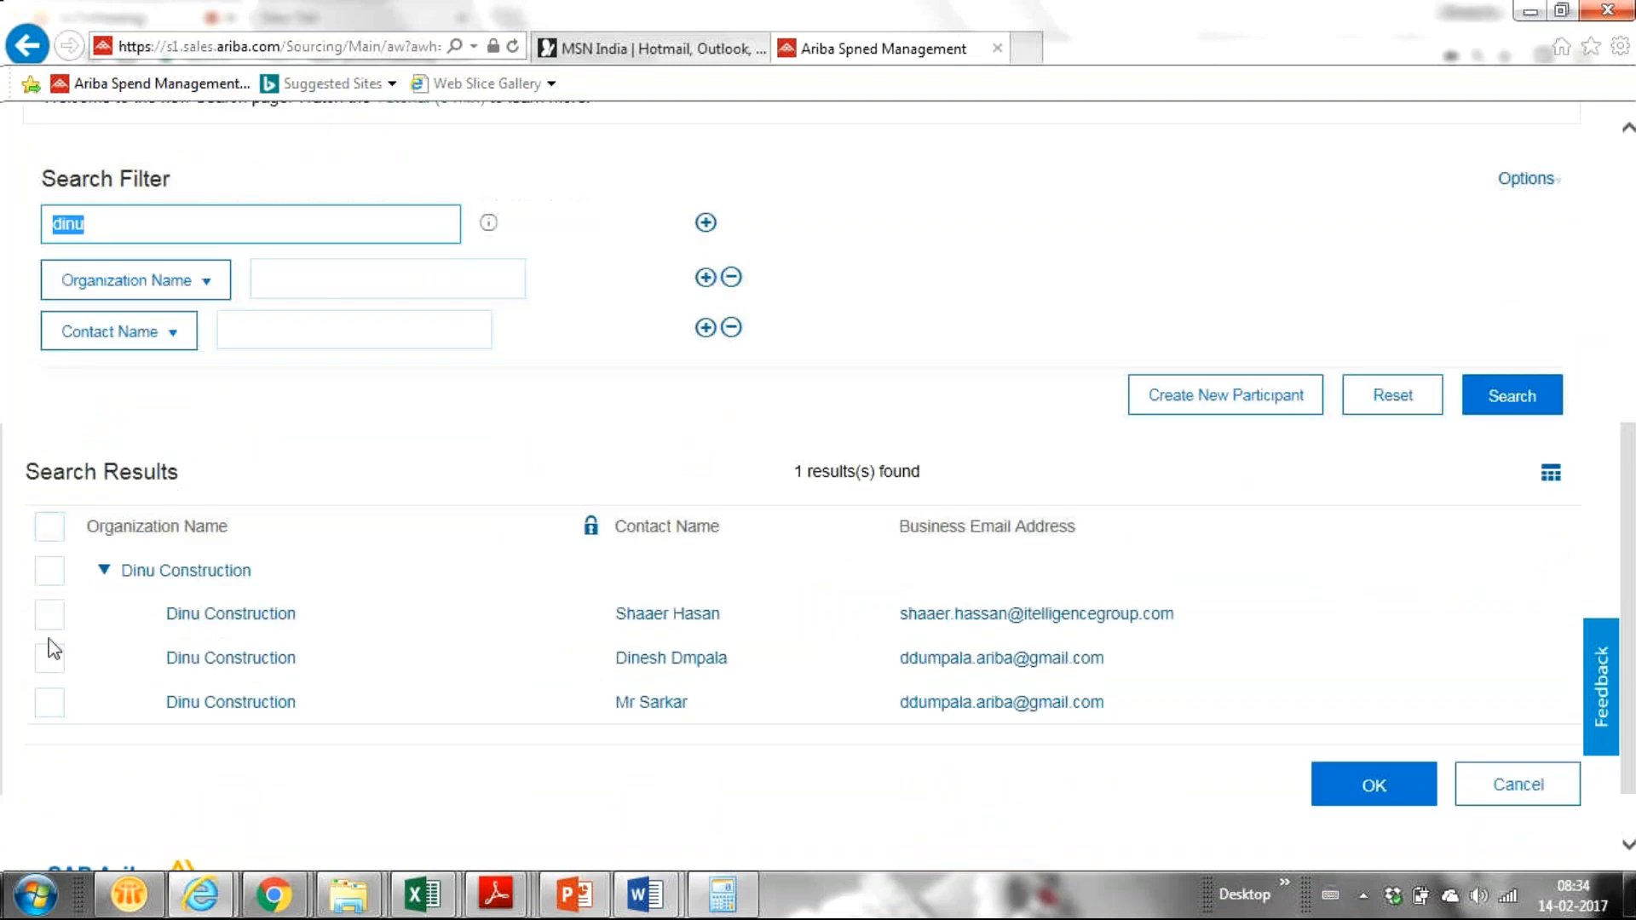
left_click(49, 659)
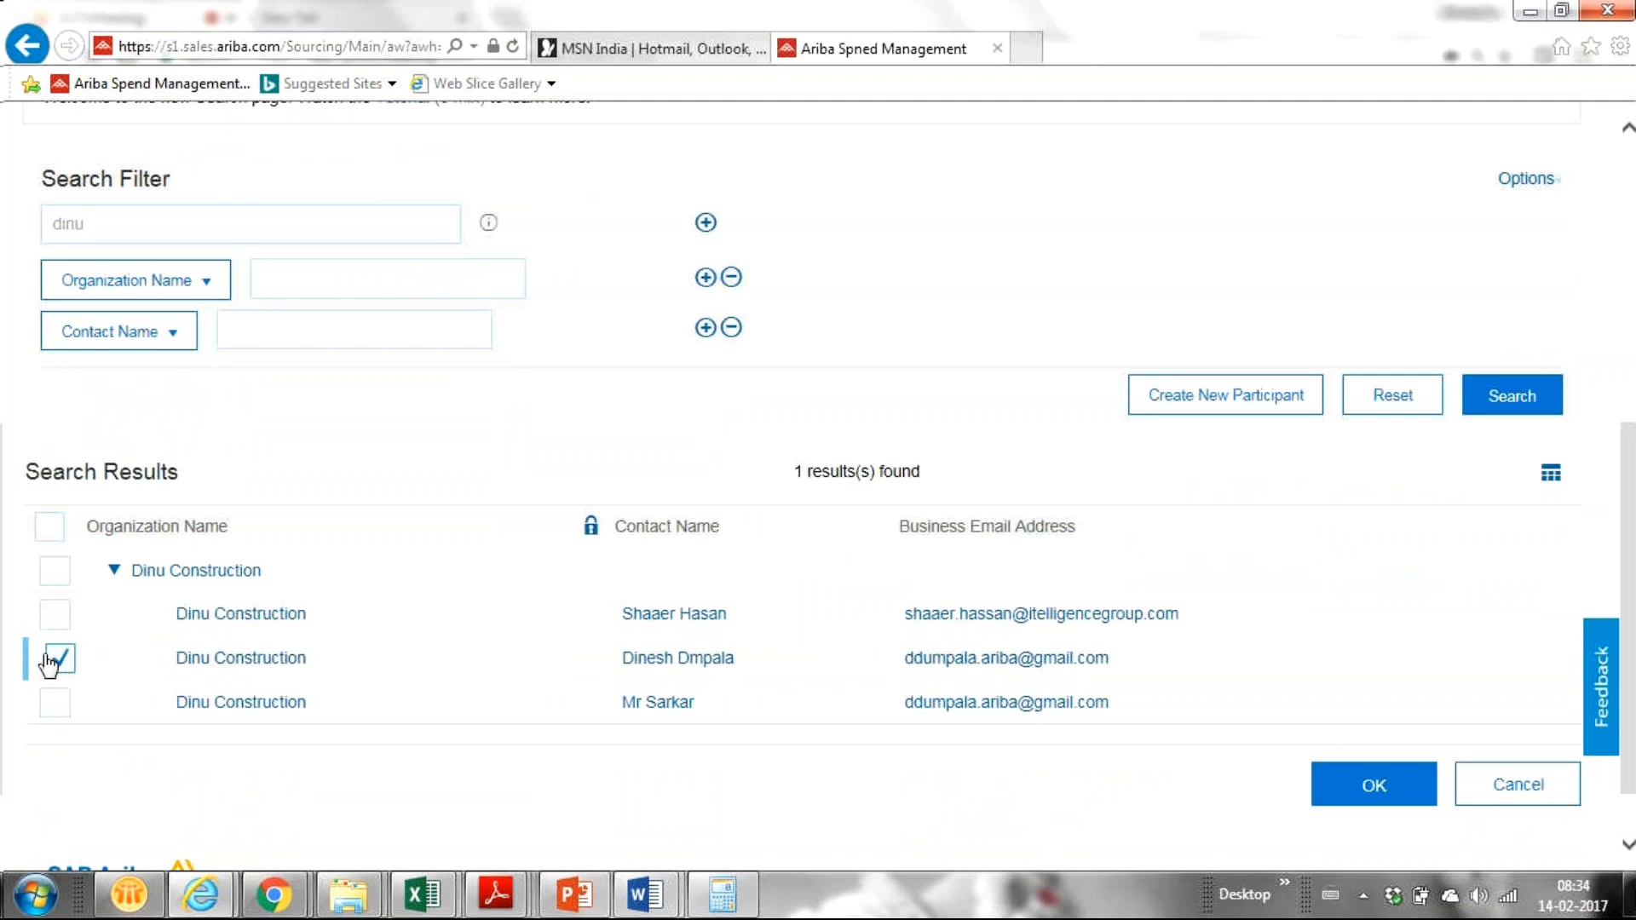
left_click(1343, 801)
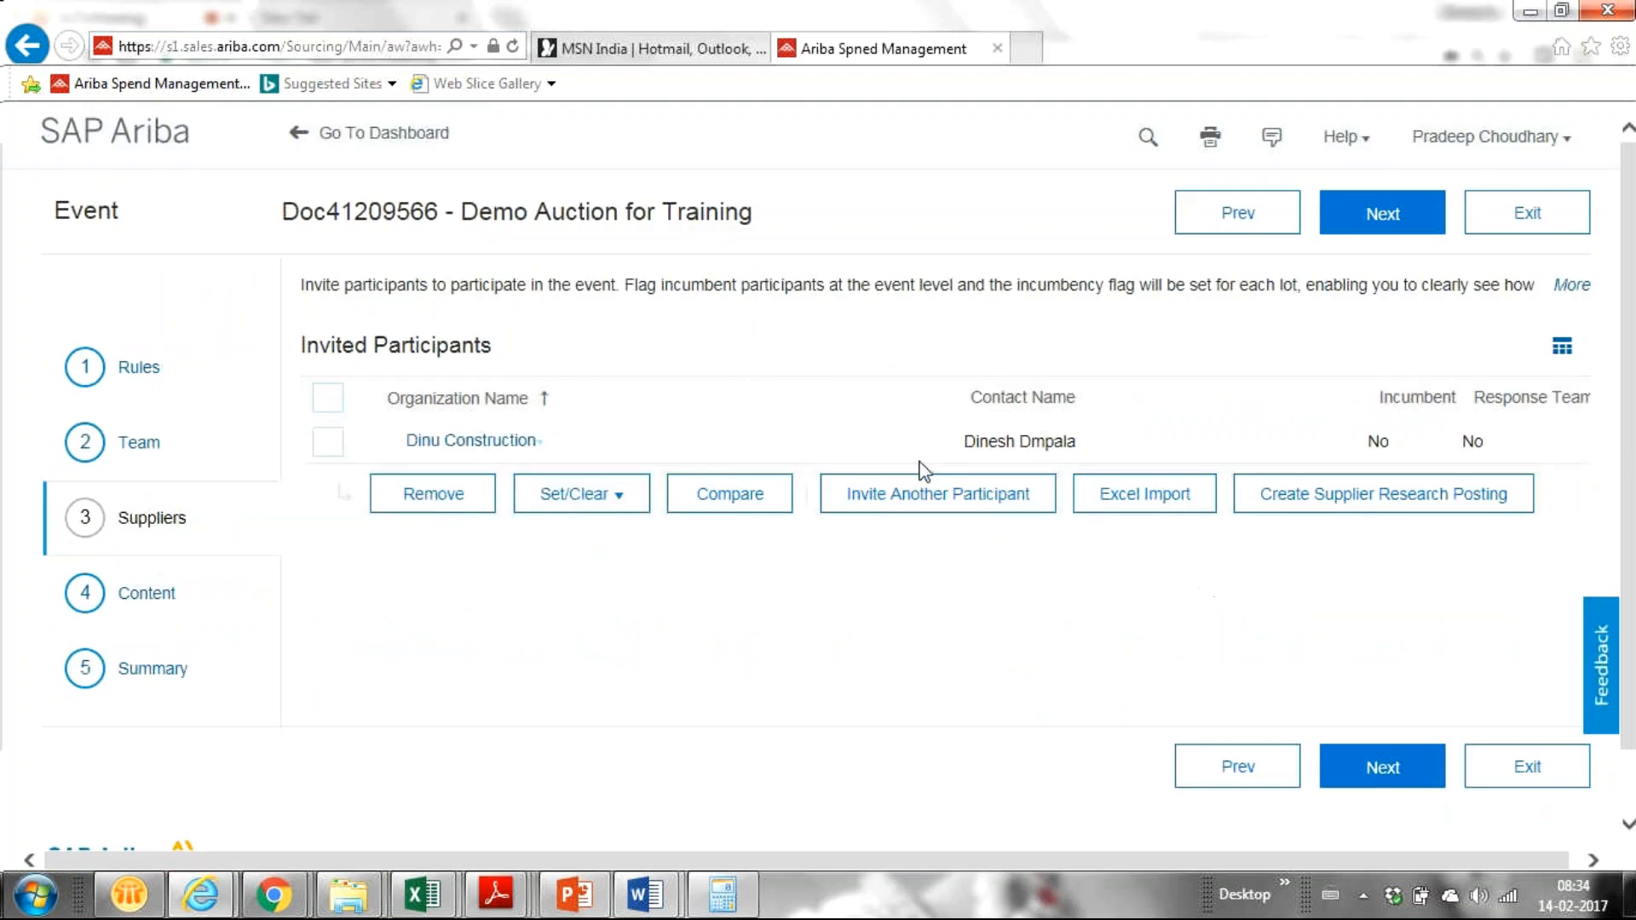
left_click(926, 503)
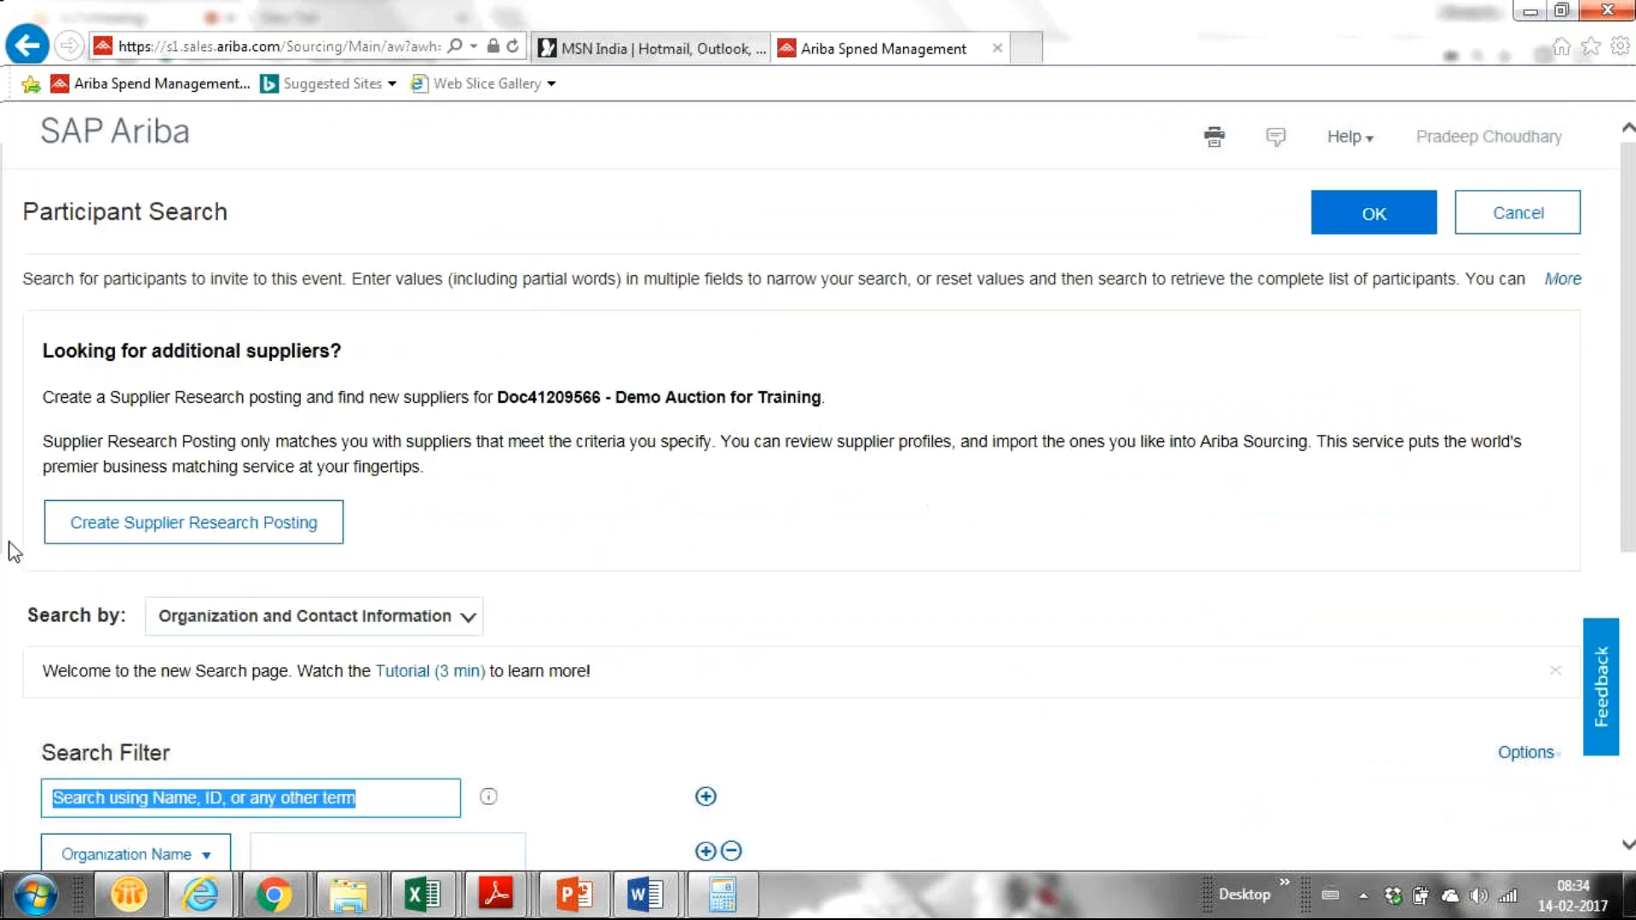
Step: Search participants for 'channa' and invite Channa Transportation as the second supplier
scroll(7, 578, "down", 2)
scroll(6, 578, "down", 5)
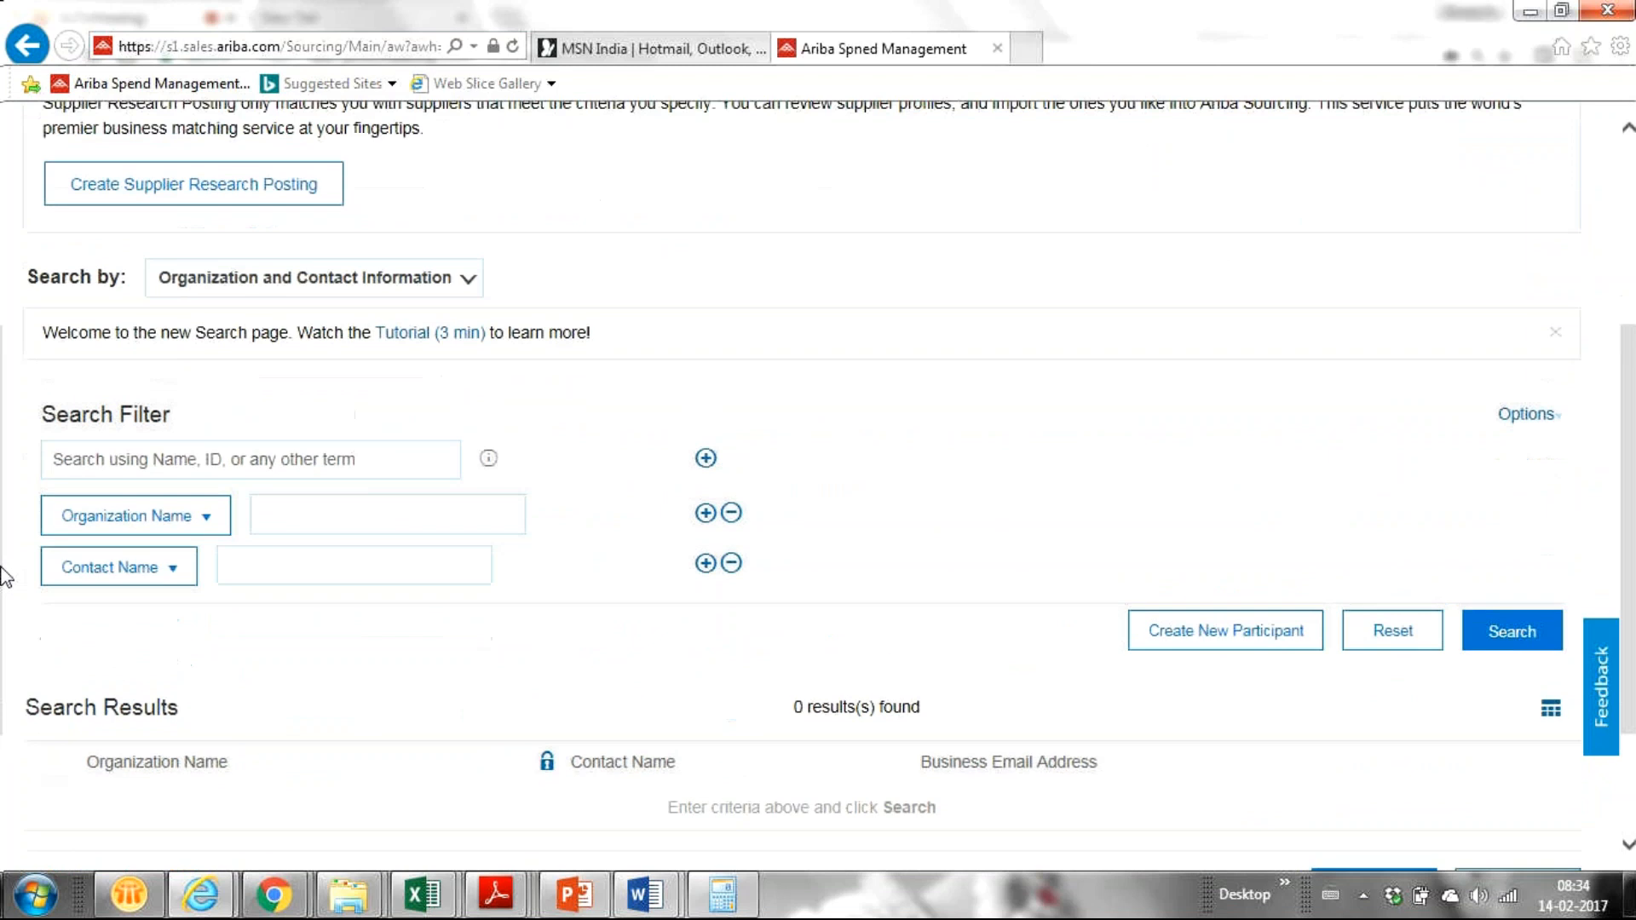
scroll(6, 573, "up", 1)
left_click(278, 522)
type("channa")
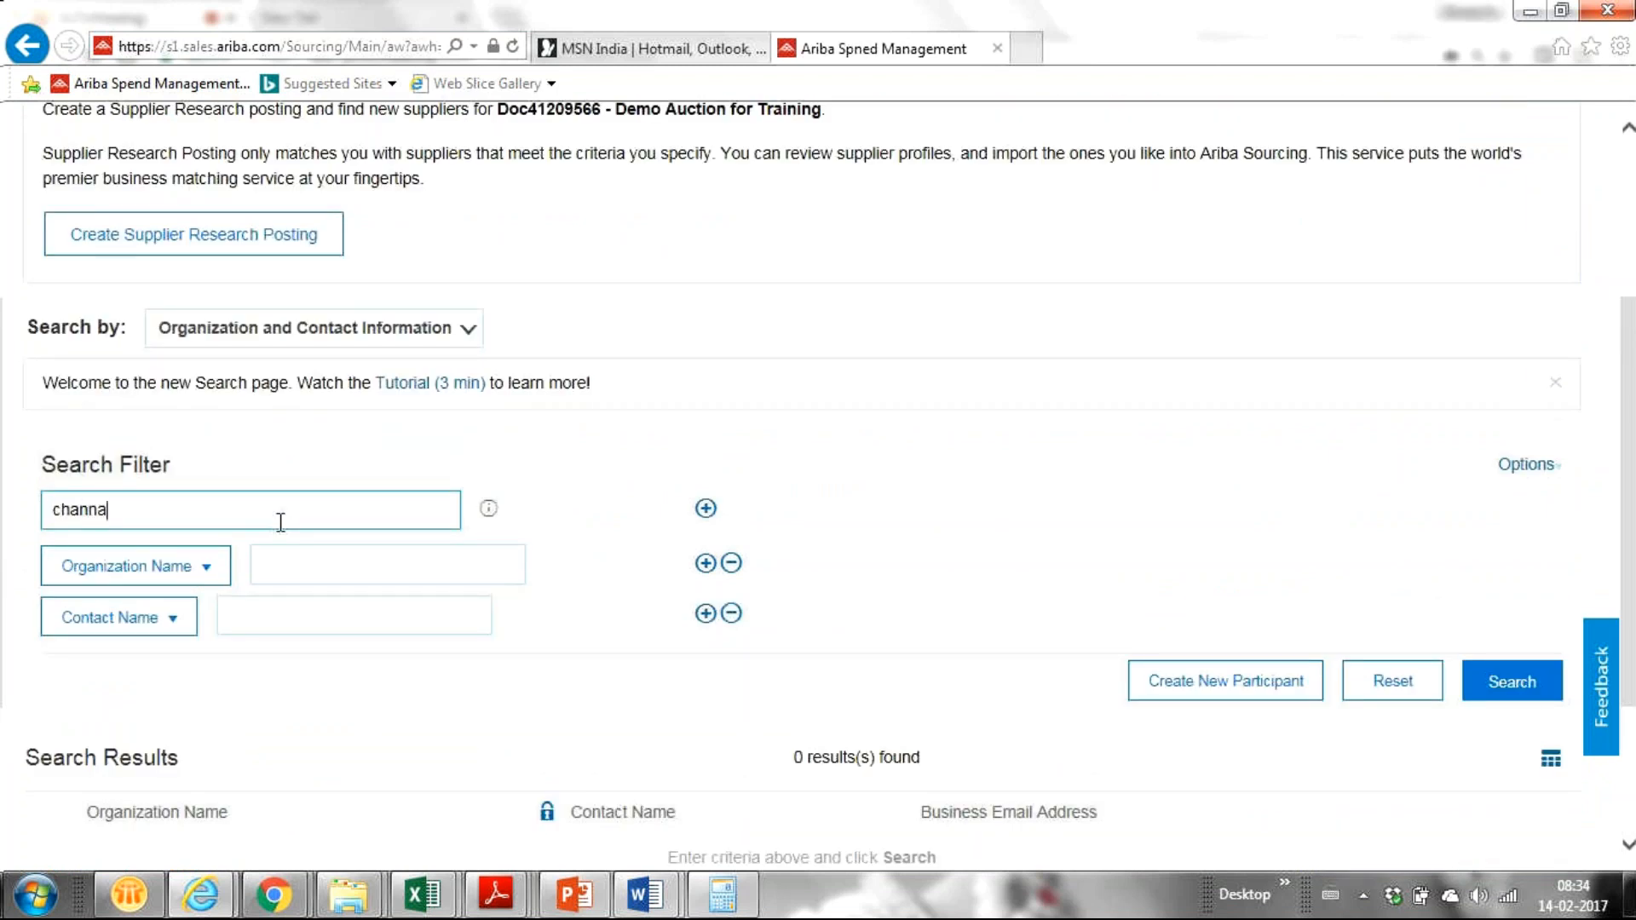
key("Return")
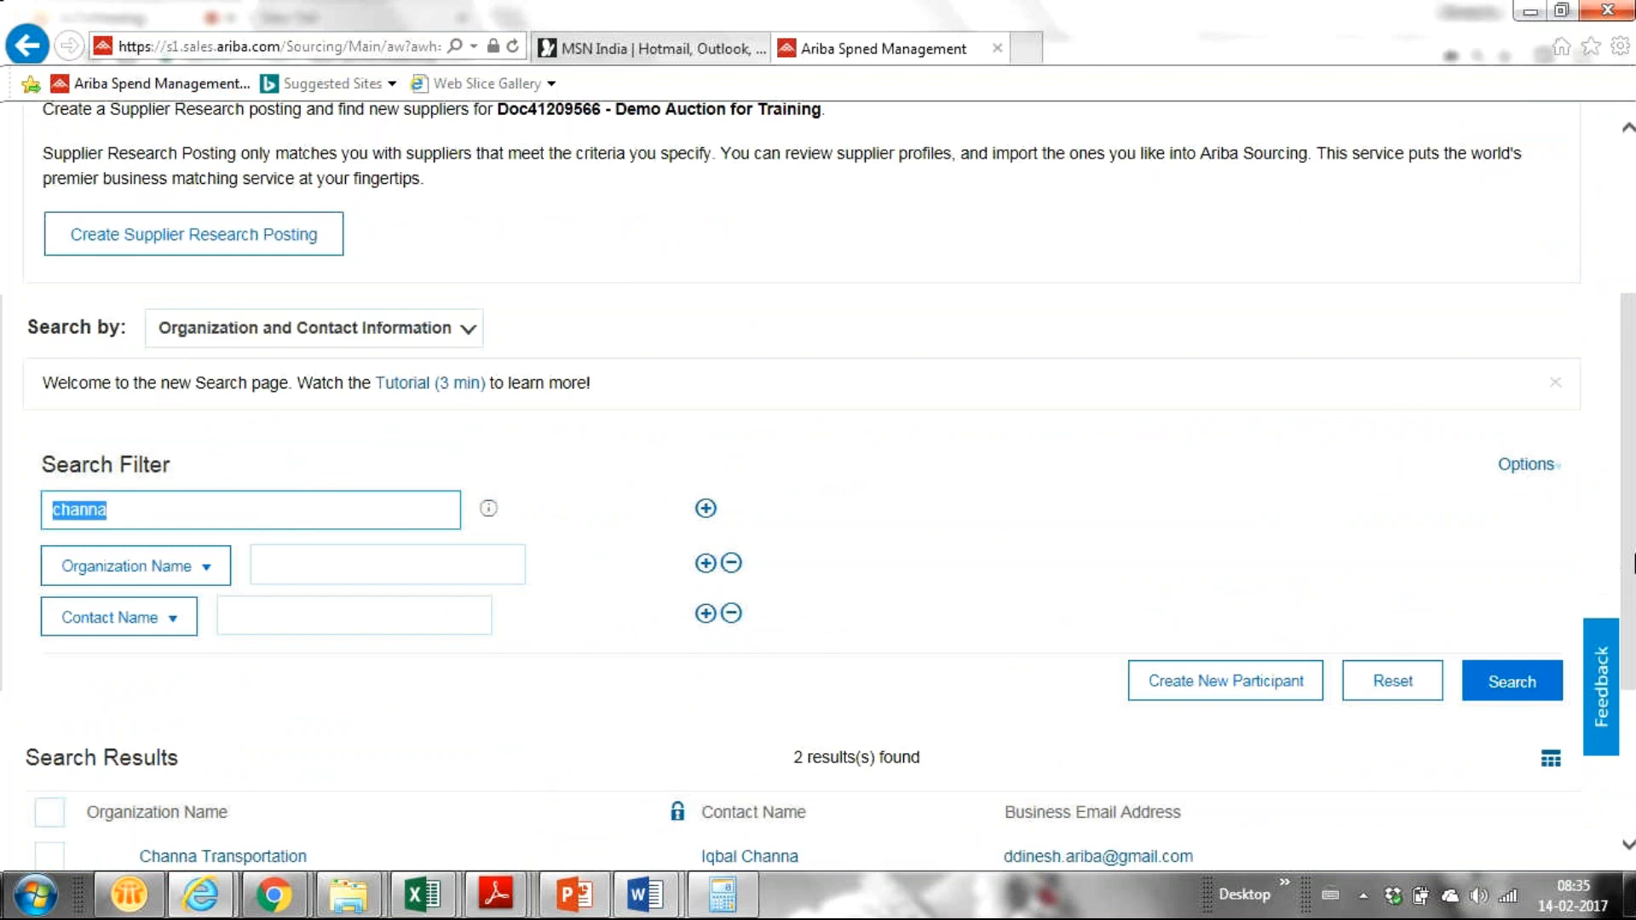
left_click_drag(1634, 556, 1628, 712)
left_click(49, 591)
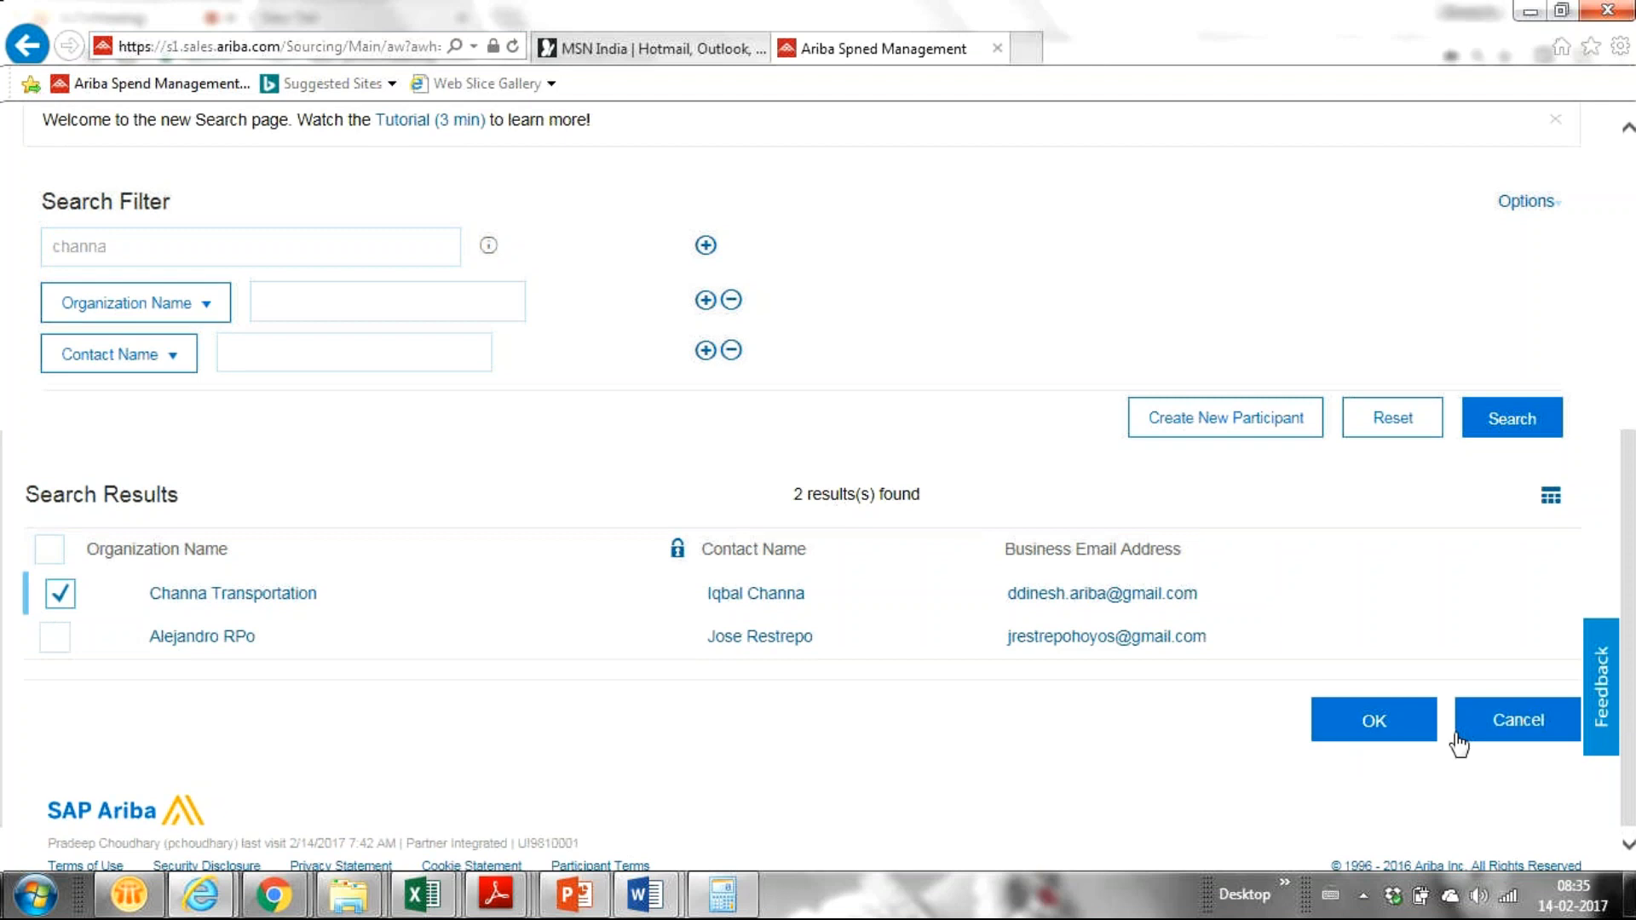
left_click(1399, 738)
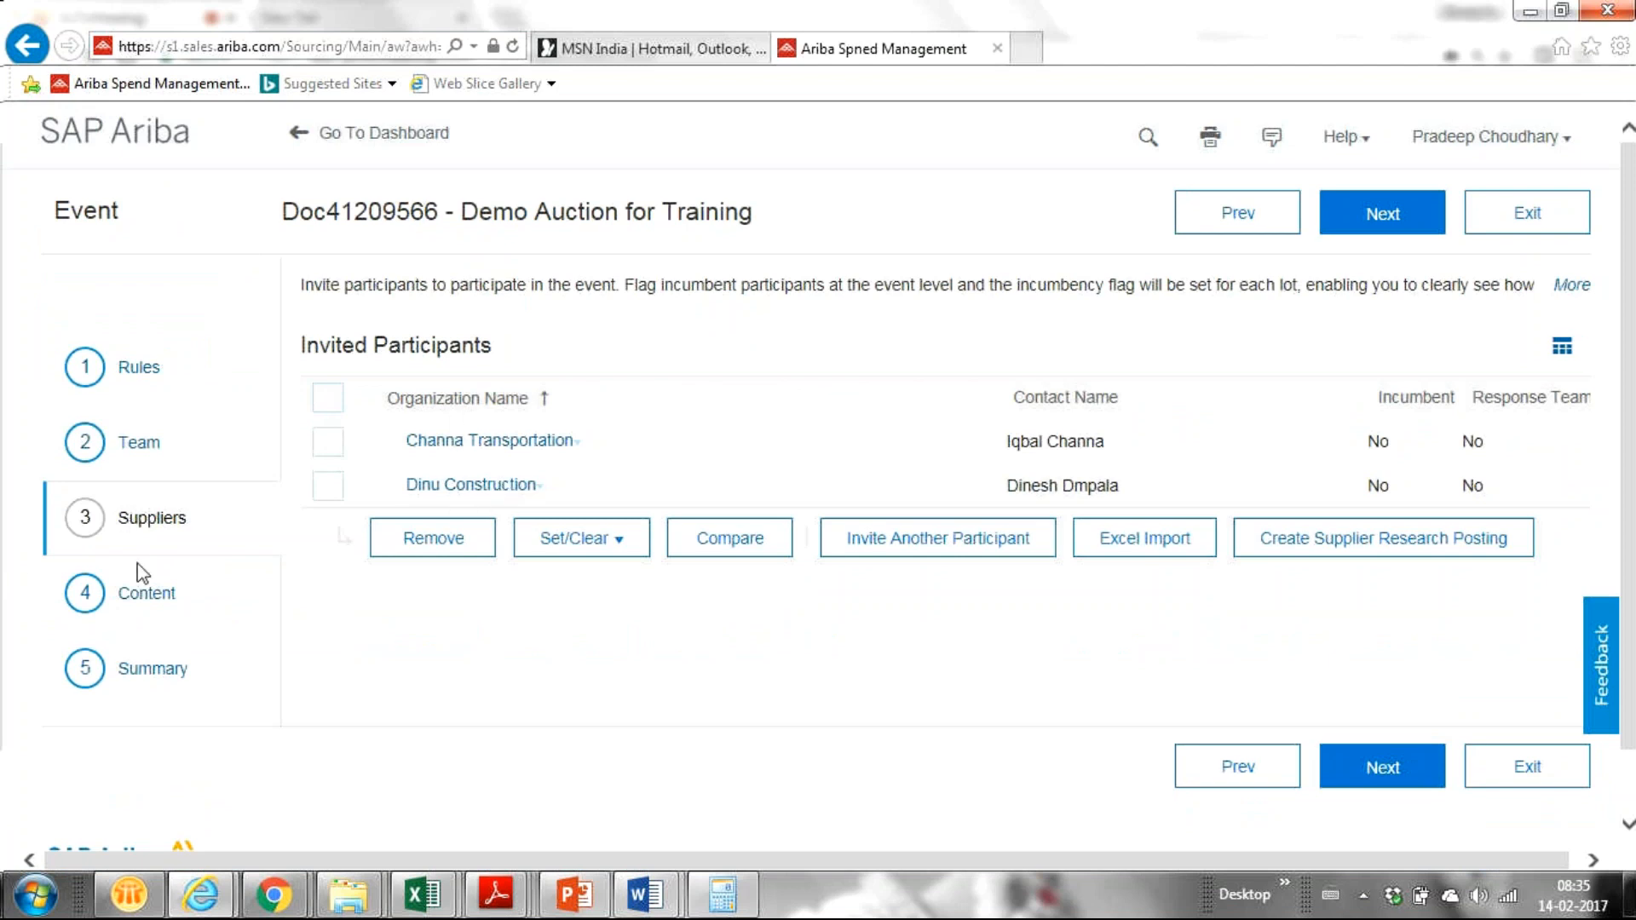
Step: Go to the event's empty Content step and list the content types to add
left_click(143, 594)
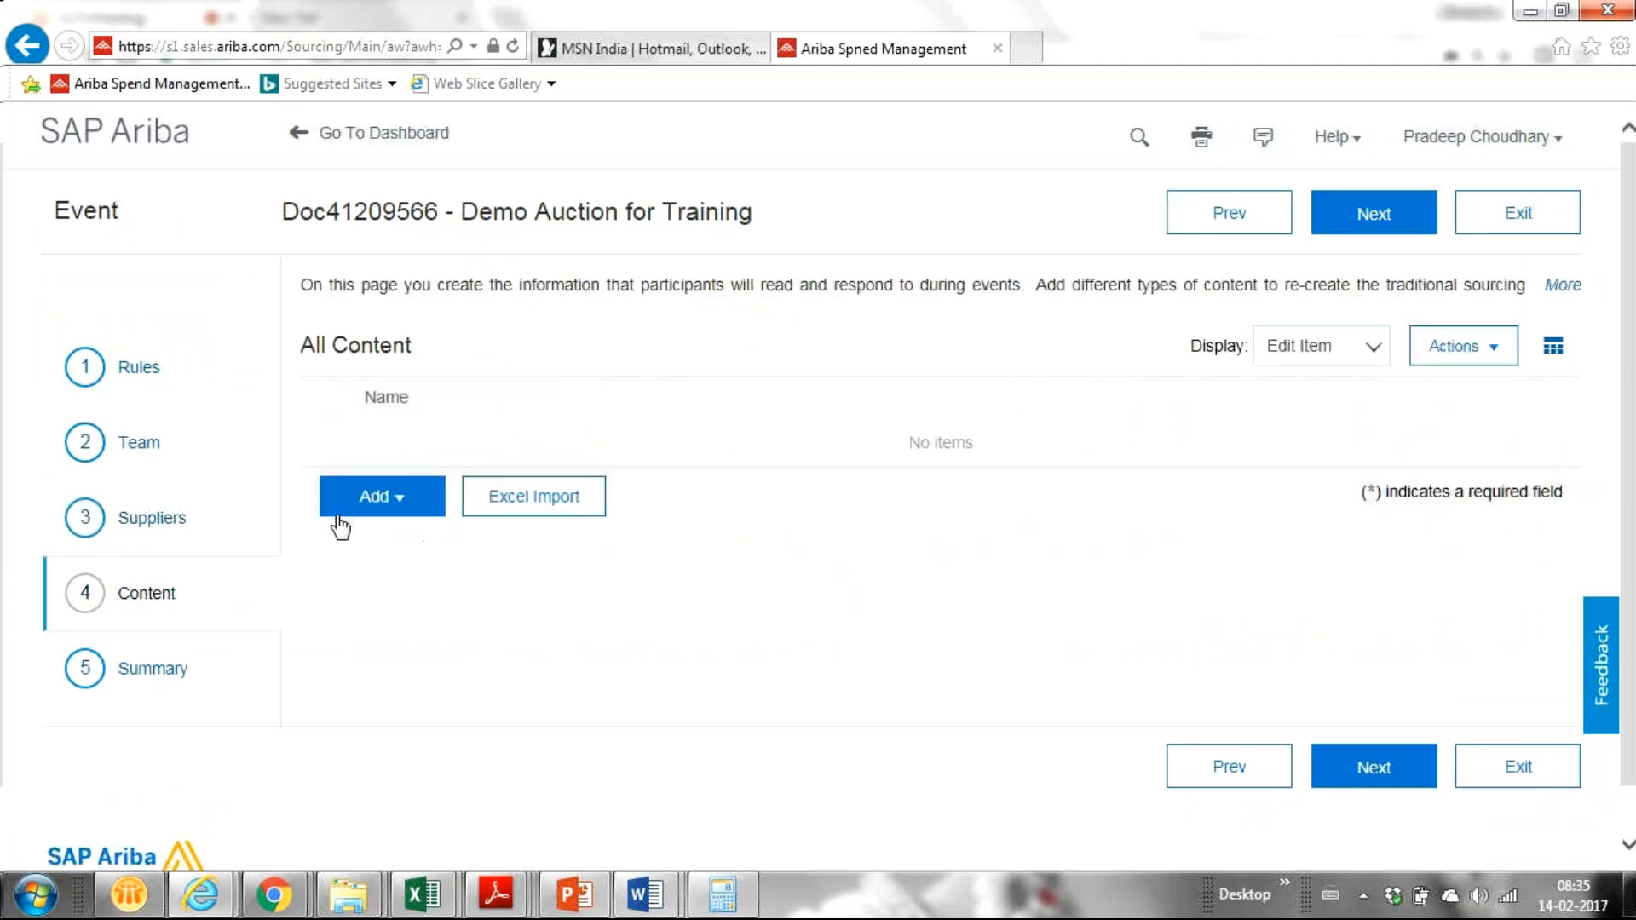
left_click(385, 510)
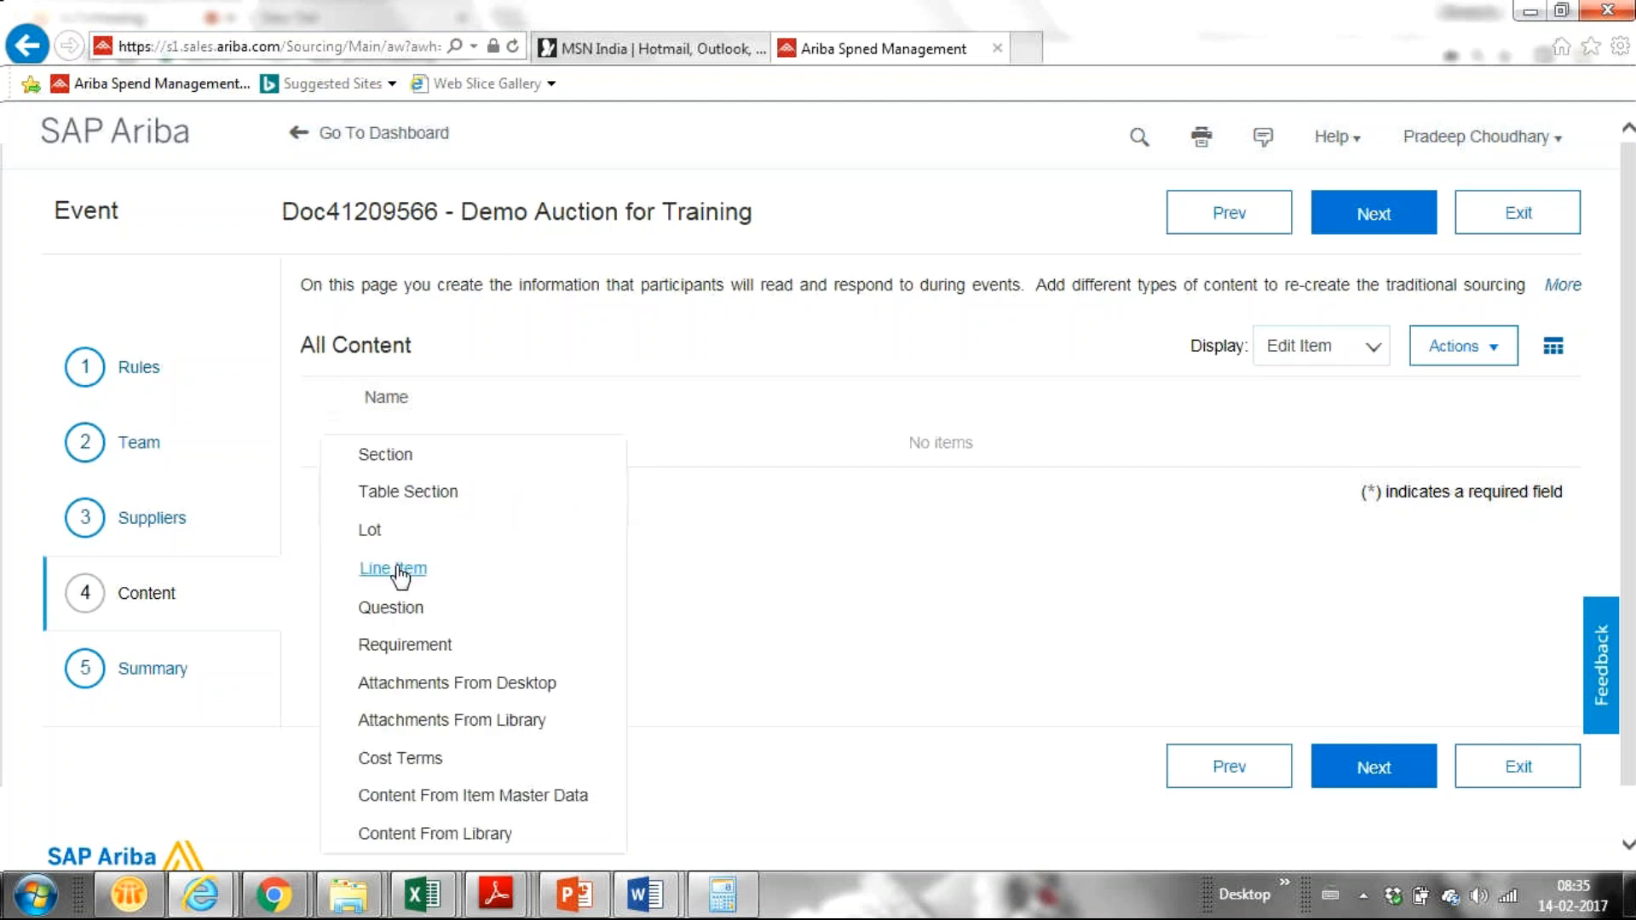
Step: Add a line item named 'Laptop' and bring up its Commodity choices
left_click(397, 570)
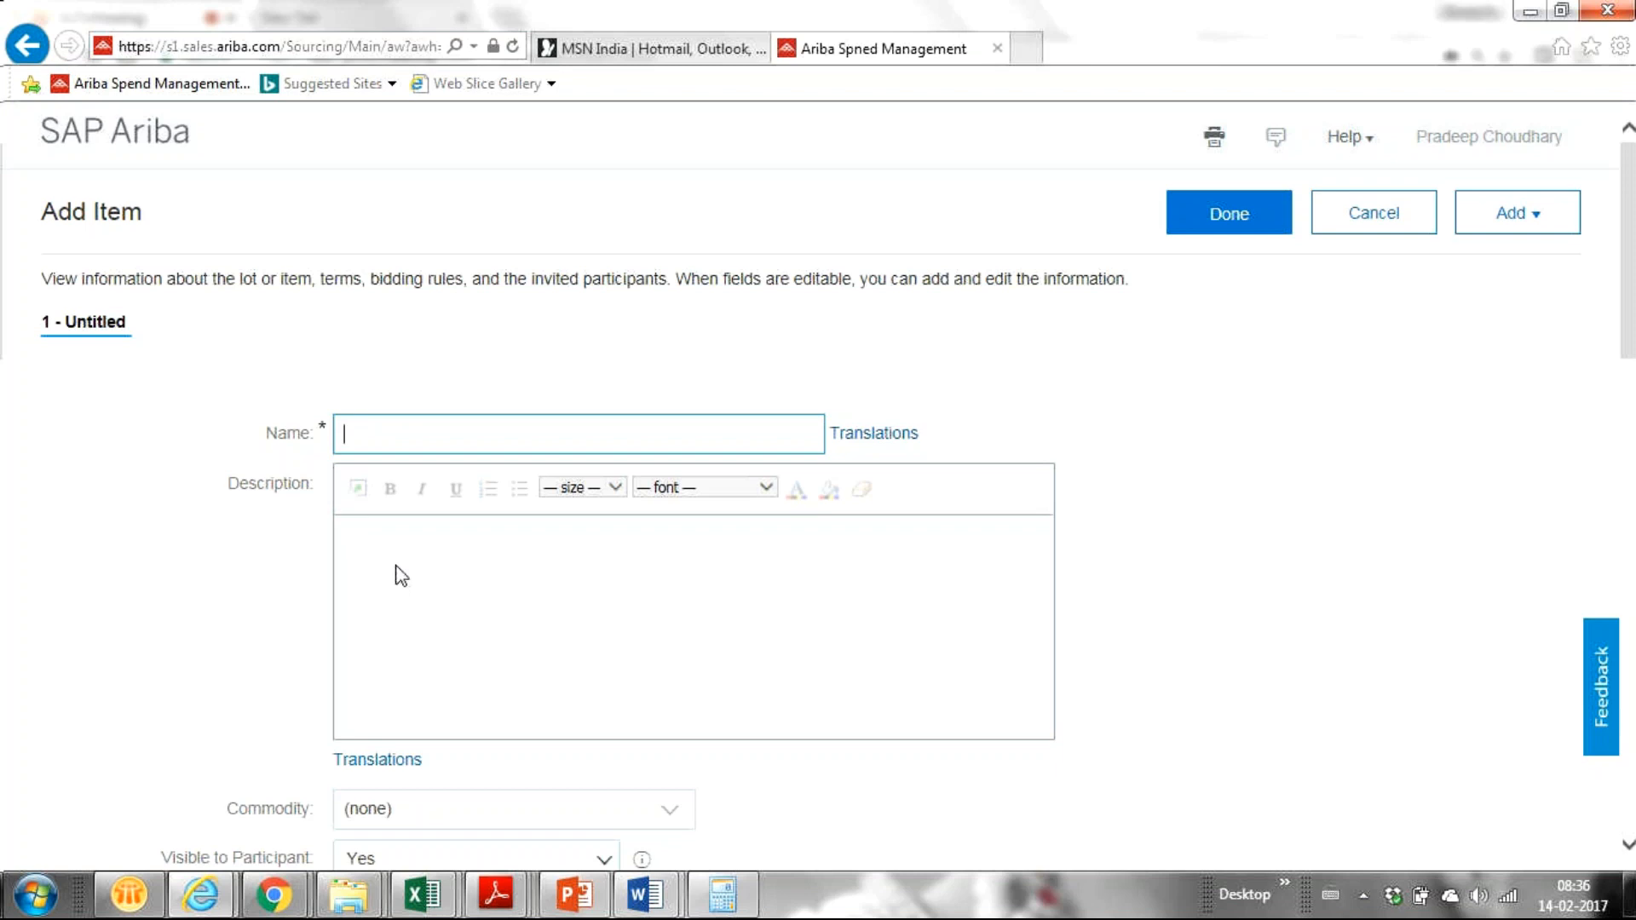
type("Laptop")
left_click(406, 526)
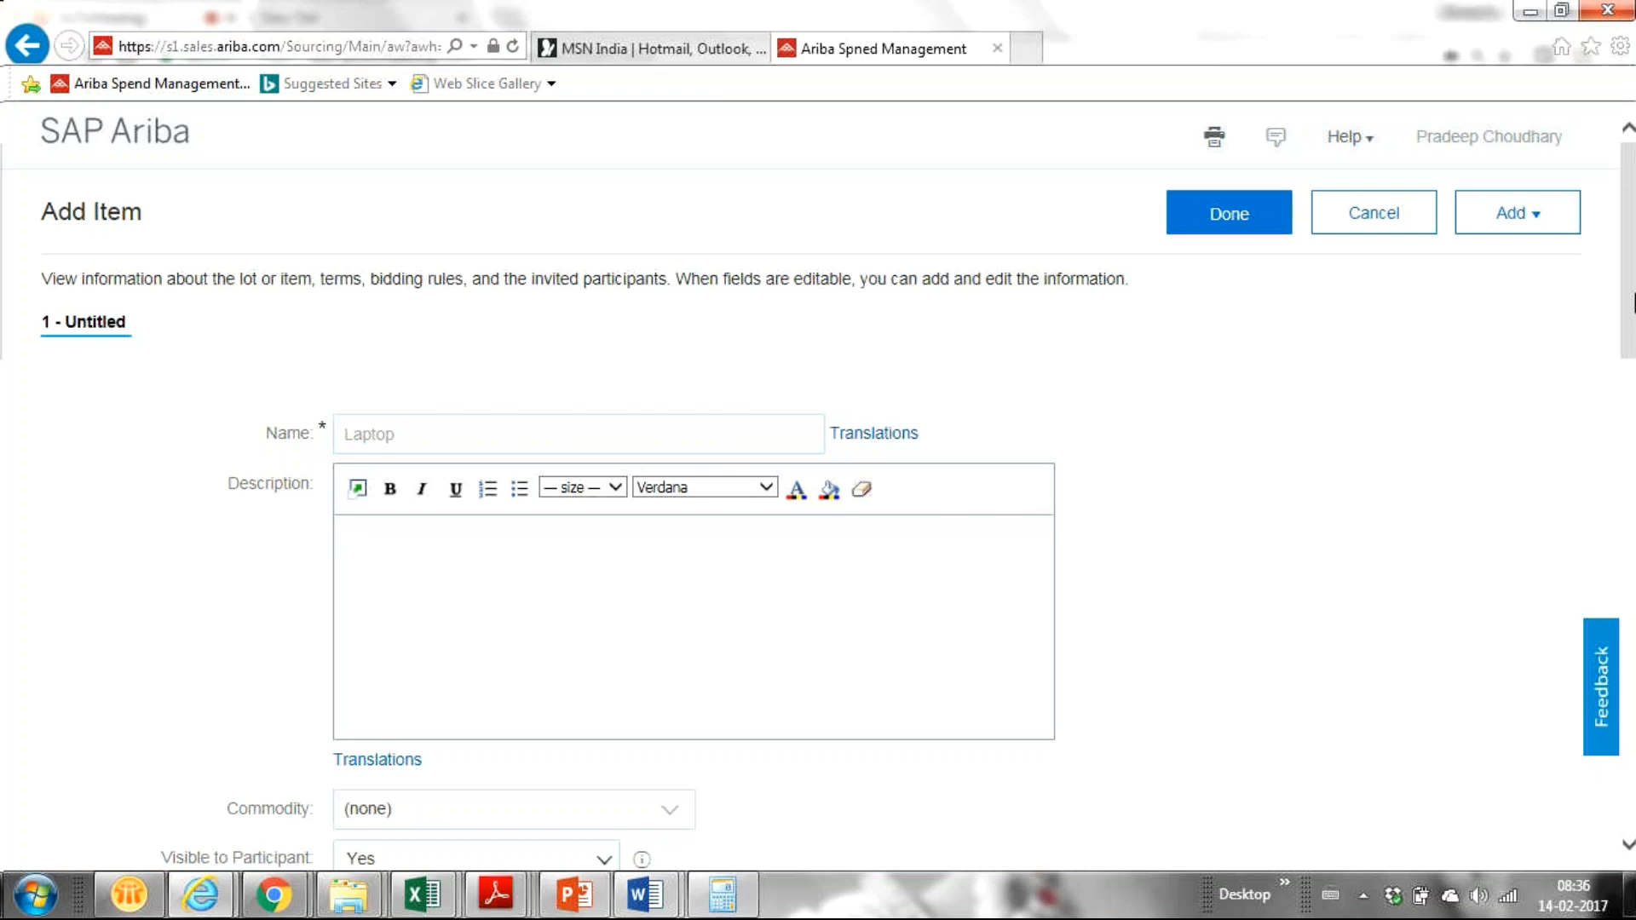
scroll(1287, 429, "down", 3)
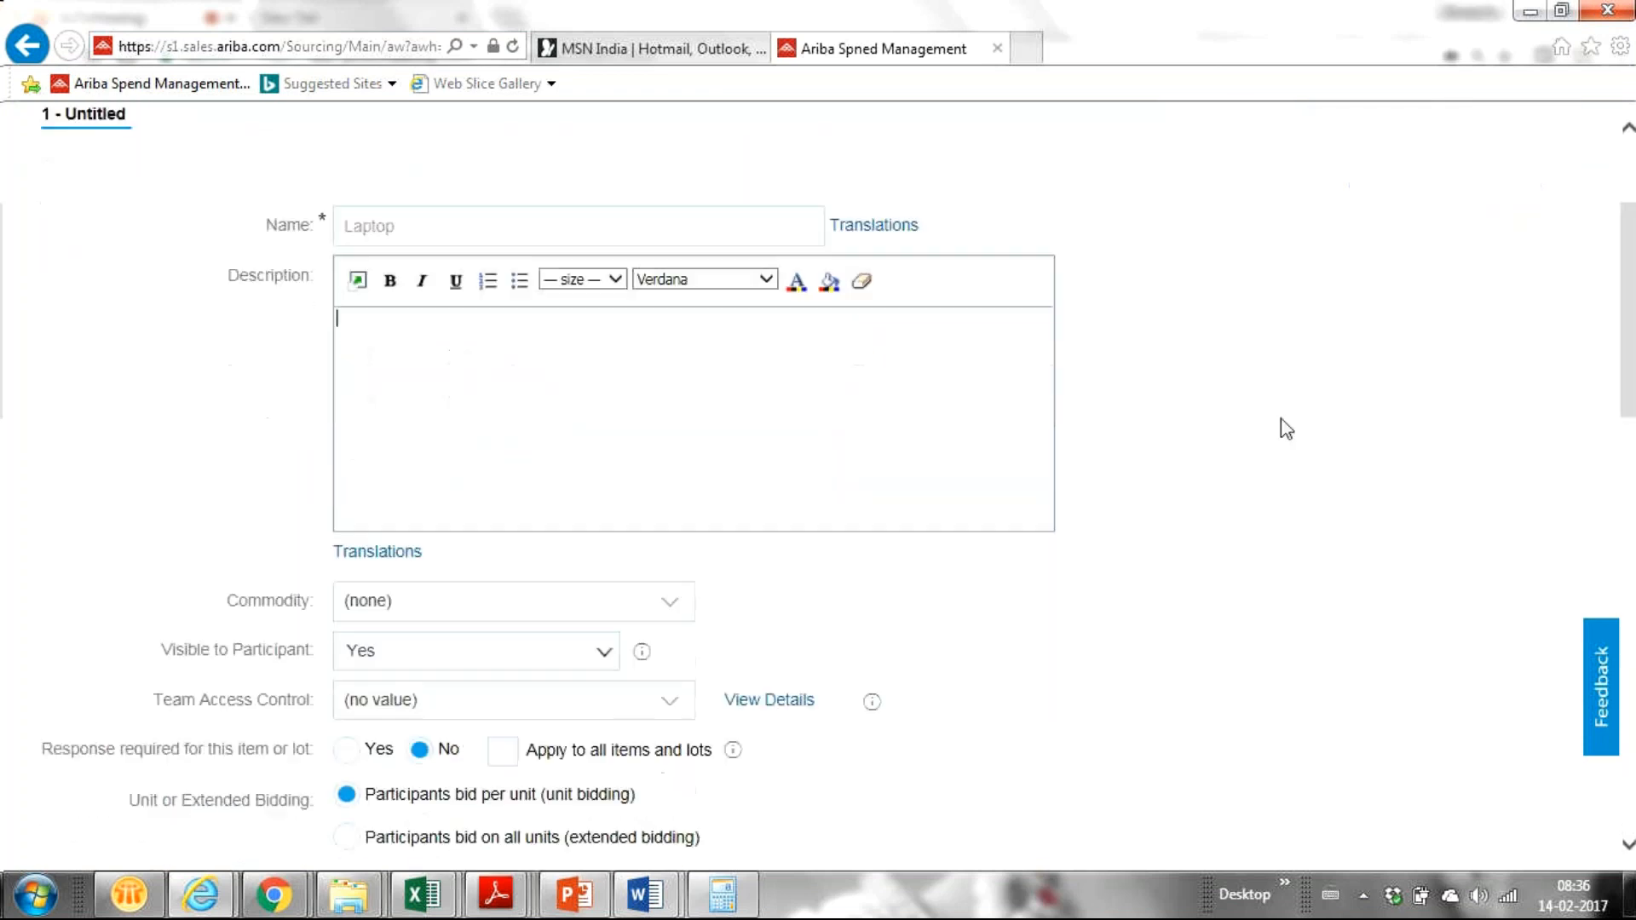
left_click(668, 611)
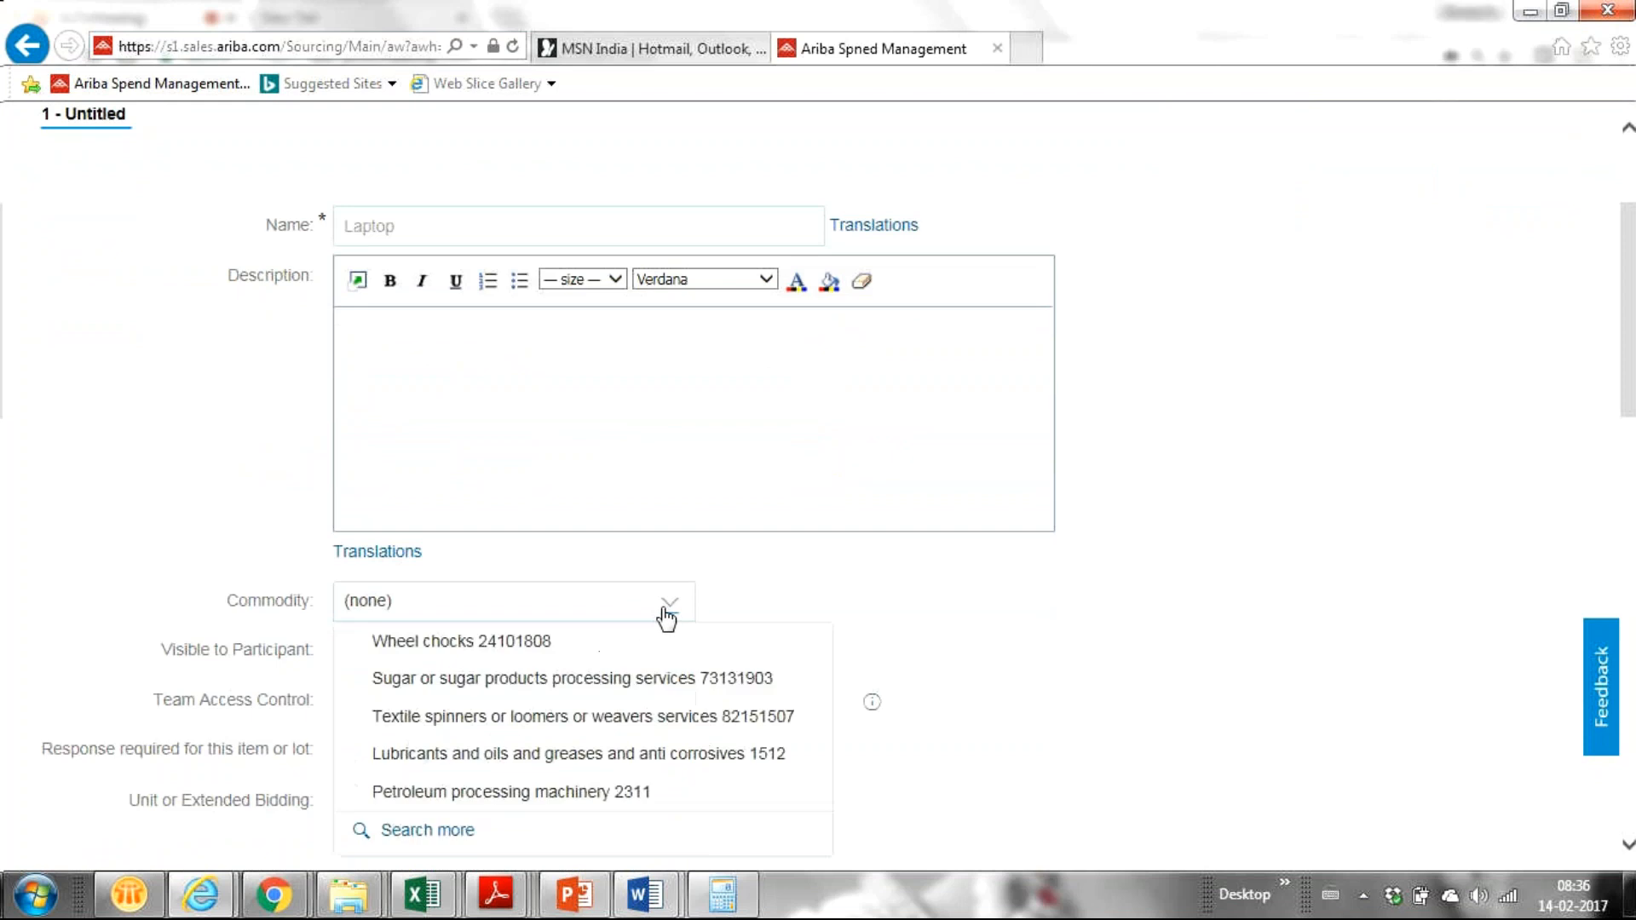
Step: Search the full commodity list for 'computer' for the Laptop item
left_click(415, 831)
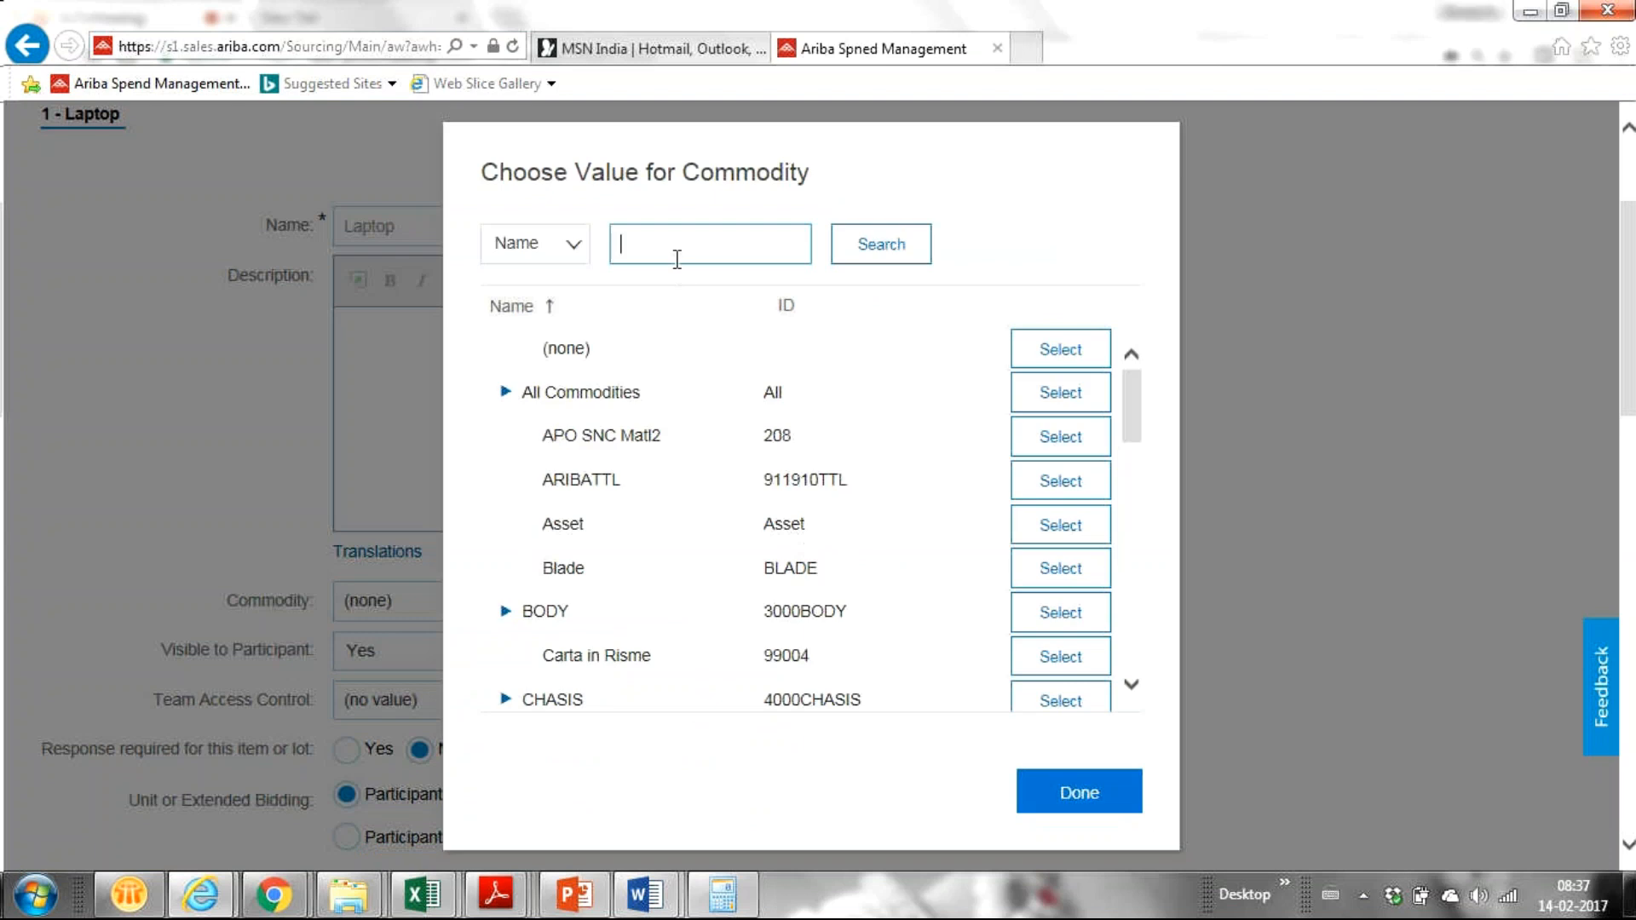
left_click(626, 256)
type("computer")
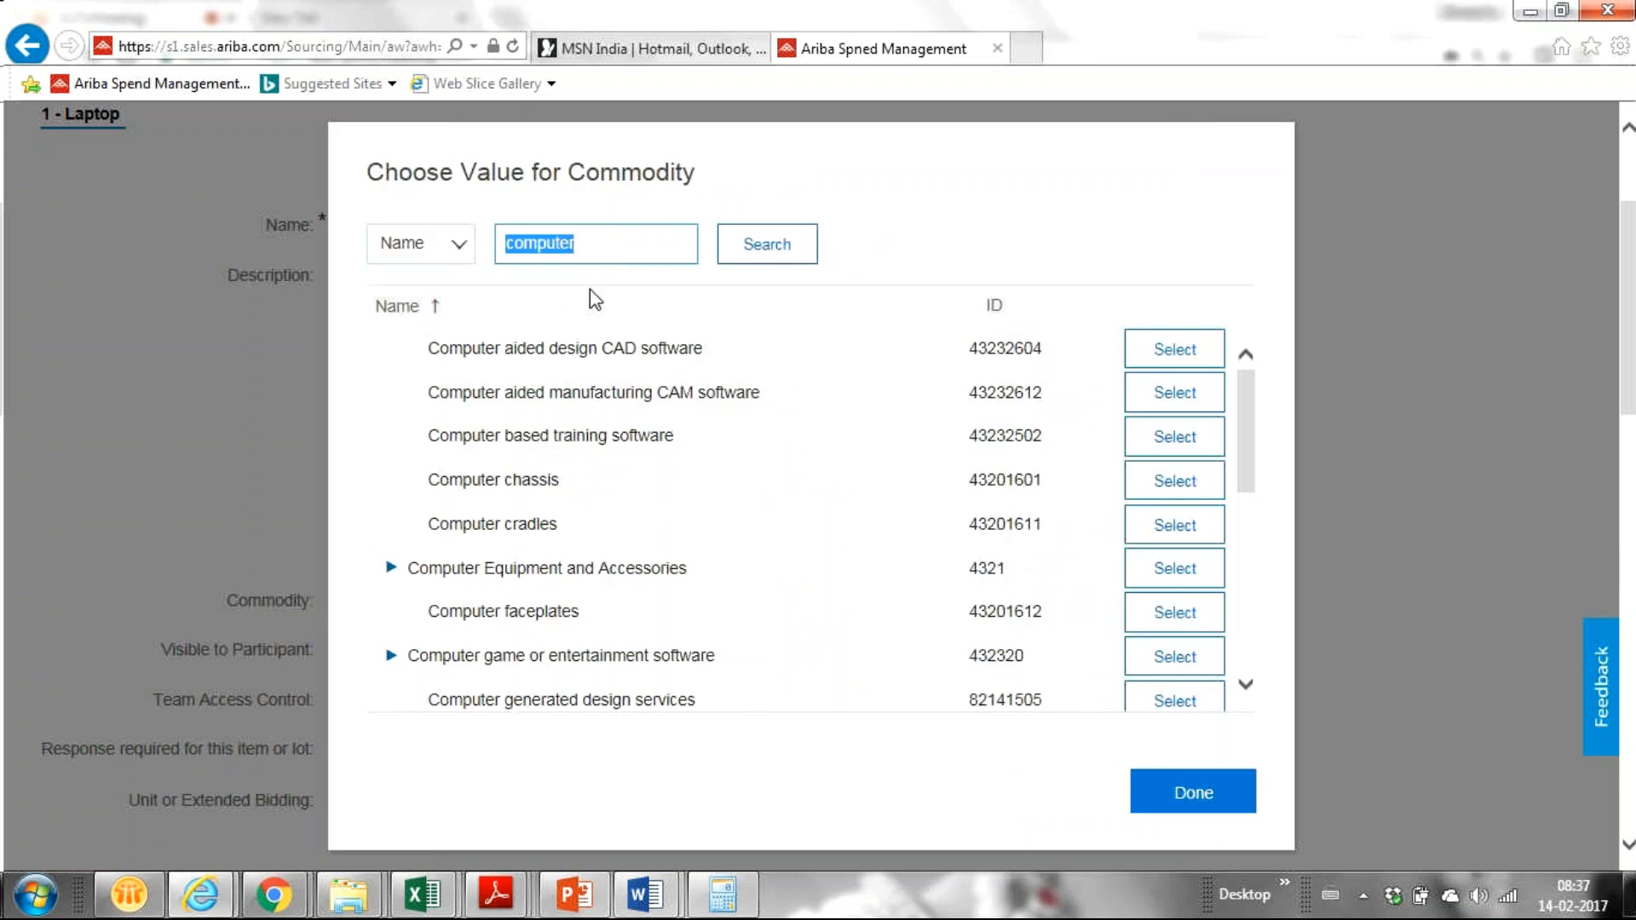
left_click(593, 254)
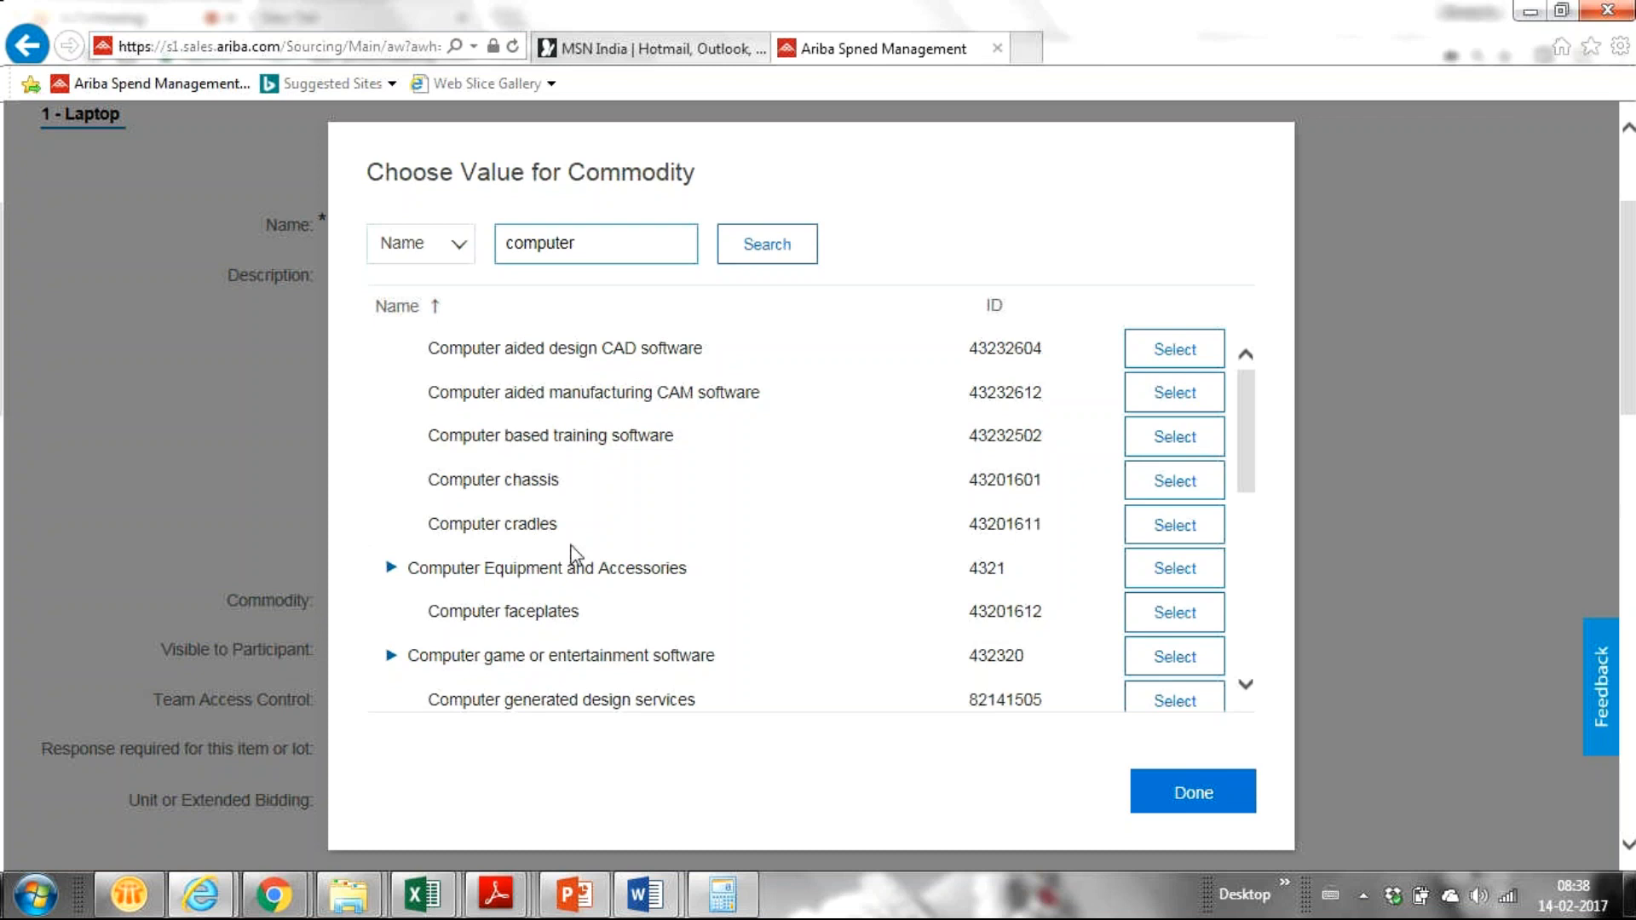
scroll(576, 561, "up", 1)
scroll(576, 561, "up", 2)
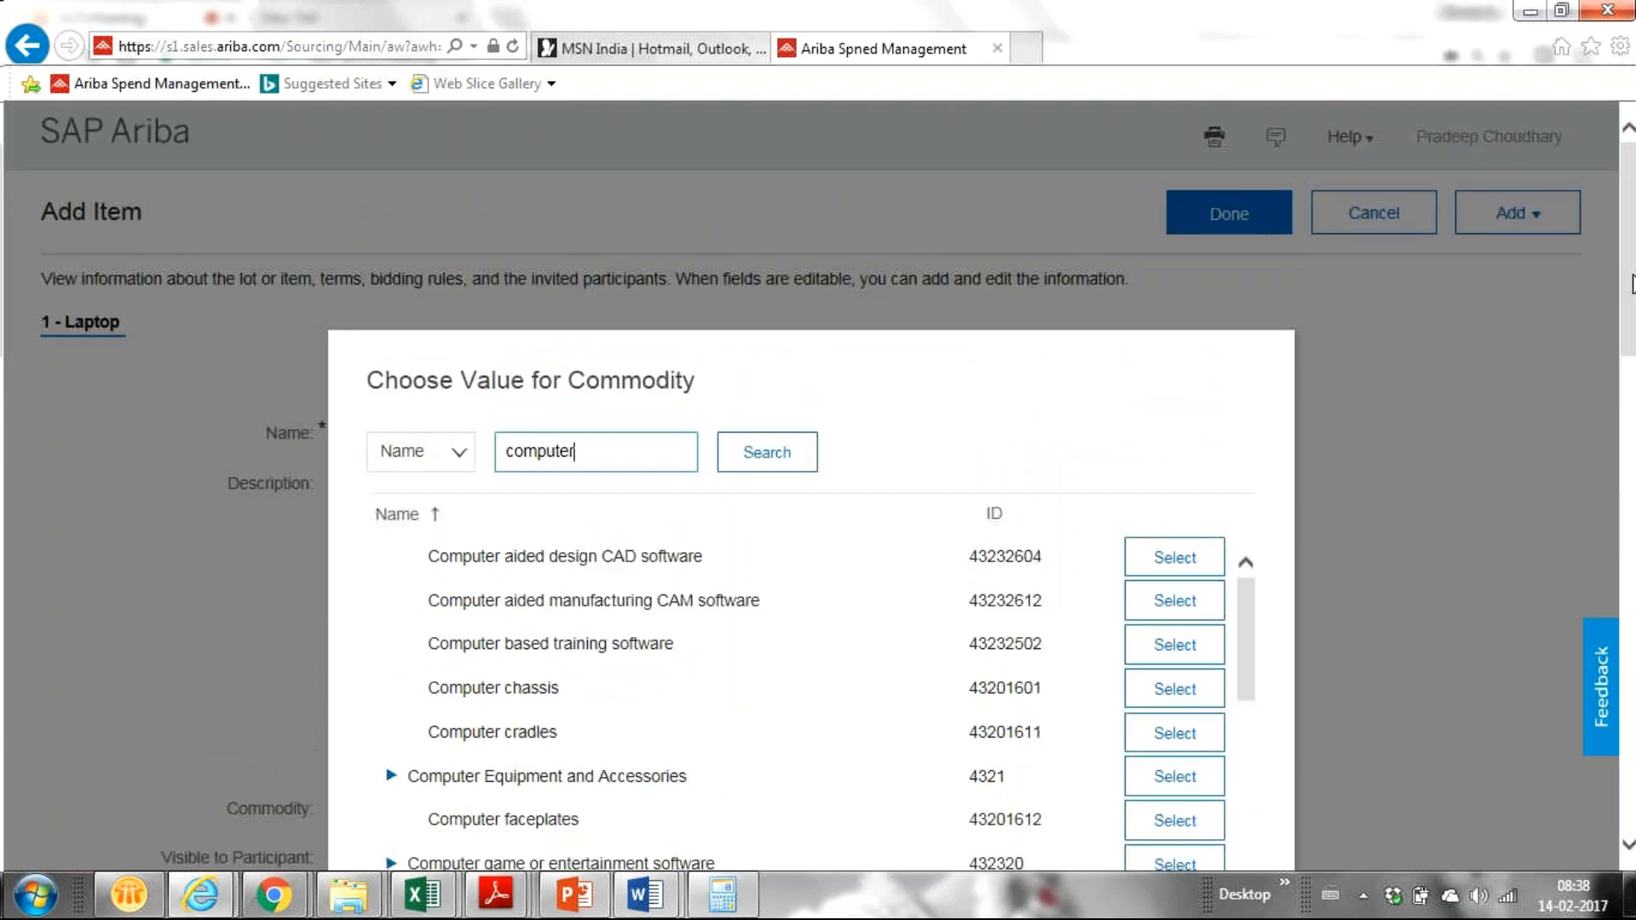
left_click_drag(1632, 284, 1632, 345)
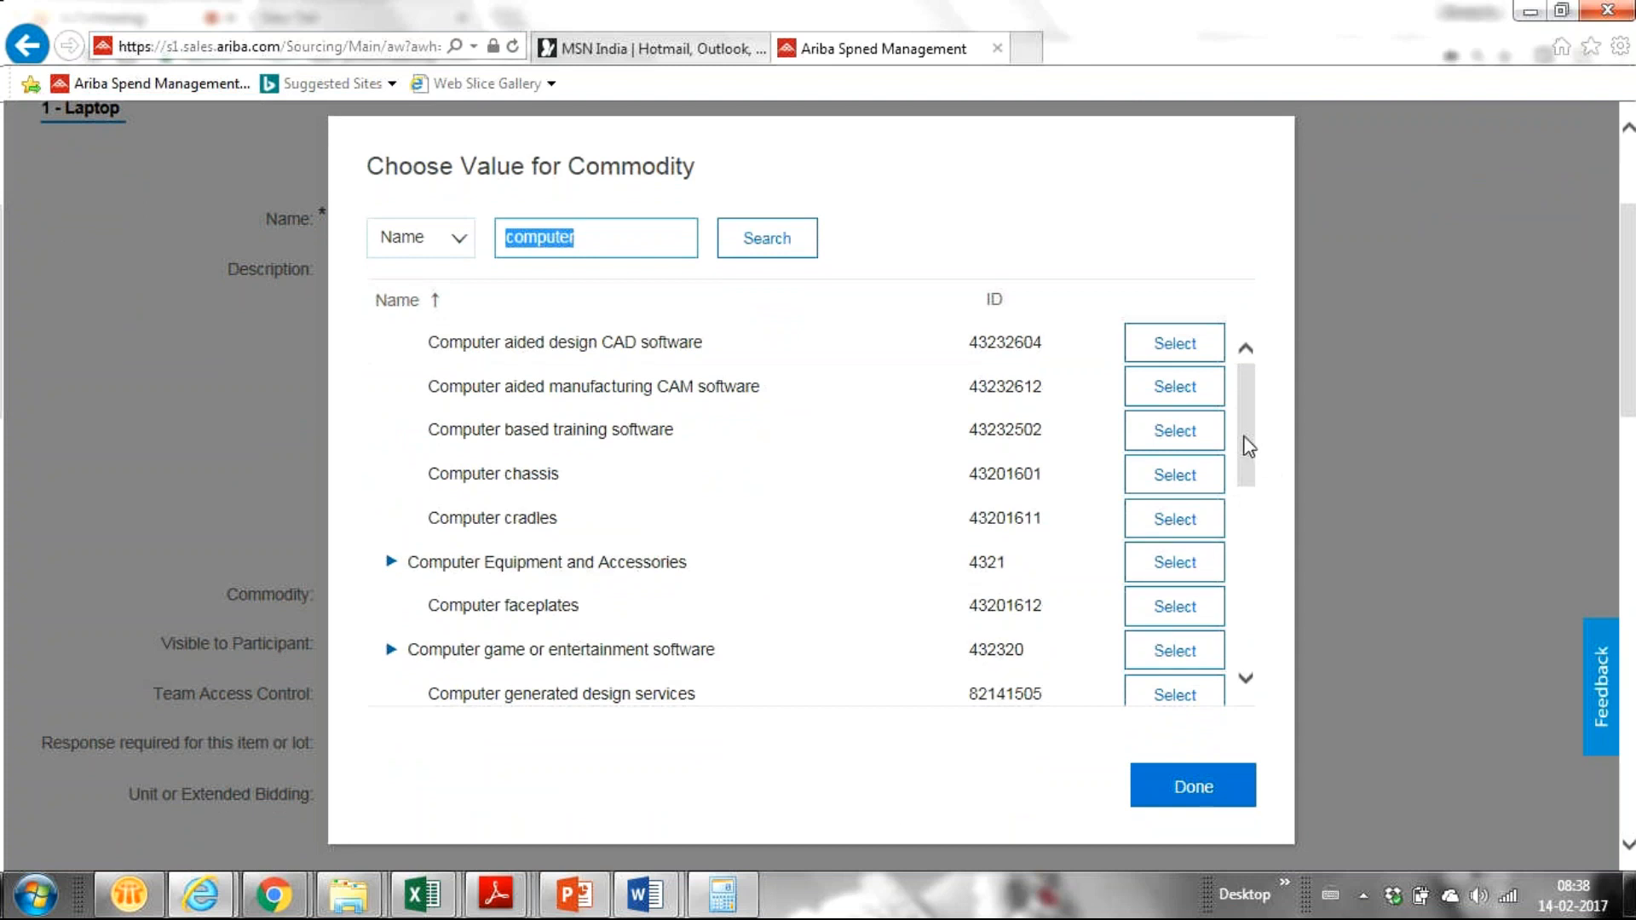
left_click_drag(1244, 437, 1185, 588)
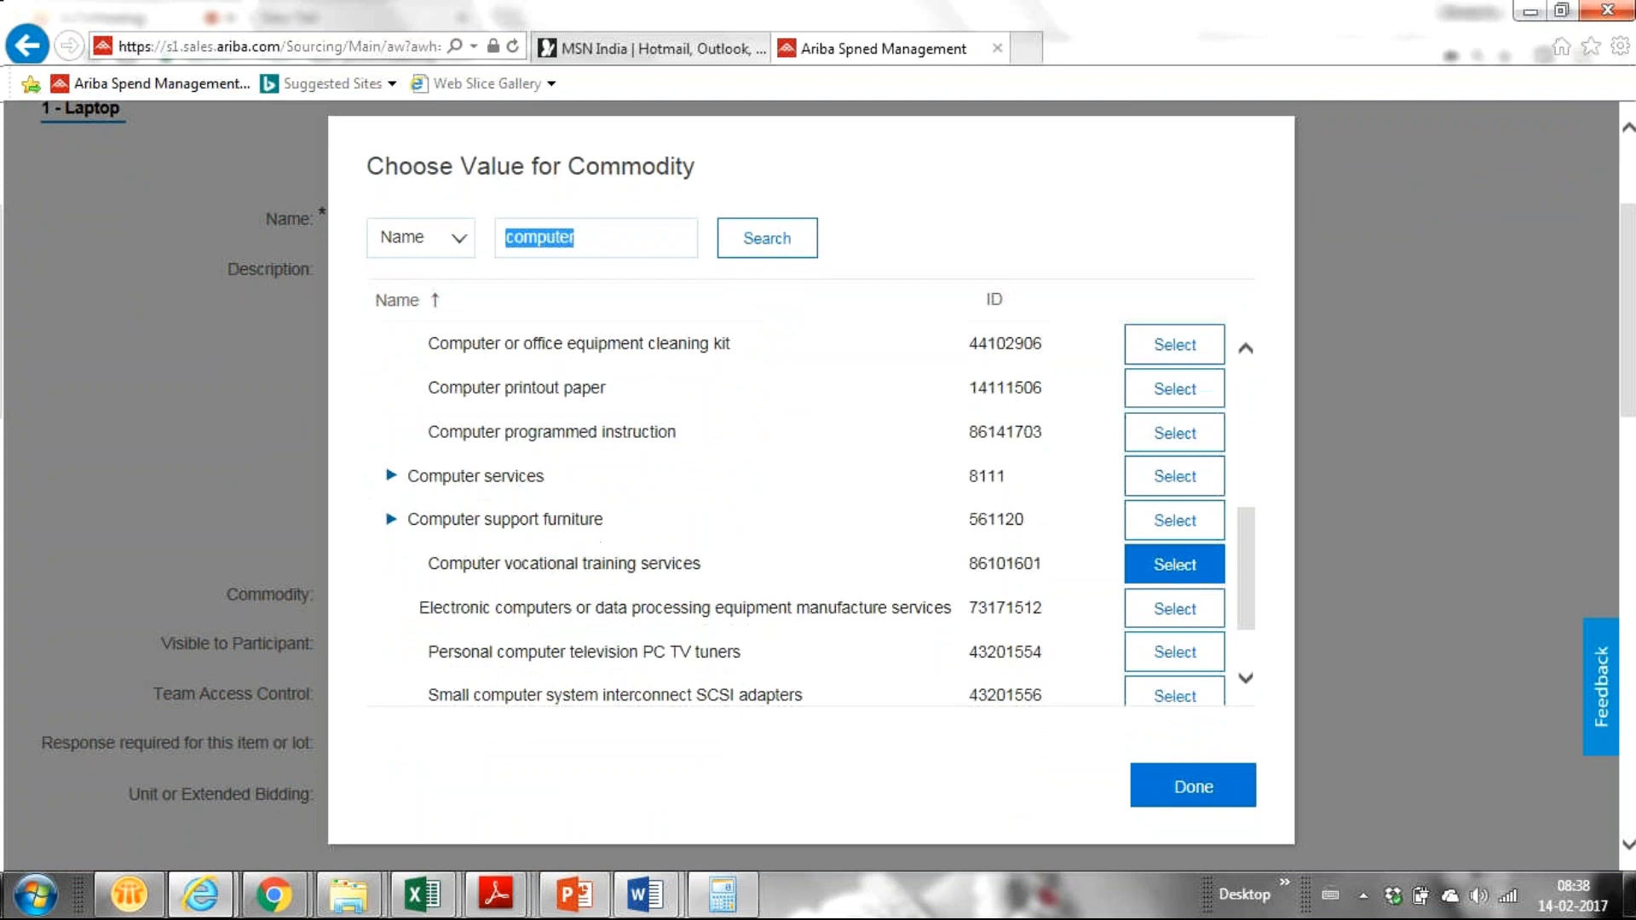
mouse_move(276, 914)
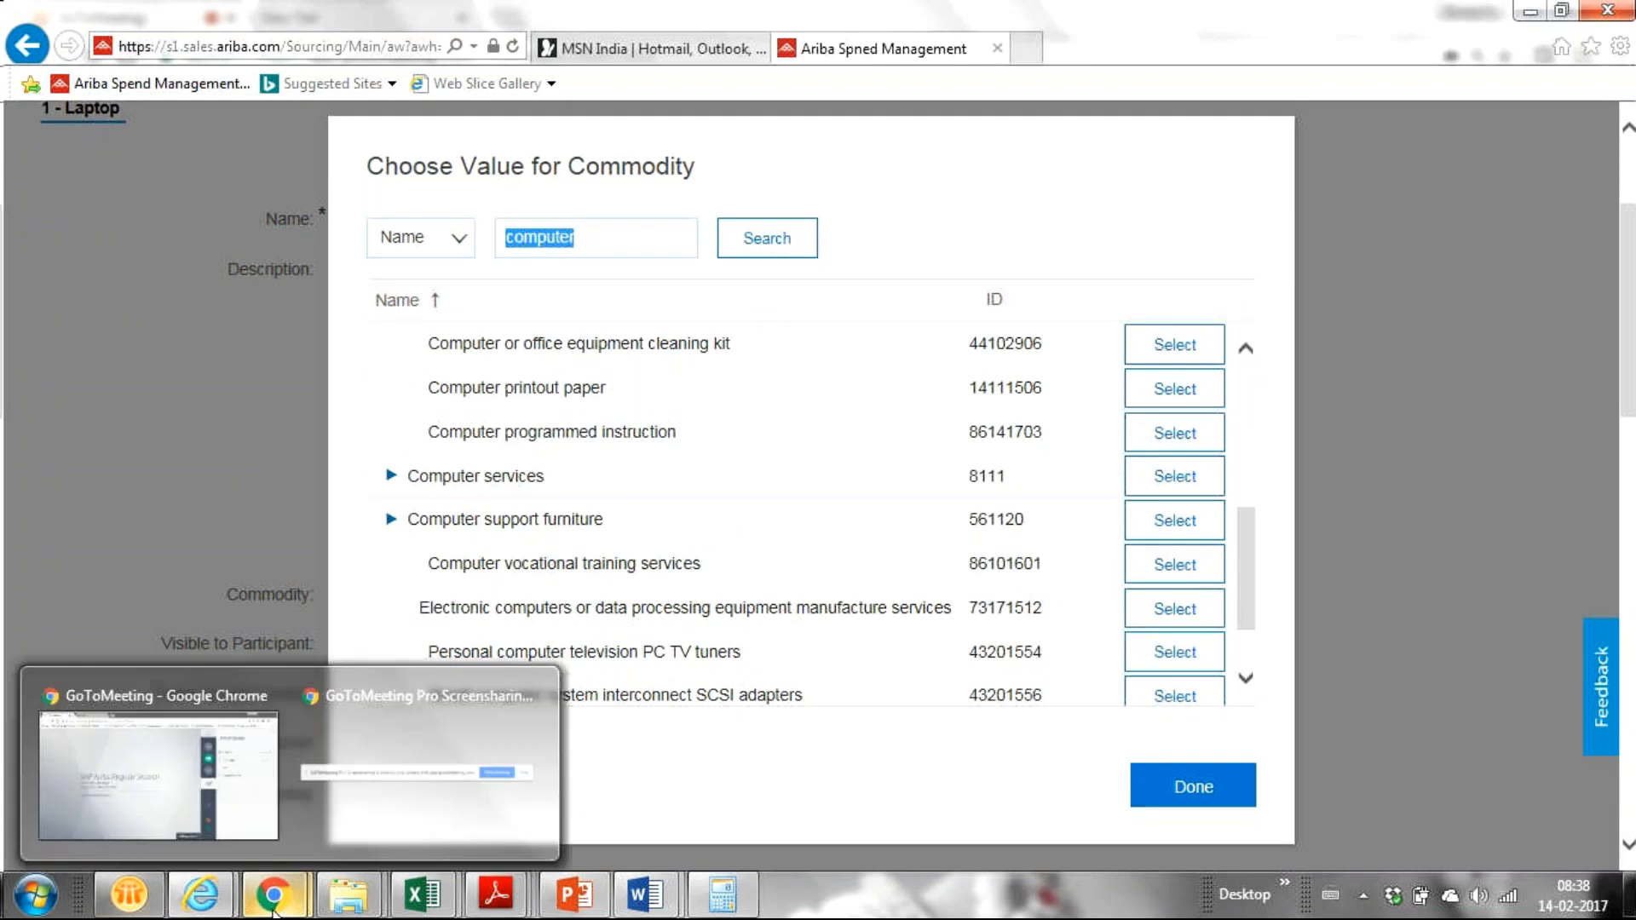
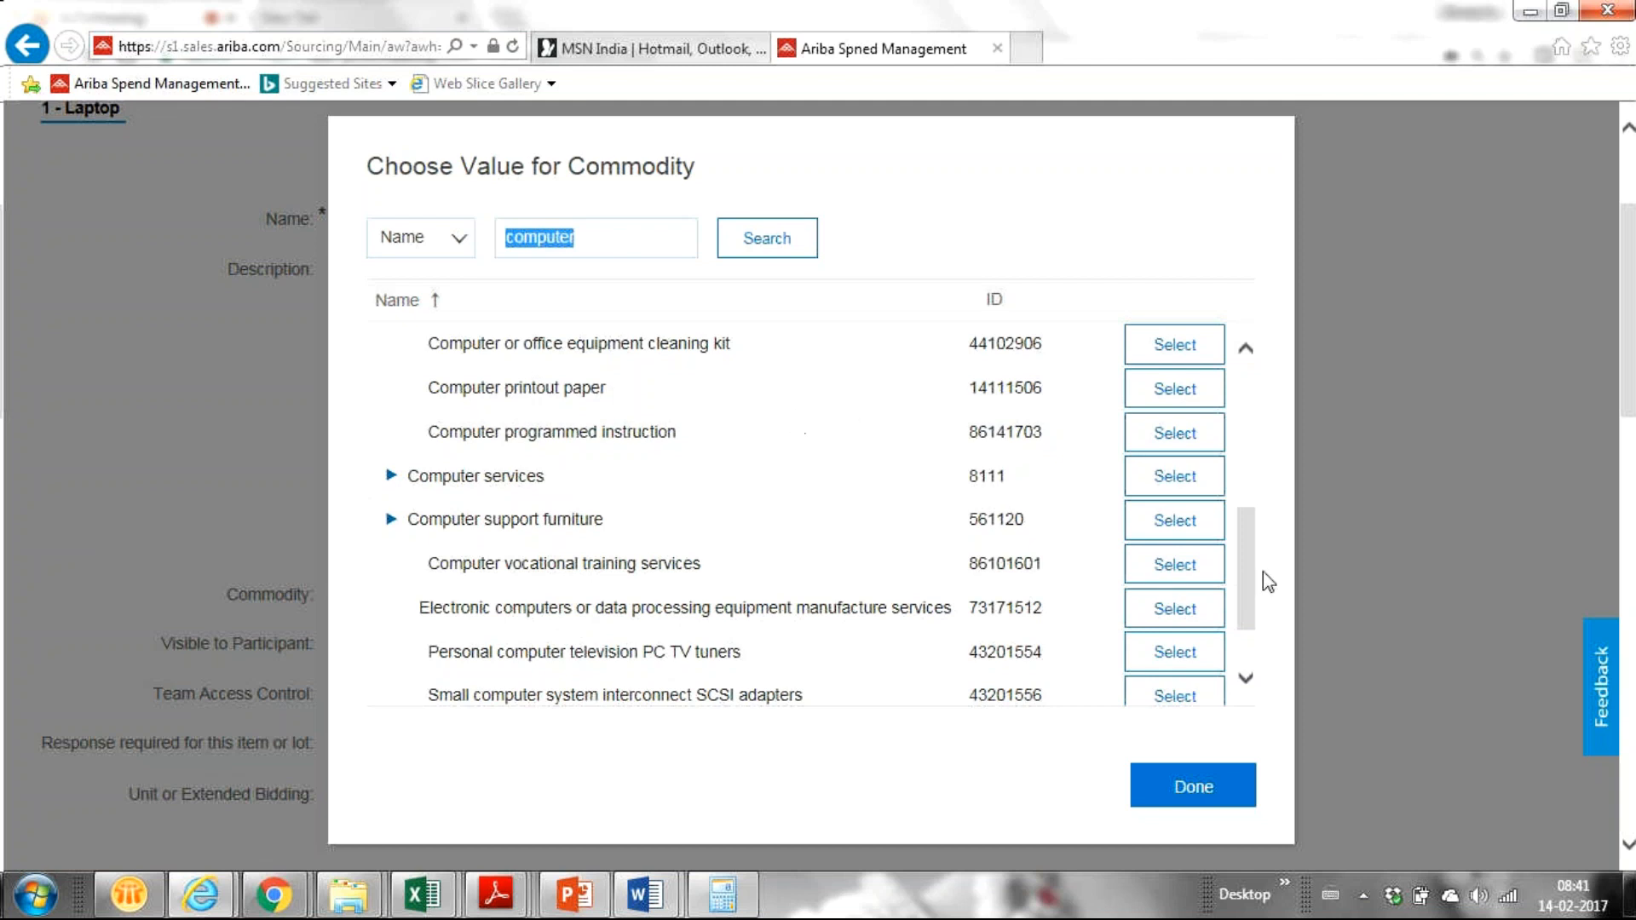
Step: Close the commodity chooser without picking a value, leaving Laptop's Commodity at (none)
scroll(1245, 588, "down", 2)
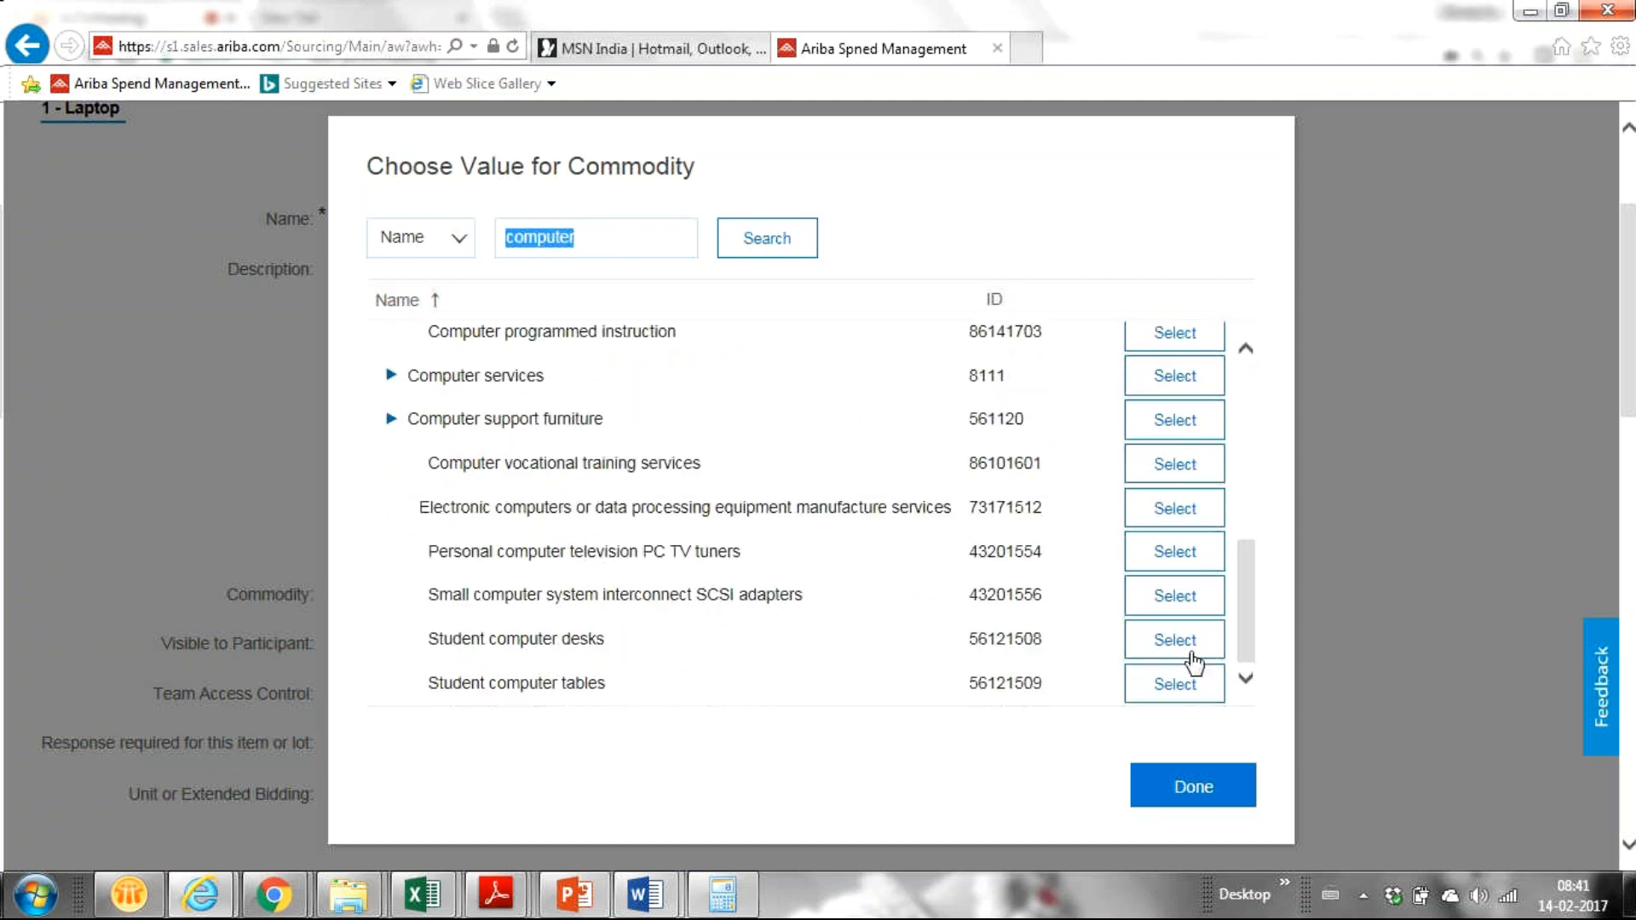
left_click(508, 462)
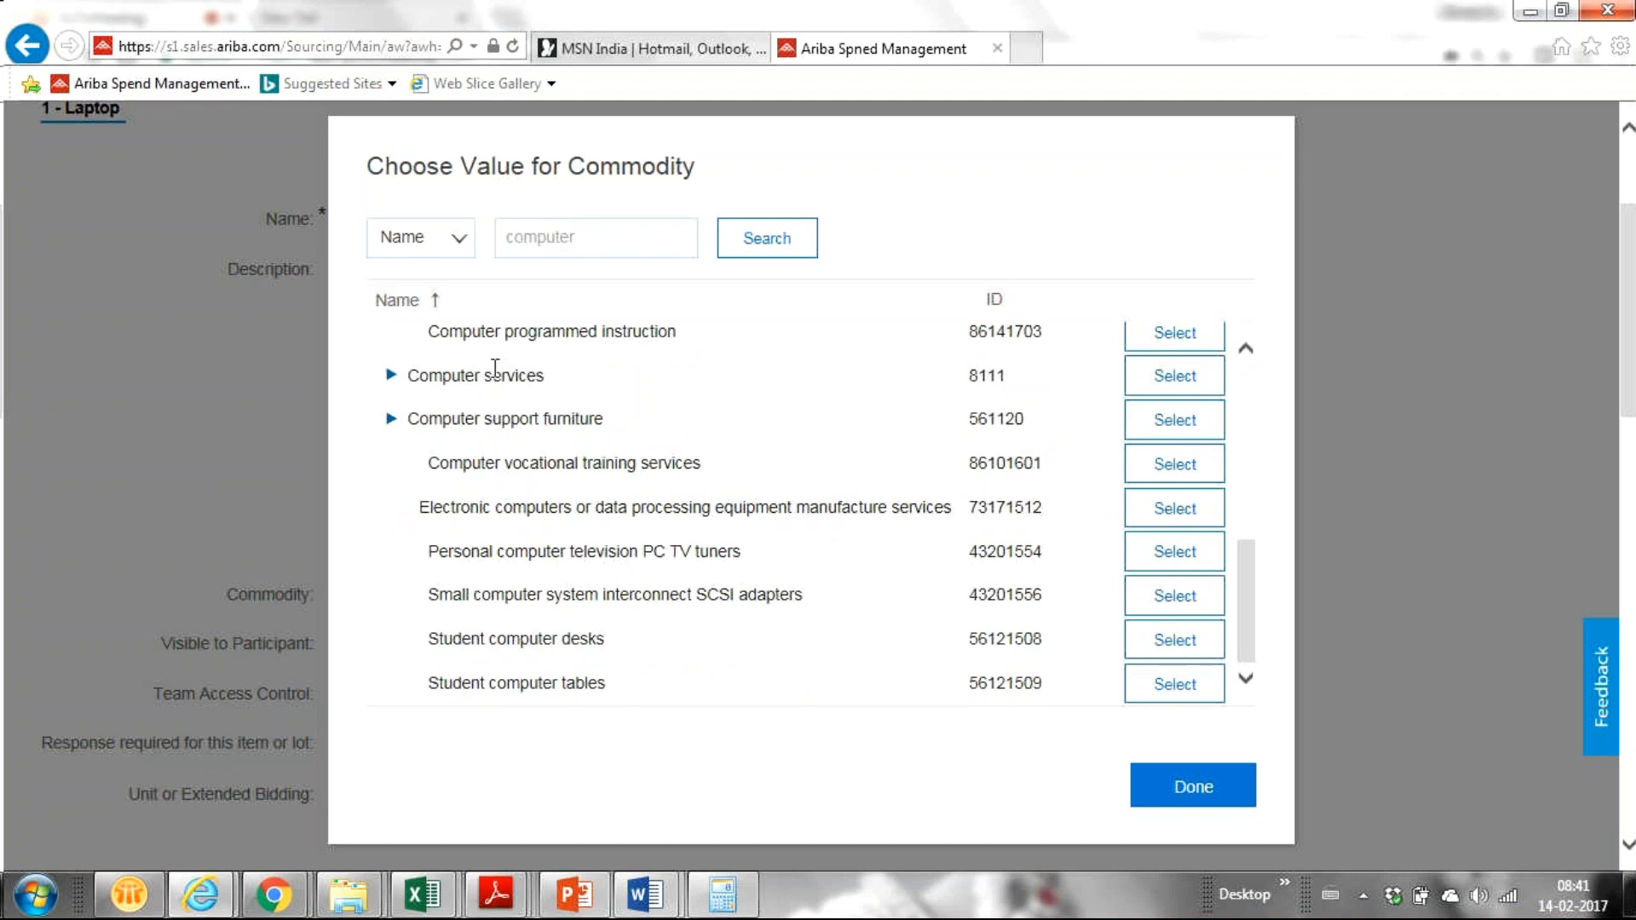
scroll(1241, 683, "down", 1)
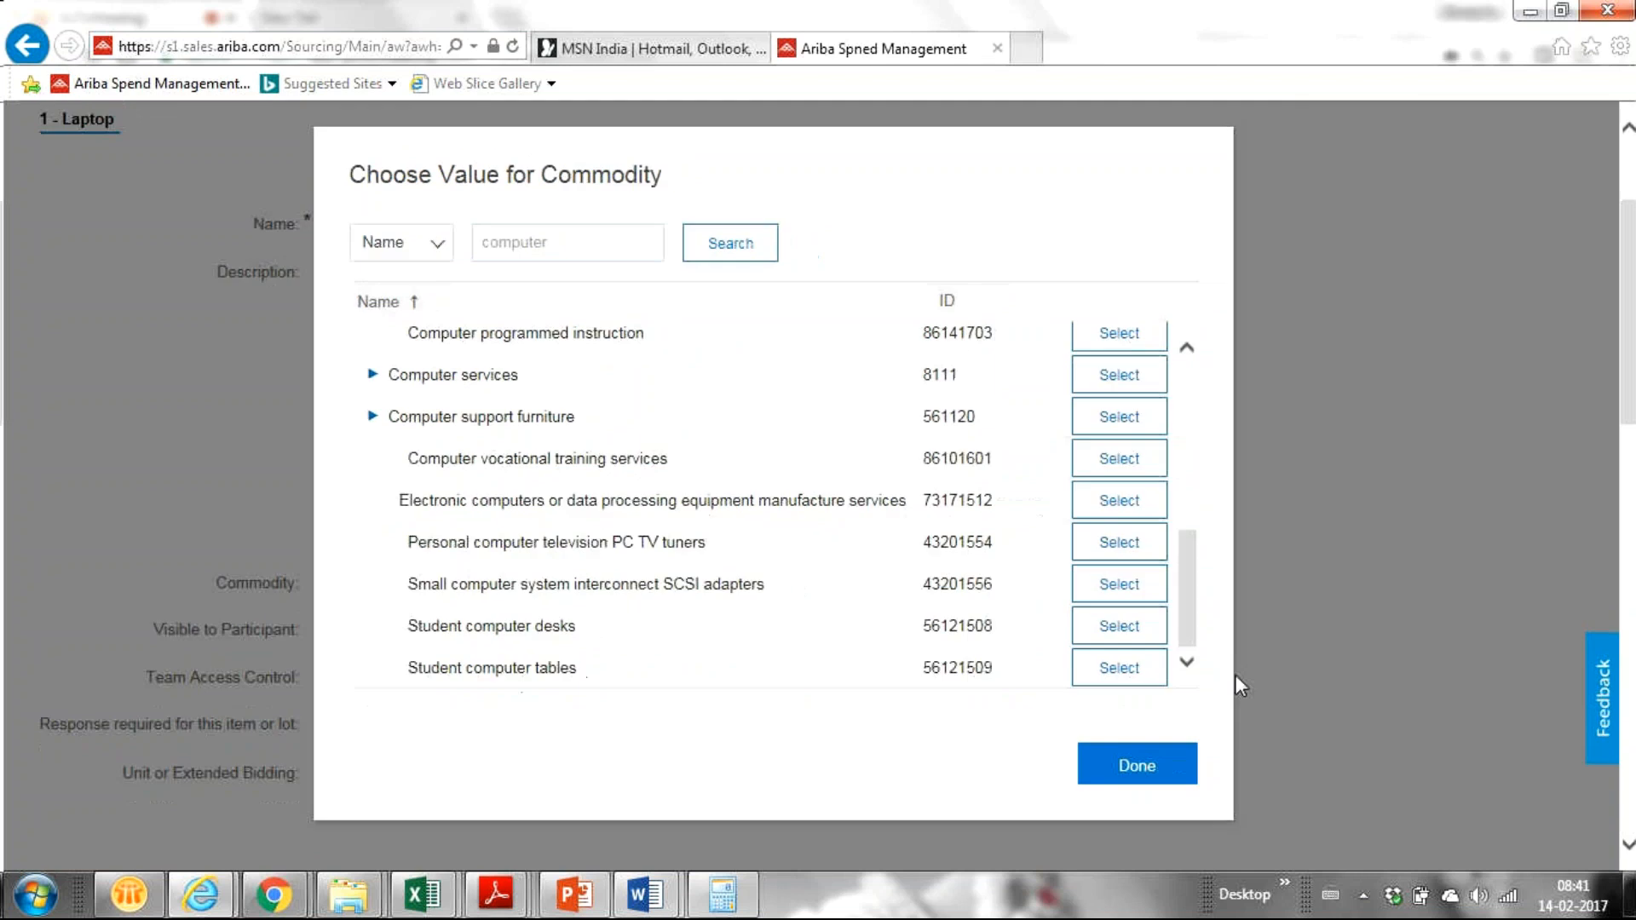
left_click(1108, 368)
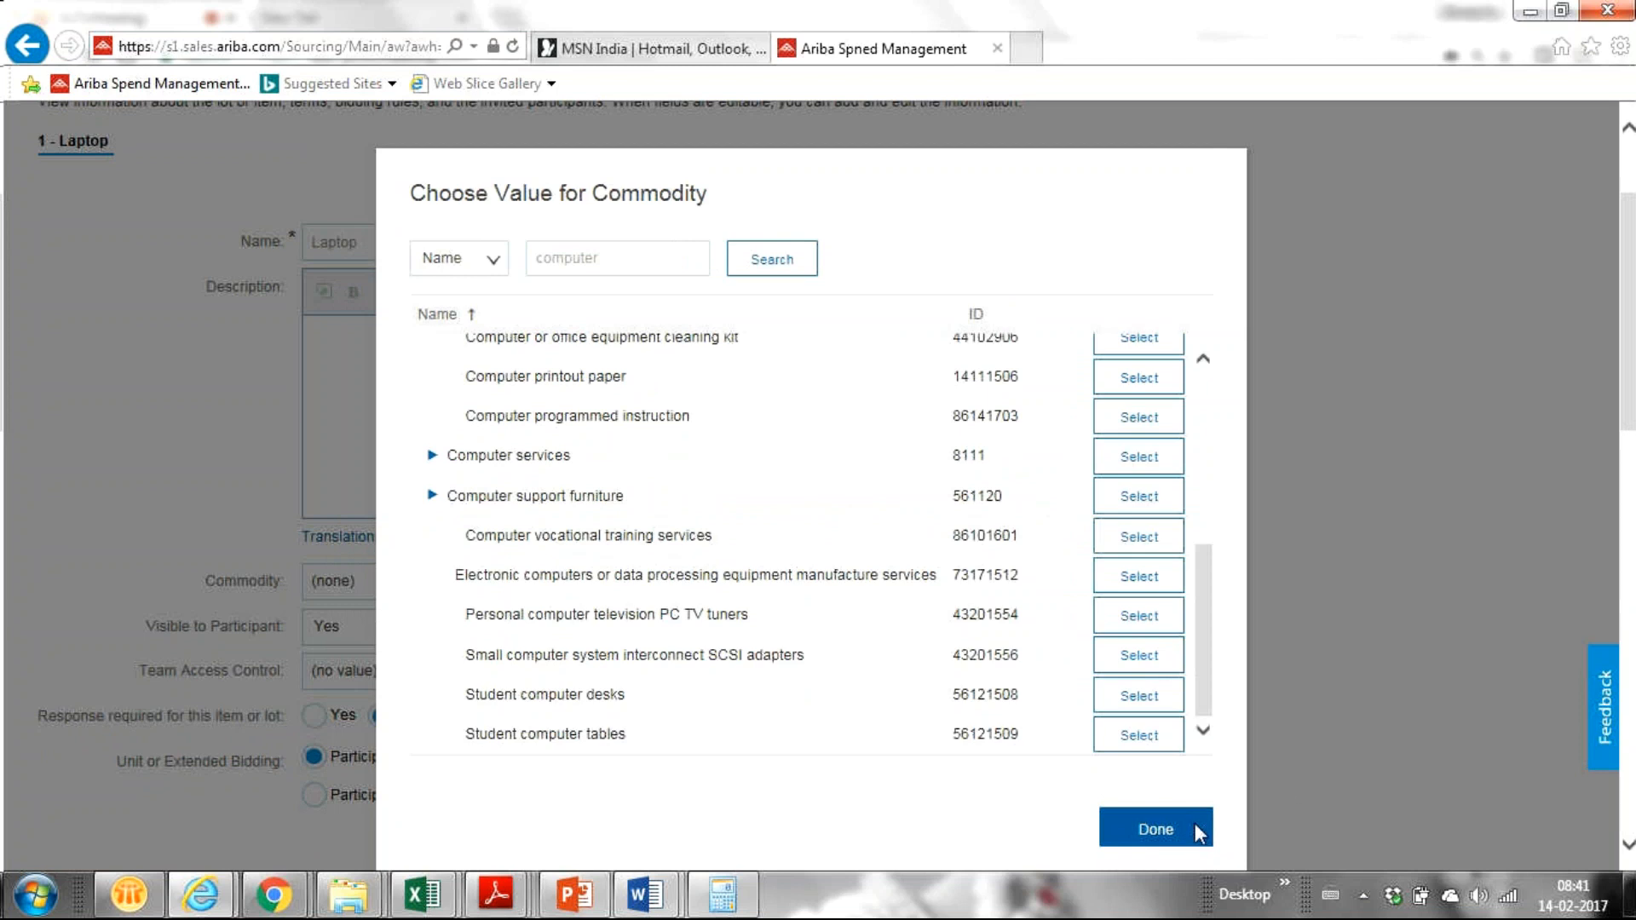
left_click(1156, 828)
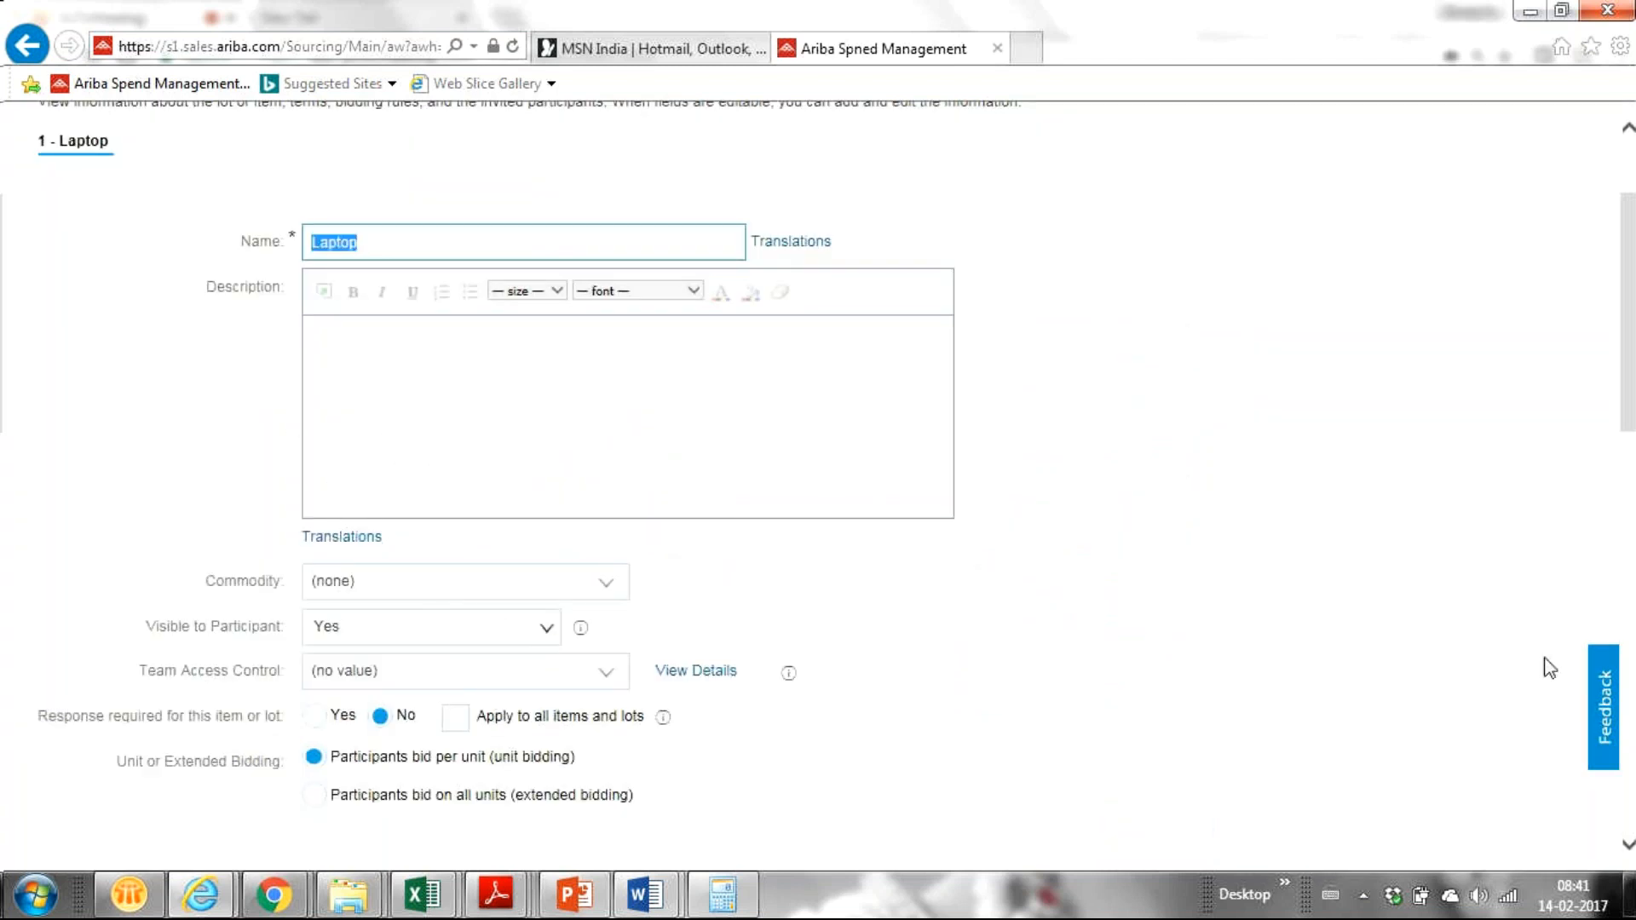
Step: Scroll the Laptop item form down to Item Terms and back up
left_click_drag(1635, 320, 1635, 441)
scroll(1634, 441, "up", 4)
scroll(1635, 441, "down", 2)
scroll(1633, 442, "down", 1)
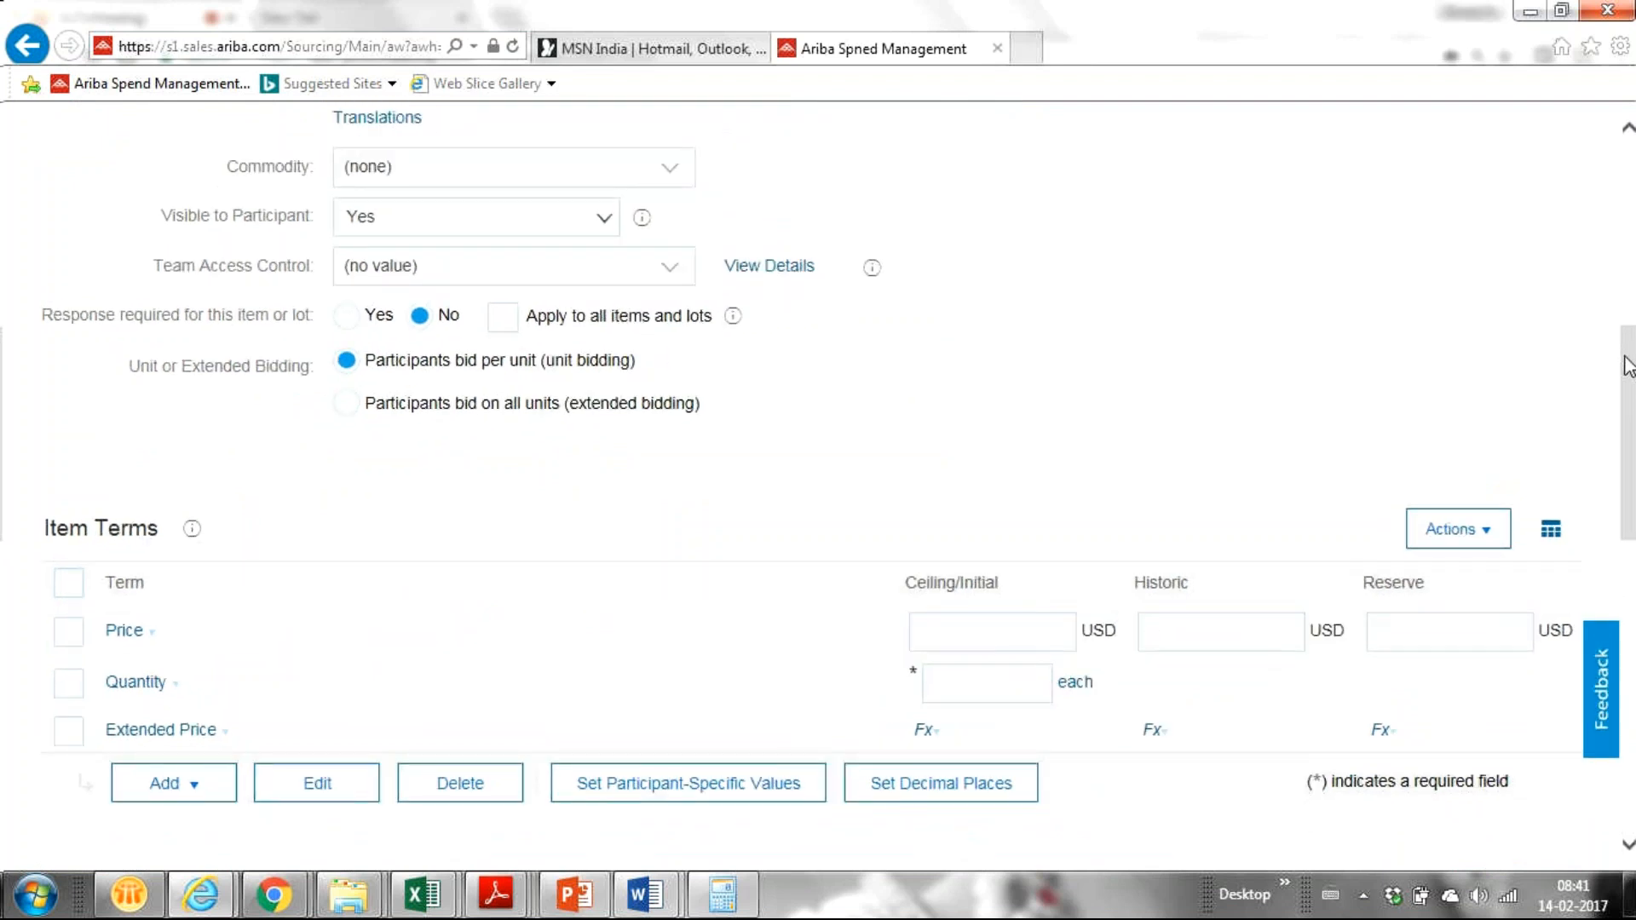
left_click_drag(1627, 367, 1634, 331)
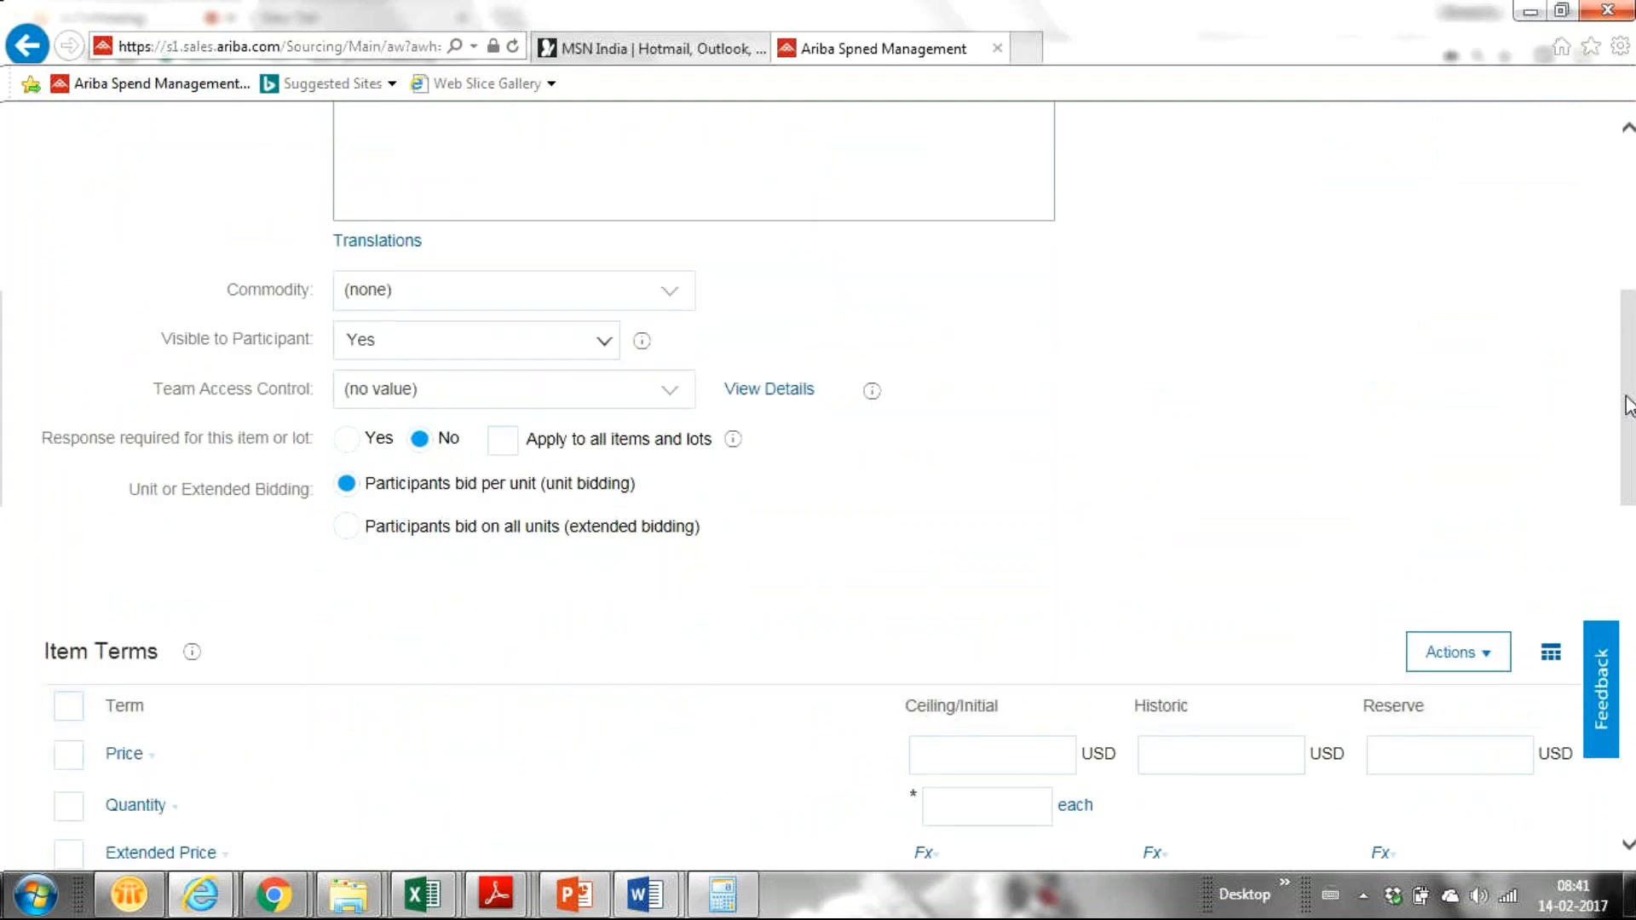
left_click_drag(1628, 405, 1055, 478)
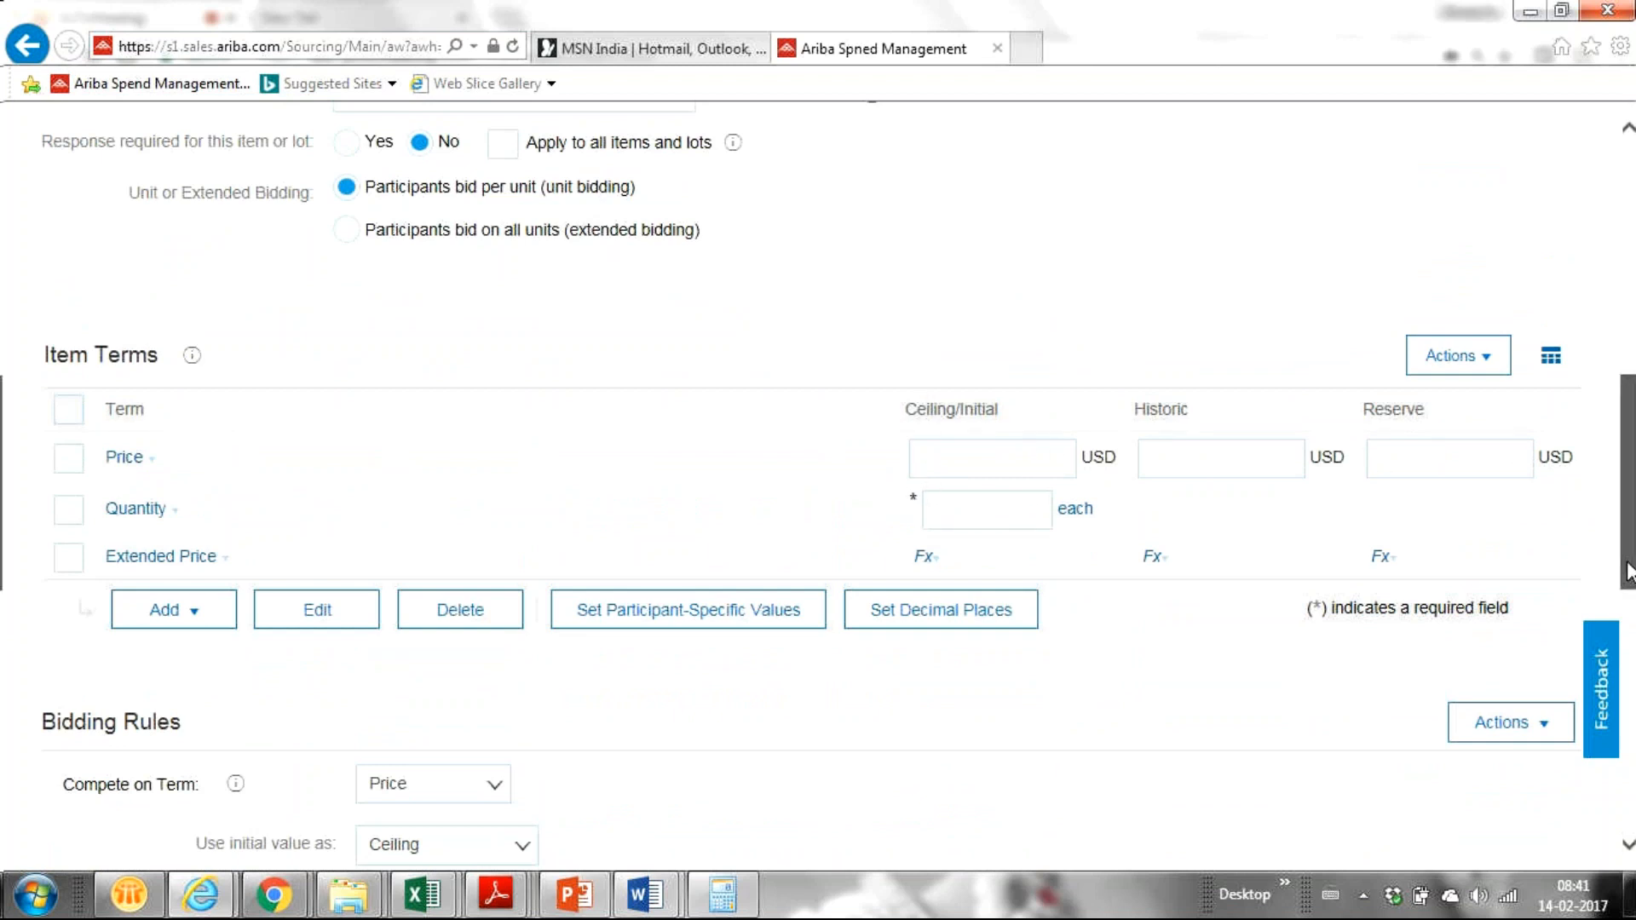
left_click_drag(1628, 571, 1628, 499)
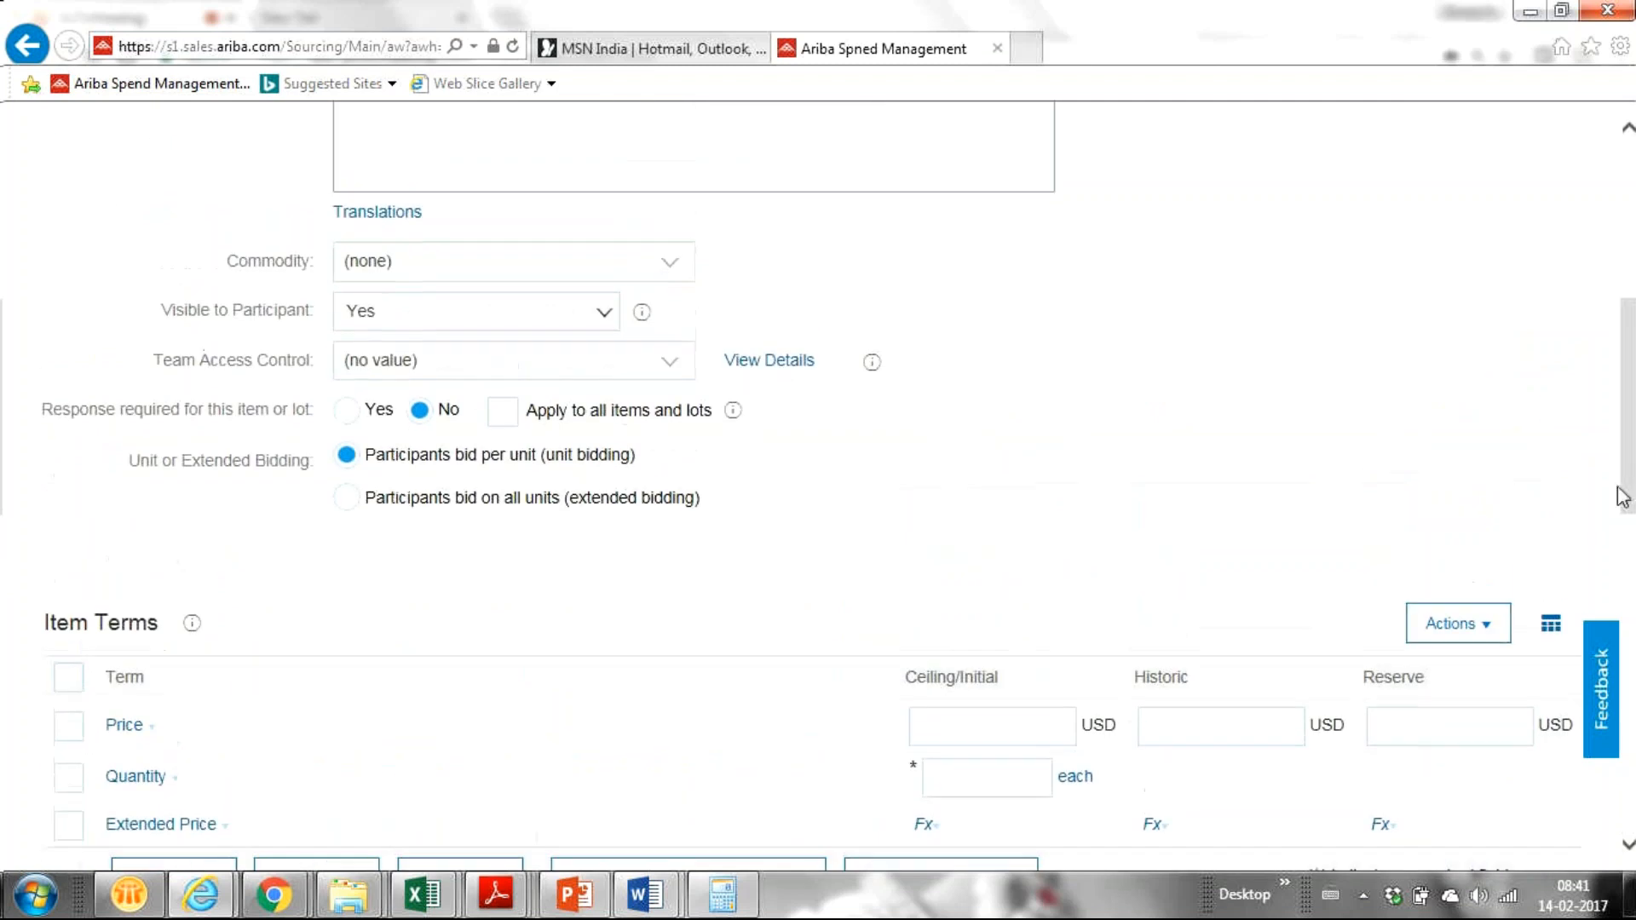
Step: Set the item's commodity to 'Lubricants and oils and greases and anti corrosives 1512'
left_click(678, 271)
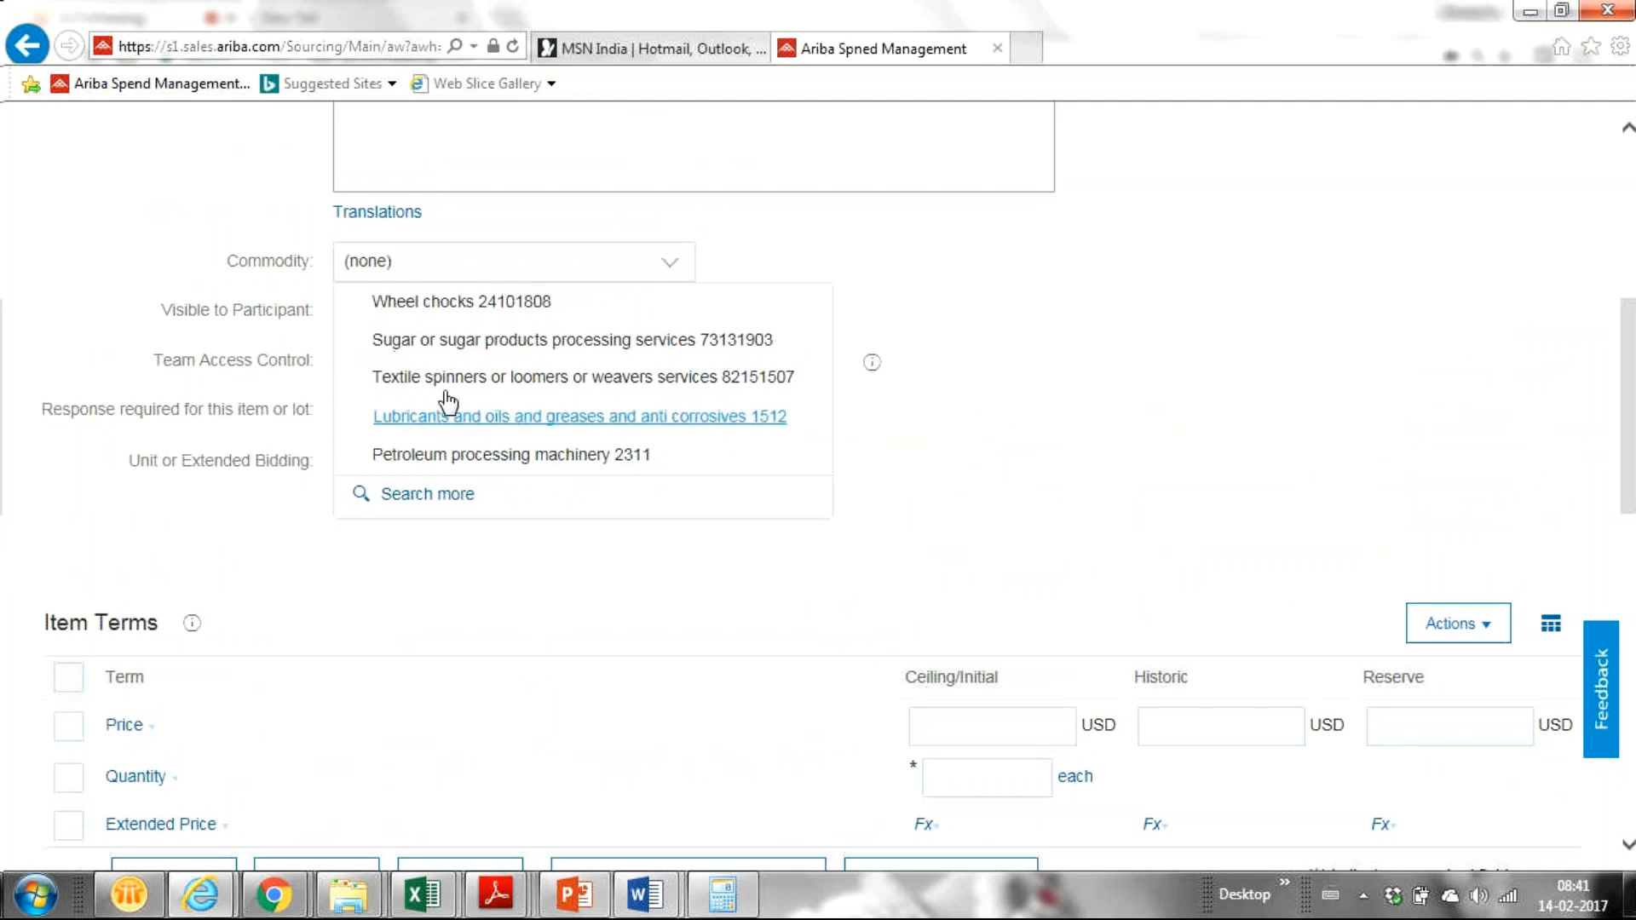
left_click(457, 421)
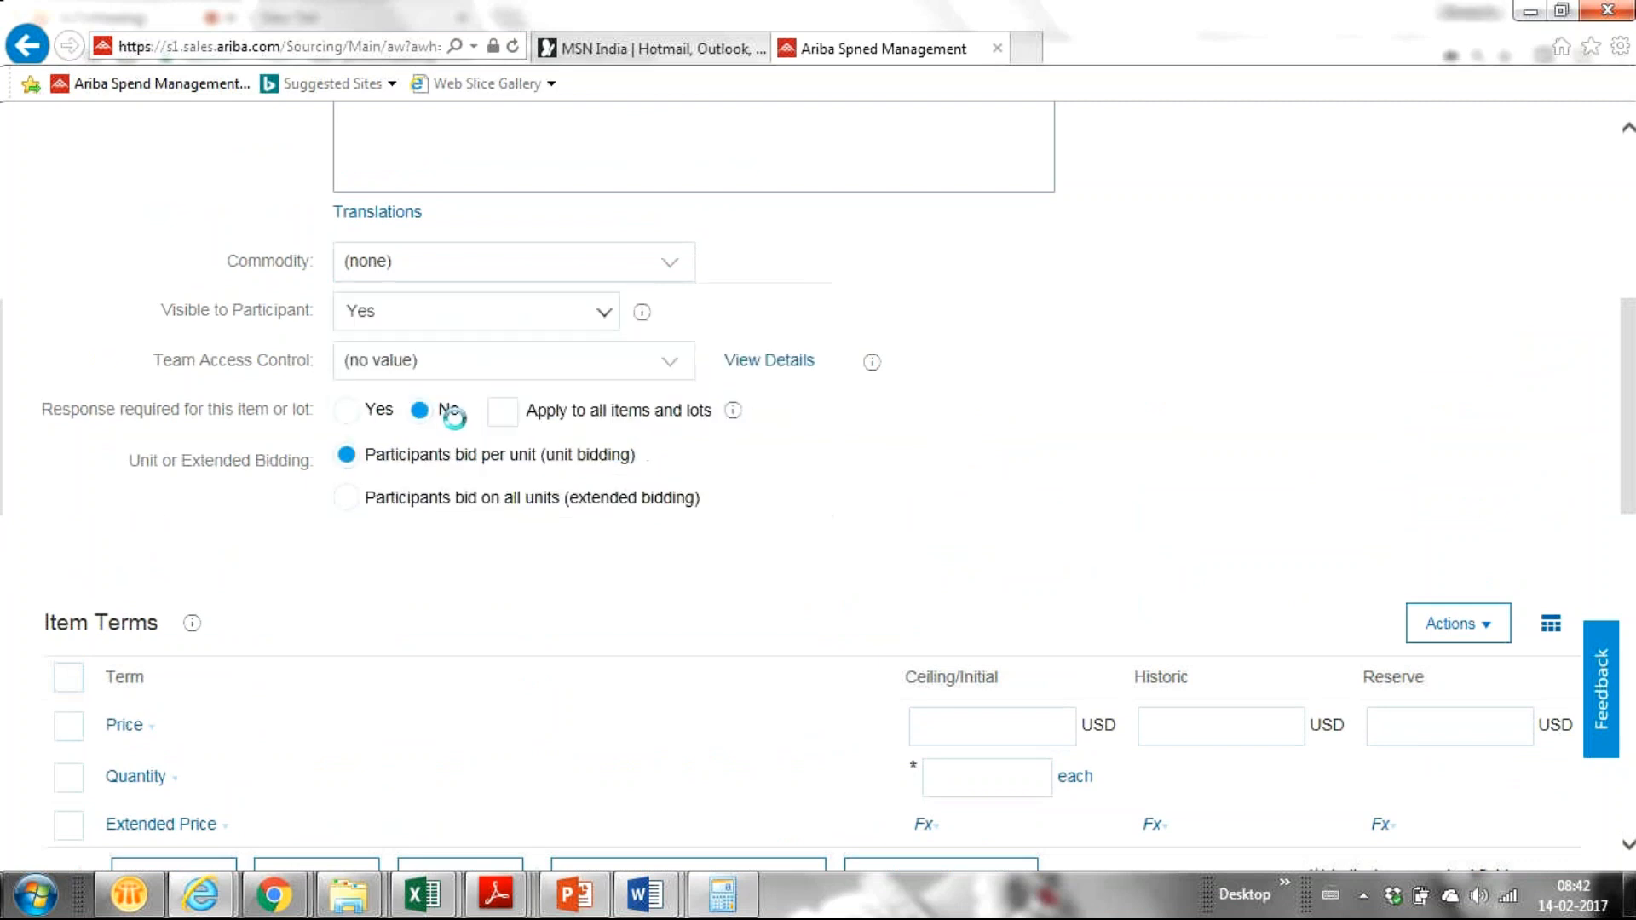
right_click(1628, 478)
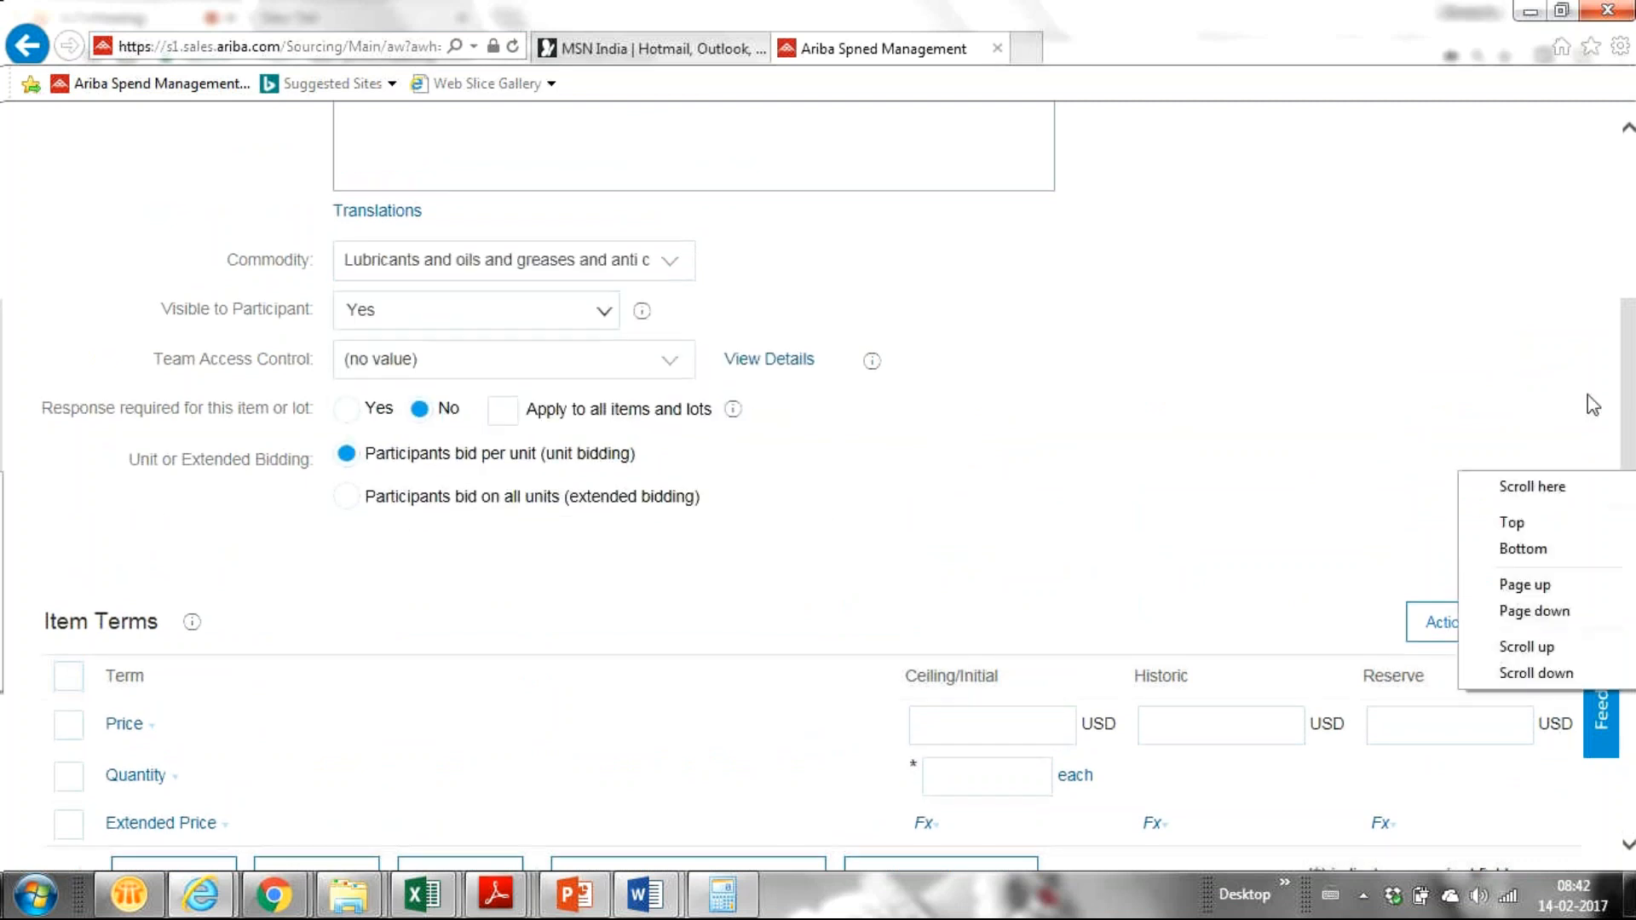
left_click_drag(1634, 395, 1632, 291)
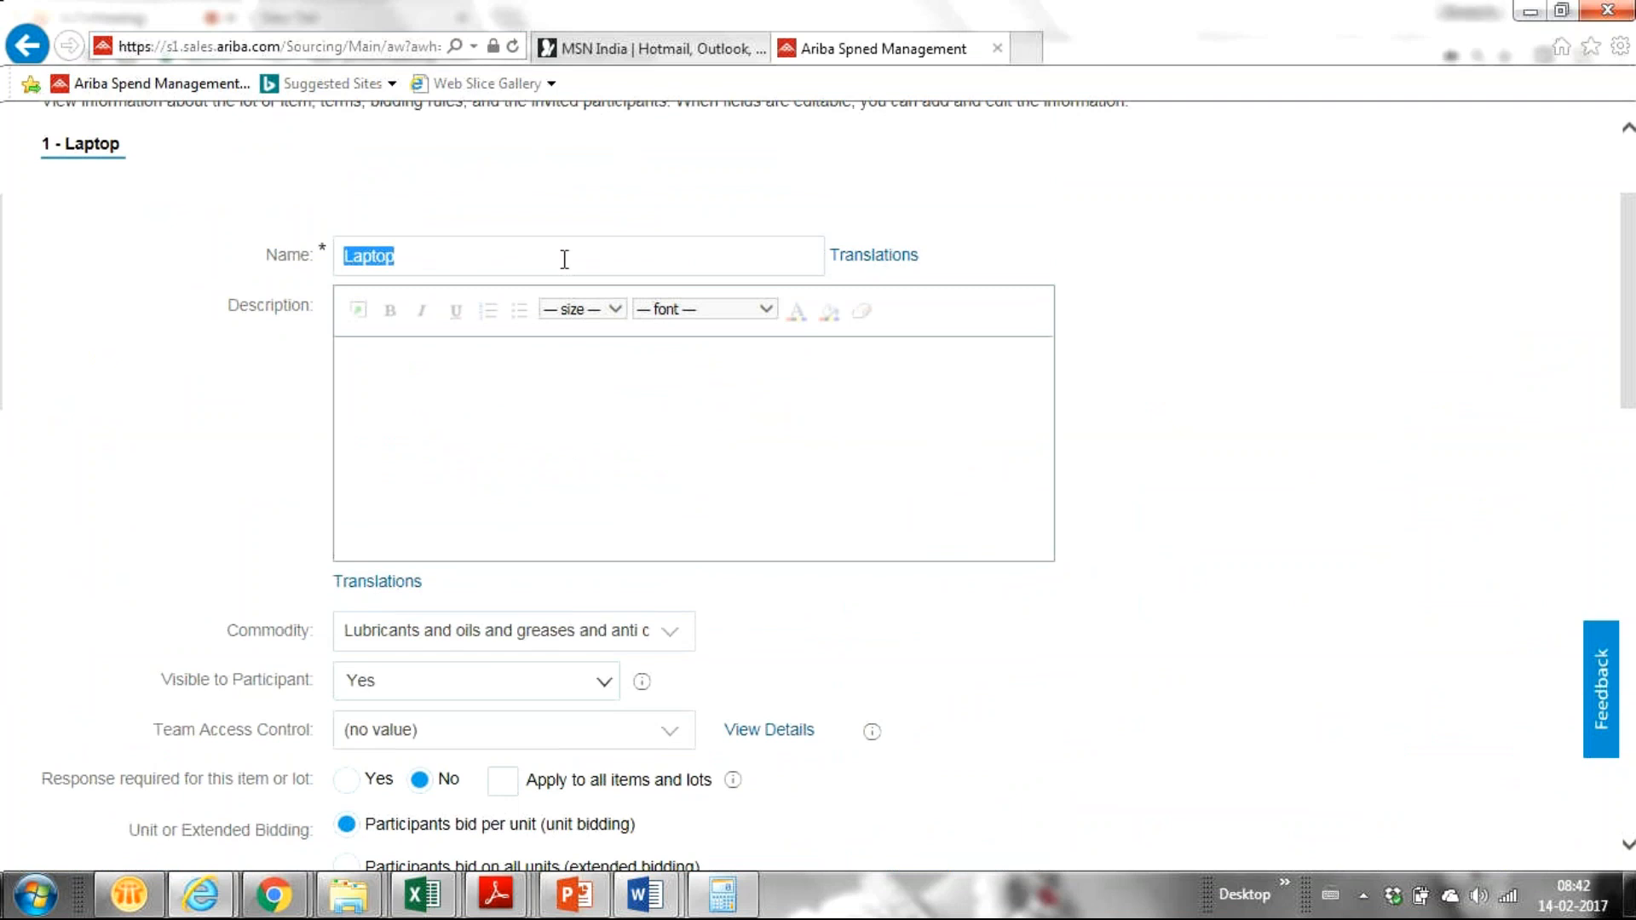
scroll(564, 259, "down", 8)
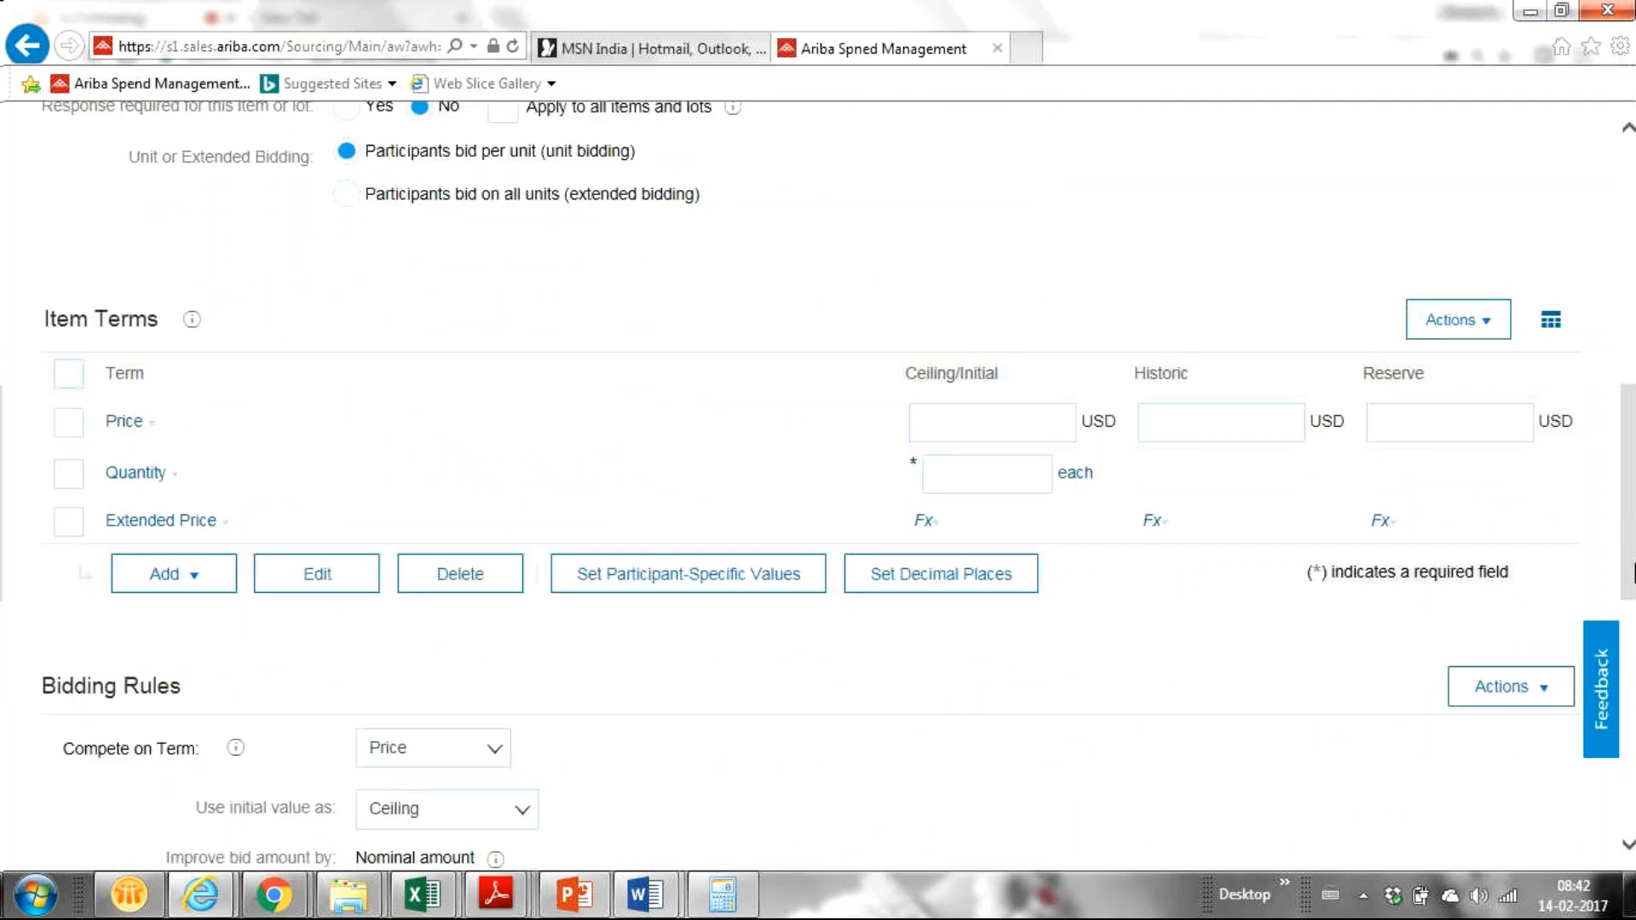
left_click_drag(1634, 562, 1632, 329)
Step: Rename the item from 'Laptop' to 'Lubricant Oil'
left_click(445, 416)
double_click(445, 415)
left_click(445, 416)
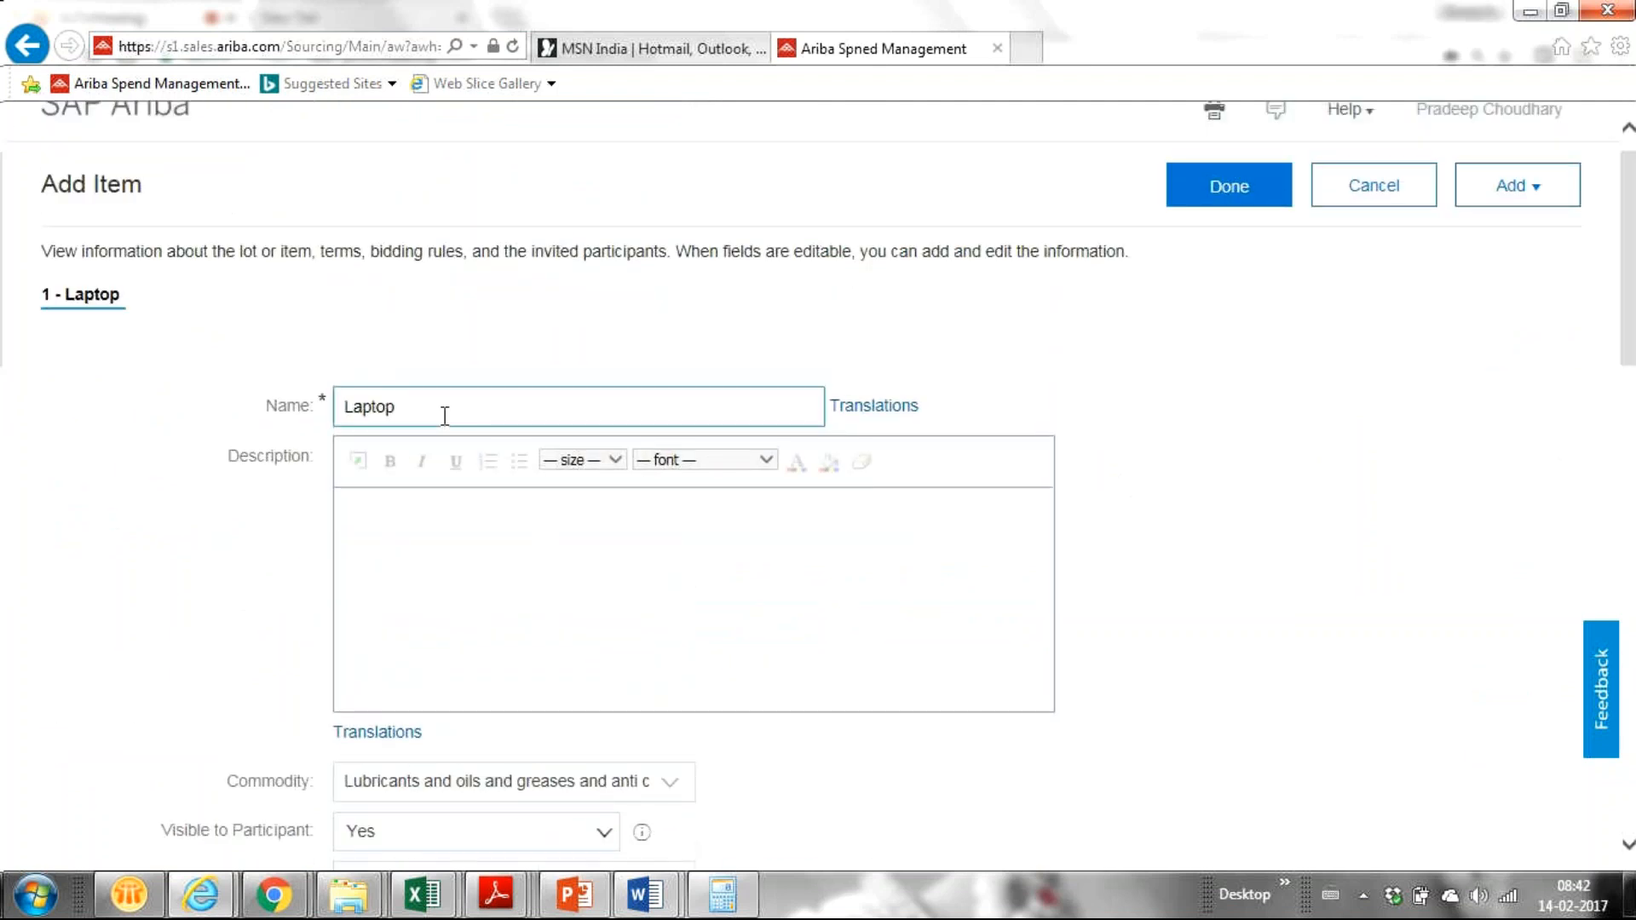
double_click(451, 412)
type("Lubricant Oil")
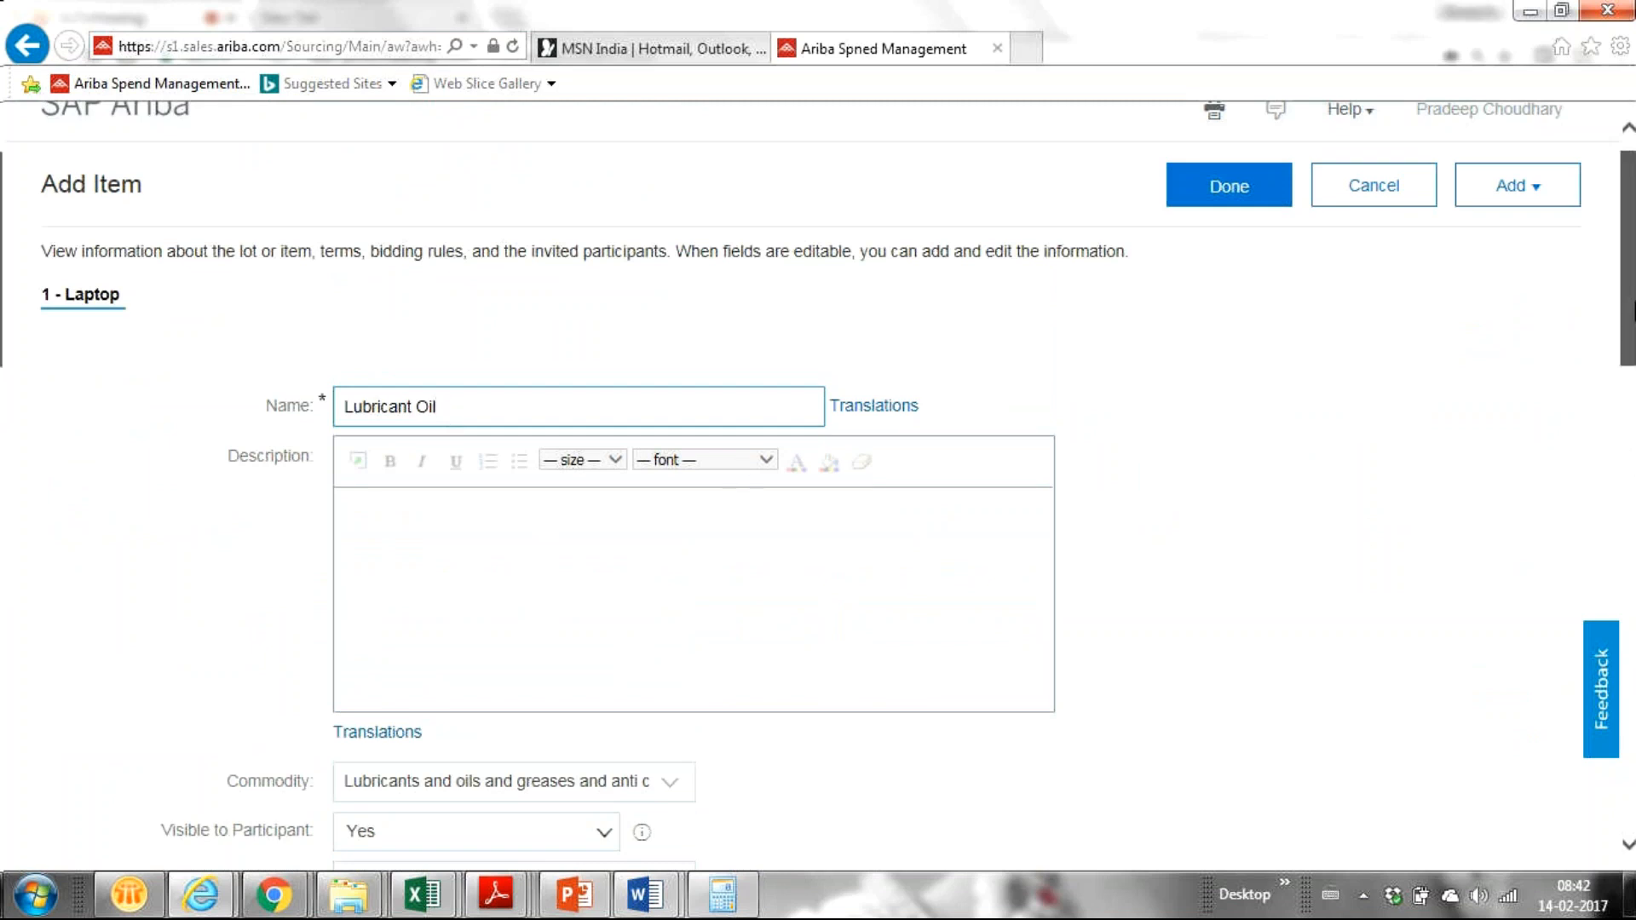
scroll(1630, 437, "down", 5)
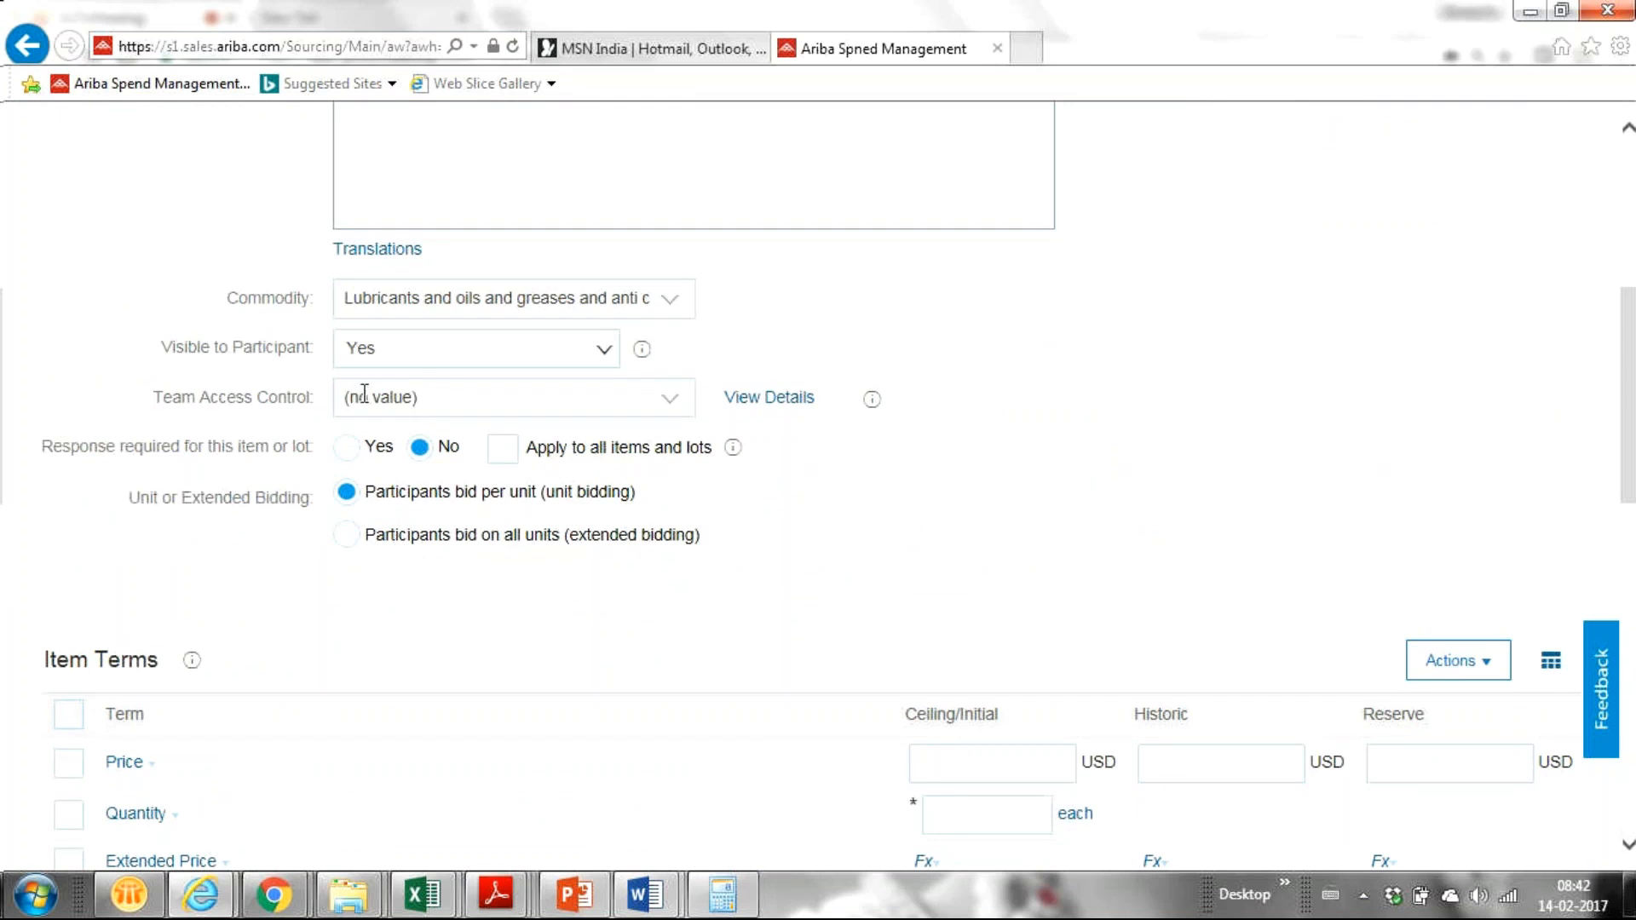
left_click(673, 402)
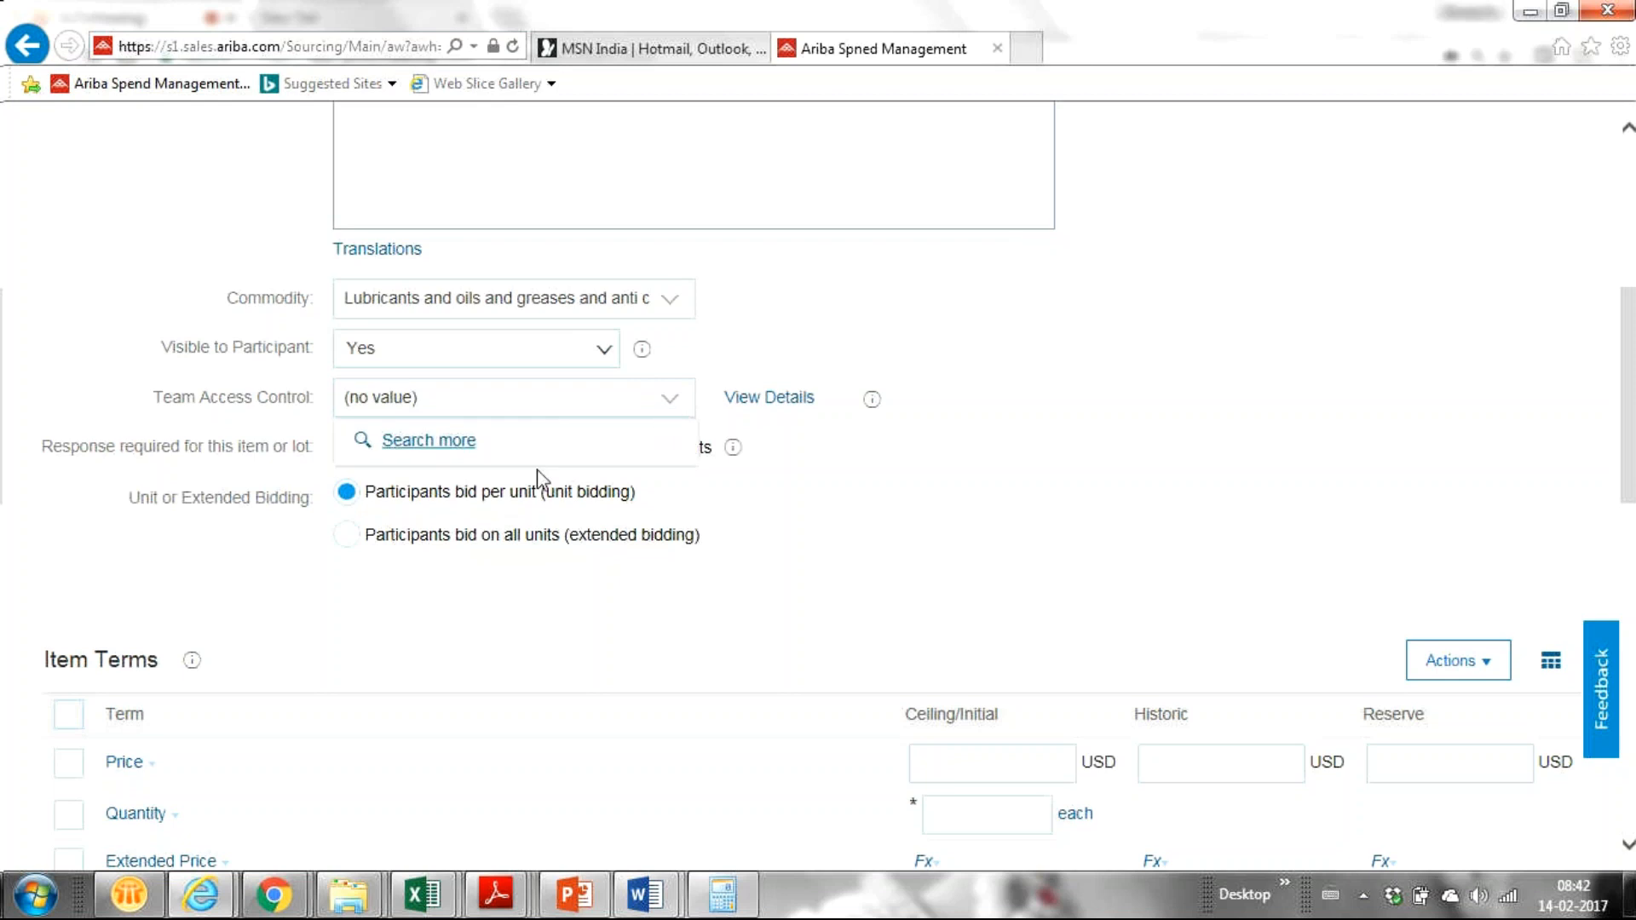
left_click(910, 542)
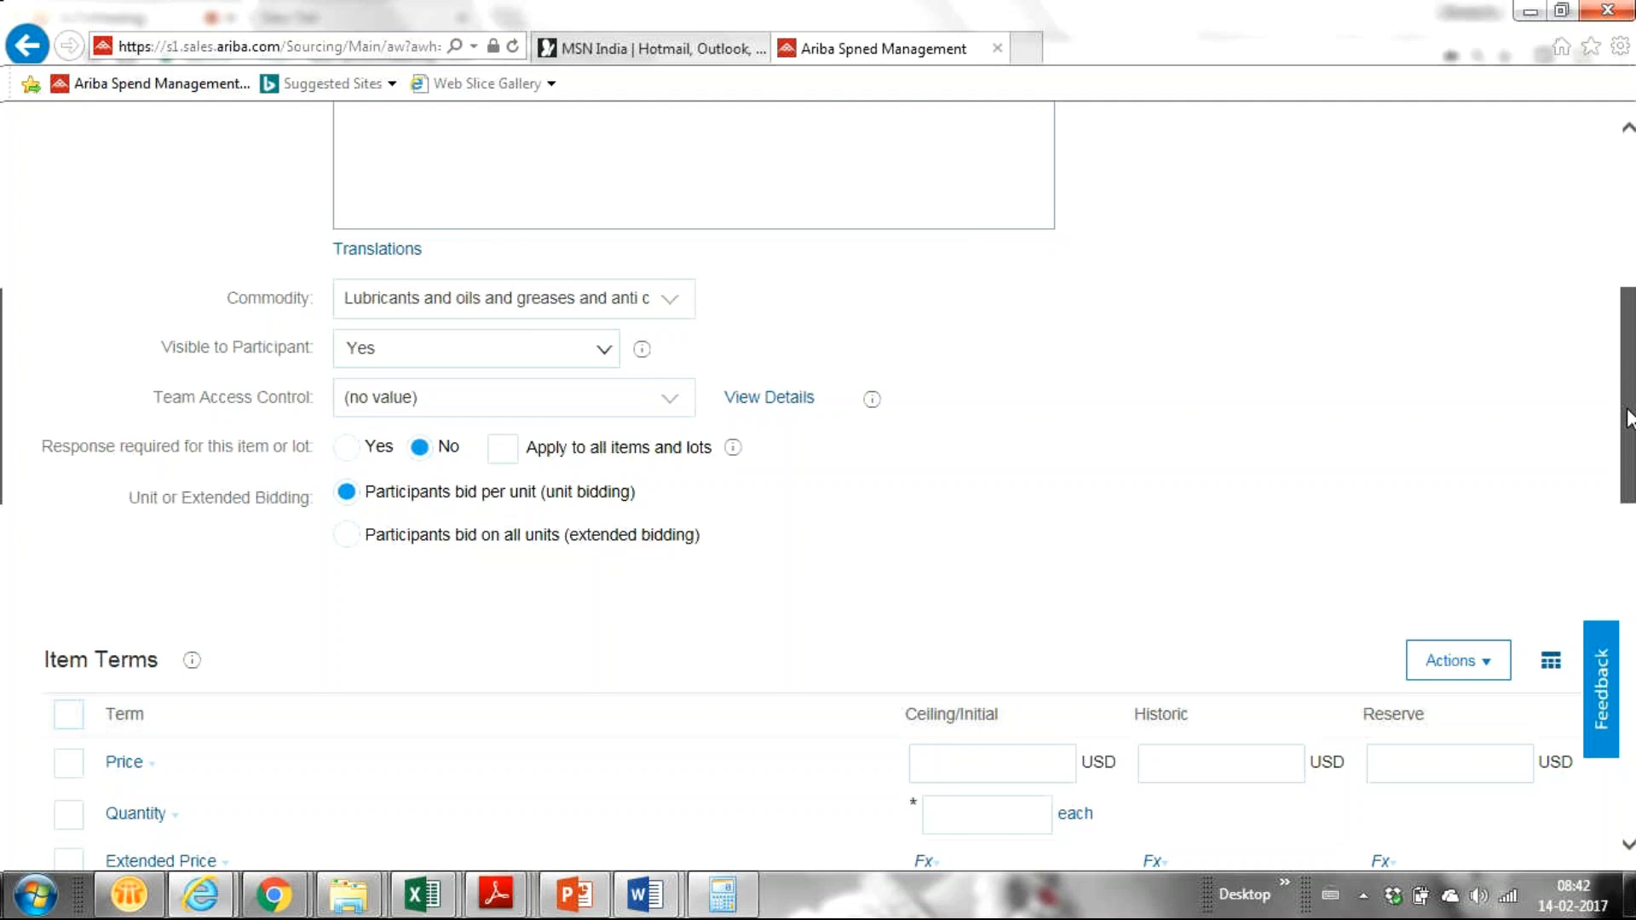
scroll(1628, 418, "down", 1)
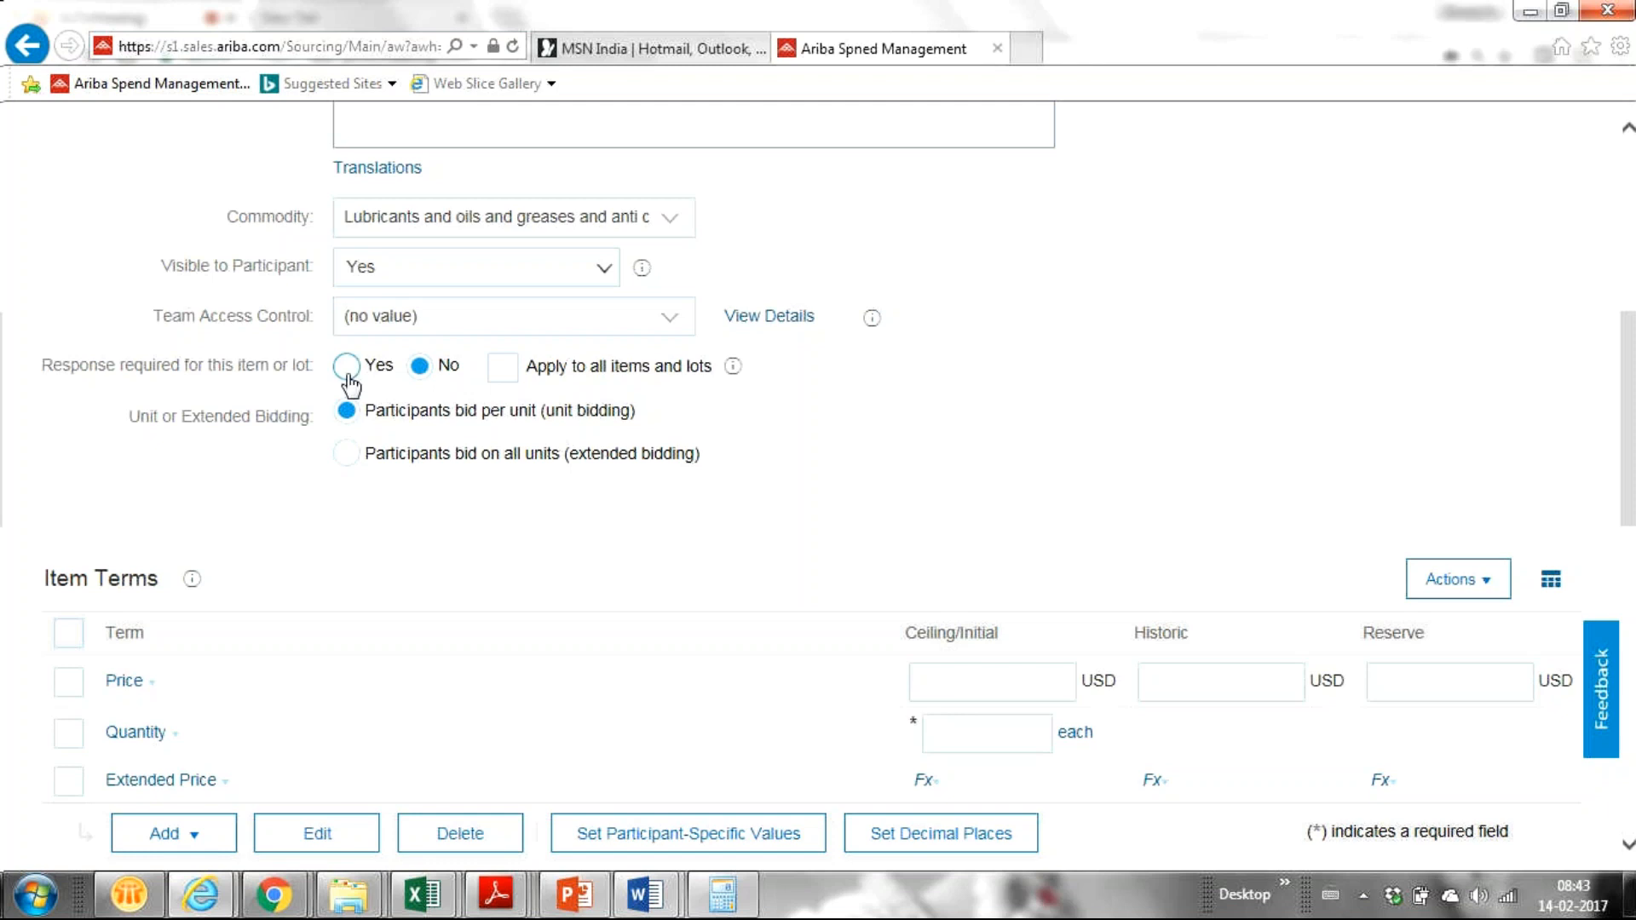
middle_click(993, 633)
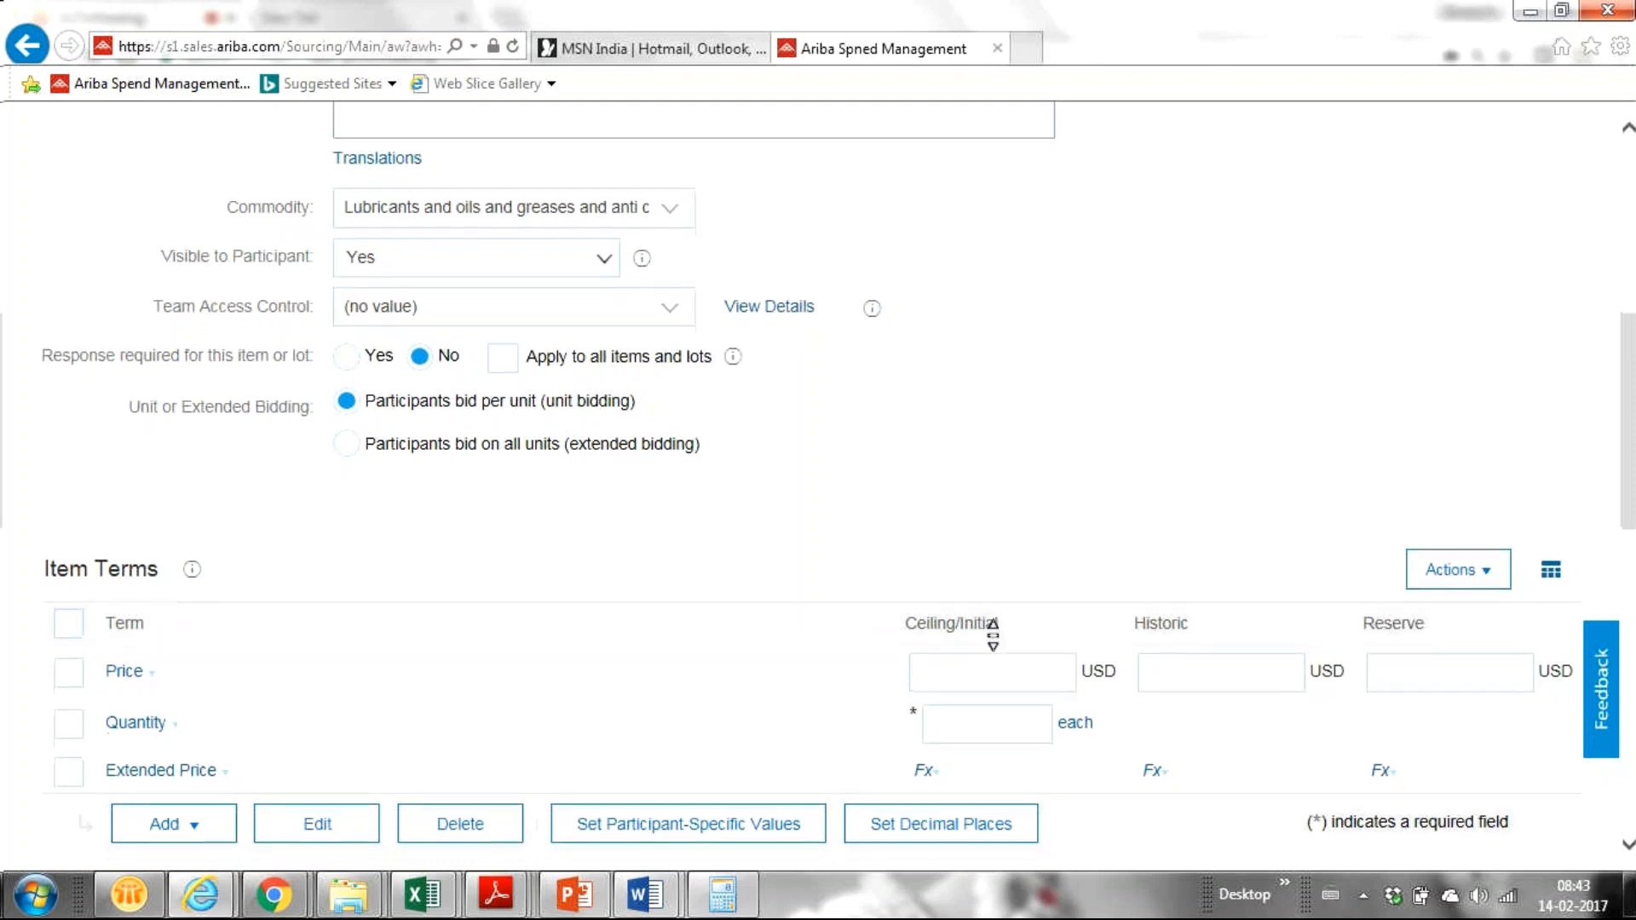
scroll(993, 635, "down", 1)
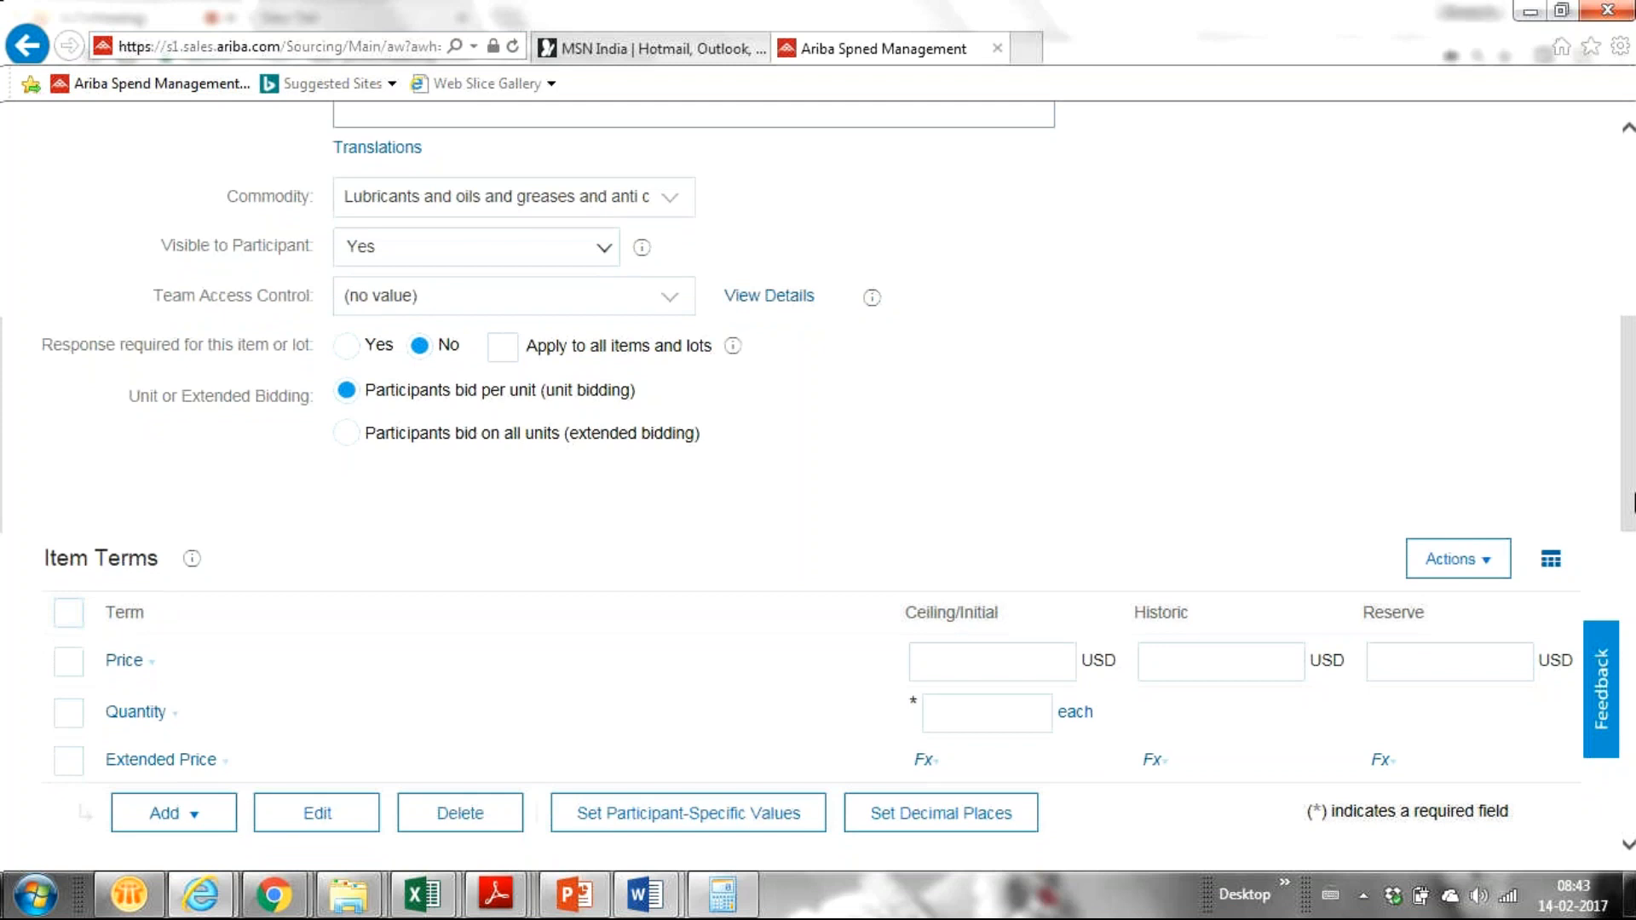
scroll(1628, 426, "down", 2)
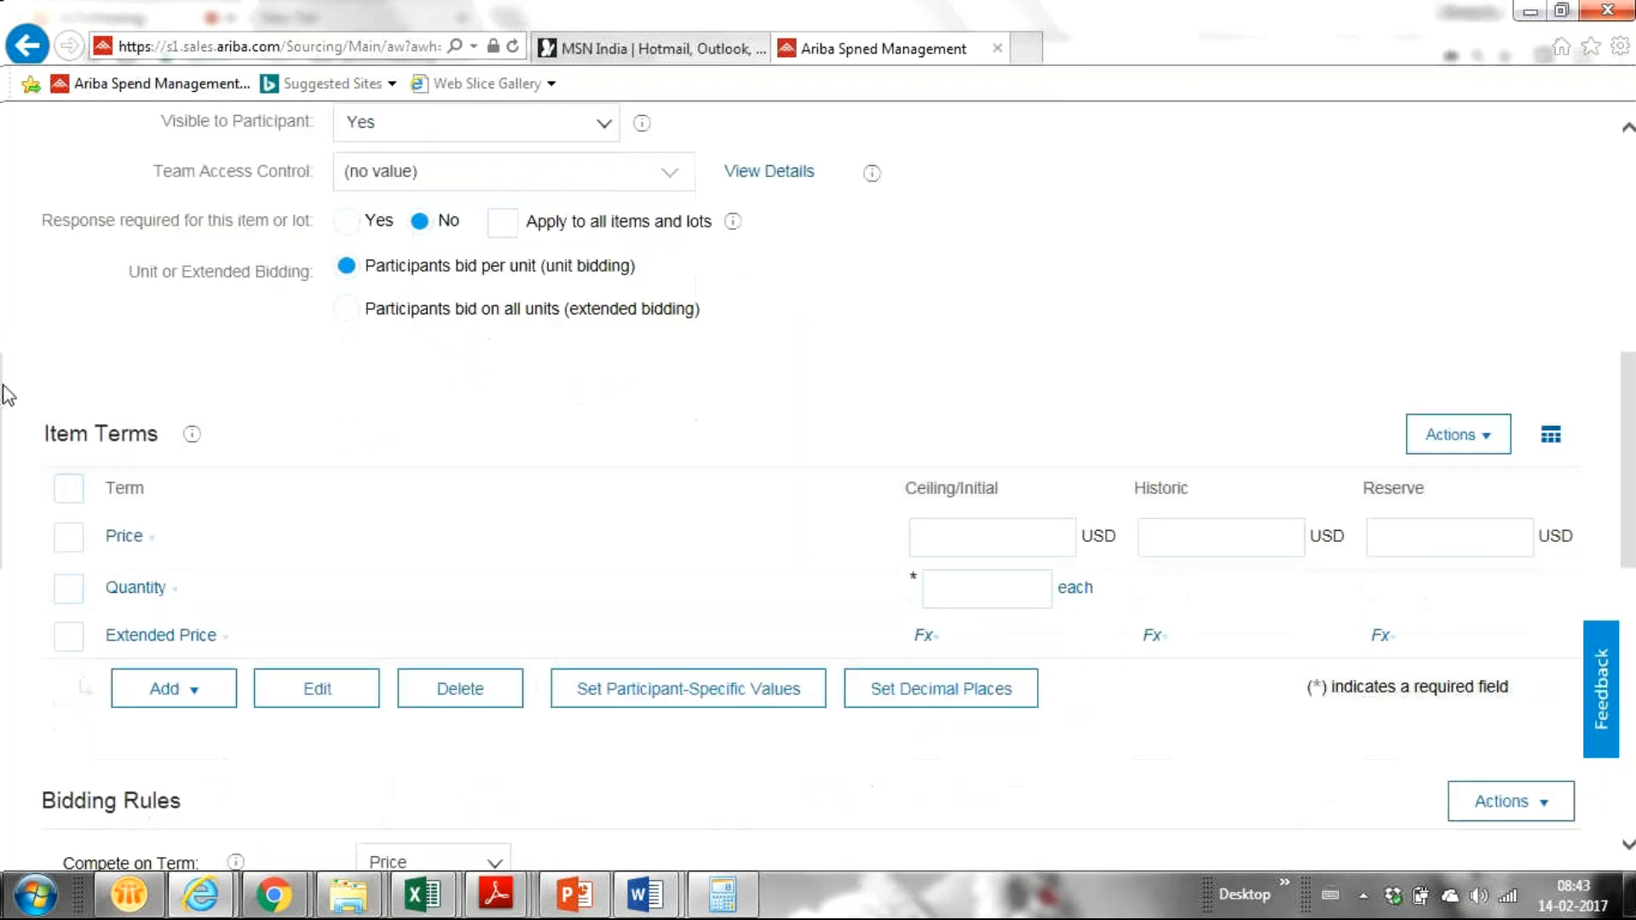
left_click(995, 536)
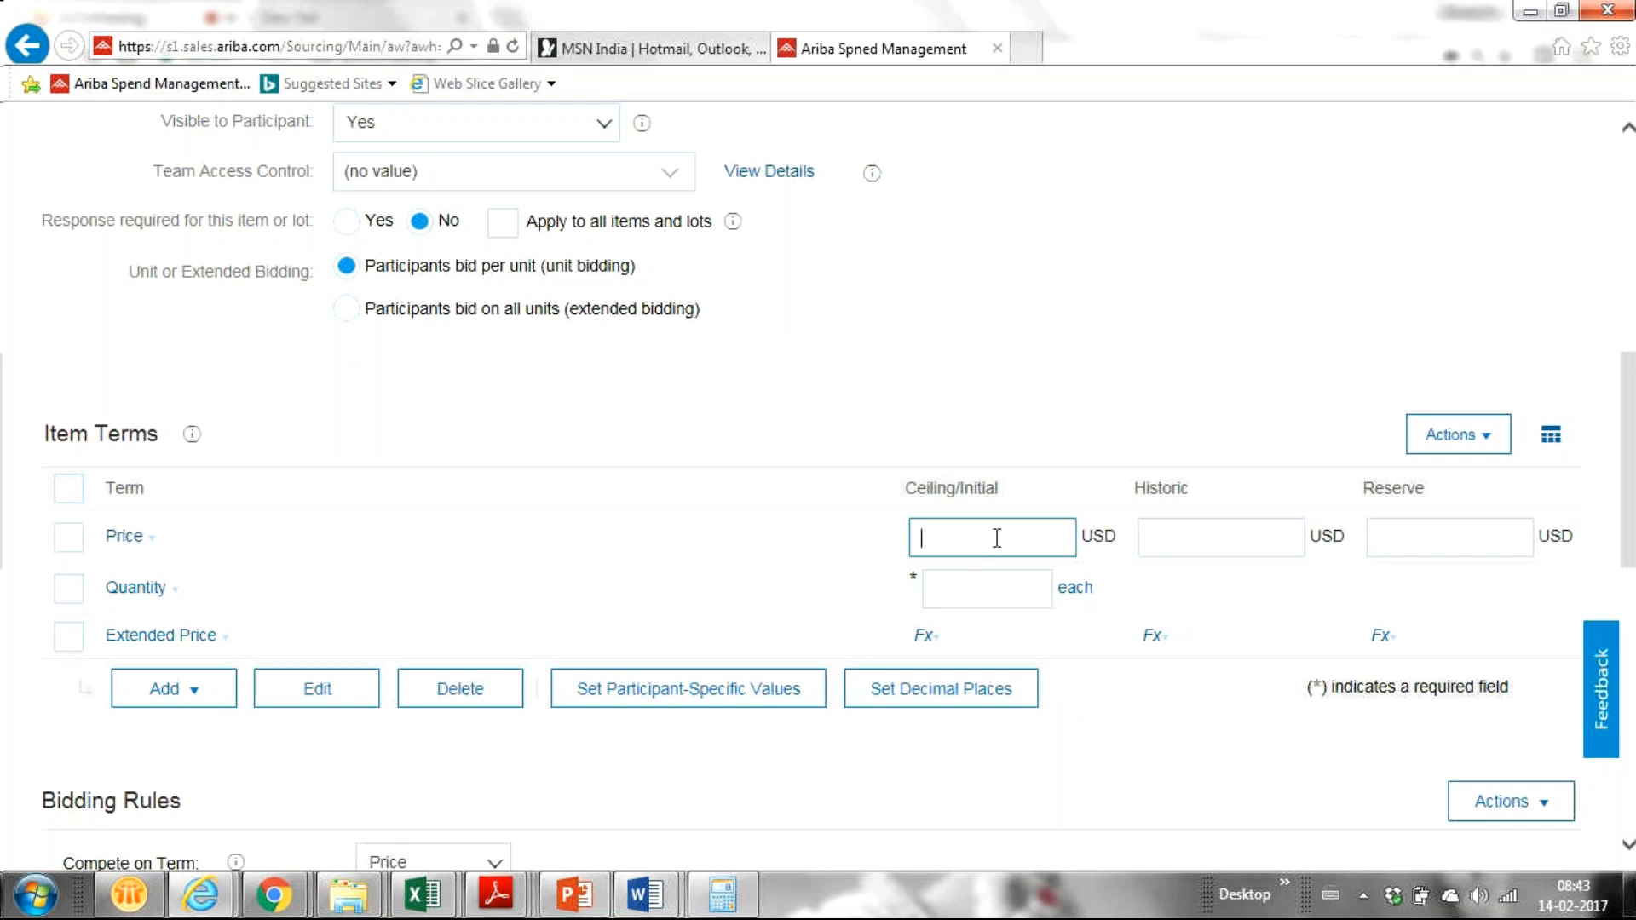
Step: Enter quantity 10 and a Price ceiling/initial value of 120 USD
left_click(1001, 589)
type("10")
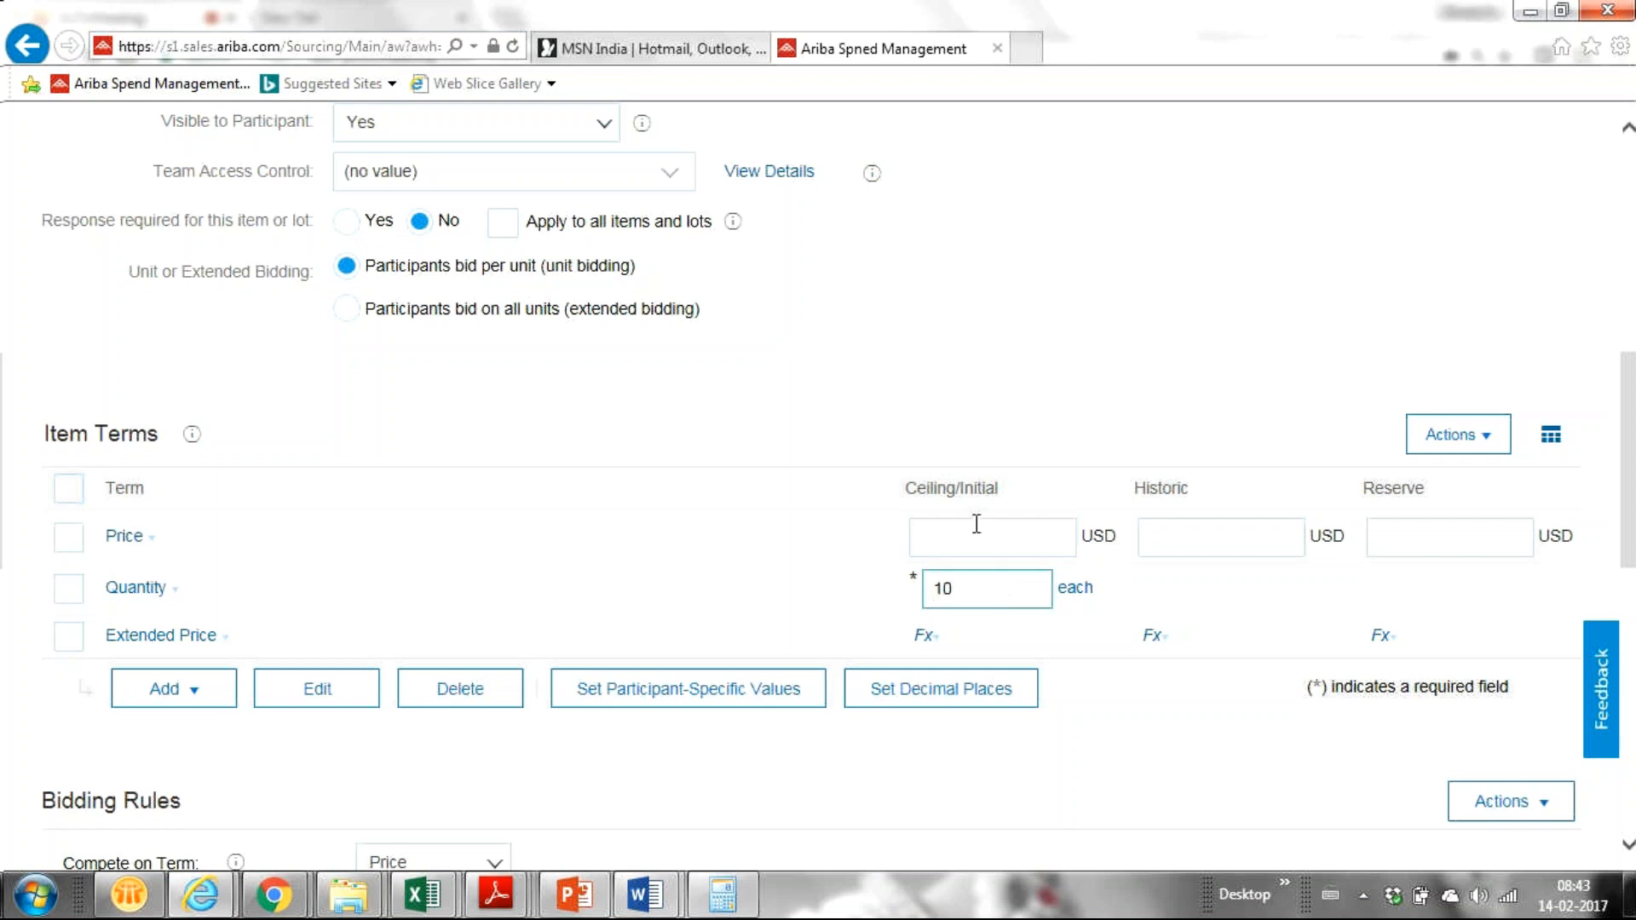
left_click(950, 544)
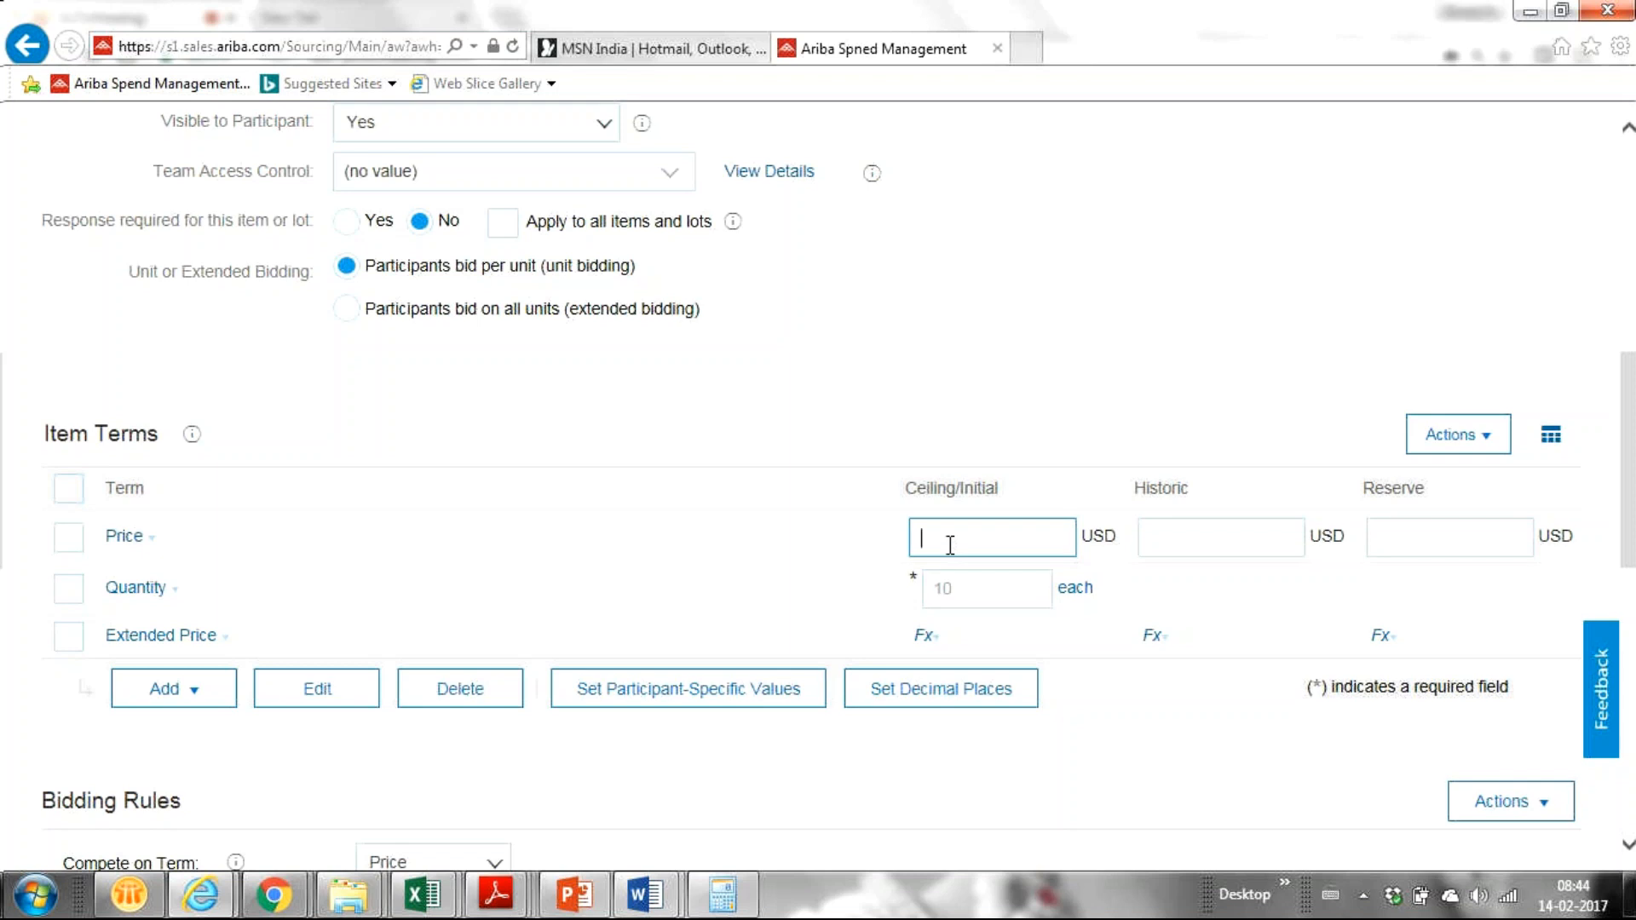
type("120")
Step: Set the Price historic value to 140 USD, replacing the earlier 130
left_click(1181, 539)
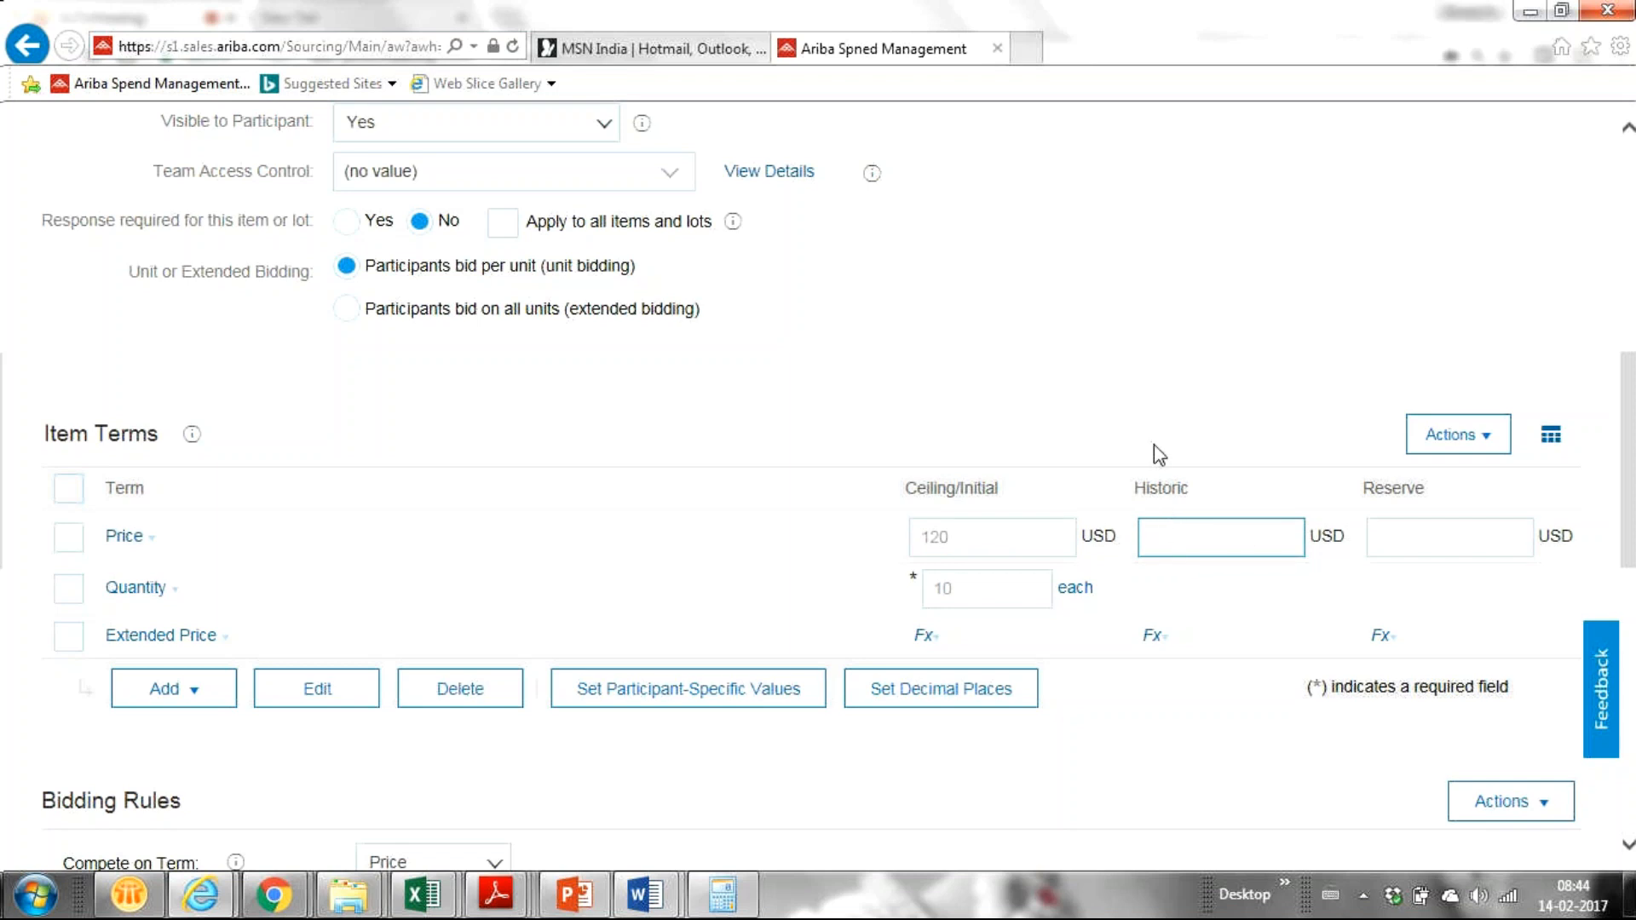
type("130")
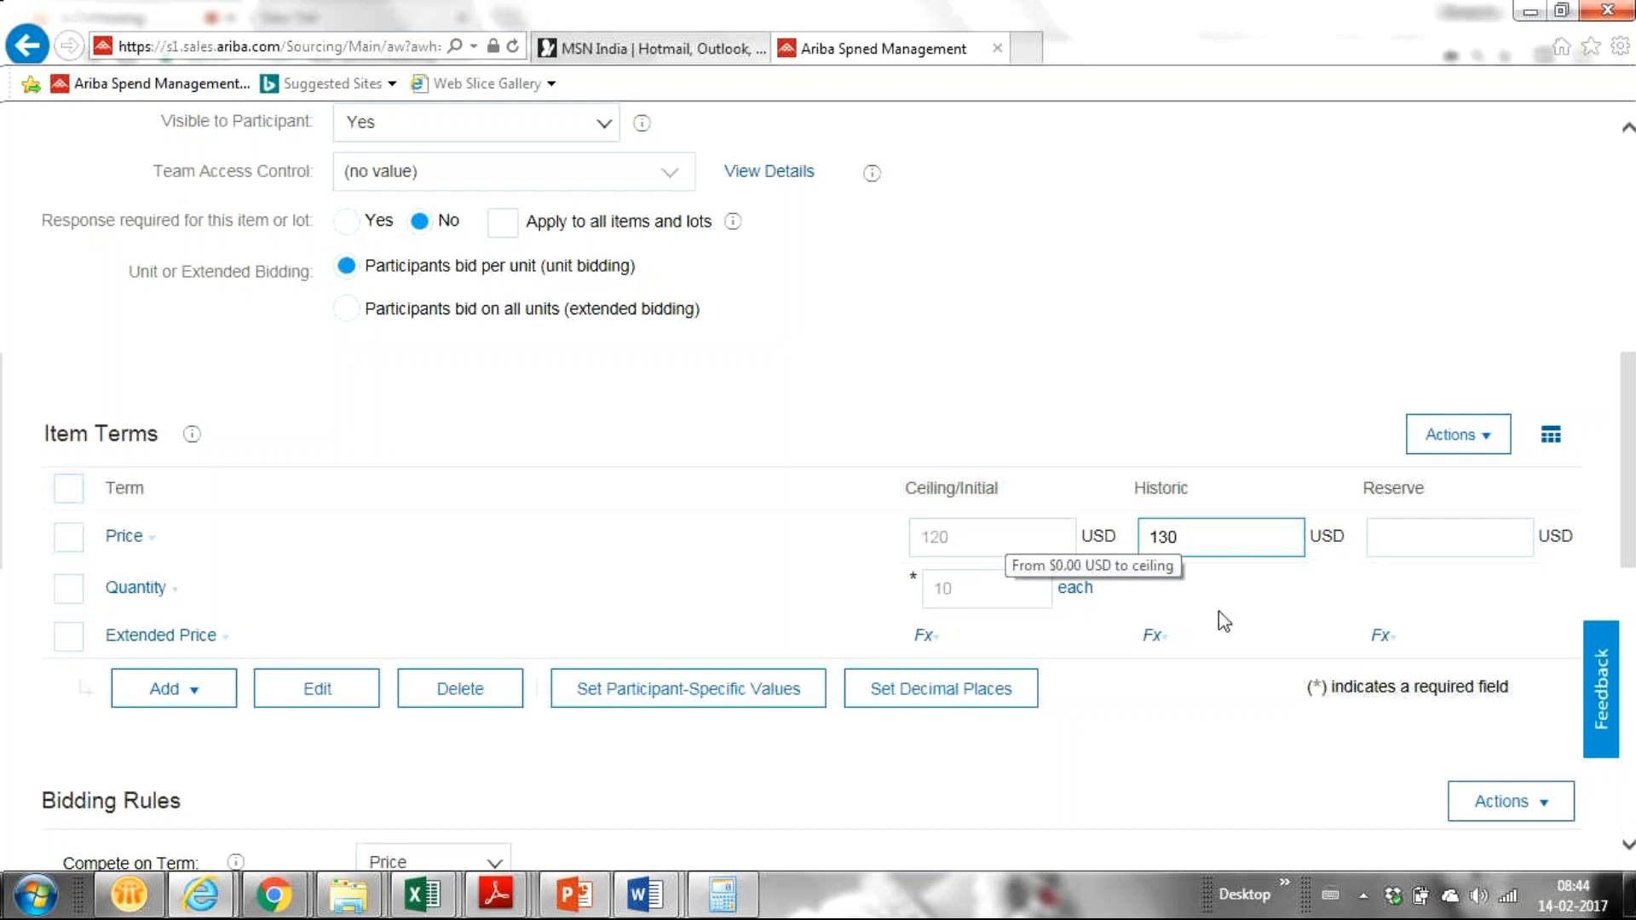
key("BackSpace")
key("BackSpace")
key("BackSpace")
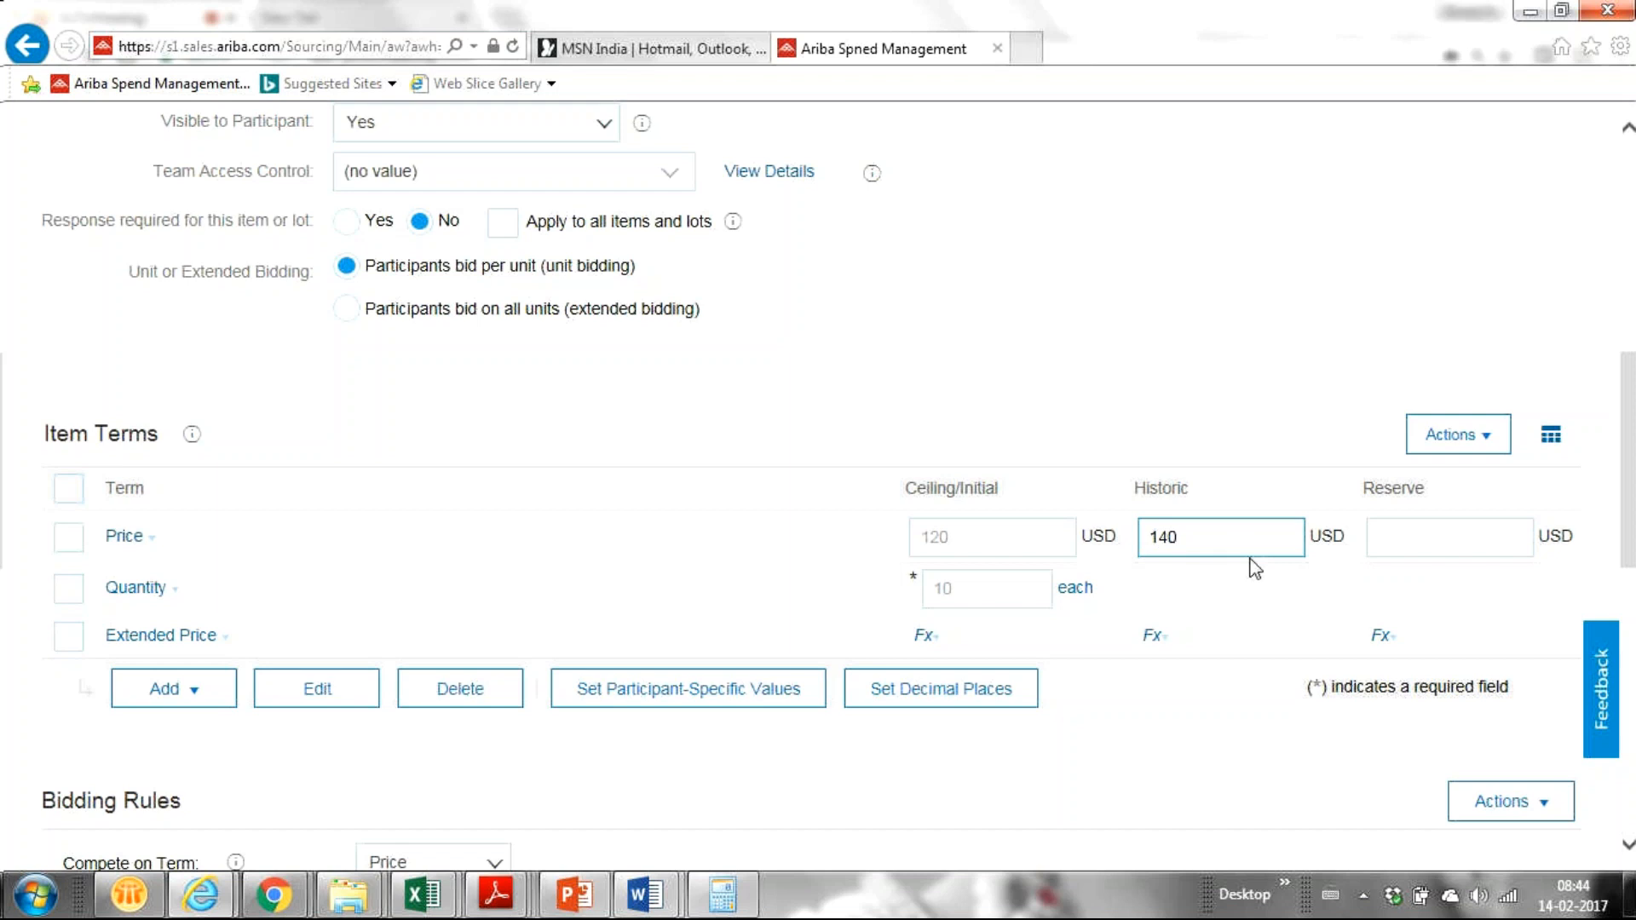
type("1")
type("00")
key("BackSpace")
key("BackSpace")
key("BackSpace")
type("1000")
key("BackSpace")
key("BackSpace")
key("BackSpace")
key("BackSpace")
type("140")
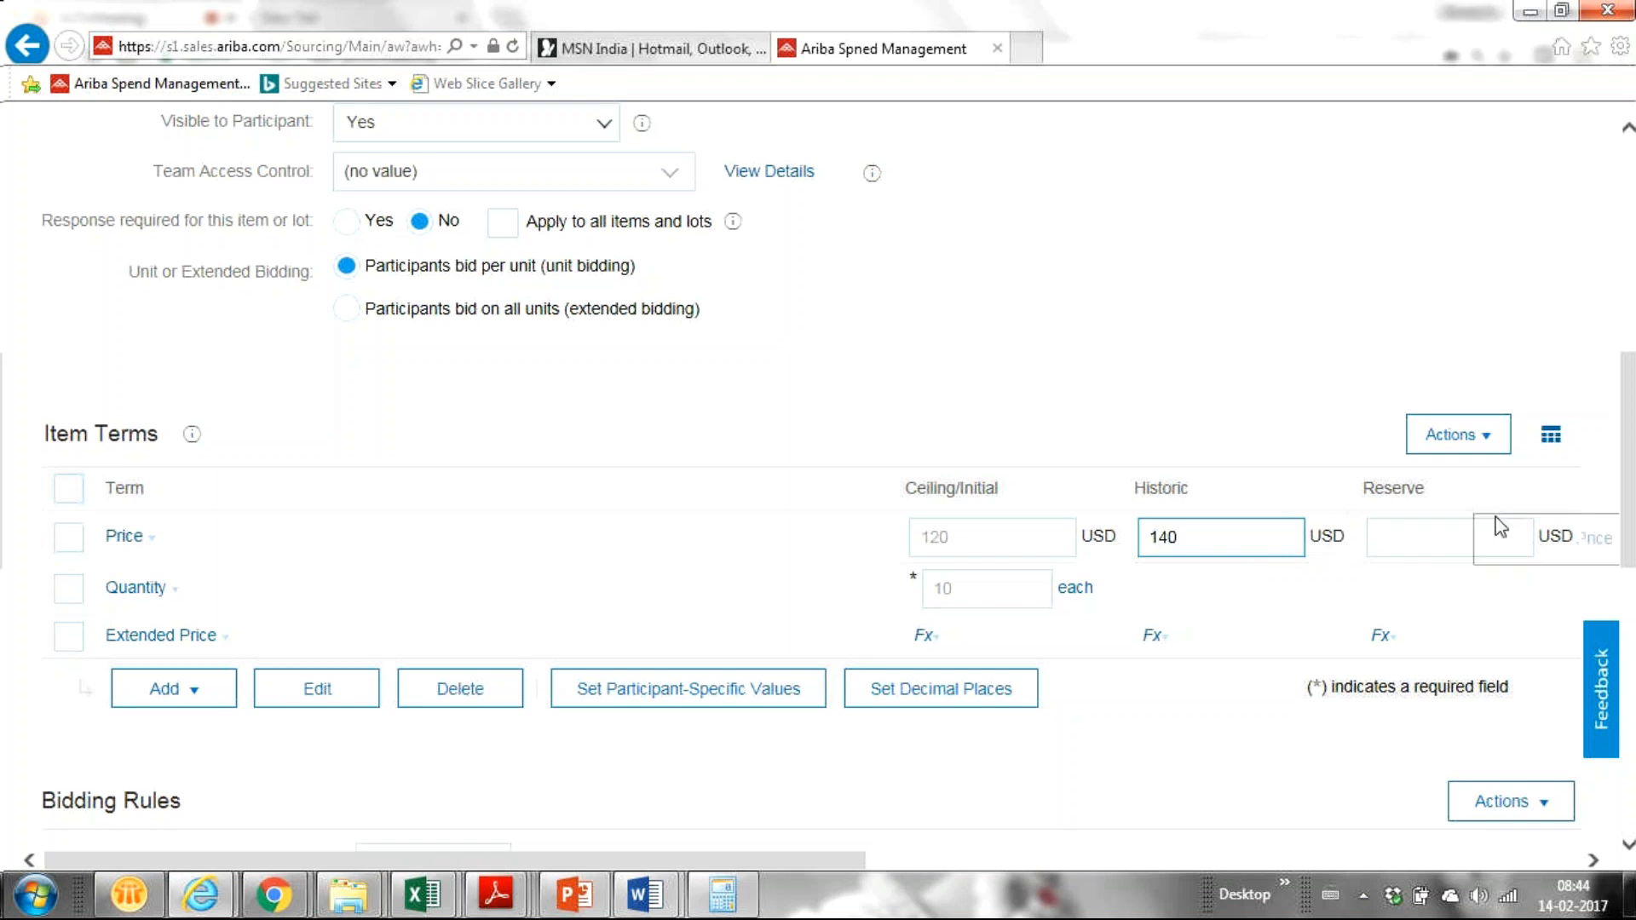
Step: Enter a 100 USD reserve price and review the ceiling and reserve values
left_click(1376, 536)
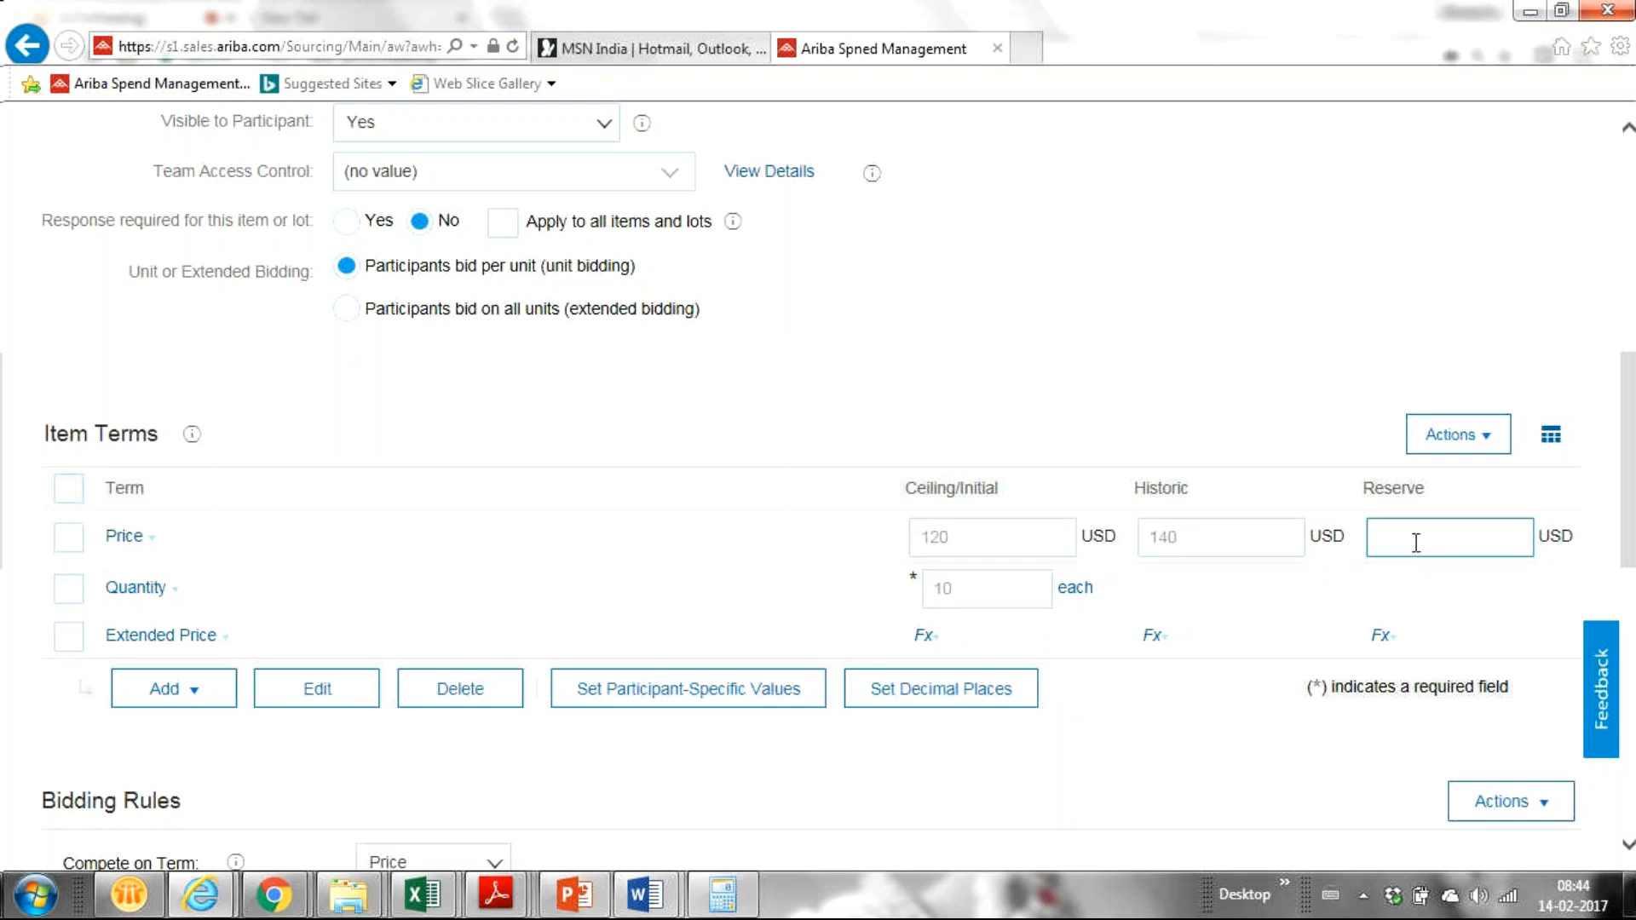
type("100")
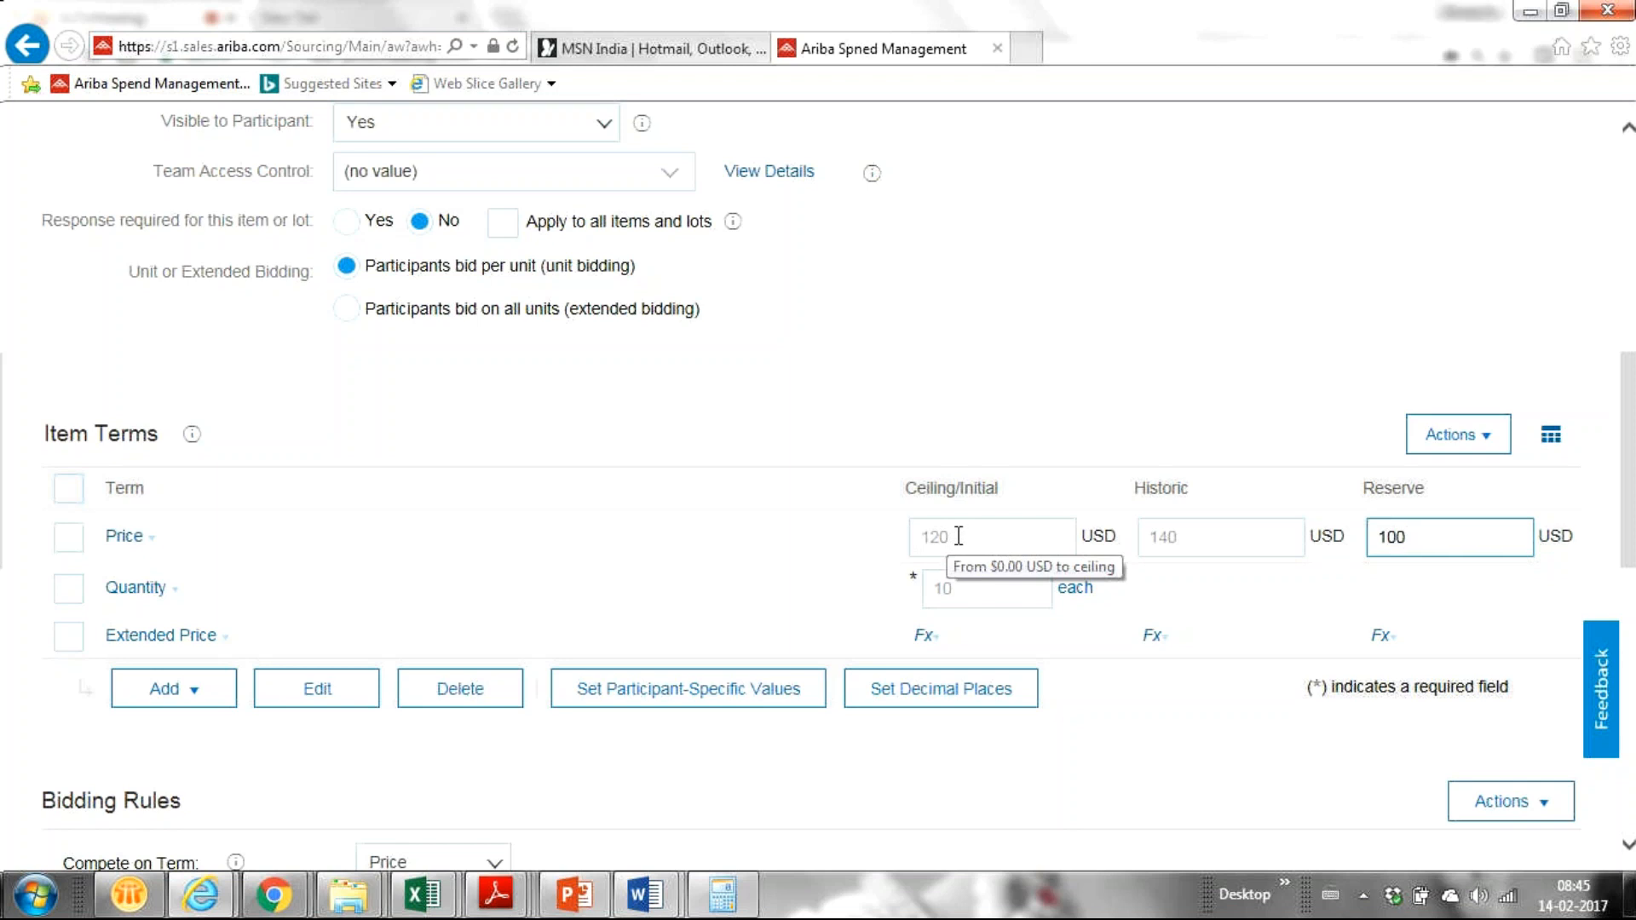
left_click_drag(959, 538, 895, 544)
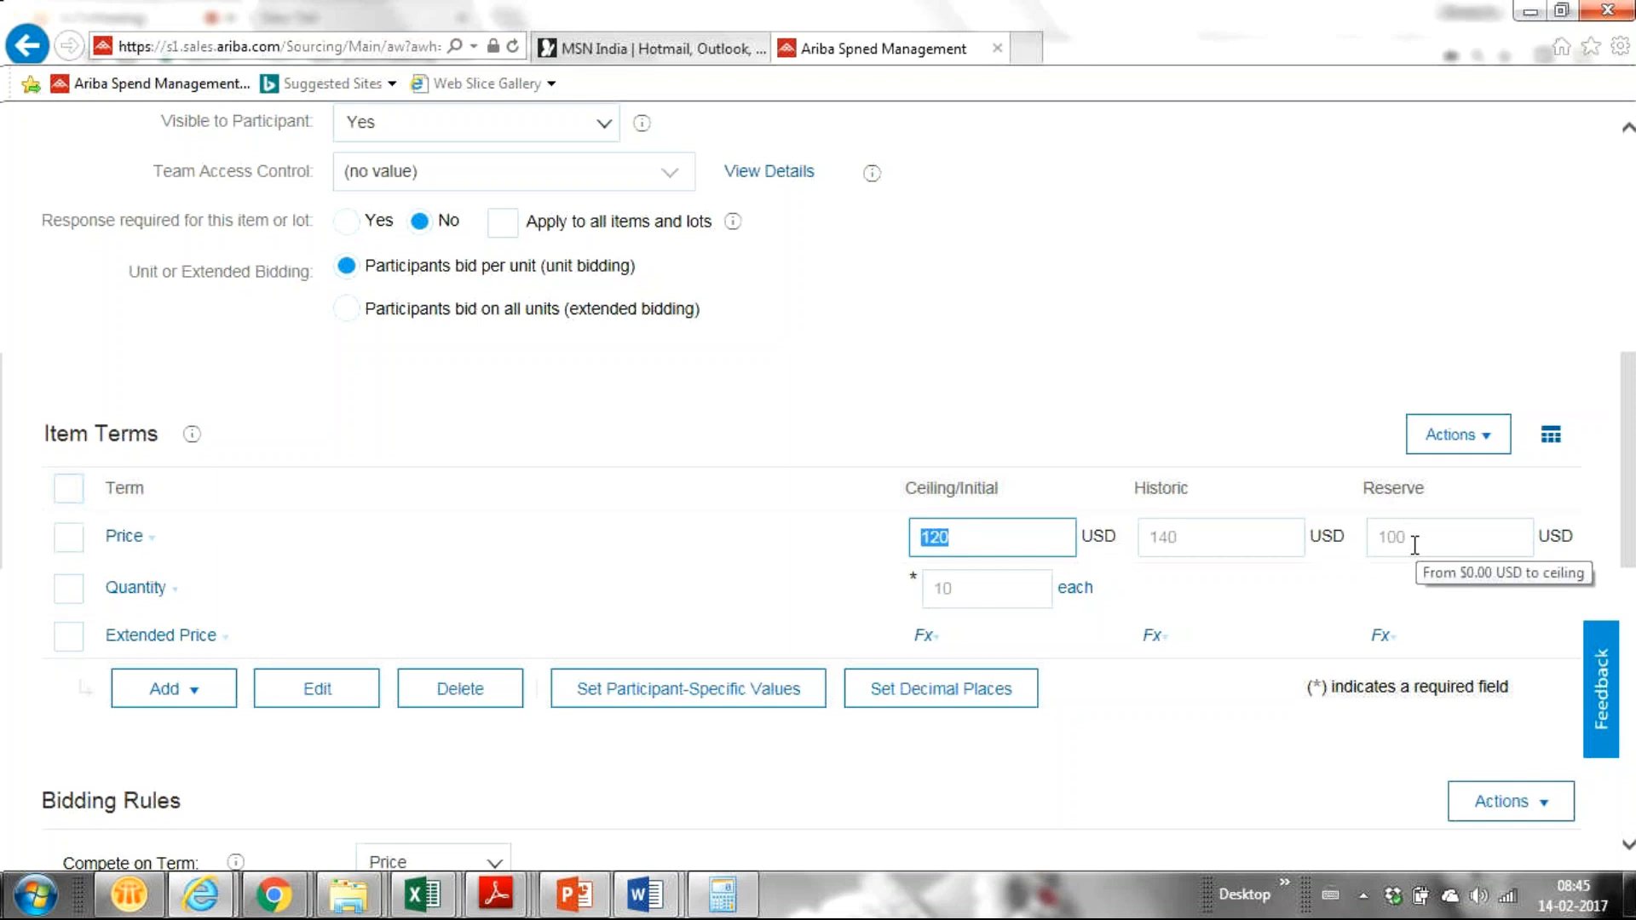
left_click_drag(1415, 544, 1363, 533)
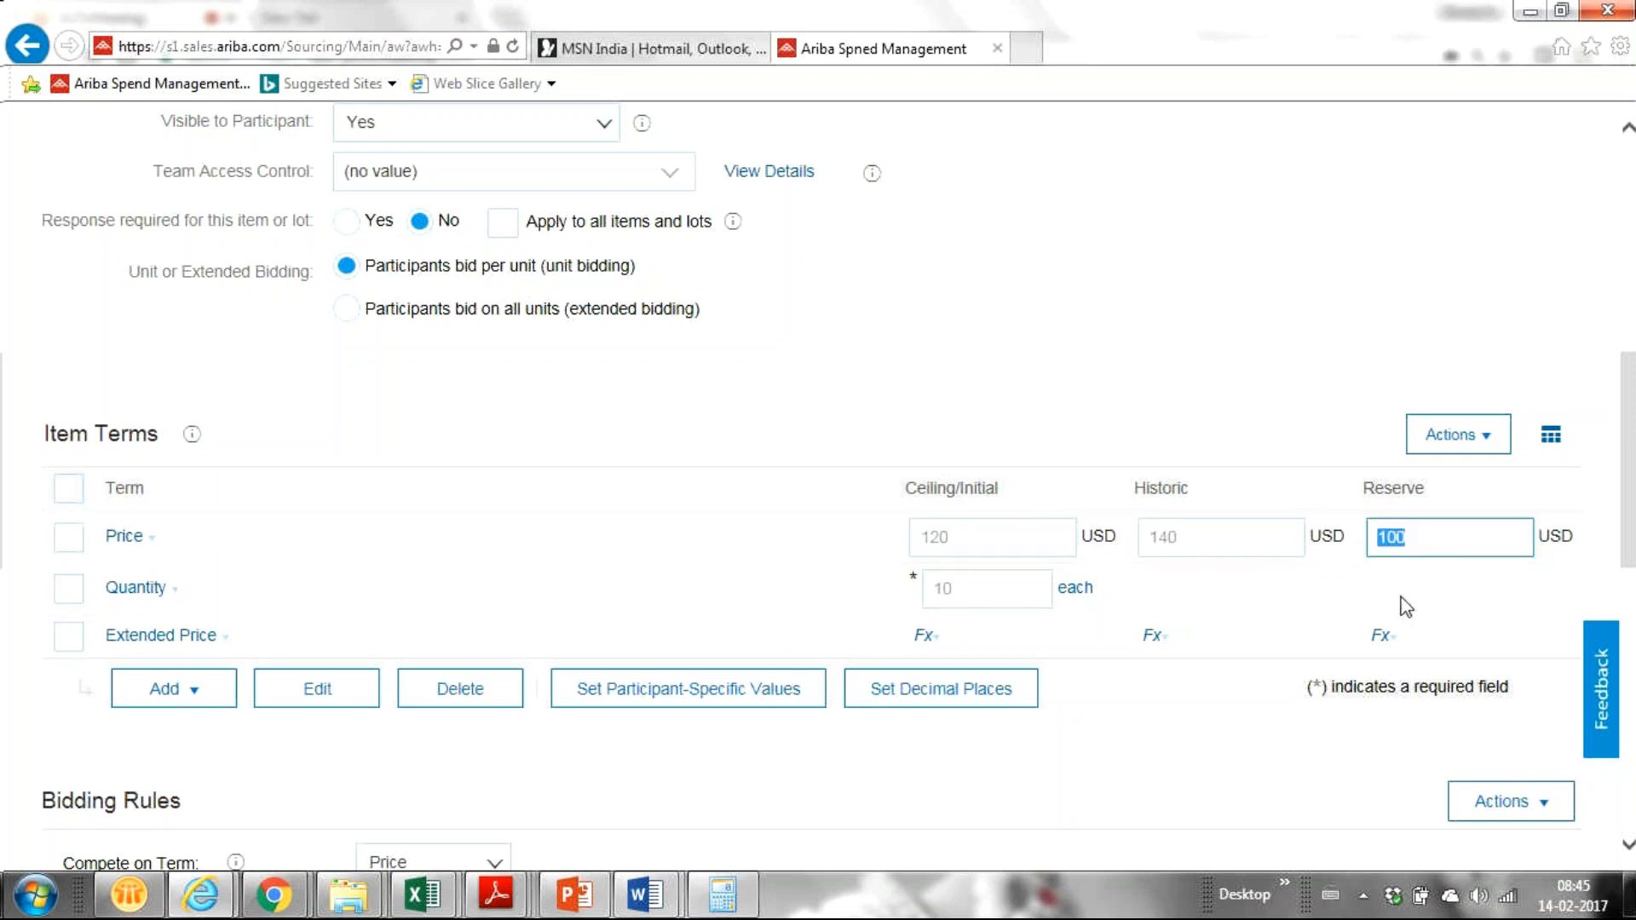
left_click(1426, 543)
left_click_drag(1417, 538, 1365, 538)
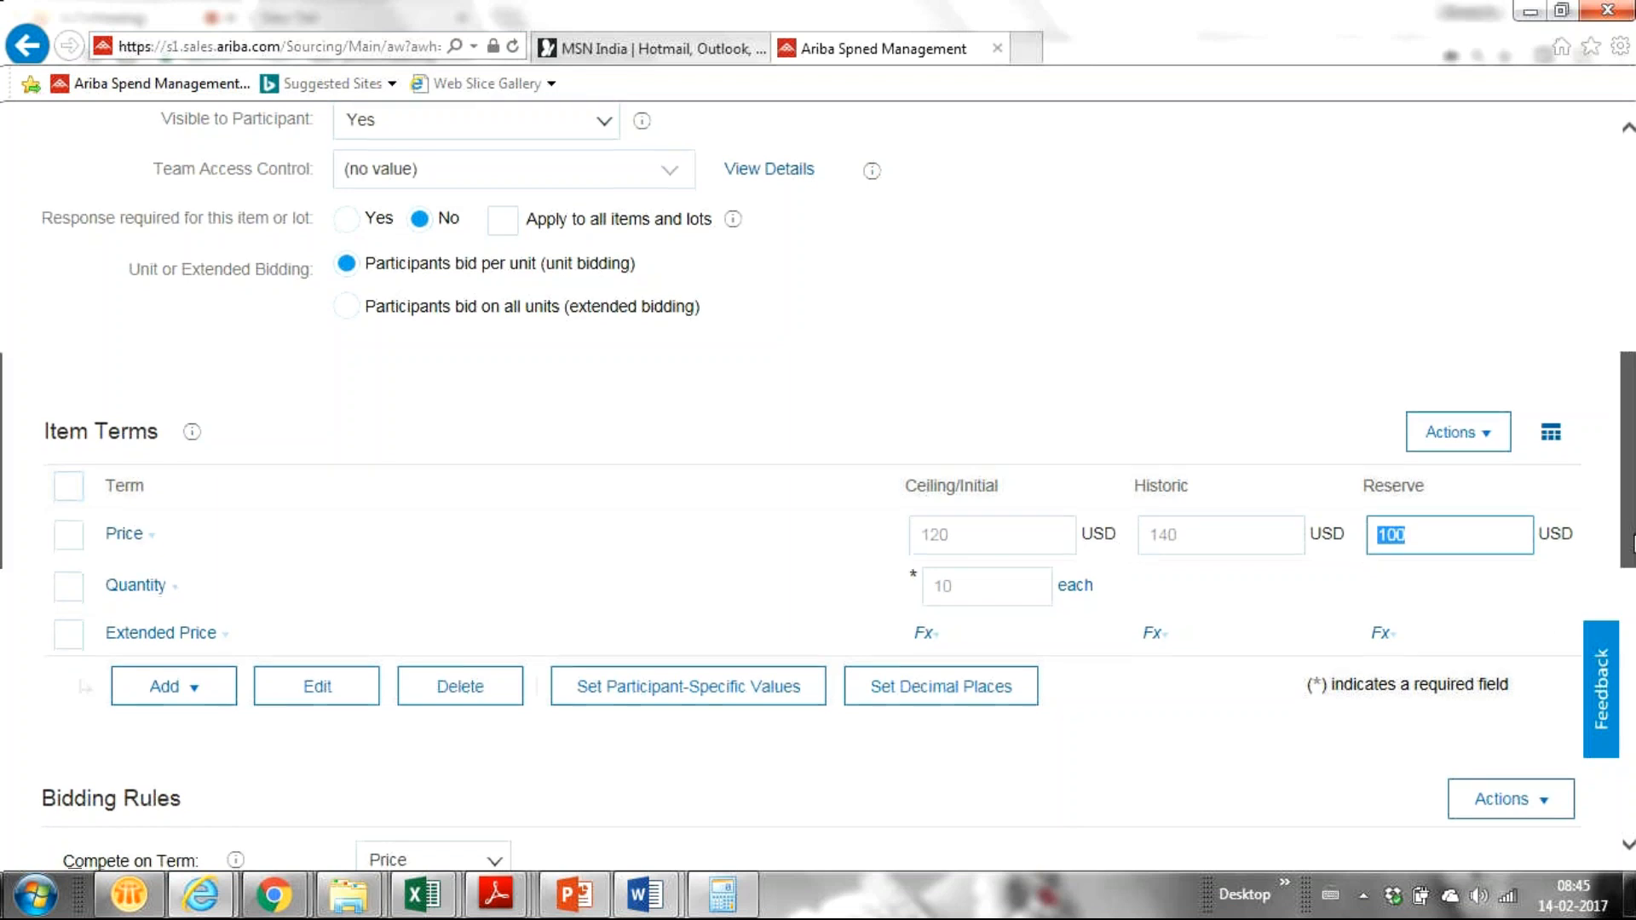
scroll(1633, 542, "down", 1)
scroll(1628, 562, "down", 2)
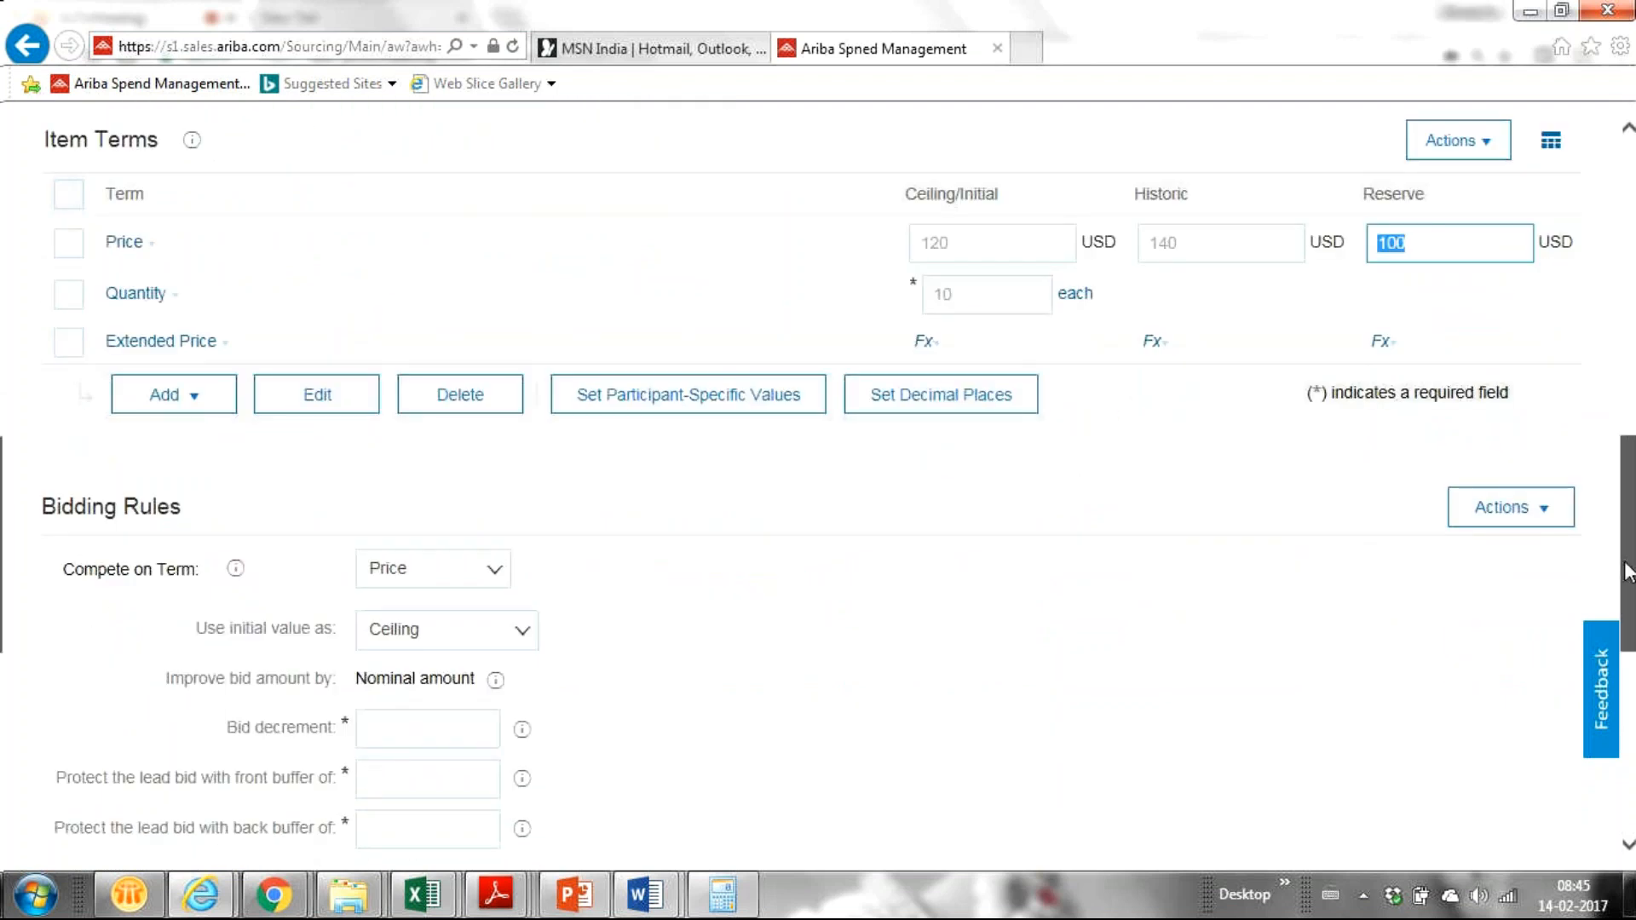
scroll(1035, 426, "up", 2)
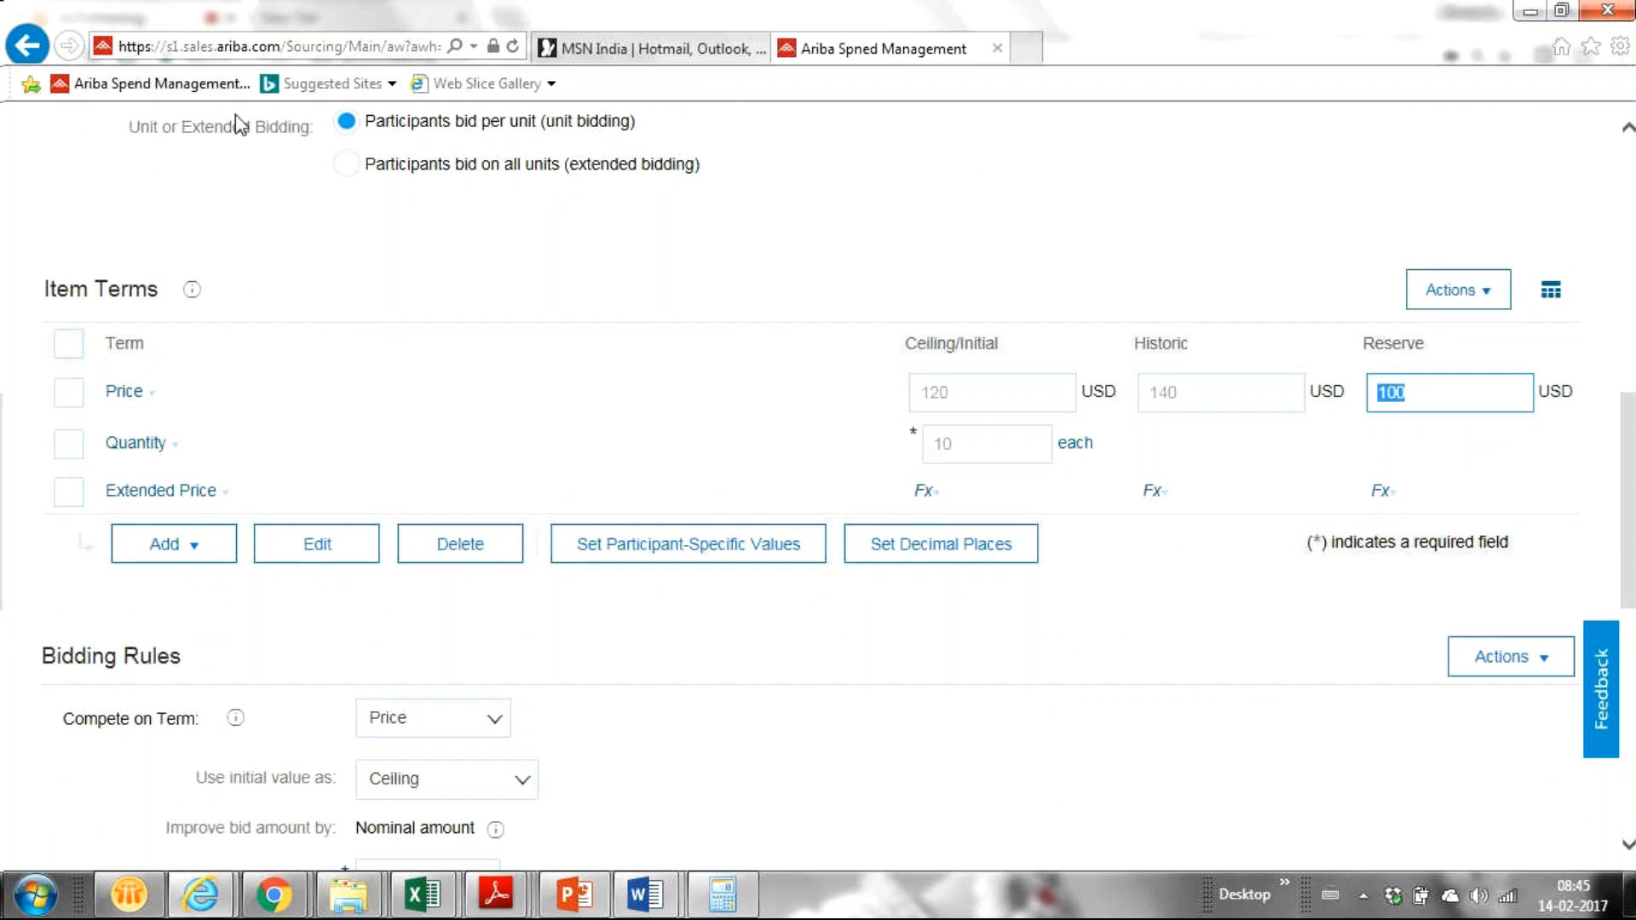
Step: Try extended bidding with extended prices 1000/1200/1000, then revert to per-unit bidding
left_click(346, 164)
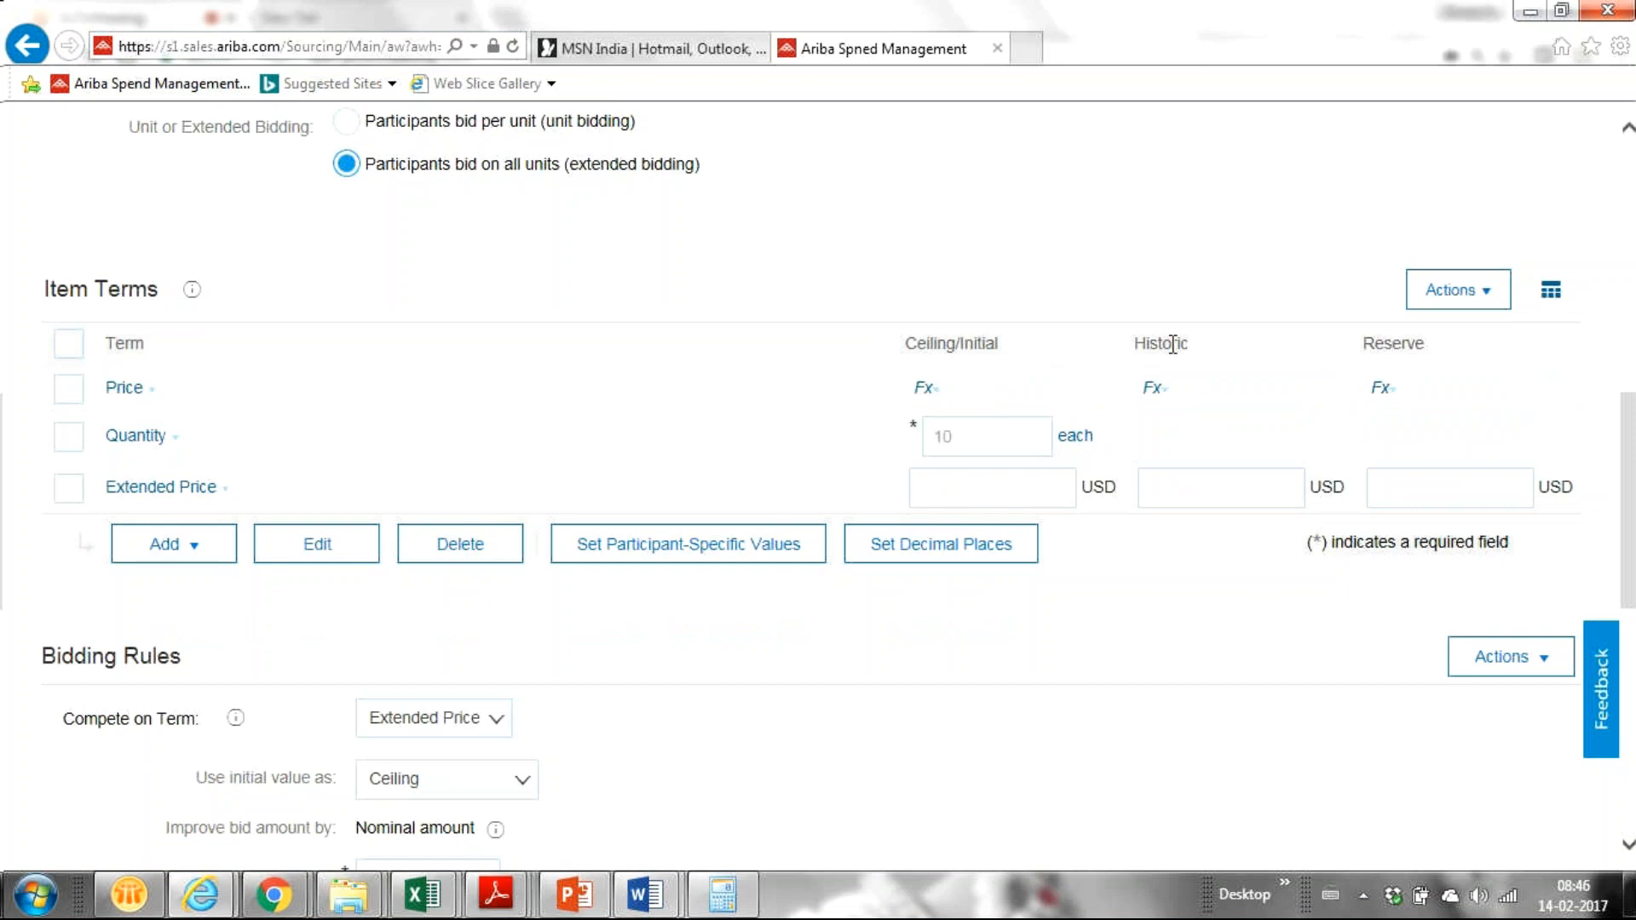
left_click(1020, 499)
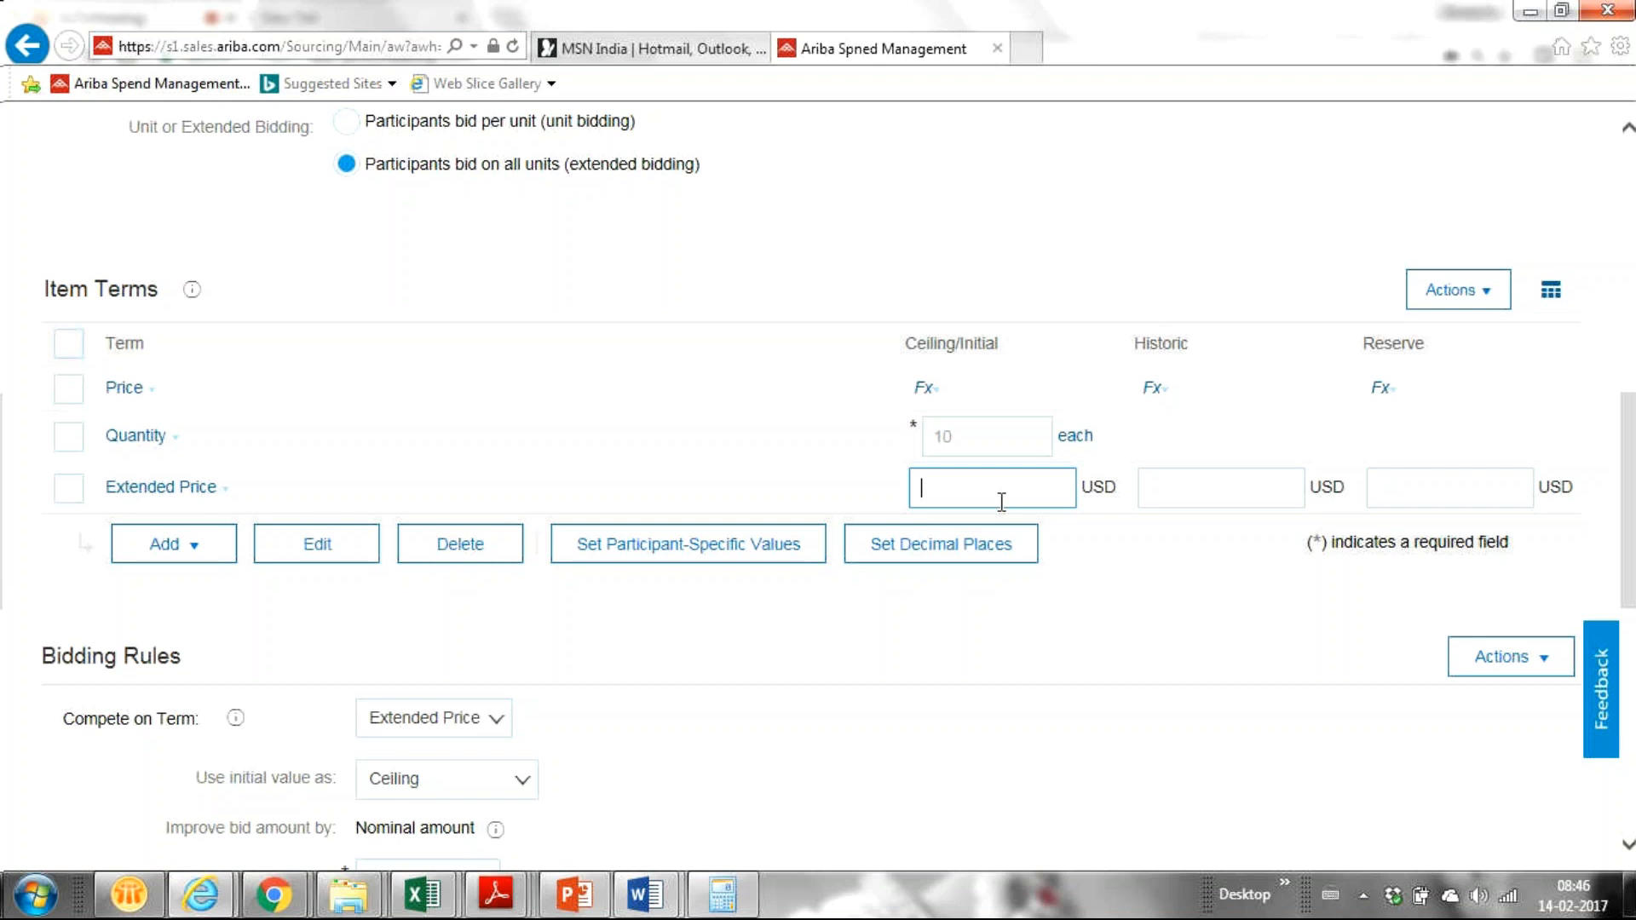
type("1000")
left_click(1173, 489)
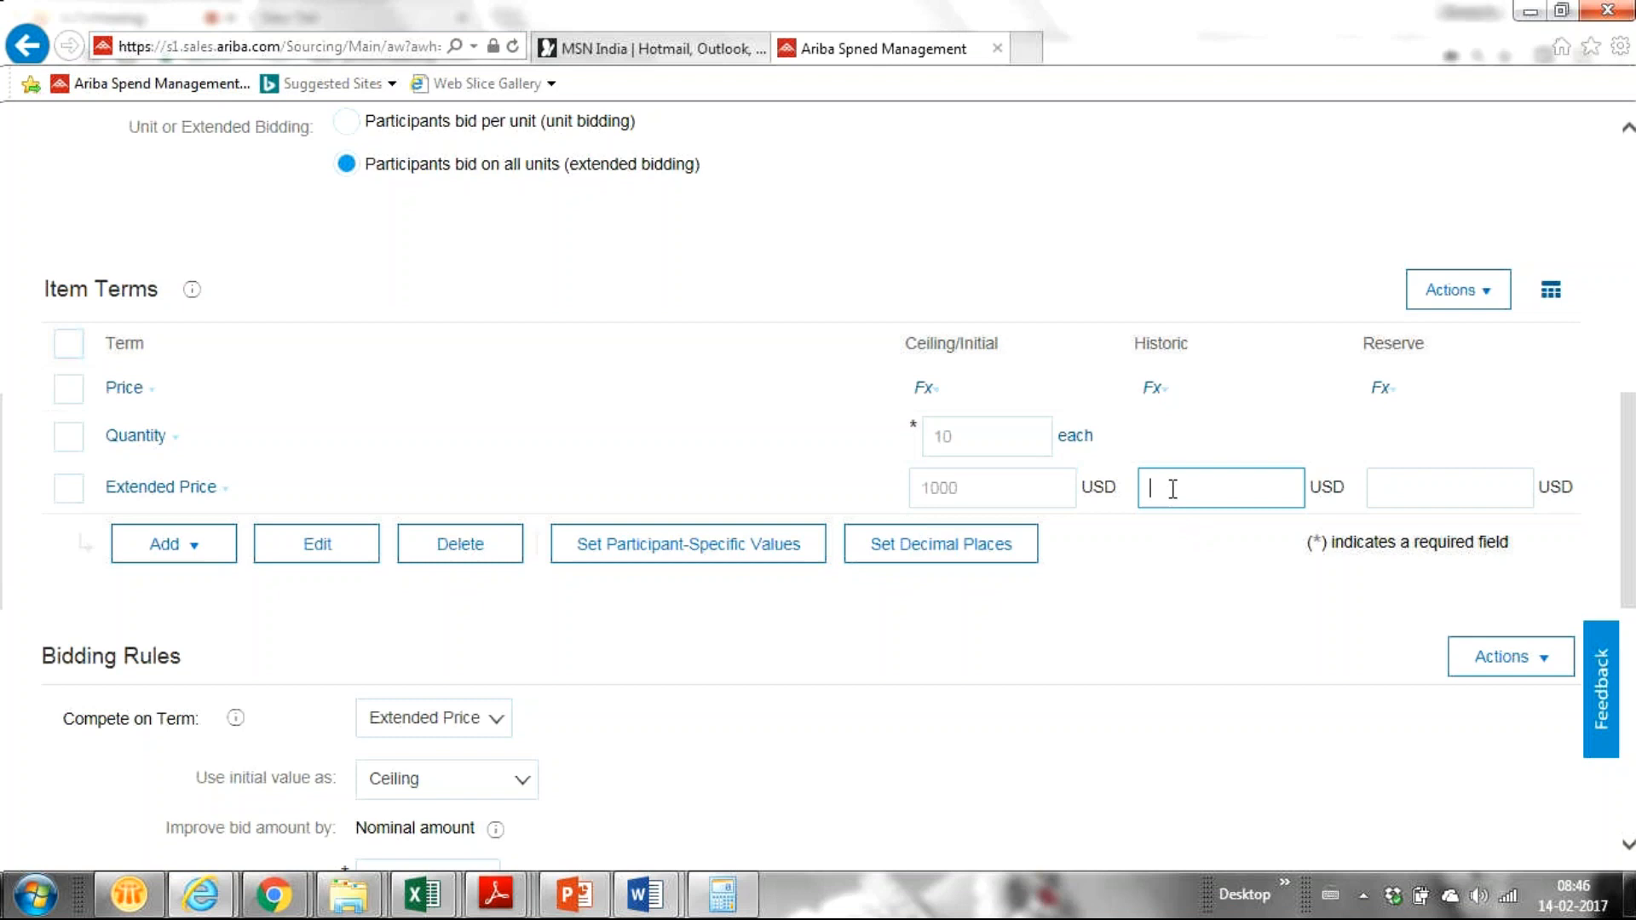
type("1200")
left_click(1386, 493)
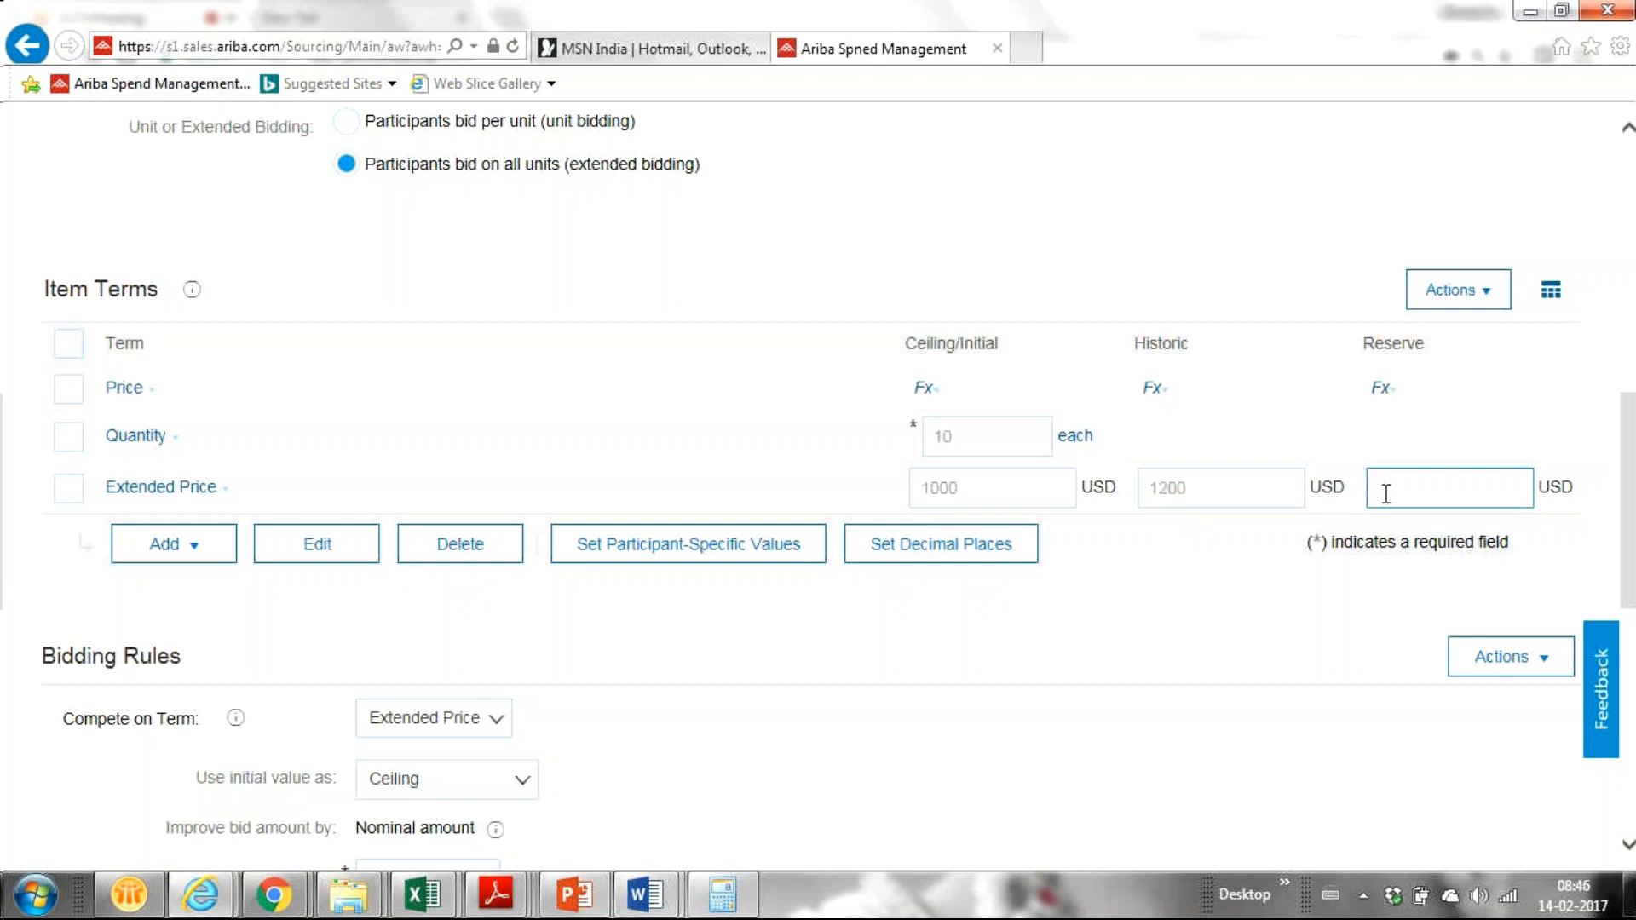
type("1000")
scroll(1630, 521, "up", 2)
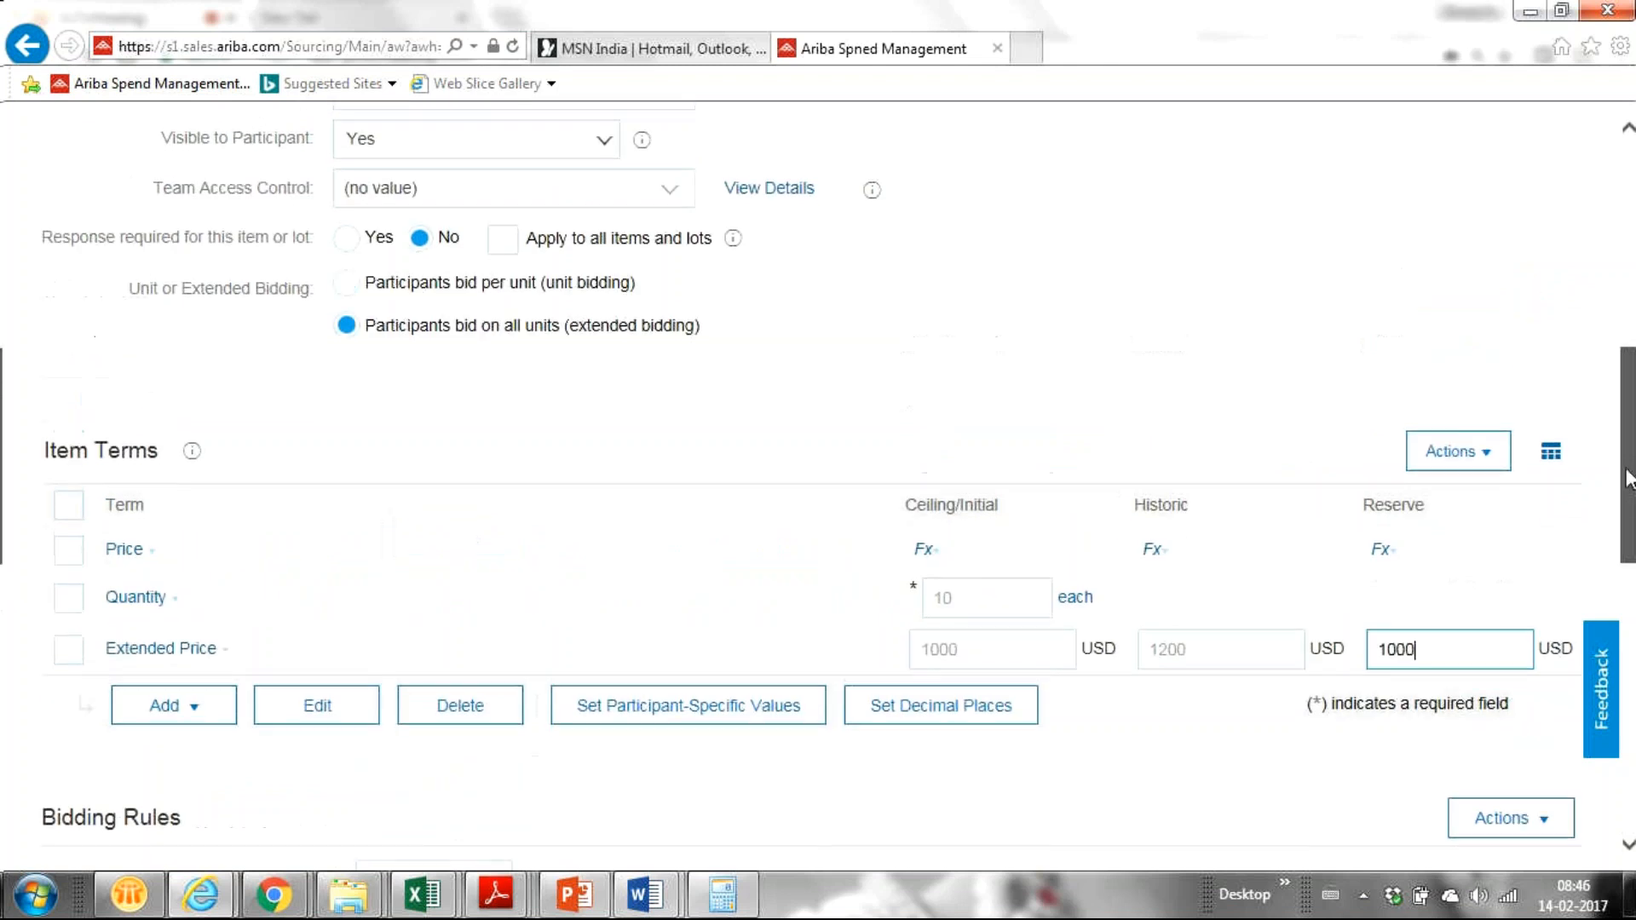
left_click(345, 290)
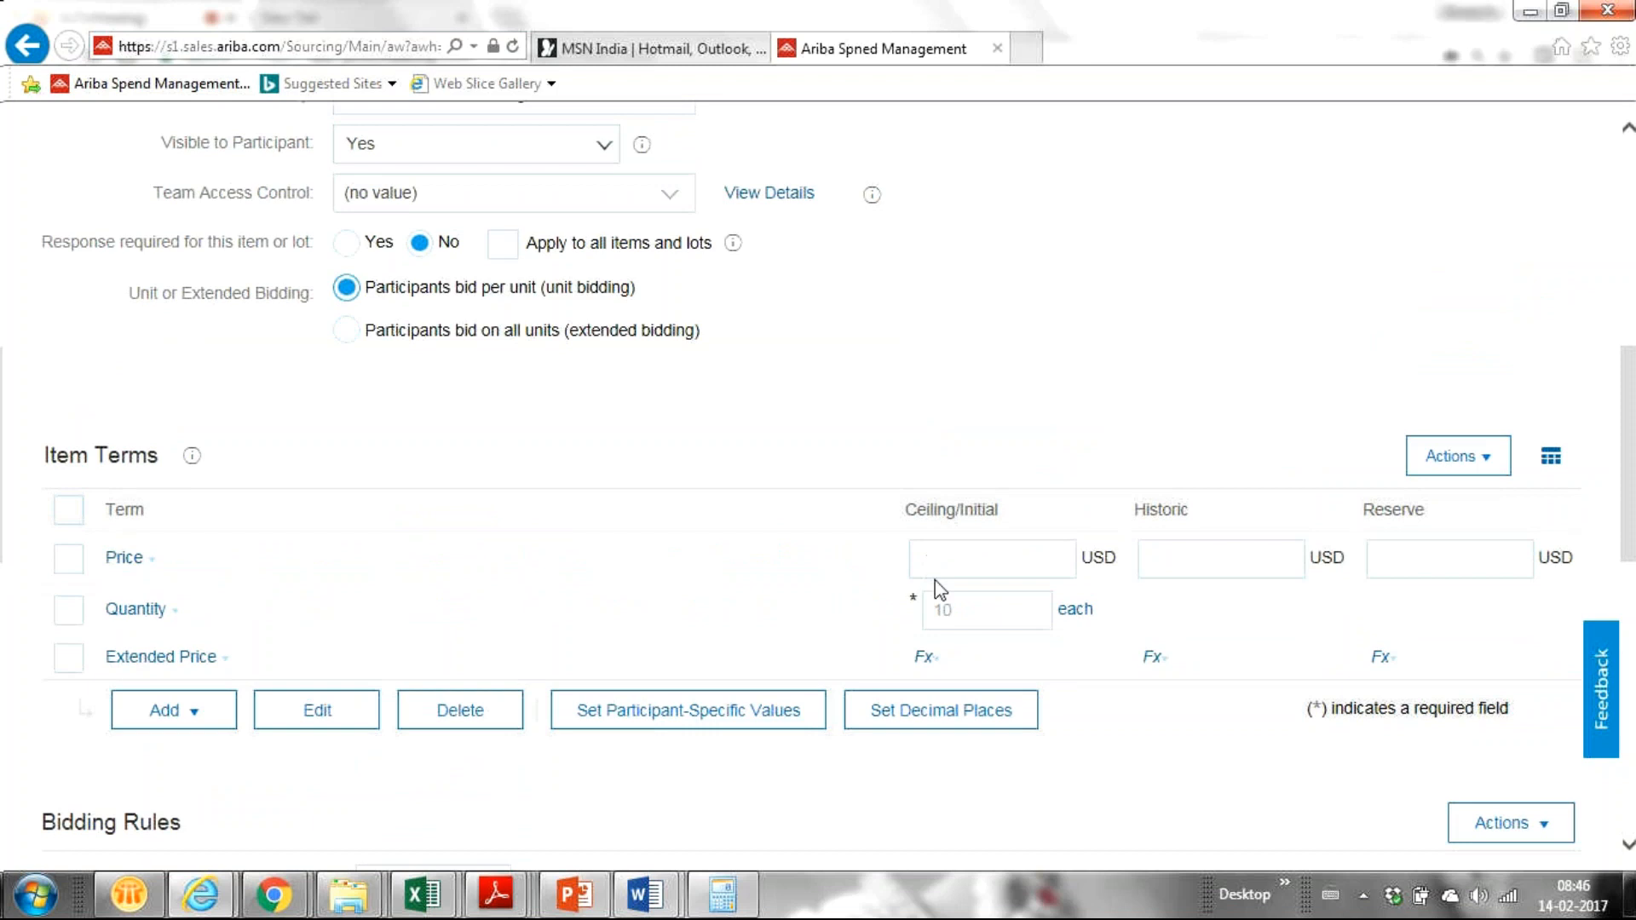
Step: Re-enter Price ceiling 120, historic 140 and reserve 100 USD, then scroll to Bidding Rules
left_click(941, 558)
type("1")
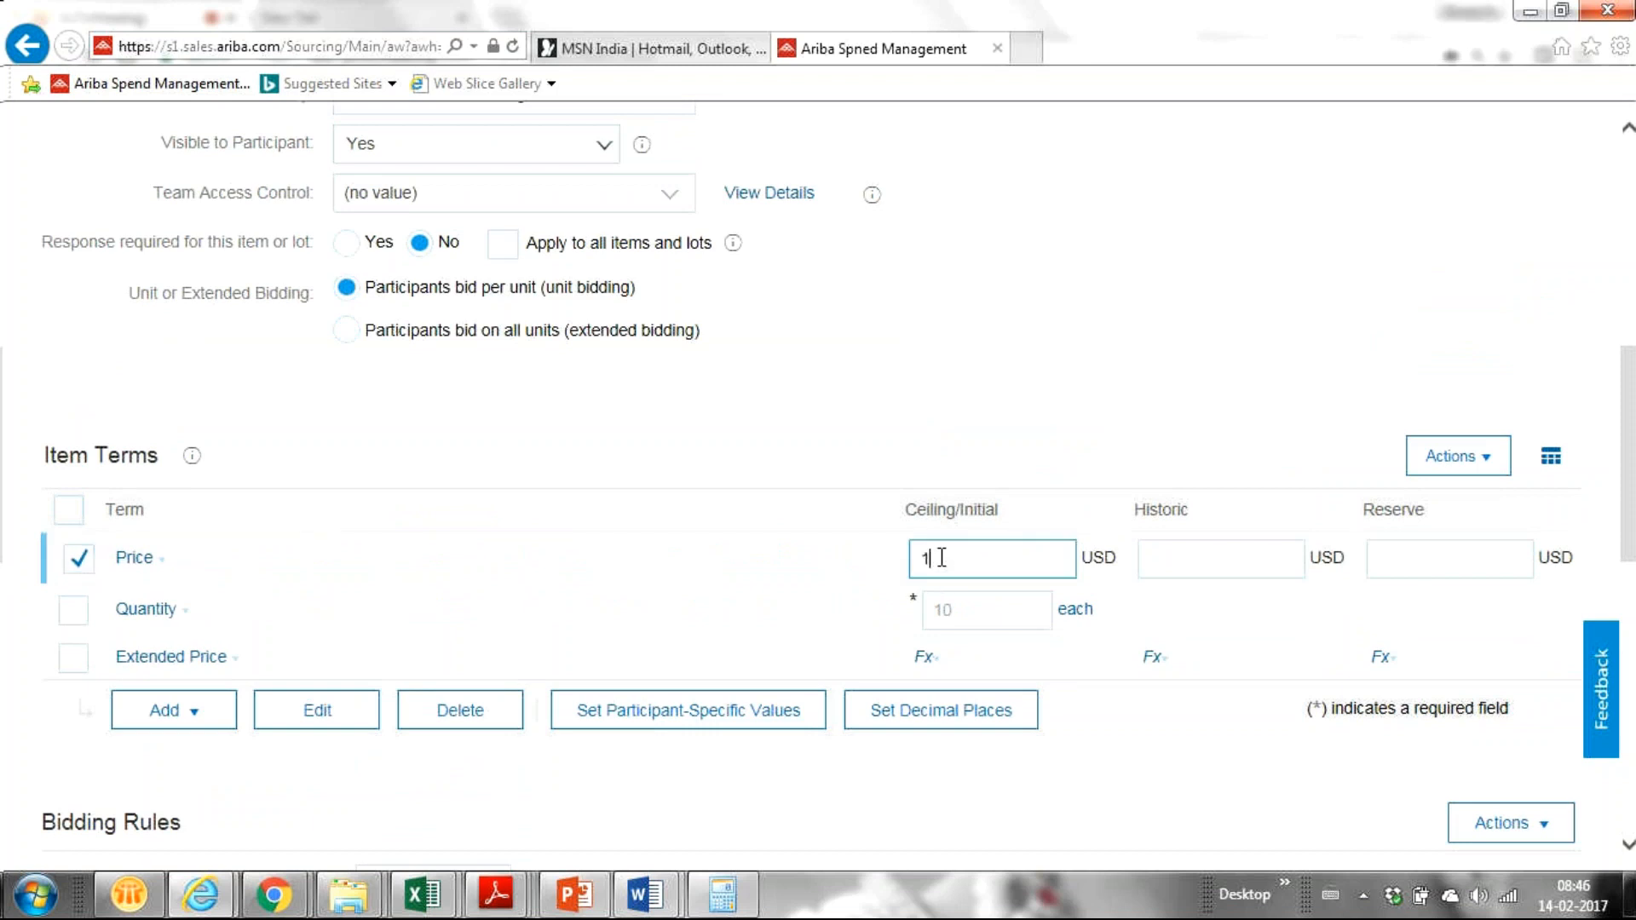
type("0")
key("BackSpace")
key("BackSpace")
type("120")
left_click(1171, 571)
type("140")
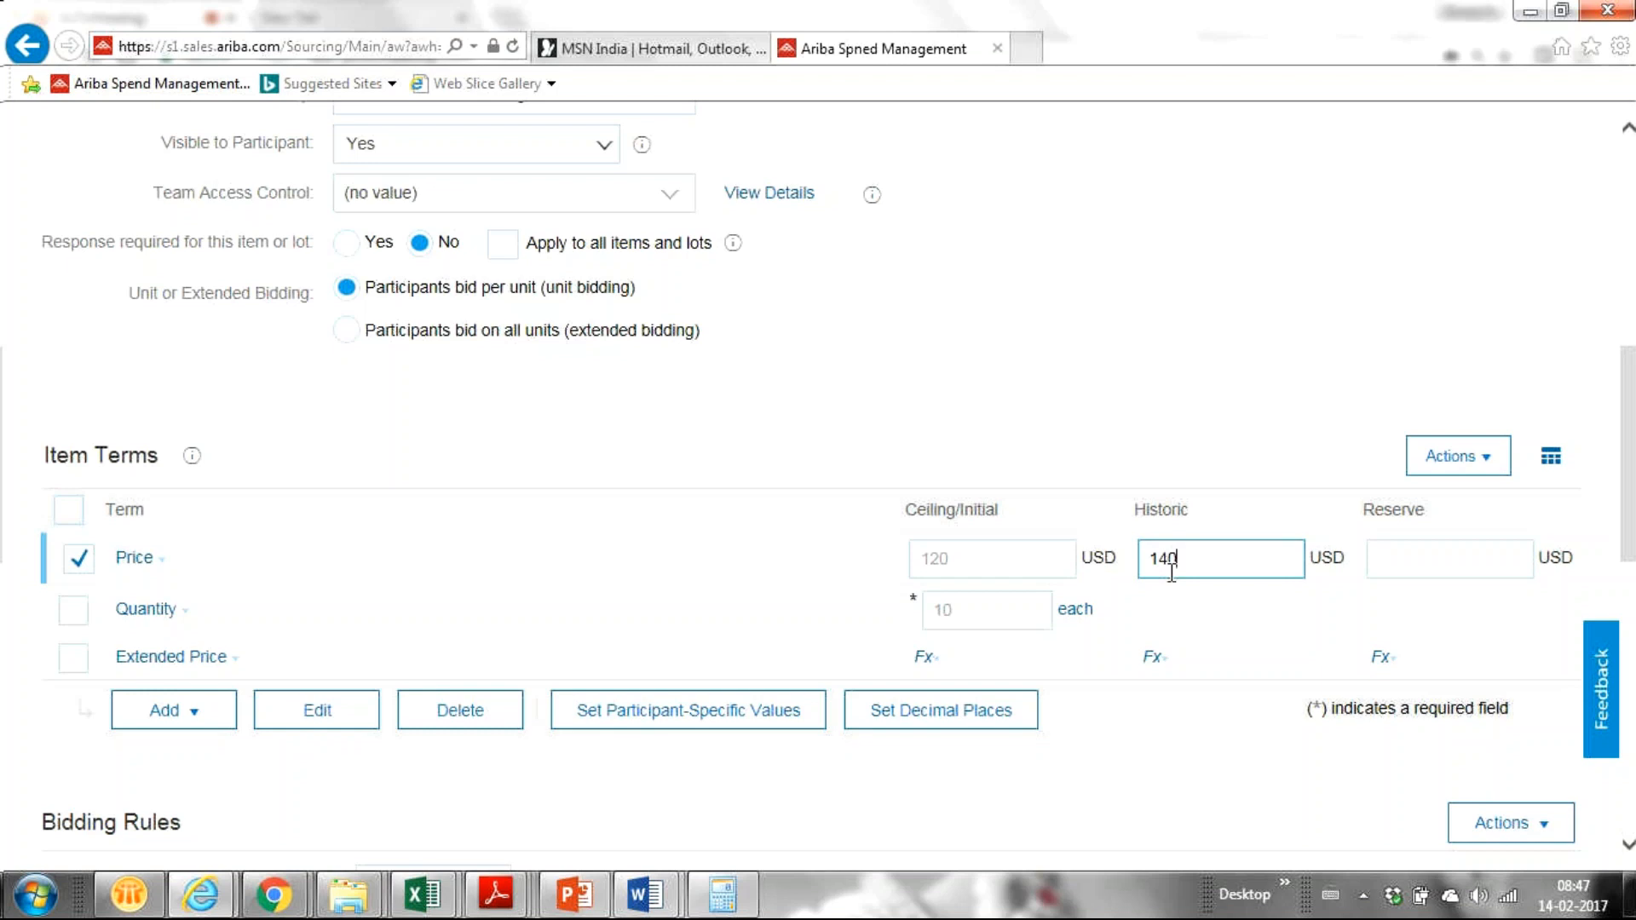
left_click(1410, 559)
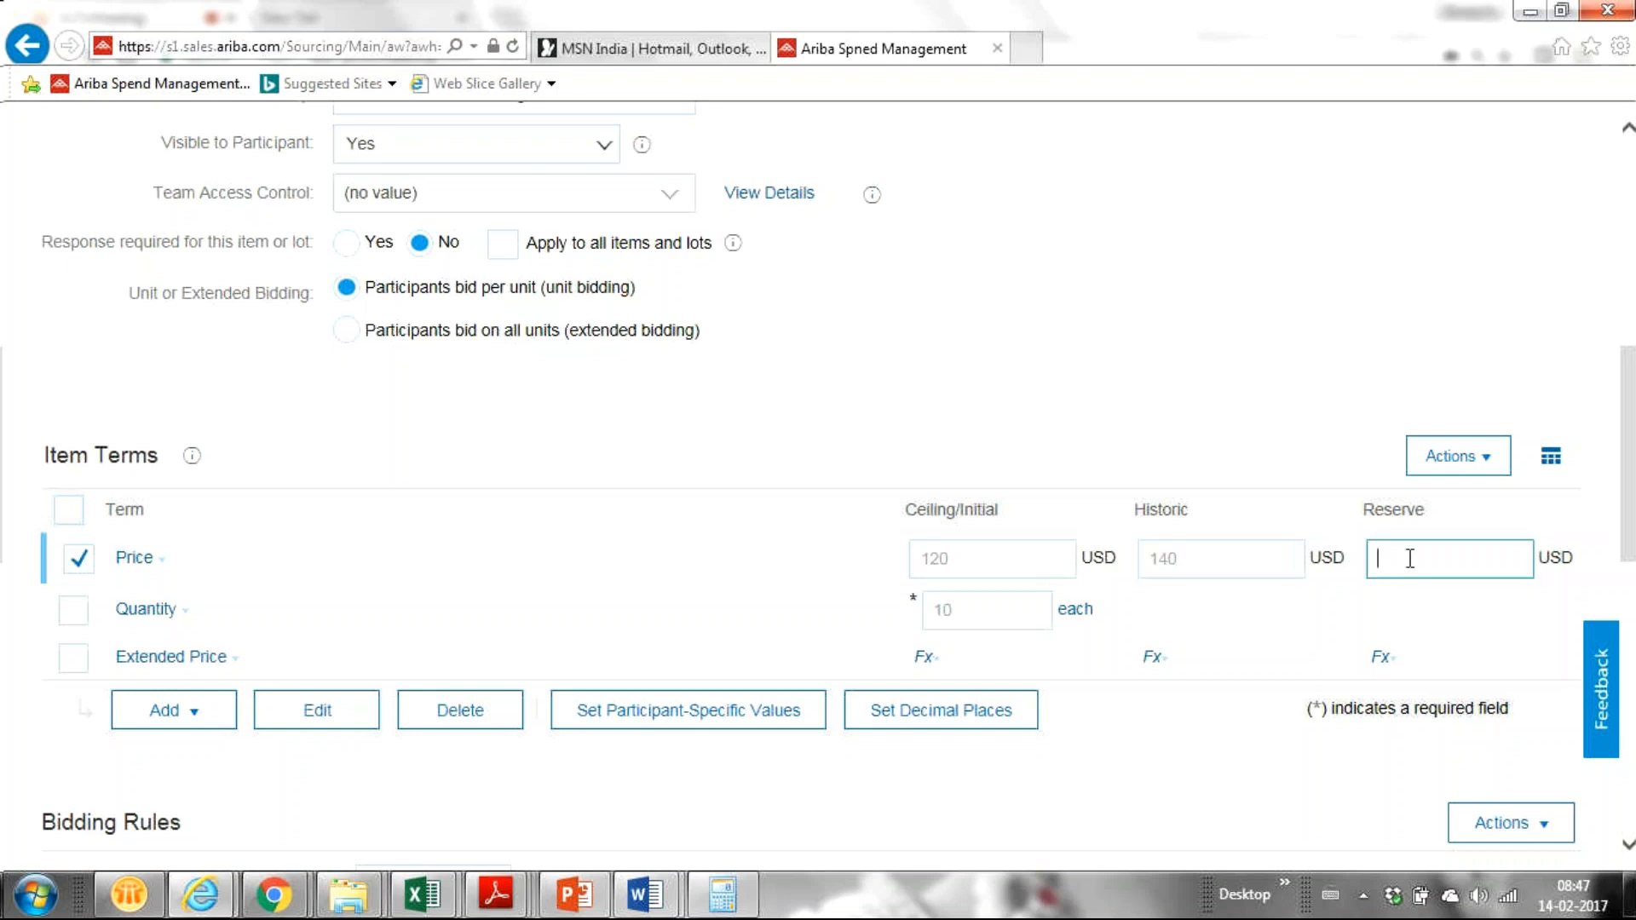
type("100")
left_click_drag(1633, 465, 1634, 624)
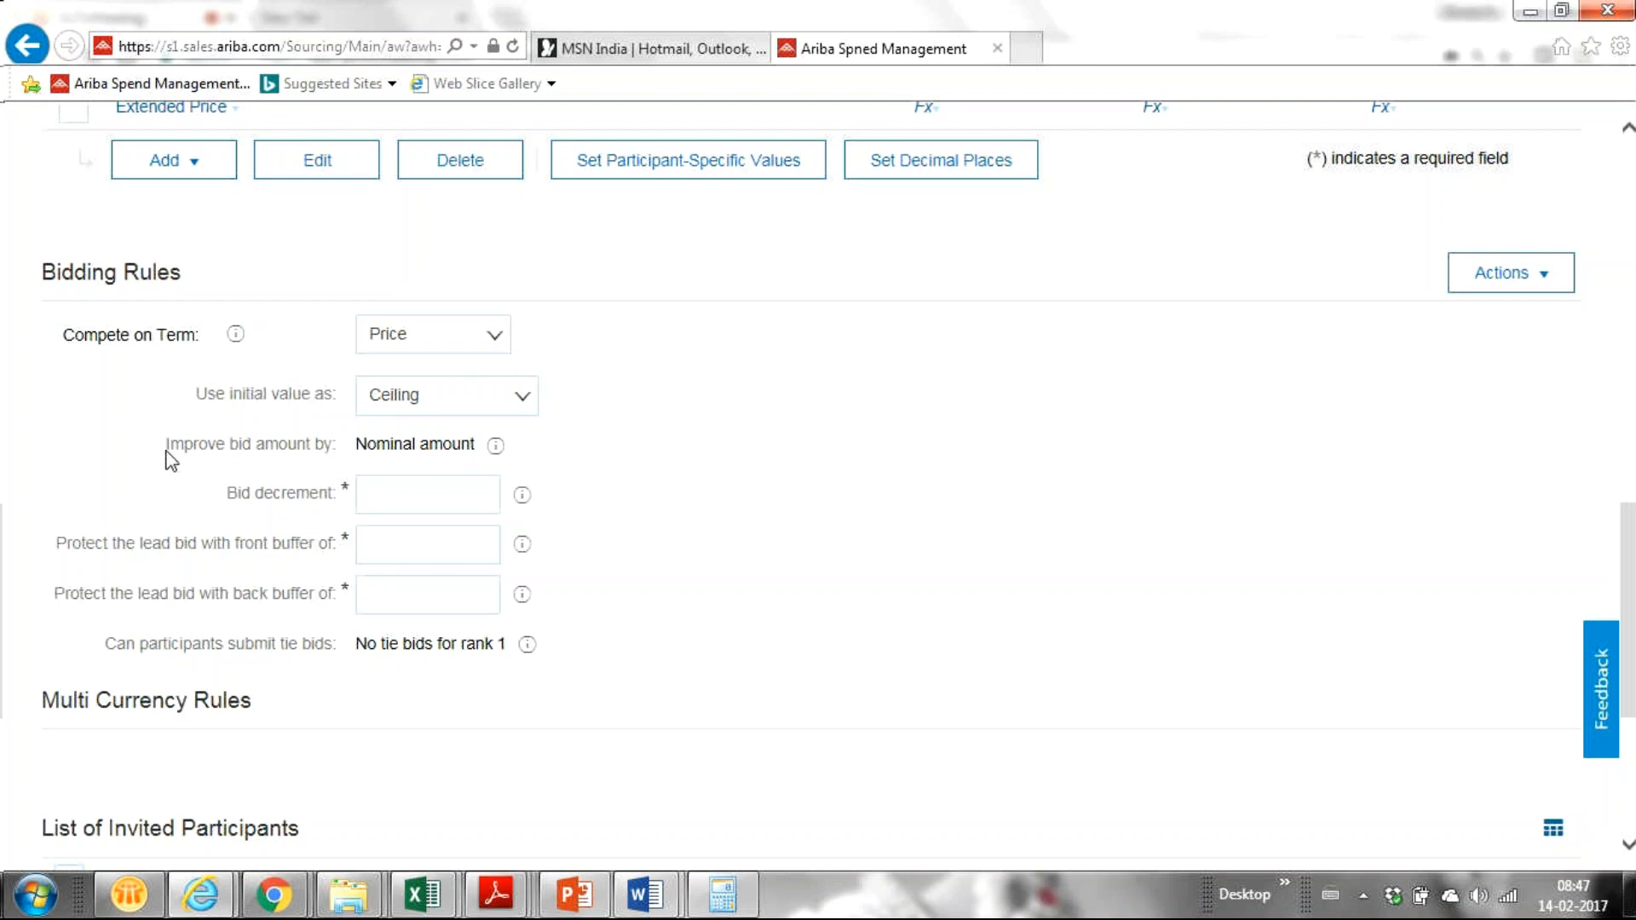
Step: Point out the Improve bid amount by Nominal setting and set the bid decrement to 10
left_click_drag(347, 442, 477, 438)
triple_click(483, 437)
left_click(649, 476)
left_click_drag(162, 450, 495, 456)
left_click(658, 450)
left_click(385, 496)
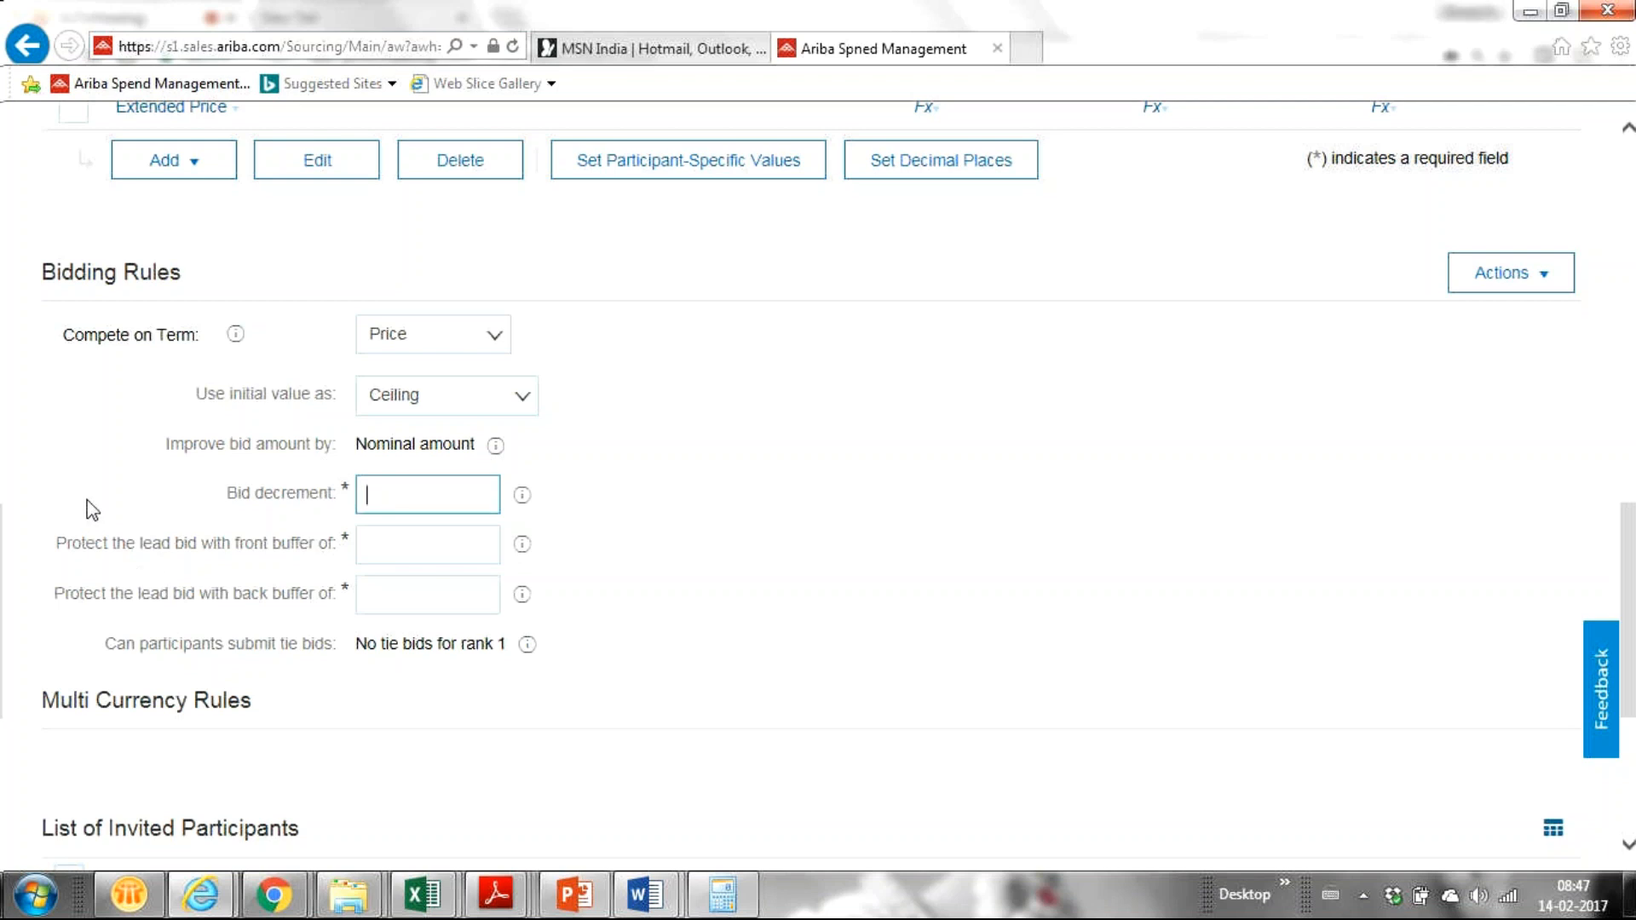
type("5")
key("BackSpace")
type("10")
Step: Set the front and back lead-bid buffers to 5 each and review the tie-bids rule
left_click(386, 555)
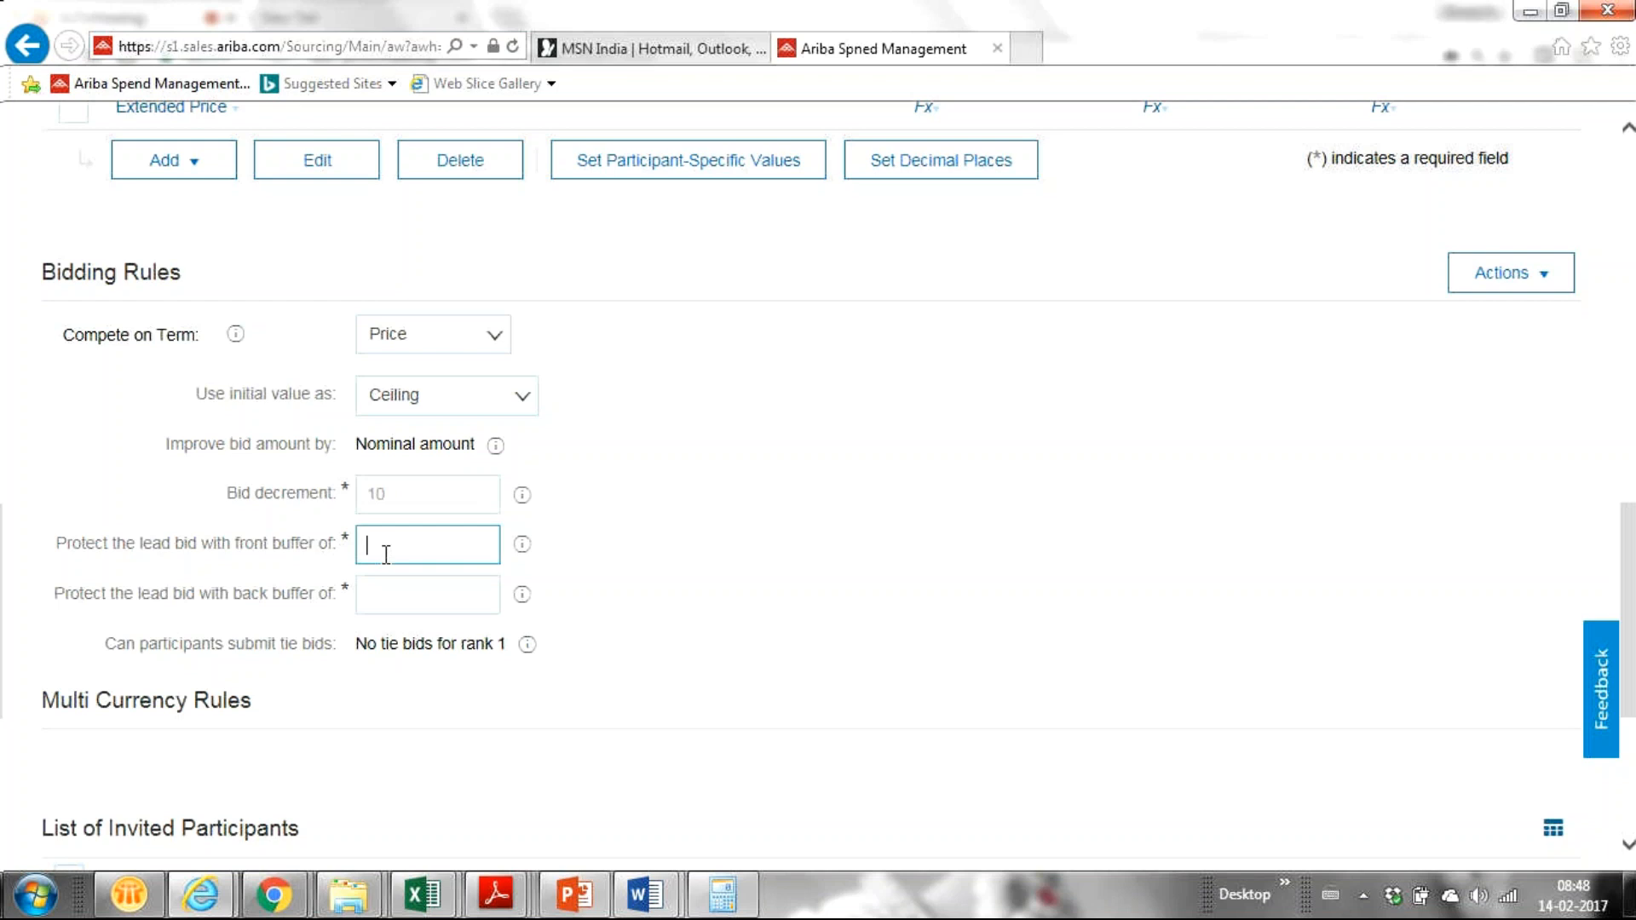
type("5")
left_click(381, 600)
type("3")
key("BackSpace")
type("5")
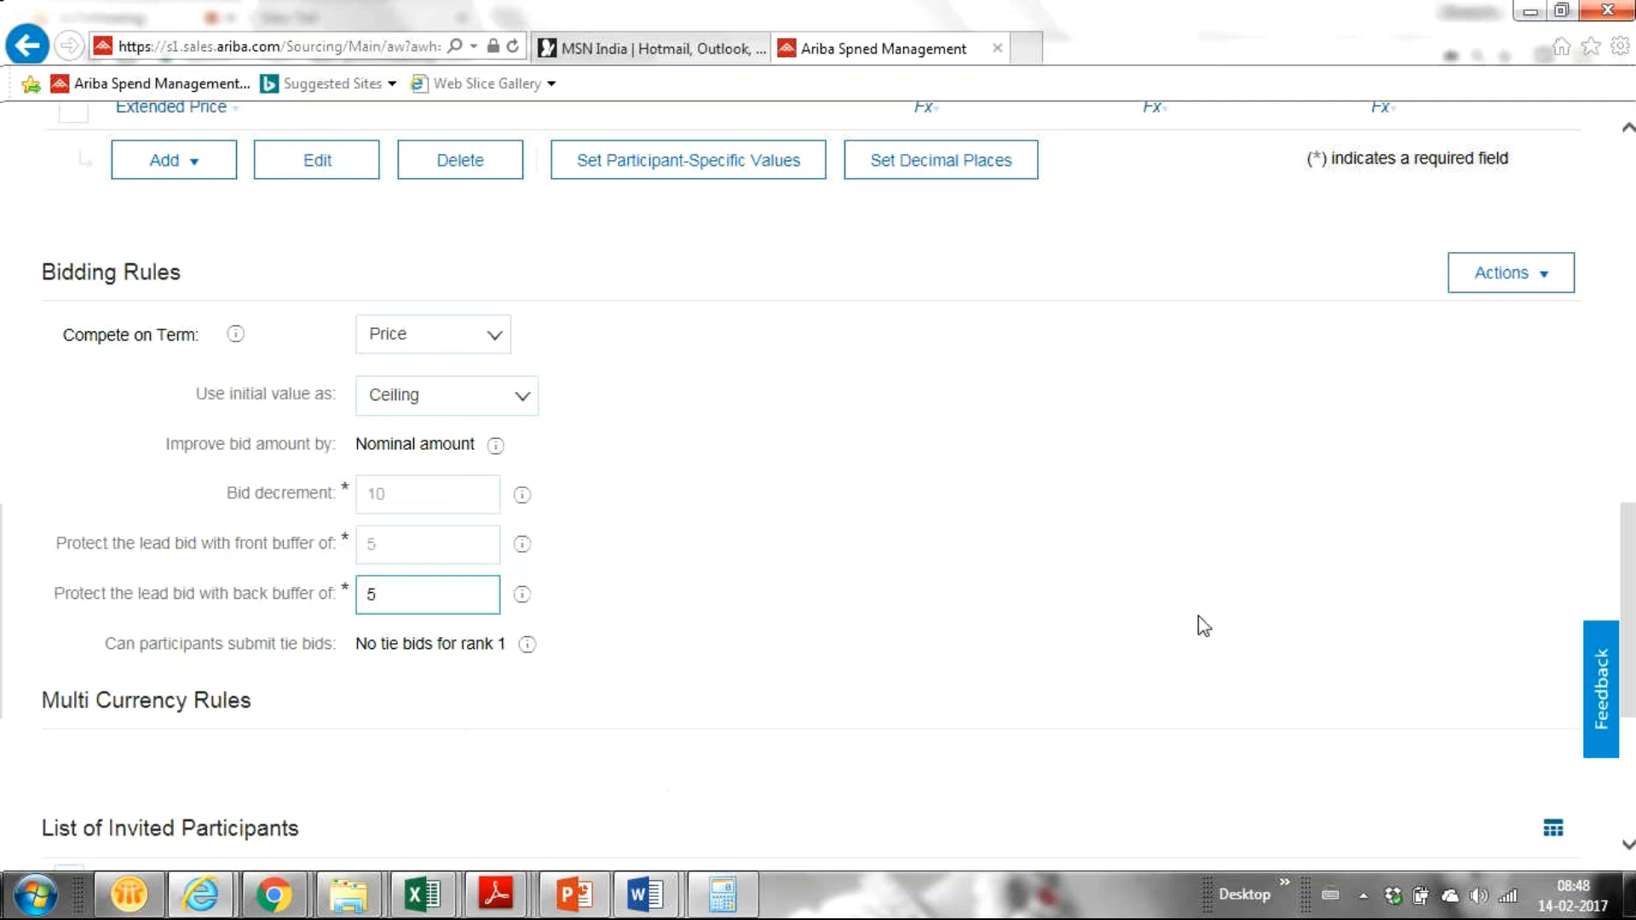
left_click_drag(90, 644, 509, 649)
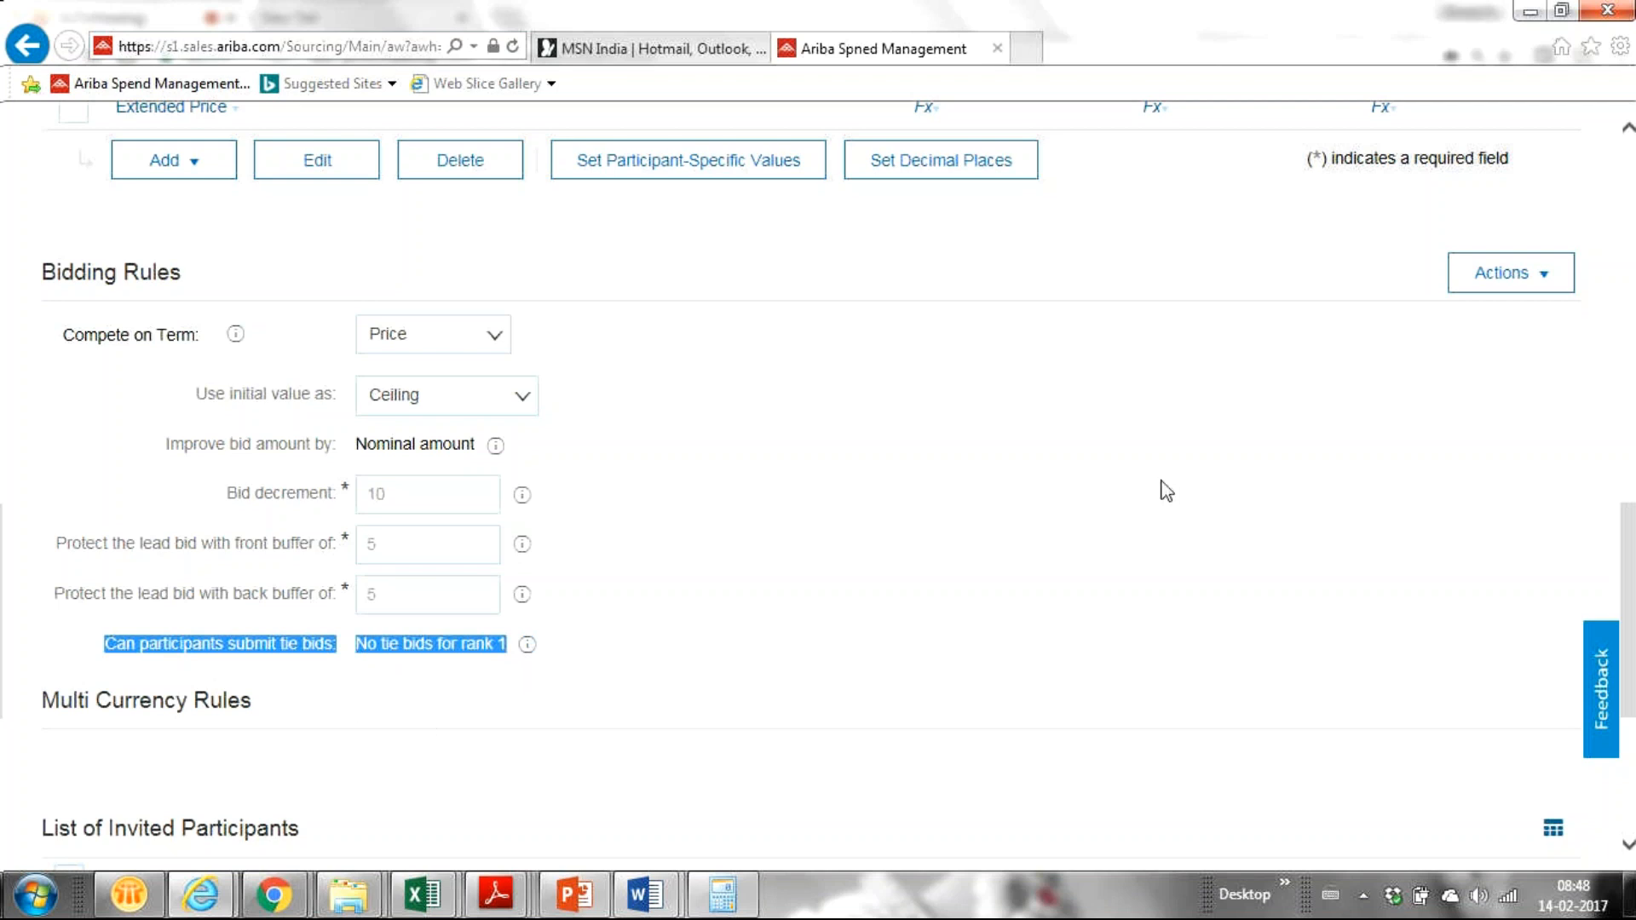
left_click_drag(1631, 560, 1517, 432)
scroll(1517, 432, "down", 3)
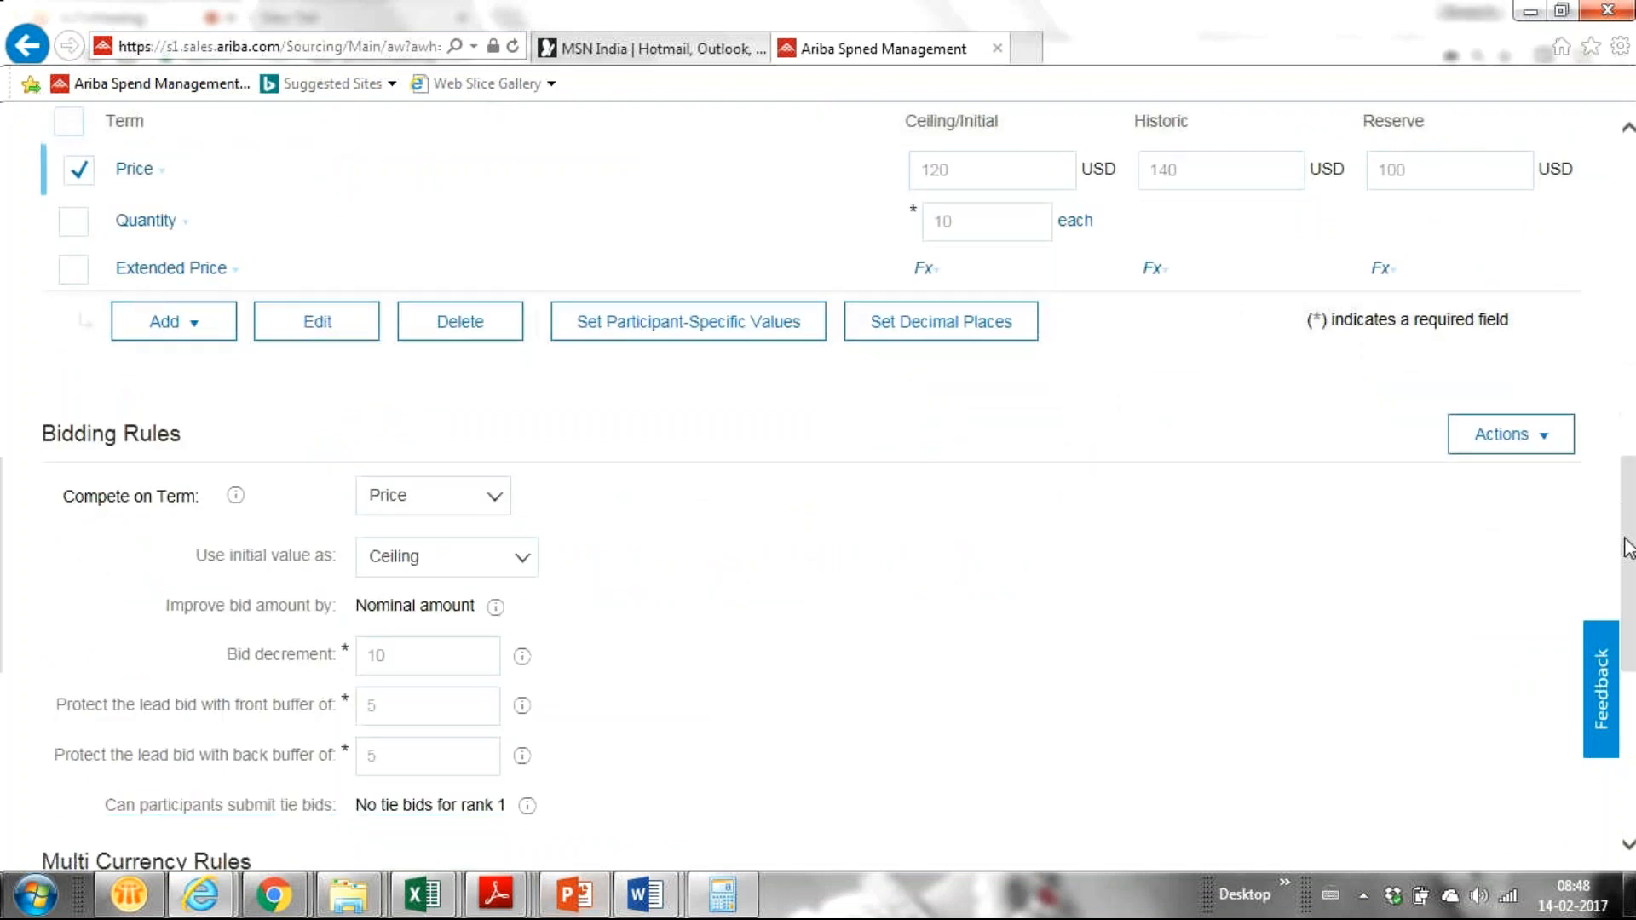
left_click_drag(1626, 540, 1626, 701)
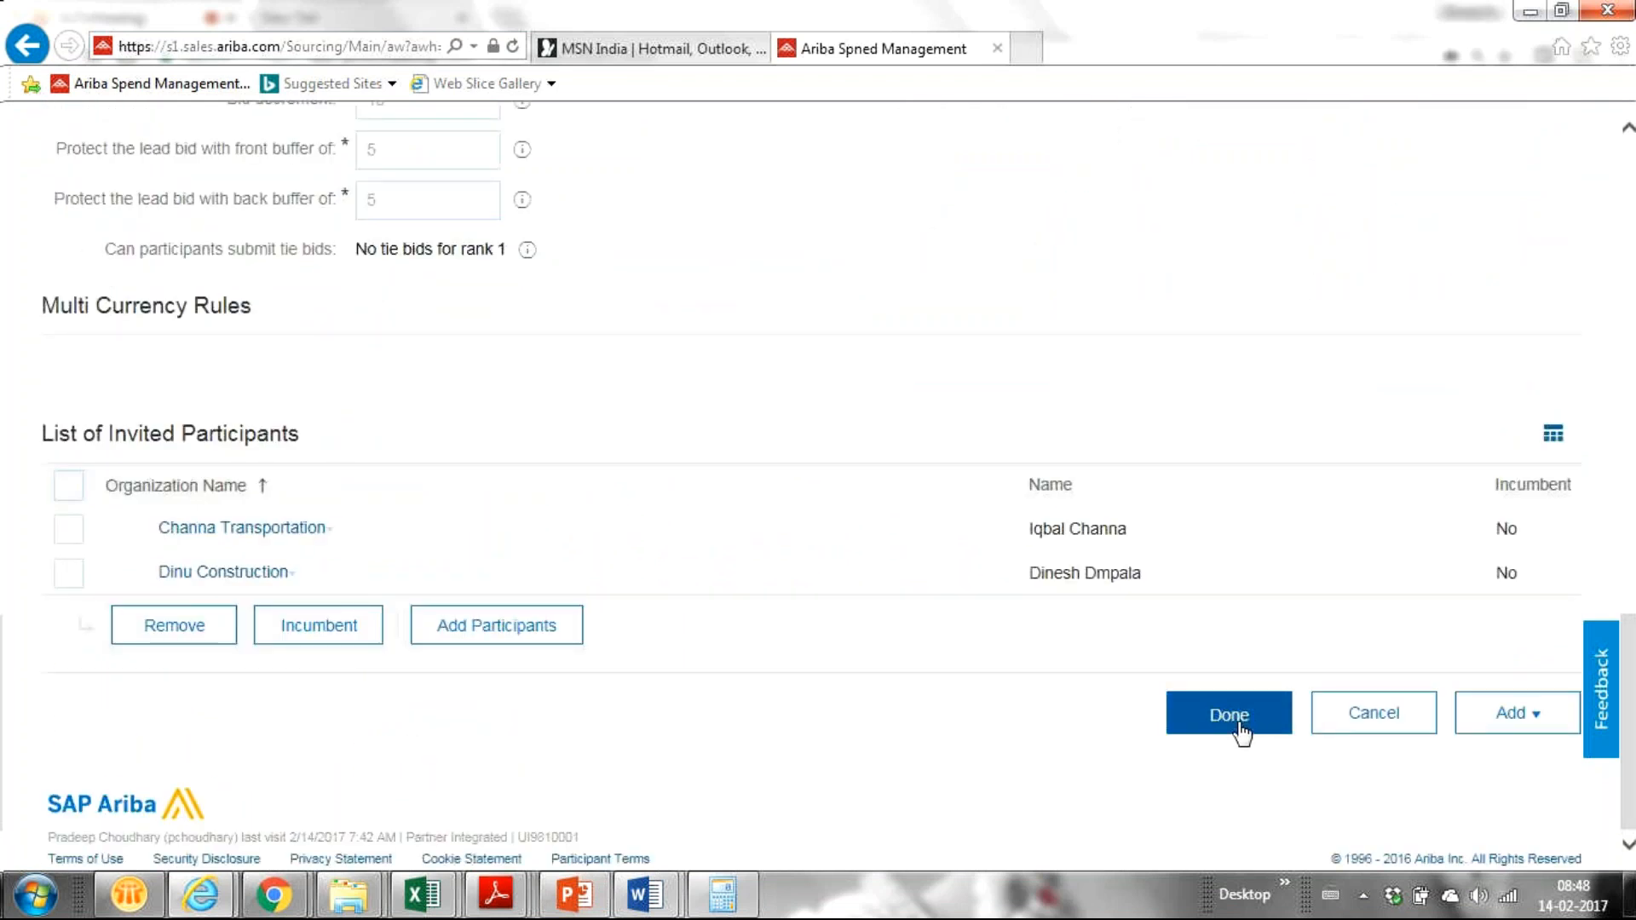
Step: Finish the item so Content lists Lubricant Oil at $120.00 × 10, totalling $1,200.00 USD
left_click(1240, 732)
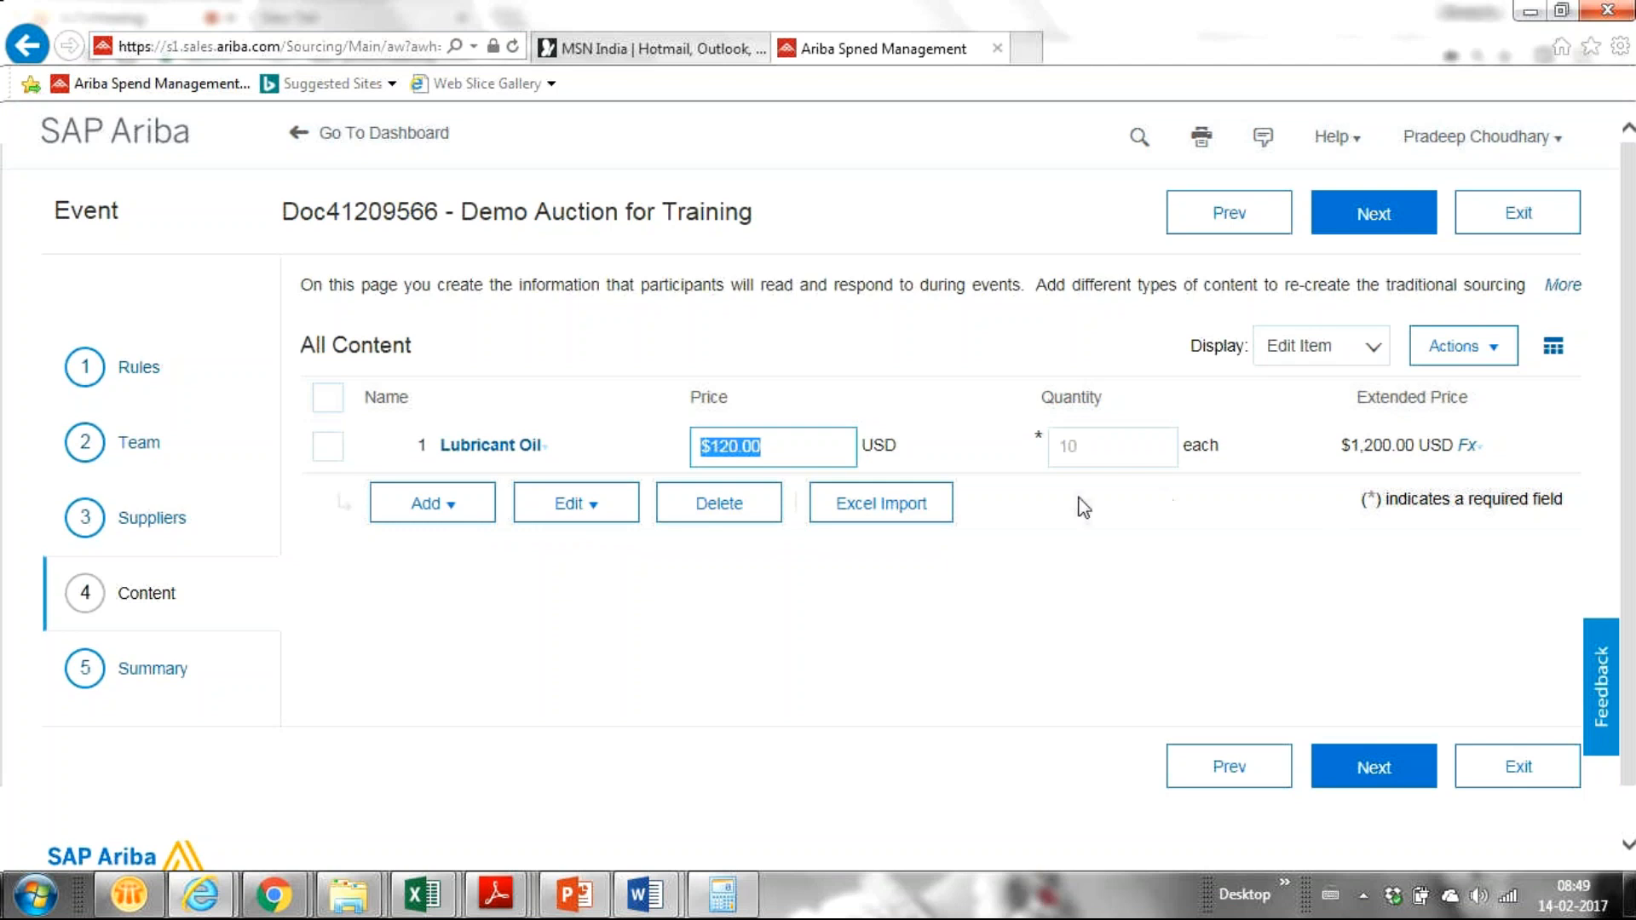
left_click(1083, 445)
left_click(1000, 581)
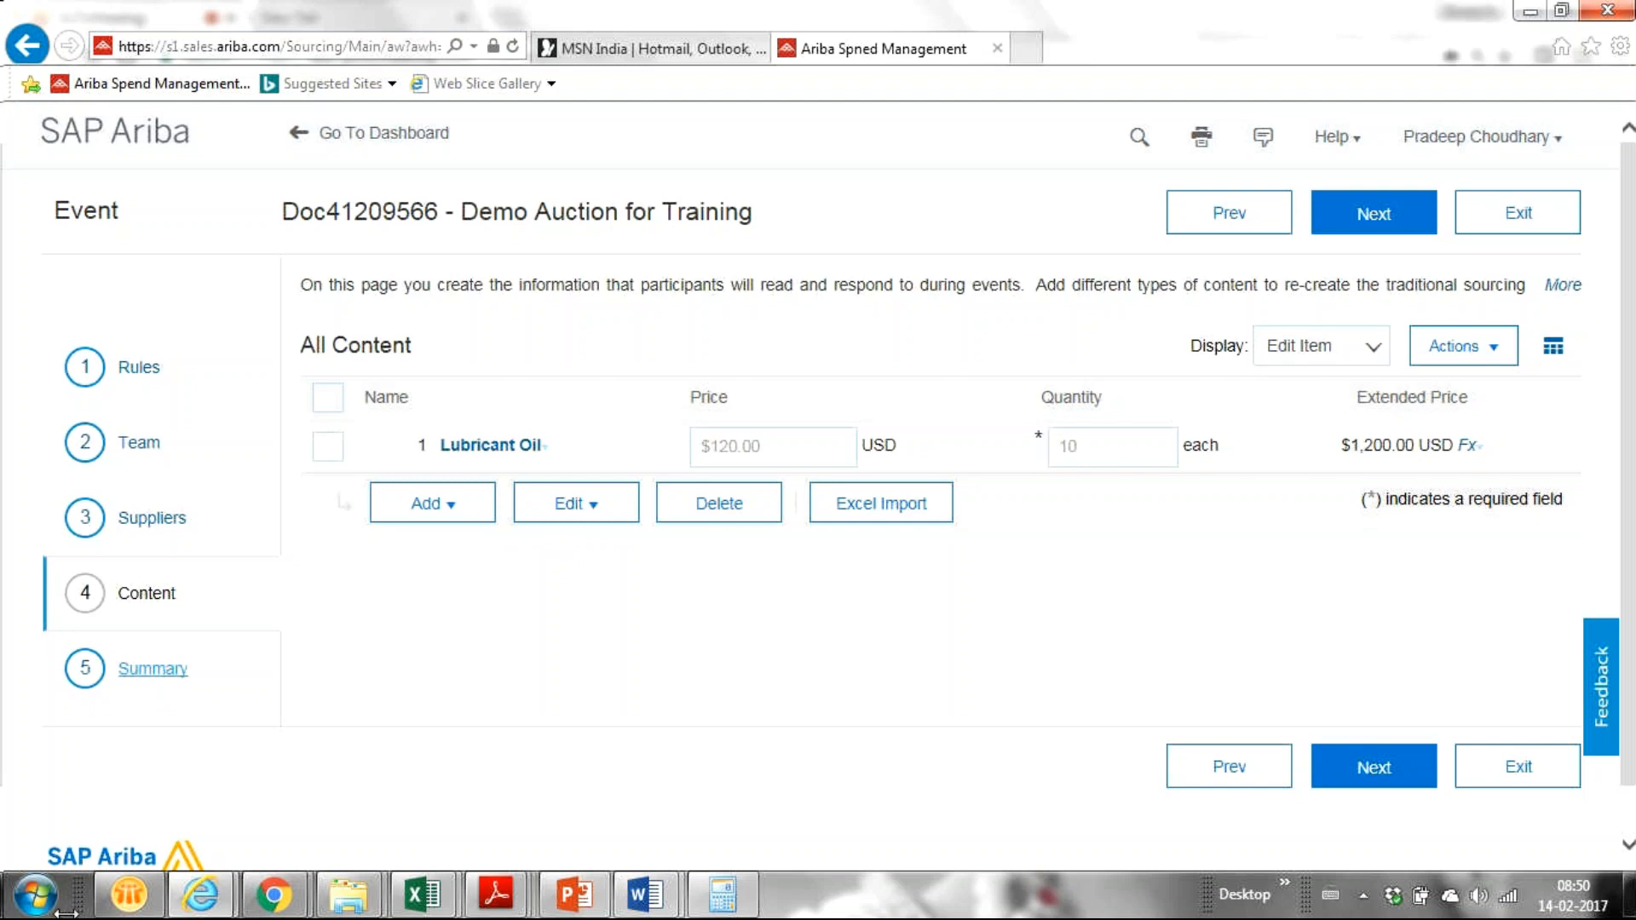
Step: Bring the GoToMeeting browser window forward and switch to its empty new tab
mouse_move(273, 895)
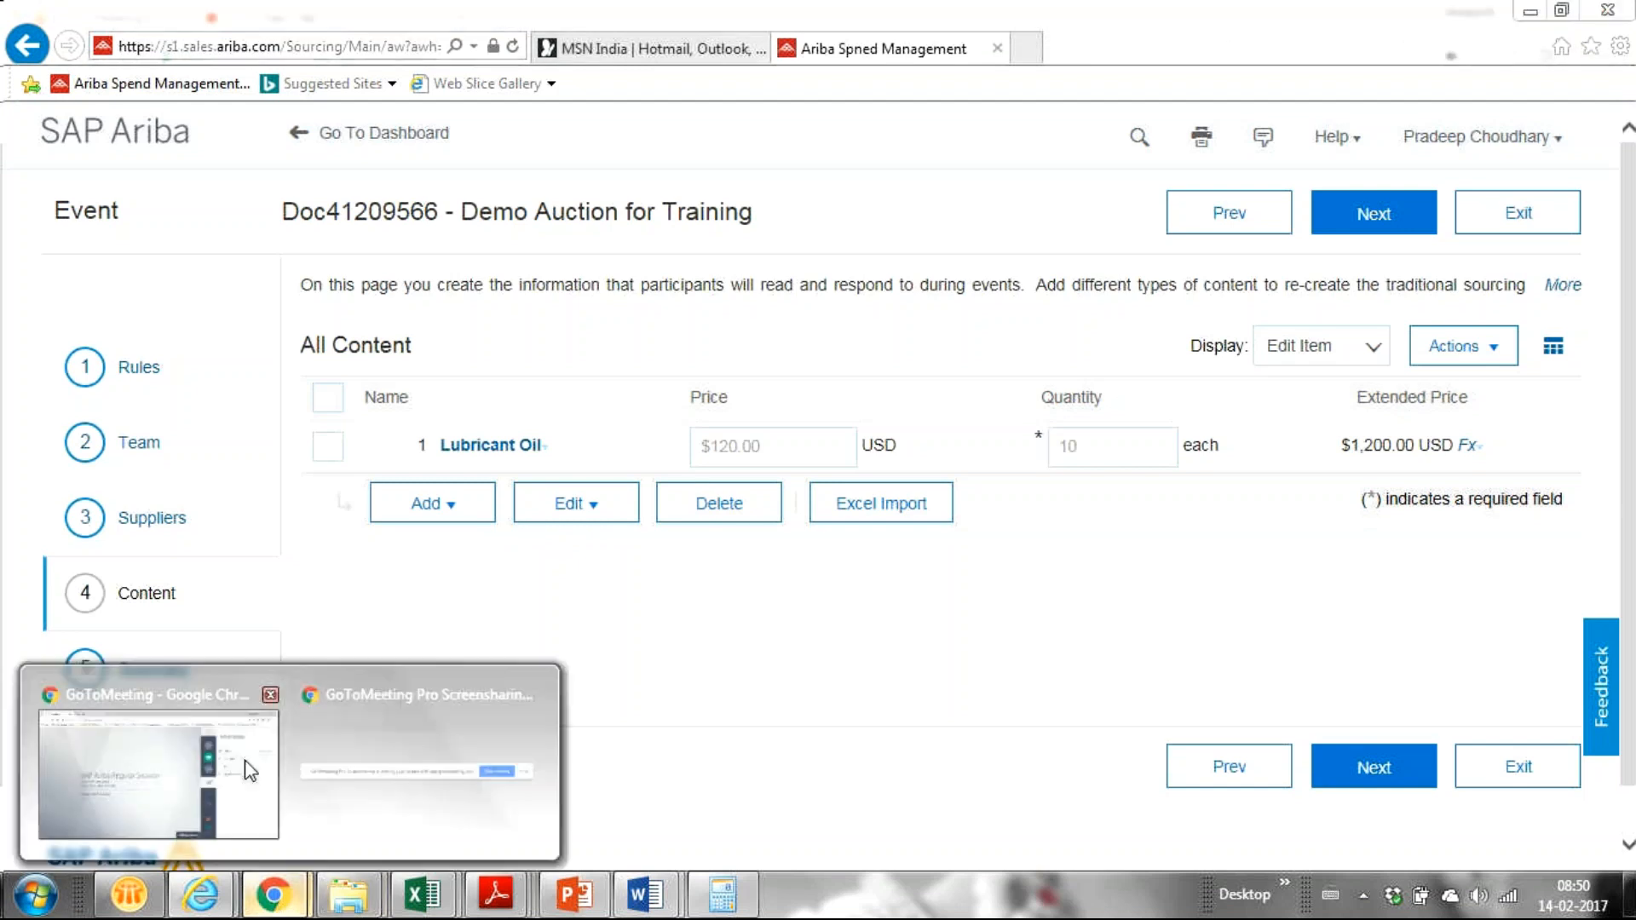
left_click(132, 759)
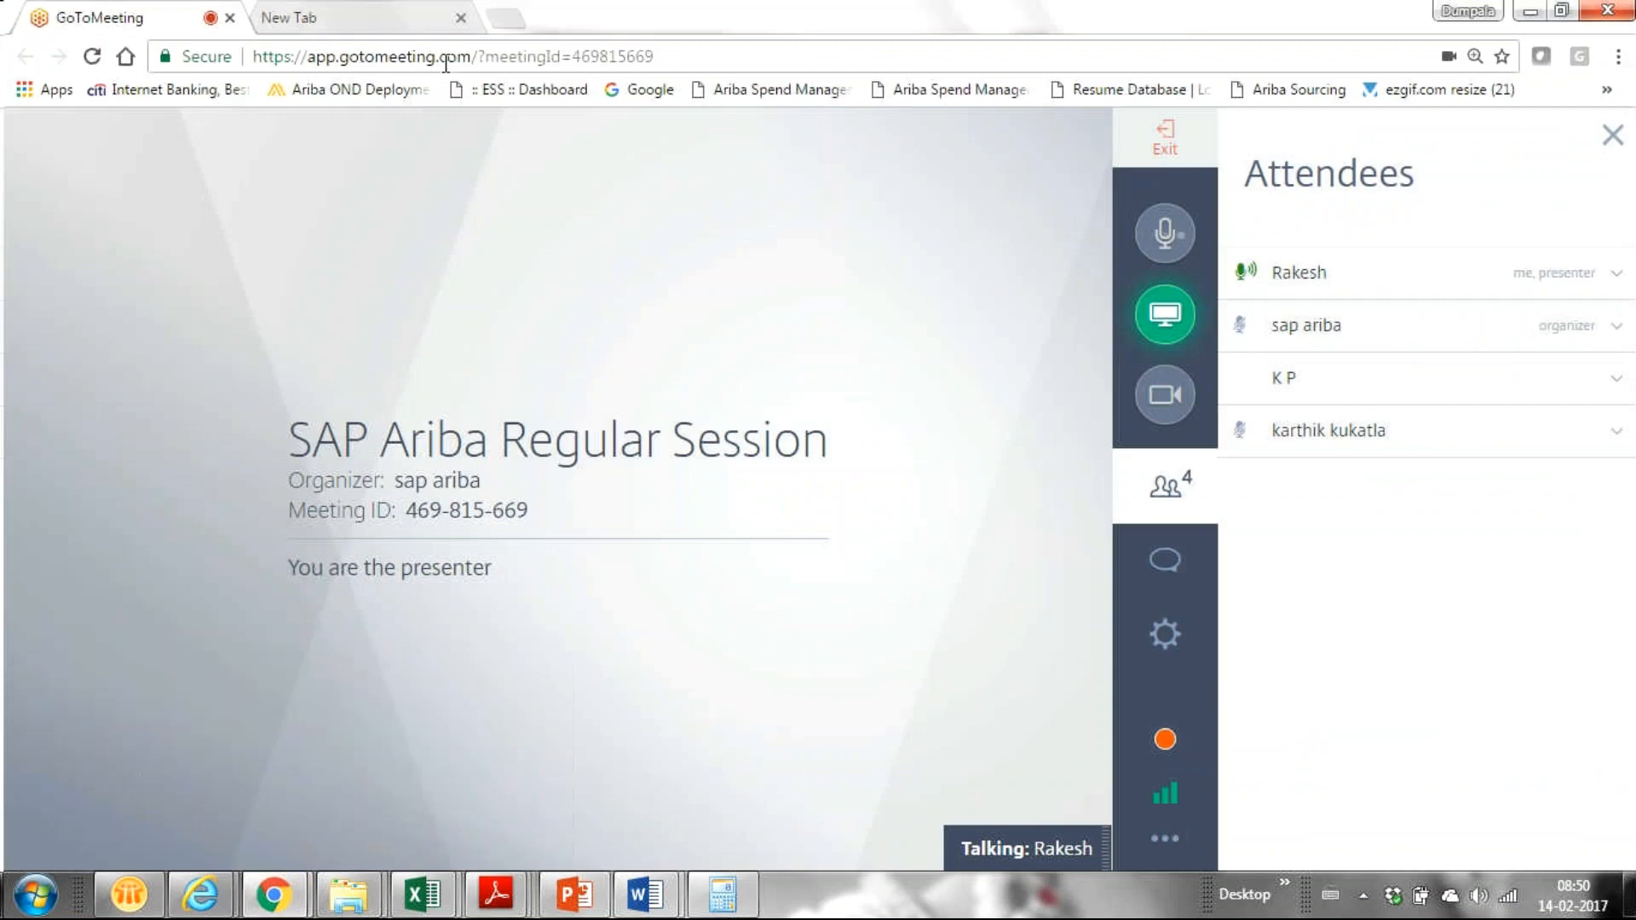
left_click(375, 12)
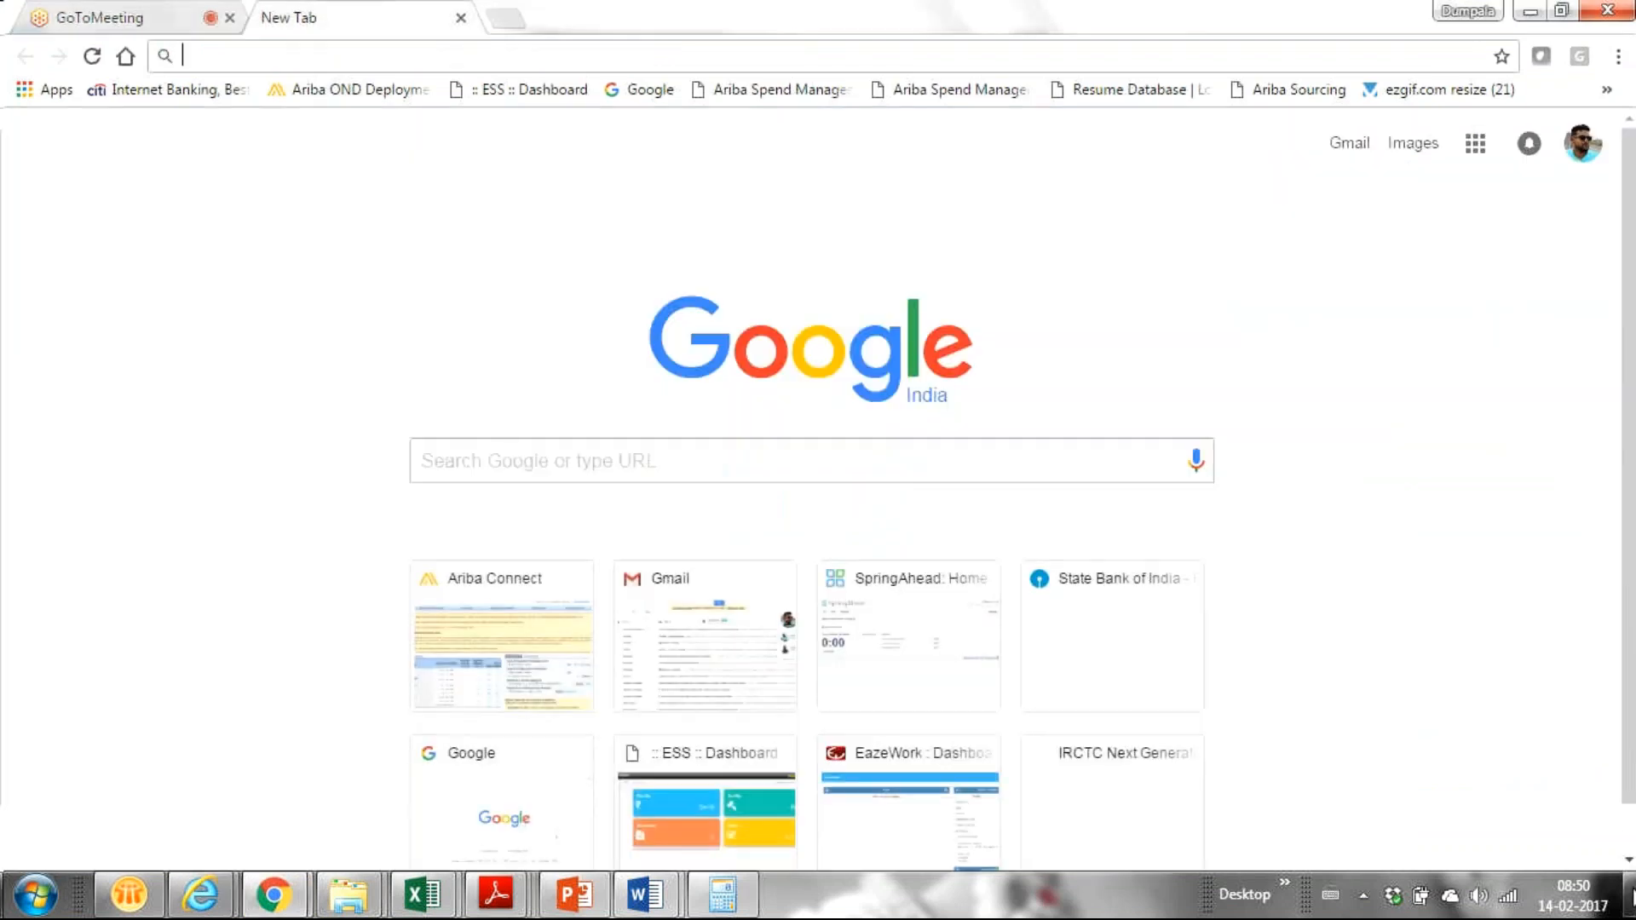
Step: Open Running Short Notes from the desktop and select the supplier network login URL
key("super+d")
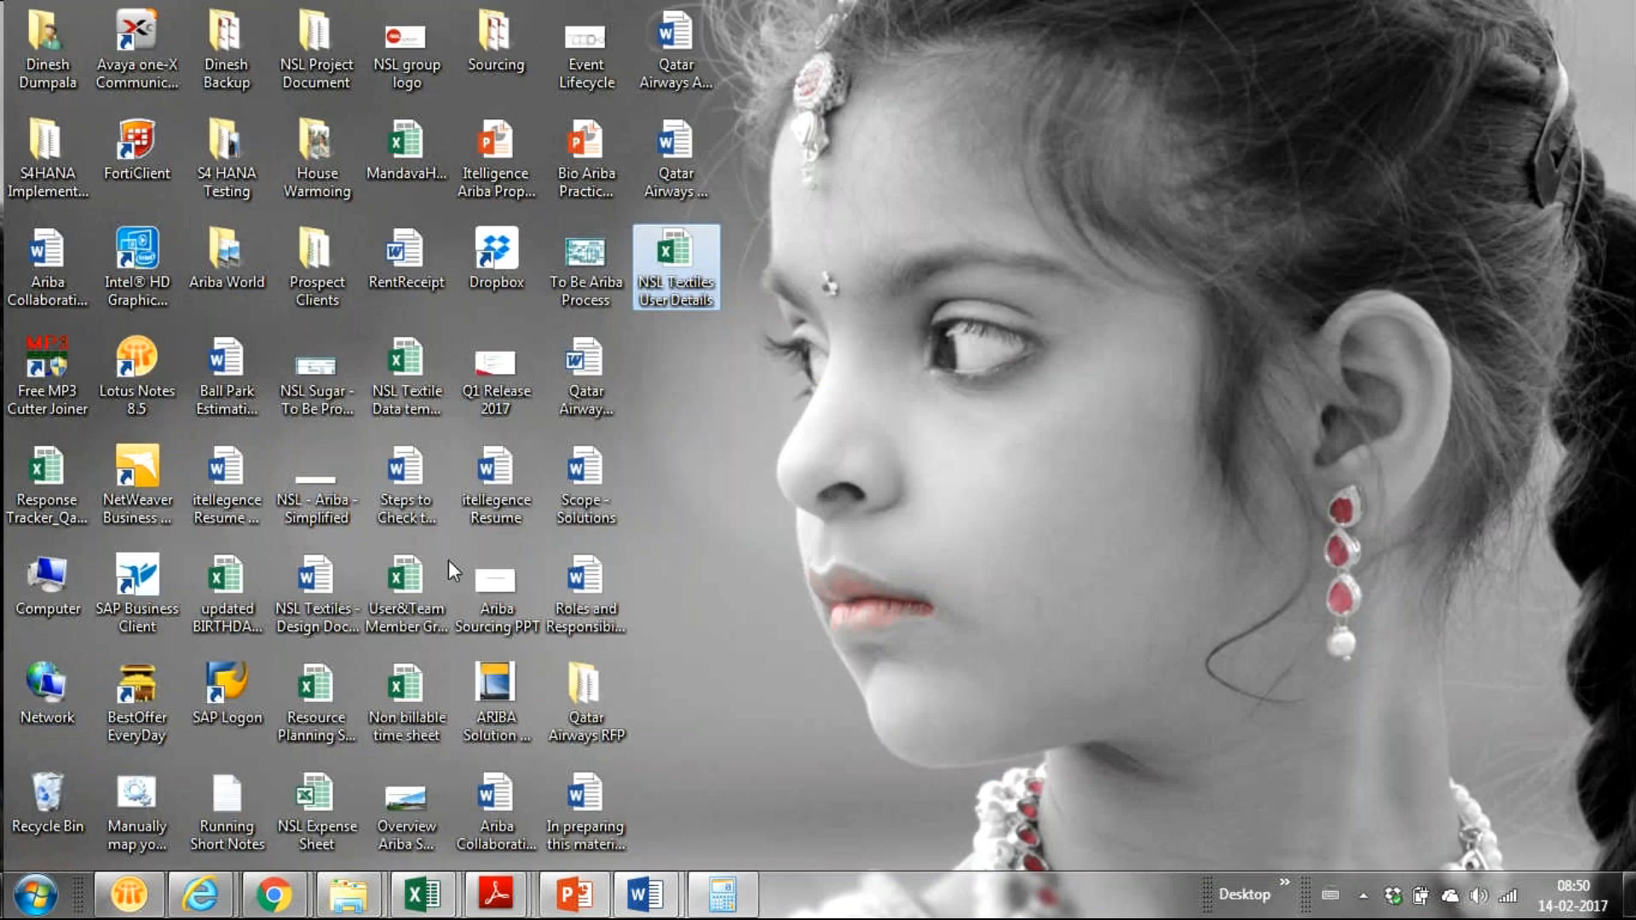
left_click(220, 812)
double_click(221, 812)
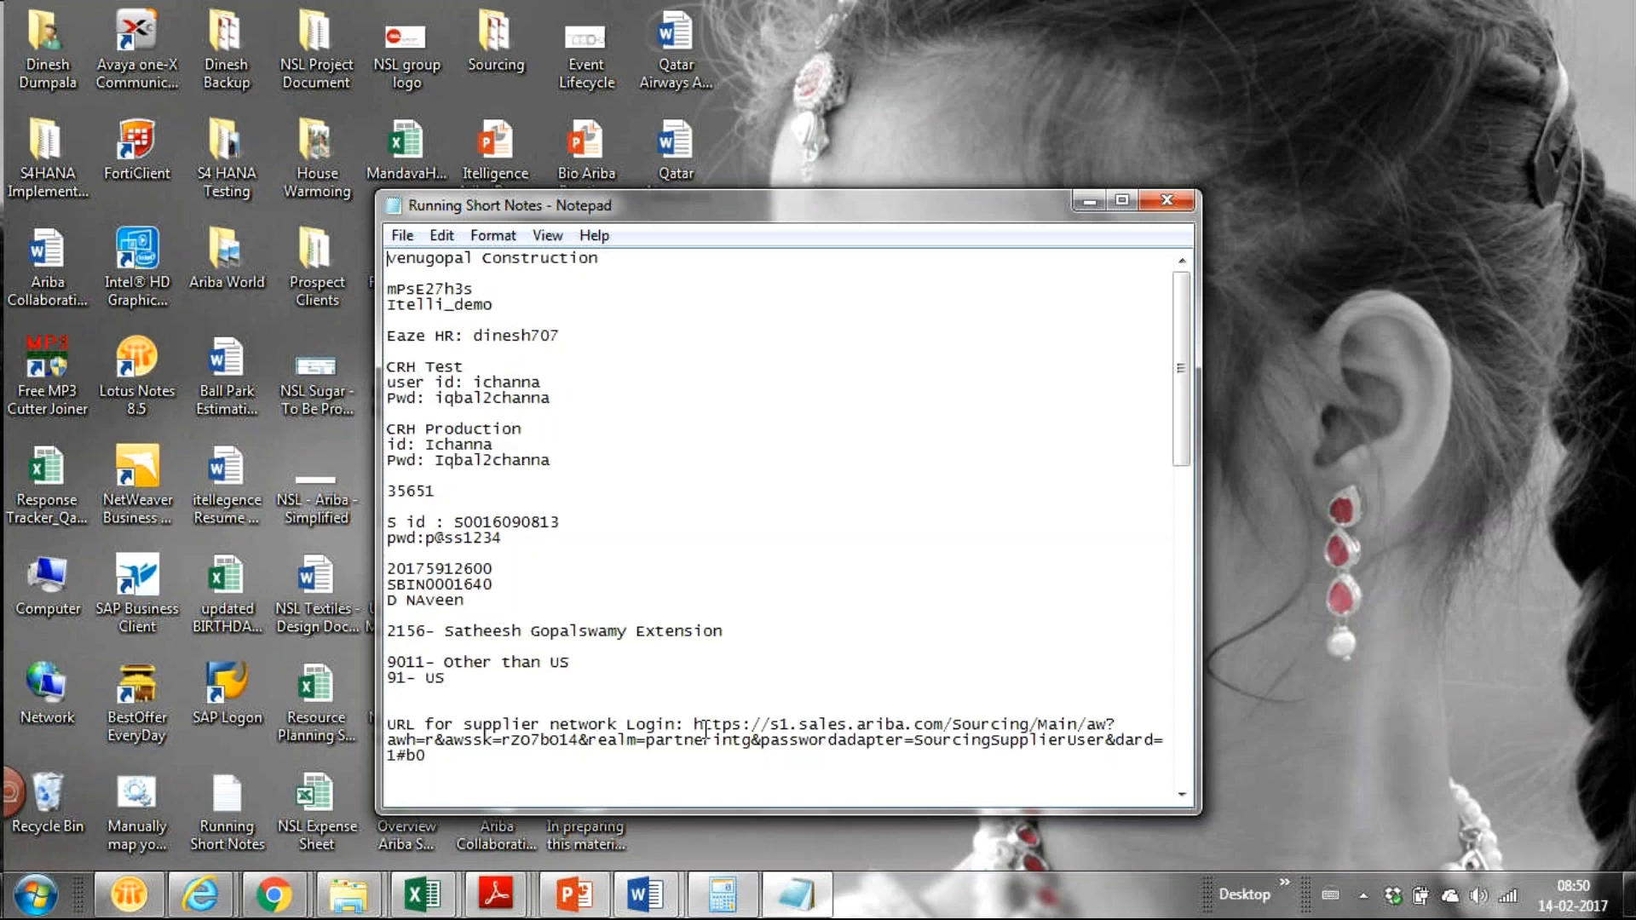
left_click_drag(691, 725, 700, 767)
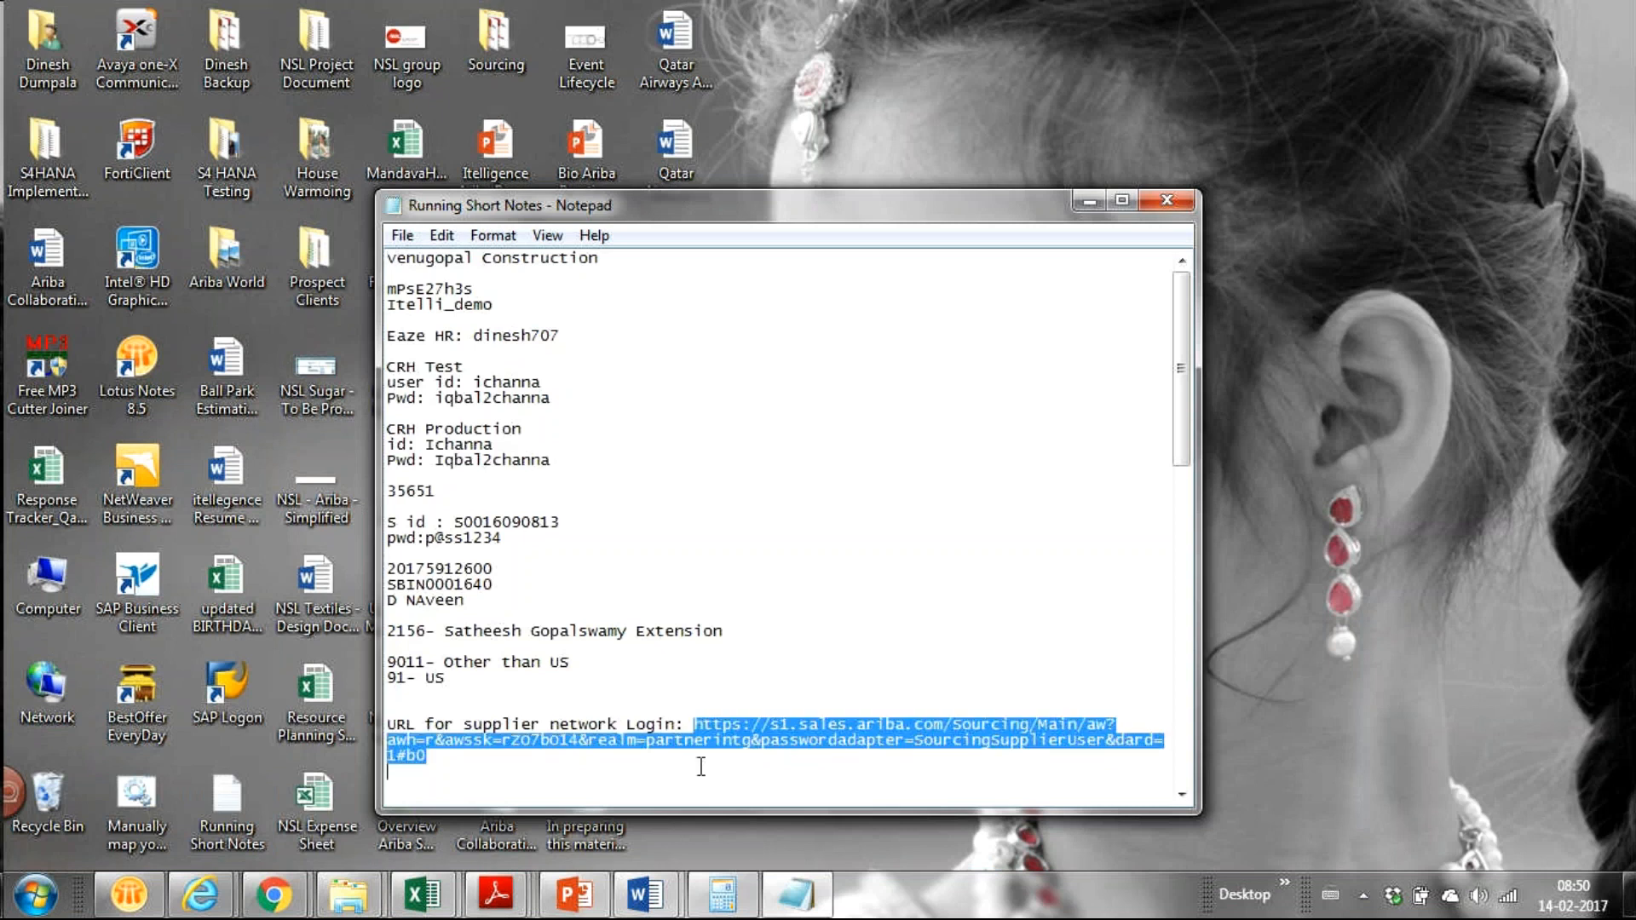
left_click(693, 720)
left_click_drag(693, 721, 708, 757)
key("alt+Tab")
key("alt+Tab")
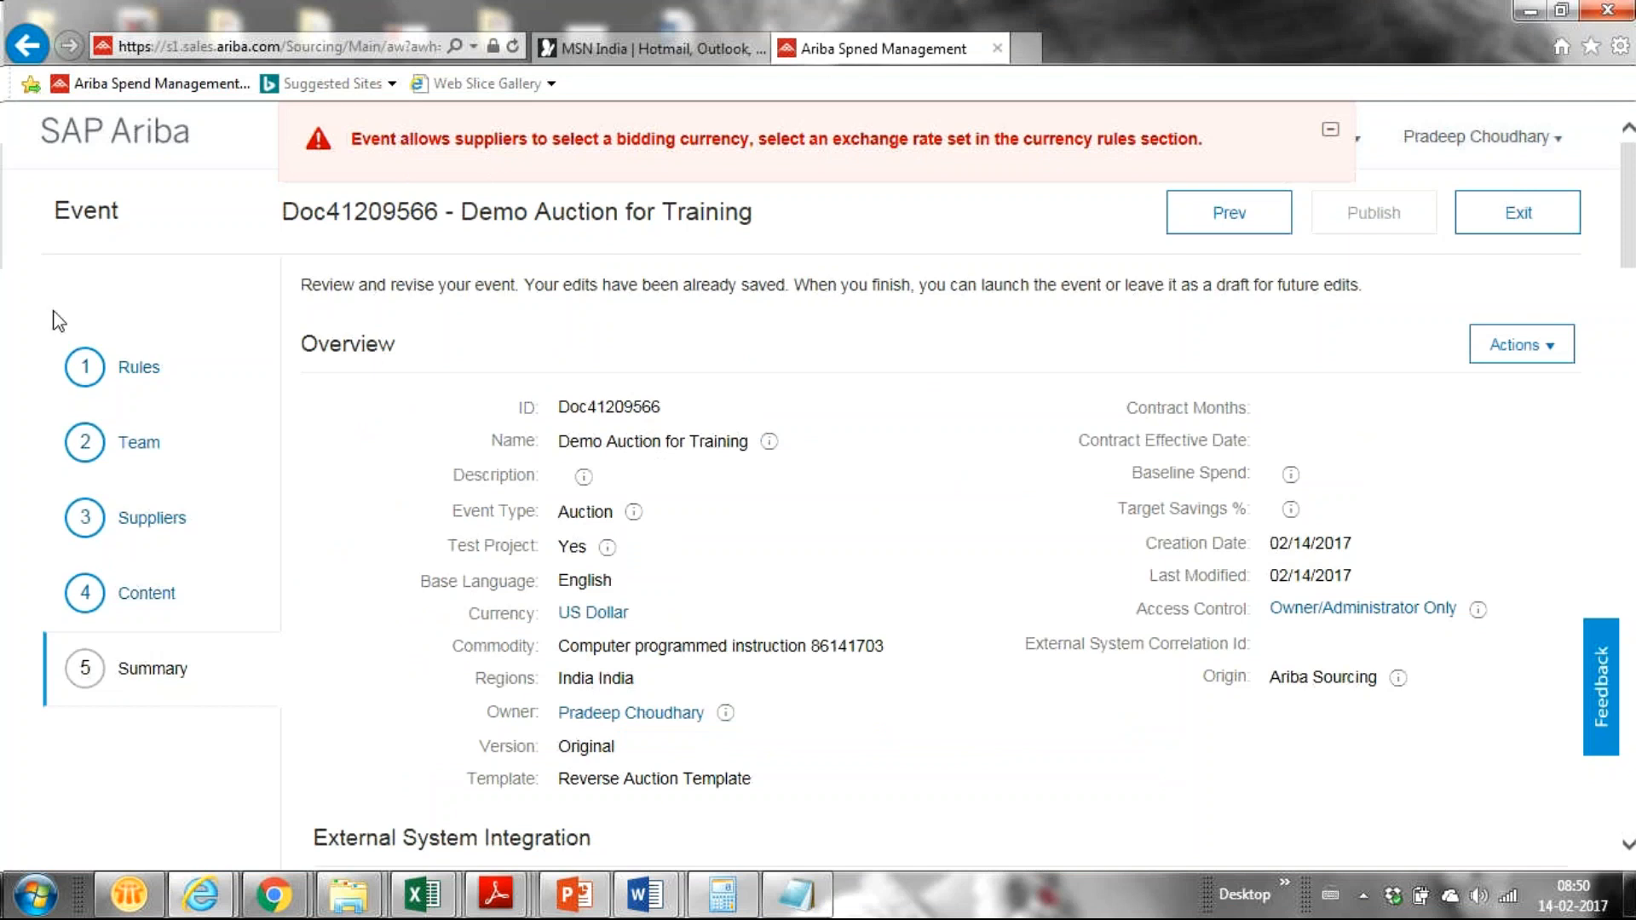
Step: Set 'Allow participants to select bidding currency' to No in the event Rules
left_click(129, 379)
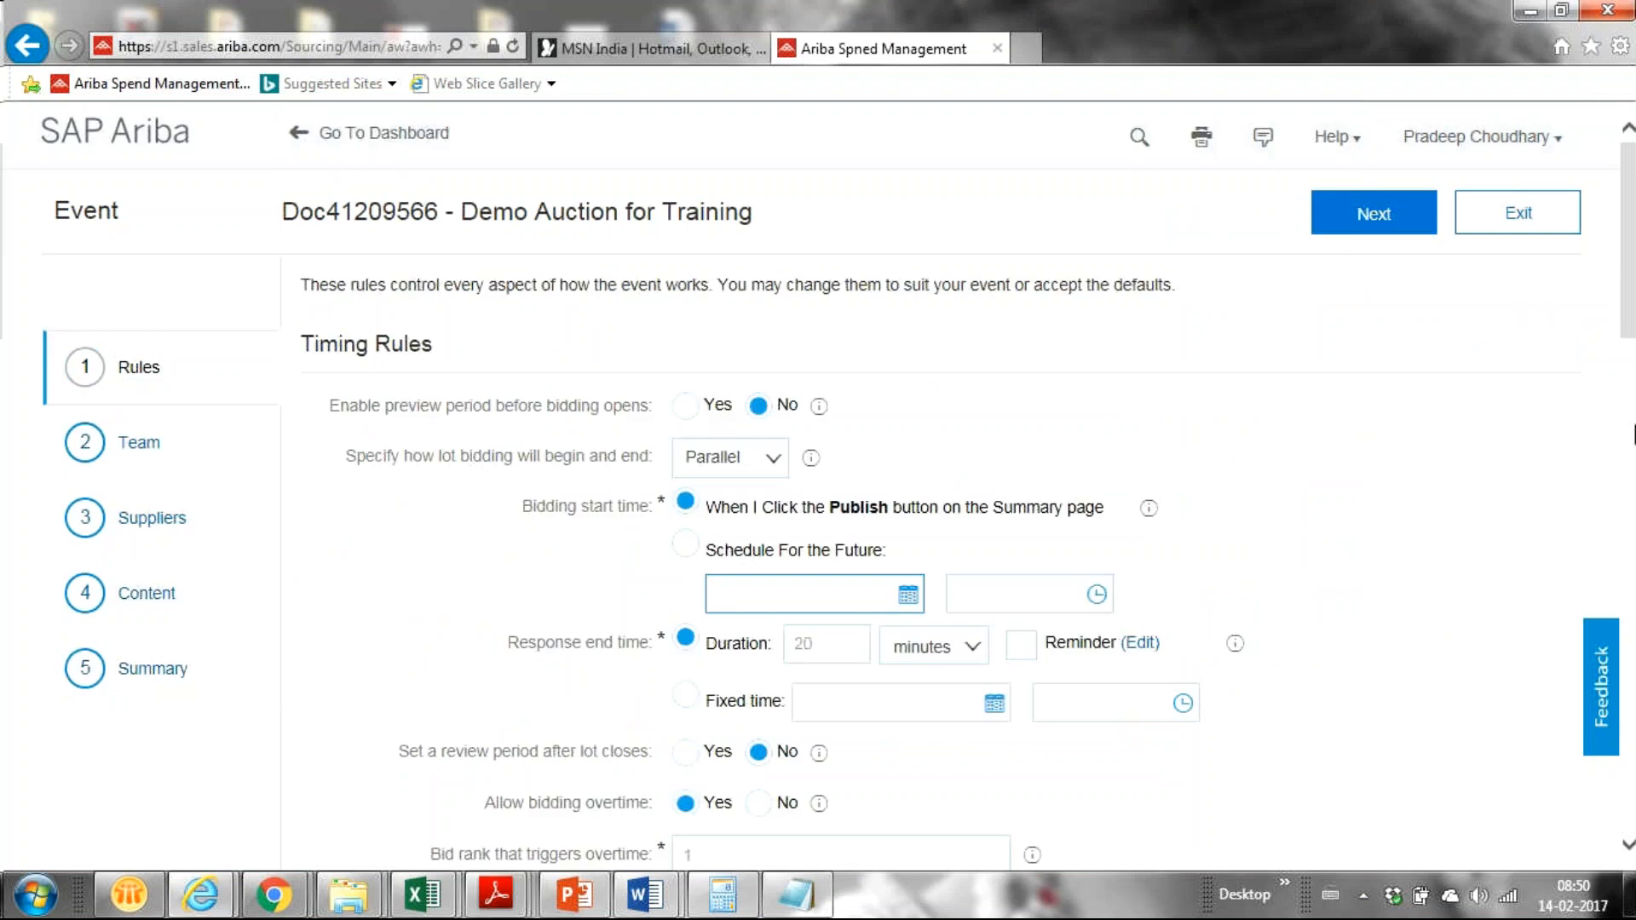
scroll(1629, 331, "down", 1)
scroll(1629, 331, "down", 10)
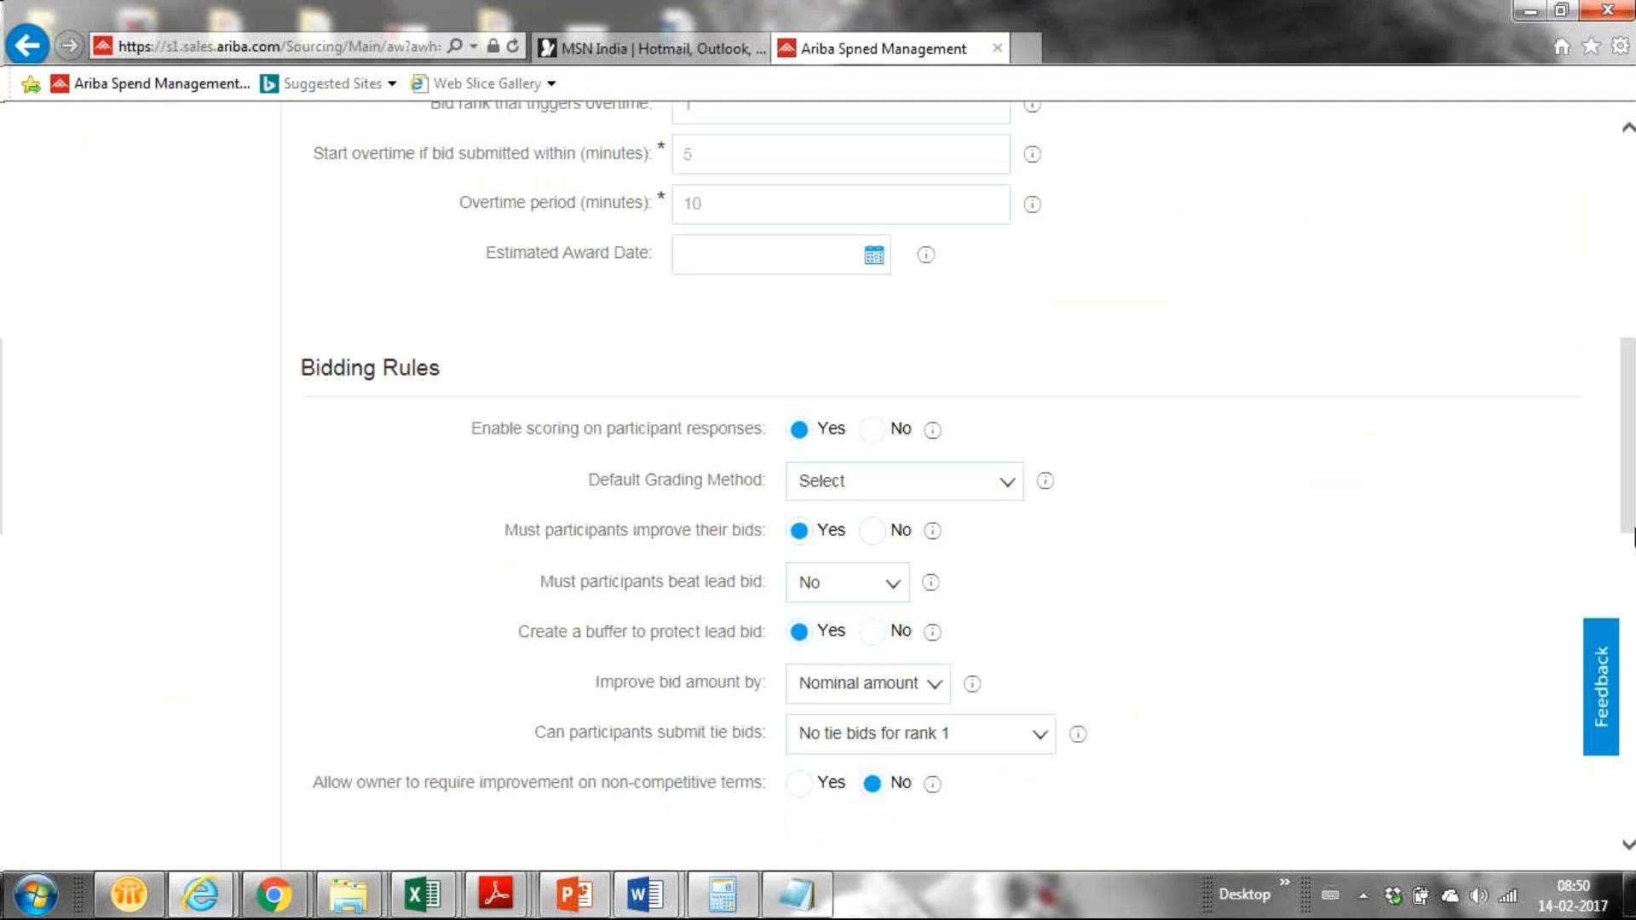
left_click_drag(1629, 522, 1629, 614)
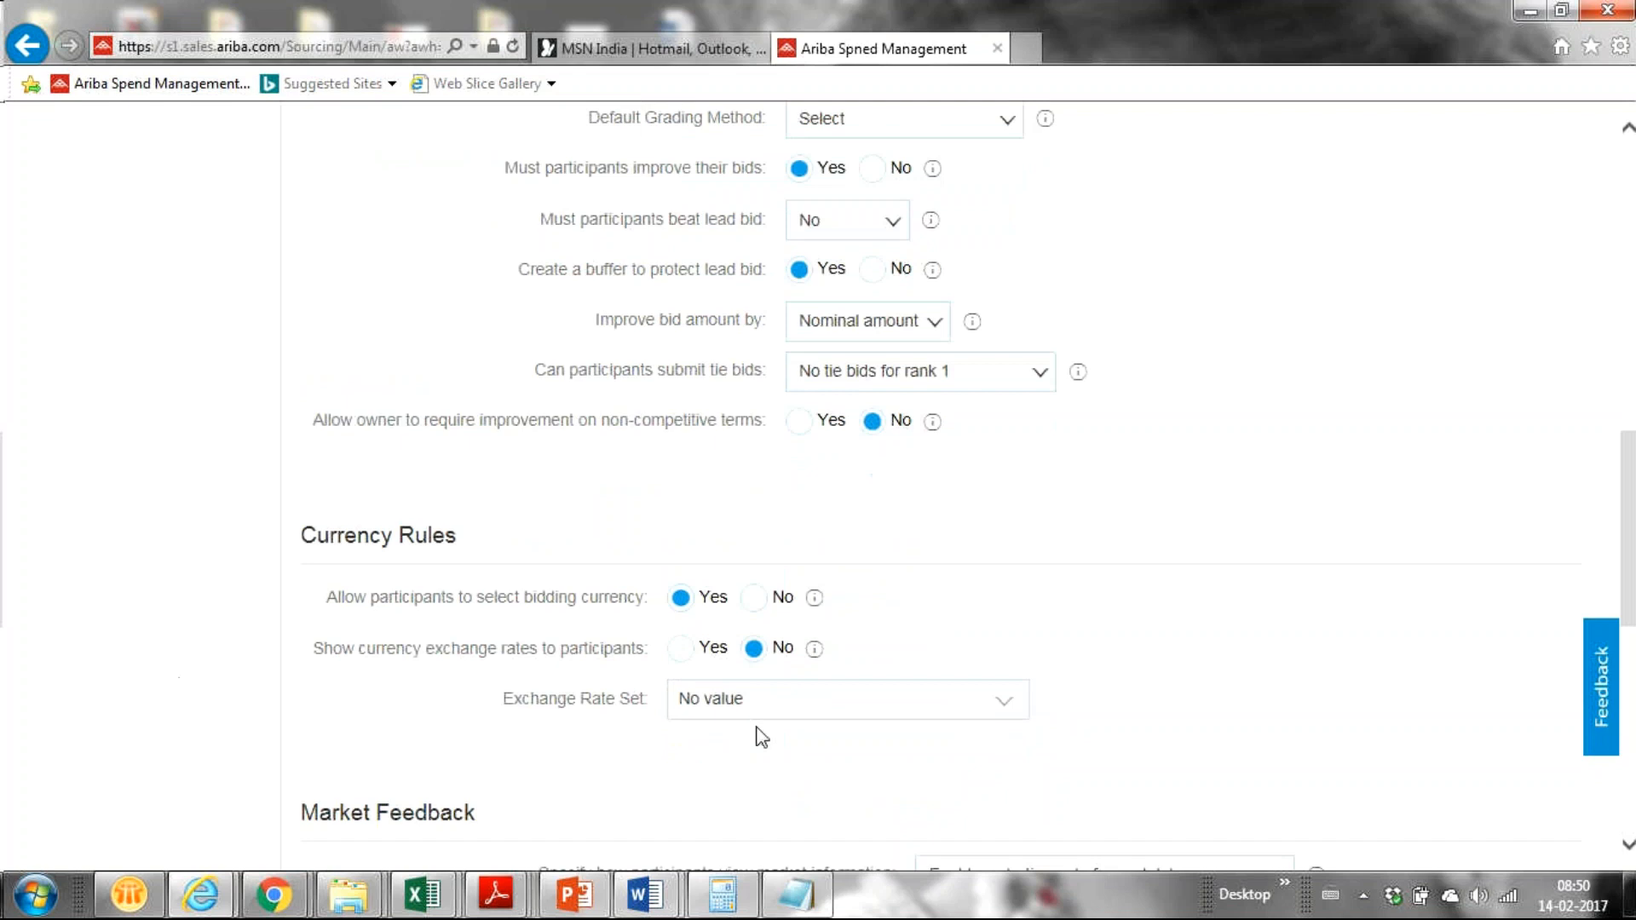
left_click(754, 598)
left_click_drag(1628, 607, 1630, 792)
left_click_drag(1629, 719, 1553, 334)
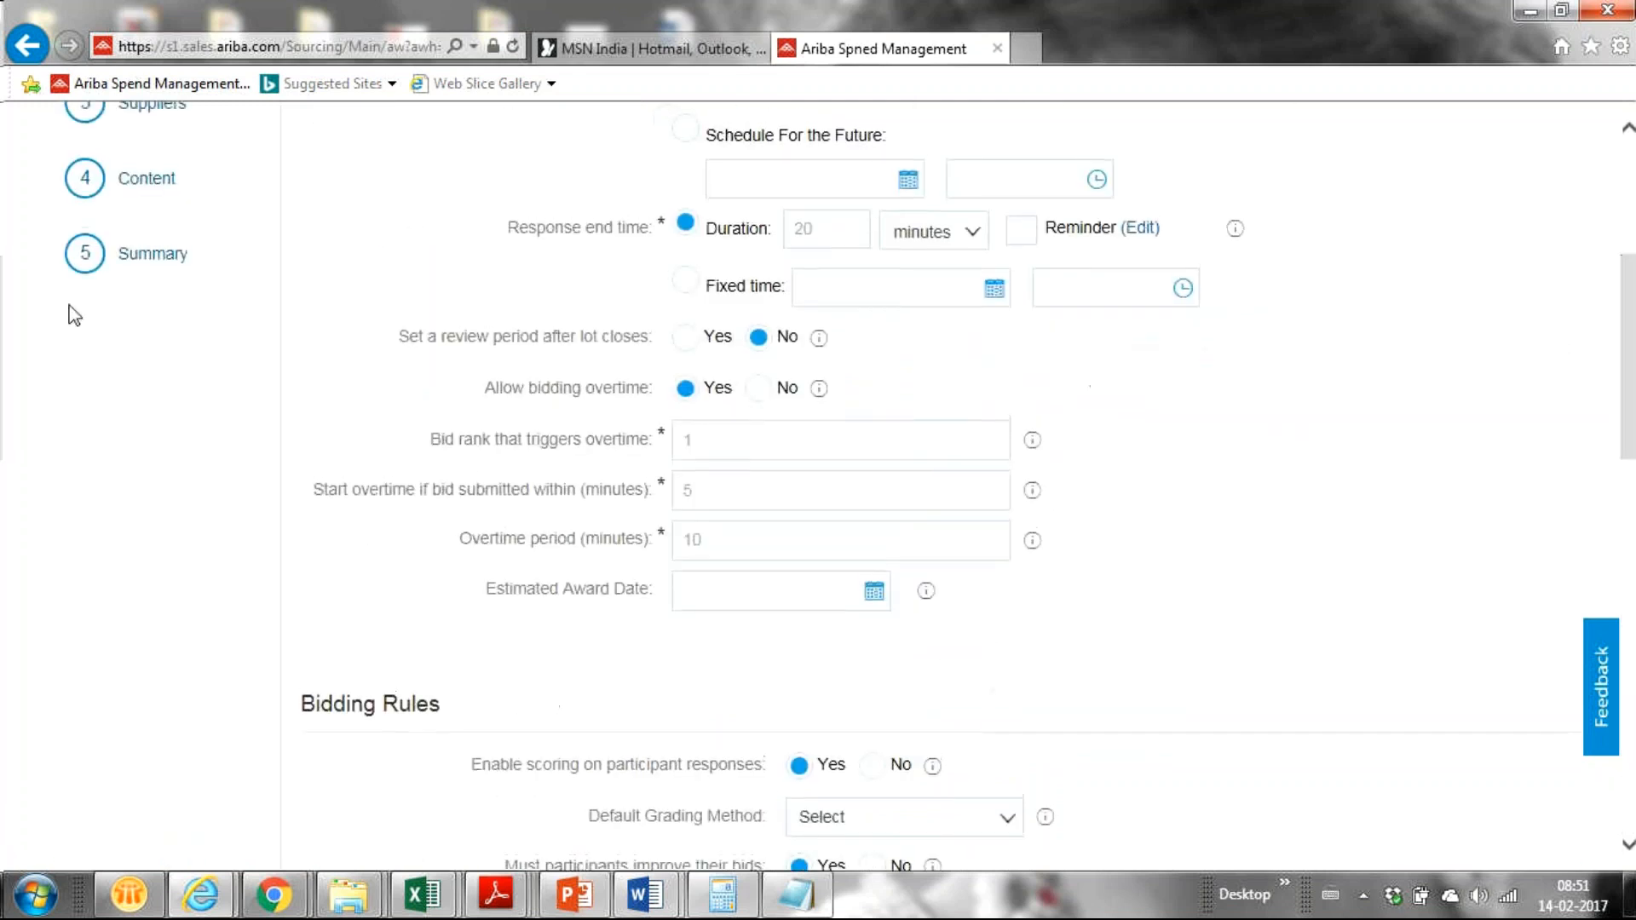
Step: Publish the Demo Auction for Training event from its Summary step
left_click(151, 254)
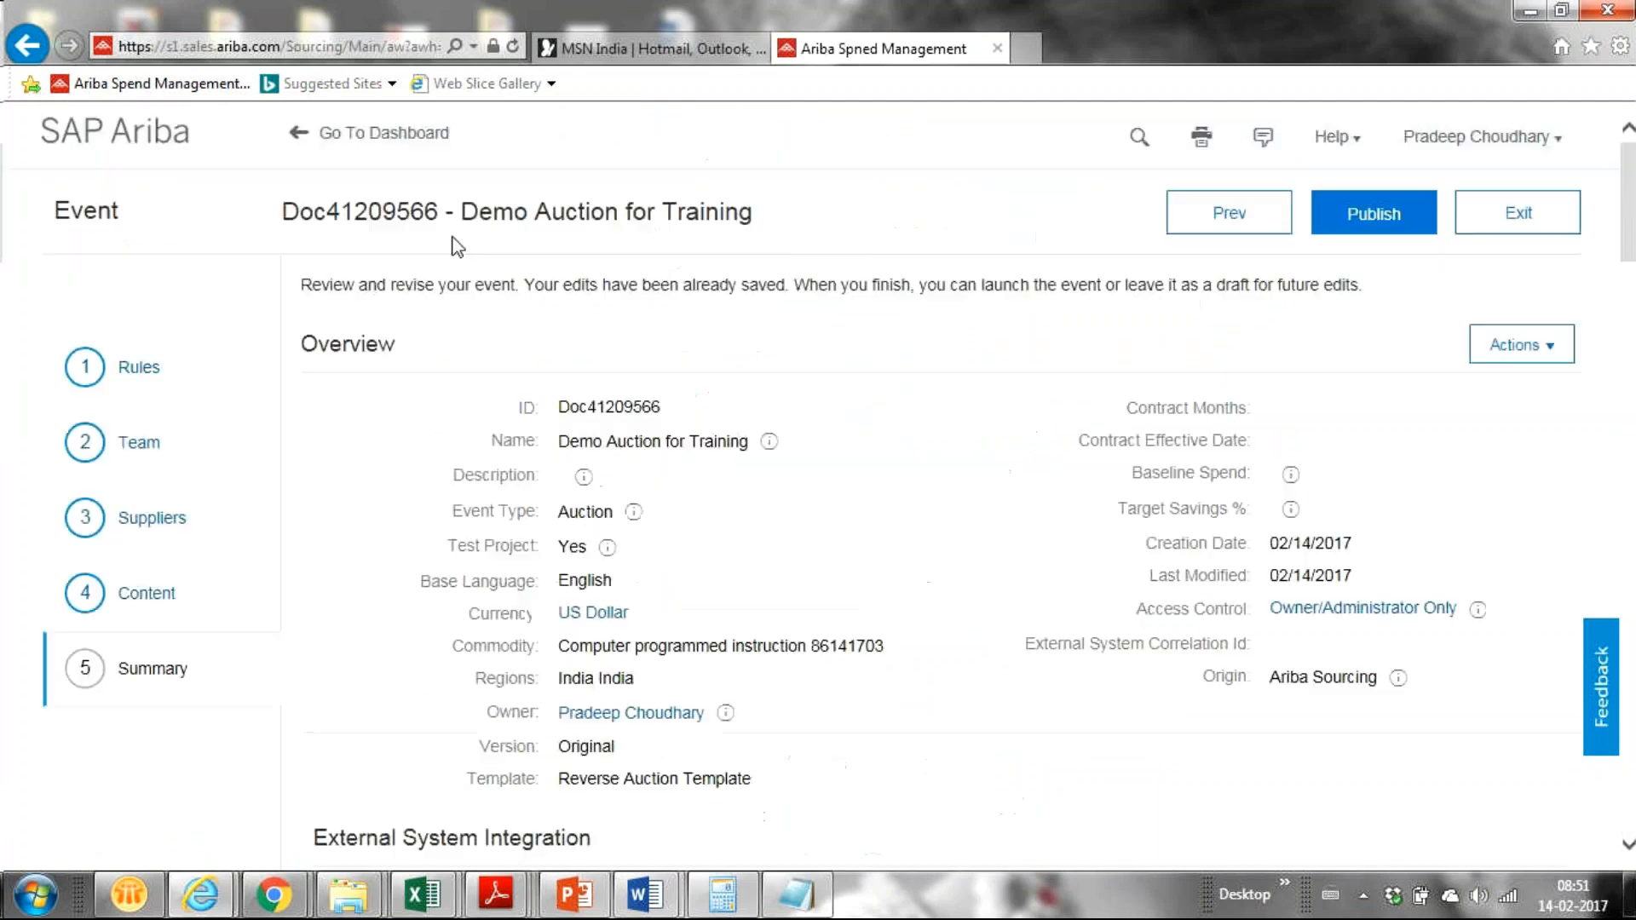
left_click(1343, 219)
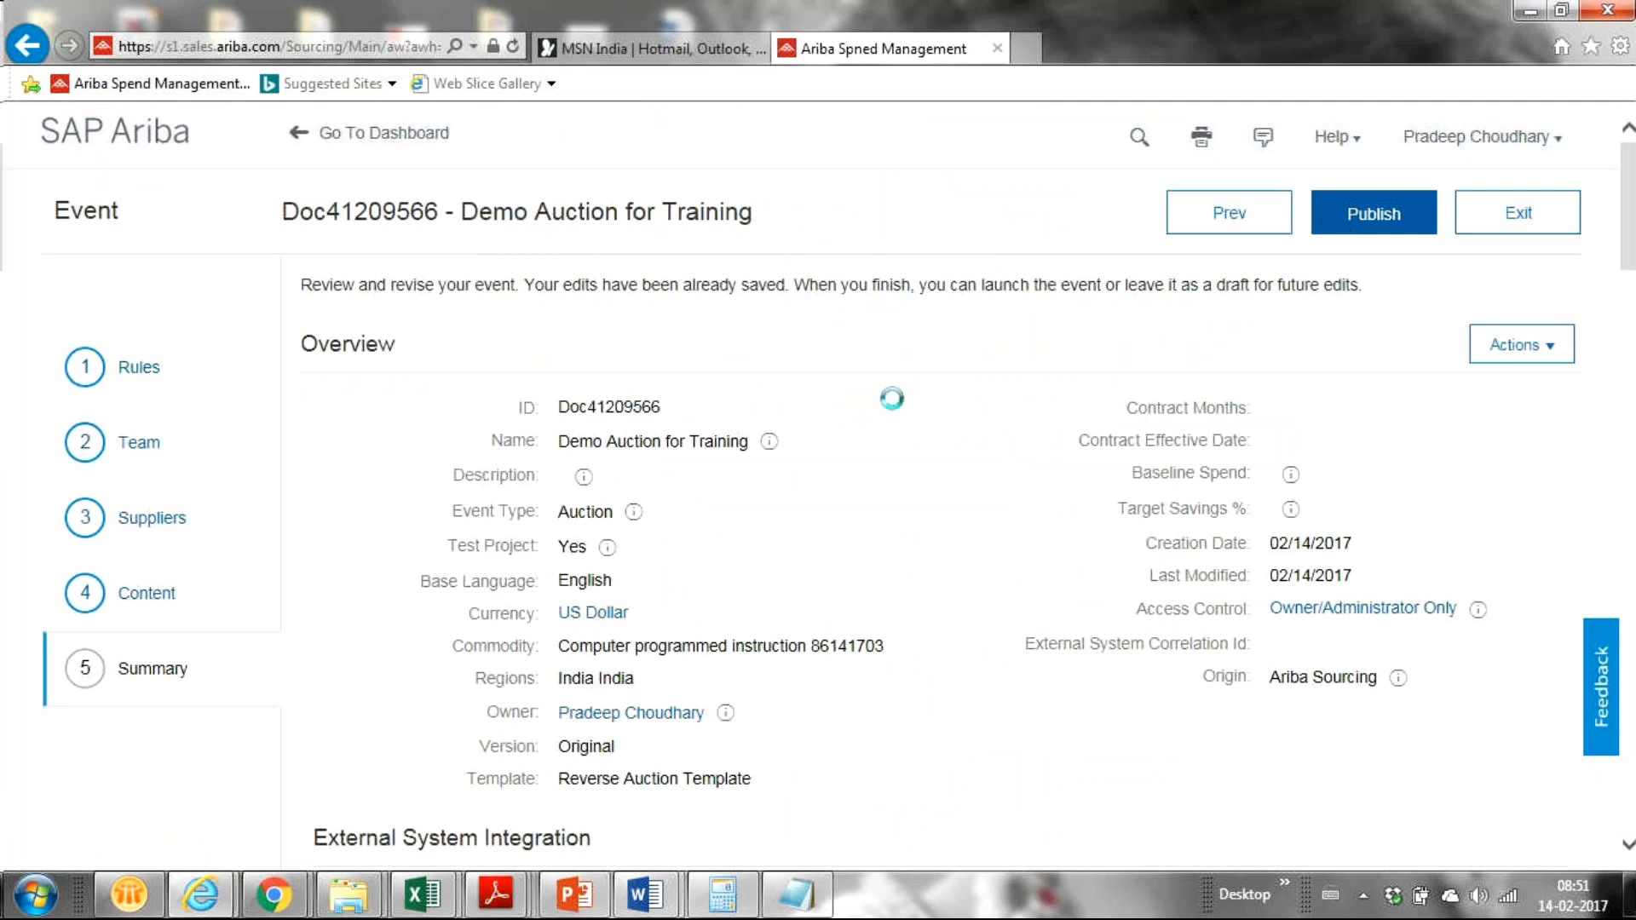
key("alt+Tab")
key("alt+Tab")
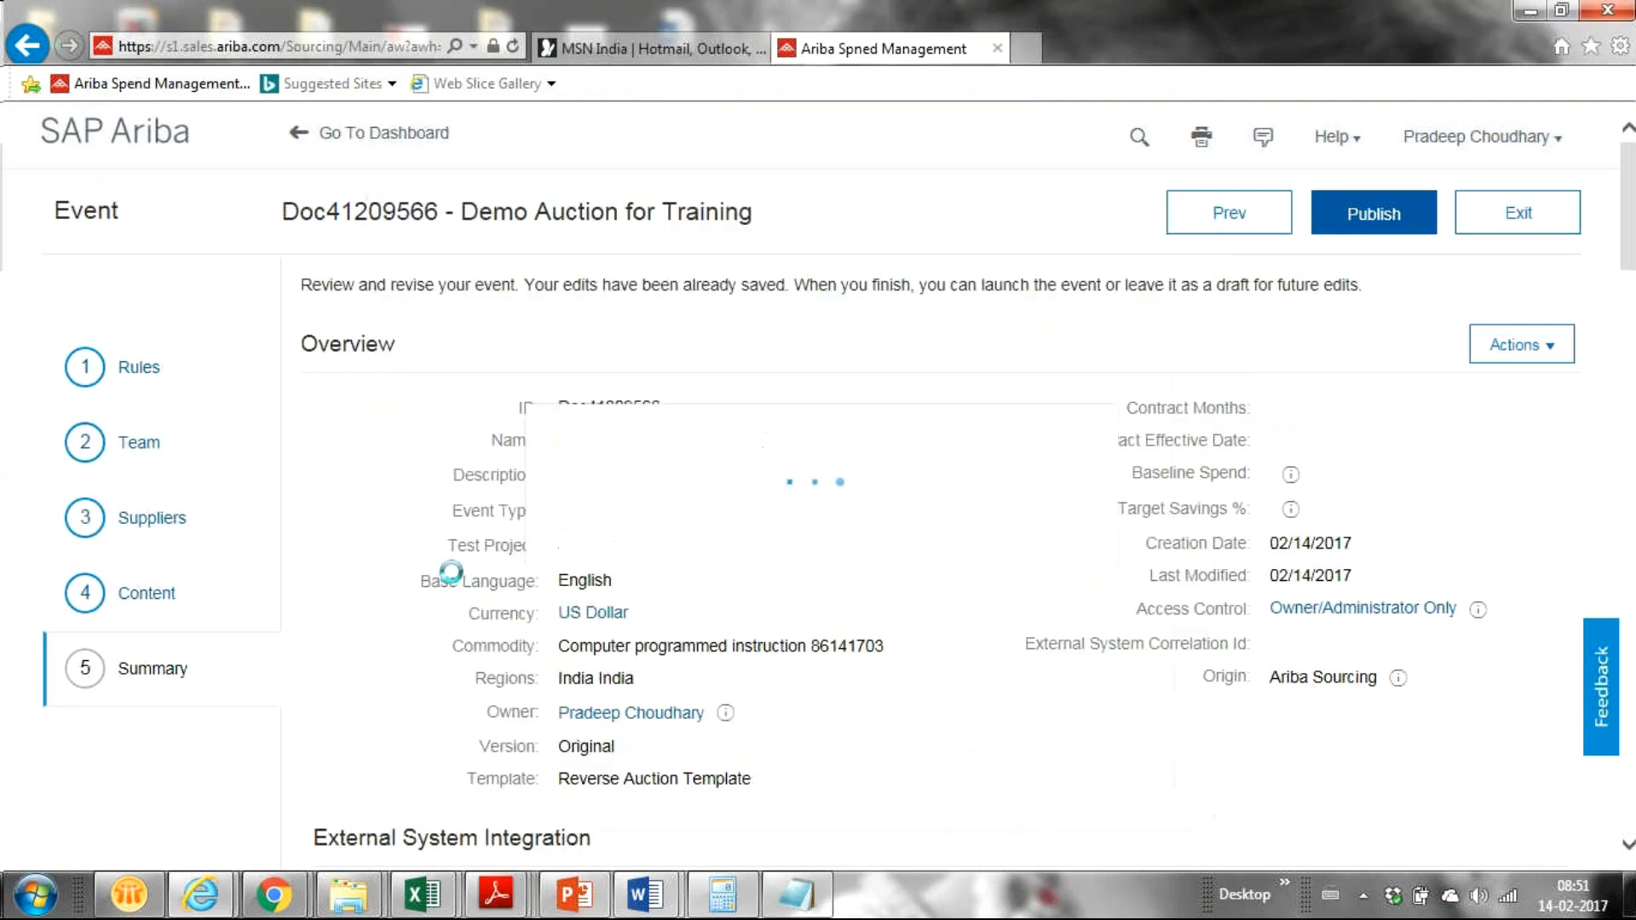
Step: Paste the supplier network login URL into Chrome's address bar and load it
mouse_move(273, 894)
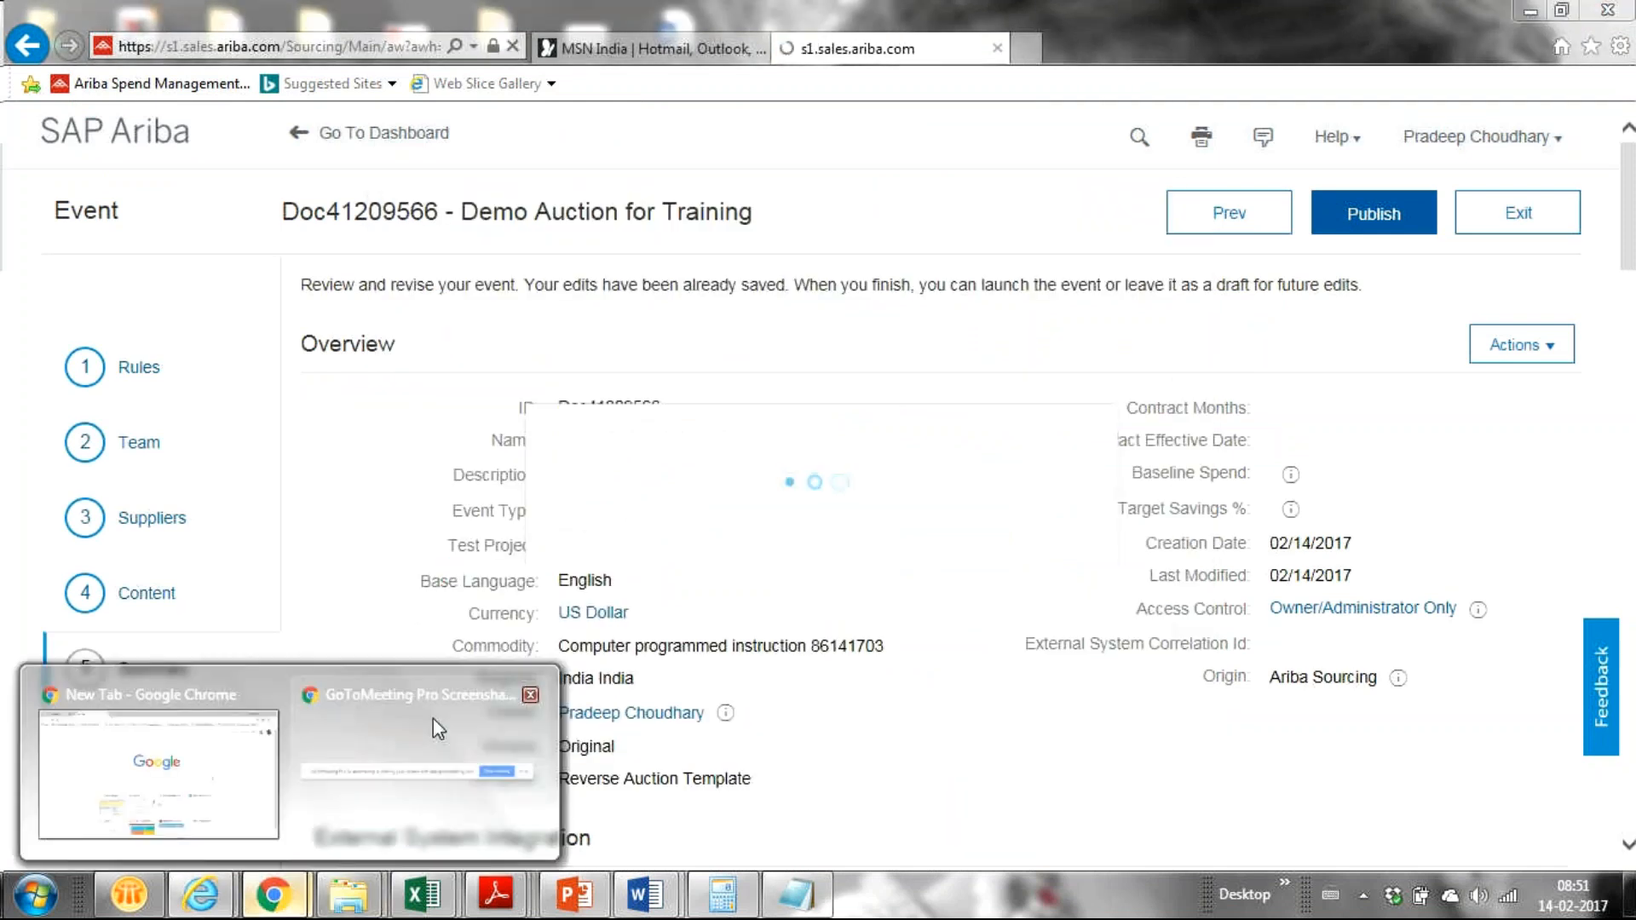
left_click(433, 718)
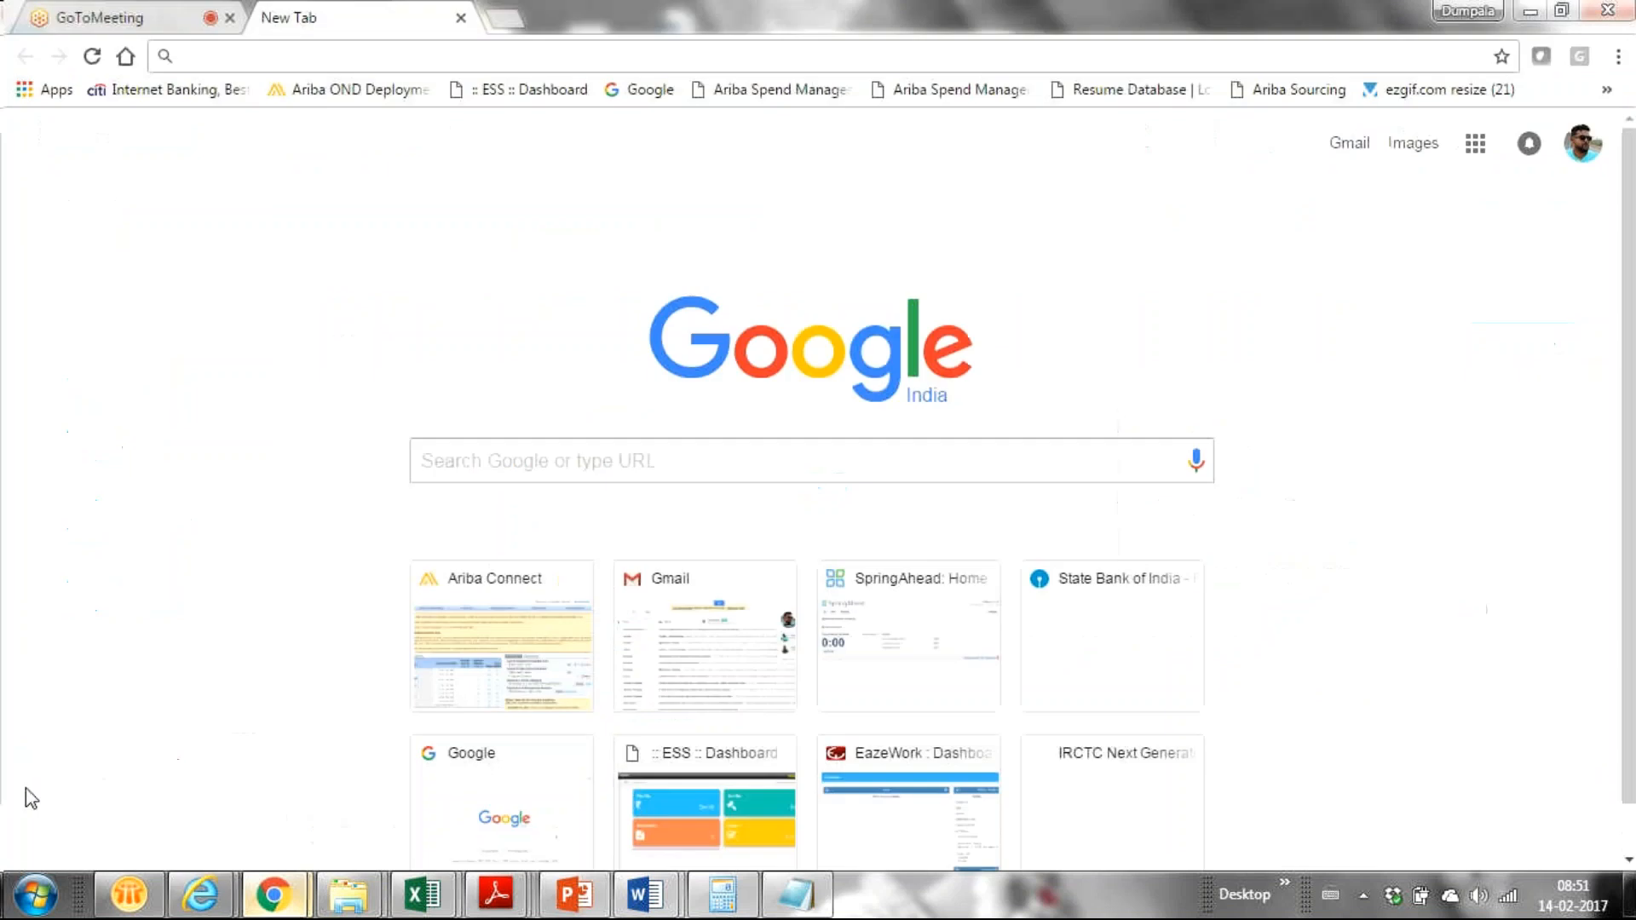
left_click(486, 54)
key("ctrl+v")
key("Return")
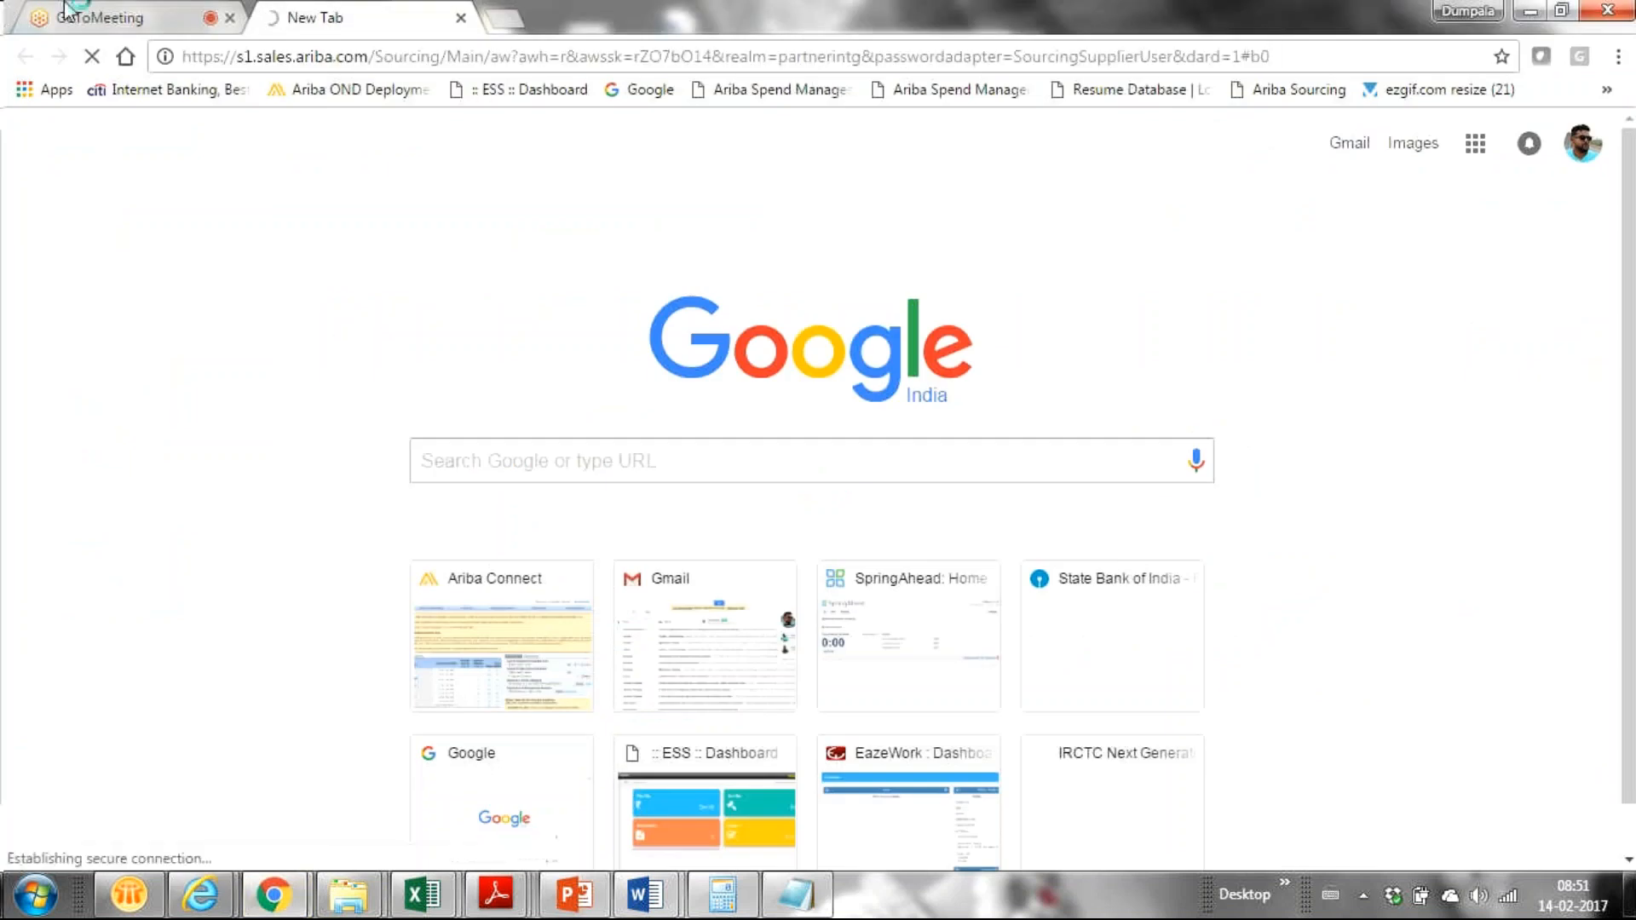
Step: Monitor the published event and scroll through its Bid Console
left_click(115, 13)
key("alt+Tab")
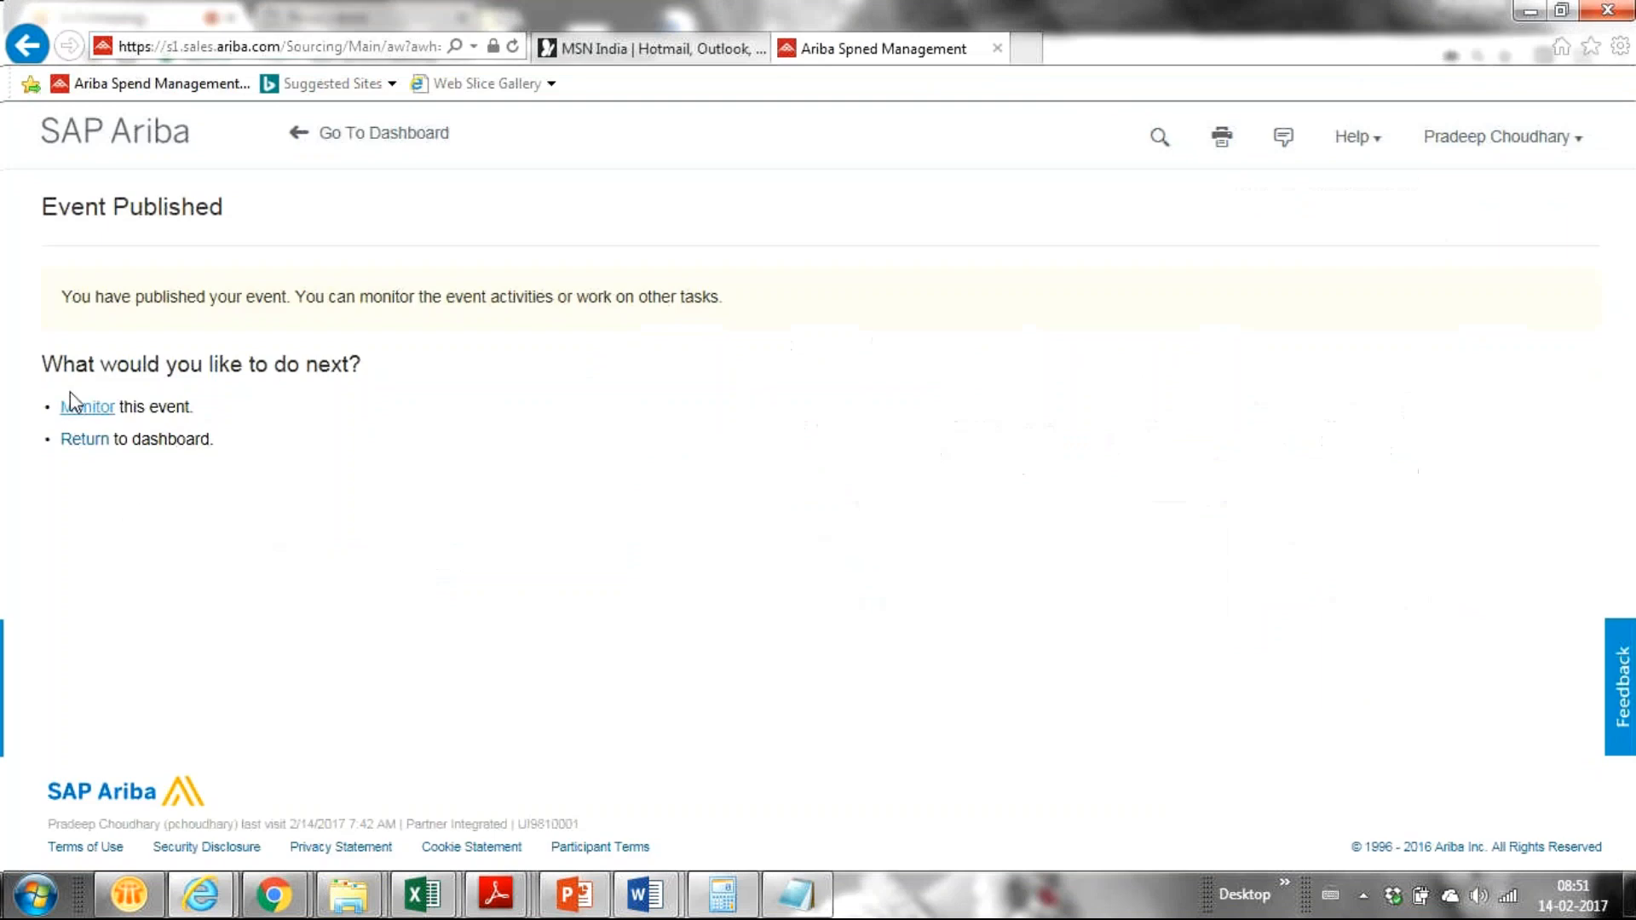
left_click(76, 411)
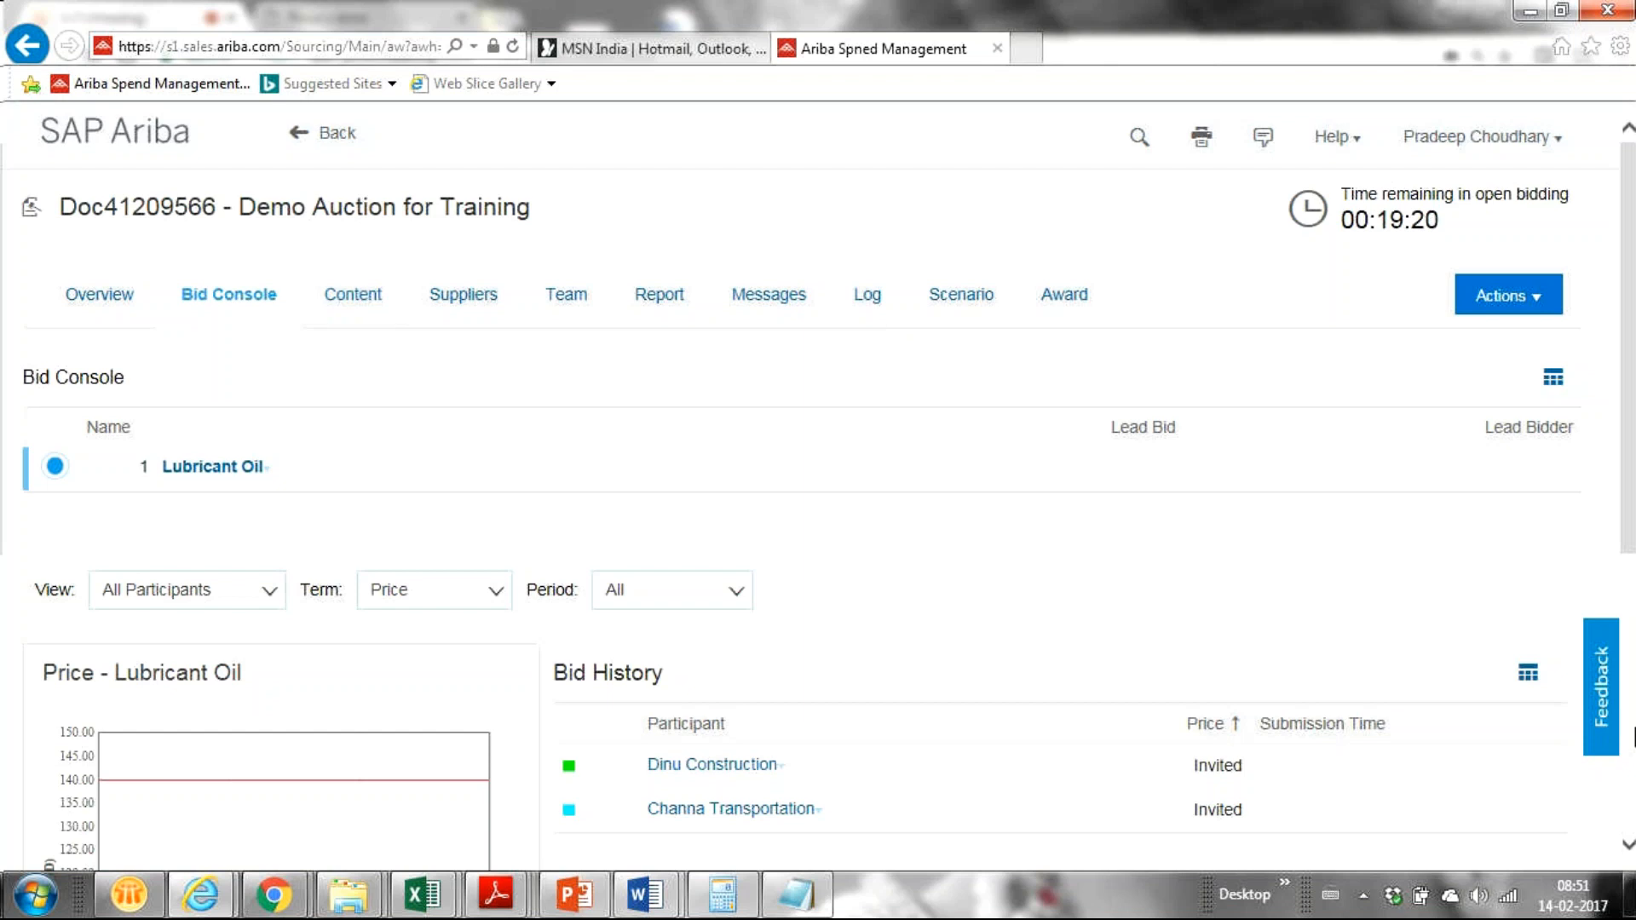
mouse_move(1629, 416)
left_mouse_down()
mouse_move(1622, 445)
mouse_move(1615, 424)
left_mouse_up()
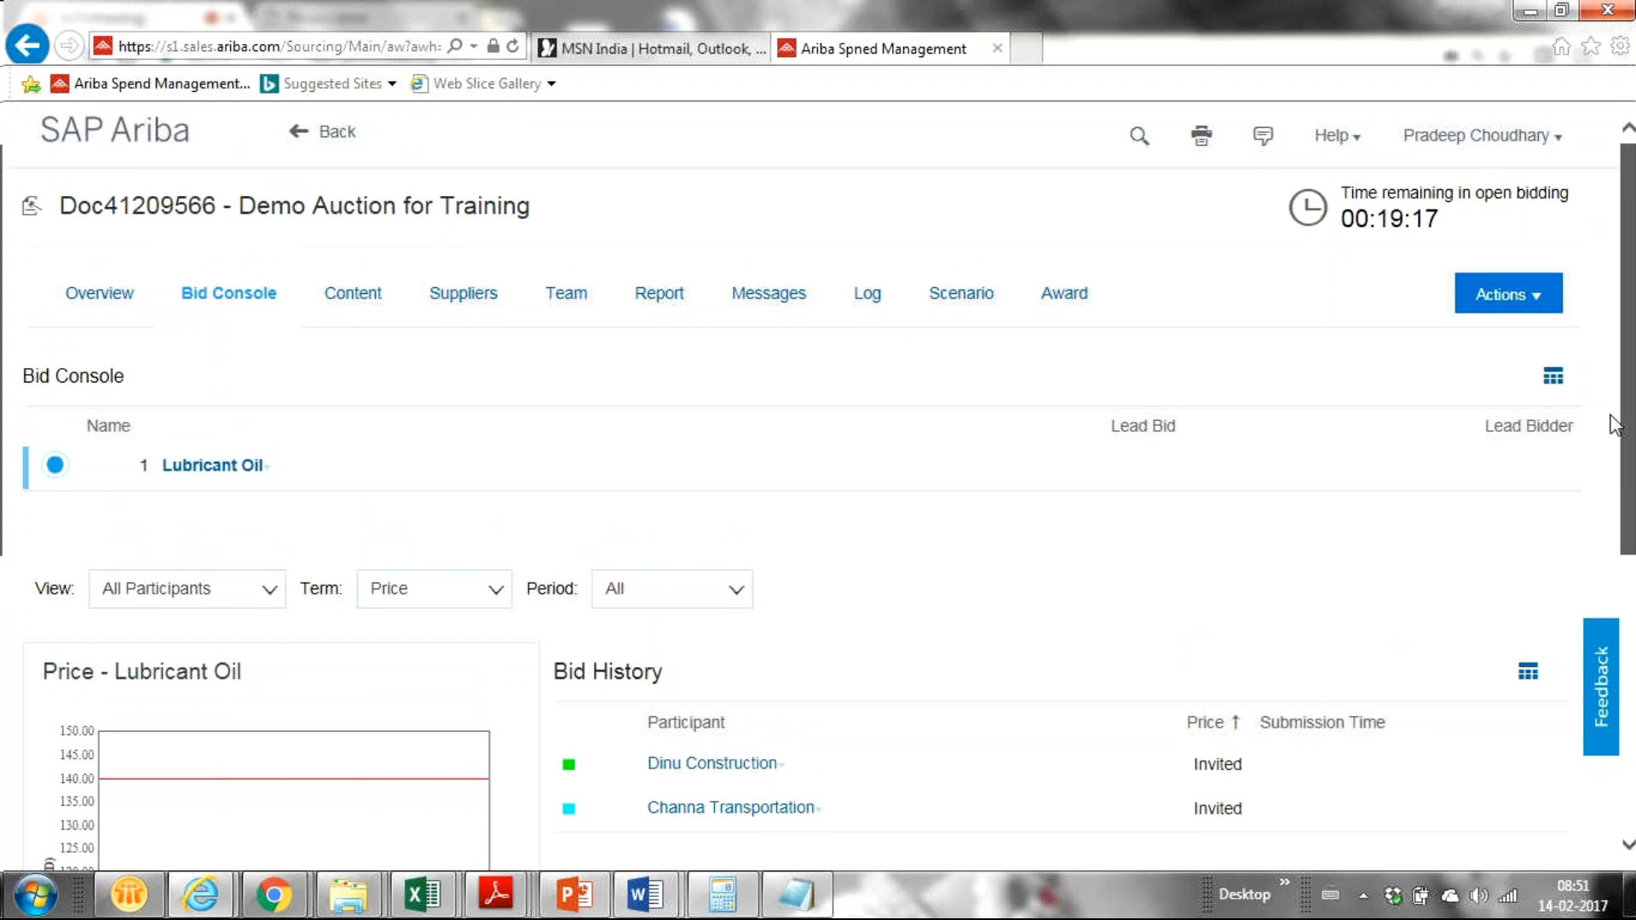
scroll(1615, 424, "down", 3)
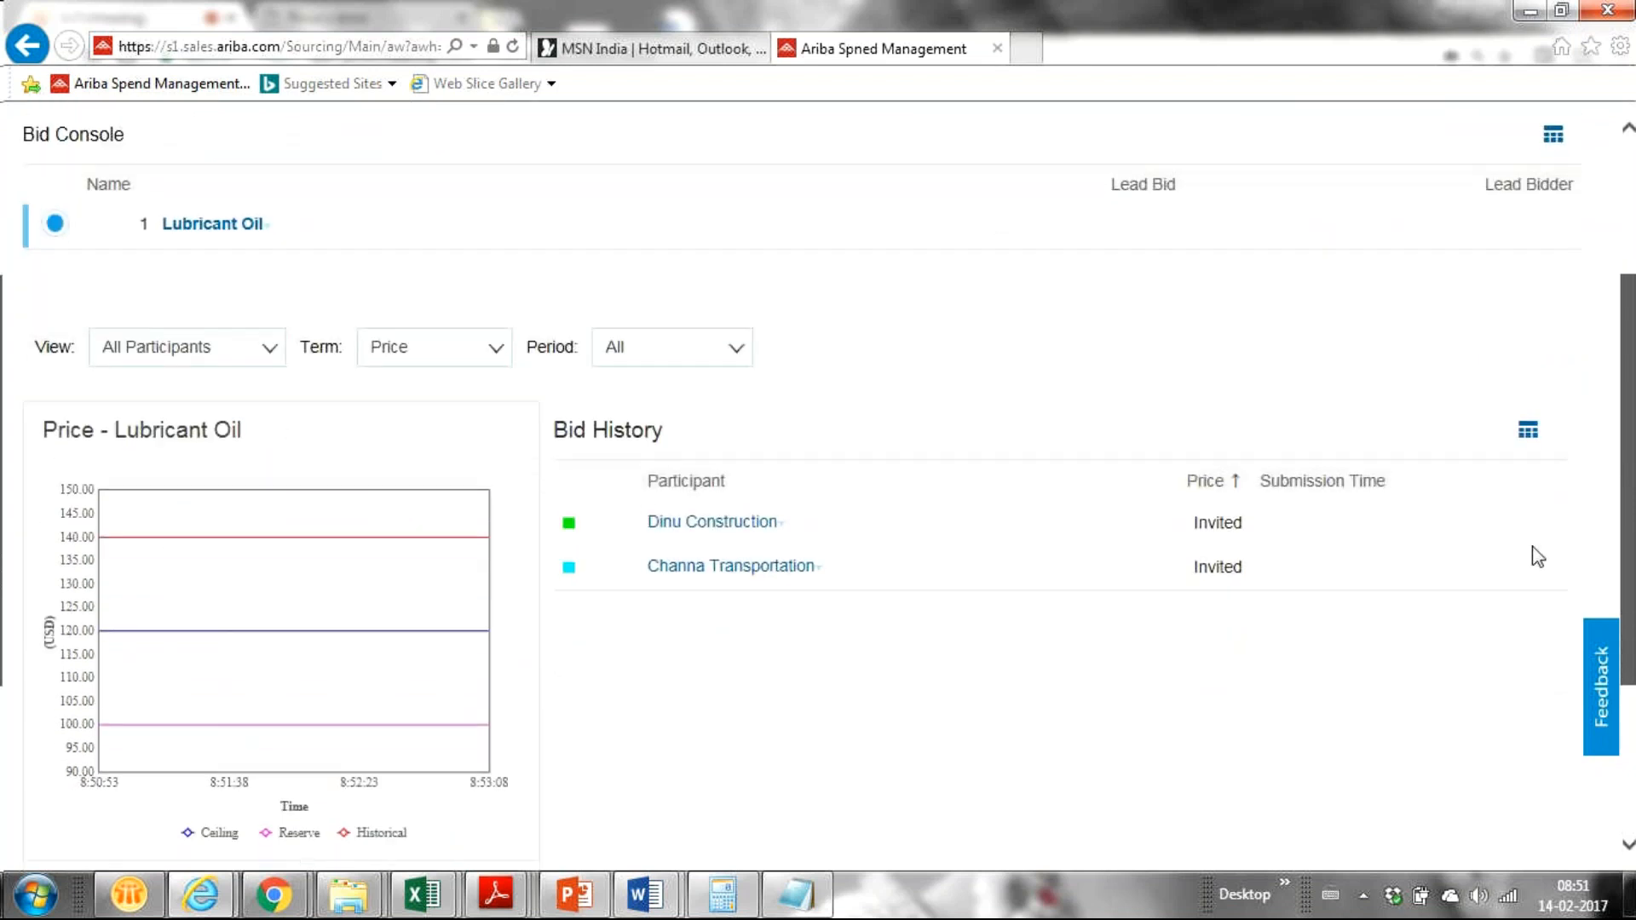
Step: In the GoToMeeting Chrome window, leave and close the failed, insecure supplier login tab
left_click(277, 906)
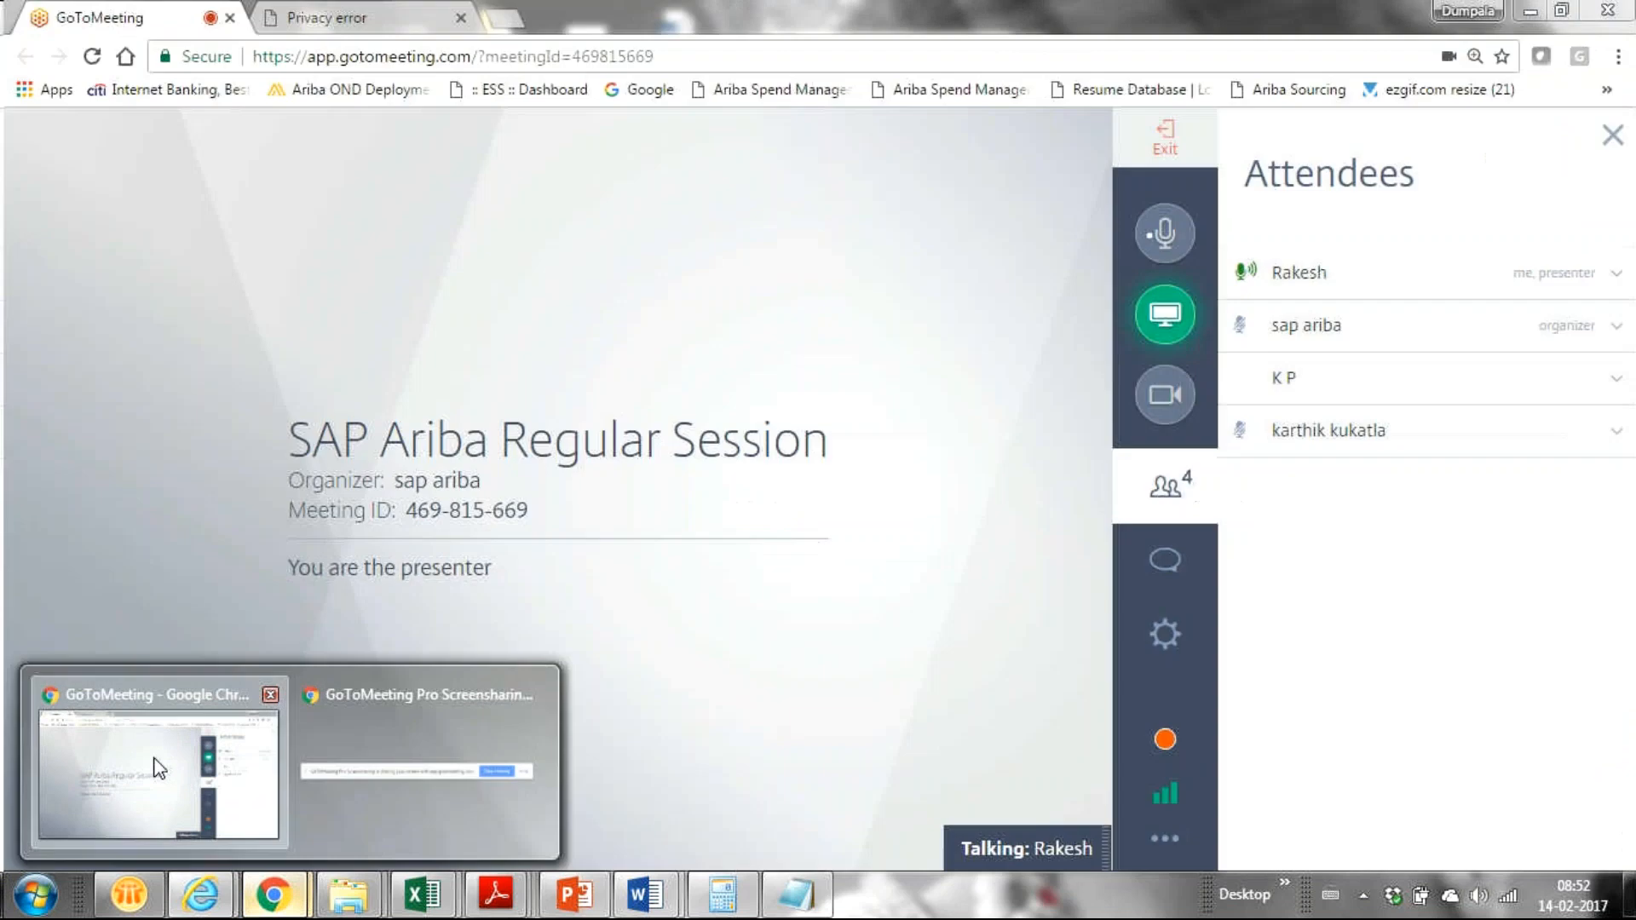
left_click(157, 767)
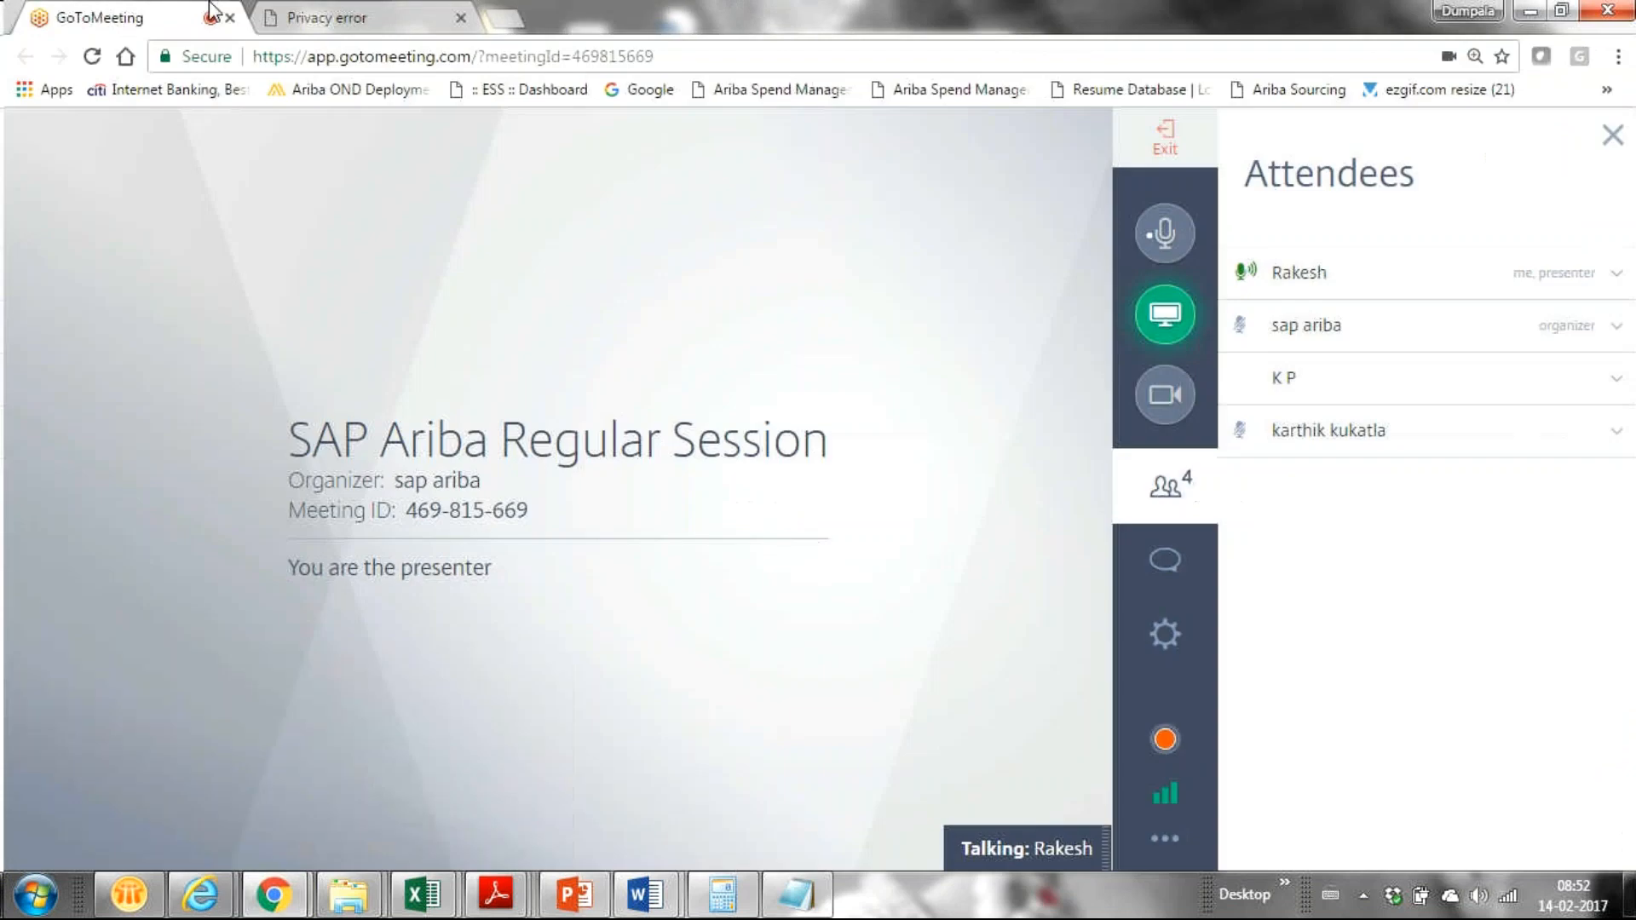
left_click(399, 12)
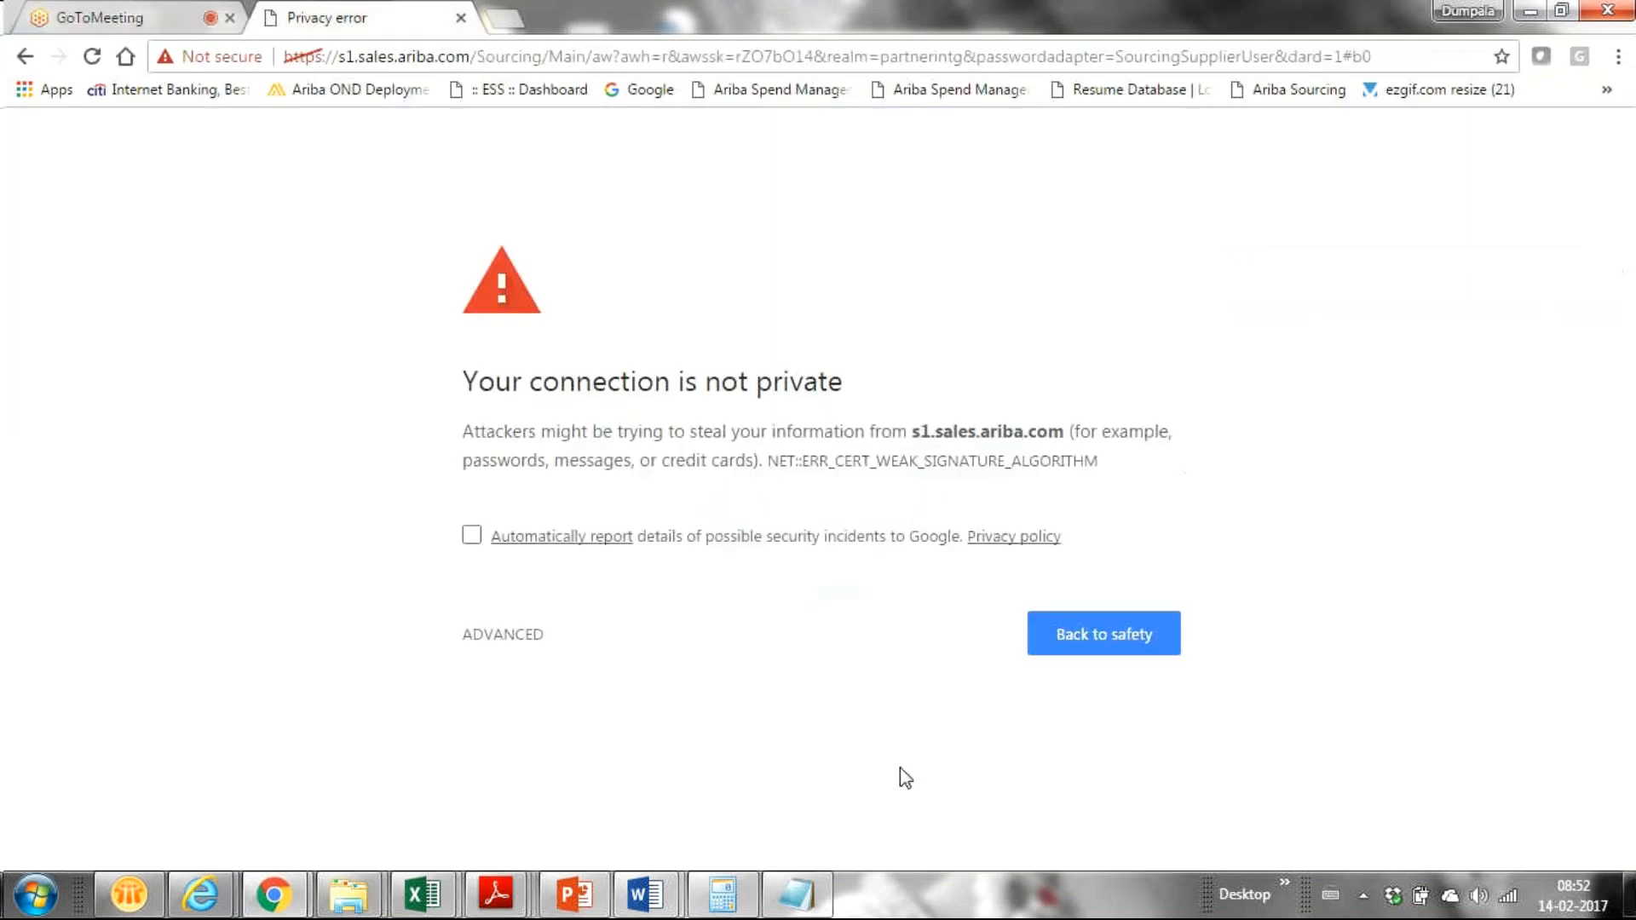
left_click(1096, 641)
left_click(460, 18)
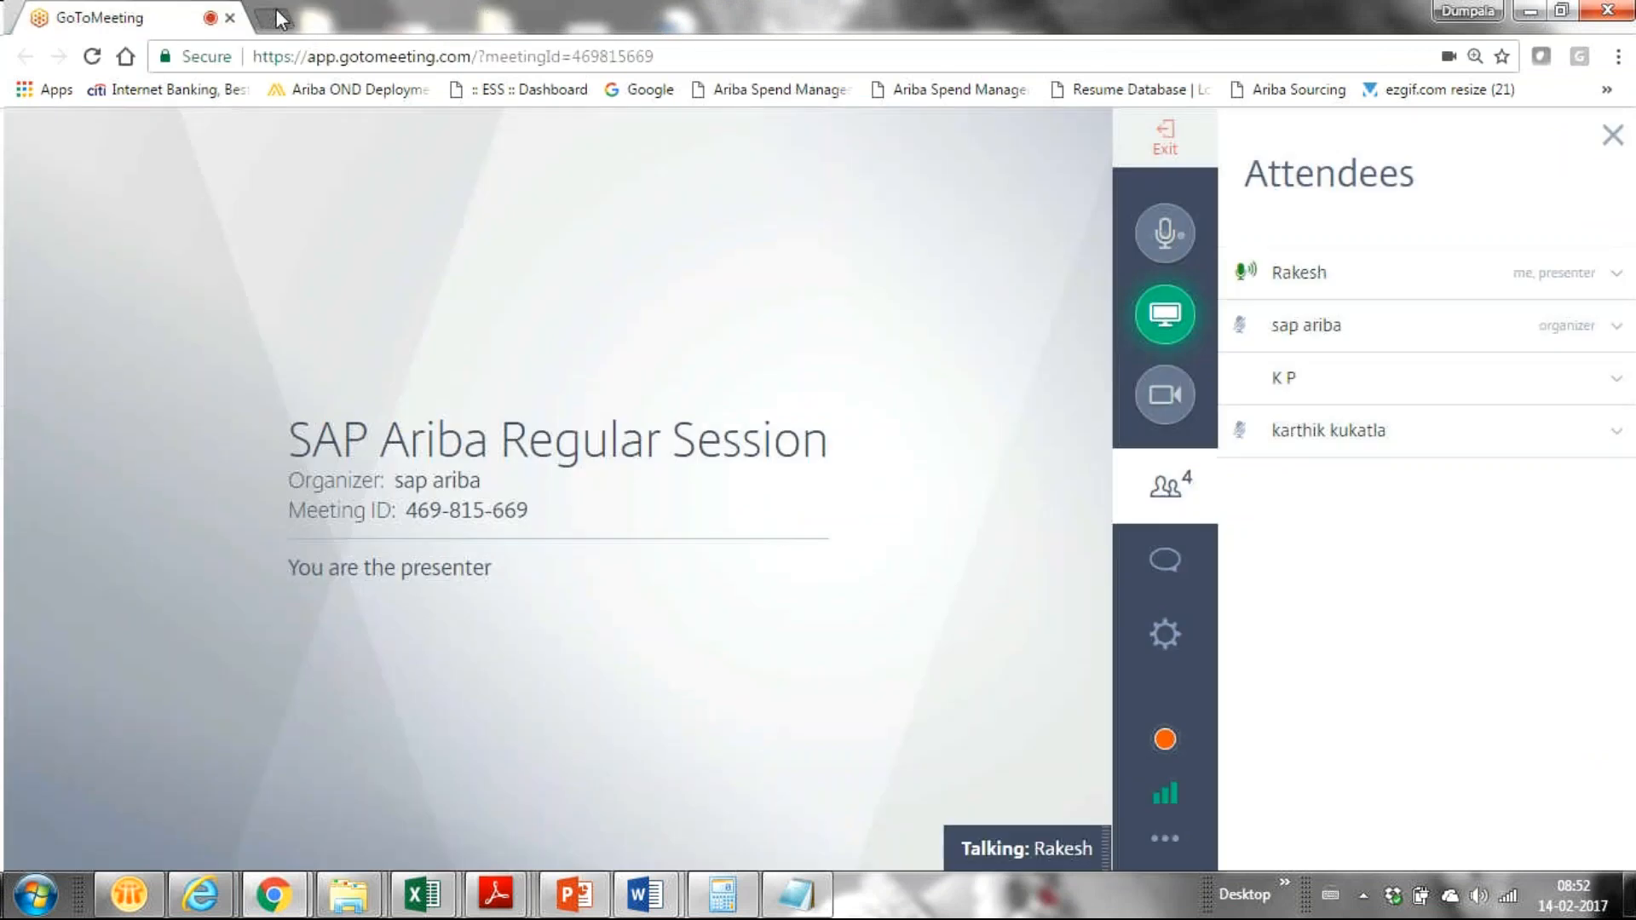
Step: Retry the supplier network login URL in a new Chrome tab, then close that tab
left_click(278, 18)
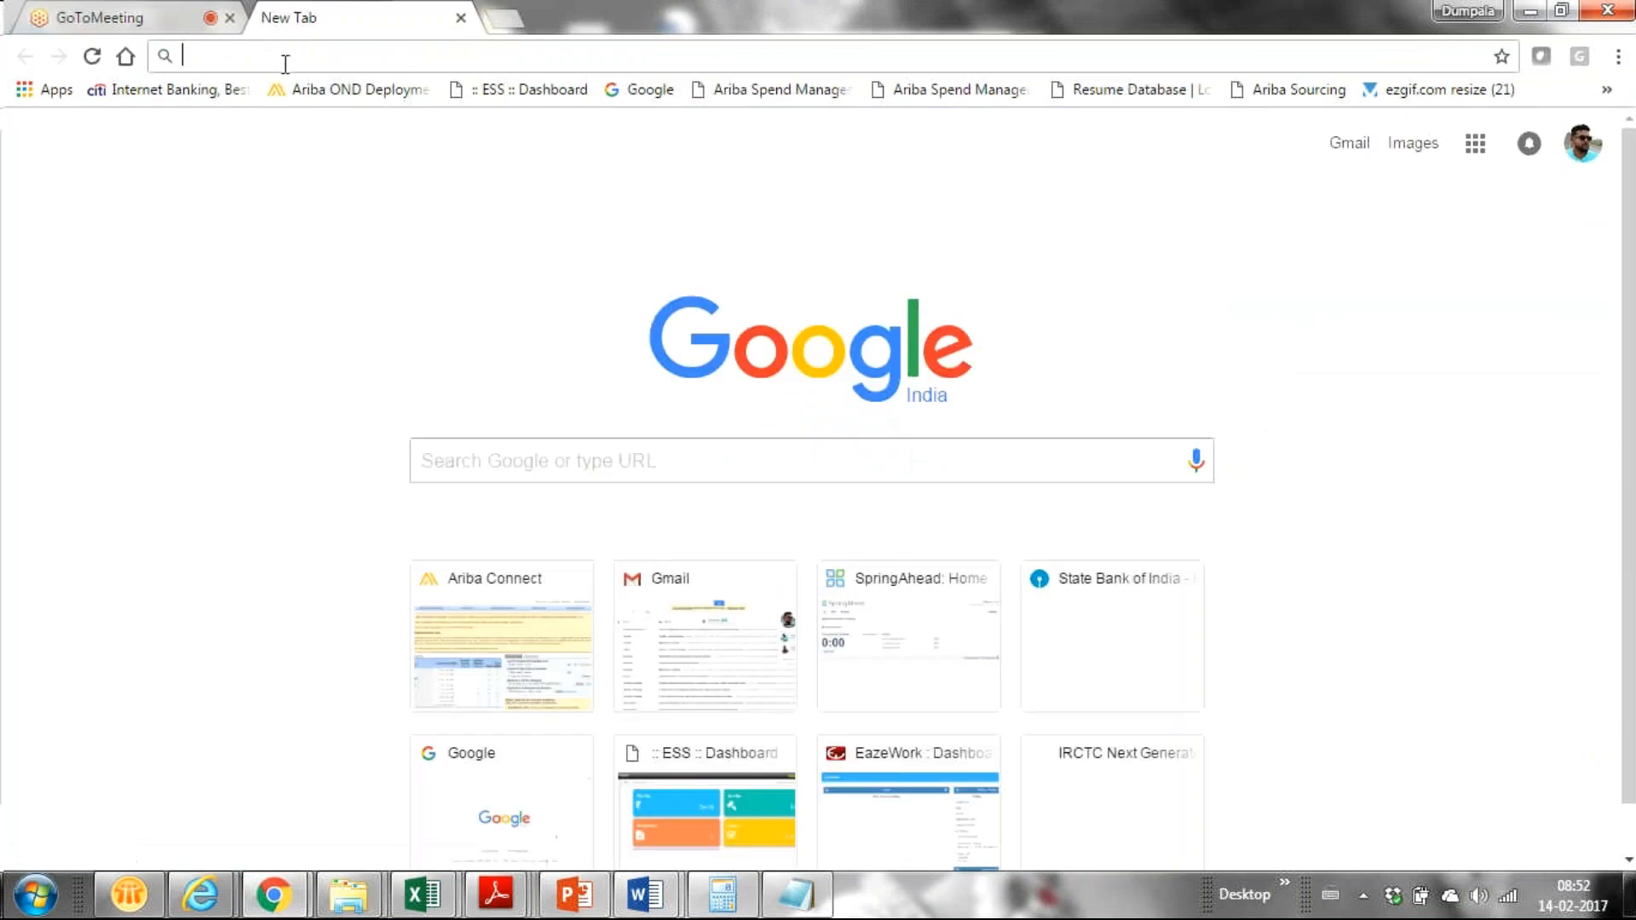
key("ctrl+v")
key("Return")
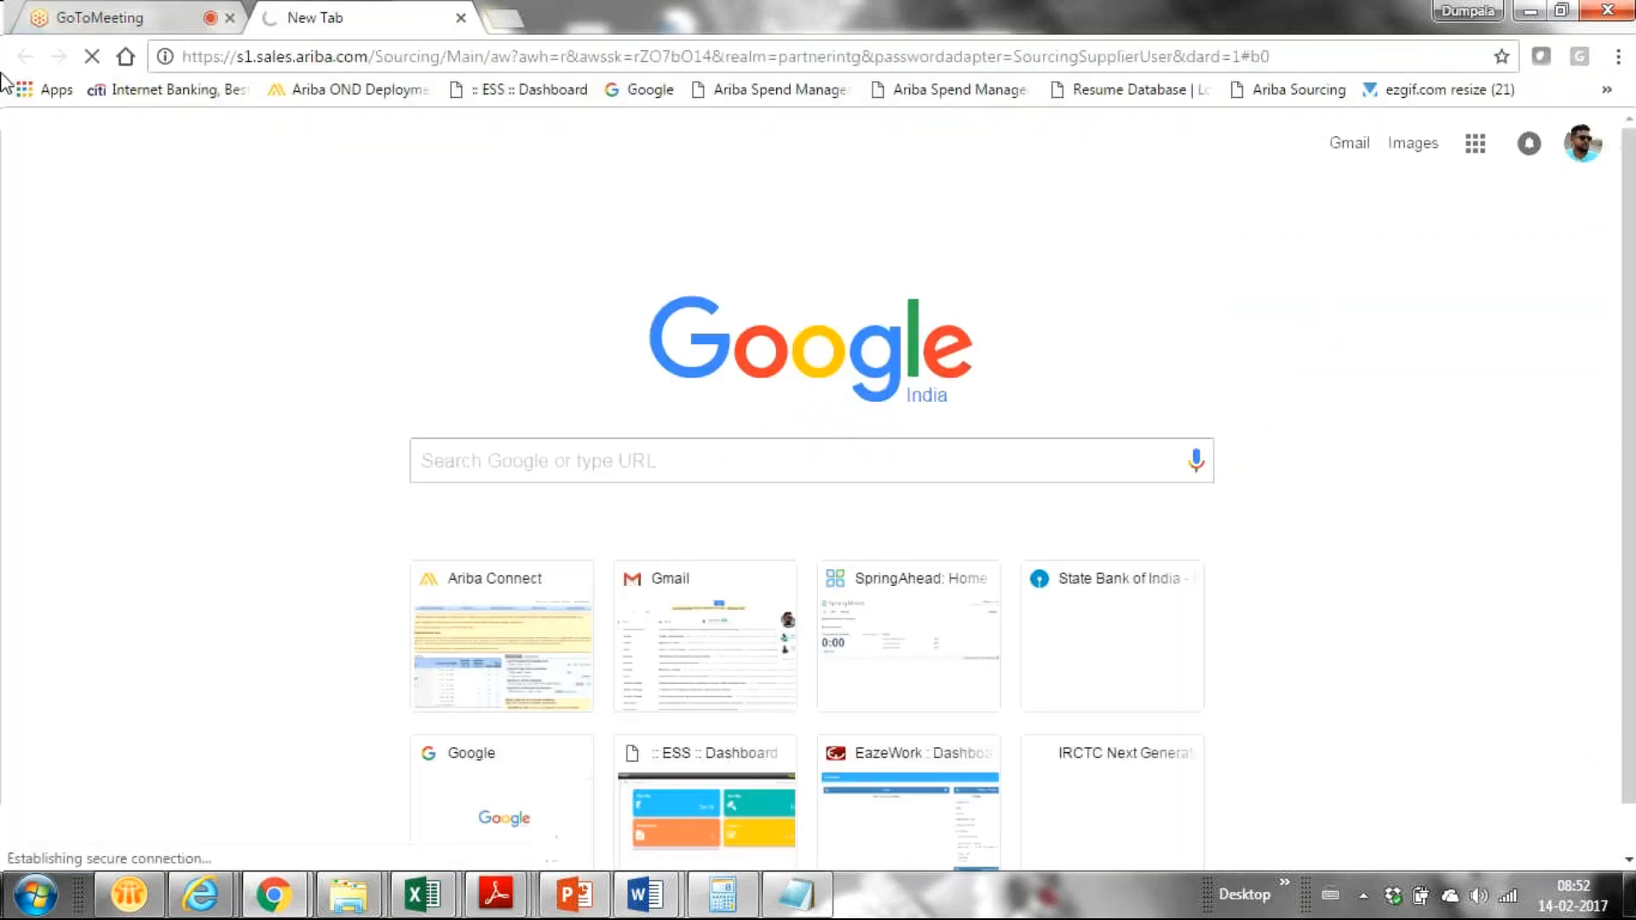
key("ctrl+w")
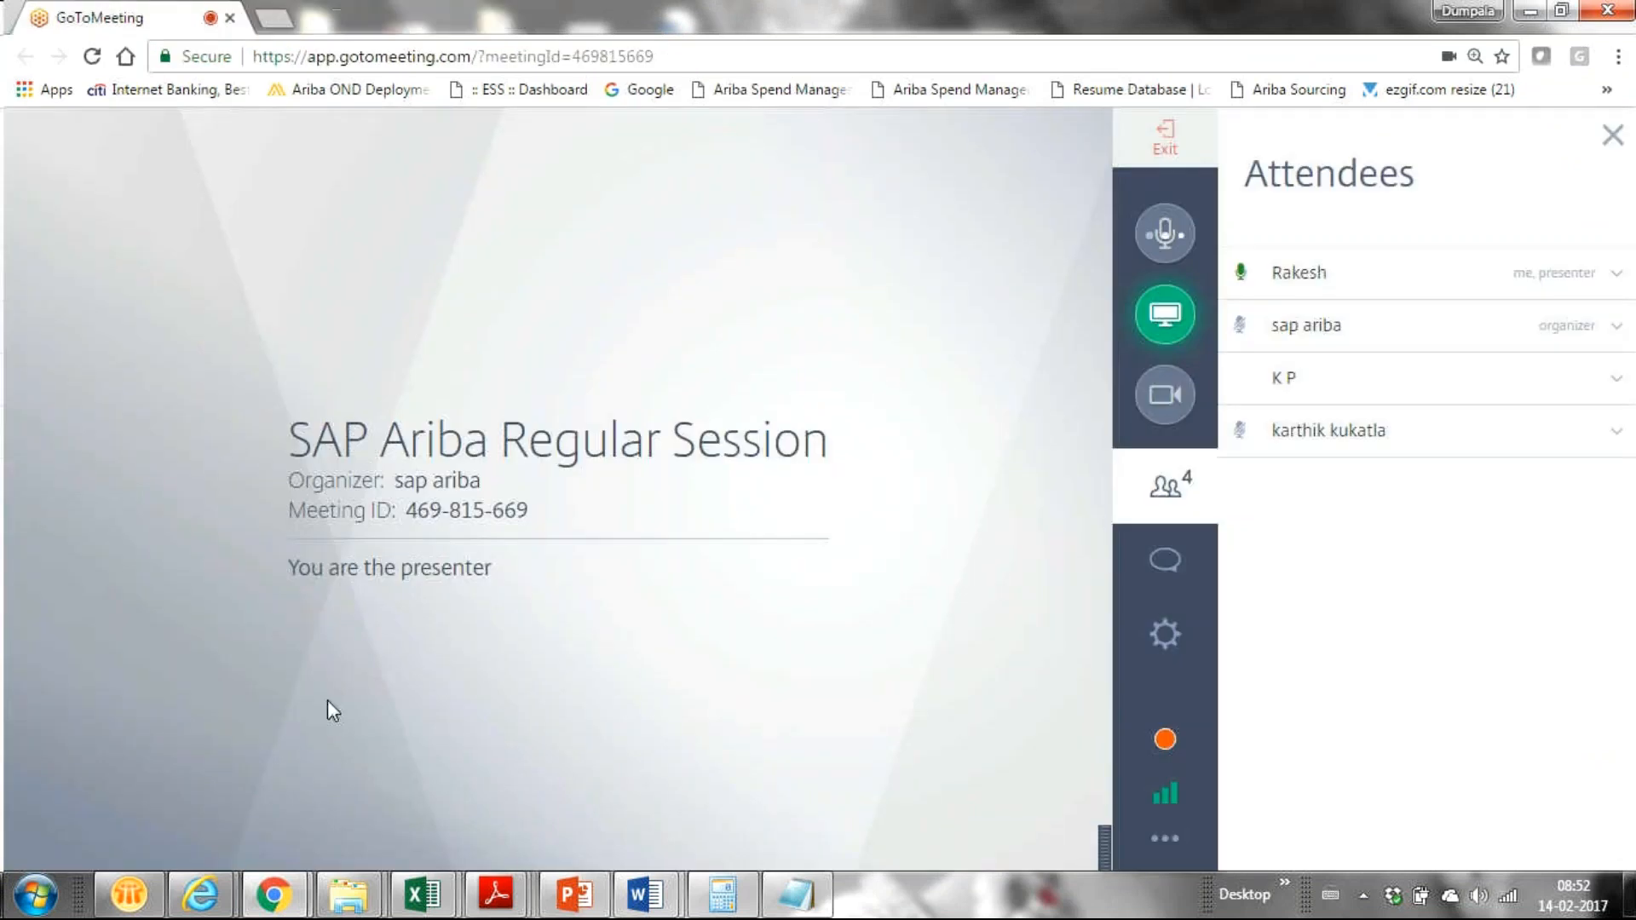
Step: In the Ariba Bid Console window, retry the supplier login URL in a new tab, then close it
mouse_move(200, 894)
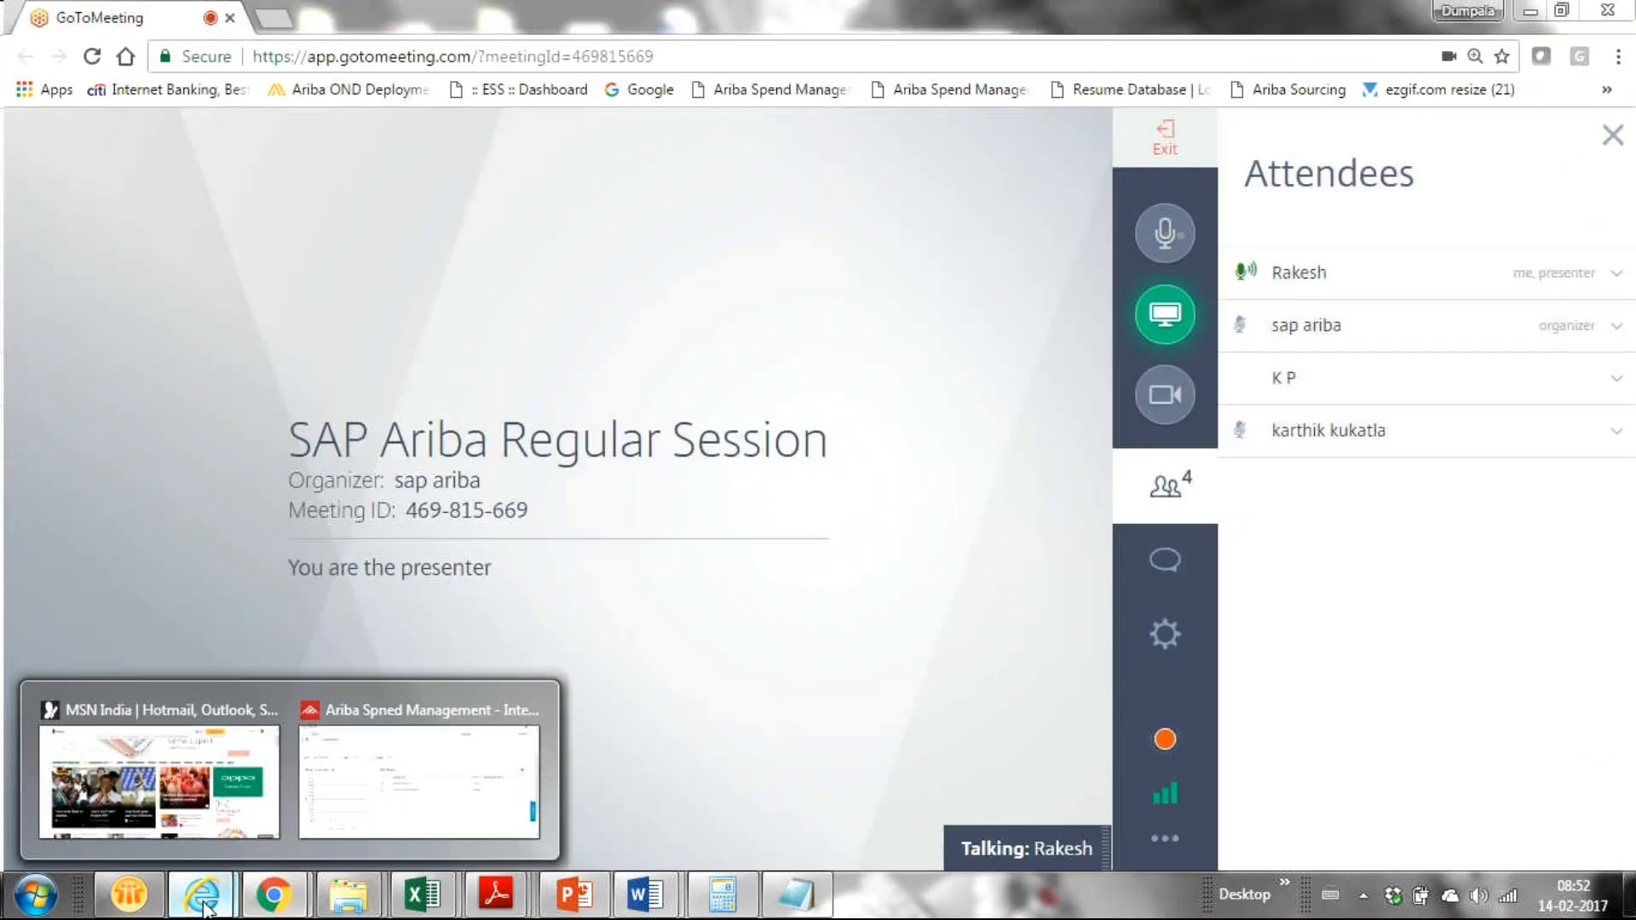
left_click(454, 806)
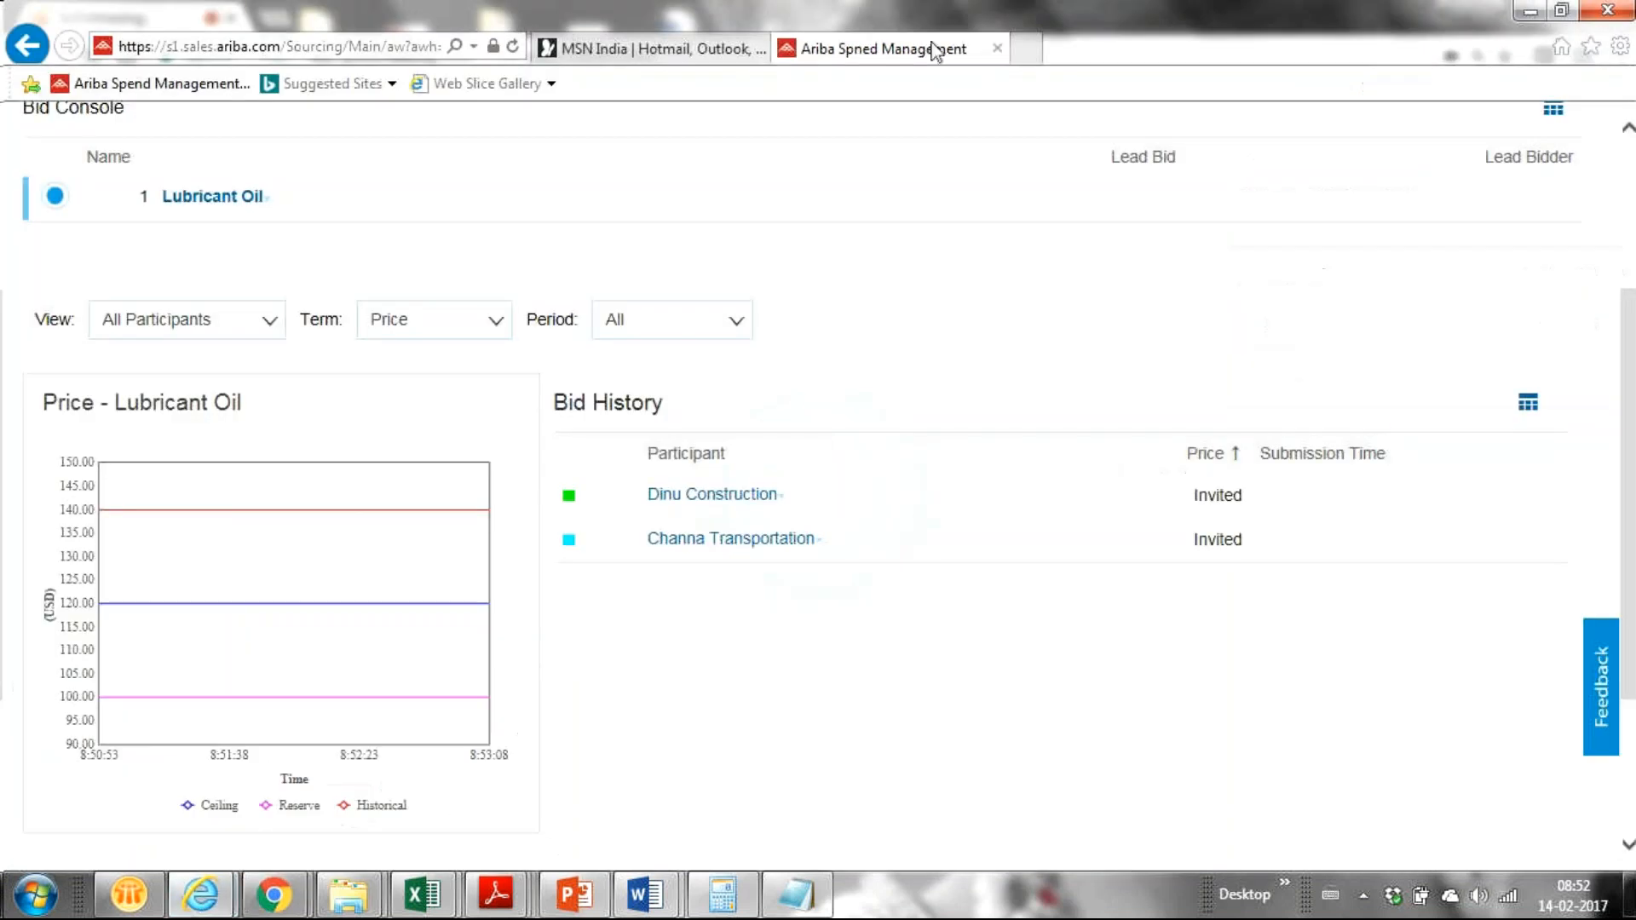
left_click(1028, 49)
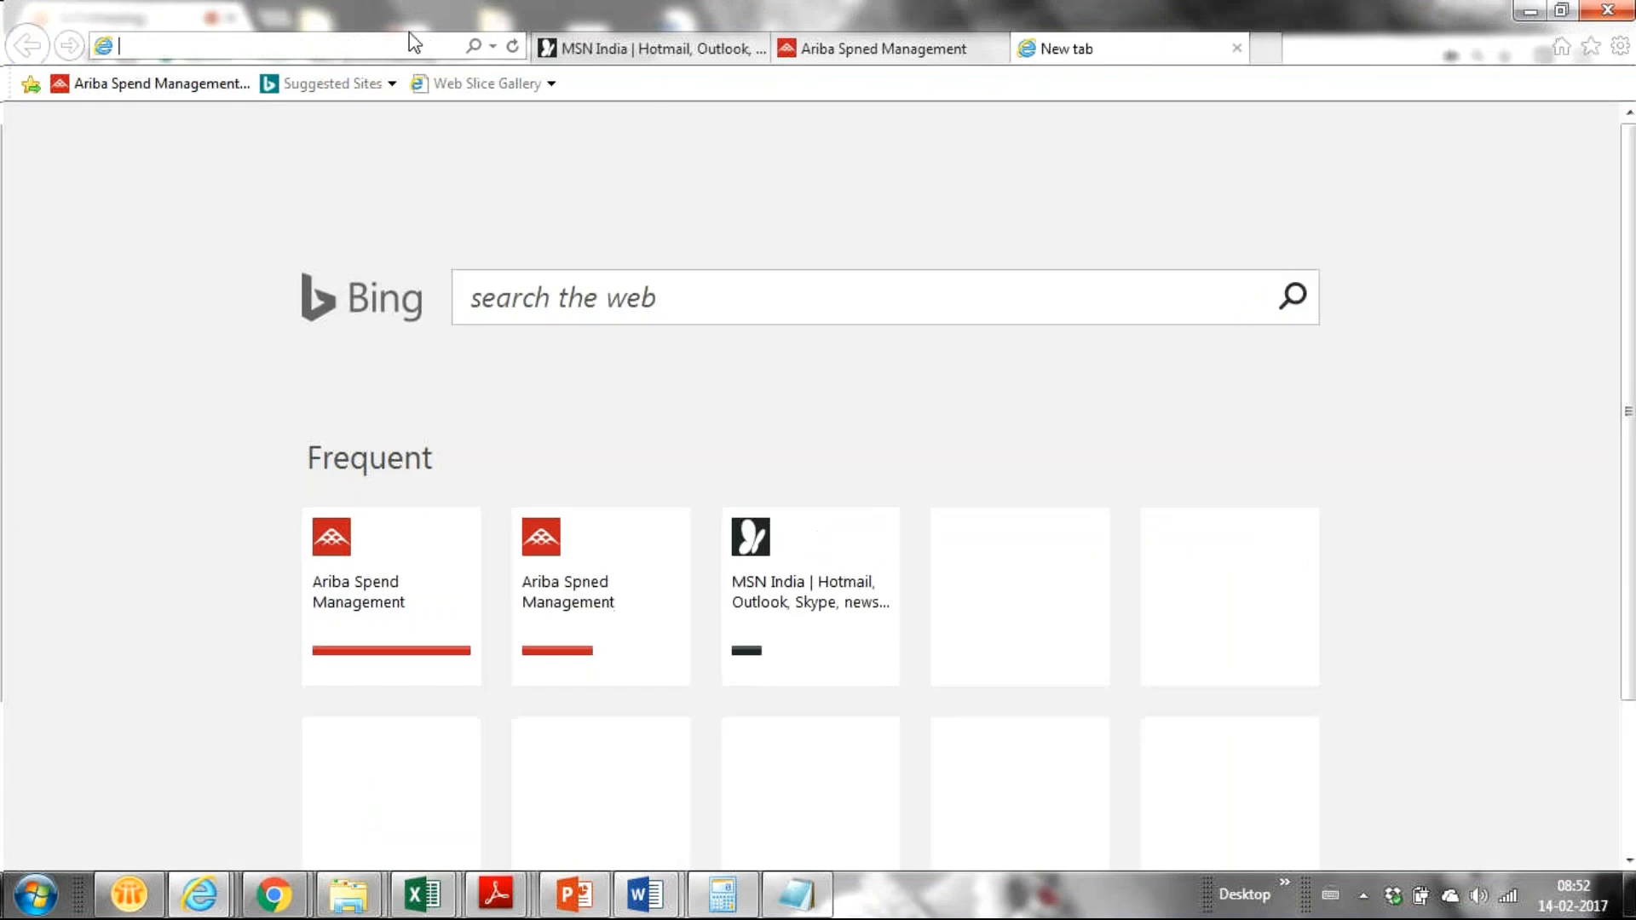
key("ctrl+v")
key("Return")
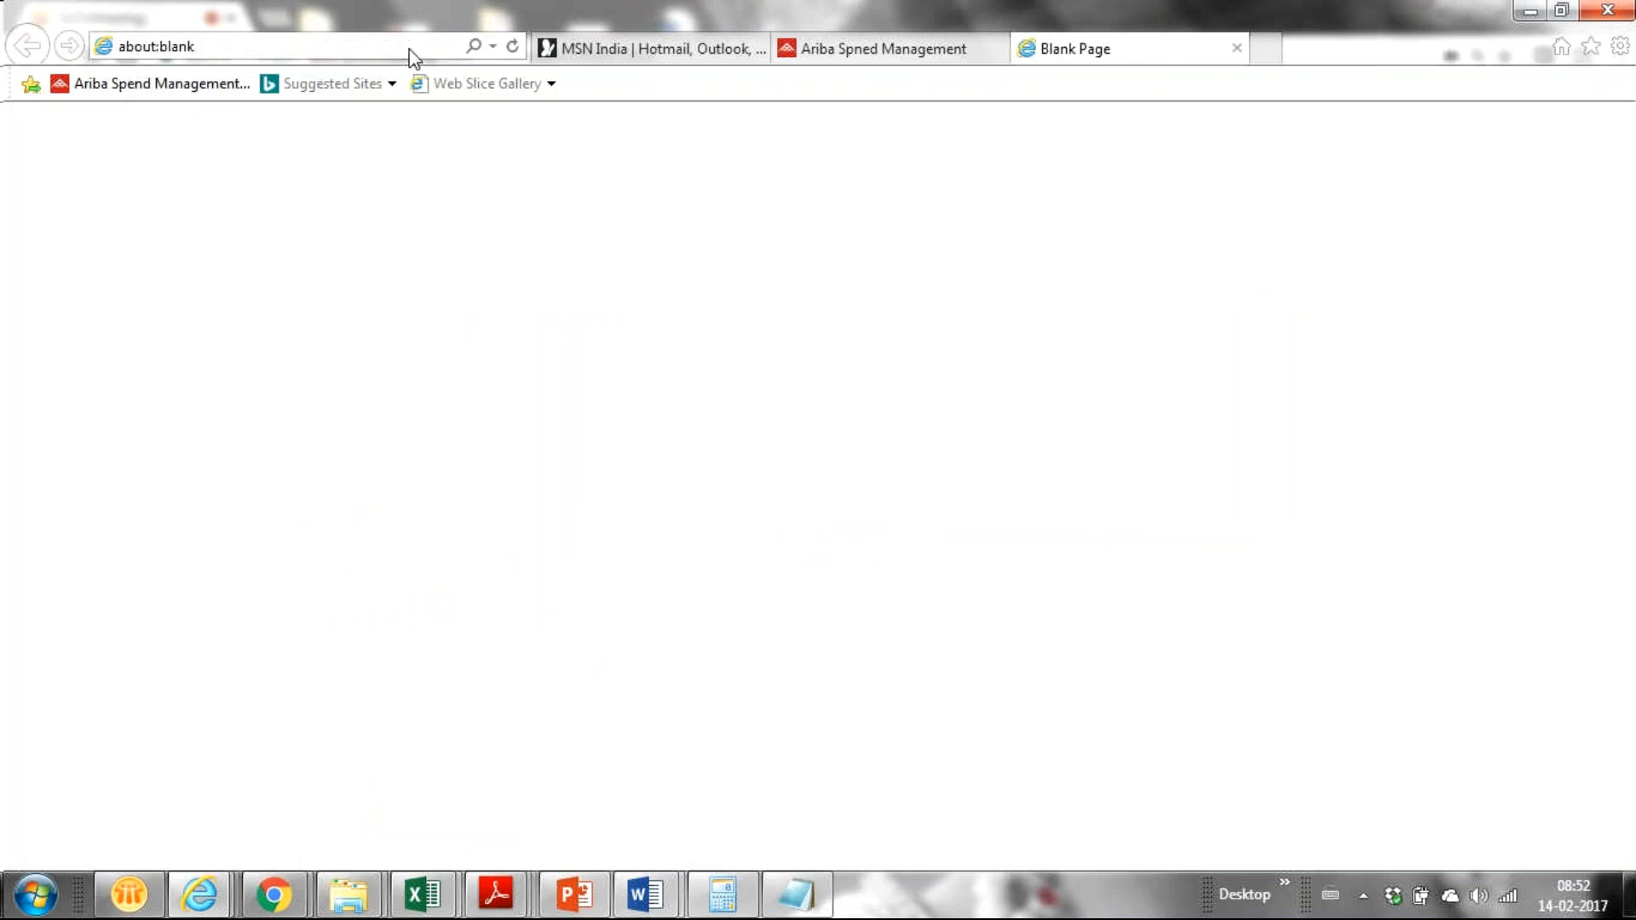
left_click(1238, 48)
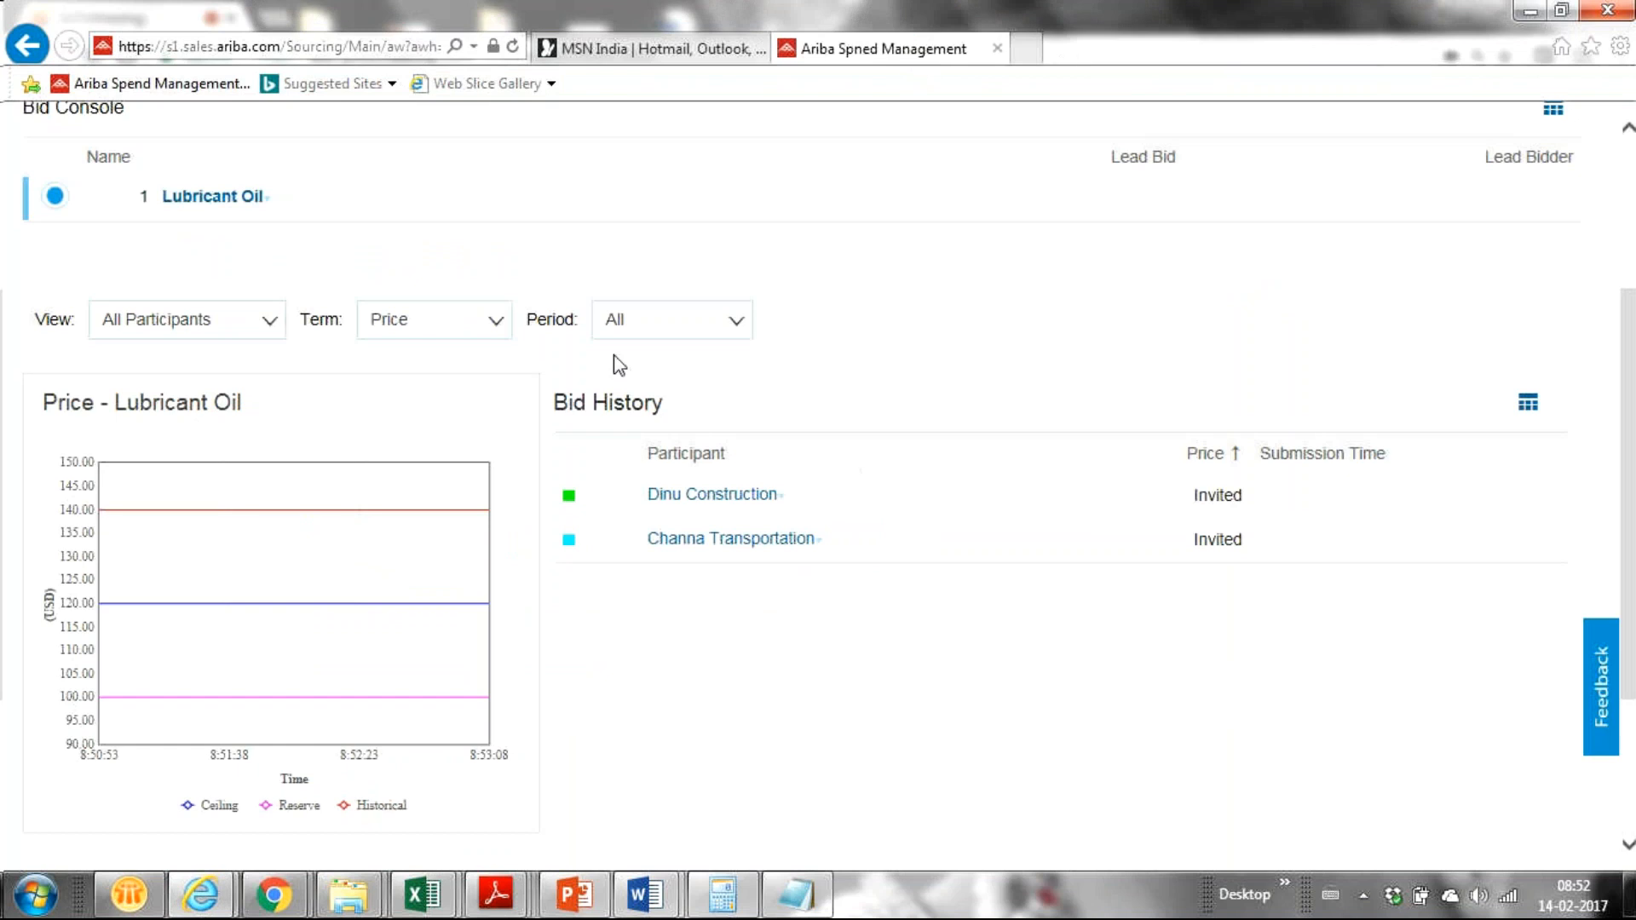
Step: Open a new Chrome tab beside GoToMeeting and bring the Running Short Notes file forward
left_click(272, 894)
left_click(68, 785)
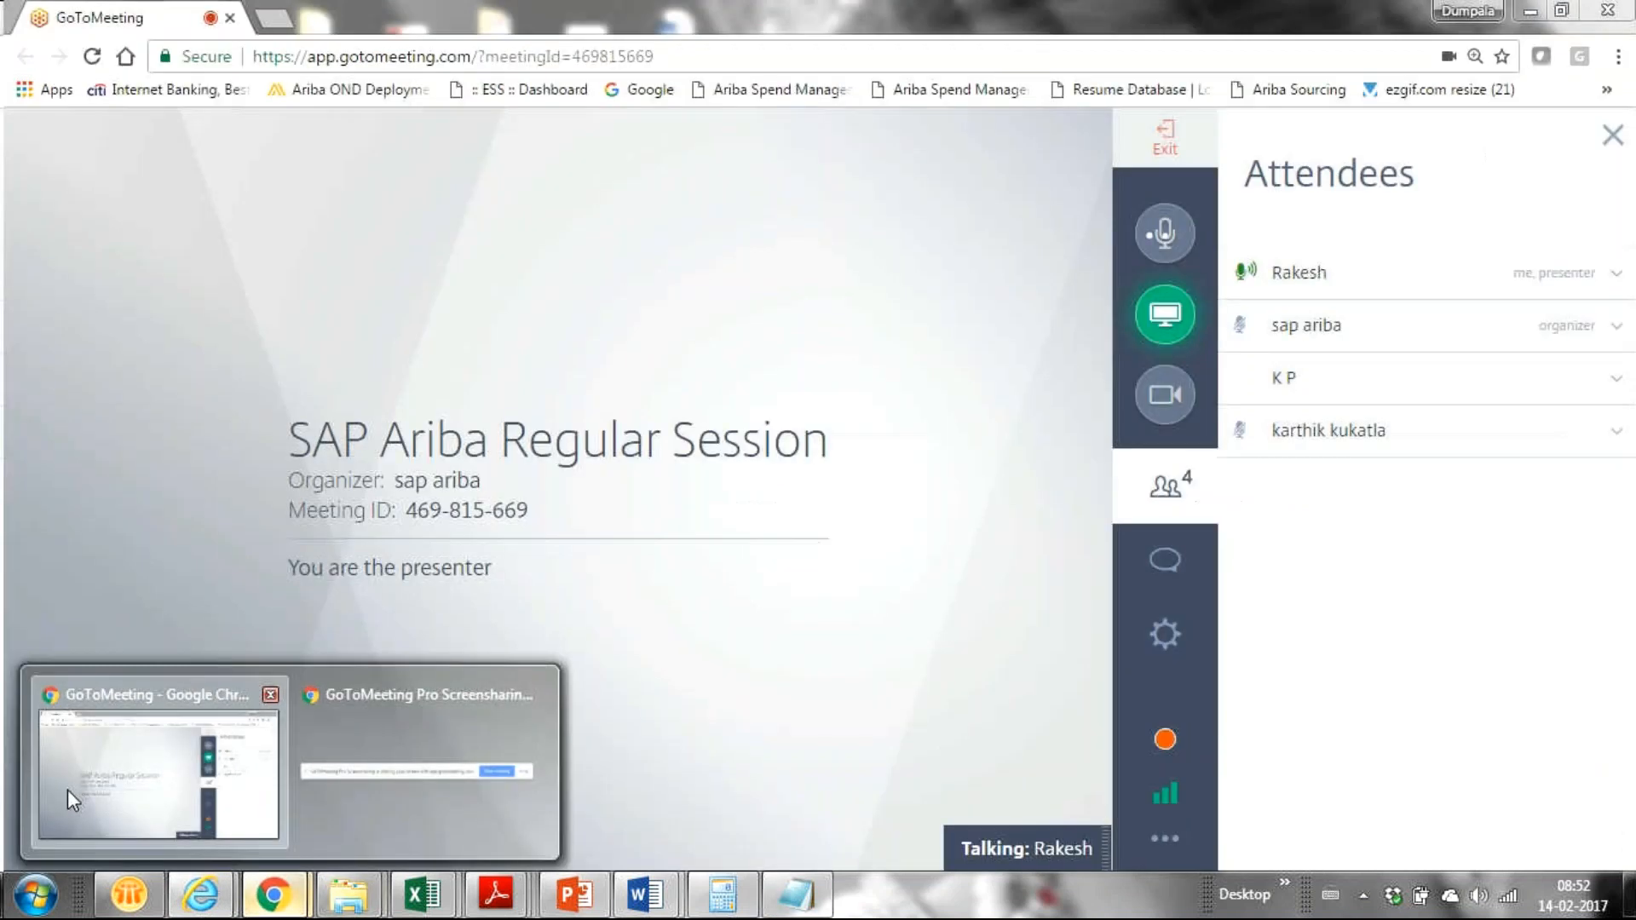
left_click(275, 18)
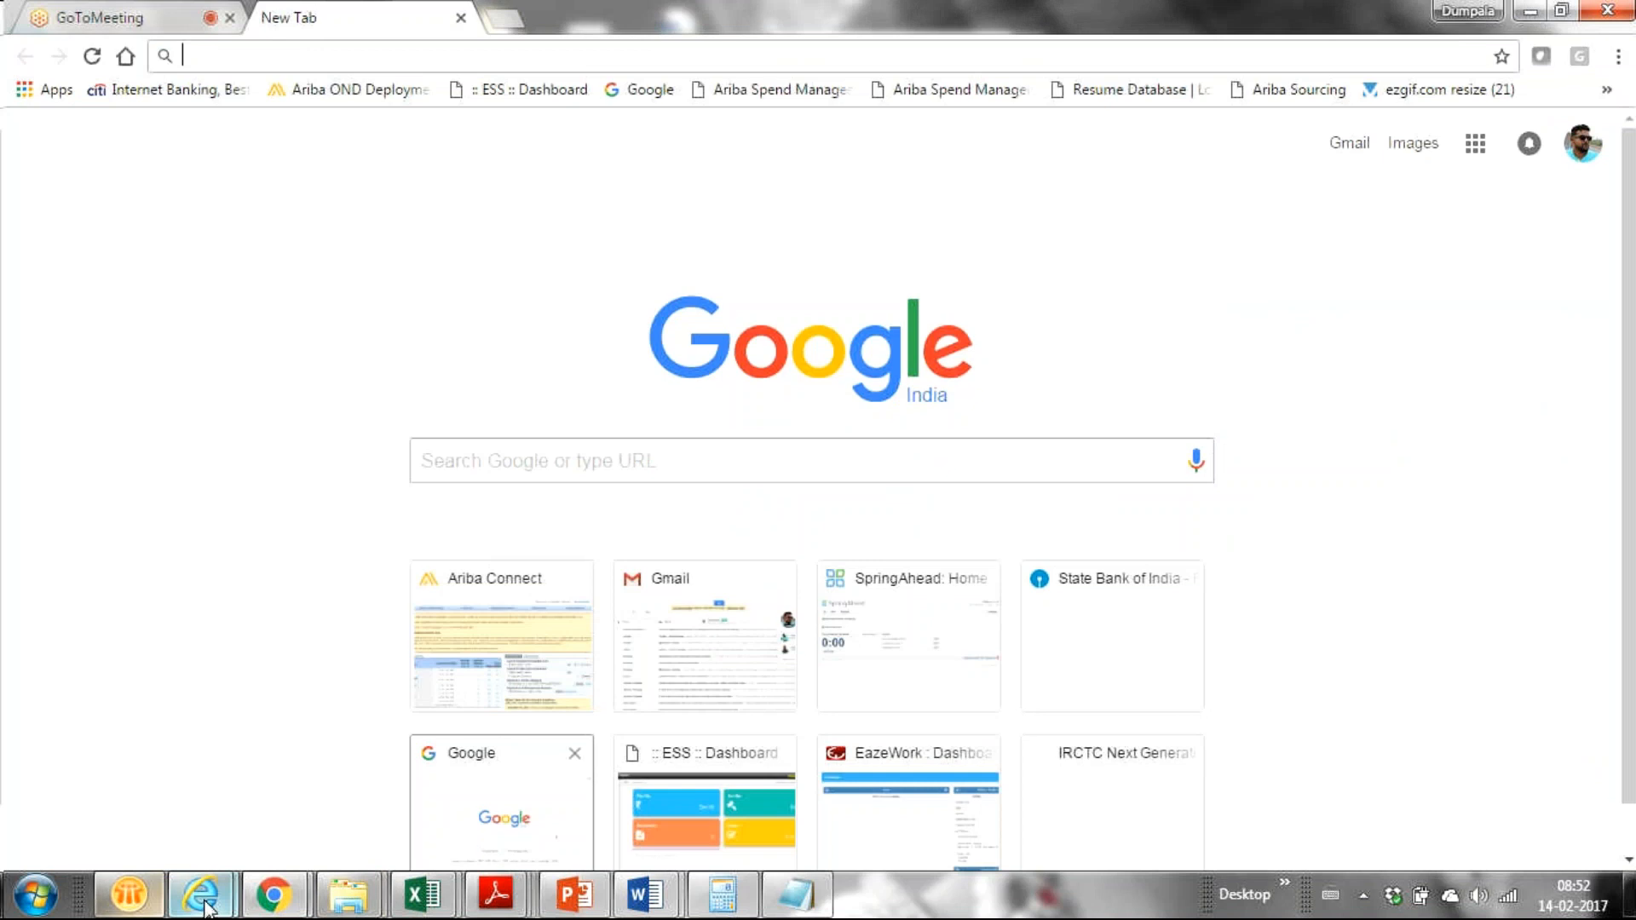
mouse_move(204, 905)
mouse_move(411, 805)
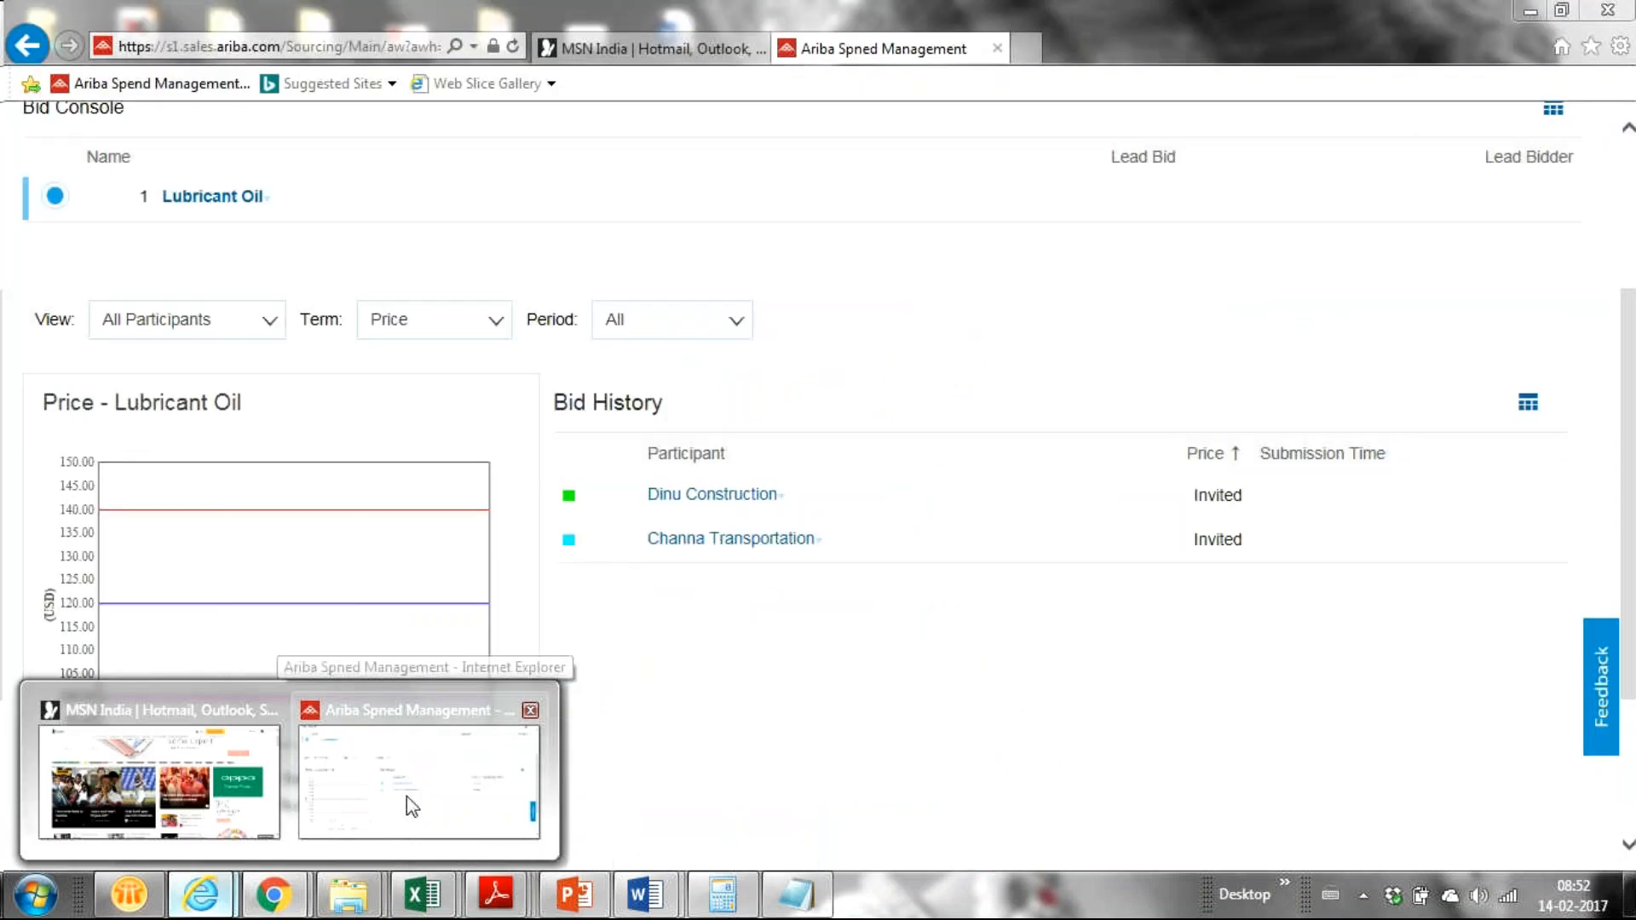
left_click(771, 902)
left_click_drag(652, 798, 1012, 543)
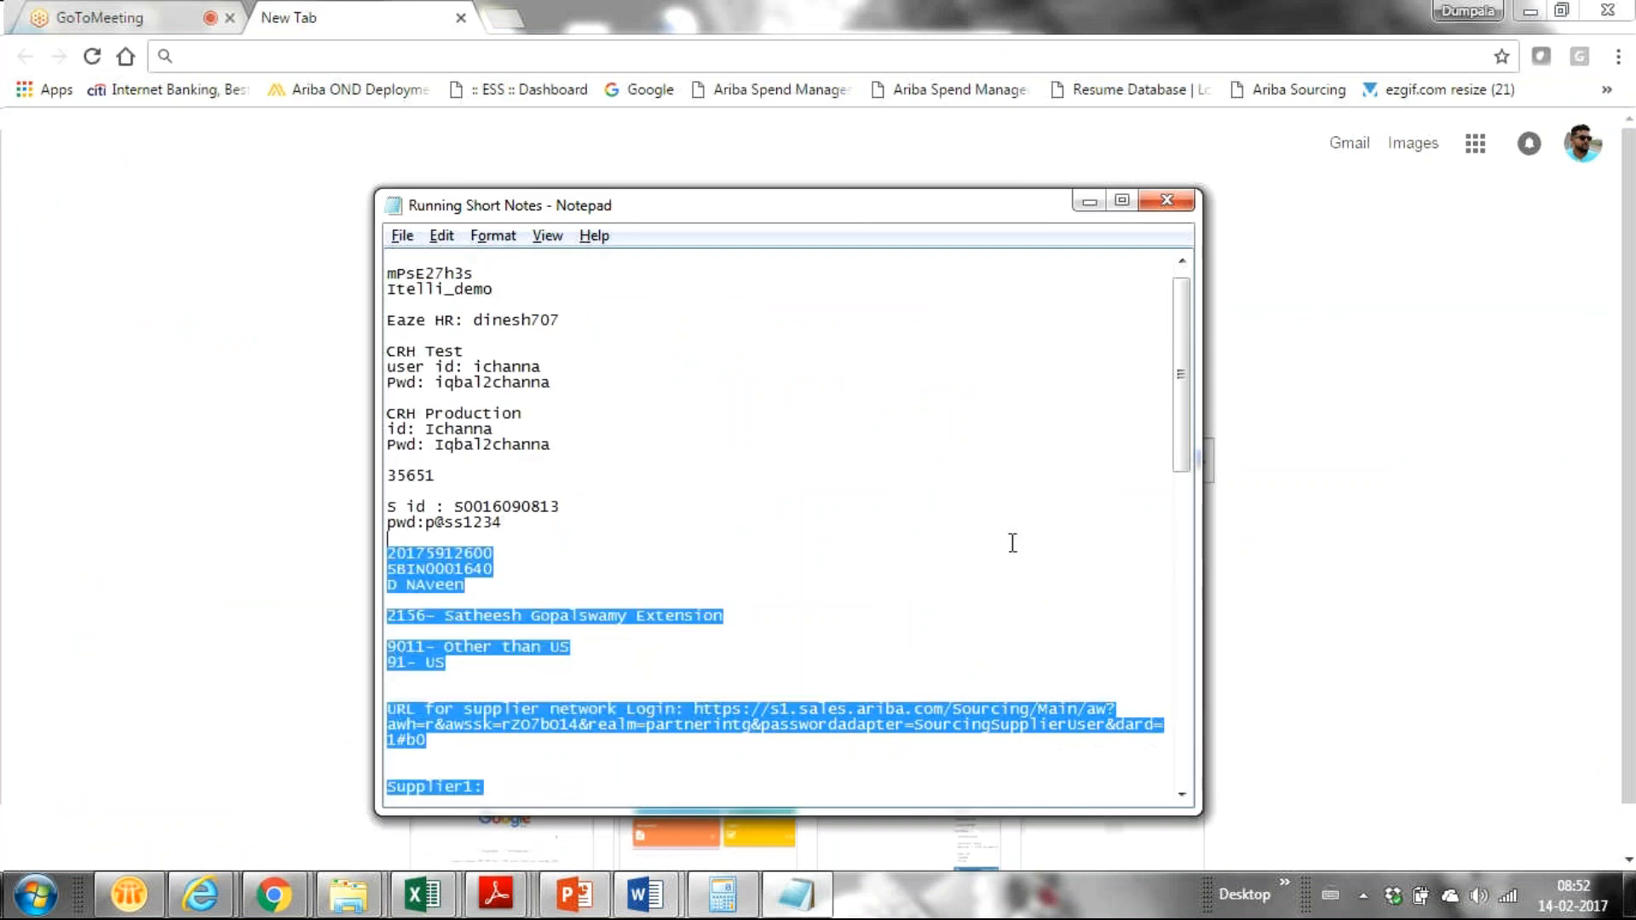
left_click(792, 761)
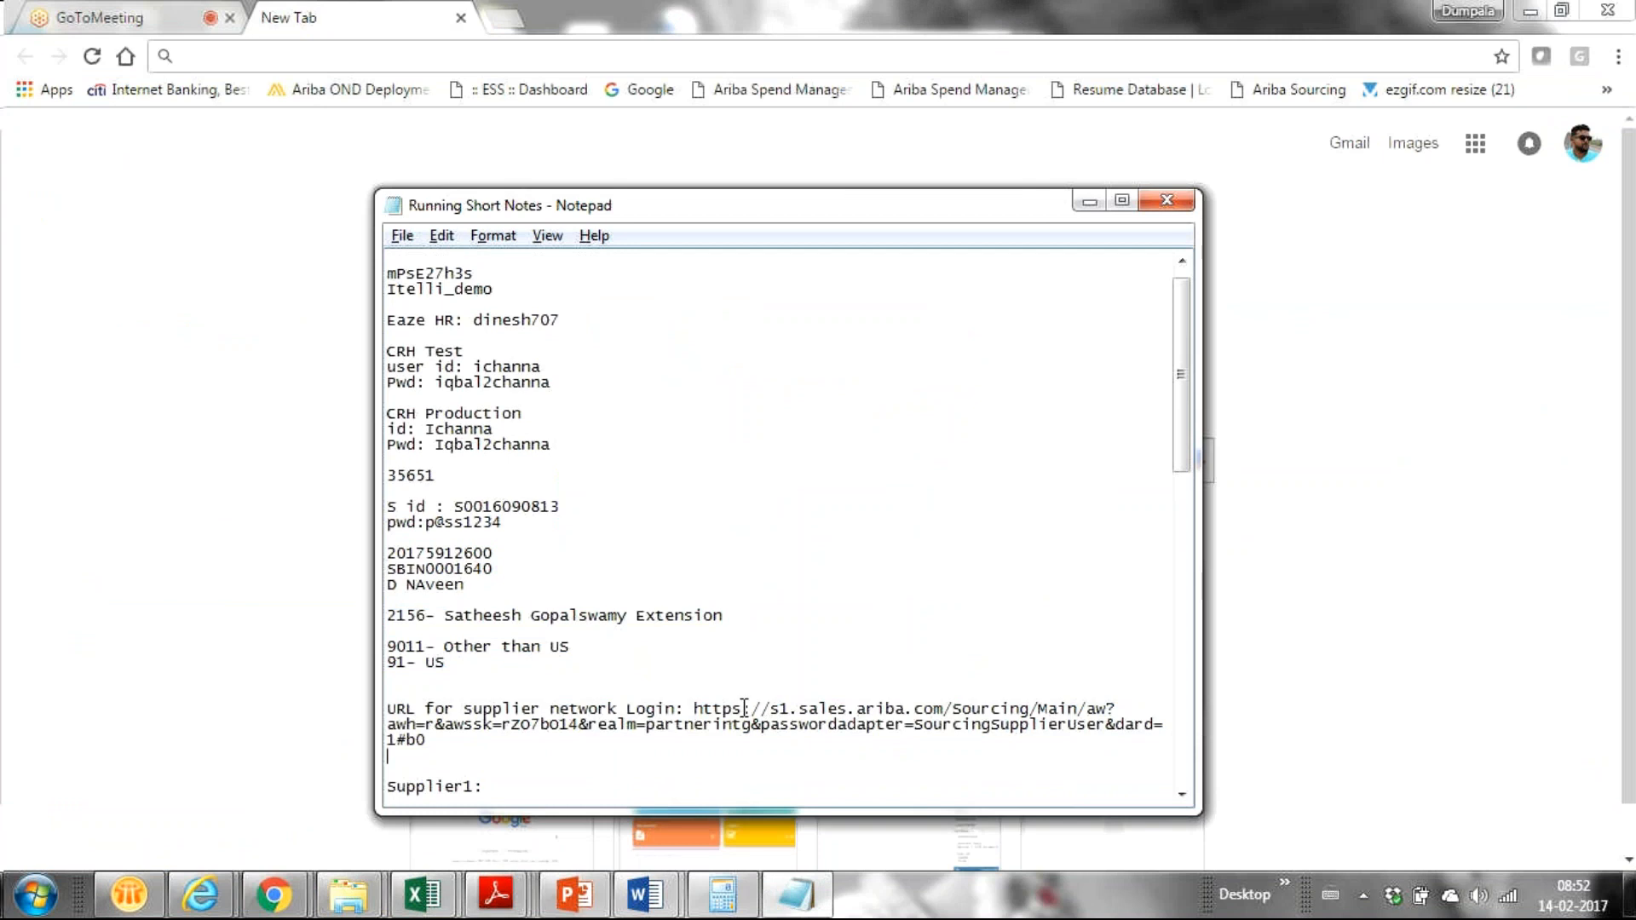
mouse_move(224, 902)
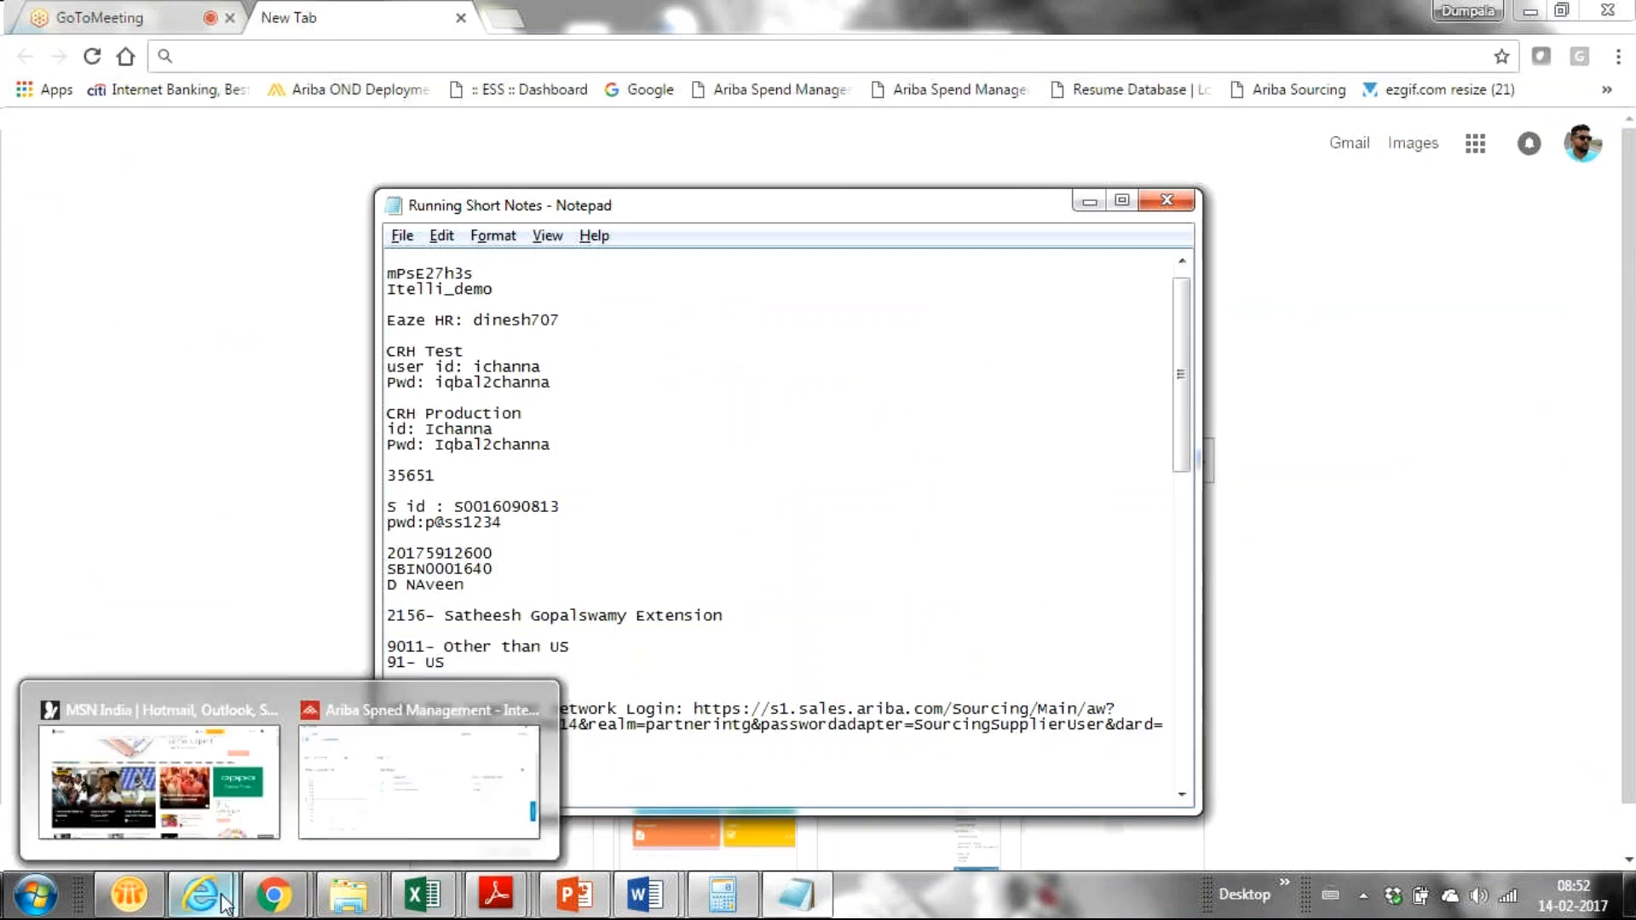
mouse_move(272, 895)
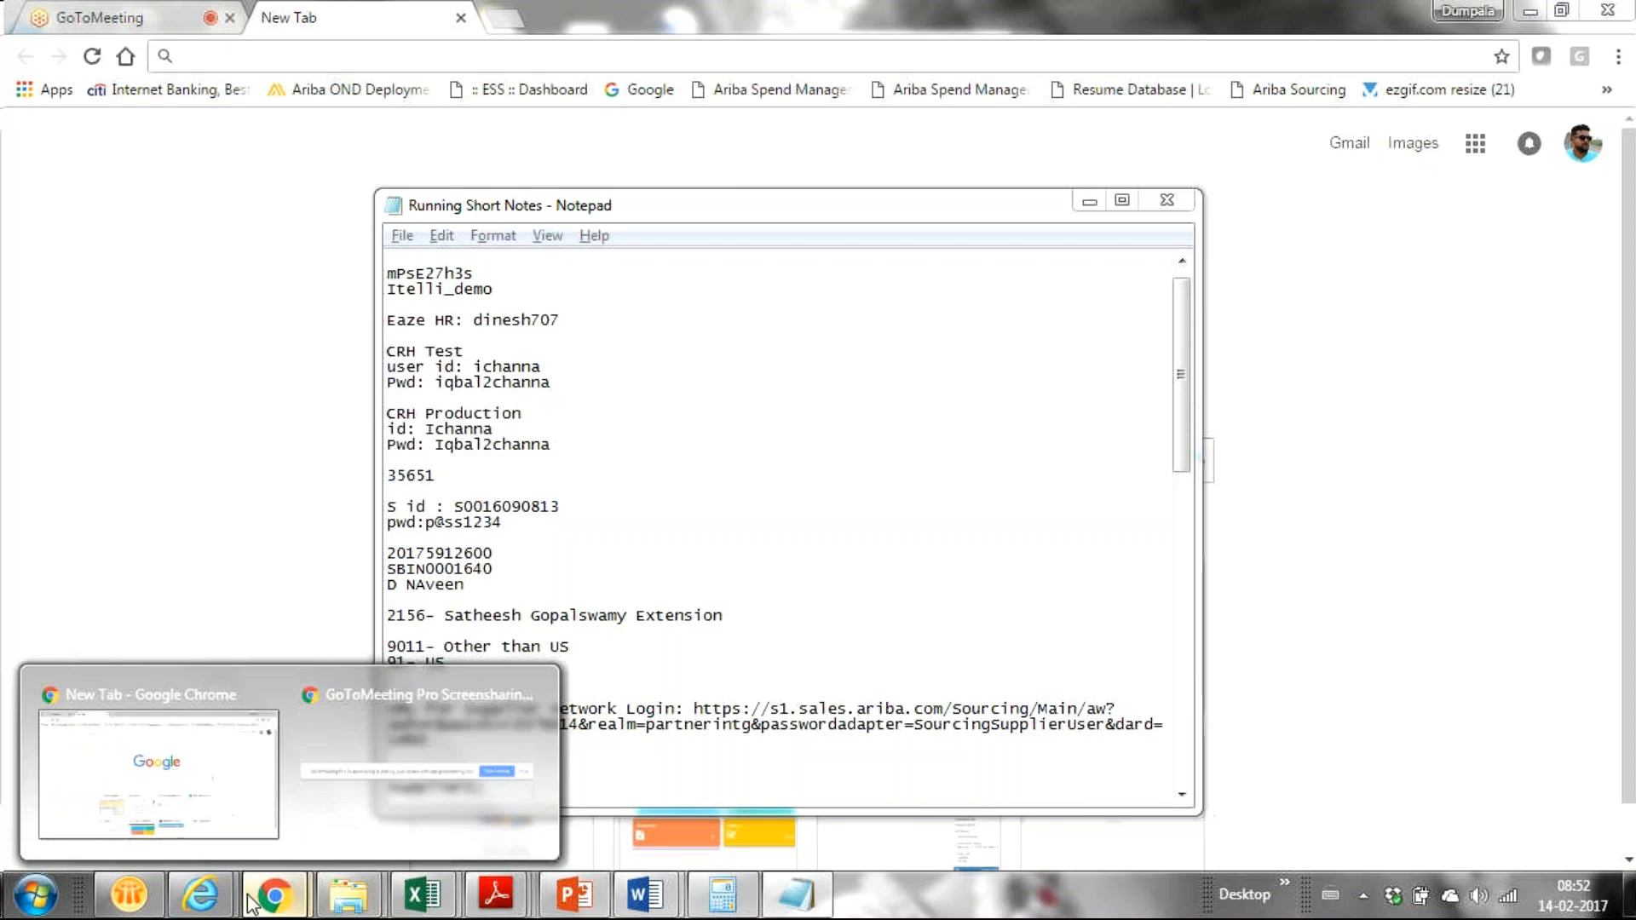
left_click(176, 782)
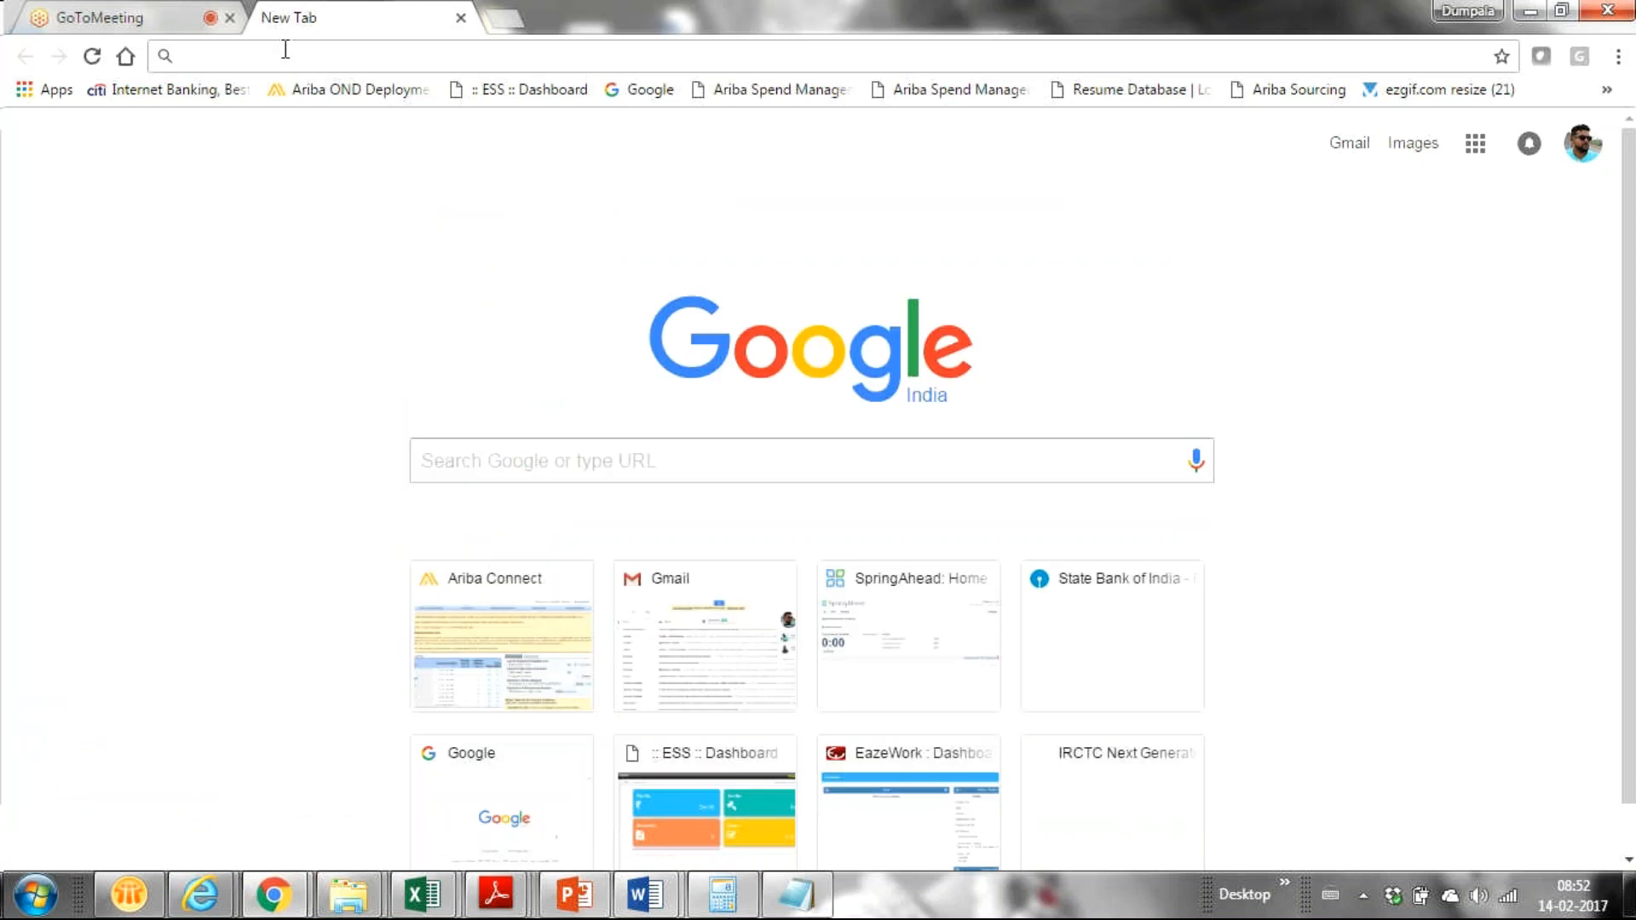
left_click(285, 49)
type("s1.")
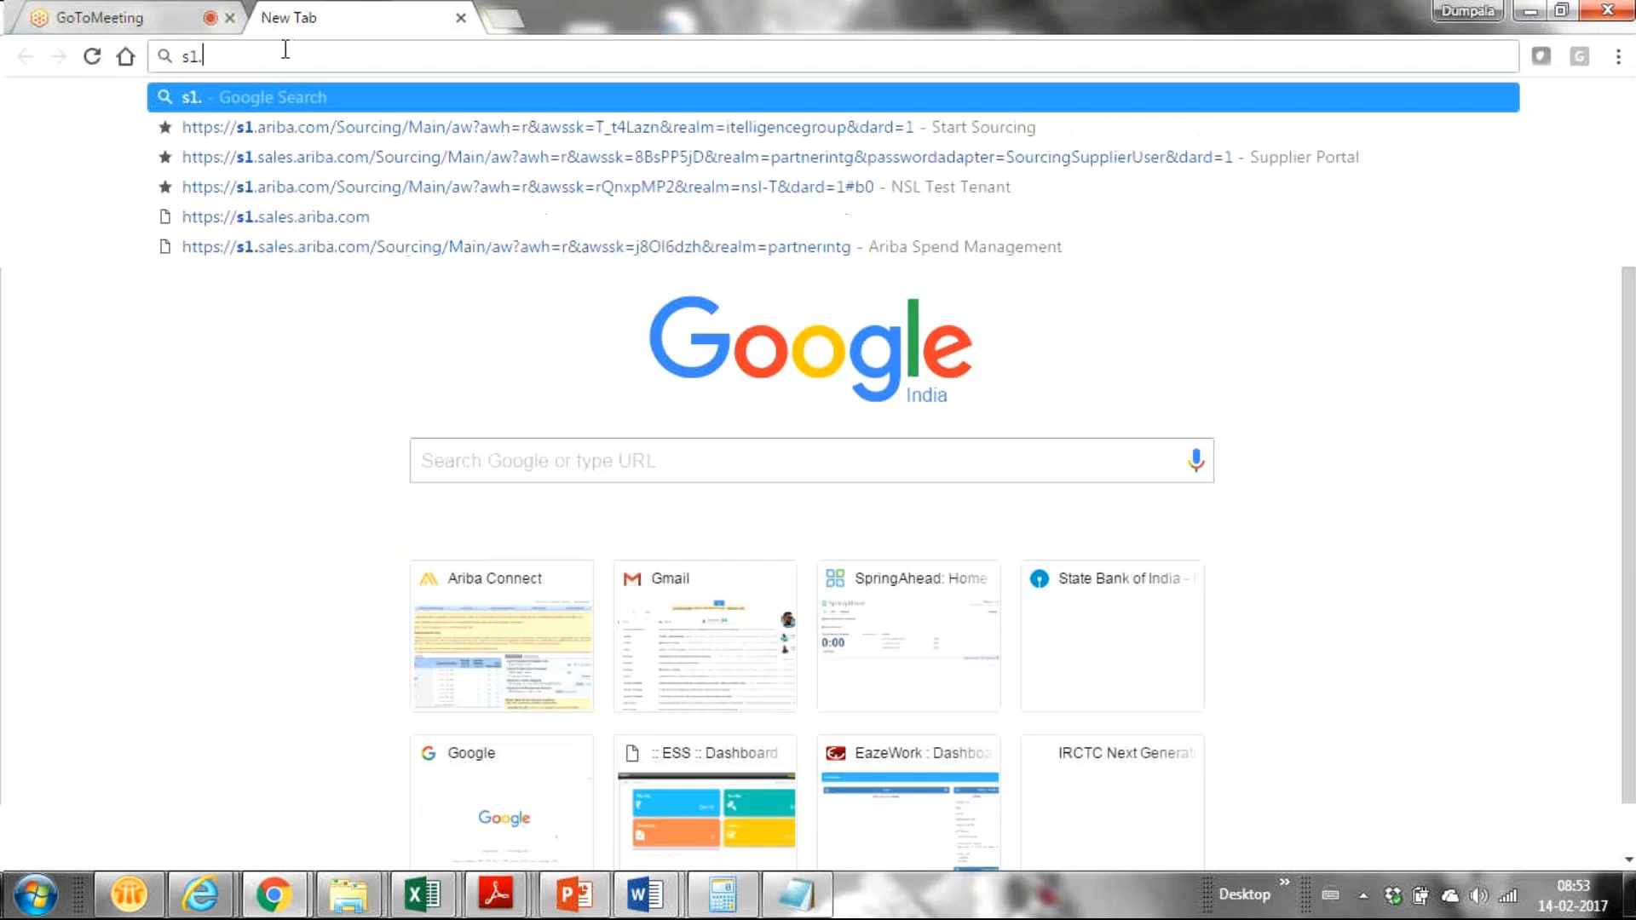
type("supplier")
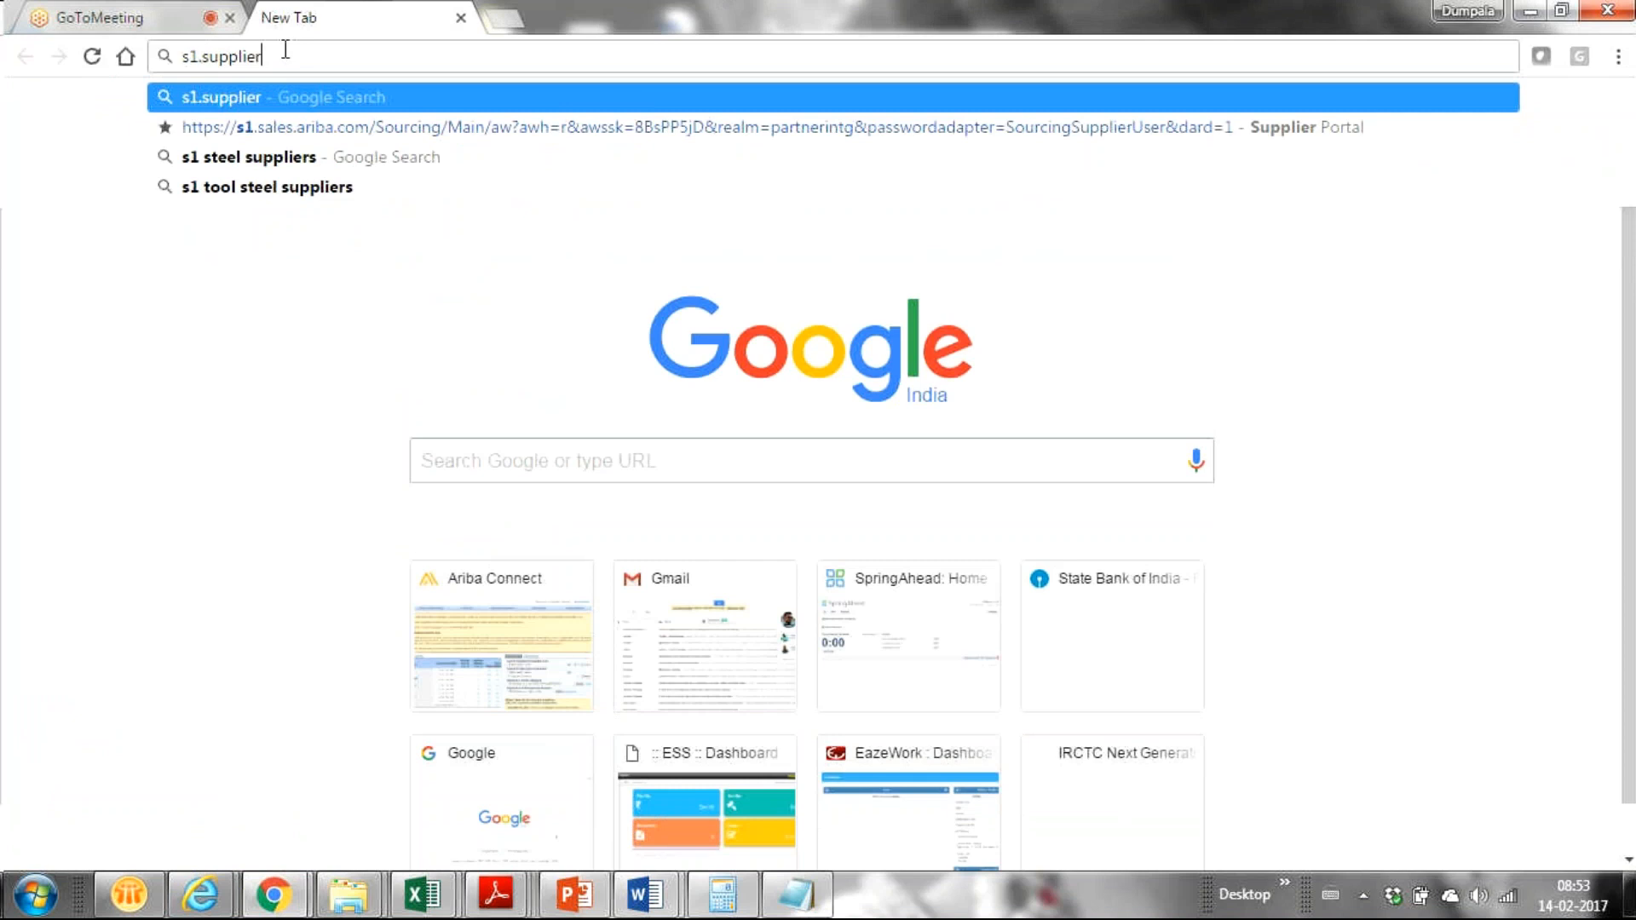
key("Down")
key("Return")
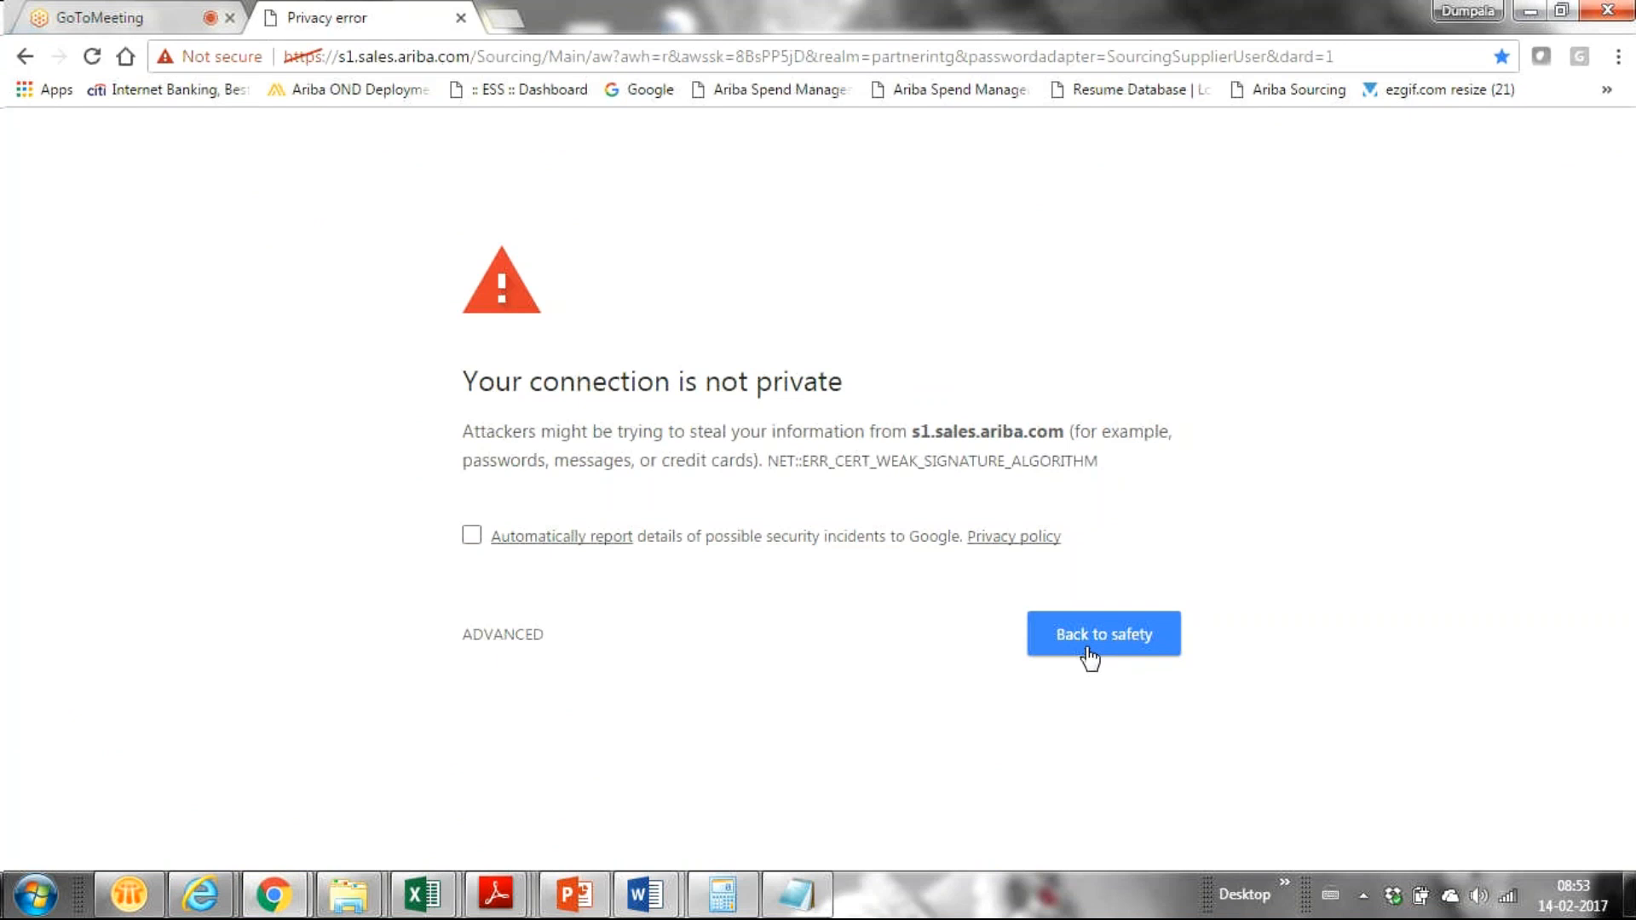
left_click(1090, 657)
key("alt+Tab")
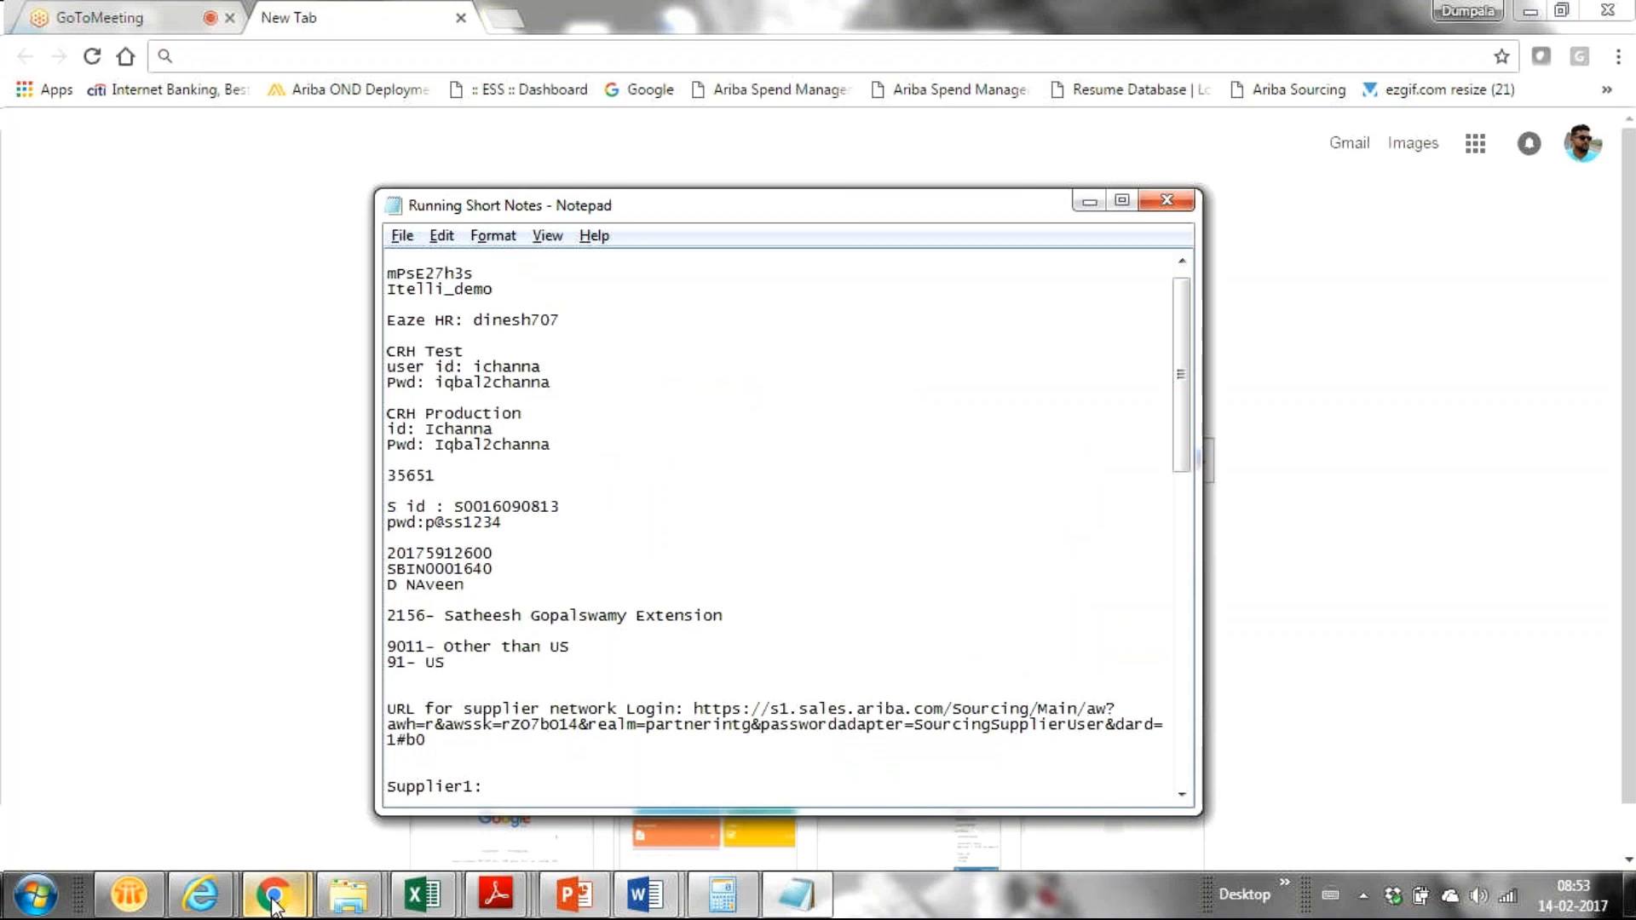
mouse_move(183, 903)
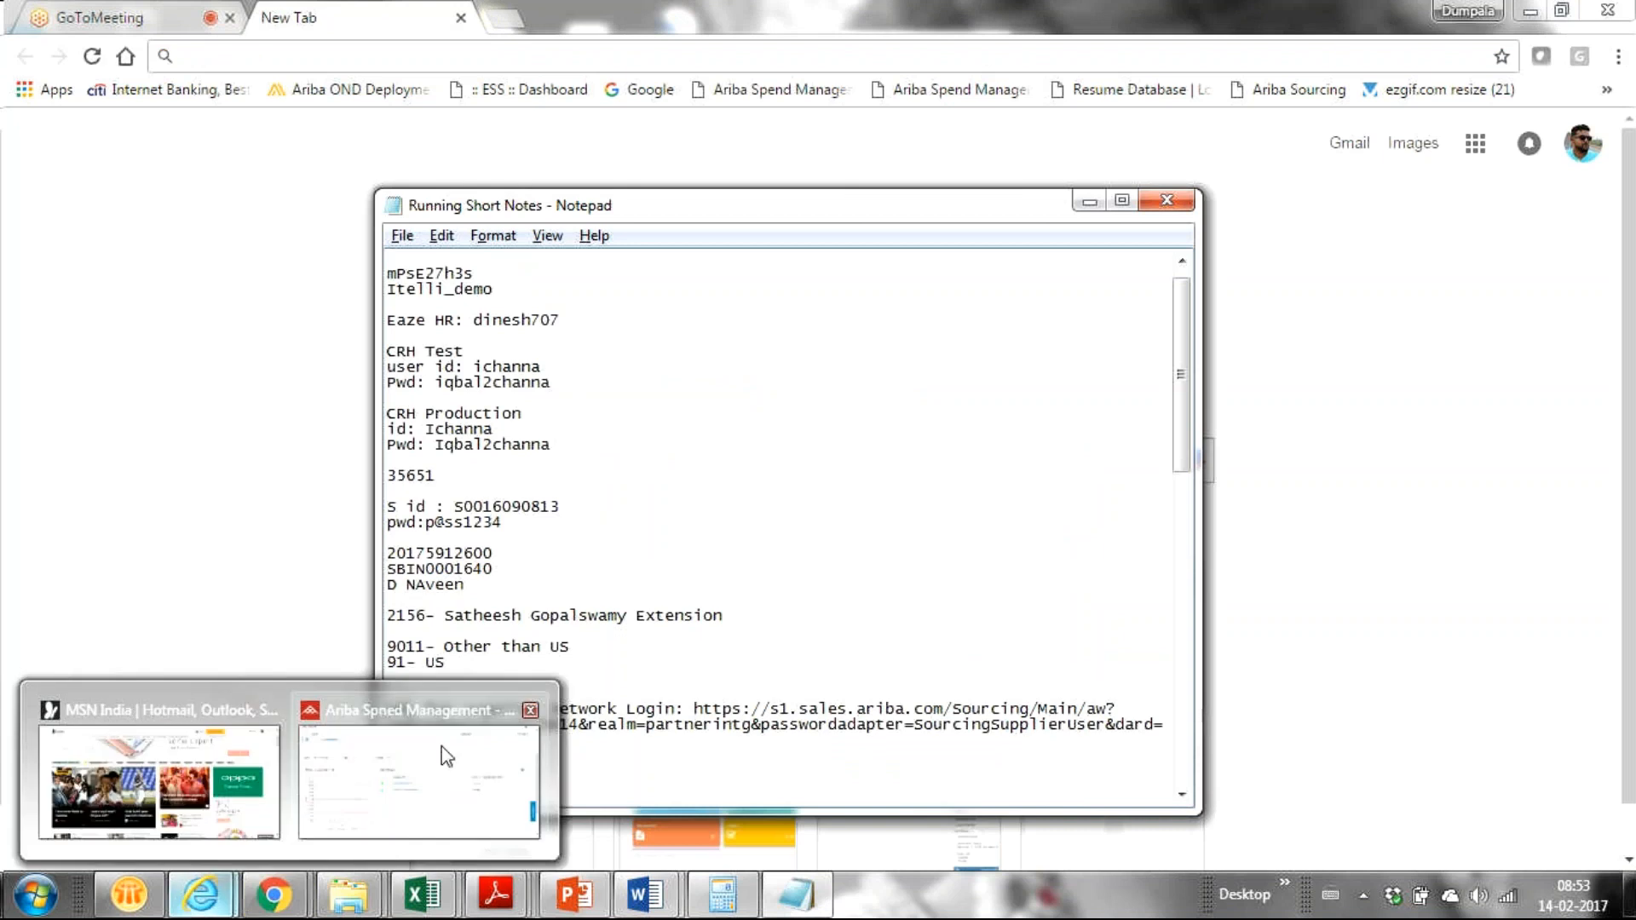
left_click(446, 756)
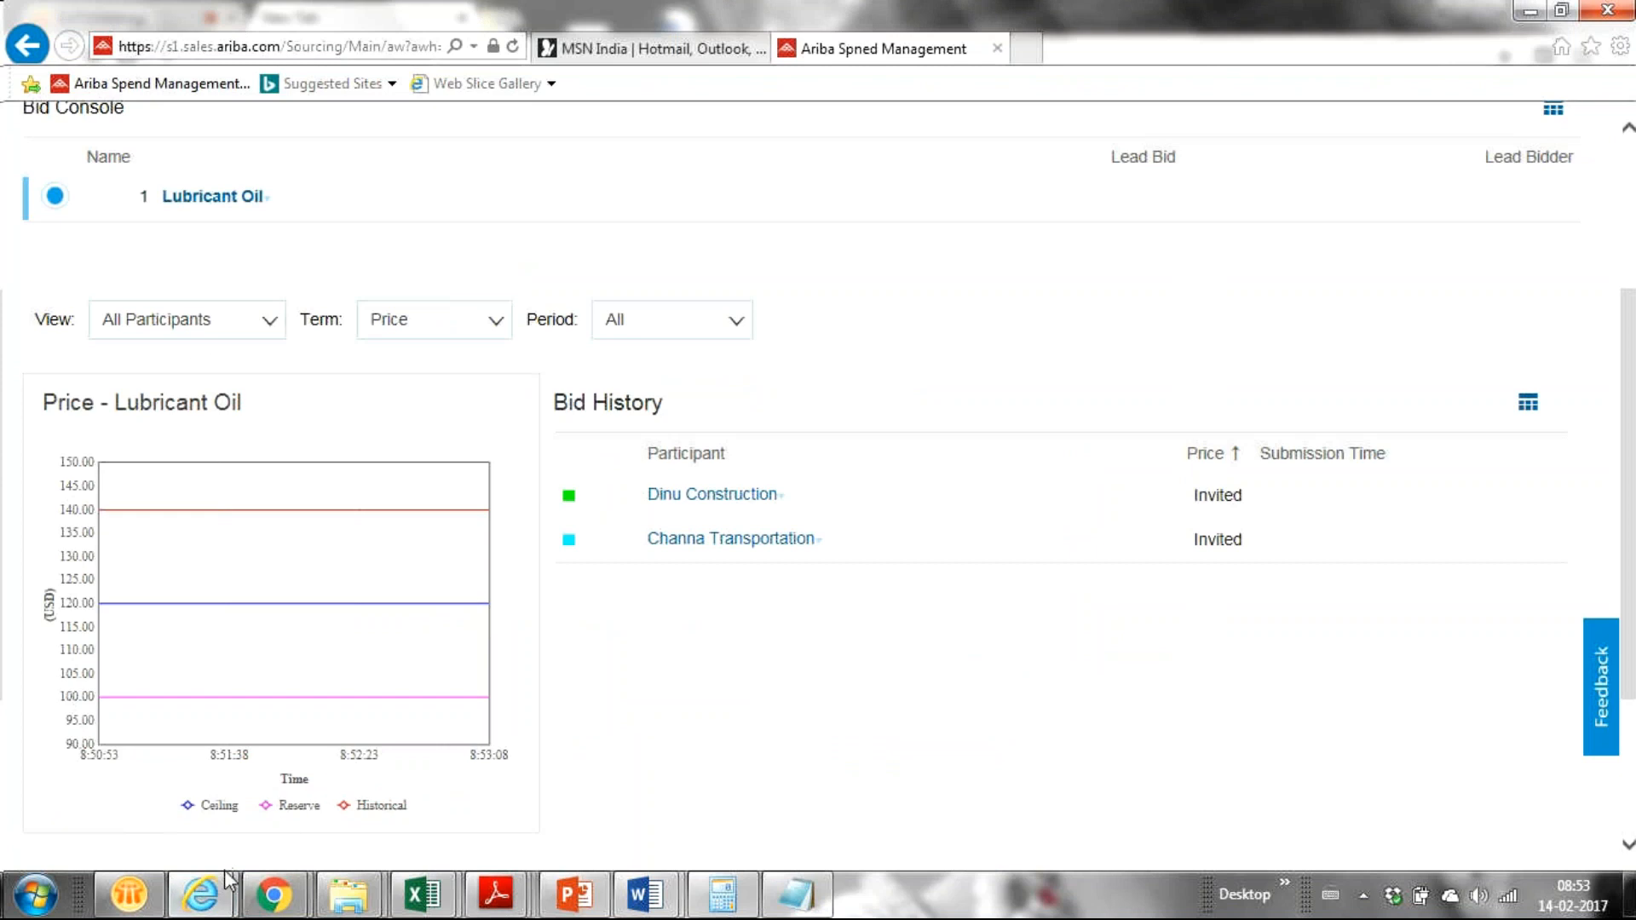
mouse_move(278, 905)
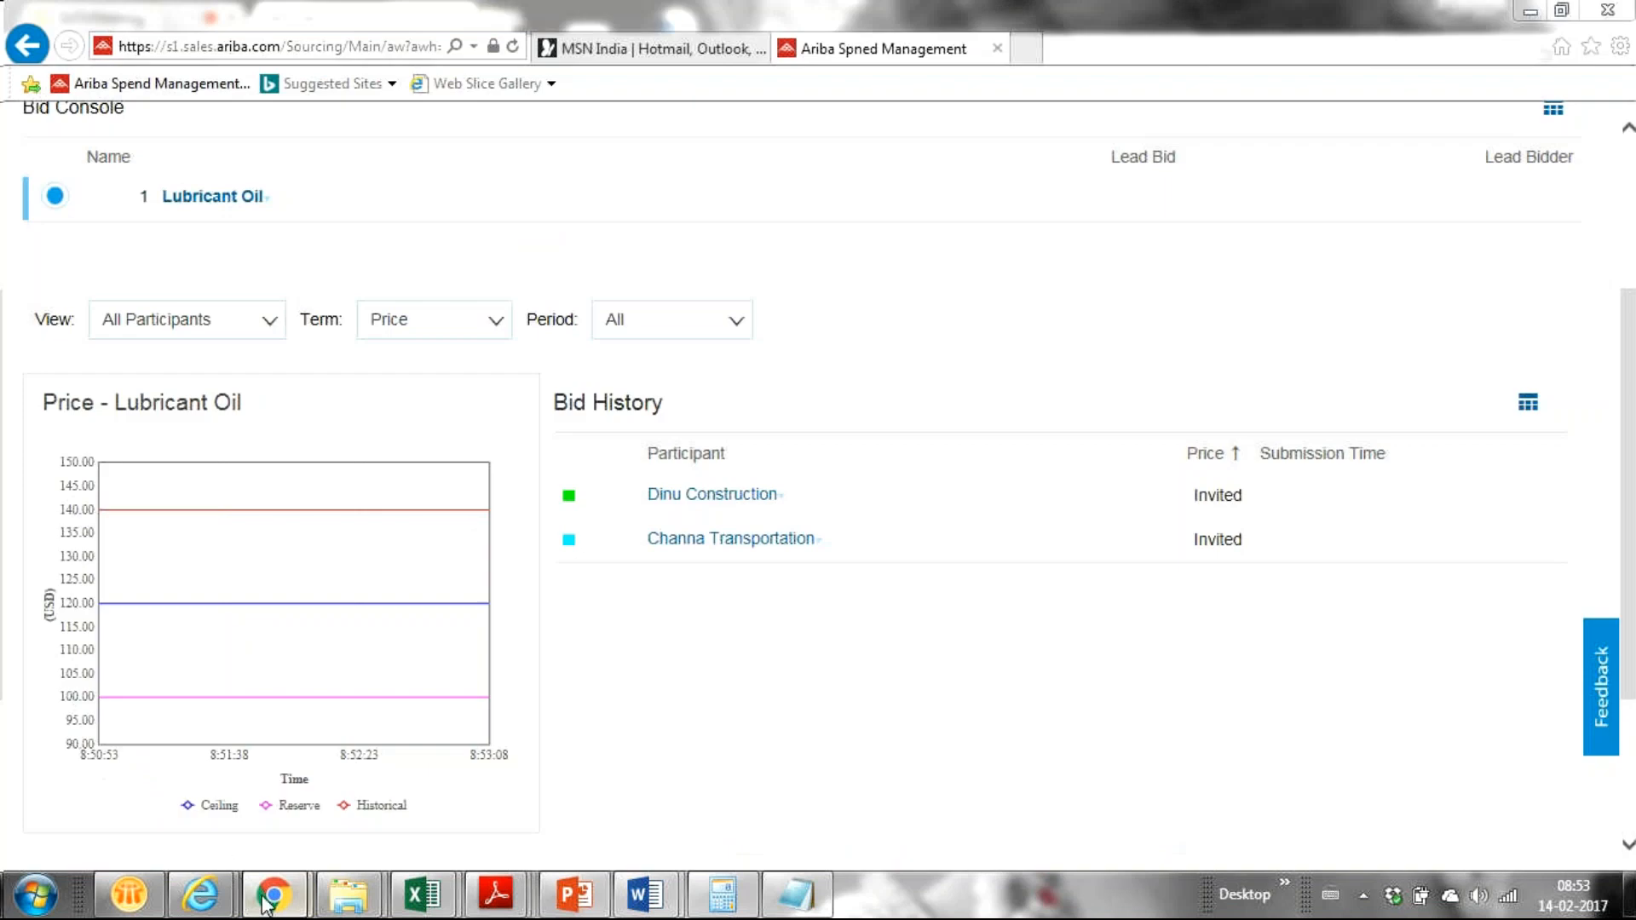
left_click(174, 806)
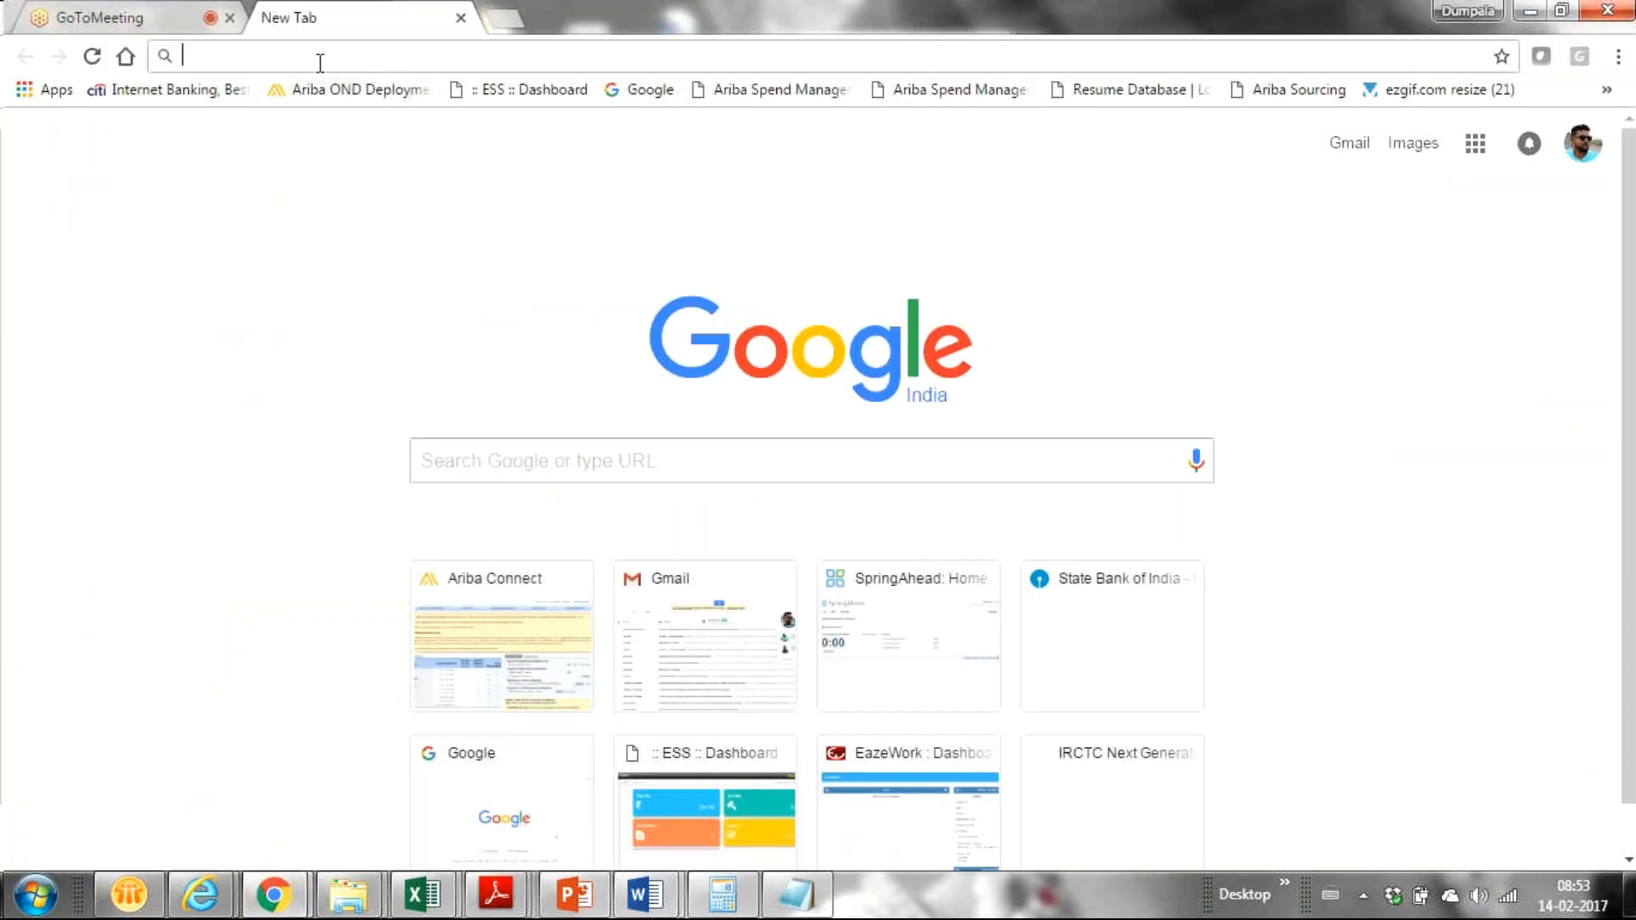
key("ctrl+v")
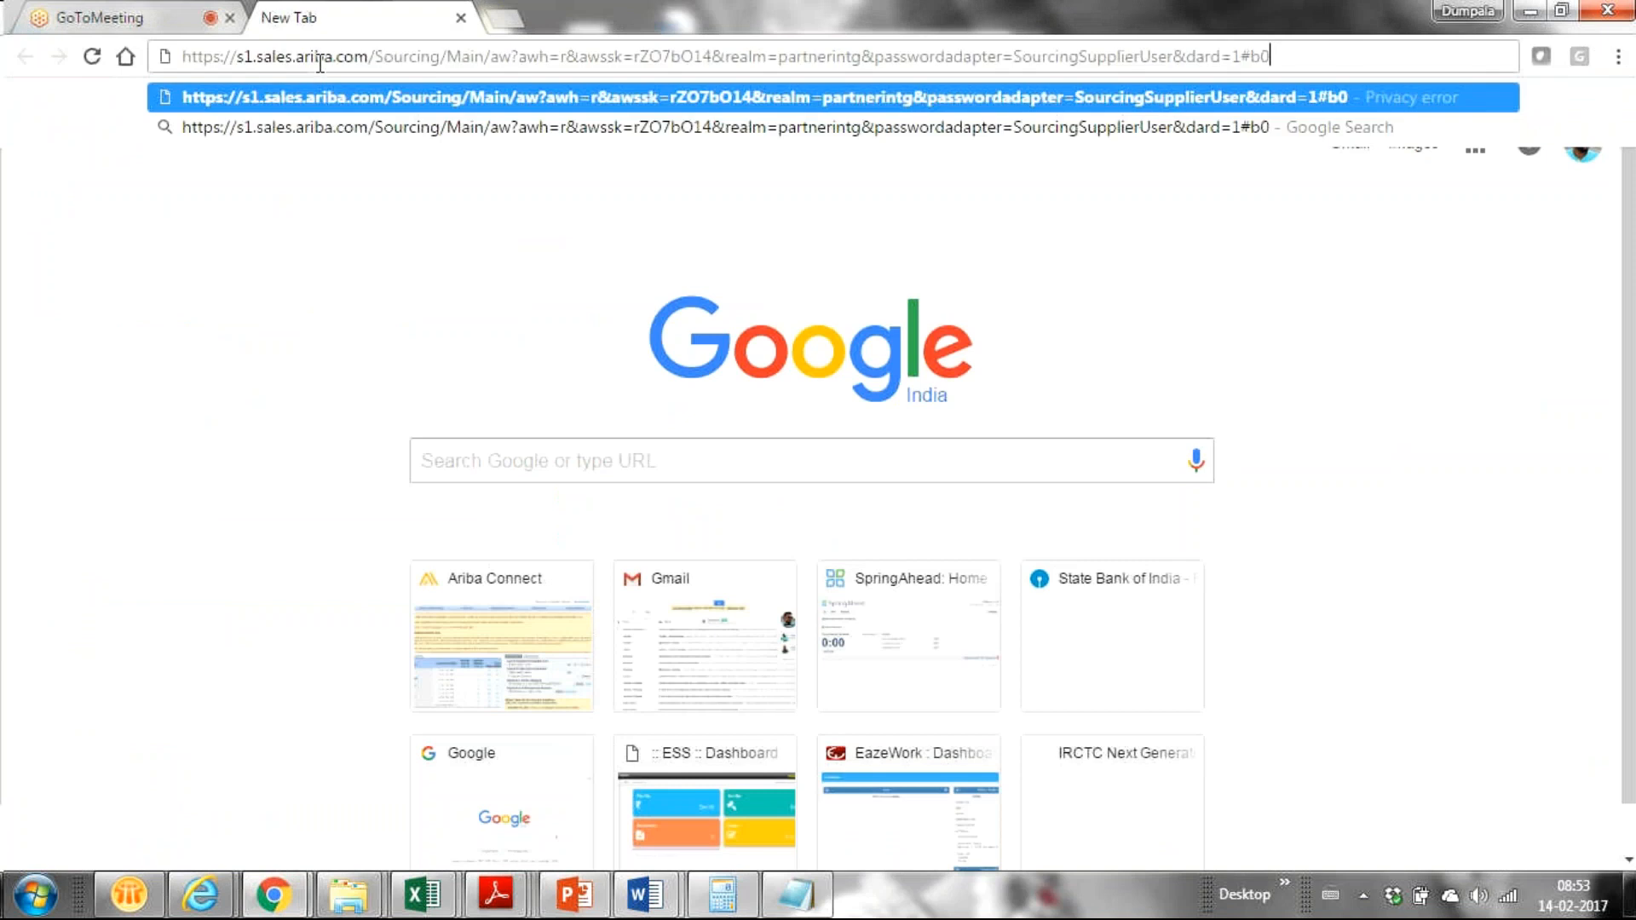
key("Return")
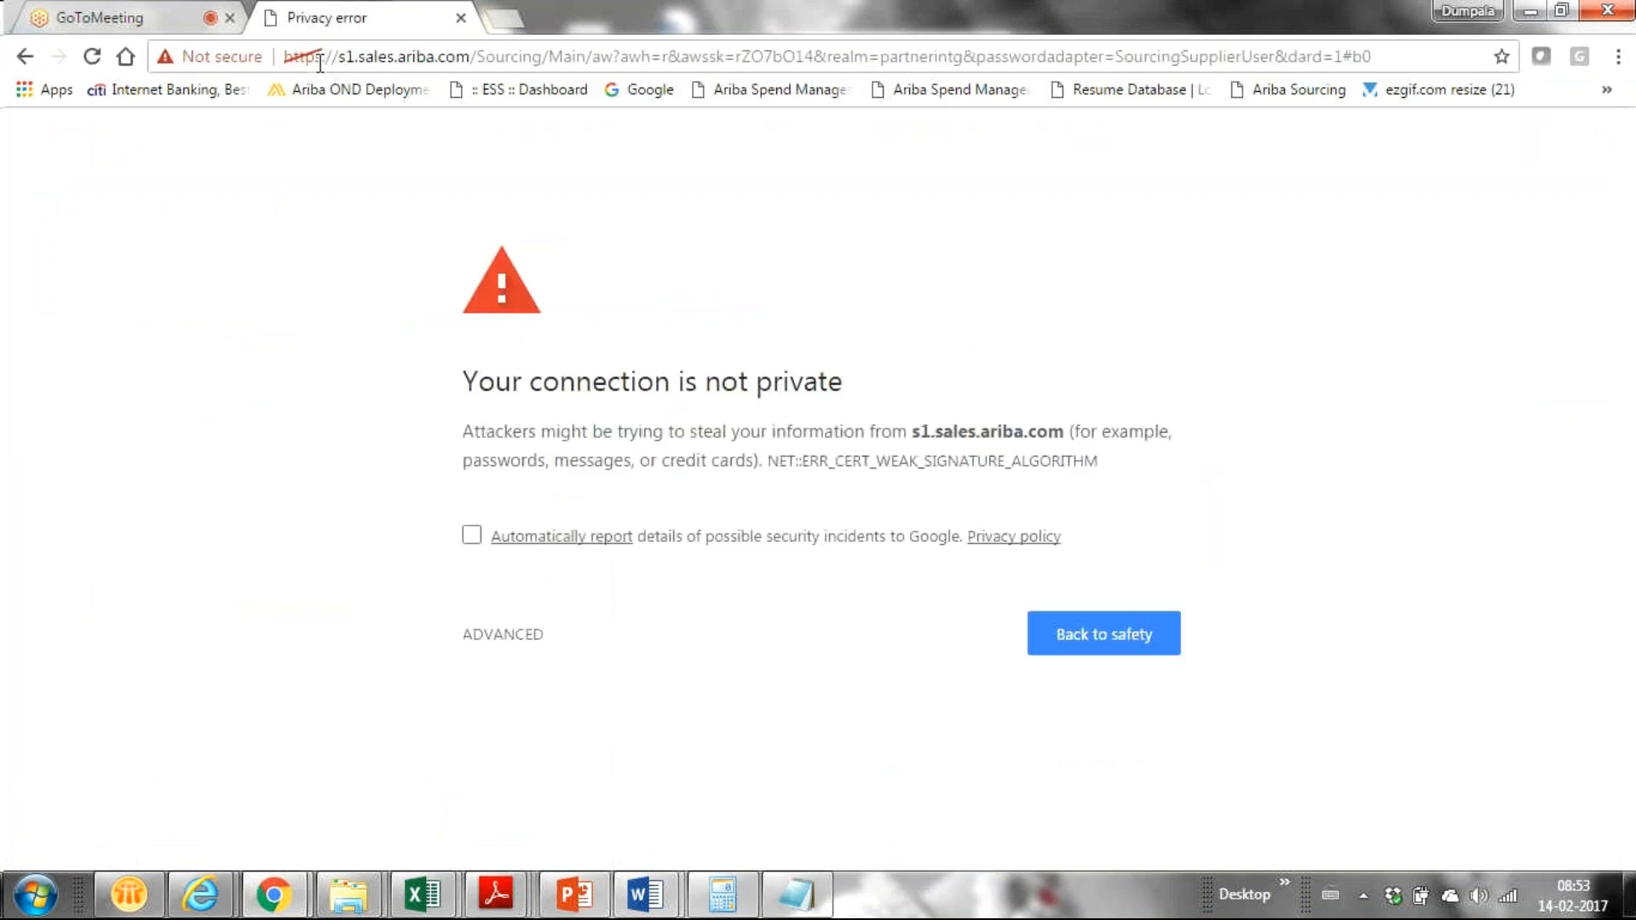
left_click(472, 537)
left_click(1109, 632)
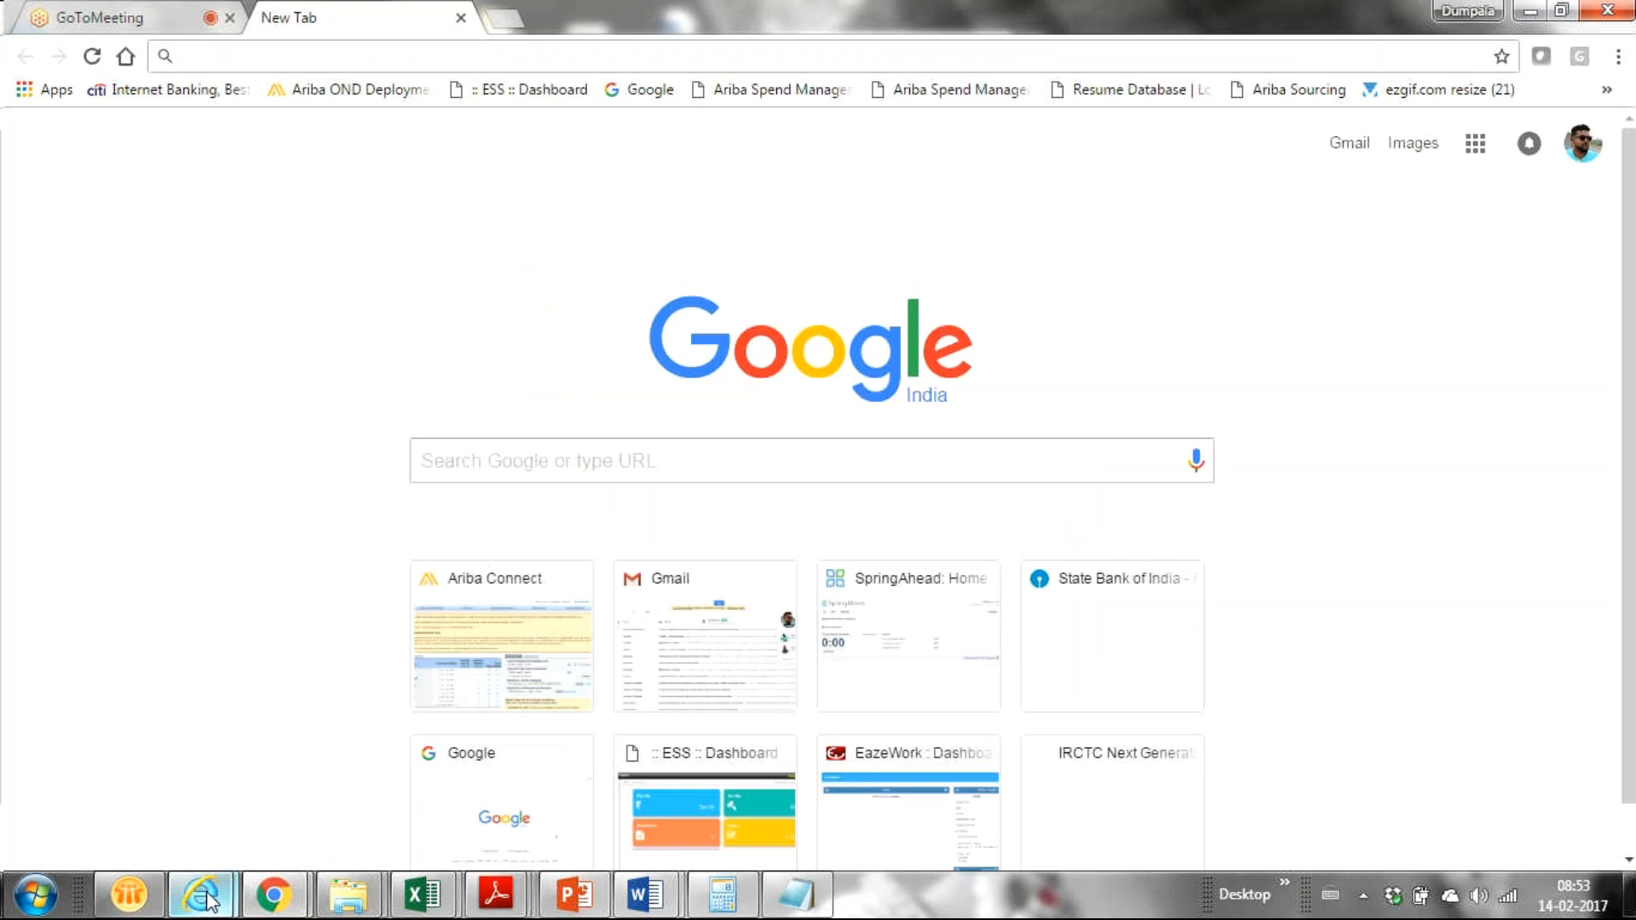
Step: Bring the Lubricant Oil Bid Console forward, then open Running Short Notes in front of it
mouse_move(208, 901)
left_click(465, 814)
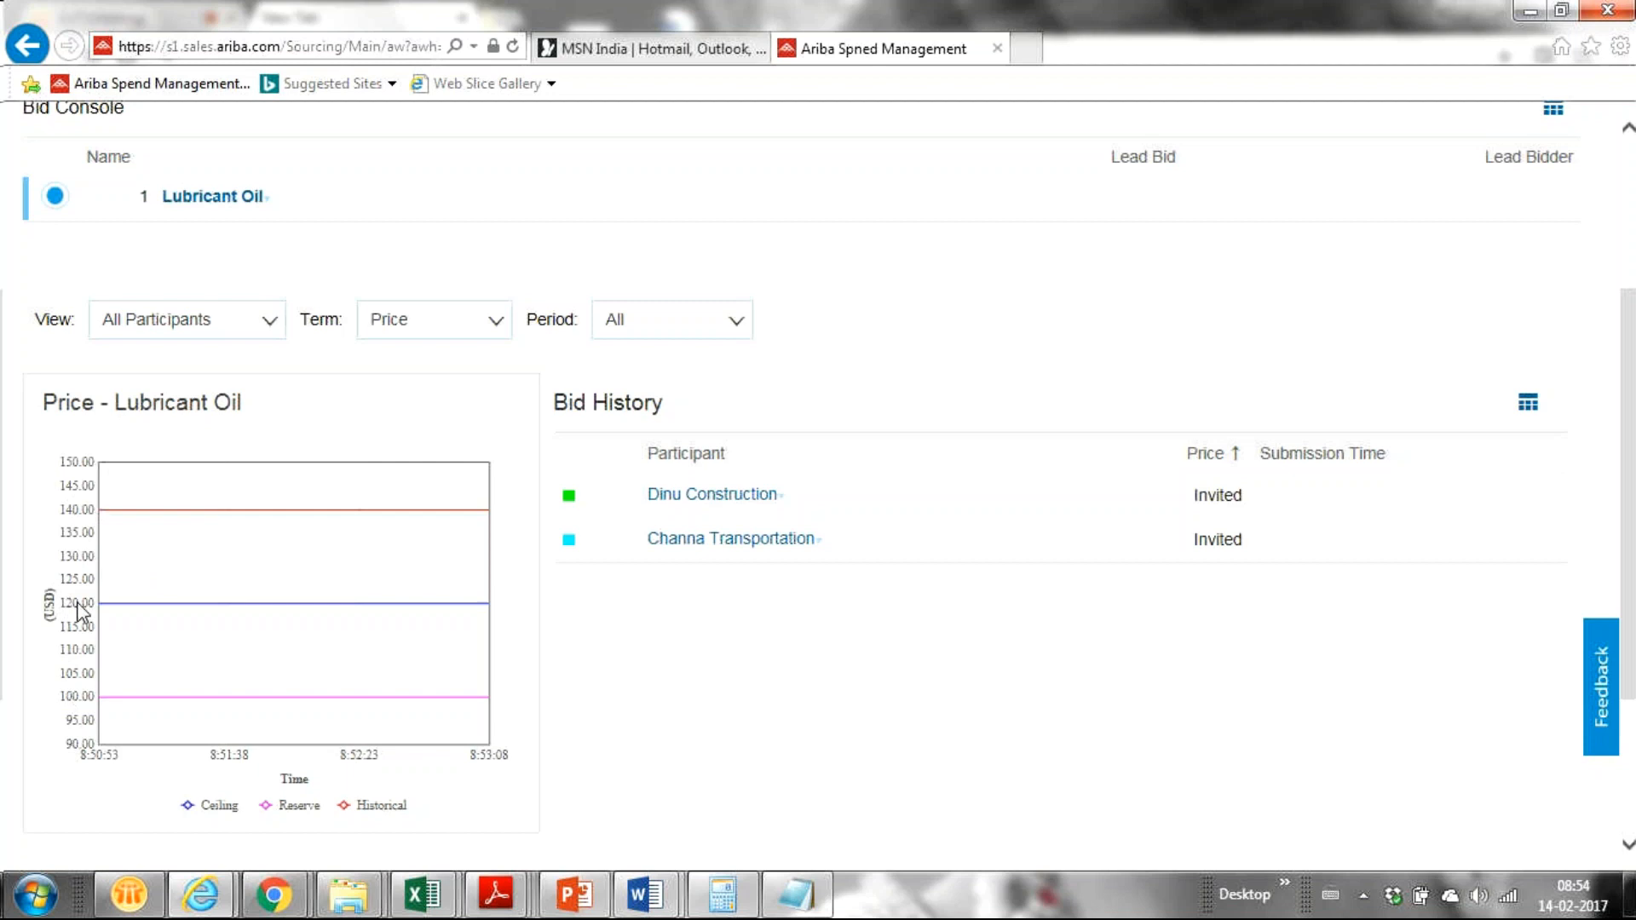
mouse_move(150, 602)
left_click(200, 895)
left_click(331, 706)
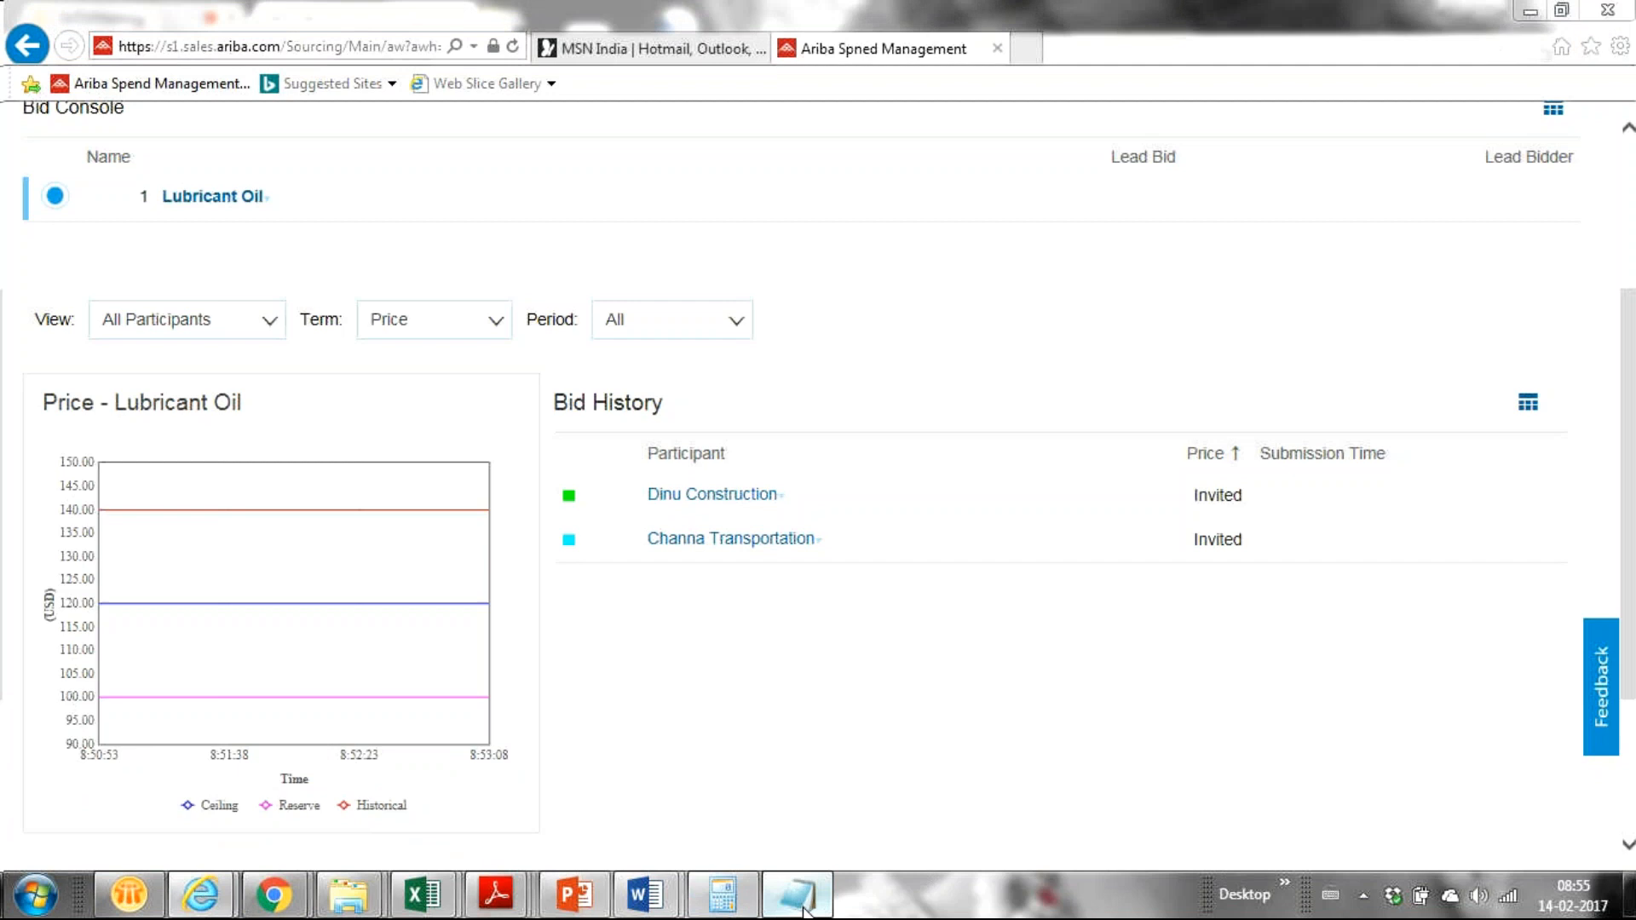
left_click(807, 911)
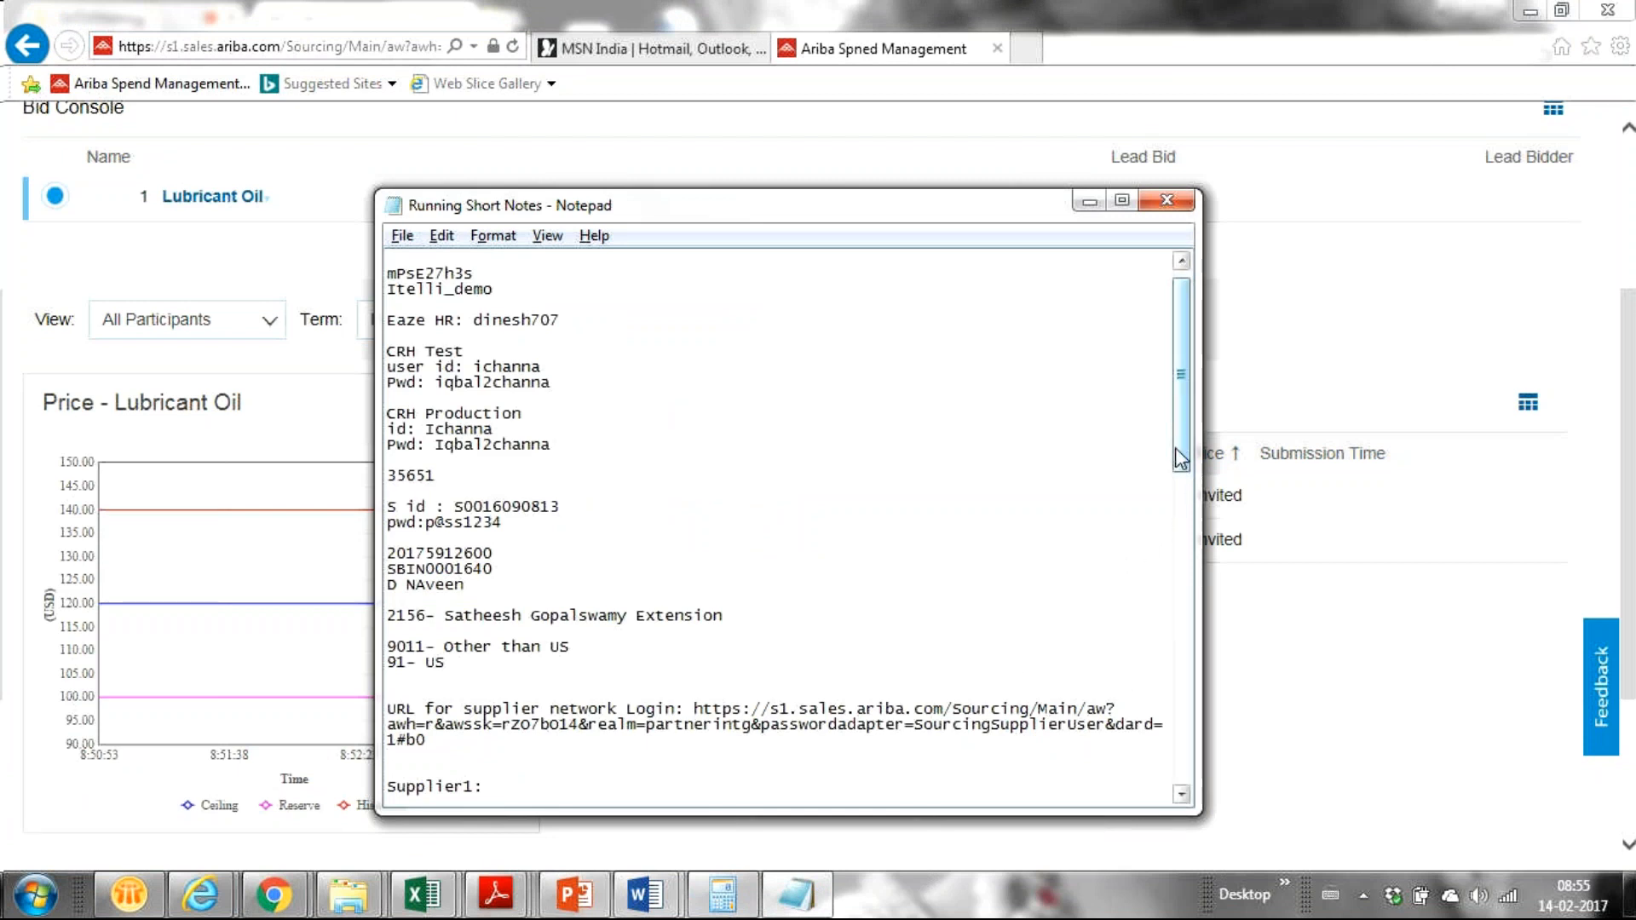
Step: Close all Internet Explorer tabs, then reopen Internet Explorer maximized
left_click_drag(1182, 460, 1178, 480)
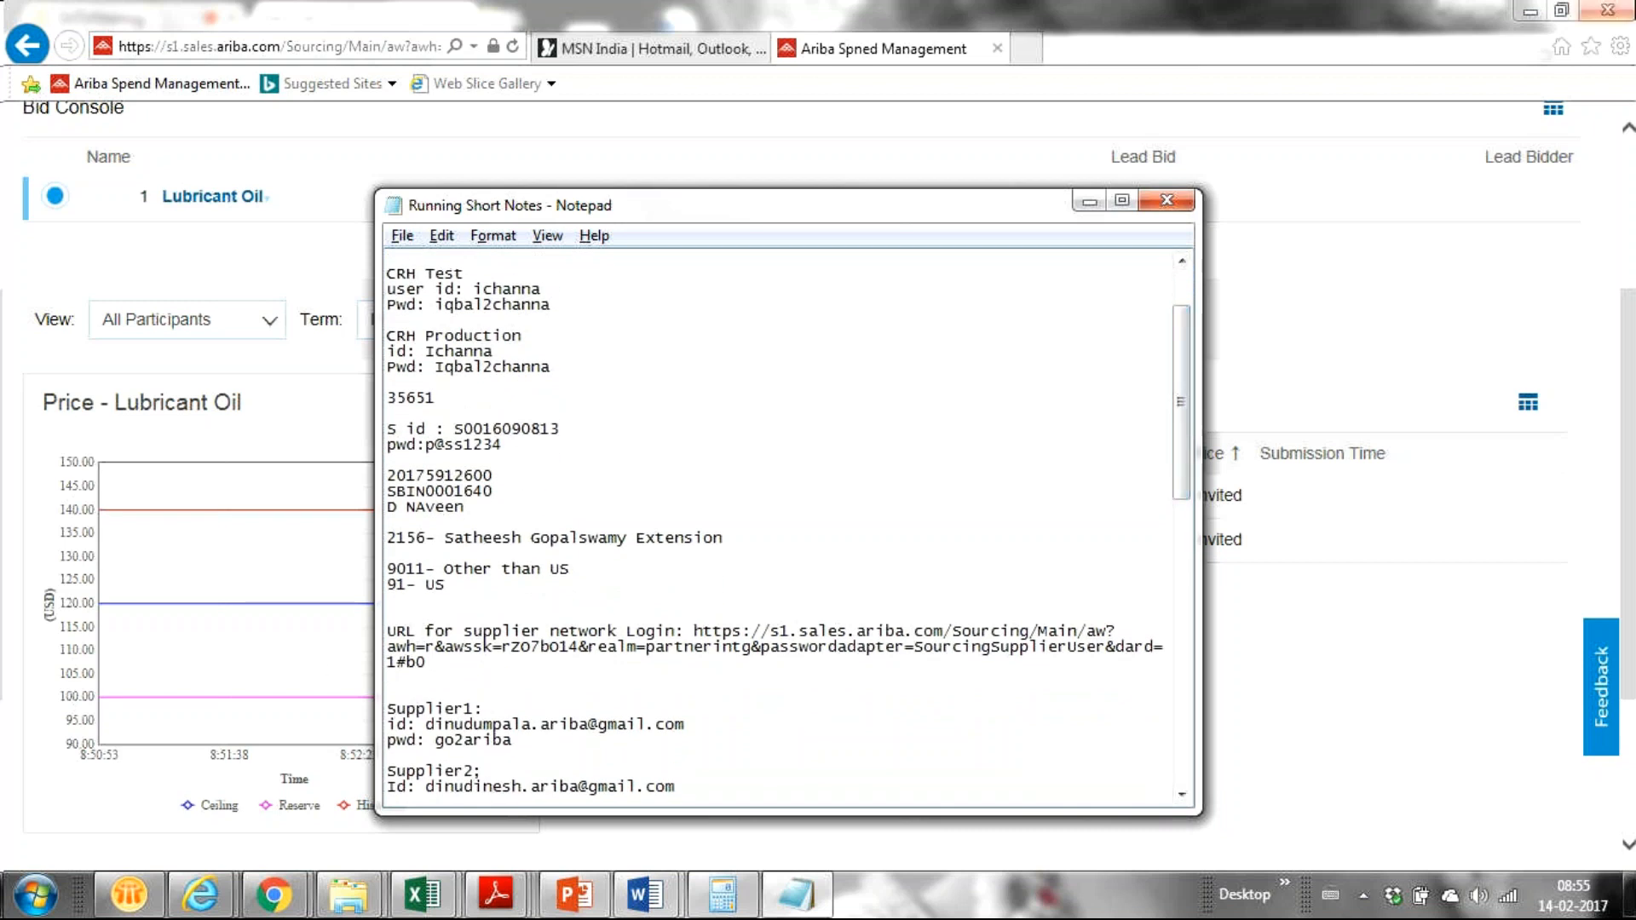
left_click(1613, 13)
left_click(1613, 12)
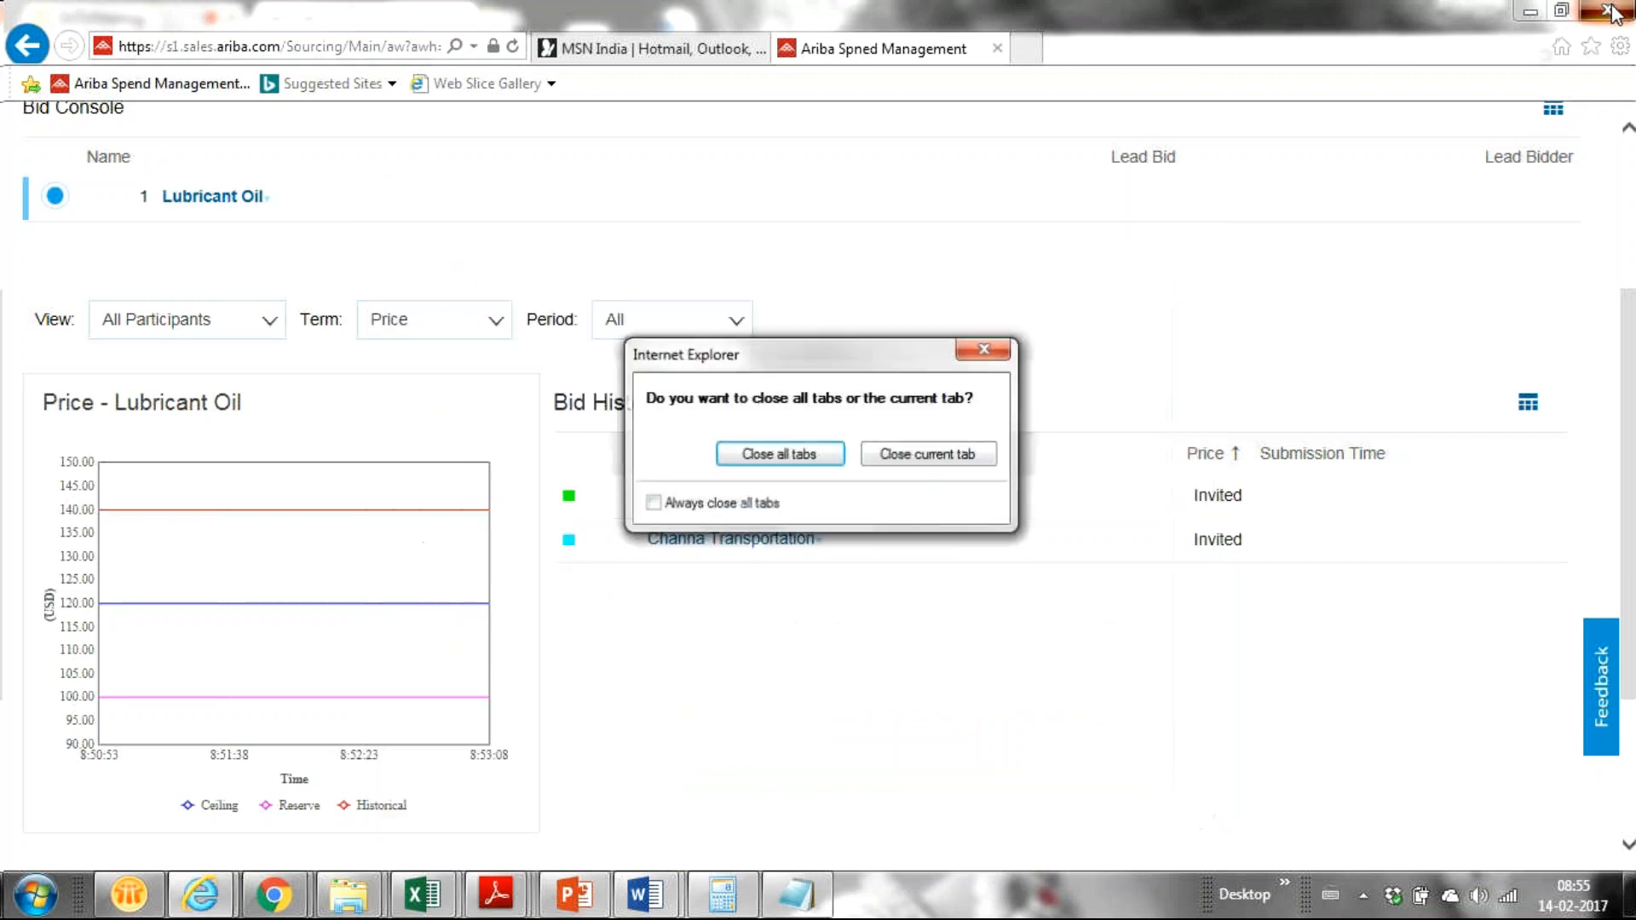
left_click(801, 455)
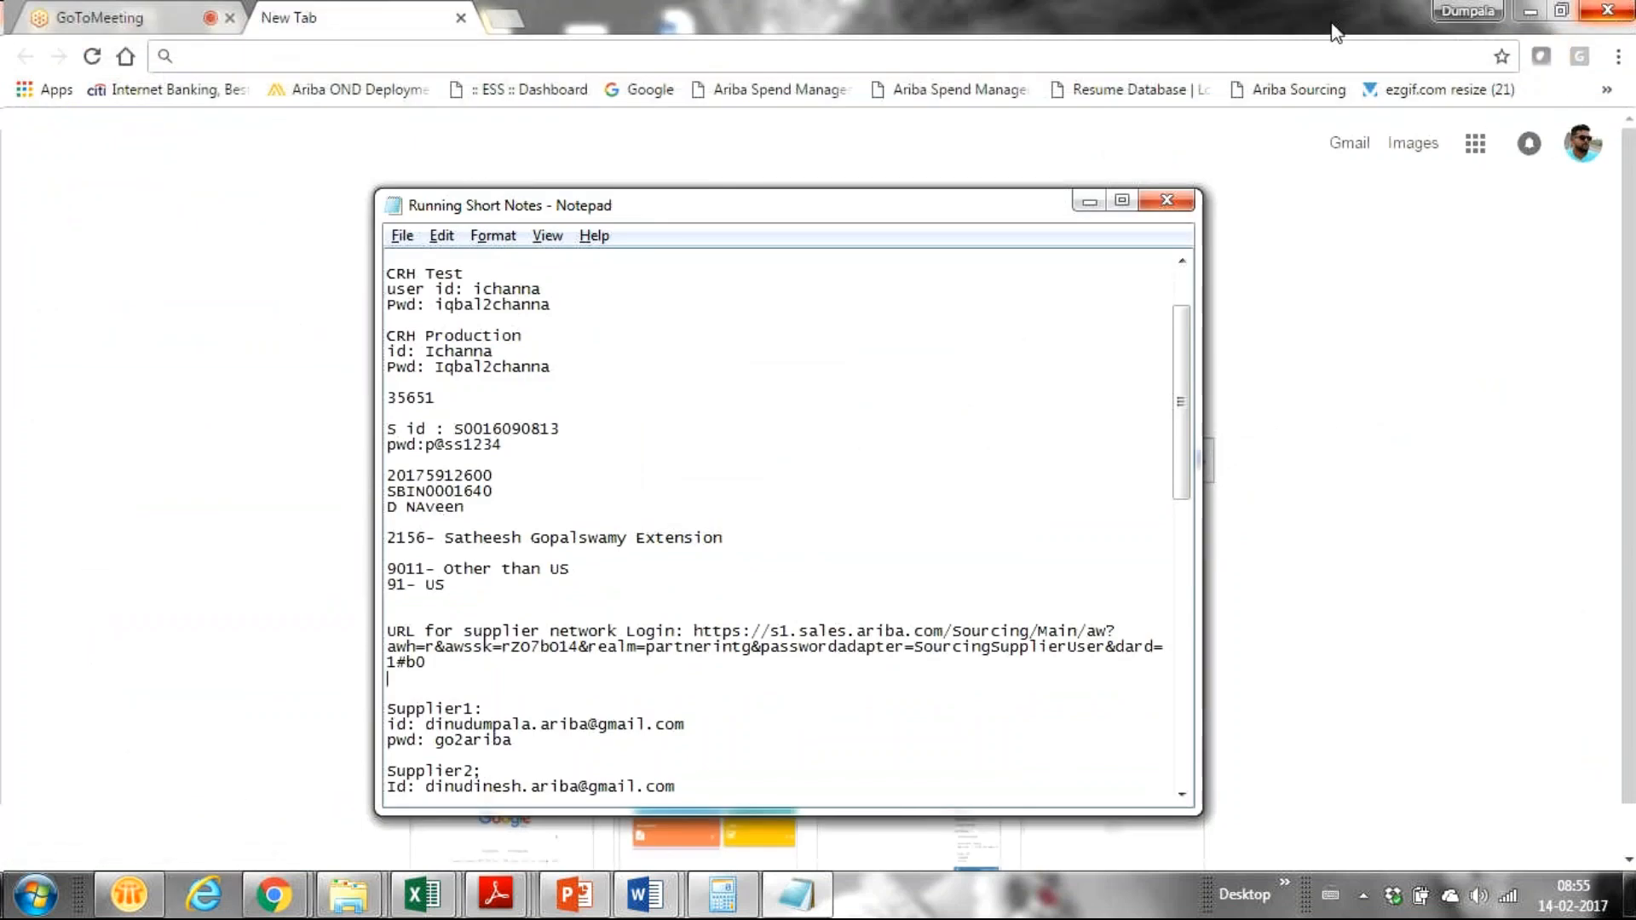
left_click(204, 895)
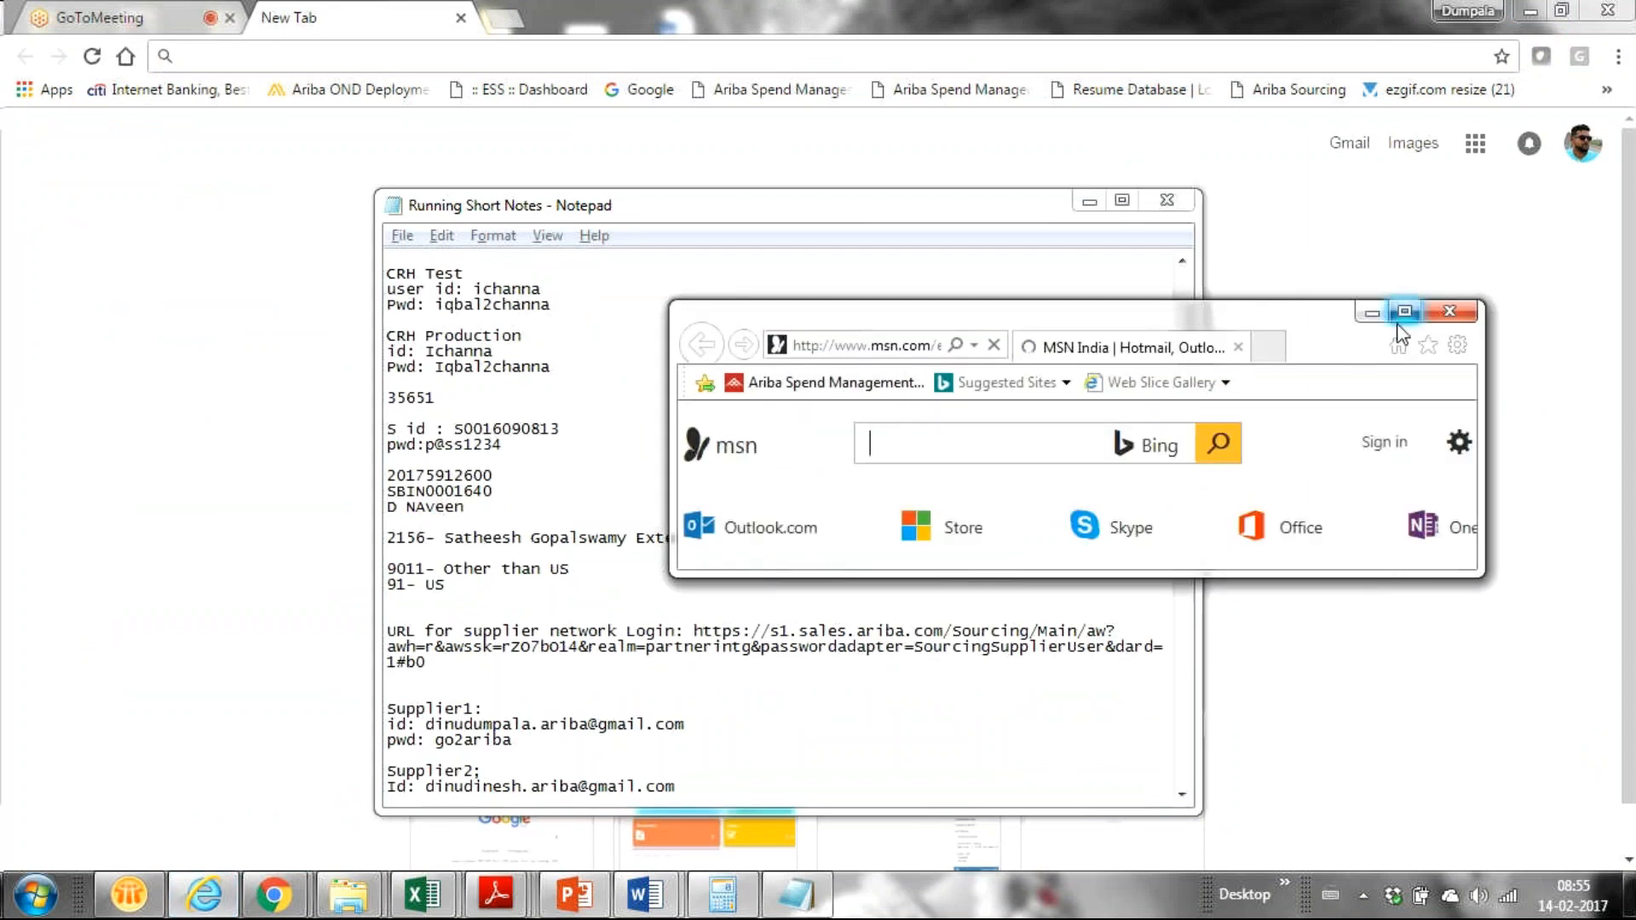
left_click(1403, 311)
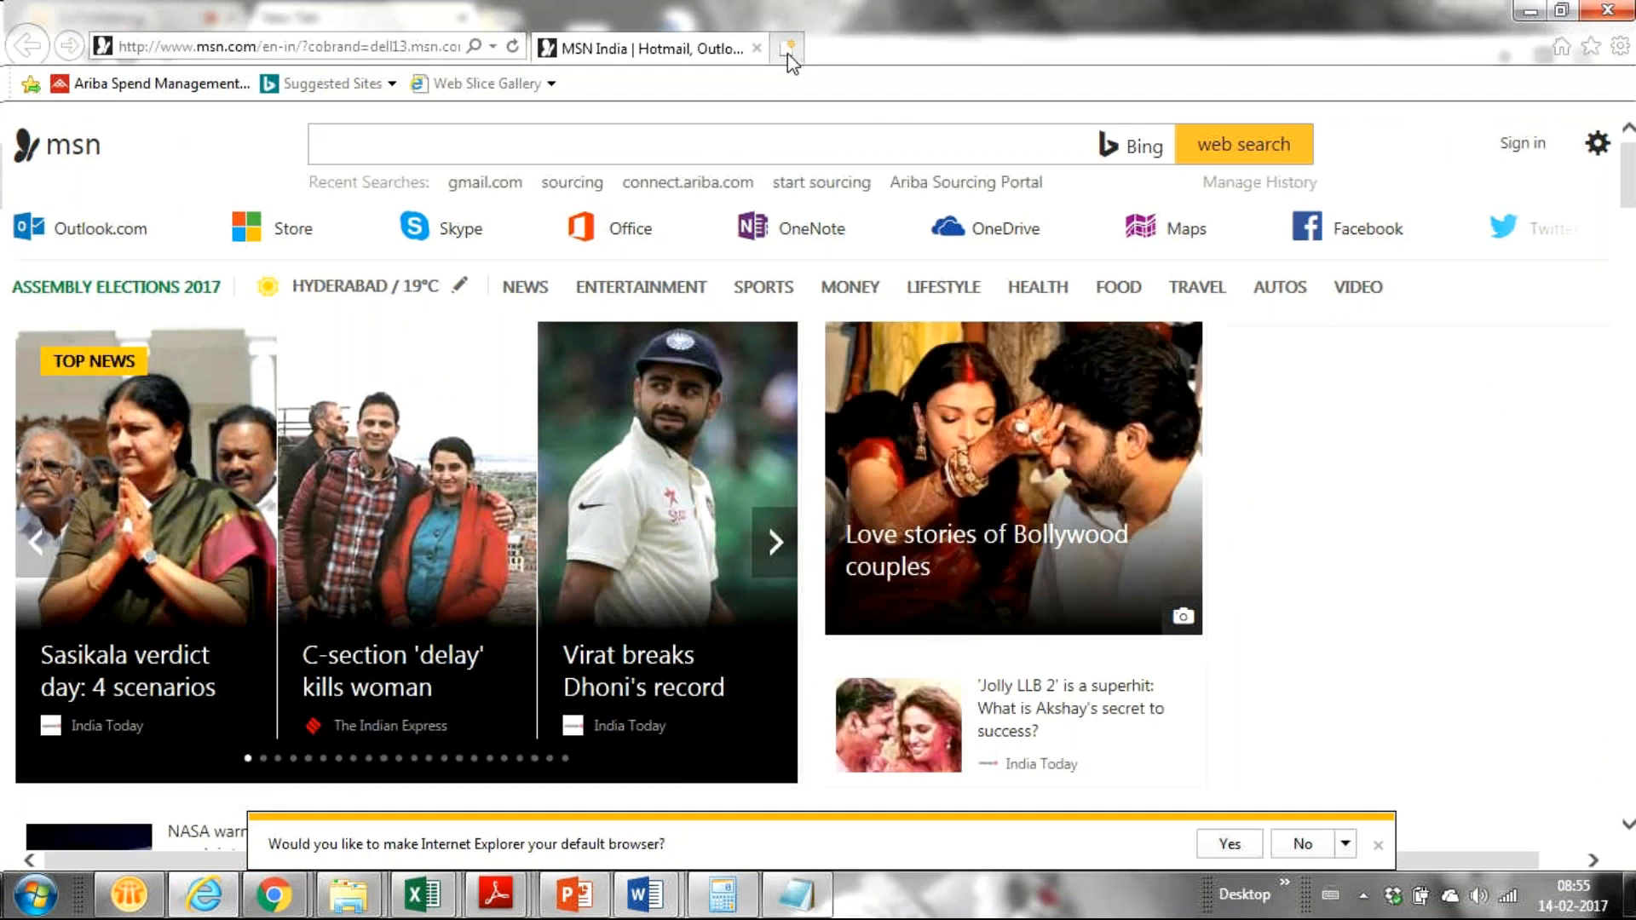
Step: Load the supplier login URL from Notepad in a new tab and dismiss the default-browser bar
left_click(788, 54)
key("ctrl+v")
key("Return")
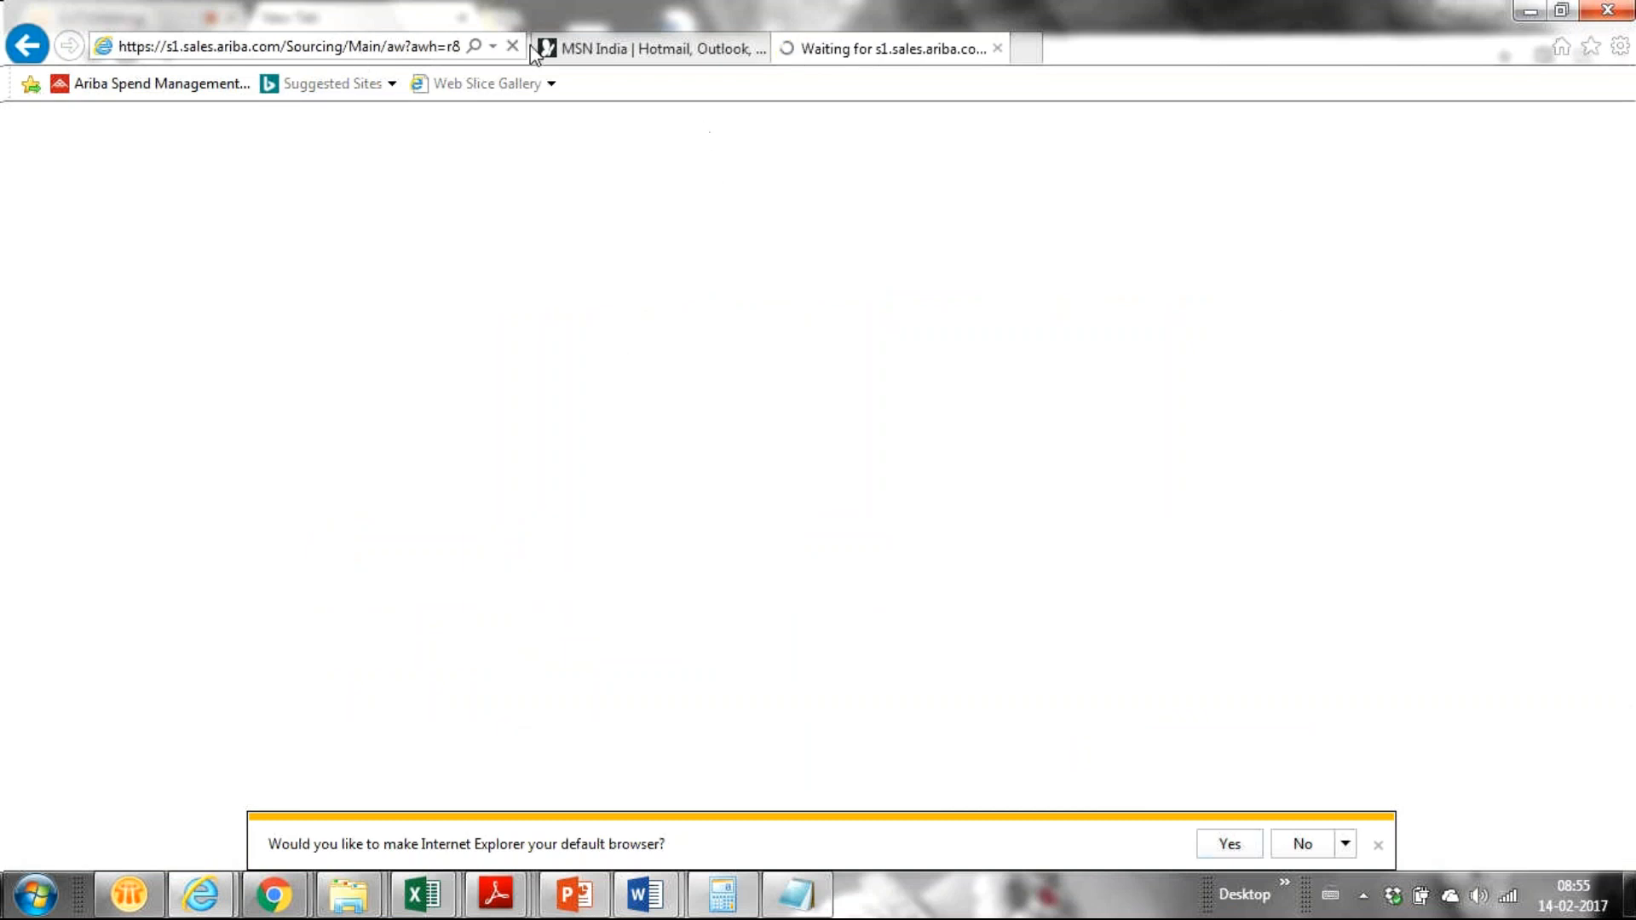
left_click(1301, 845)
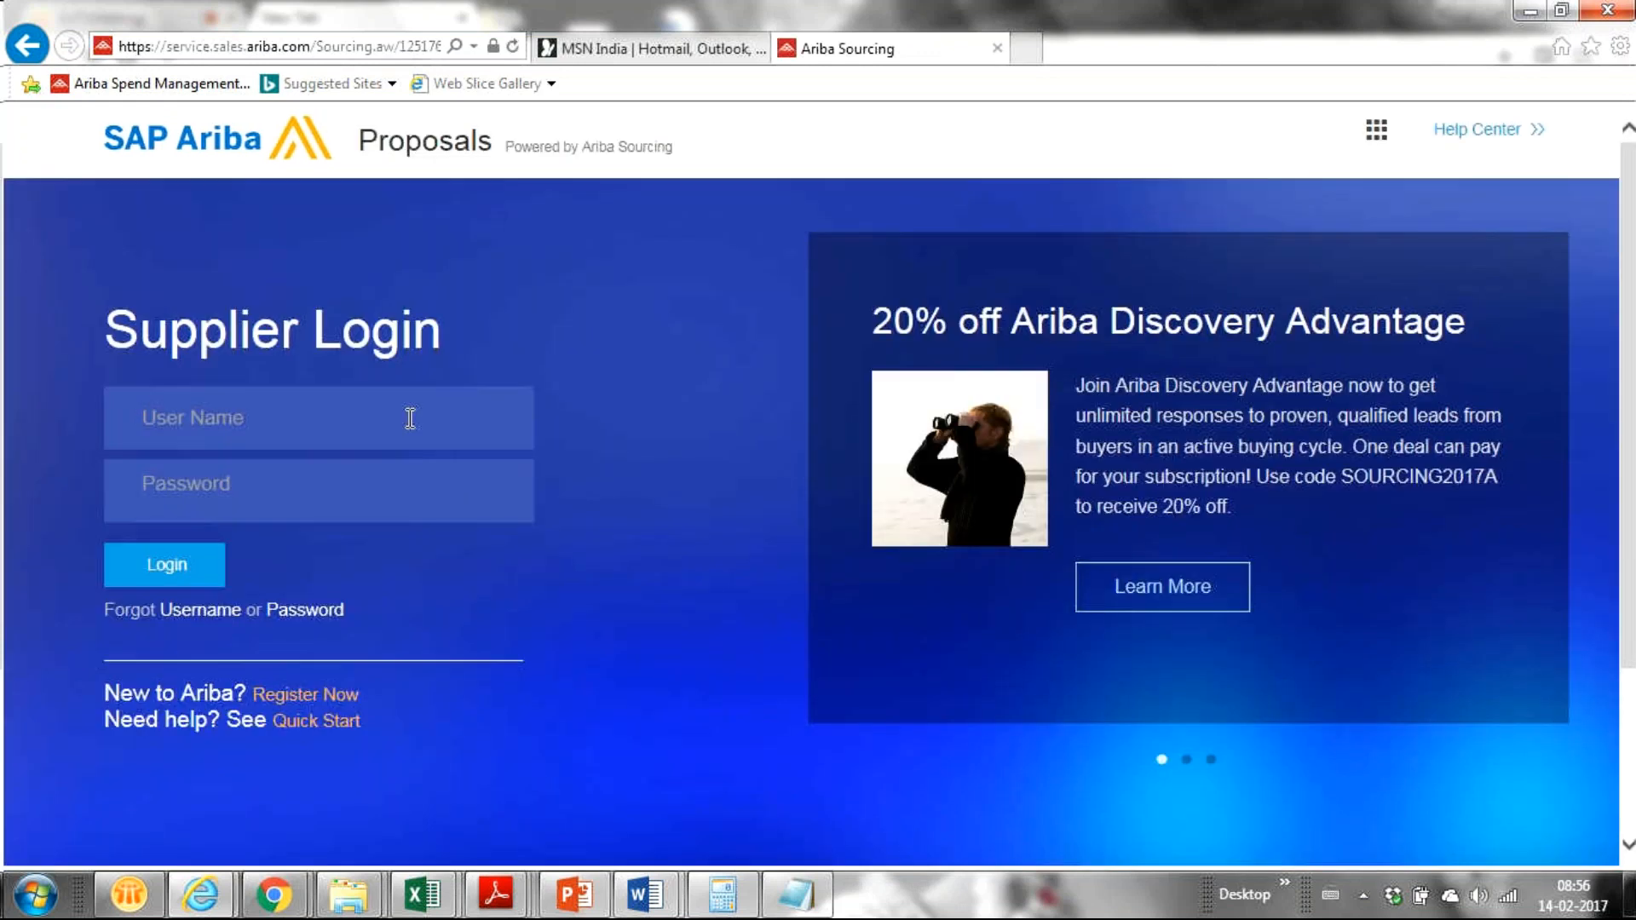
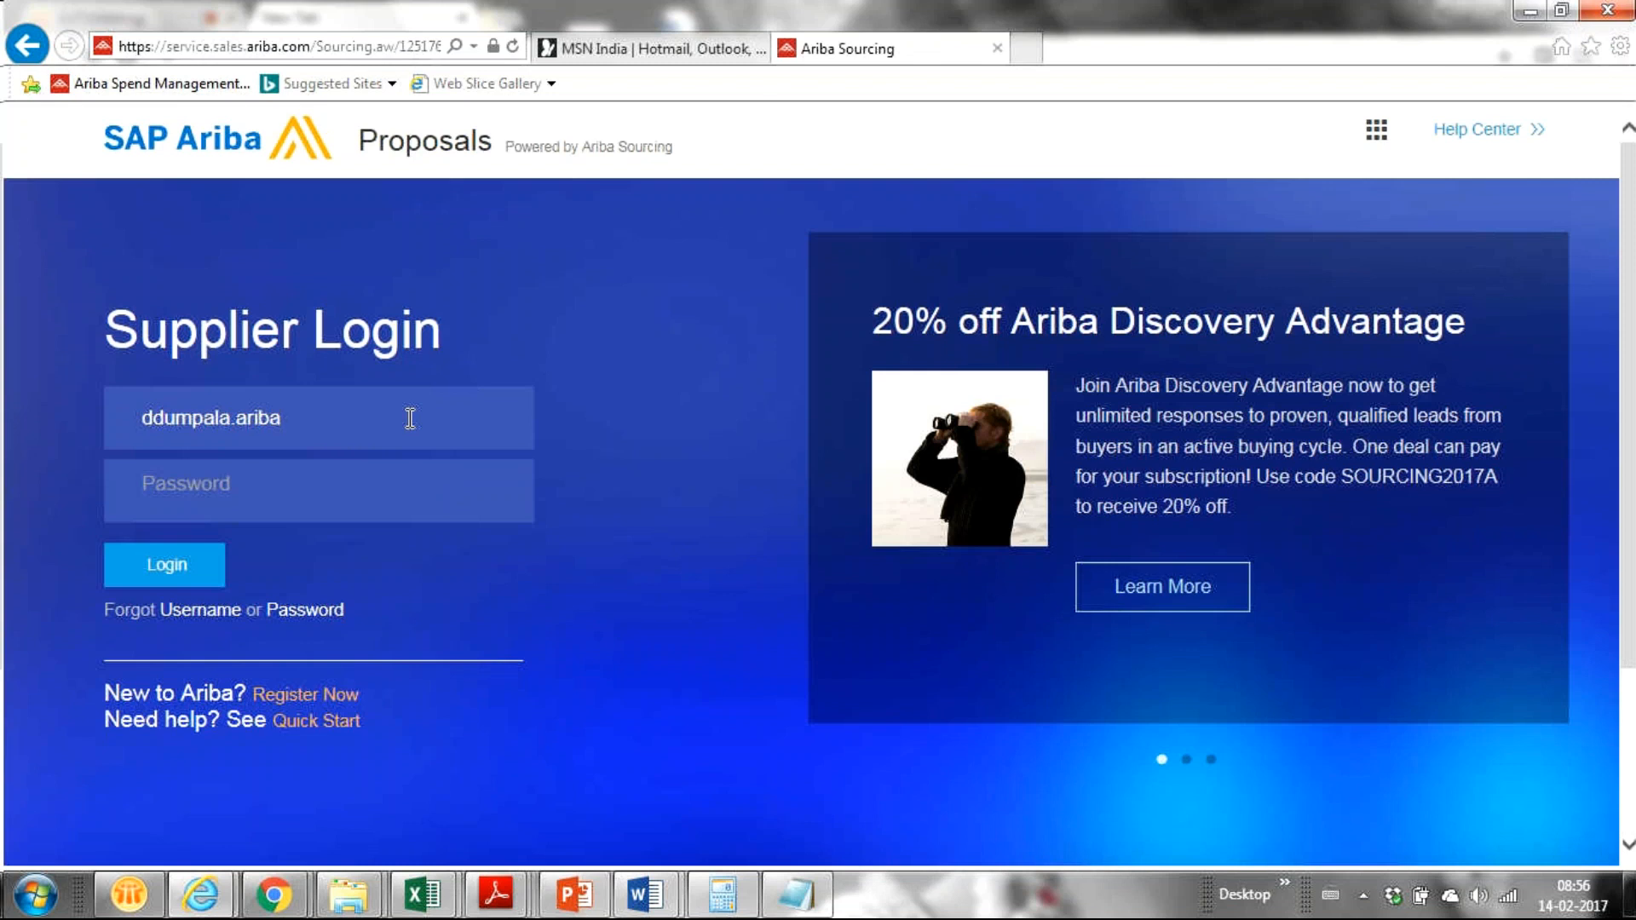
Step: Sign in on the Supplier Login page with the supplier's e-mail username and password
left_click(384, 508)
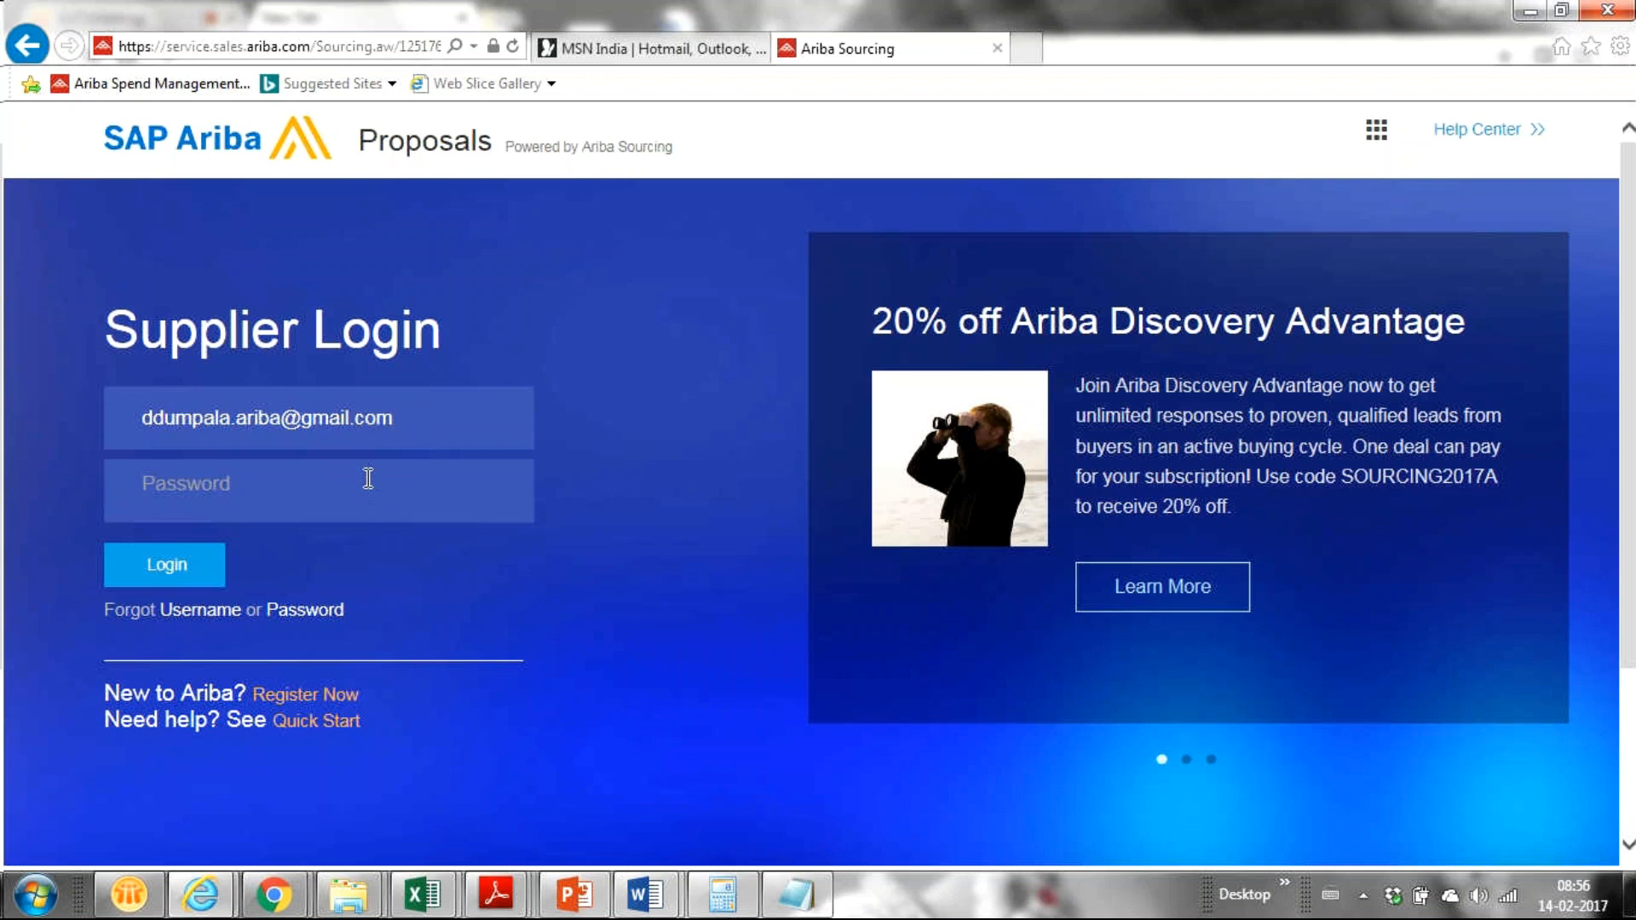
type("***********")
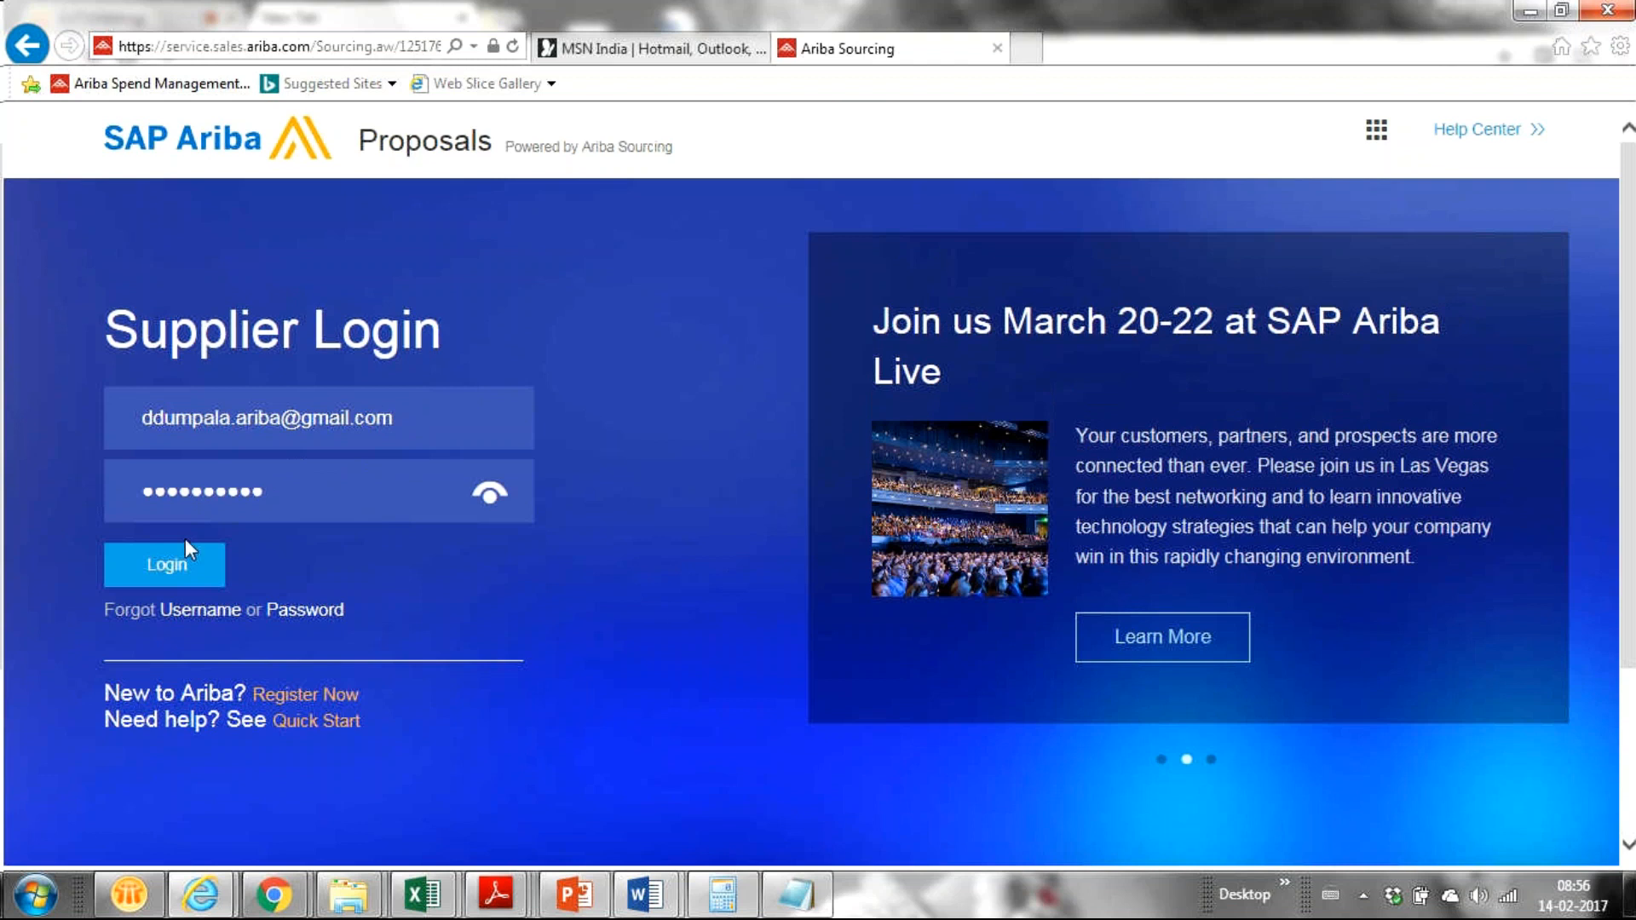
left_click(168, 565)
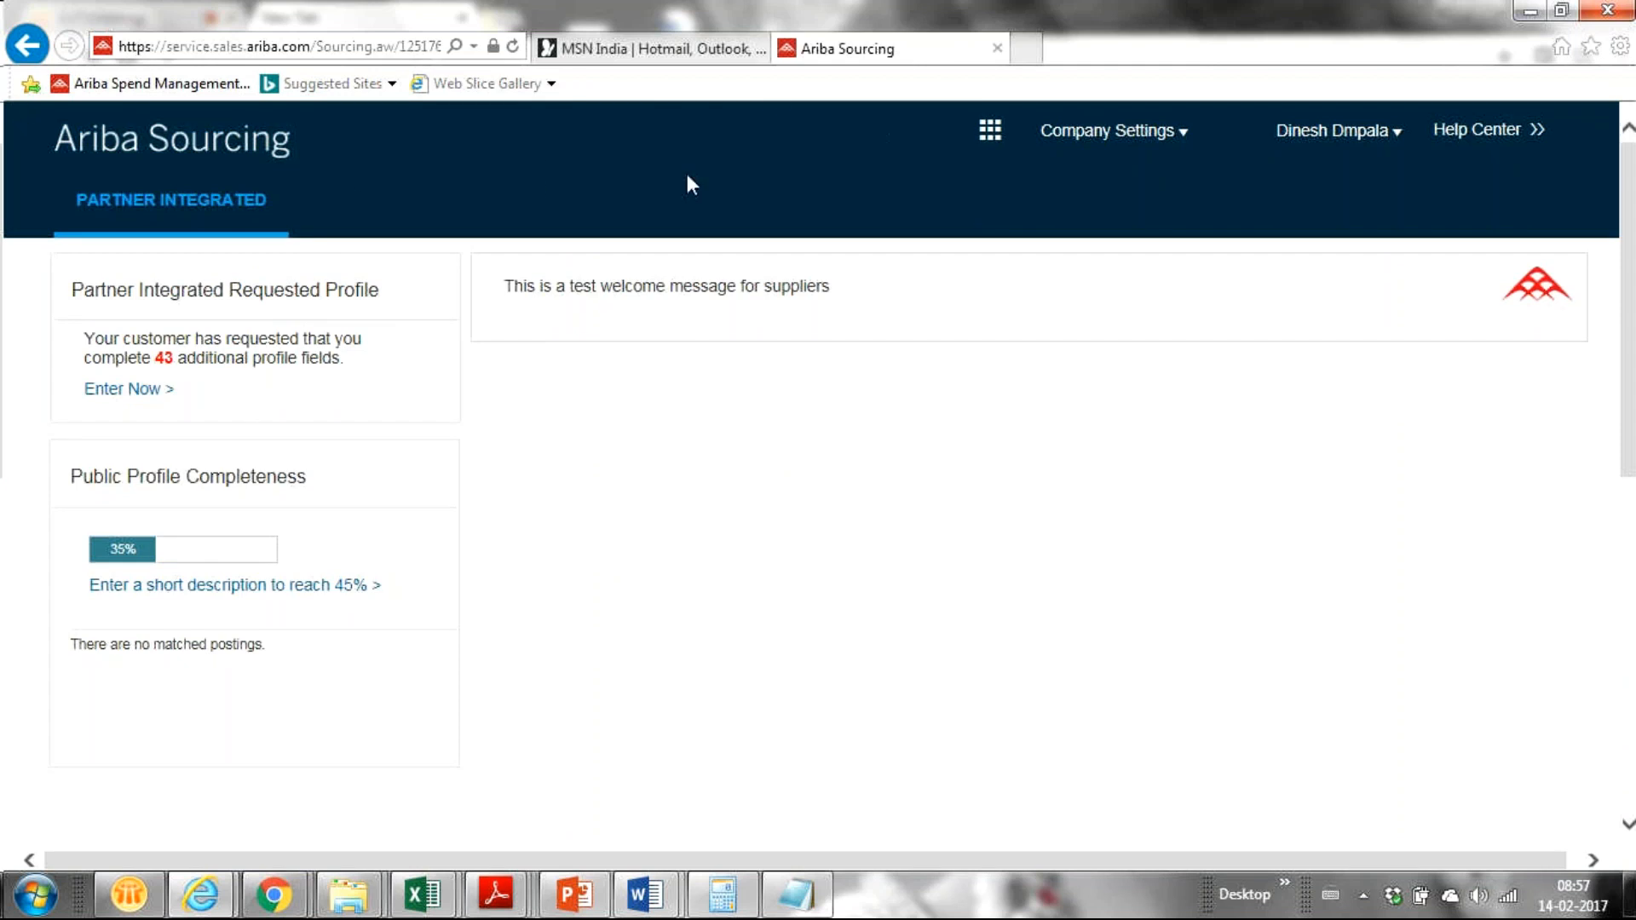
key("F5")
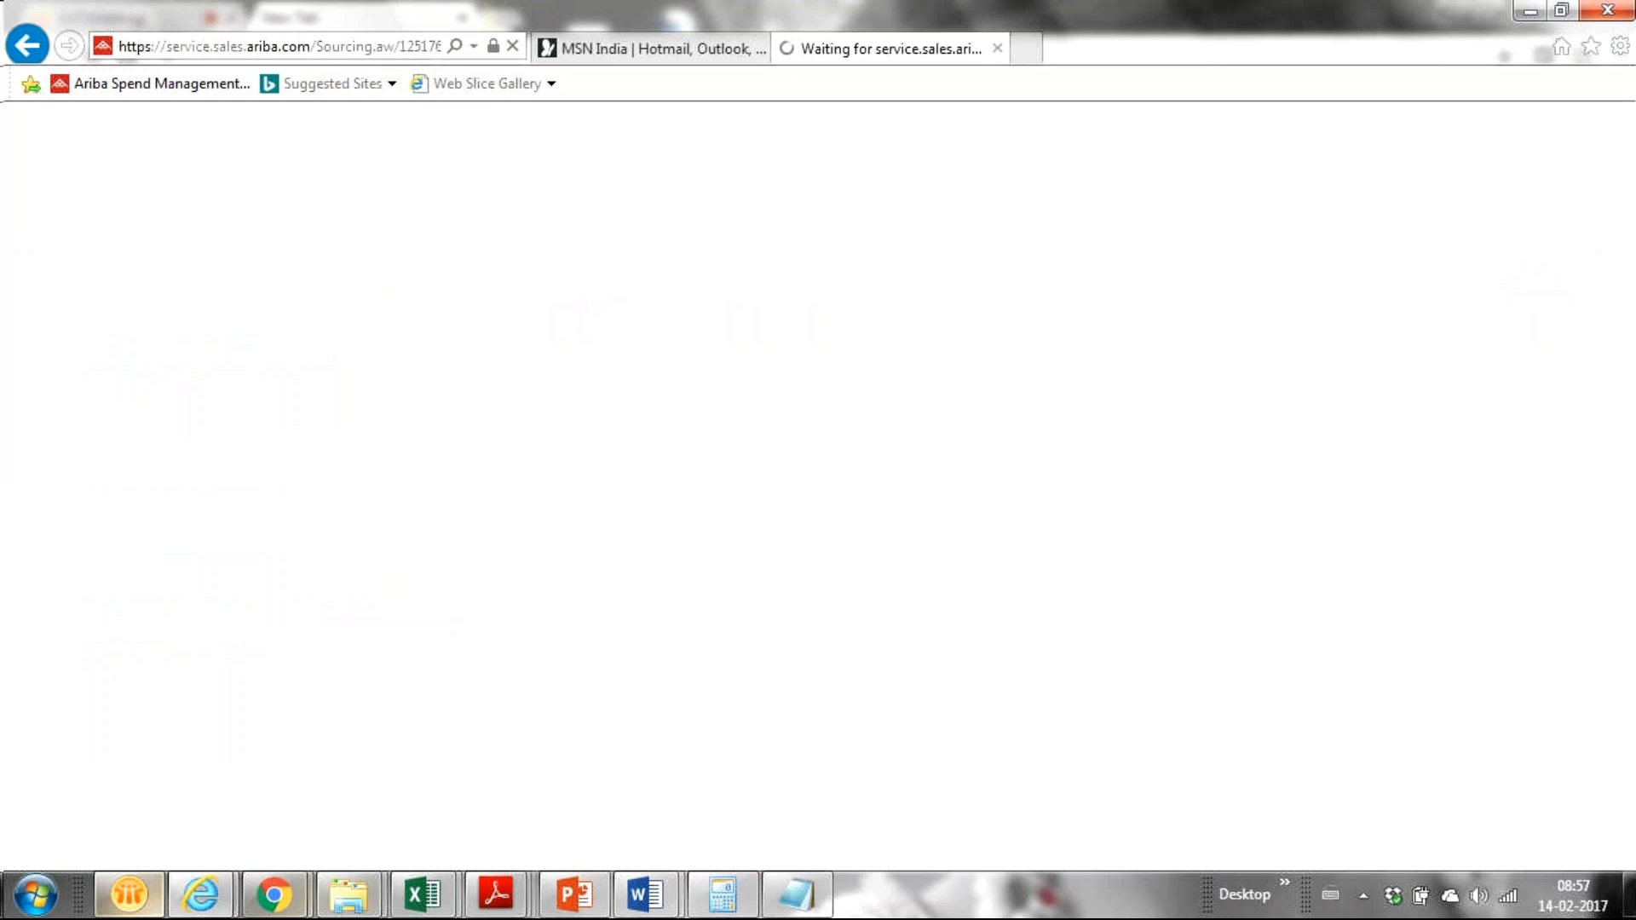
mouse_move(304, 903)
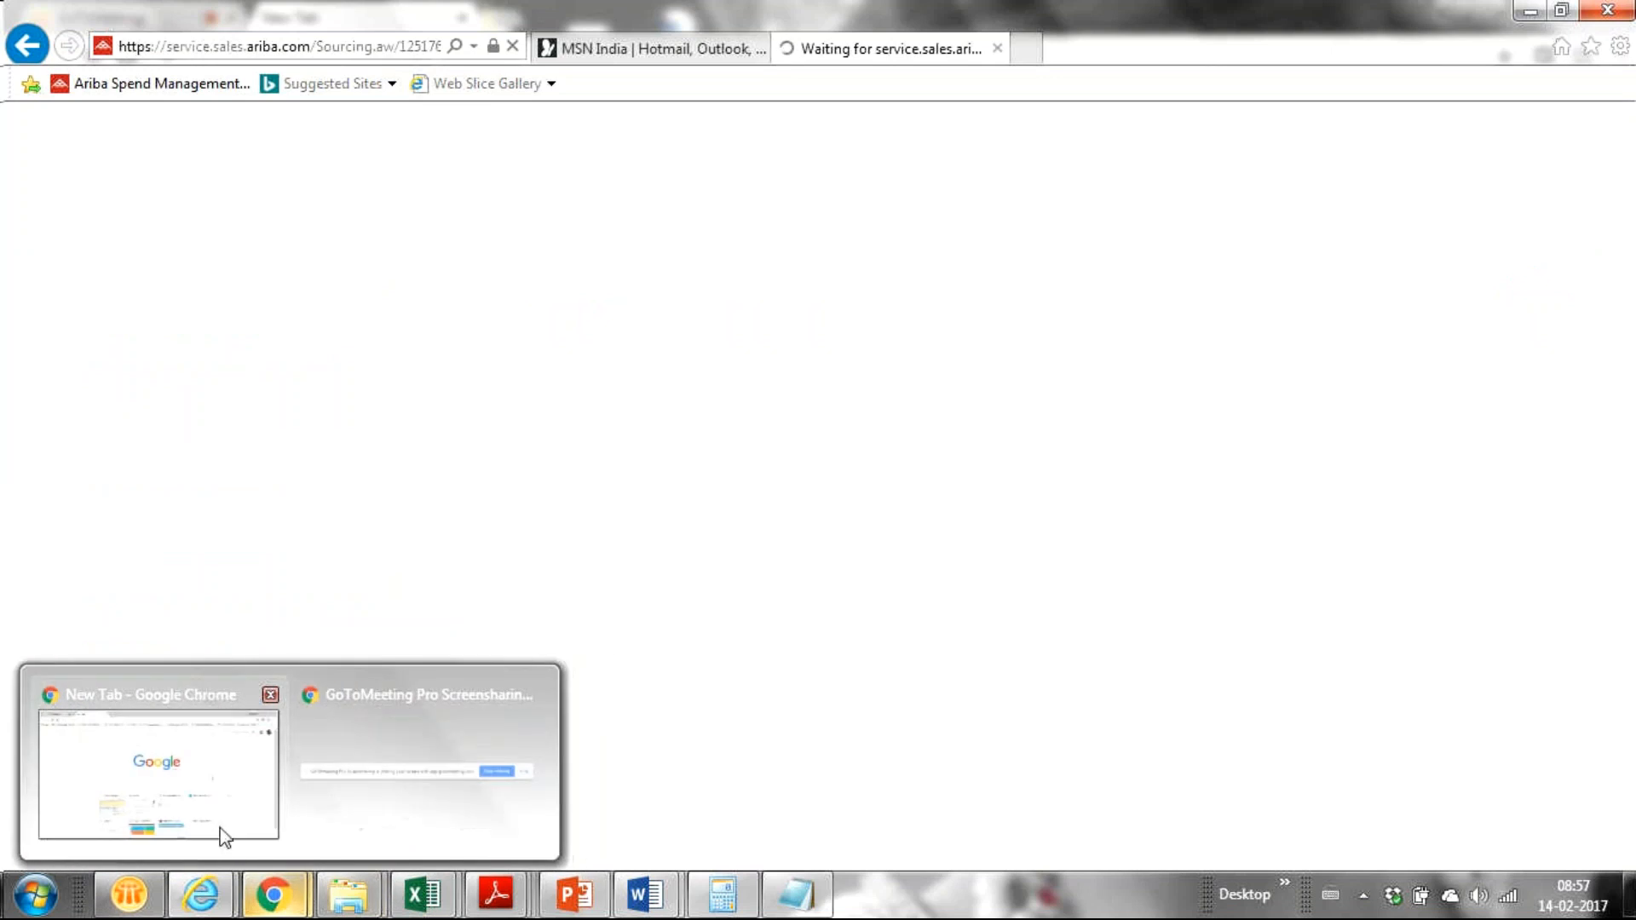
mouse_move(158, 769)
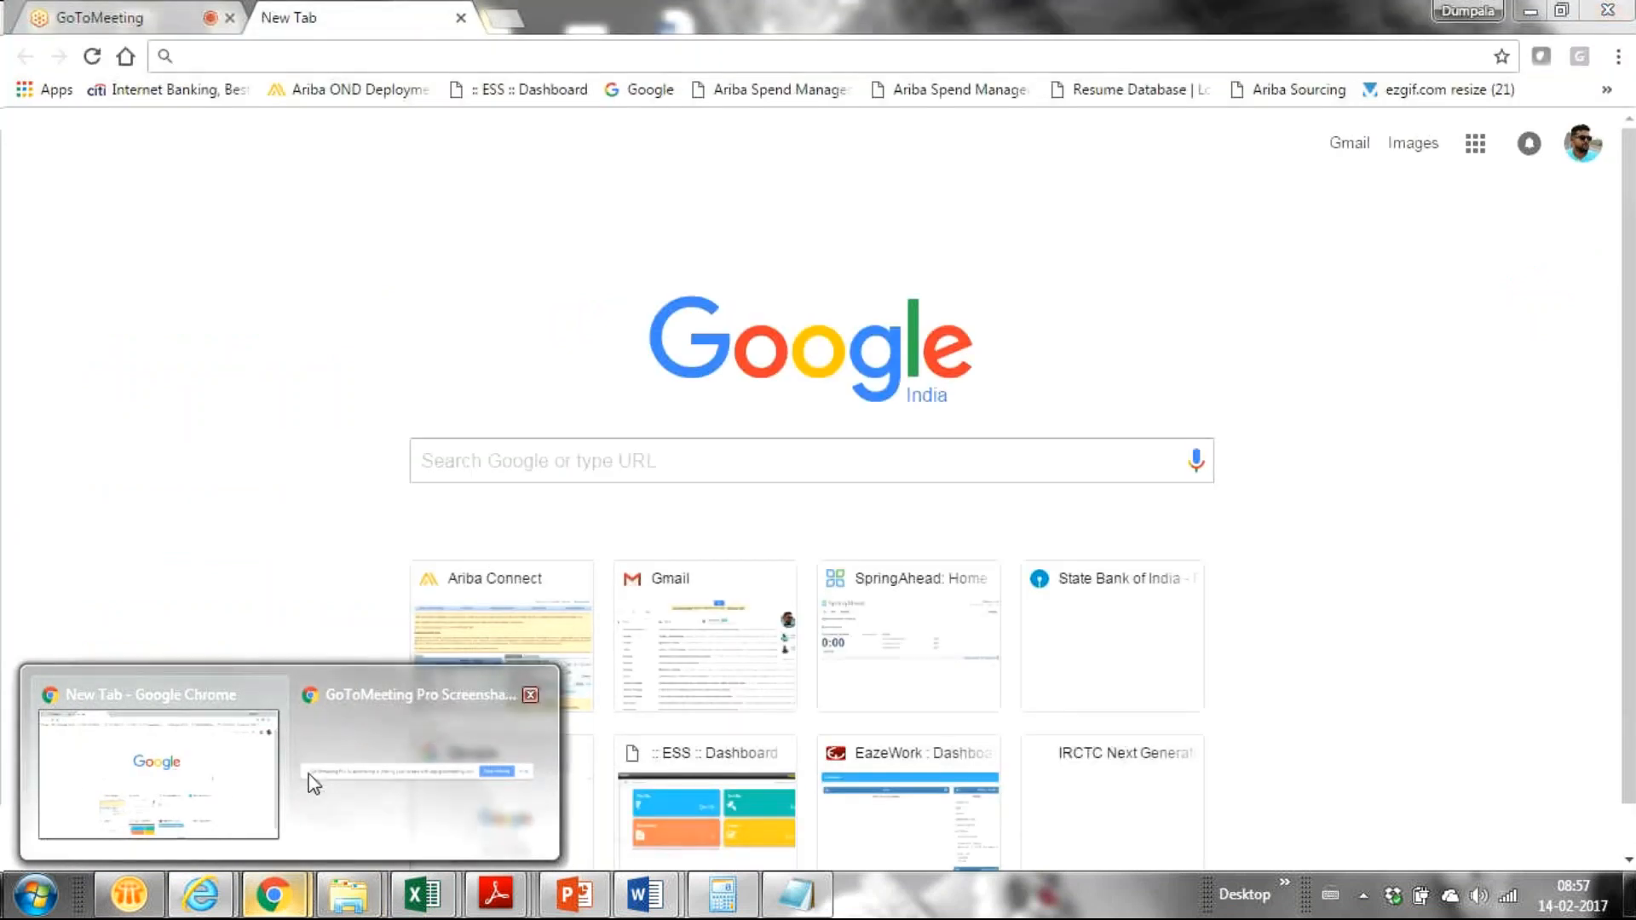
mouse_move(518, 825)
mouse_move(201, 895)
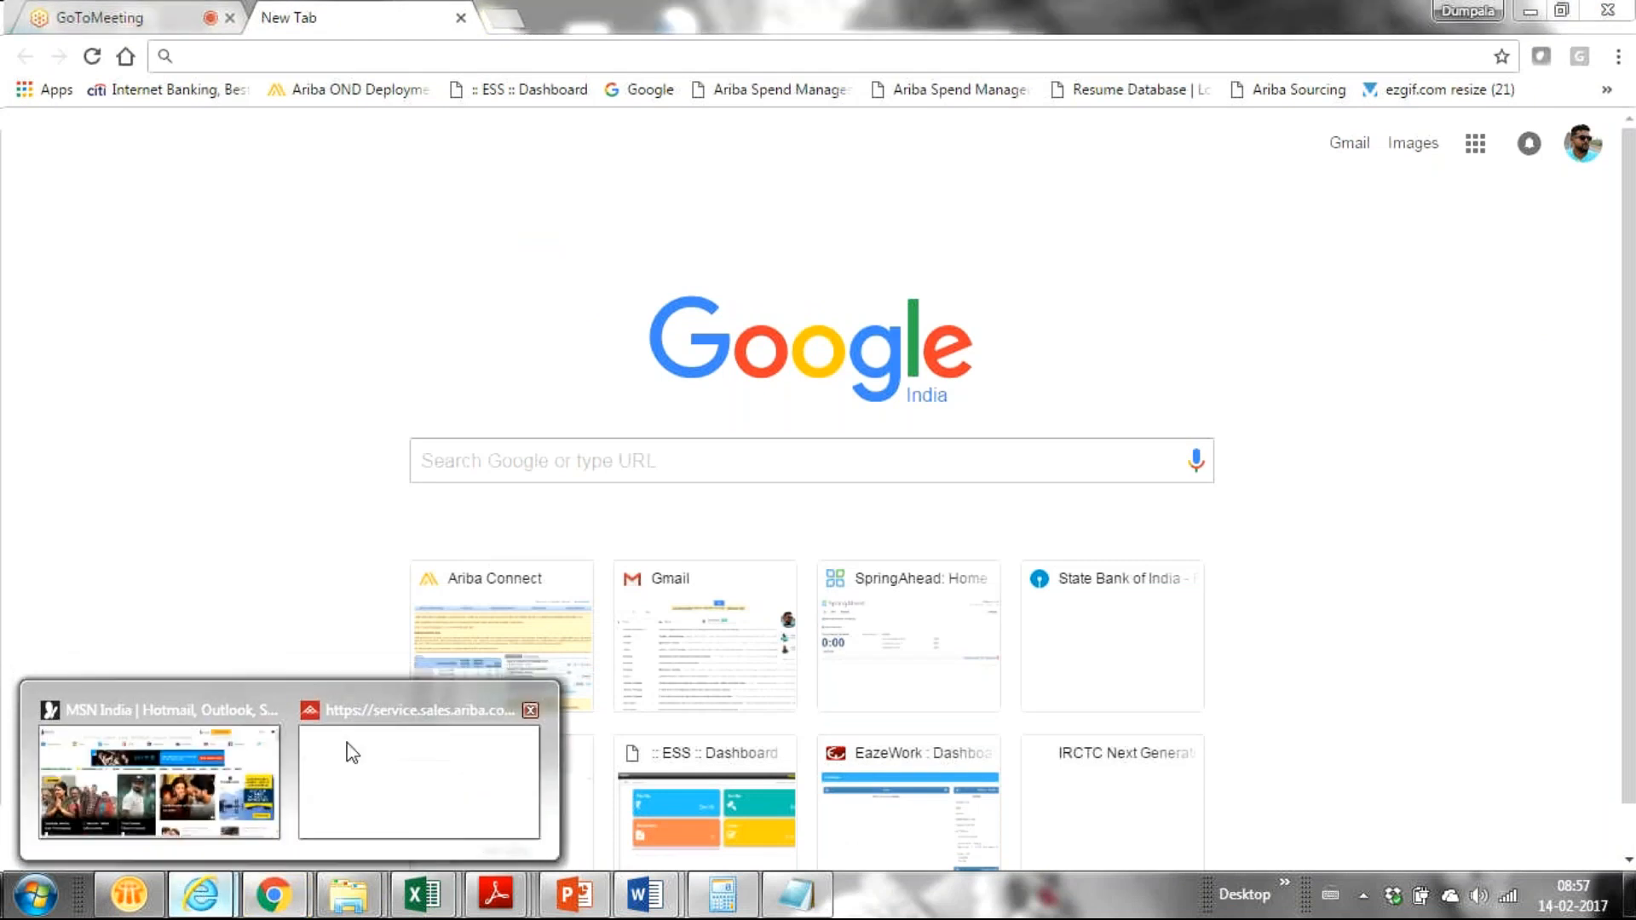
left_click(442, 792)
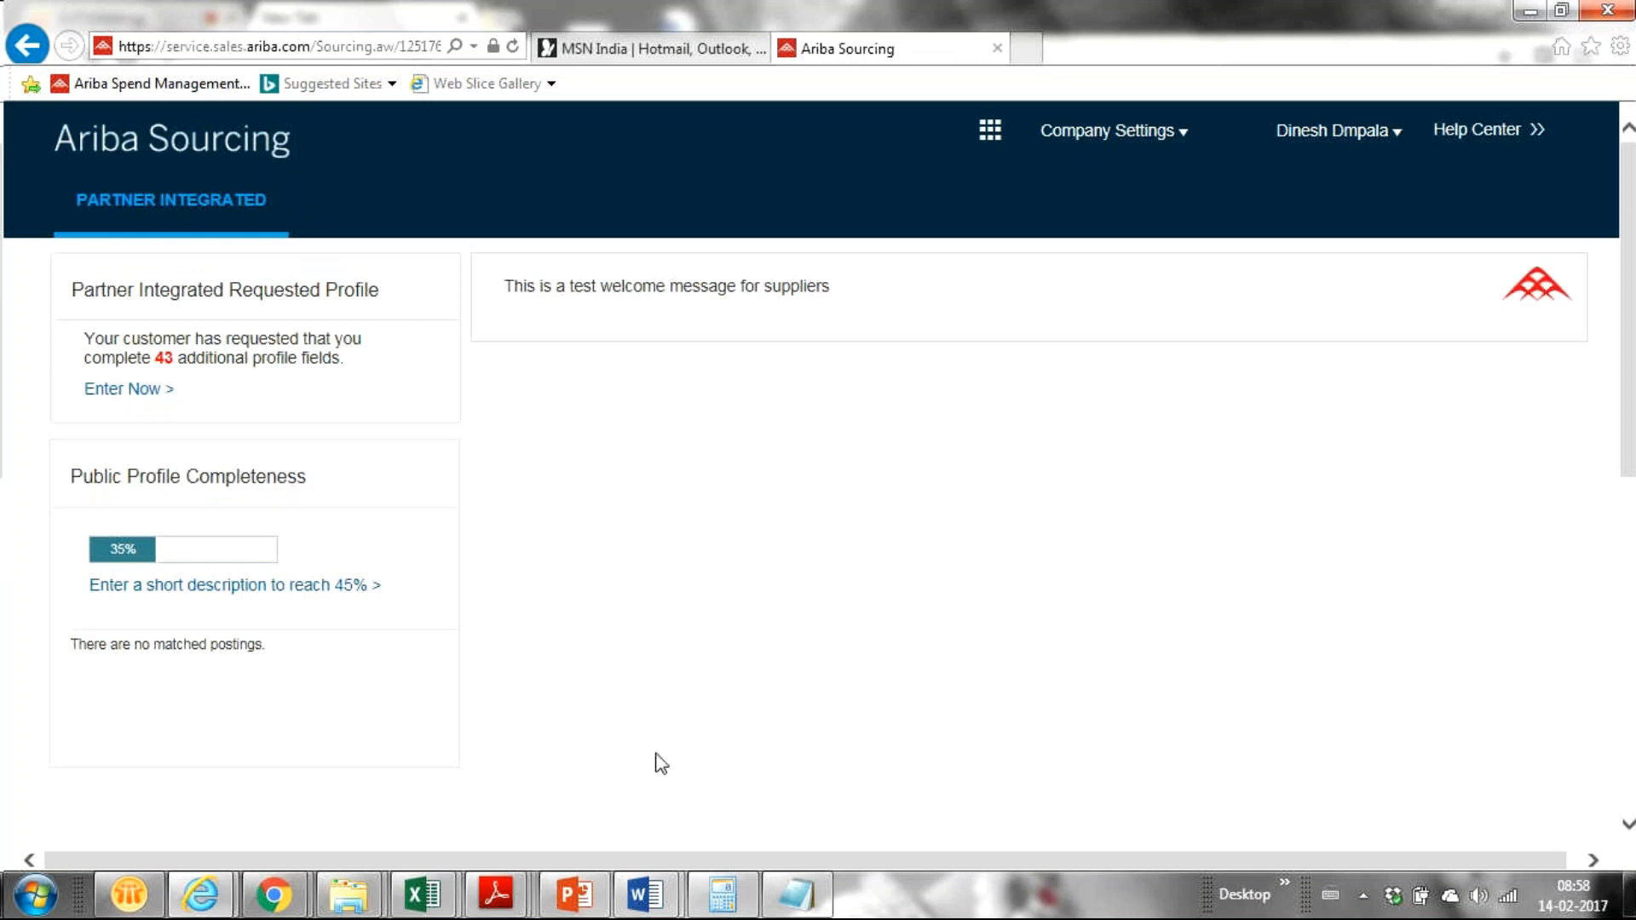
Step: In the Ariba Sourcing window, scroll to the Open events and open Demo Auction for Training
left_click(213, 903)
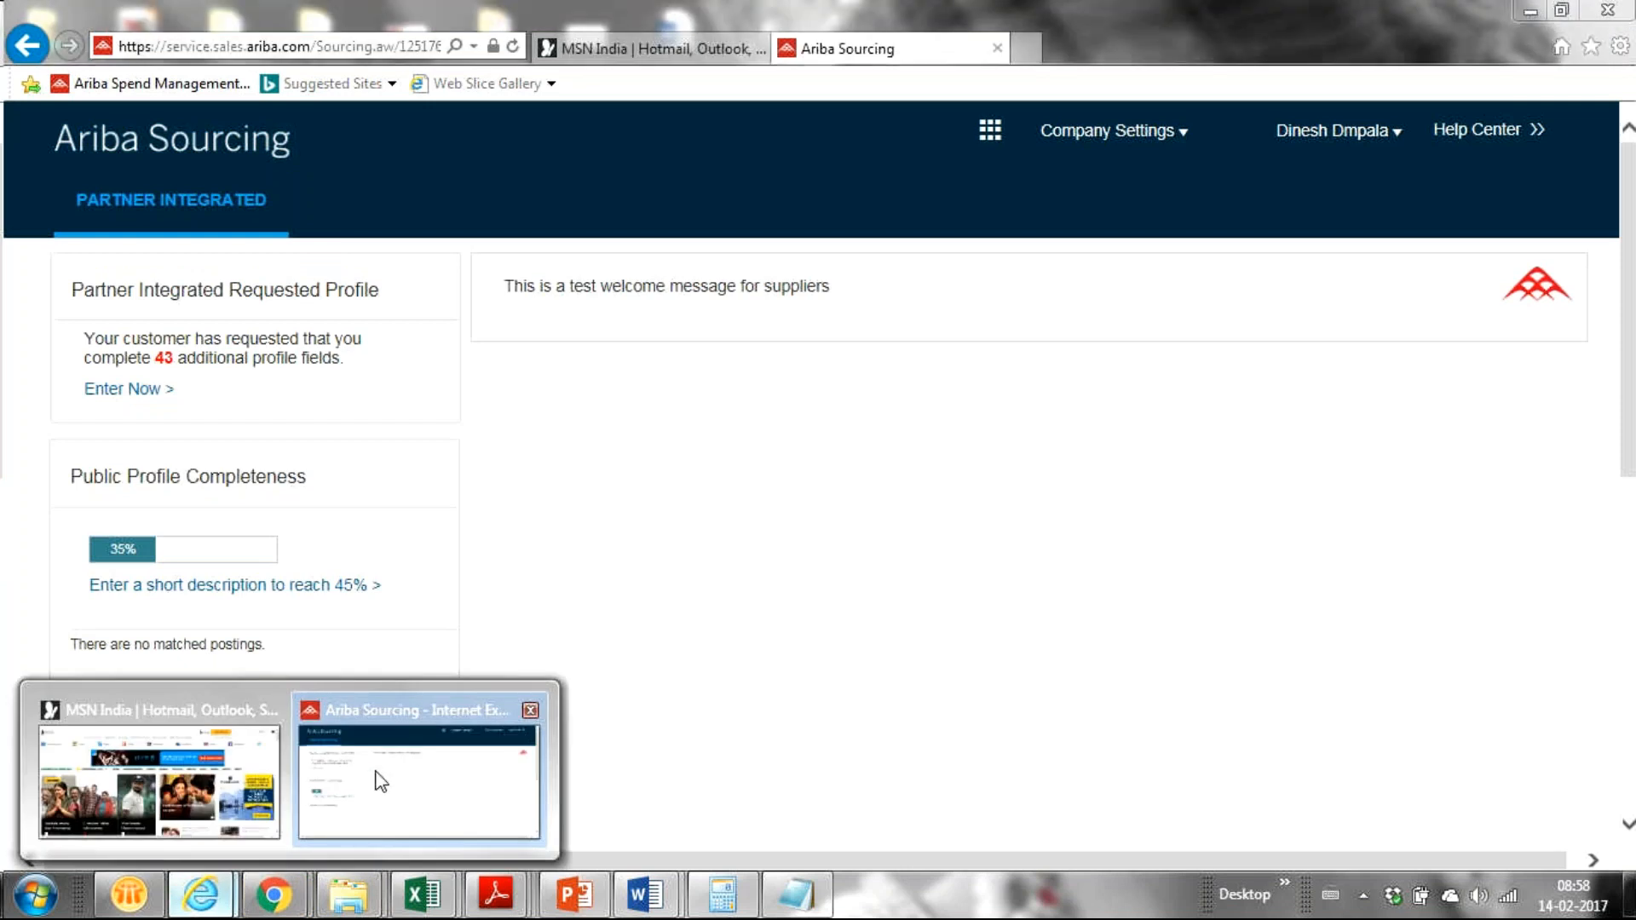
left_click(381, 780)
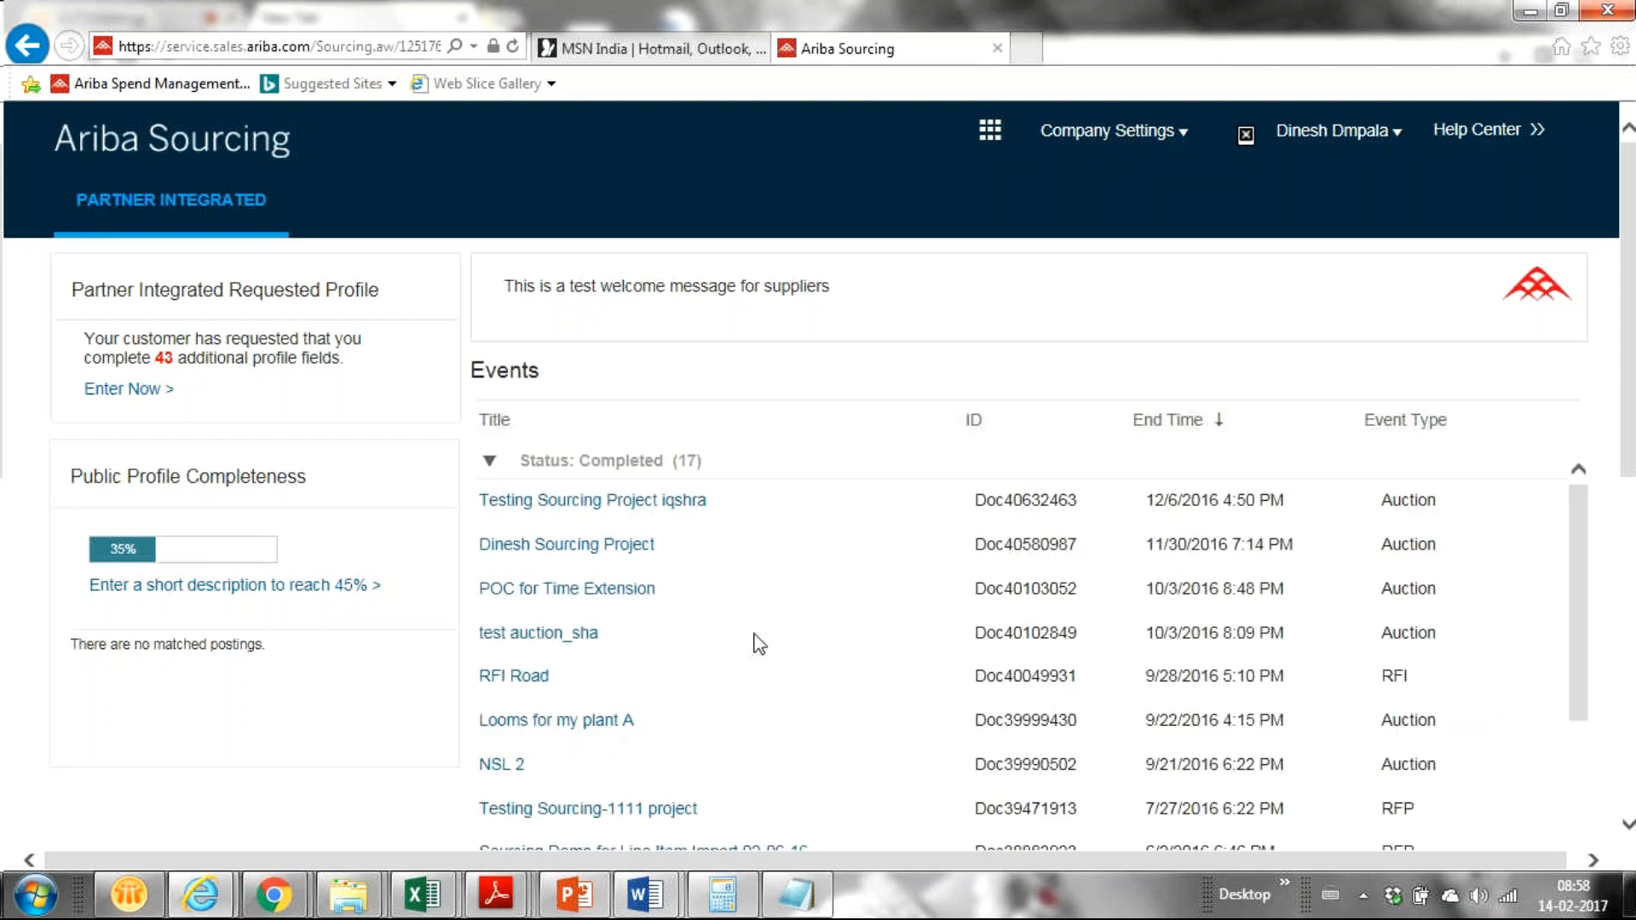
left_click_drag(1628, 375, 1576, 564)
left_click_drag(1575, 290, 1526, 456)
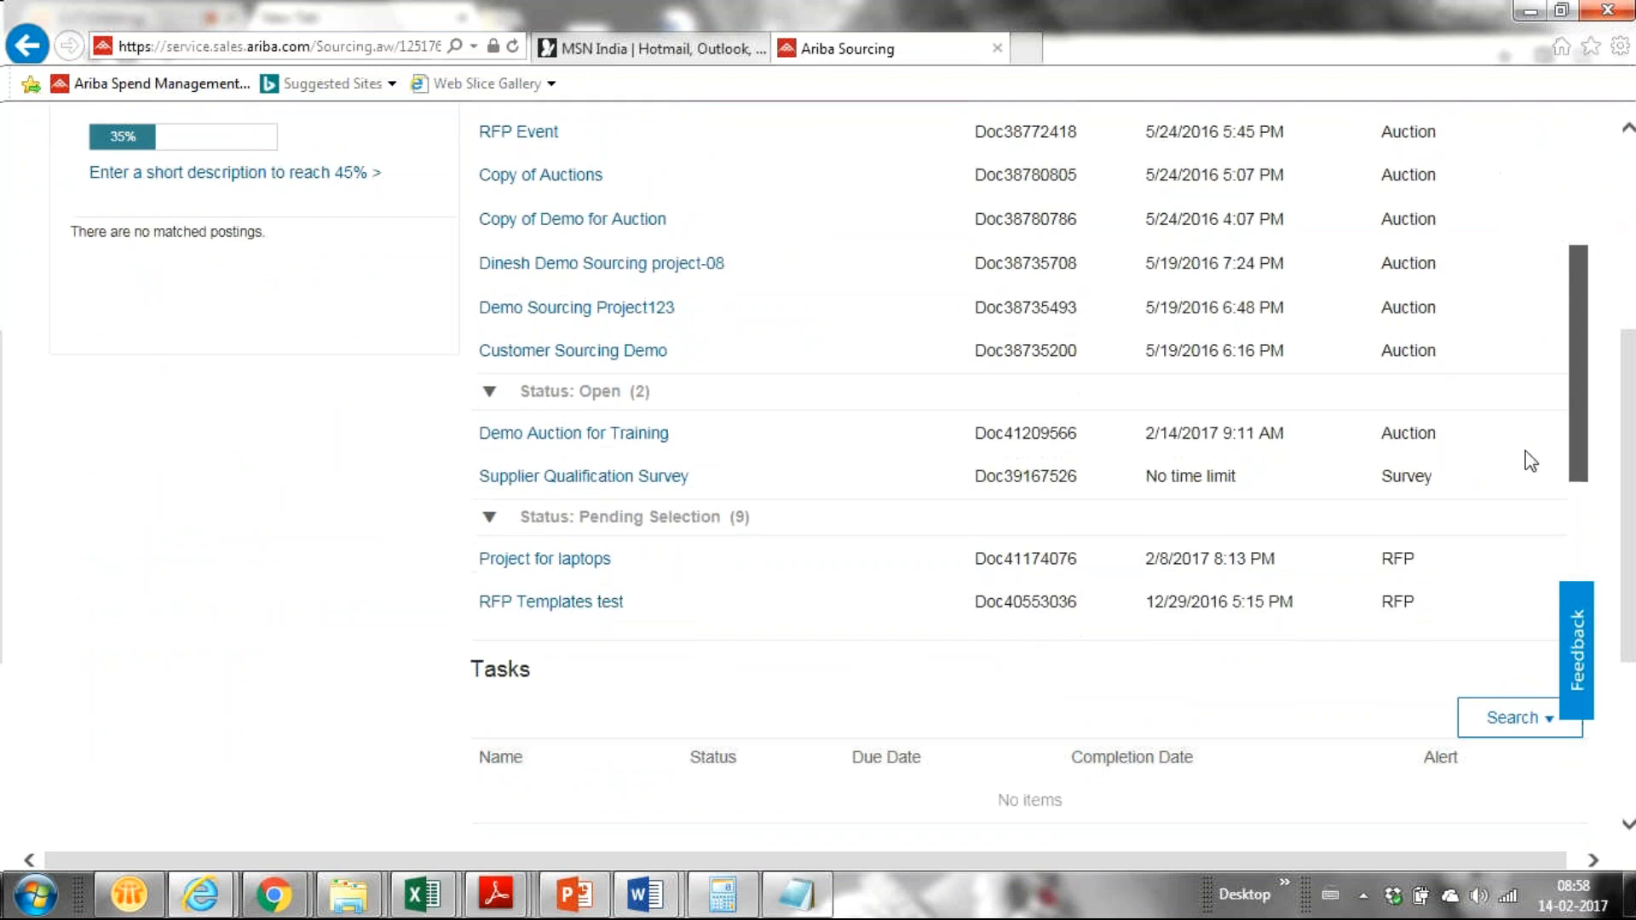
left_click(625, 429)
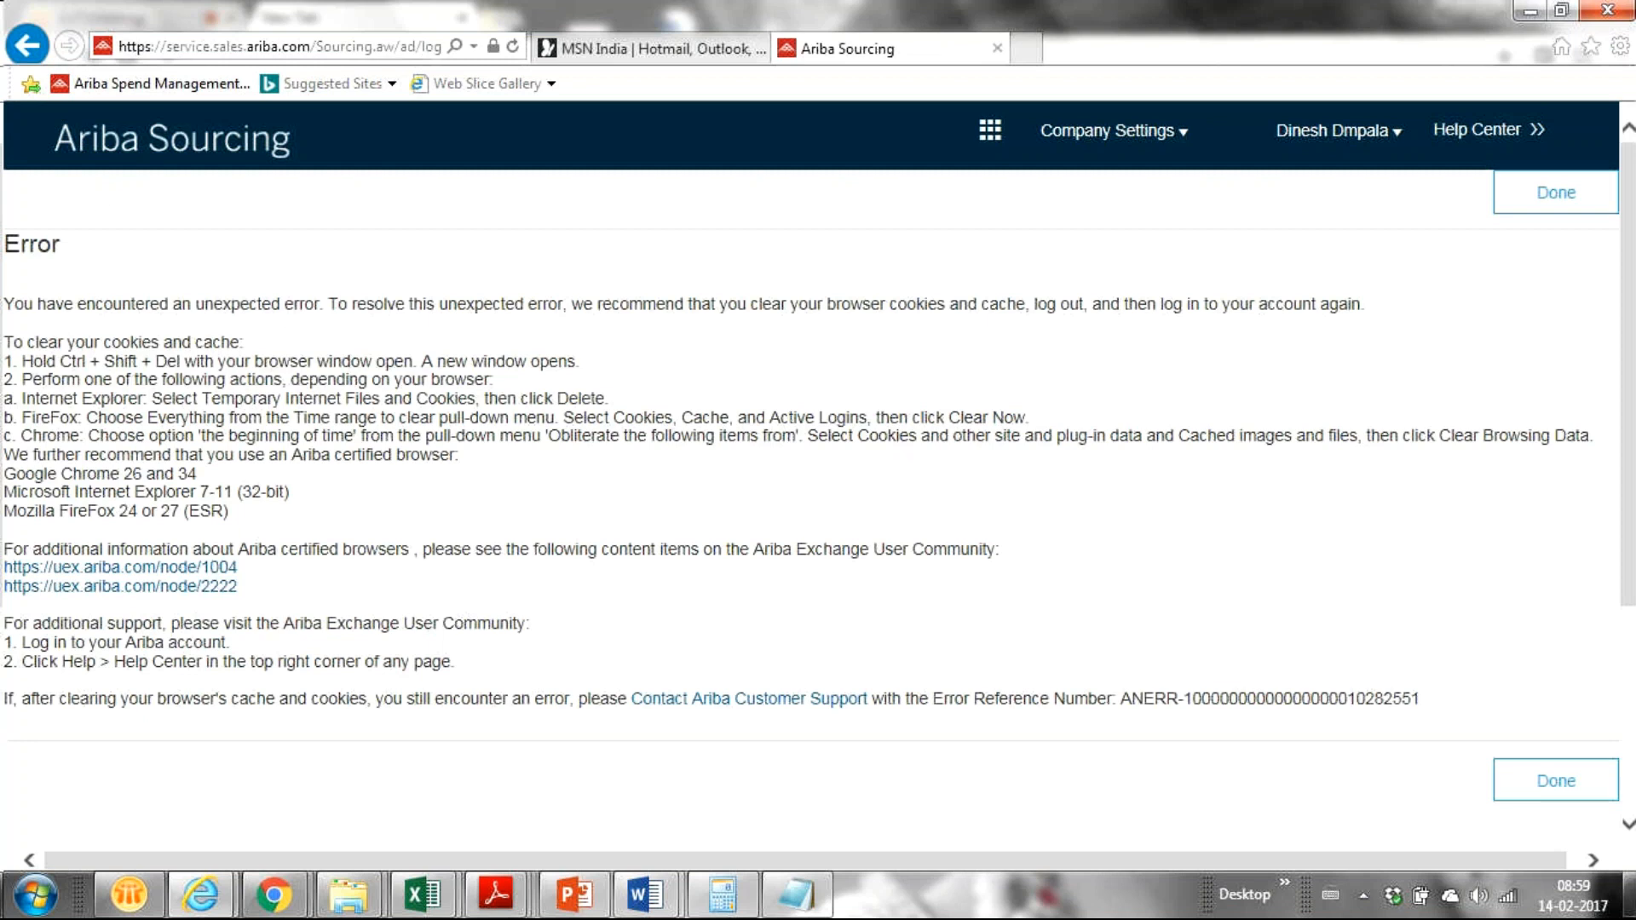
Step: Dismiss the error page and scroll through the Events list of earlier auctions and RFPs
left_click(1549, 797)
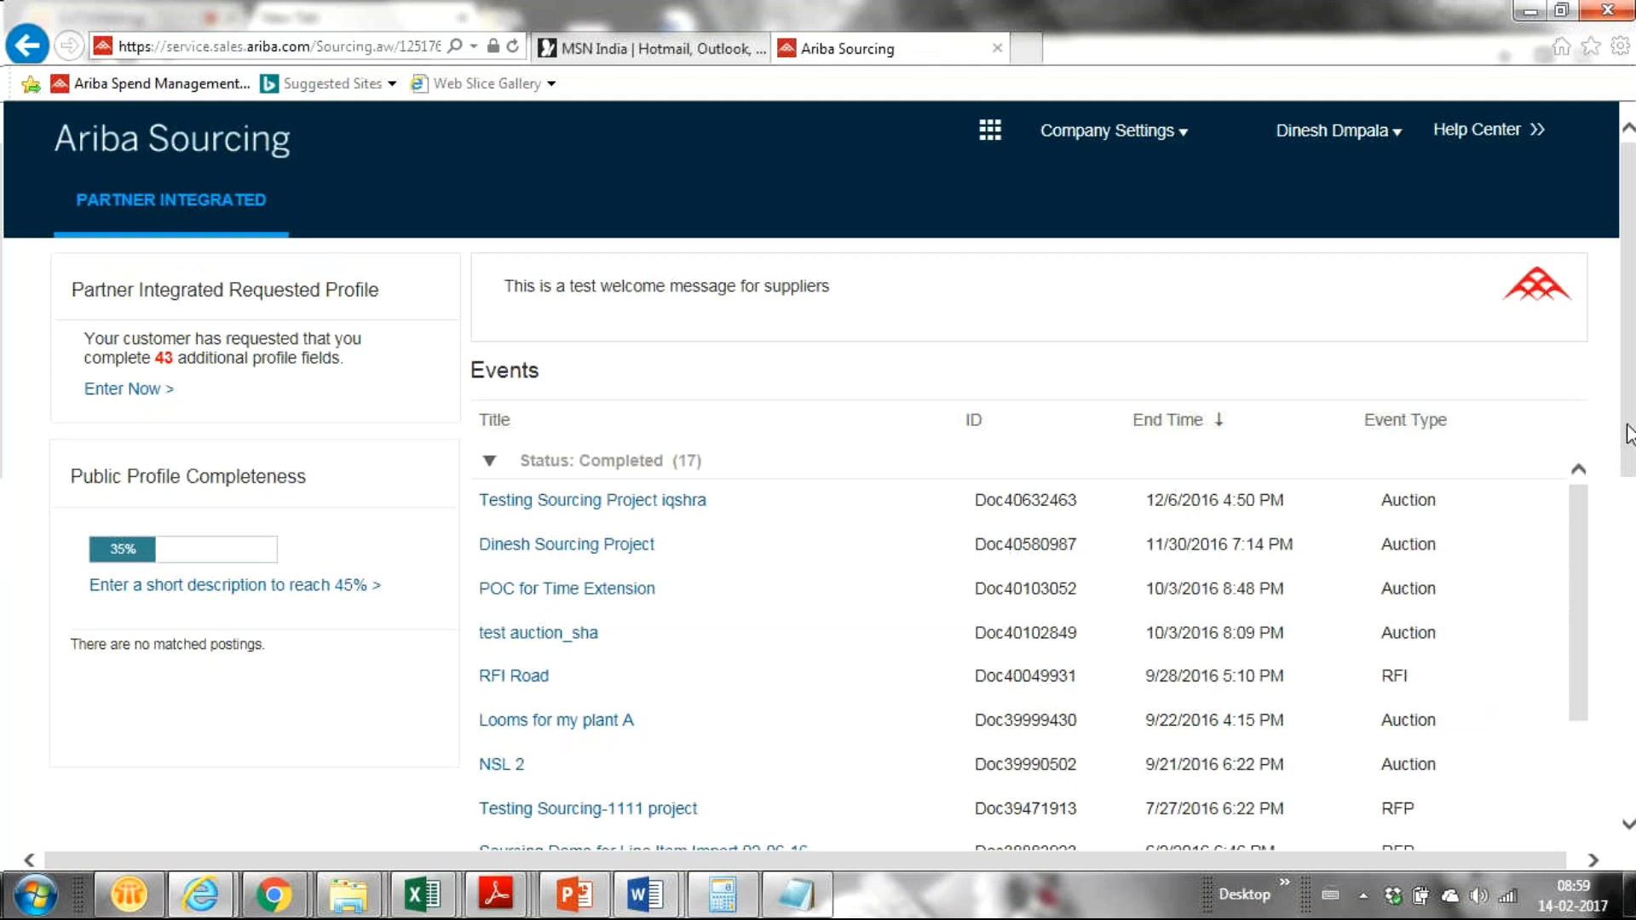
left_click_drag(1627, 434, 1539, 562)
left_click_drag(1573, 365, 1525, 523)
scroll(818, 477, "up", 3)
left_click_drag(1628, 358, 1628, 548)
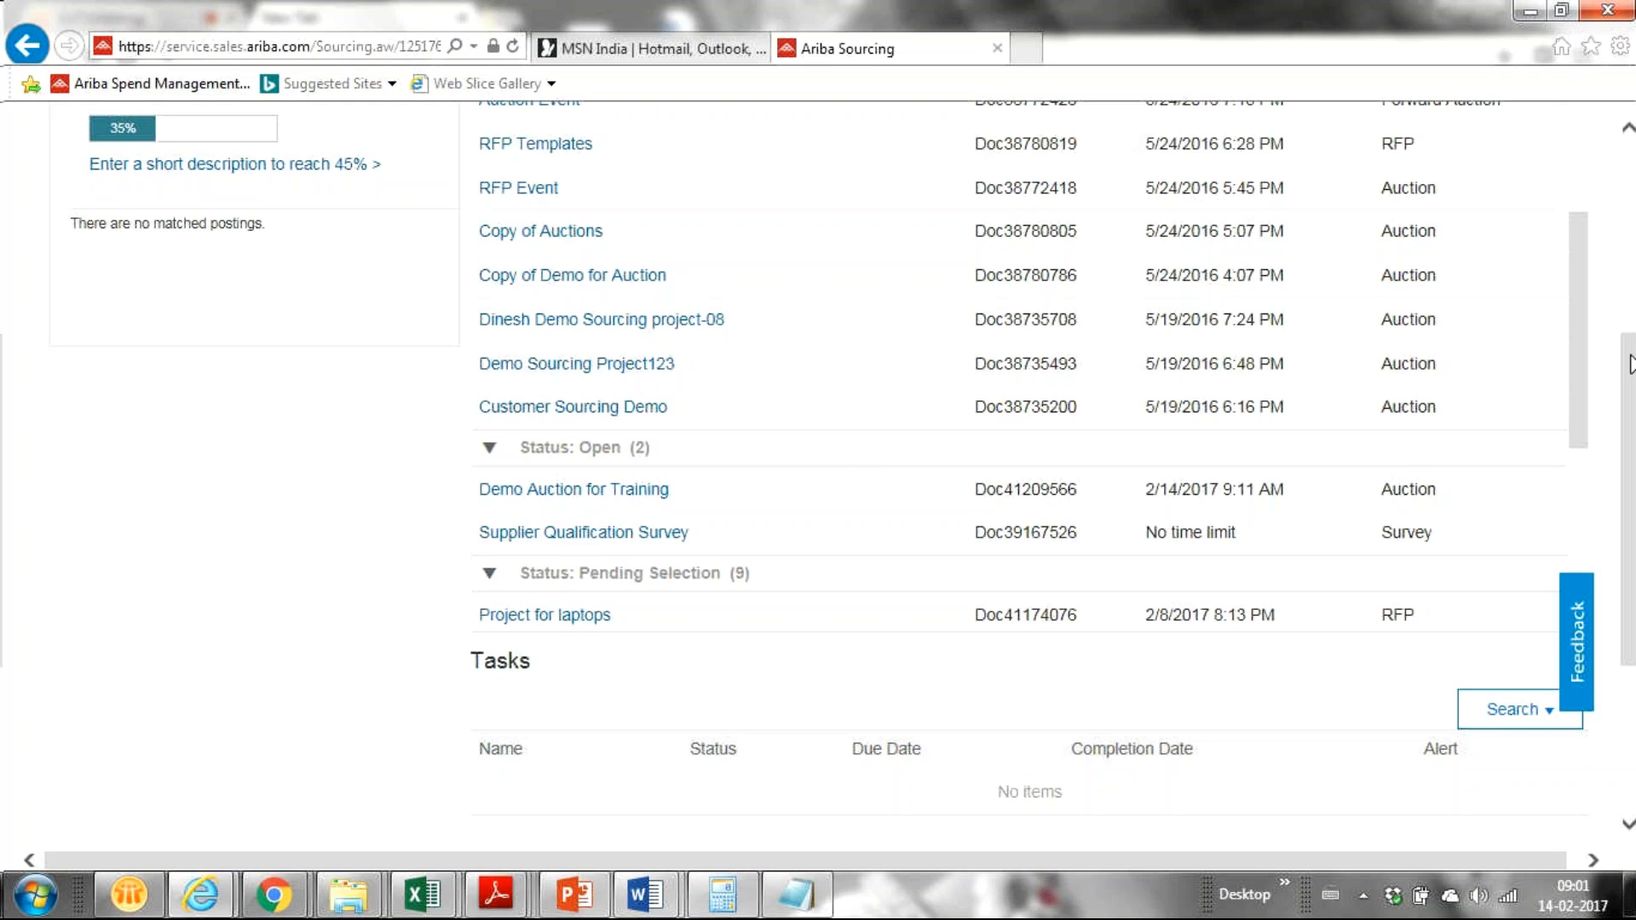
left_click_drag(1635, 358, 1448, 145)
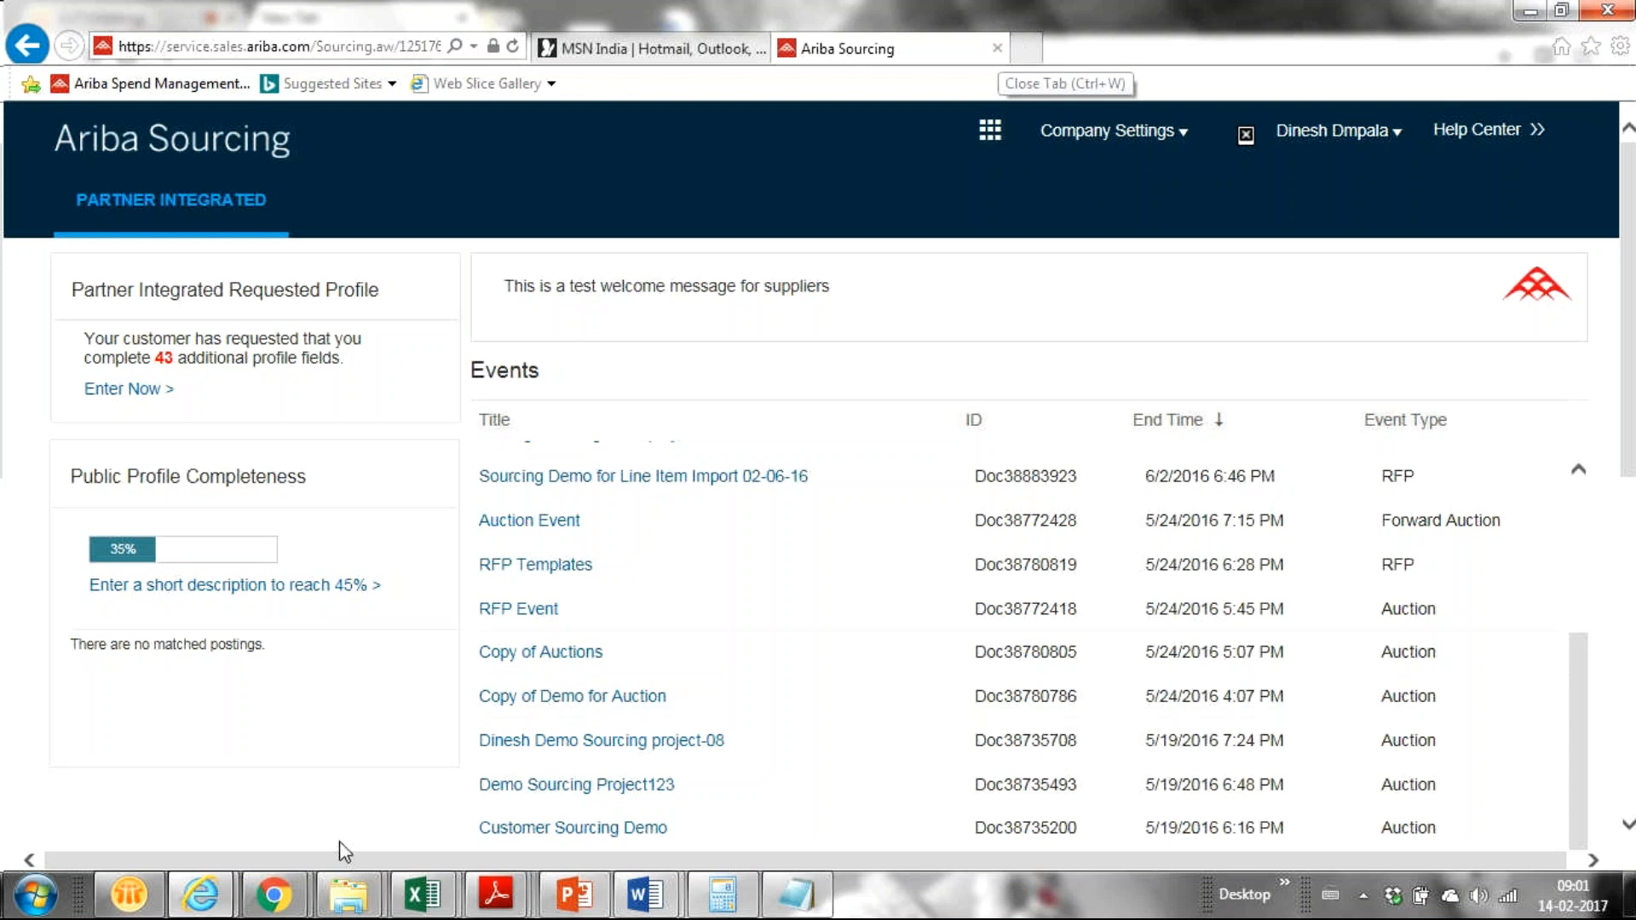
Step: Return to the Chrome window's GoToMeeting tab for the SAP Ariba Regular Session
mouse_move(272, 895)
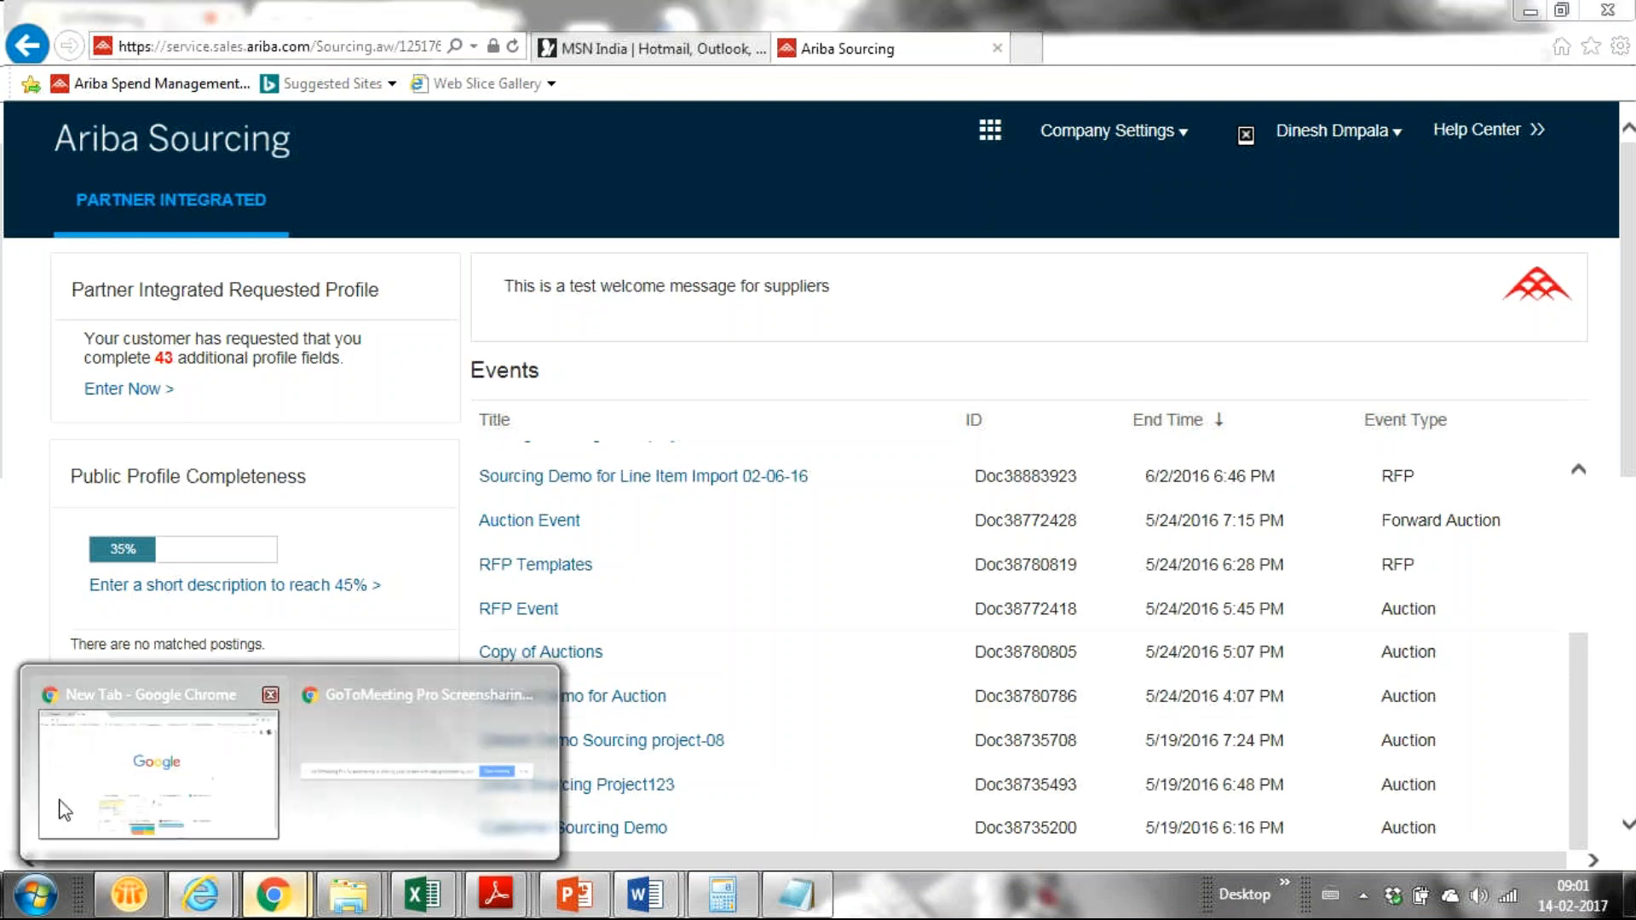
mouse_move(357, 723)
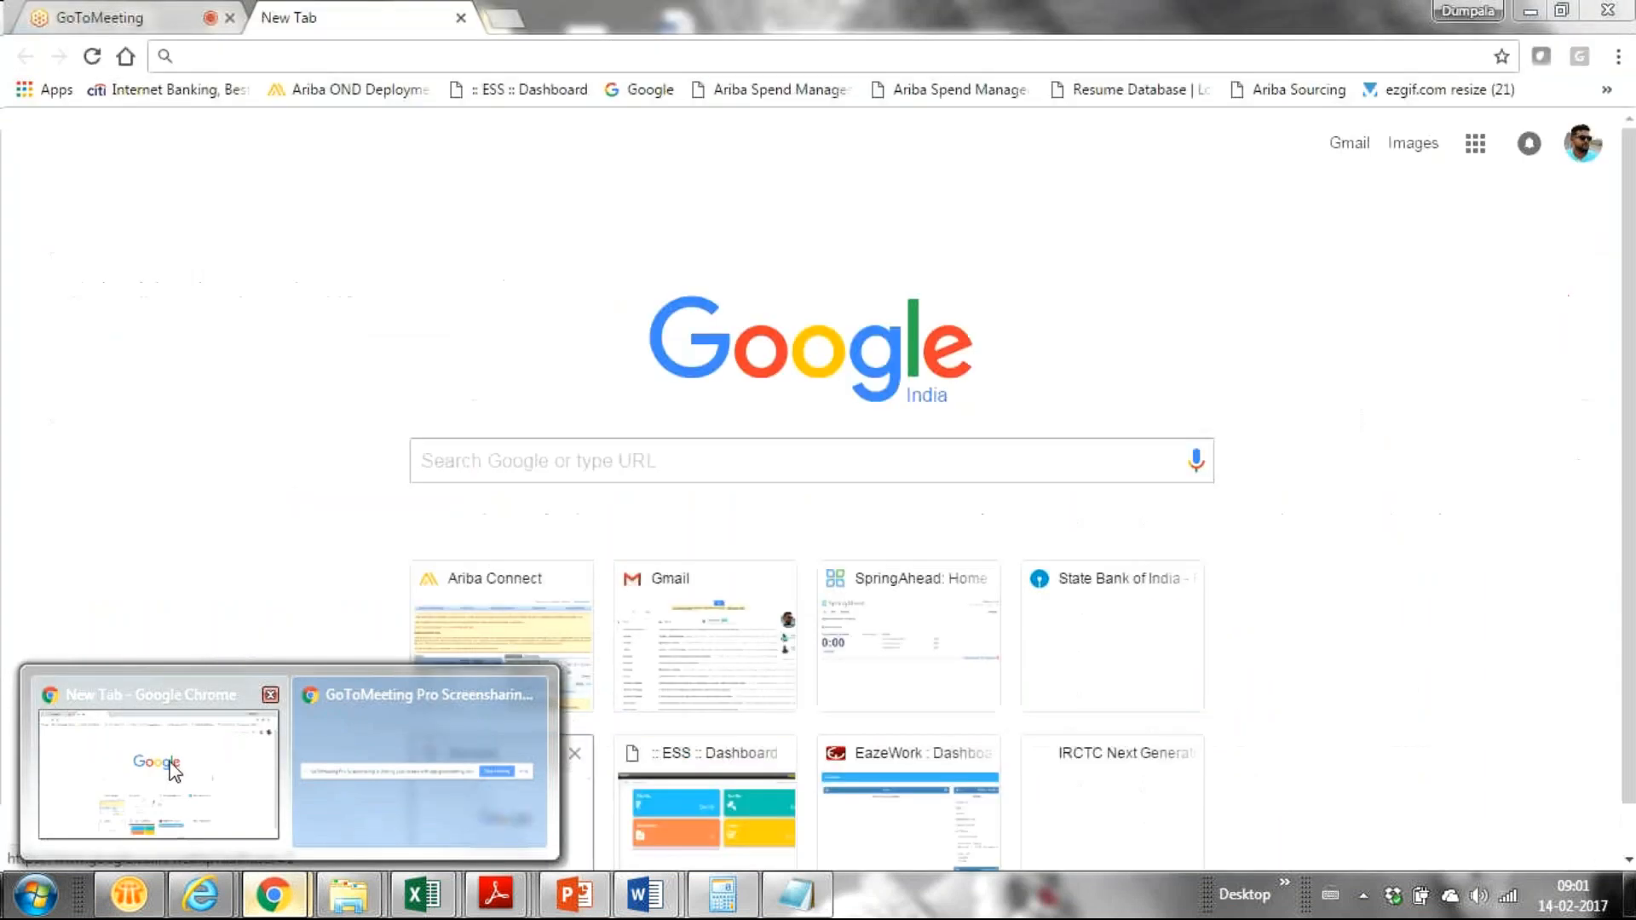
left_click(173, 770)
left_click(128, 17)
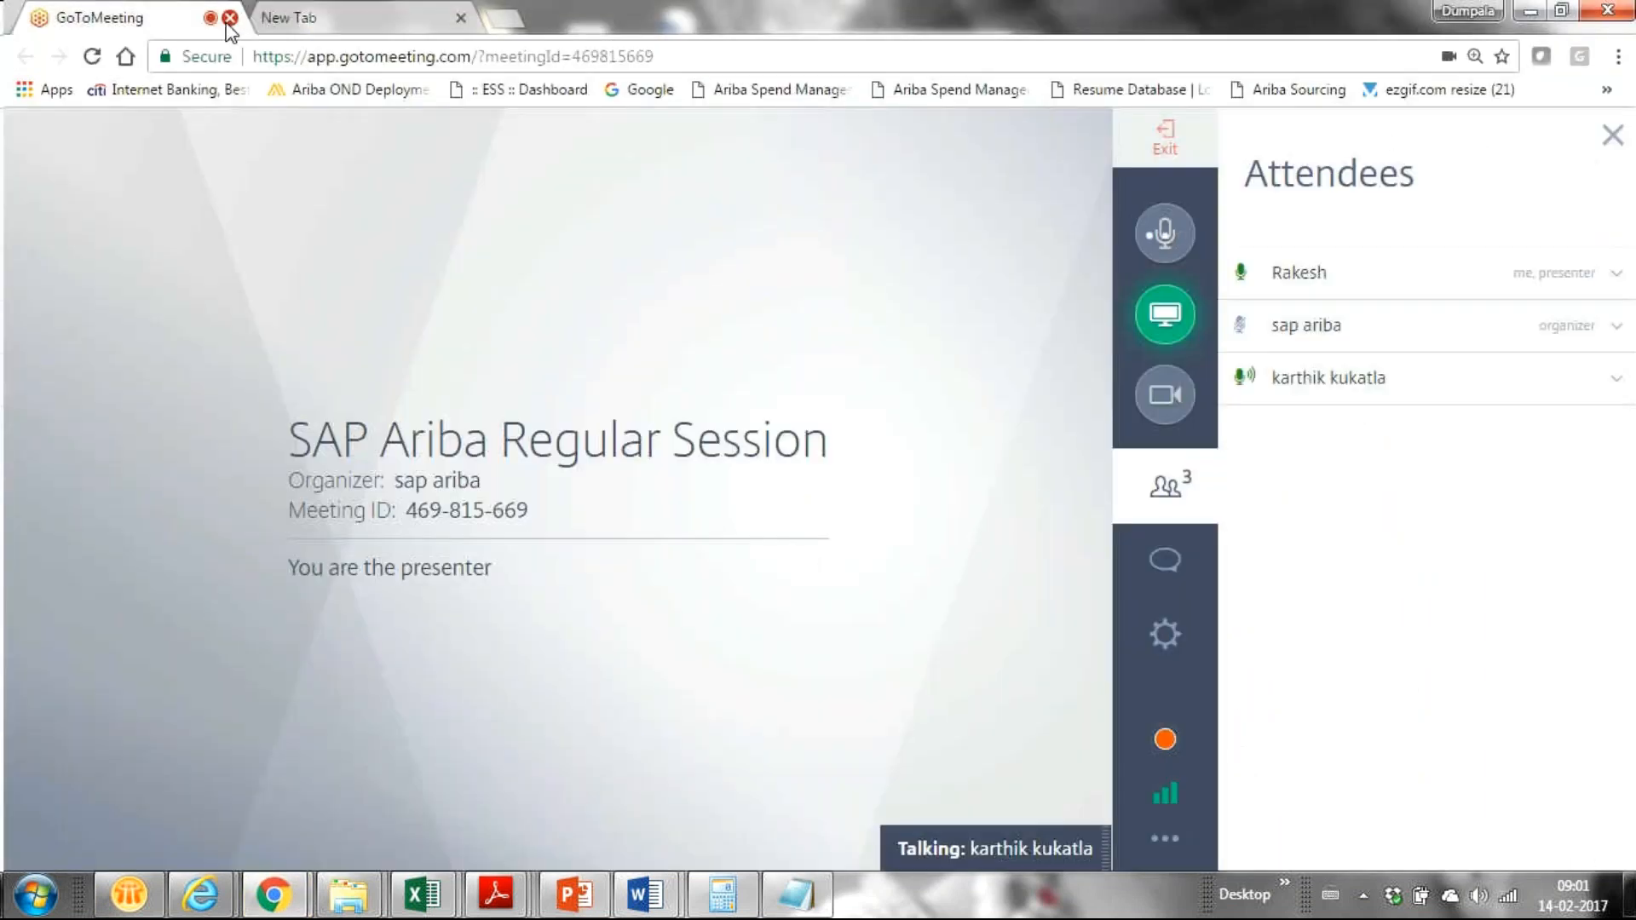